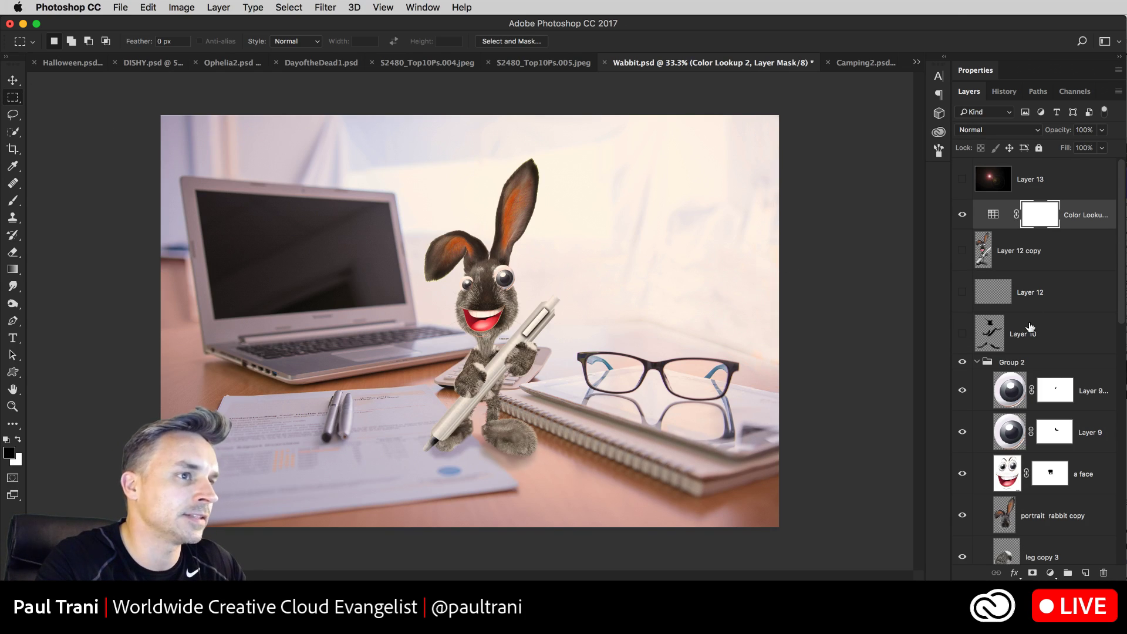
scroll(1043, 313, down, 10)
scroll(1044, 317, up, 10)
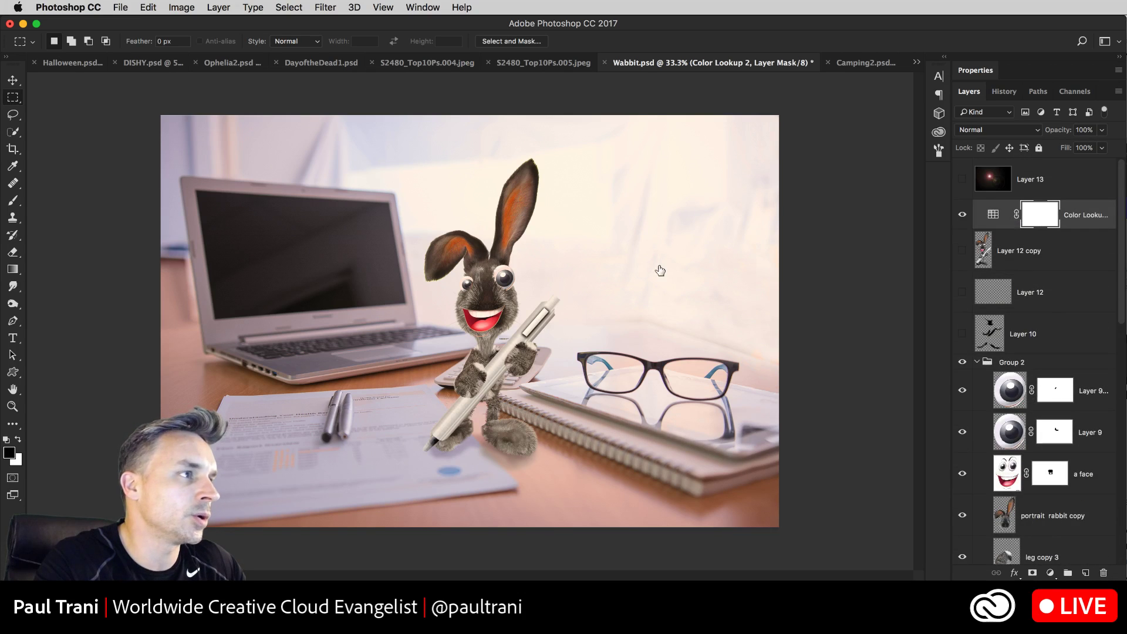
Step: Turn off the "Use Legacy 'New Document' Interface" option in the General preferences
click(97, 7)
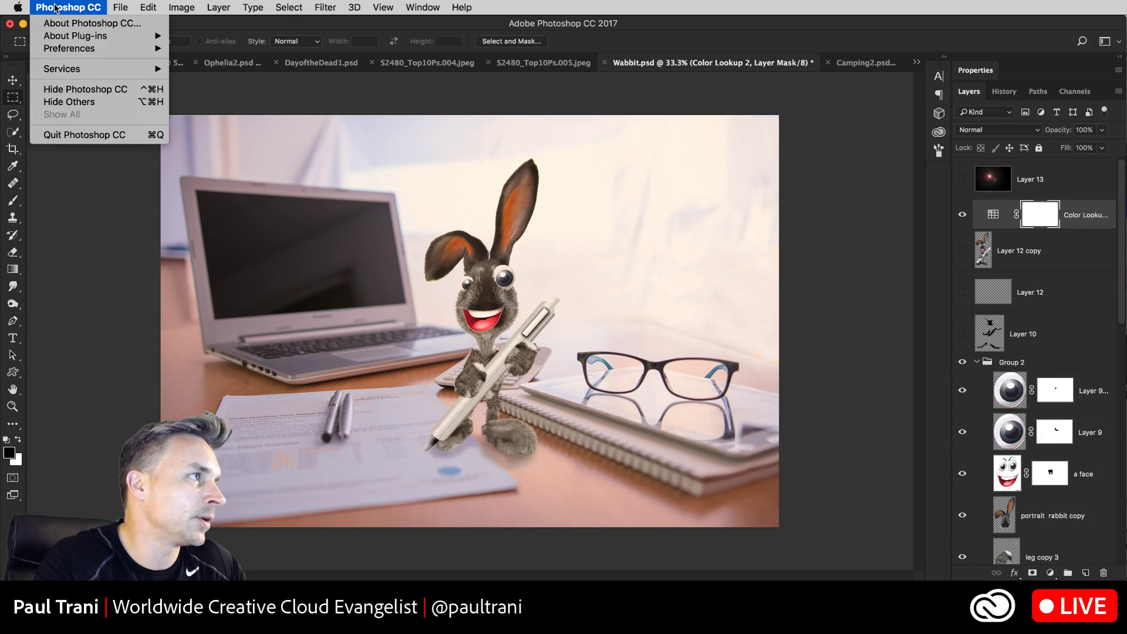
mouse_move(56, 48)
click(216, 56)
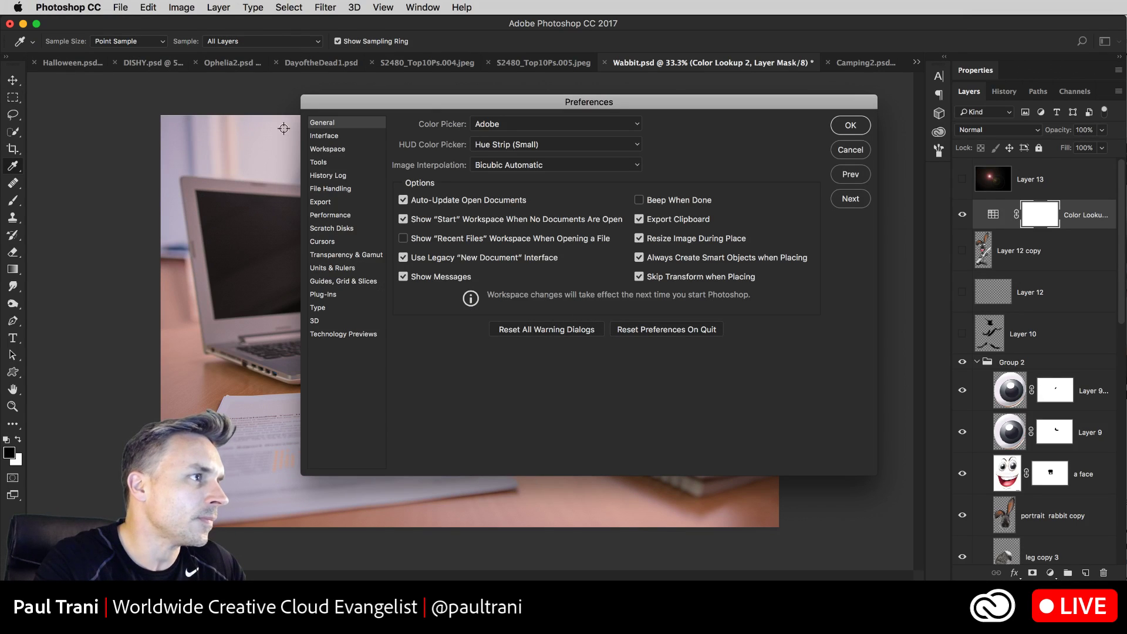
click(403, 259)
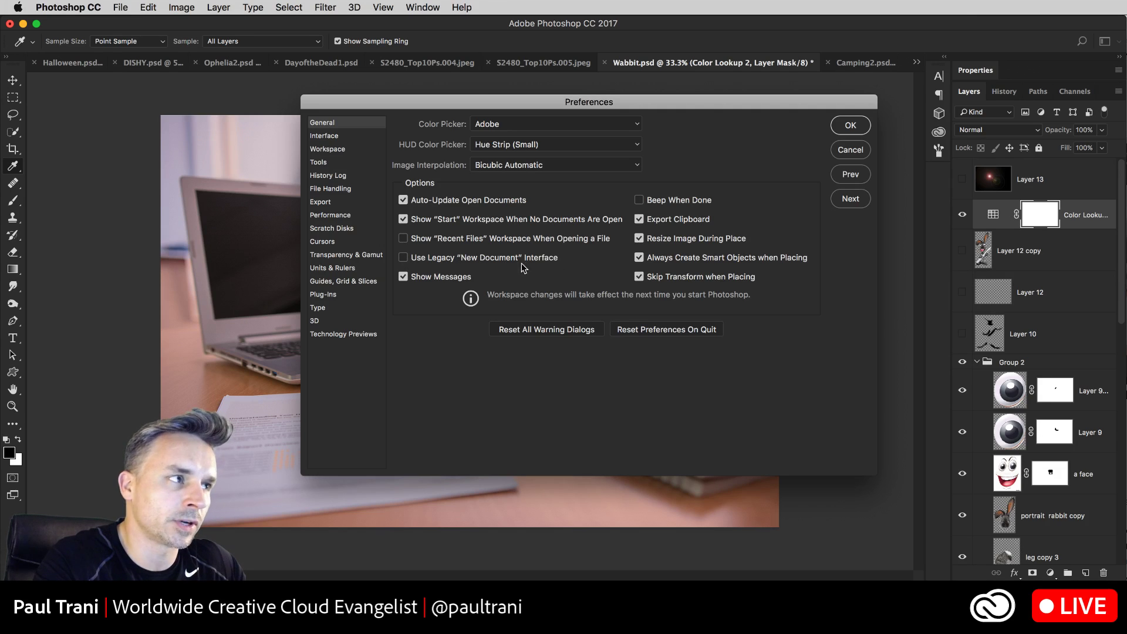
Step: Look through the Interface, Scratch Disks and Performance preferences, examining the History & Cache options
click(322, 136)
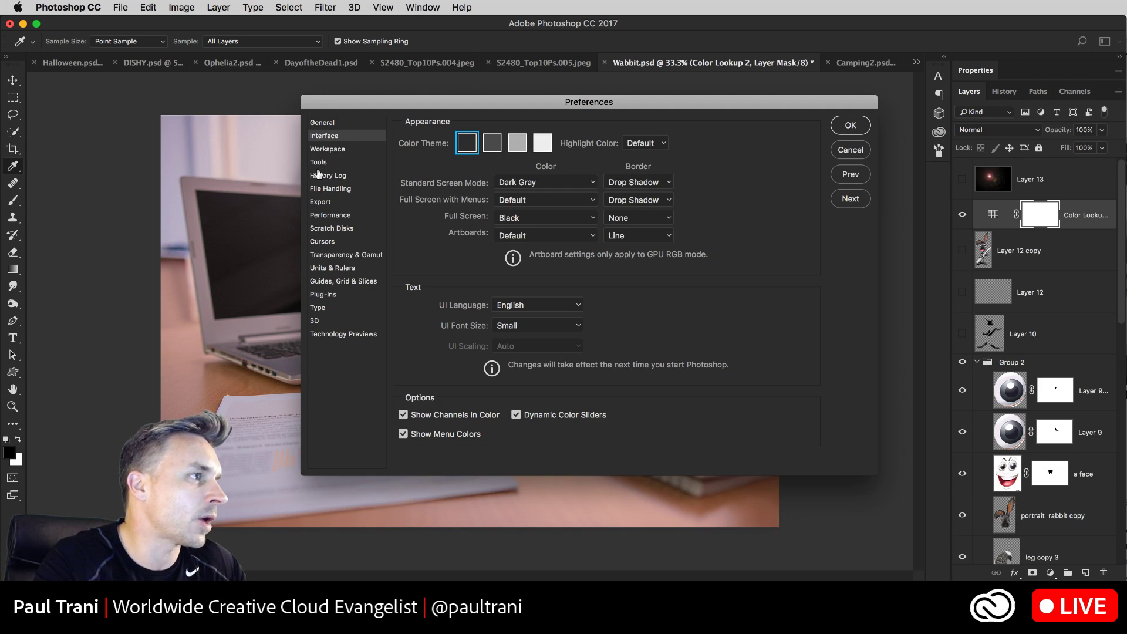
click(316, 228)
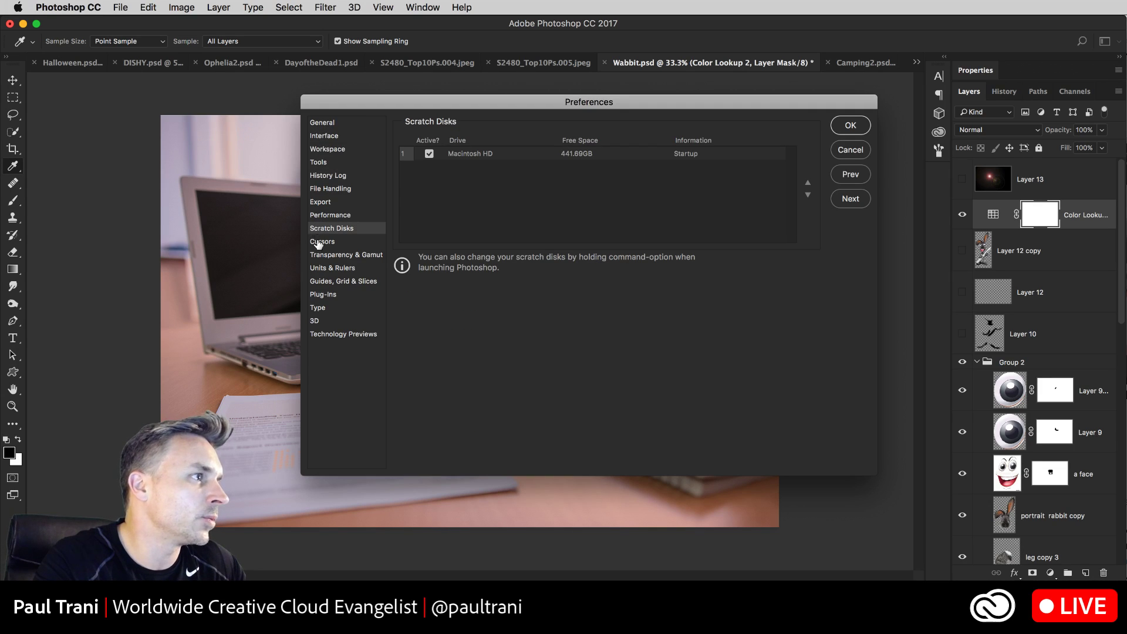
click(320, 217)
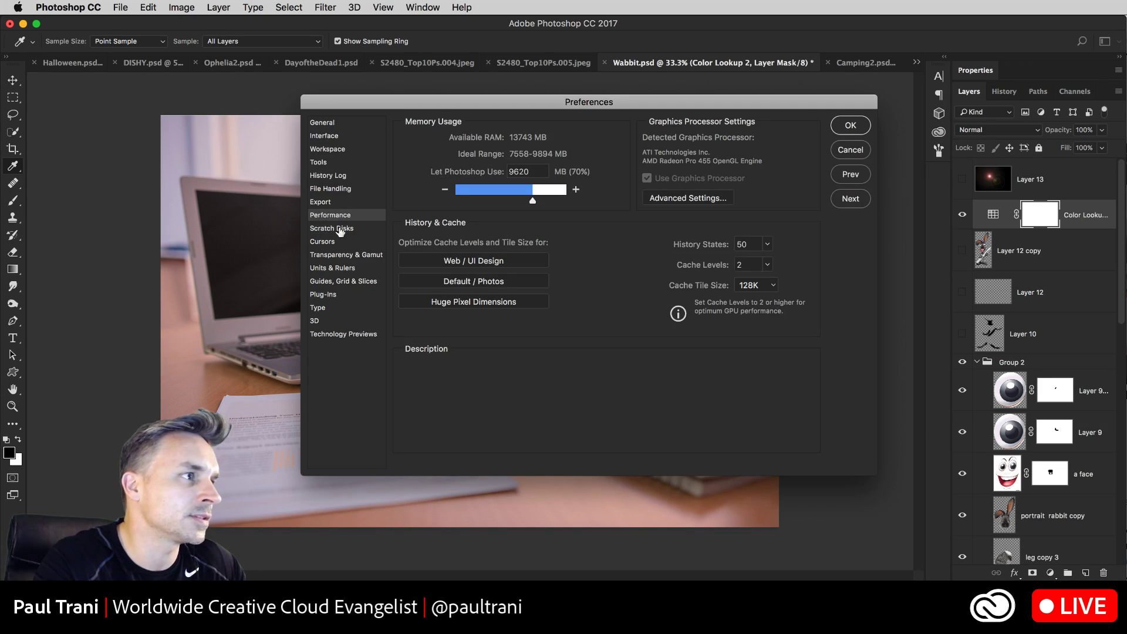
mouse_move(411, 251)
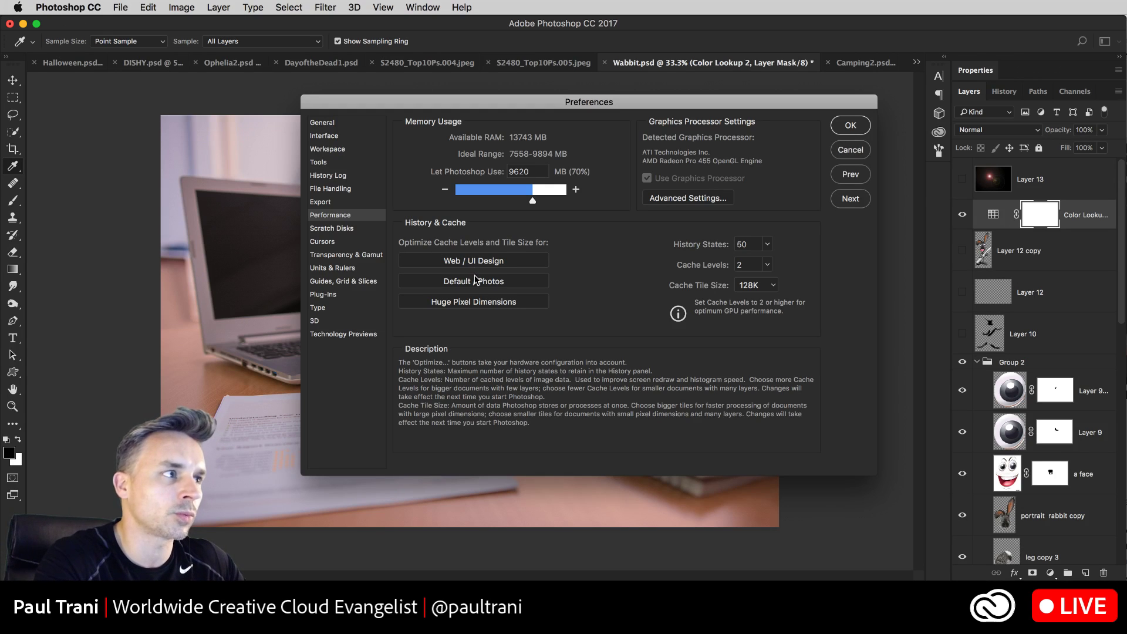
key(alt+space)
text(loup)
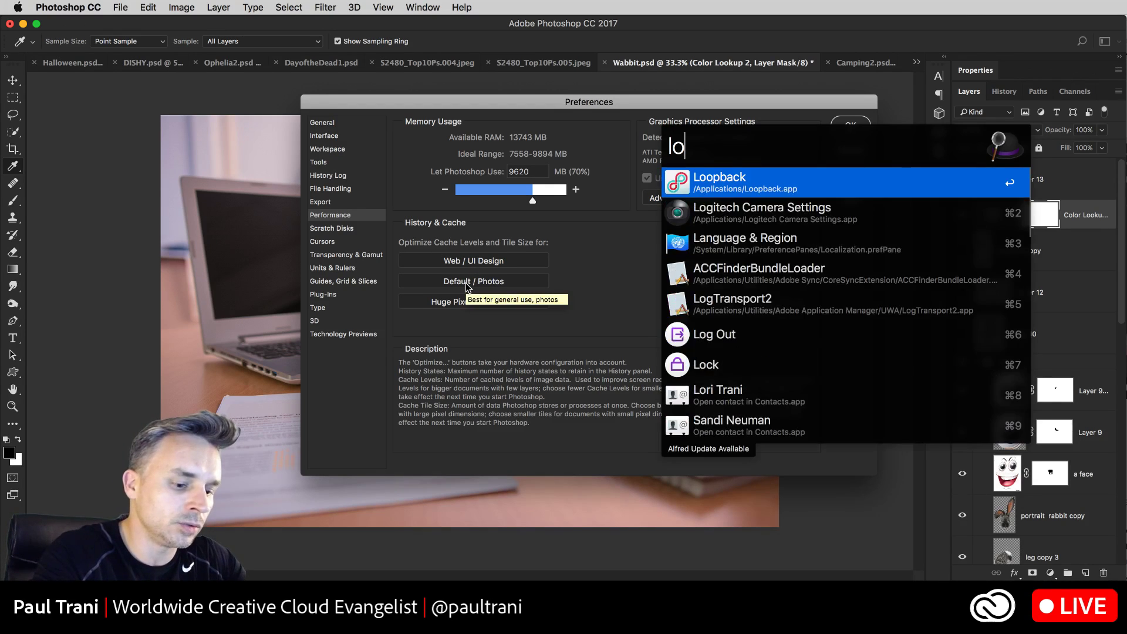
key(BackSpace)
text(i)
key(BackSpace)
key(BackSpace)
key(BackSpace)
key(BackSpace)
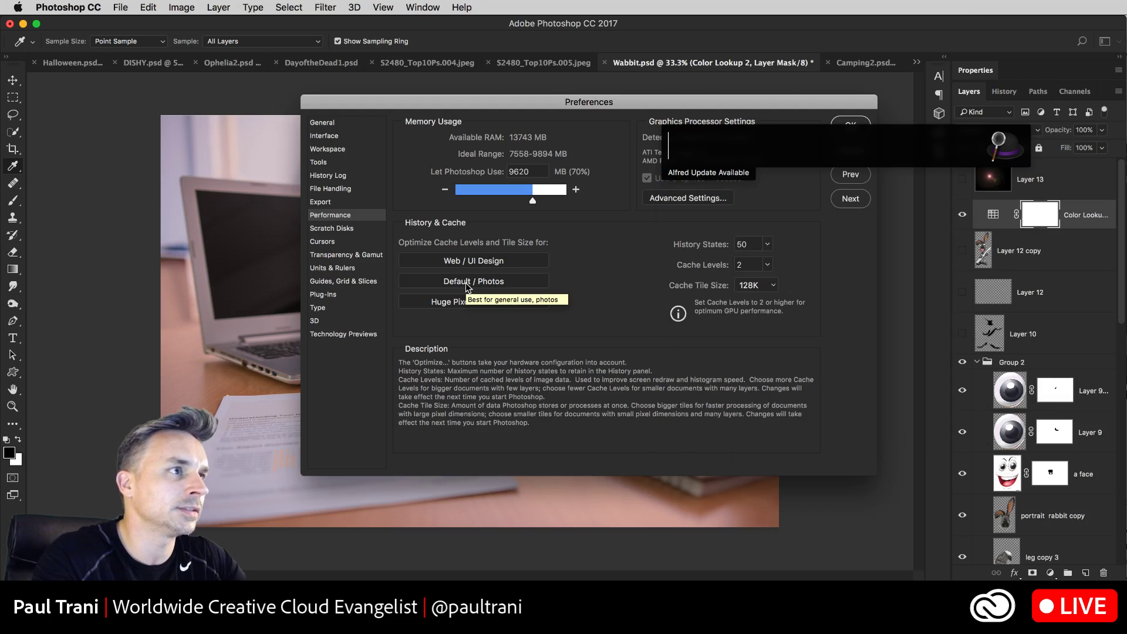
key(Escape)
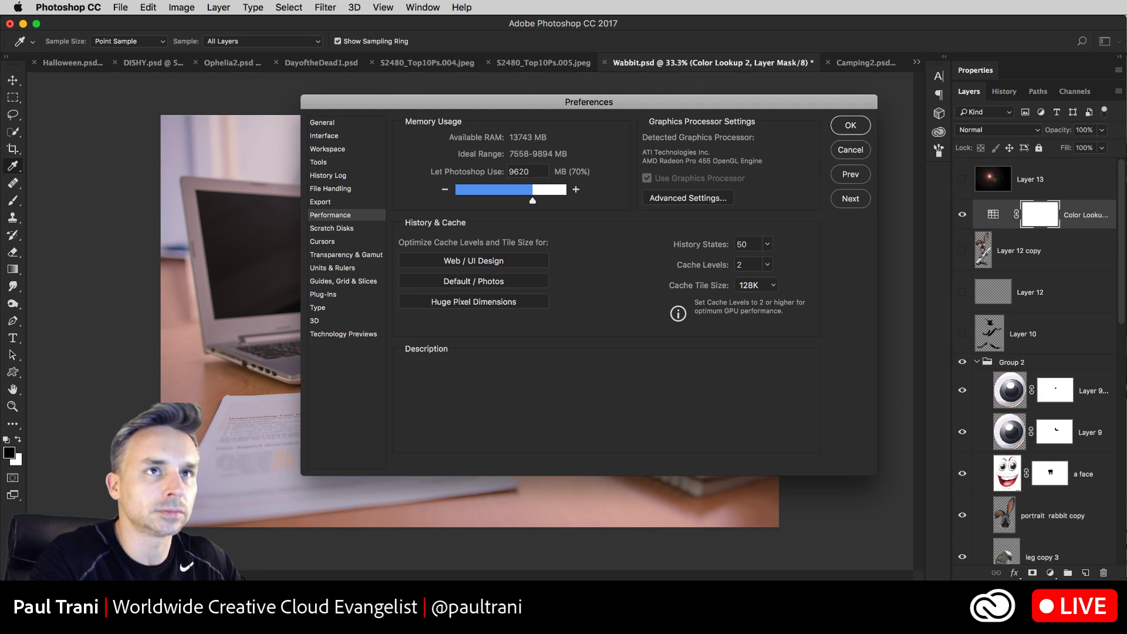
Step: Launch Zoom It and magnify the cache optimization presets and the History States, Cache Levels and Cache Tile Size settings
key(alt+space)
text(zoom)
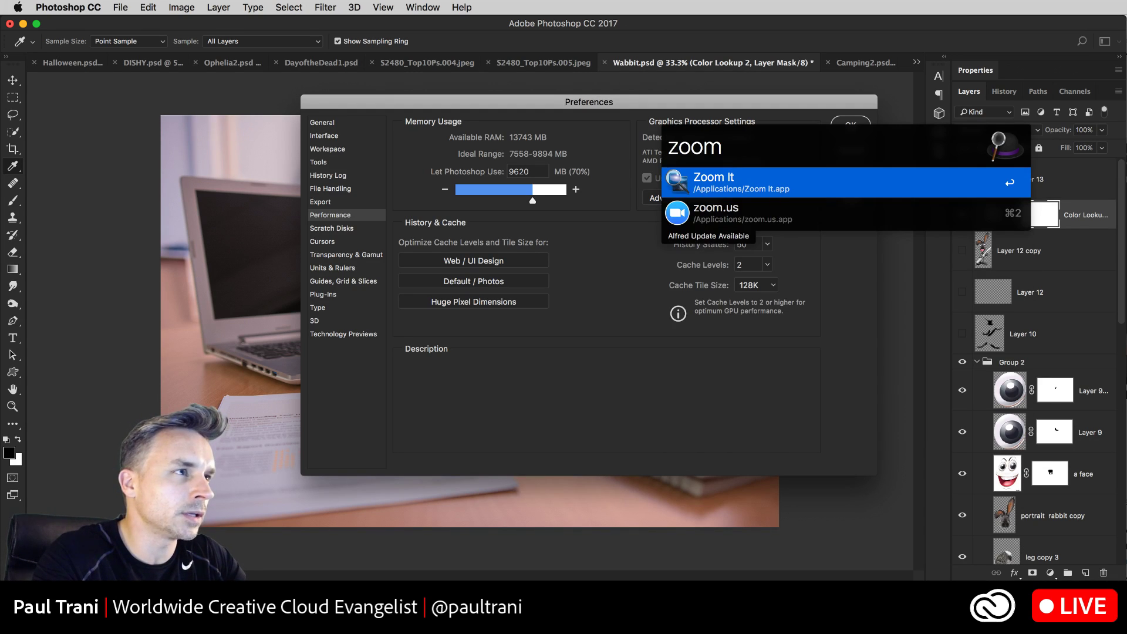
key(Return)
mouse_move(466, 231)
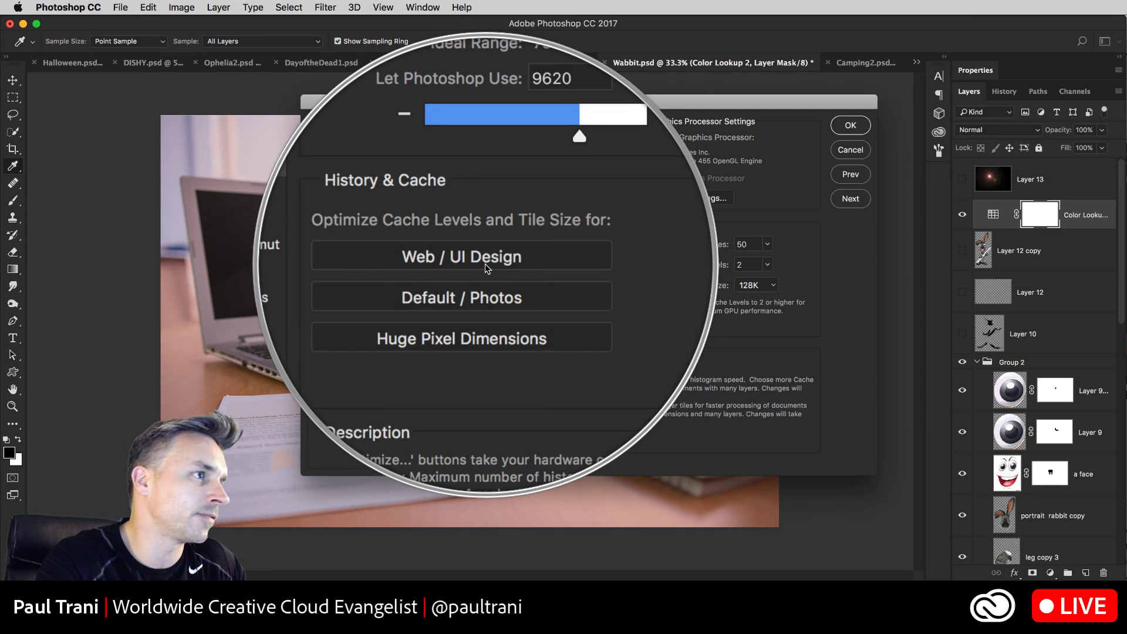
key(Escape)
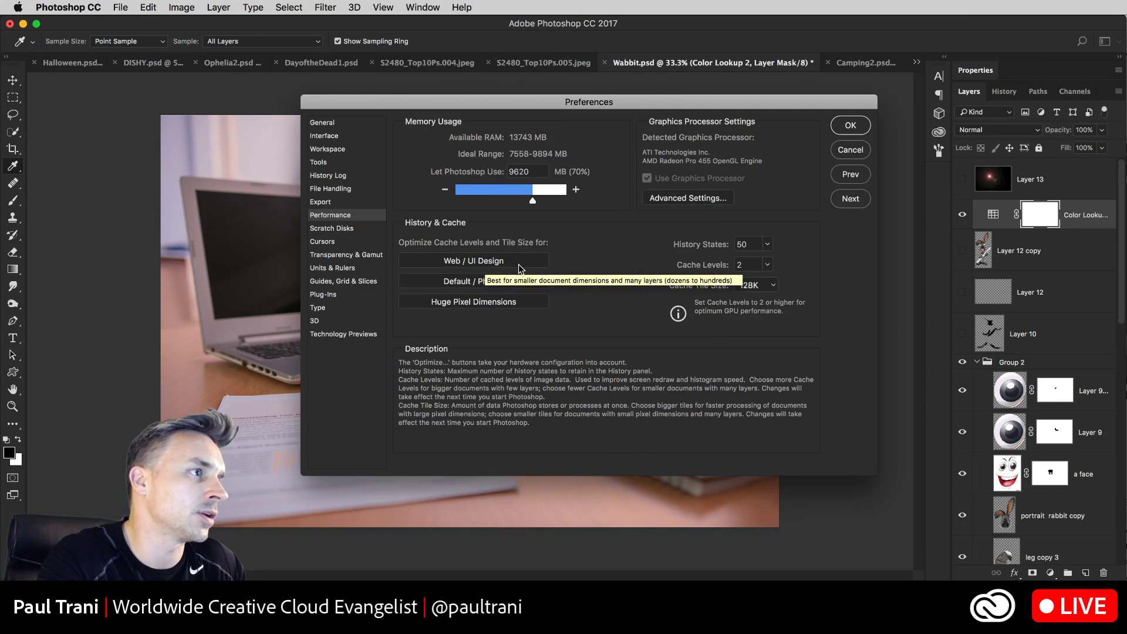
key(ctrl+1)
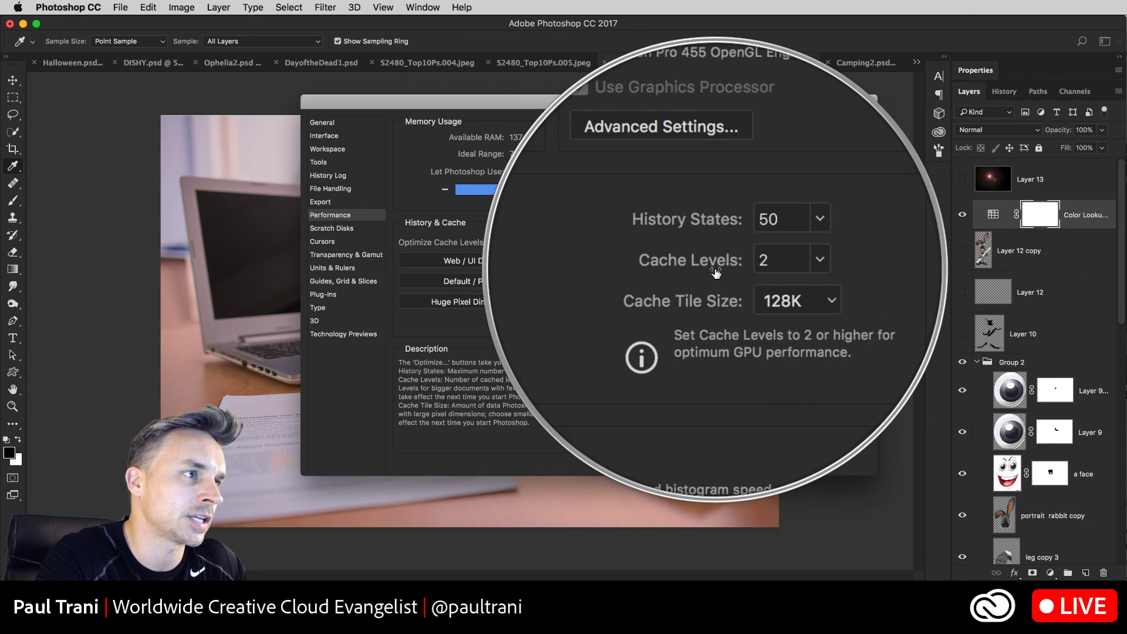
key(Escape)
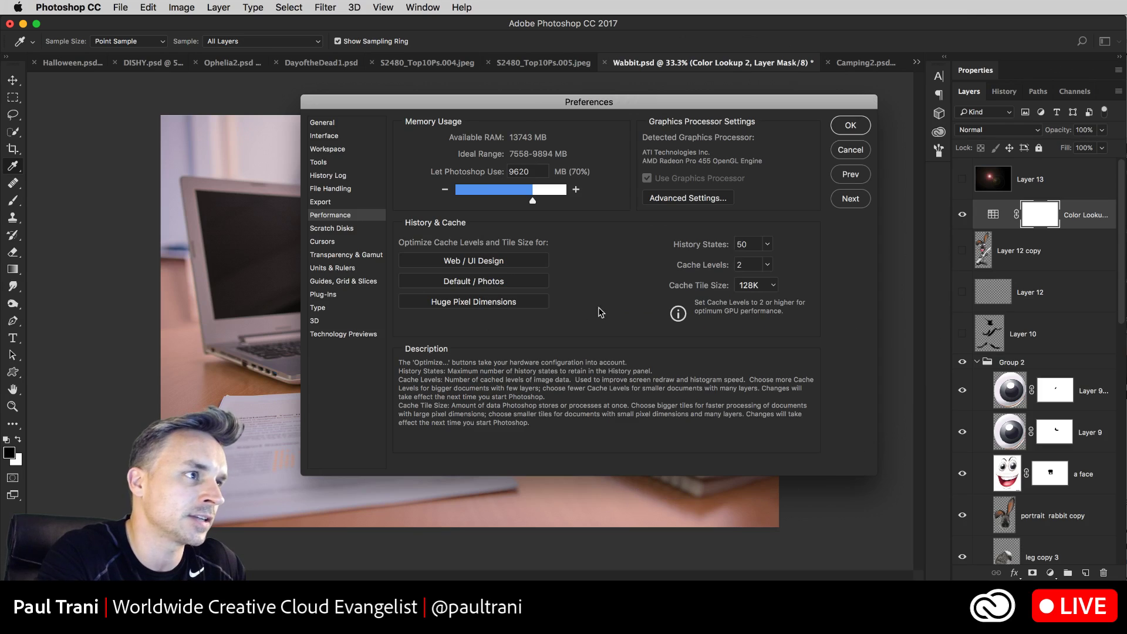
Step: Try the Default / Photos cache preset, and return to the Web / UI Design preset
click(465, 284)
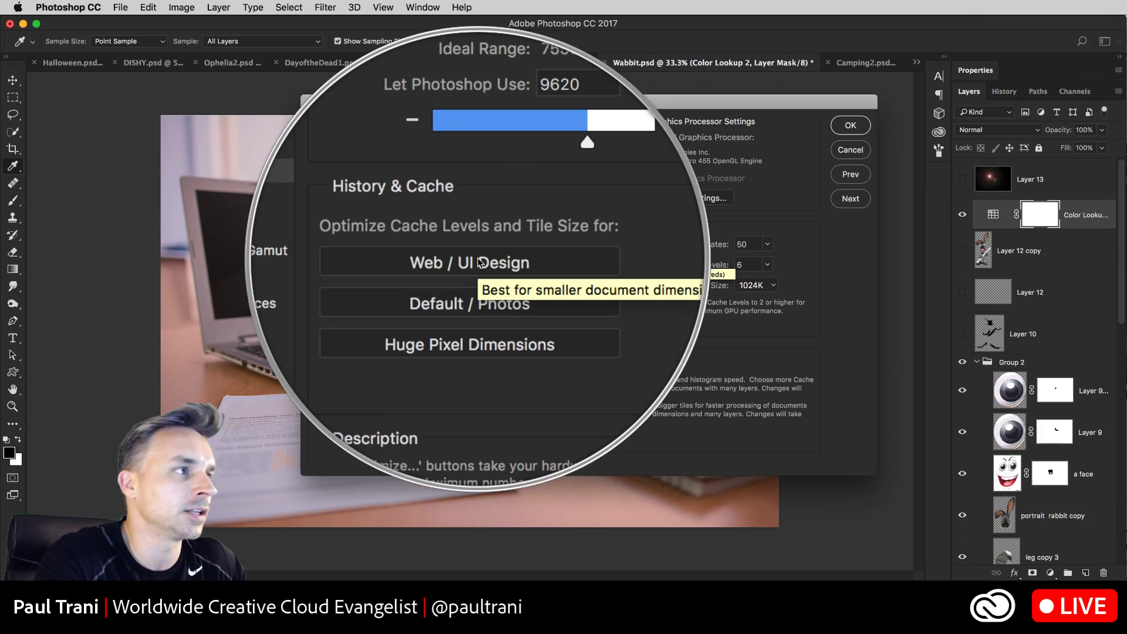
click(480, 262)
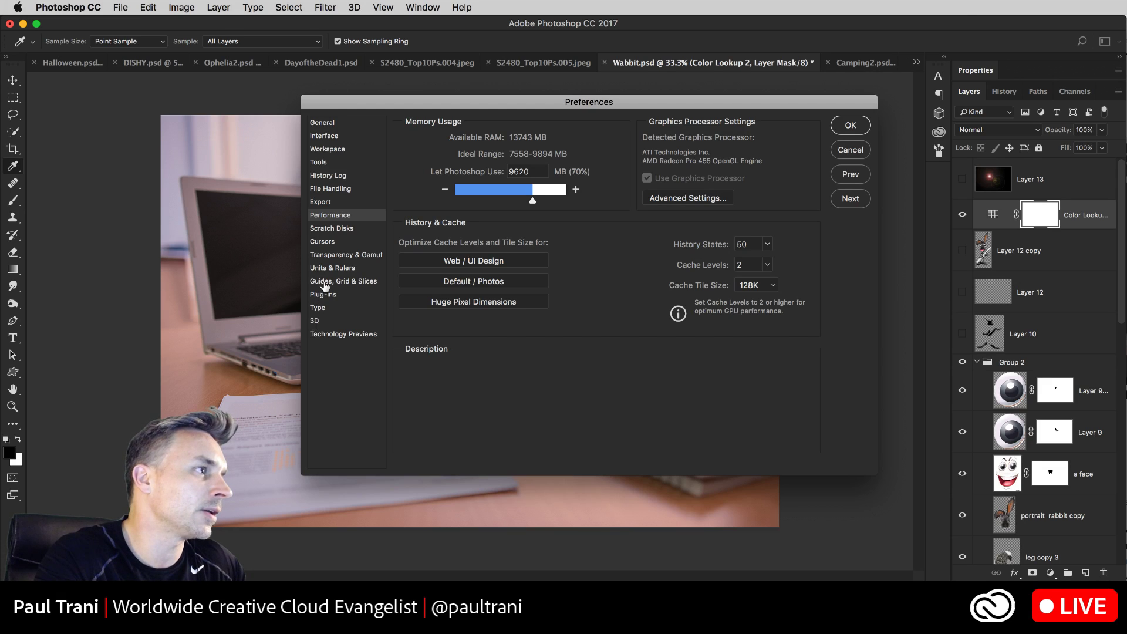
Step: In the Interface preferences, turn the Color Theme swatches into coffee cups, try the lighter themes, and choose the second-darkest theme
click(319, 137)
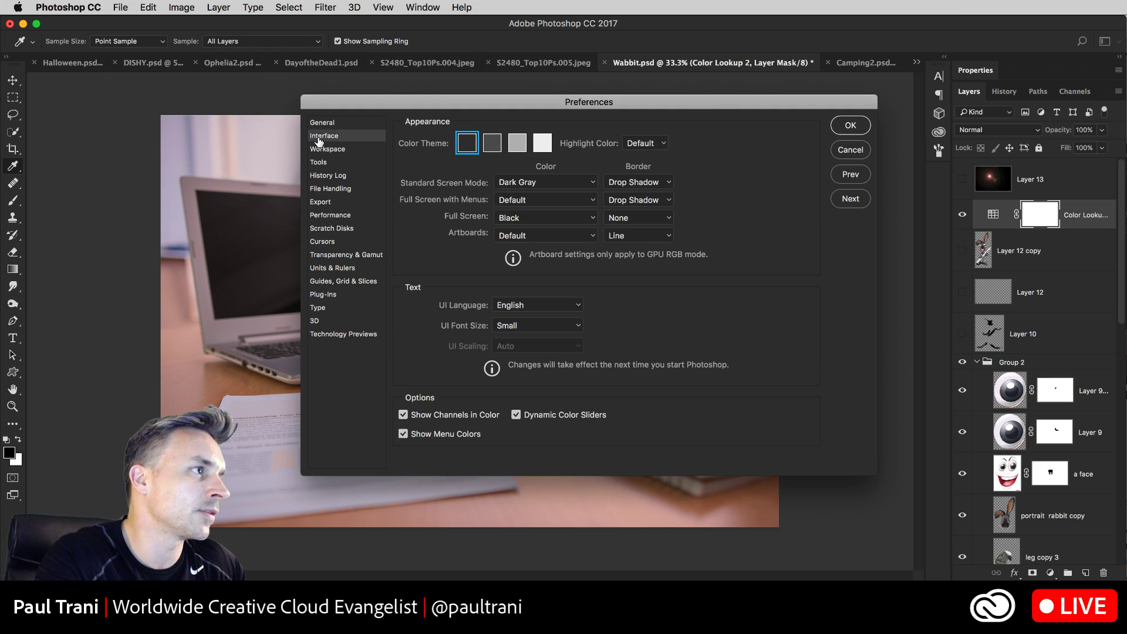
alt+shift+click(468, 147)
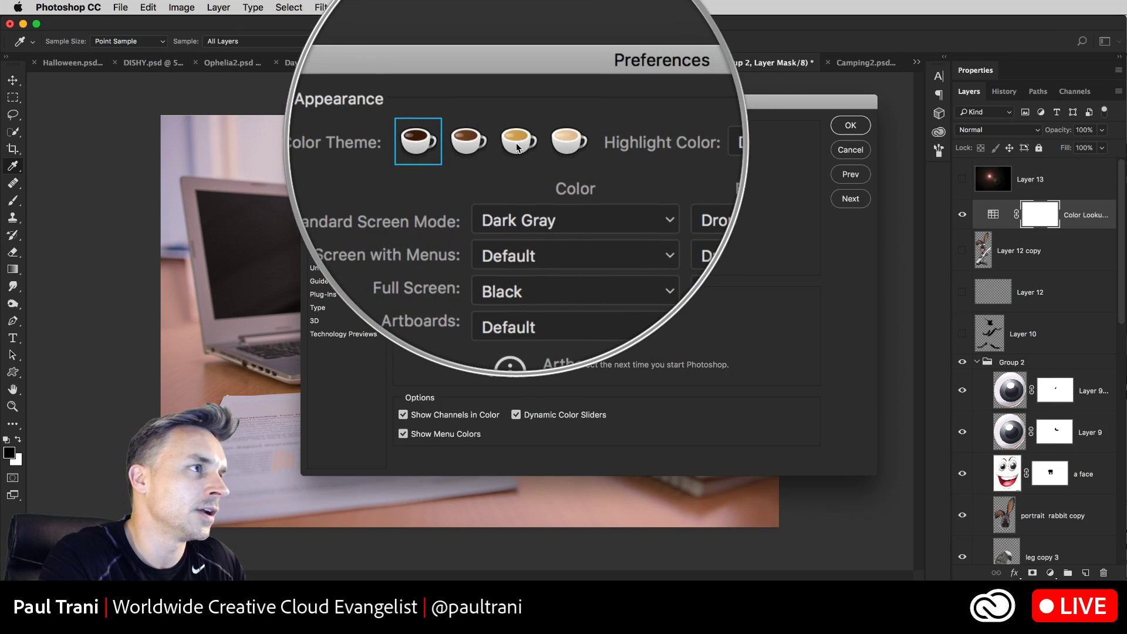
click(516, 143)
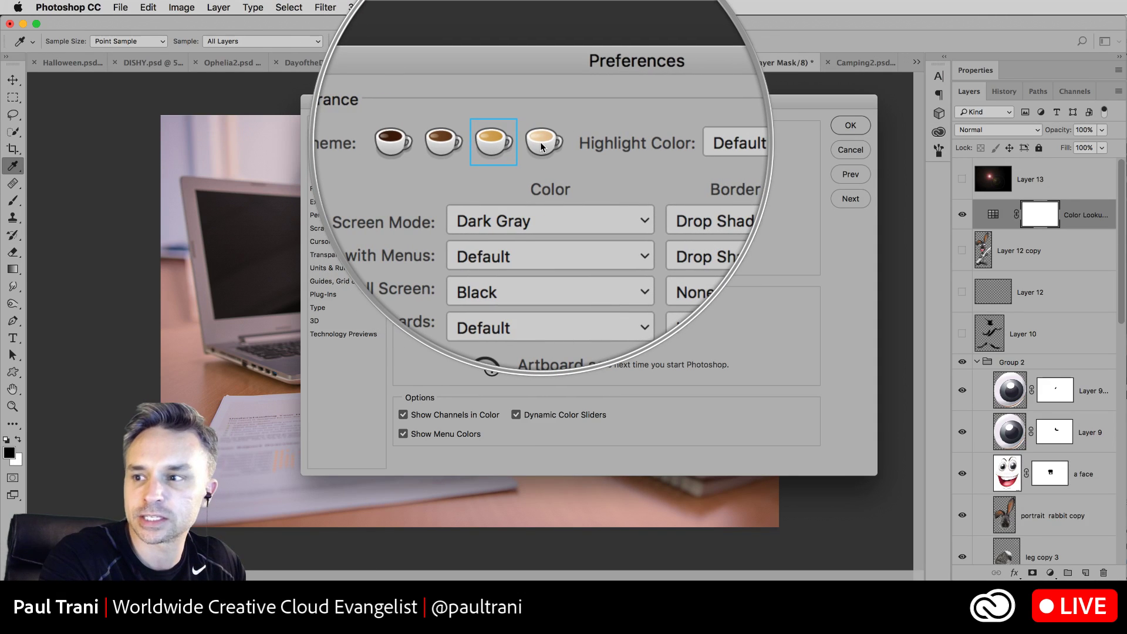
click(541, 142)
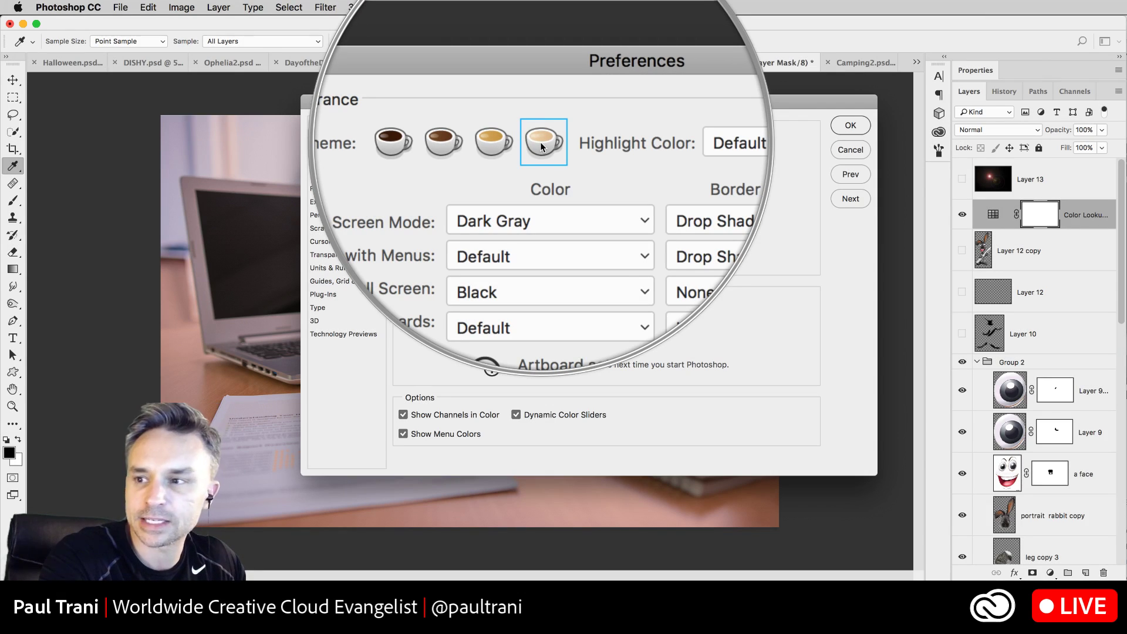
click(513, 141)
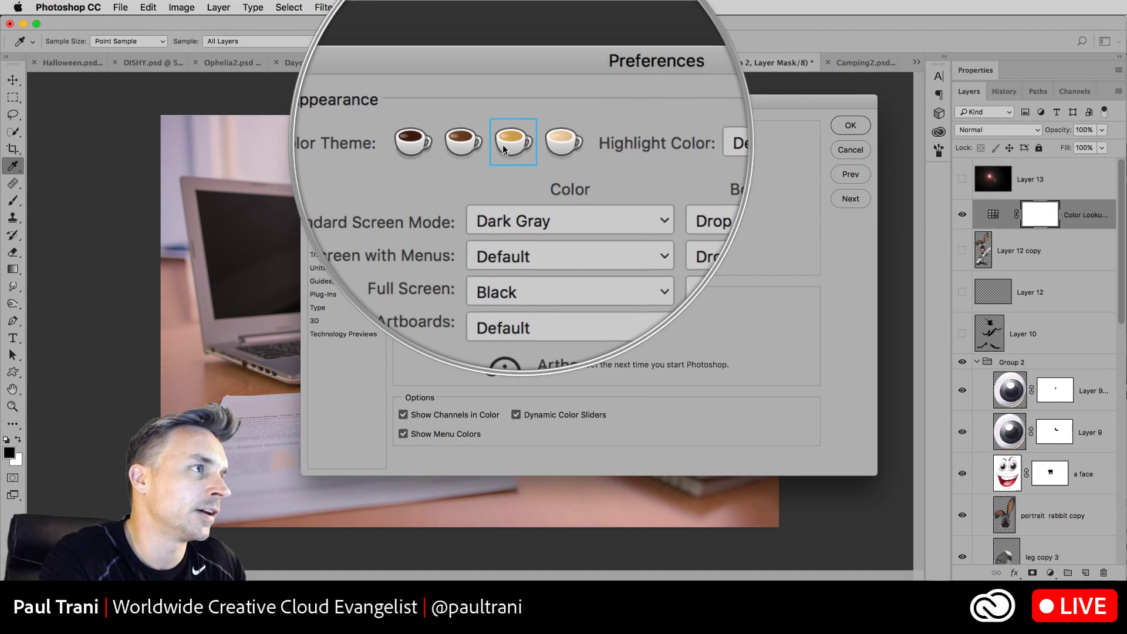
click(491, 146)
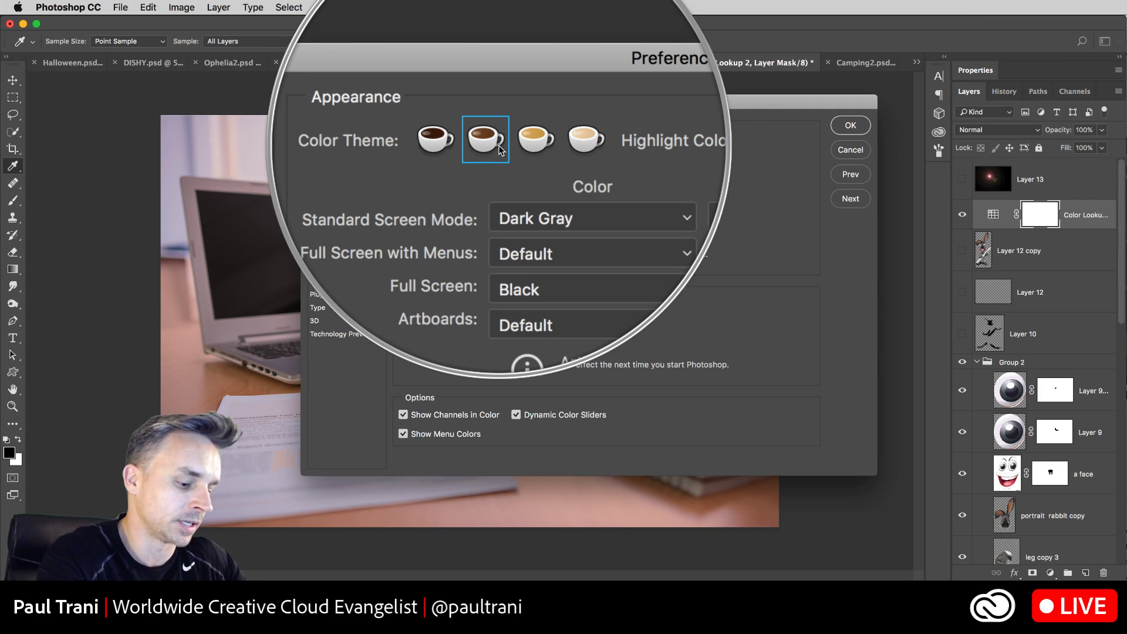
Step: Turn the Color Theme swatches from coffee cups into toast slices
key(alt)
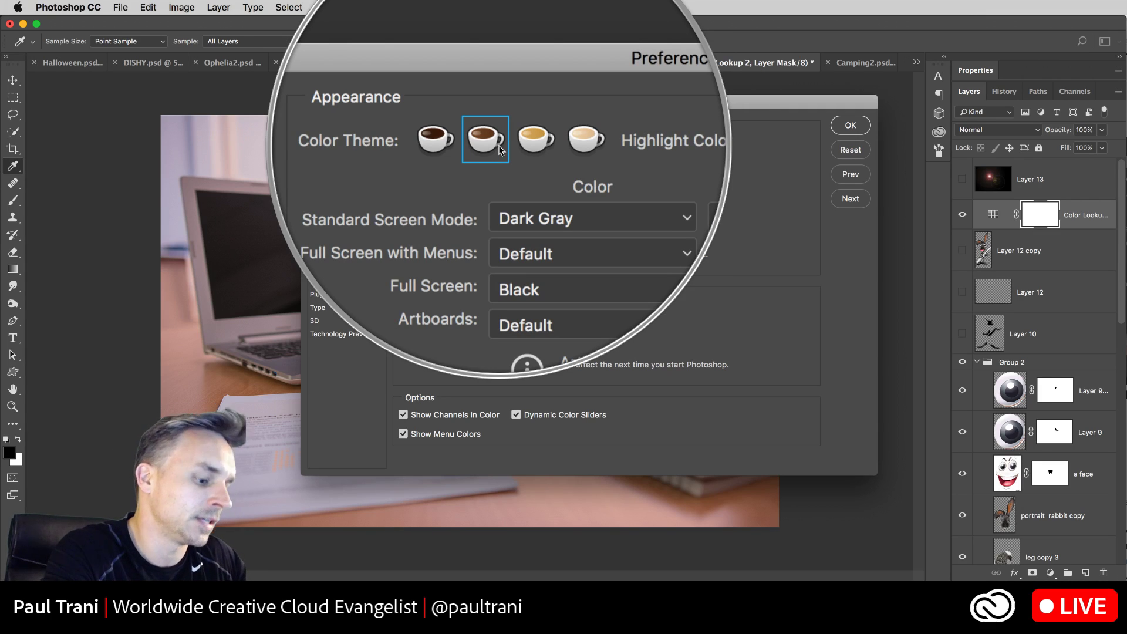
alt+click(499, 145)
alt+click(499, 145)
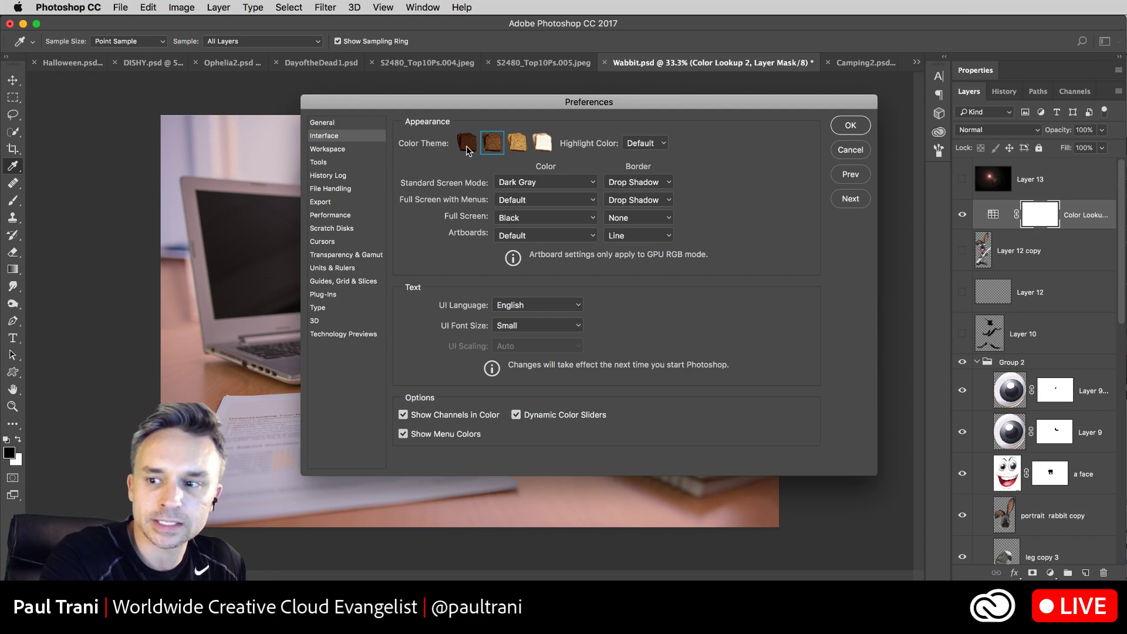
Step: Accept the preference changes and widen the Layers panel to fit the full layer names
click(849, 126)
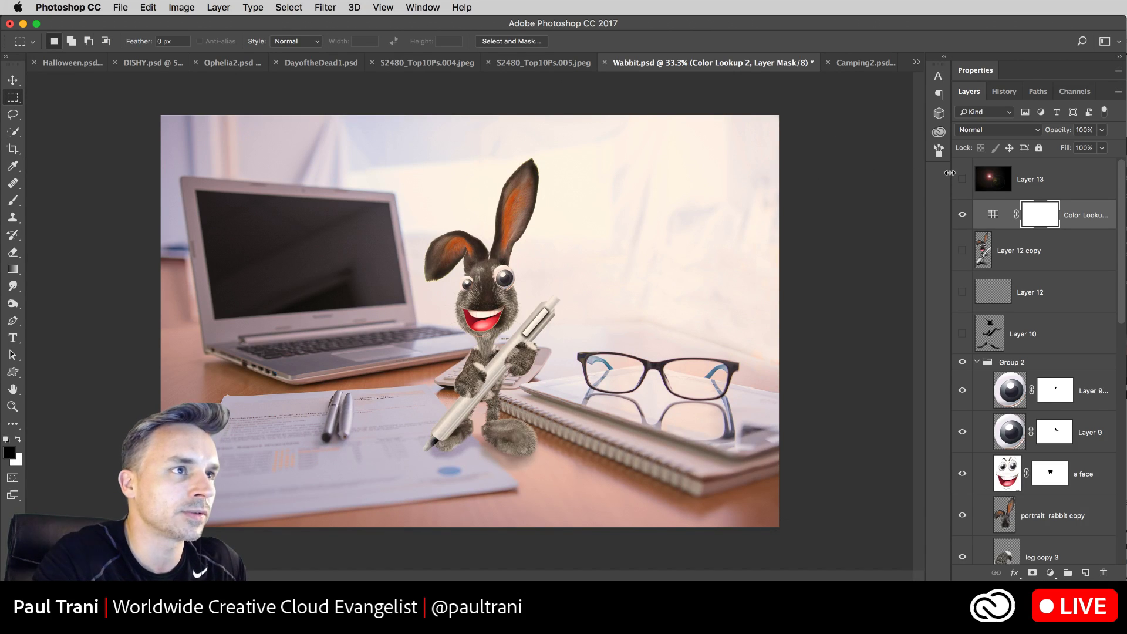
drag(947, 173, 922, 173)
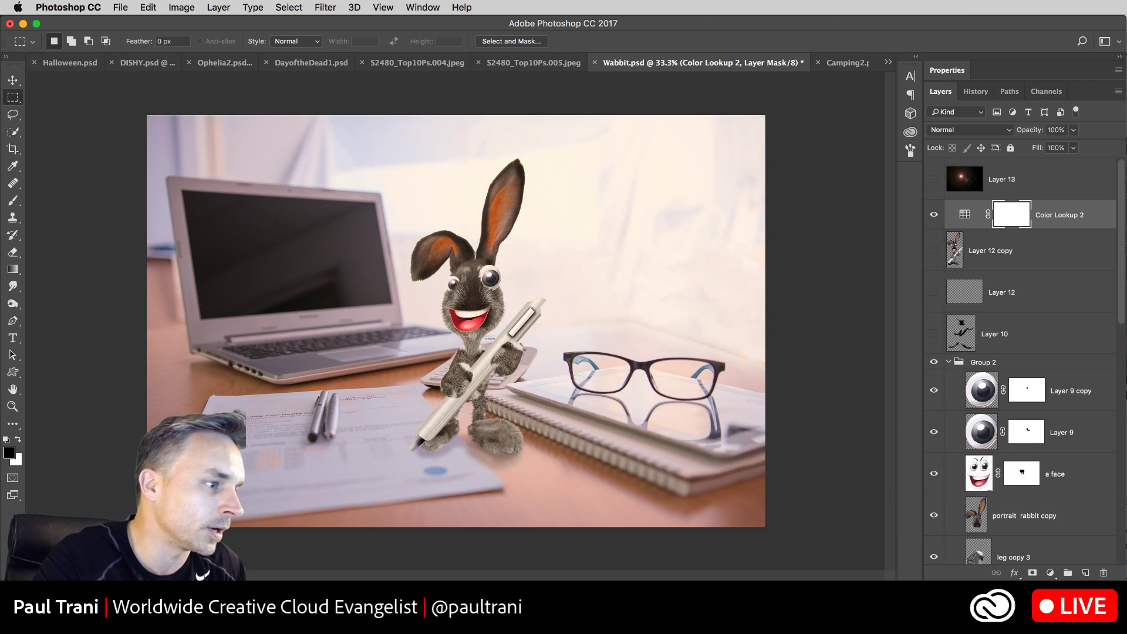
Step: Switch to Finder and open SkullCover.psd from the Skull folder inside Projects in the Streaming favorite
key(super+Tab)
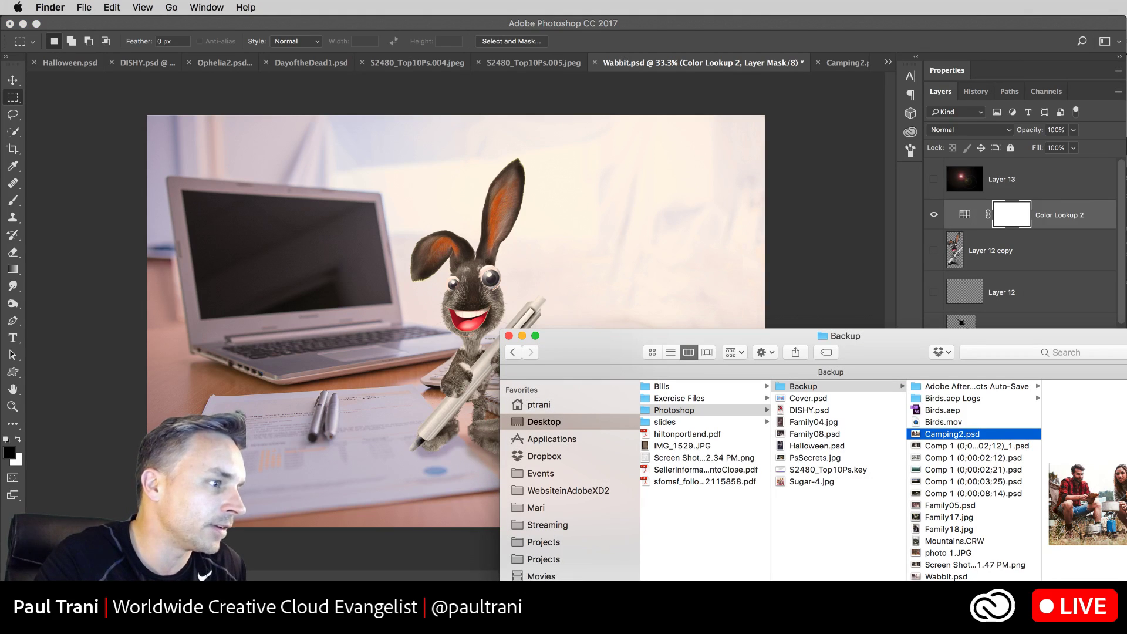
click(544, 560)
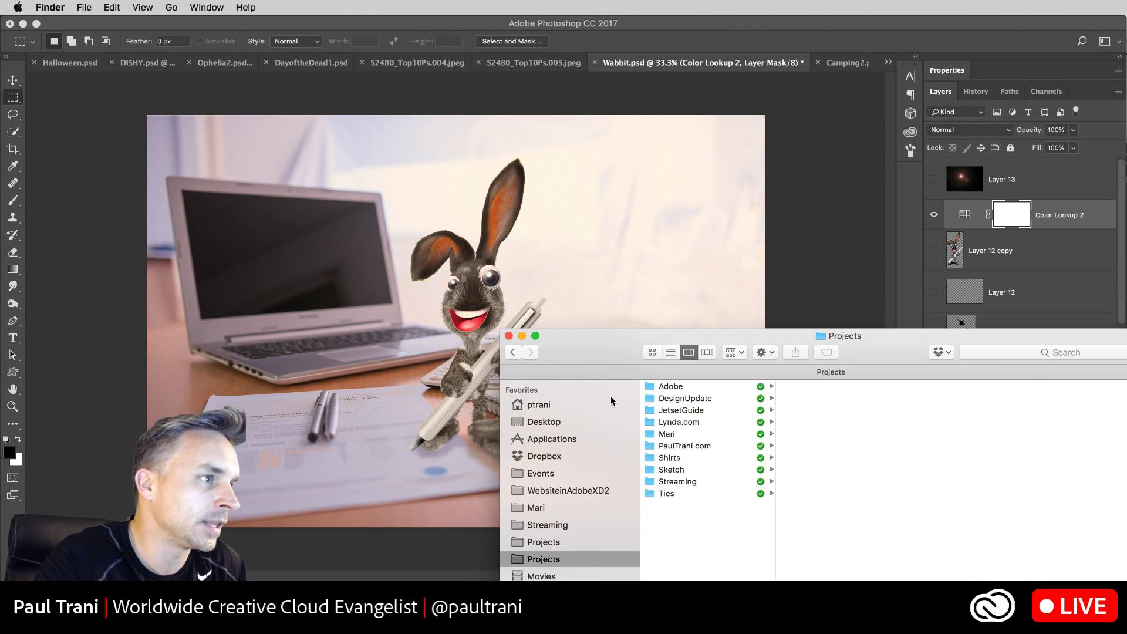
drag(599, 353, 382, 210)
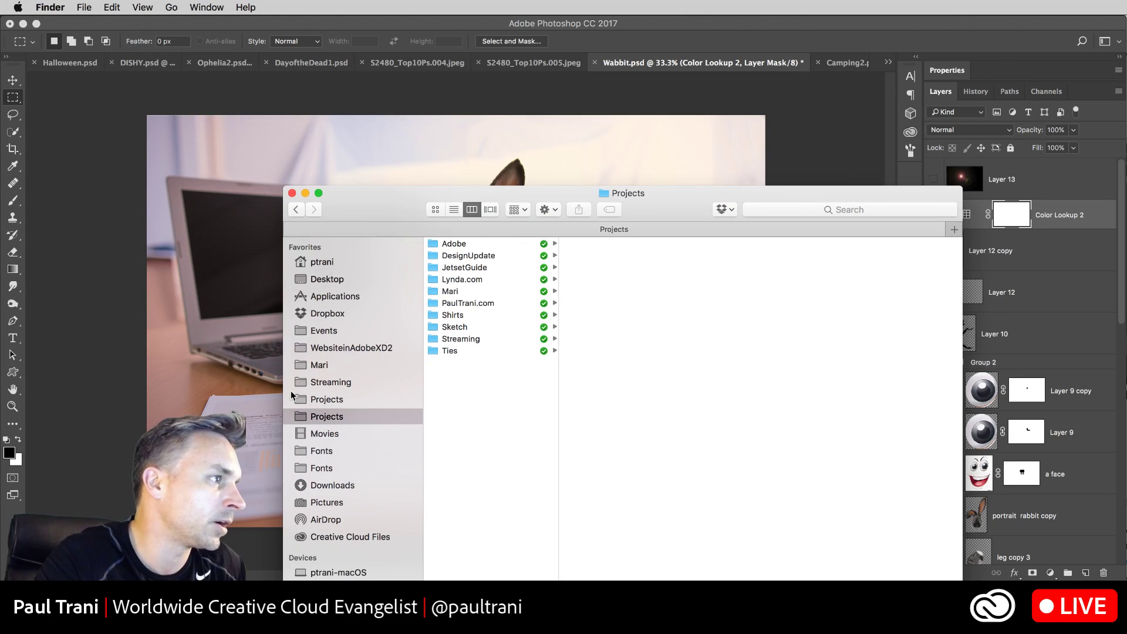
click(330, 382)
click(457, 291)
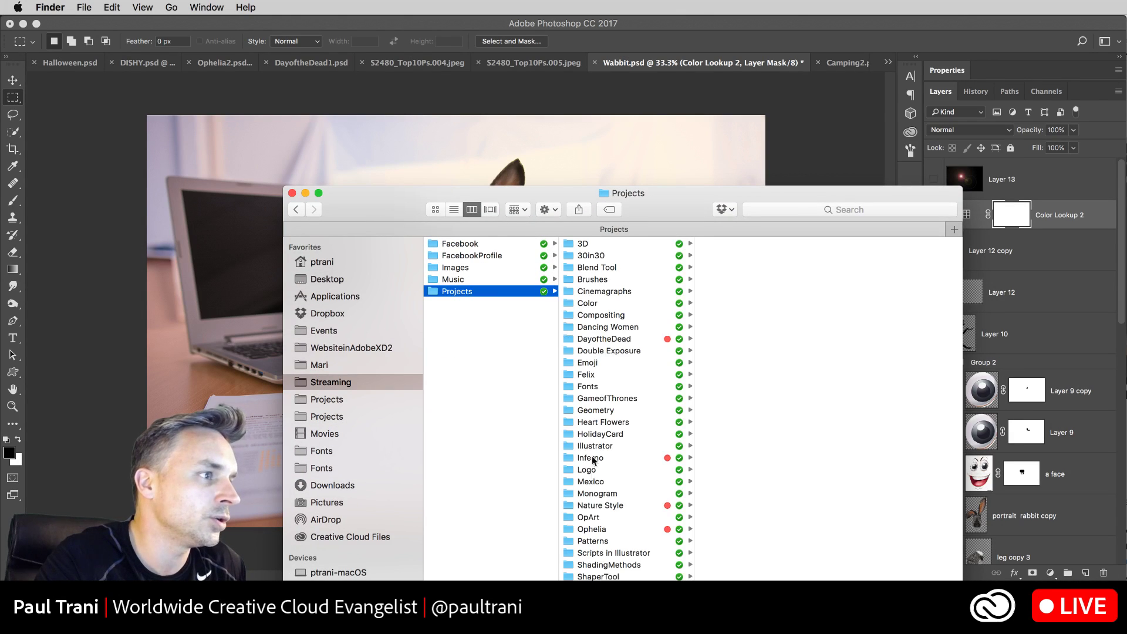
scroll(596, 370, down, 6)
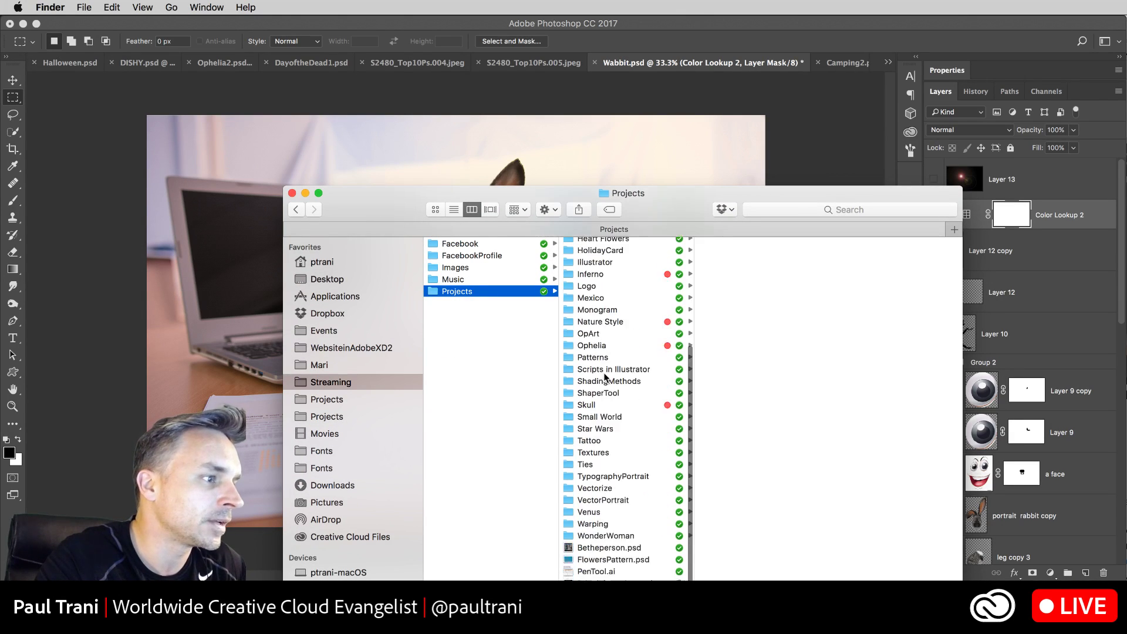
click(586, 405)
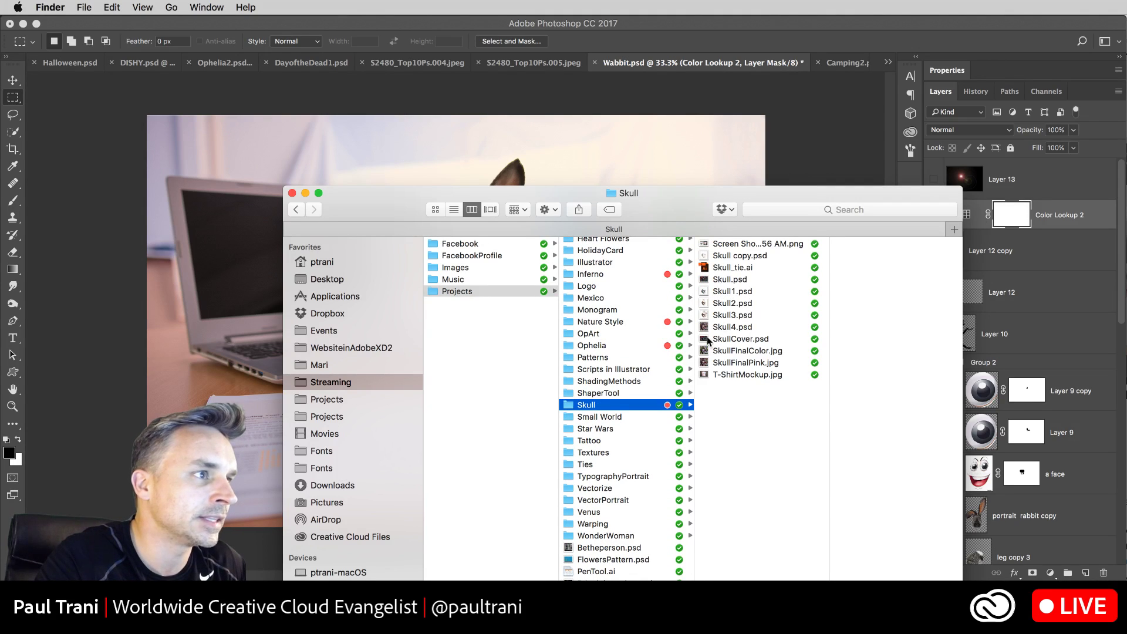
double_click(740, 339)
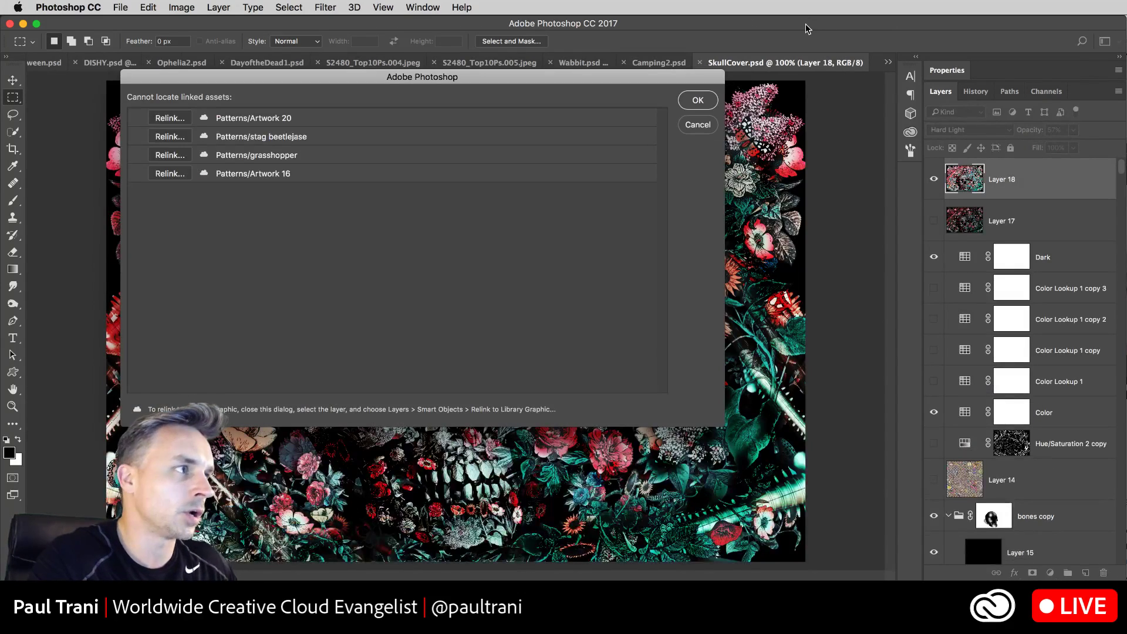
Step: Dismiss the notice about missing linked assets and examine the thumbnails of the flower and insect layers in the layer stack
click(696, 104)
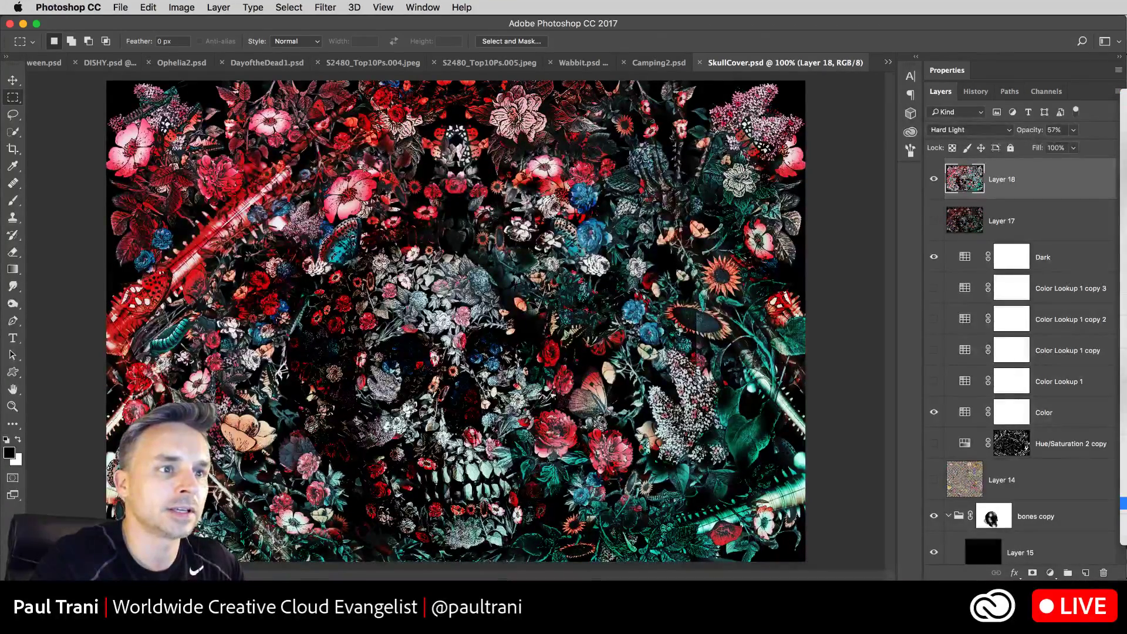
click(1124, 504)
key(Escape)
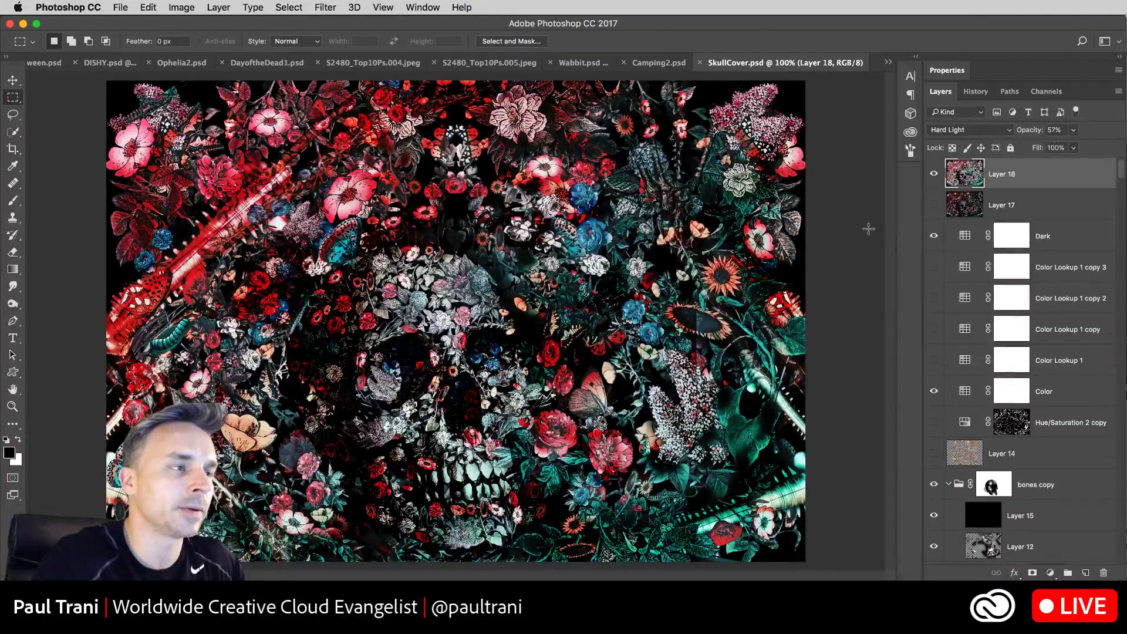
scroll(978, 299, down, 10)
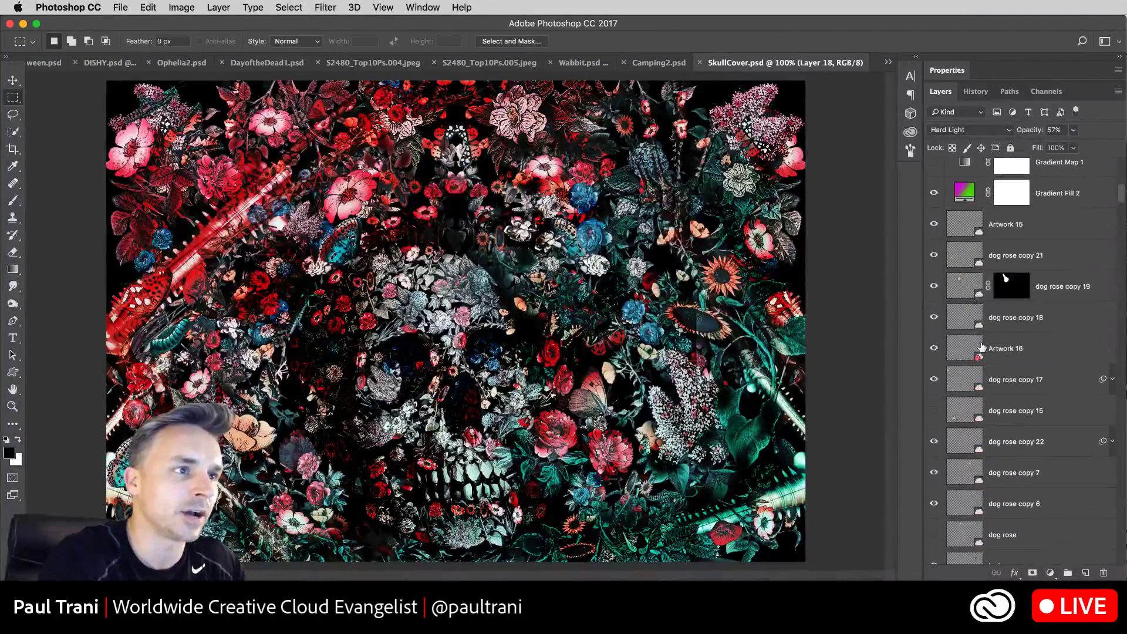
scroll(984, 382, down, 3)
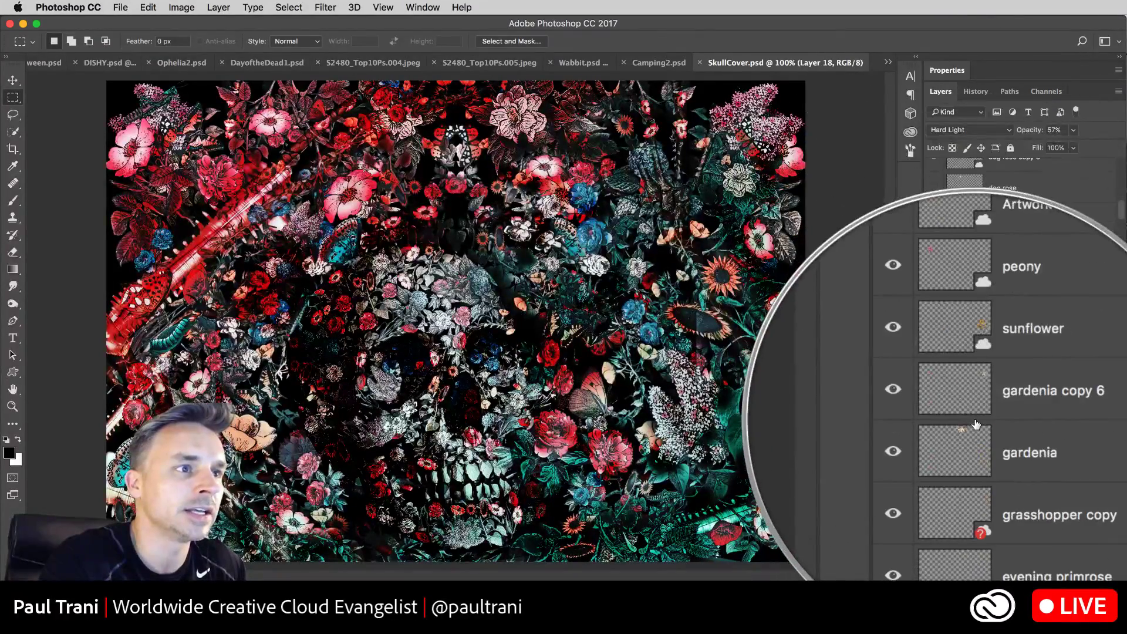
scroll(977, 424, down, 5)
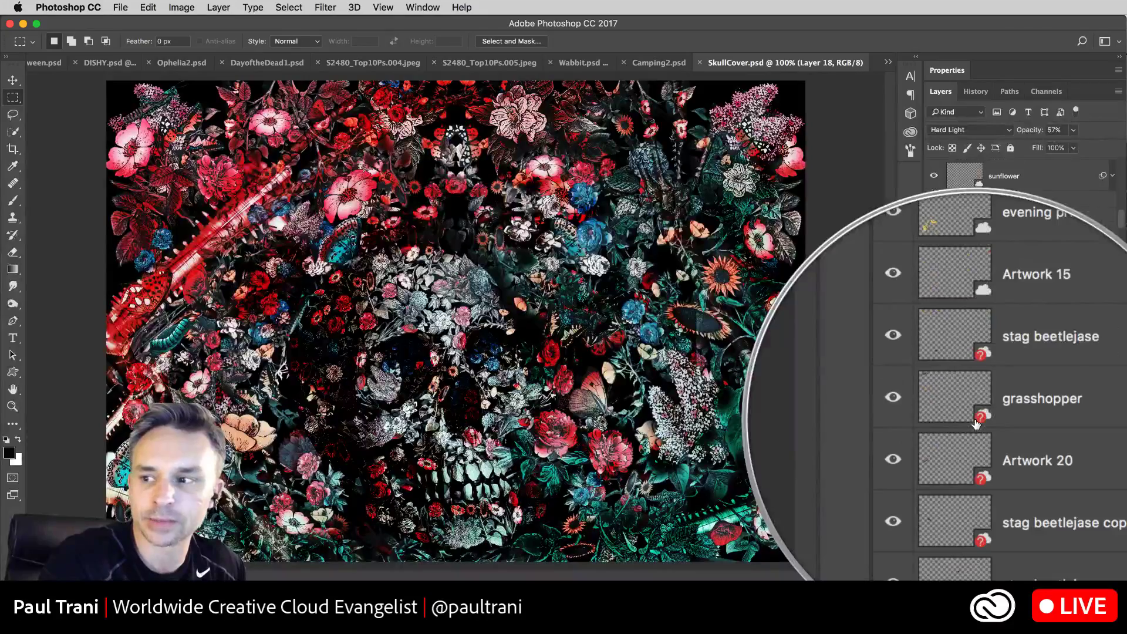
scroll(976, 424, down, 3)
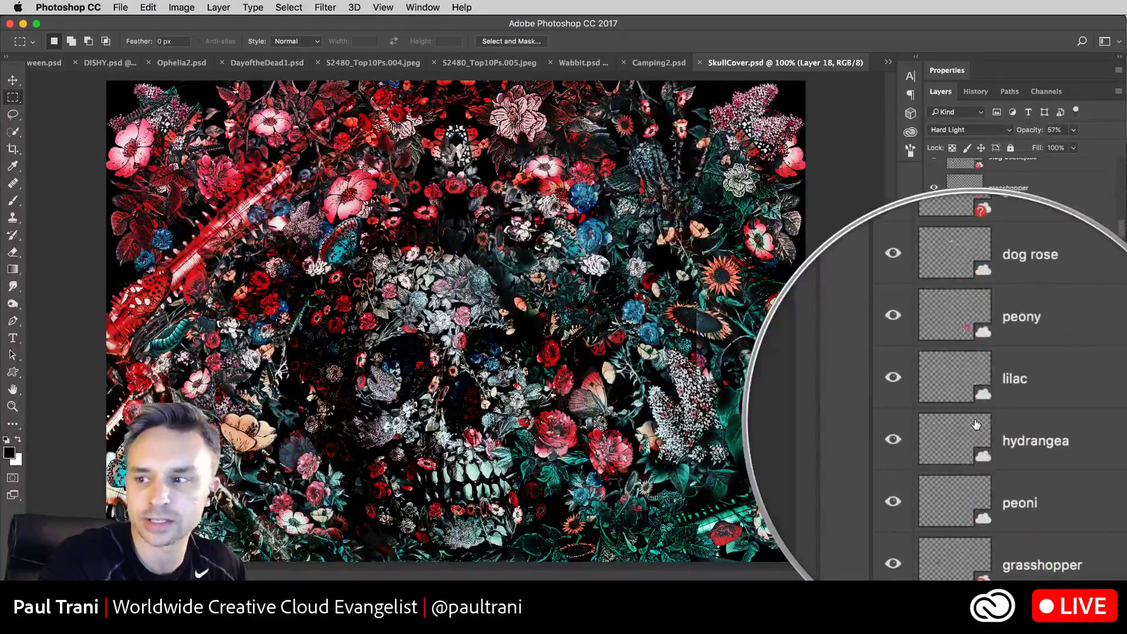
scroll(977, 424, up, 2)
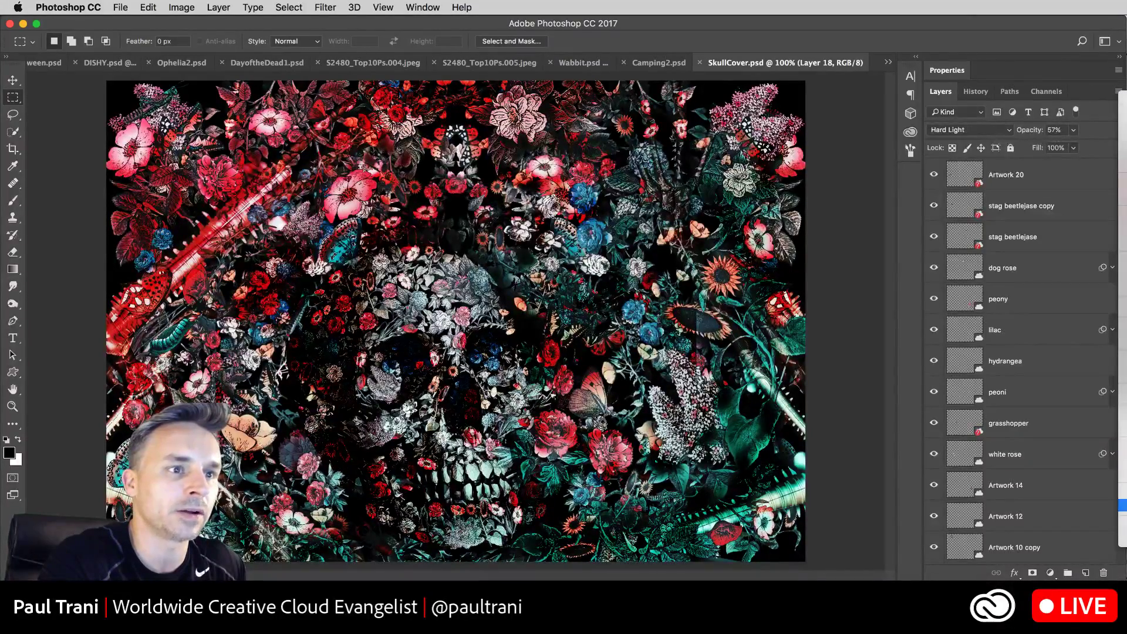
Step: Set the layer thumbnail contents to Layer Bounds and disable Expand New Effects and Add "copy" to Copied Layers and Groups
drag(709, 147, 640, 128)
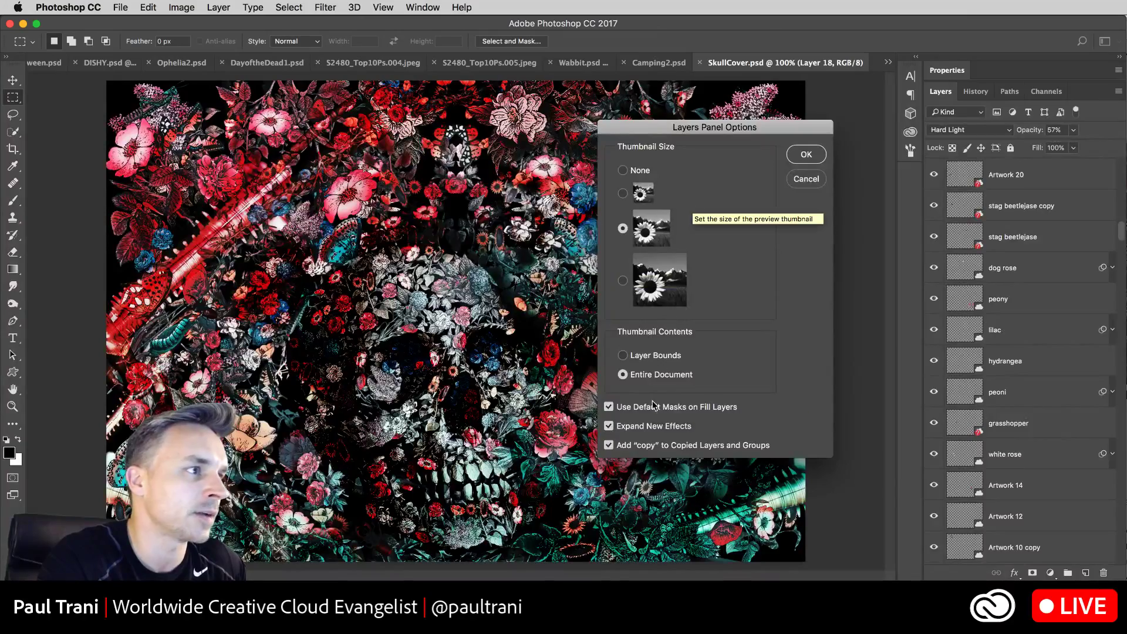
click(623, 356)
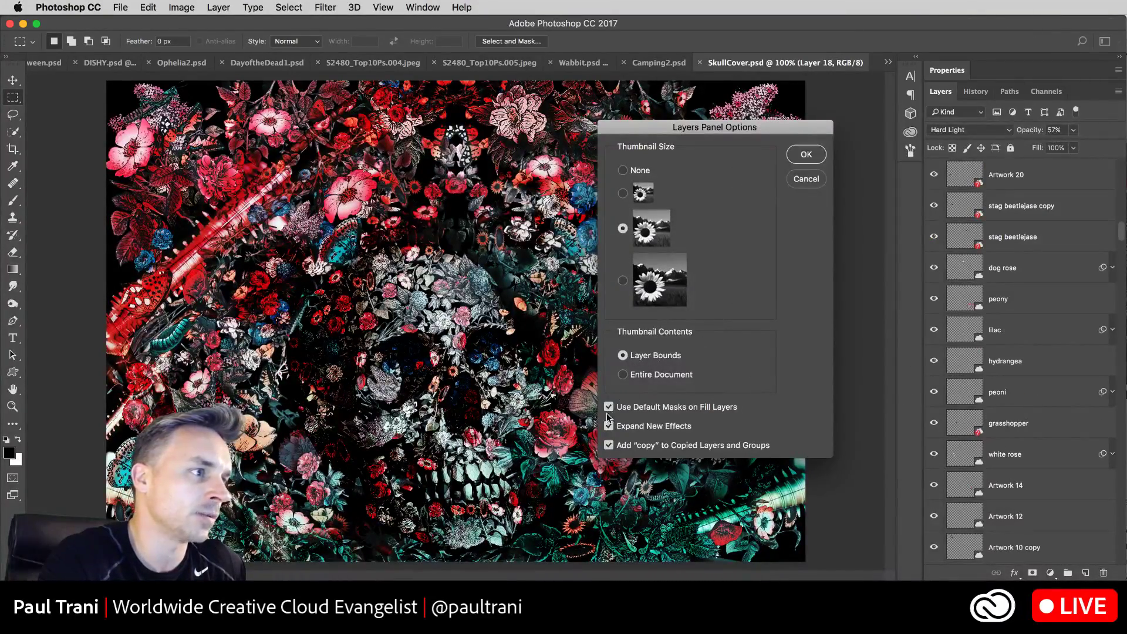
click(609, 446)
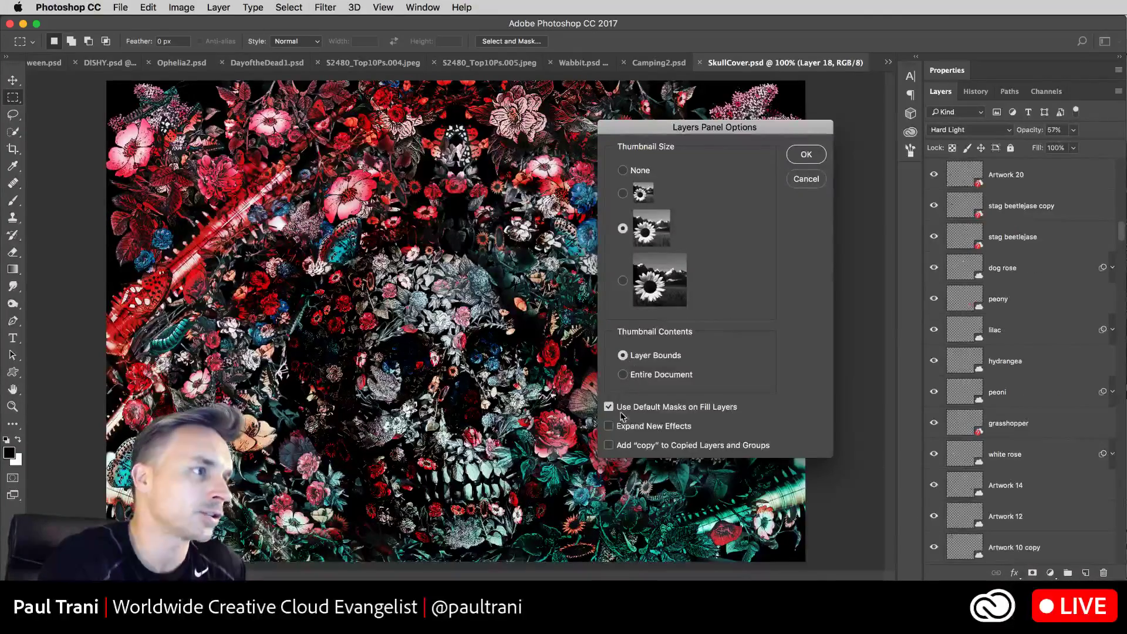
click(804, 156)
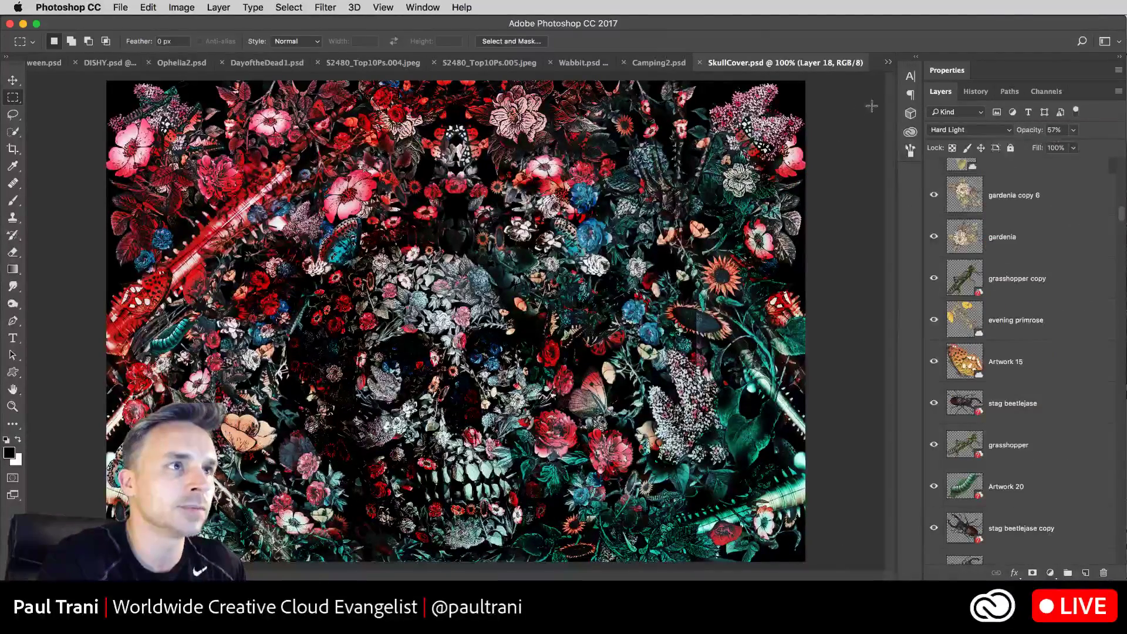
Step: Enable Make Layer Visibility Changes Undoable in the History Options and accept the dialog
click(976, 92)
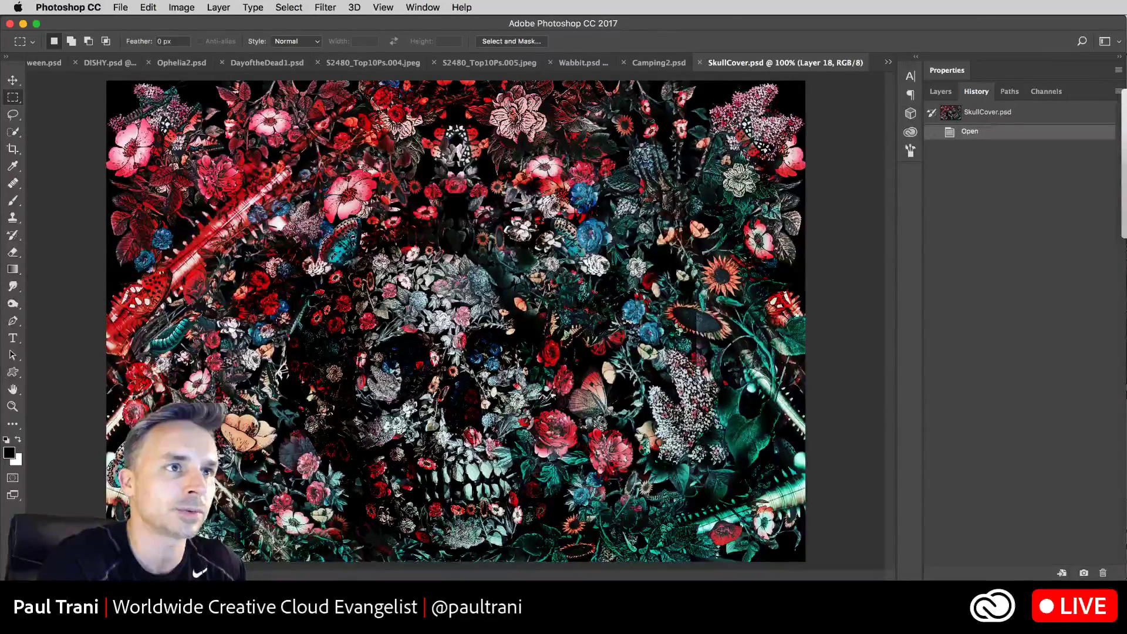
click(1125, 198)
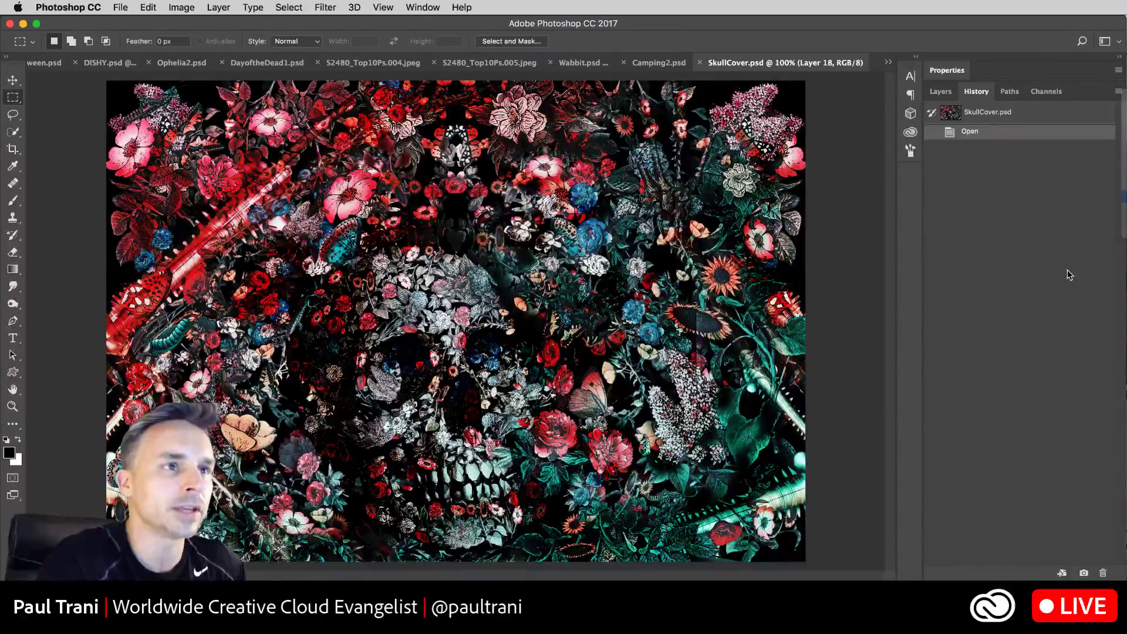
drag(951, 321, 778, 269)
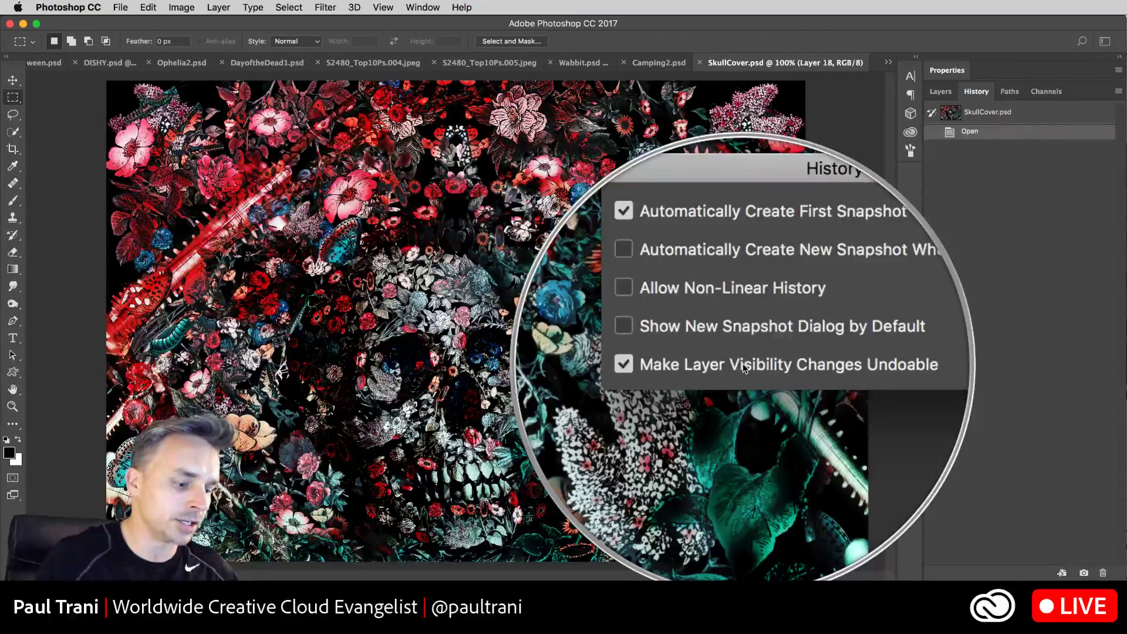
click(914, 291)
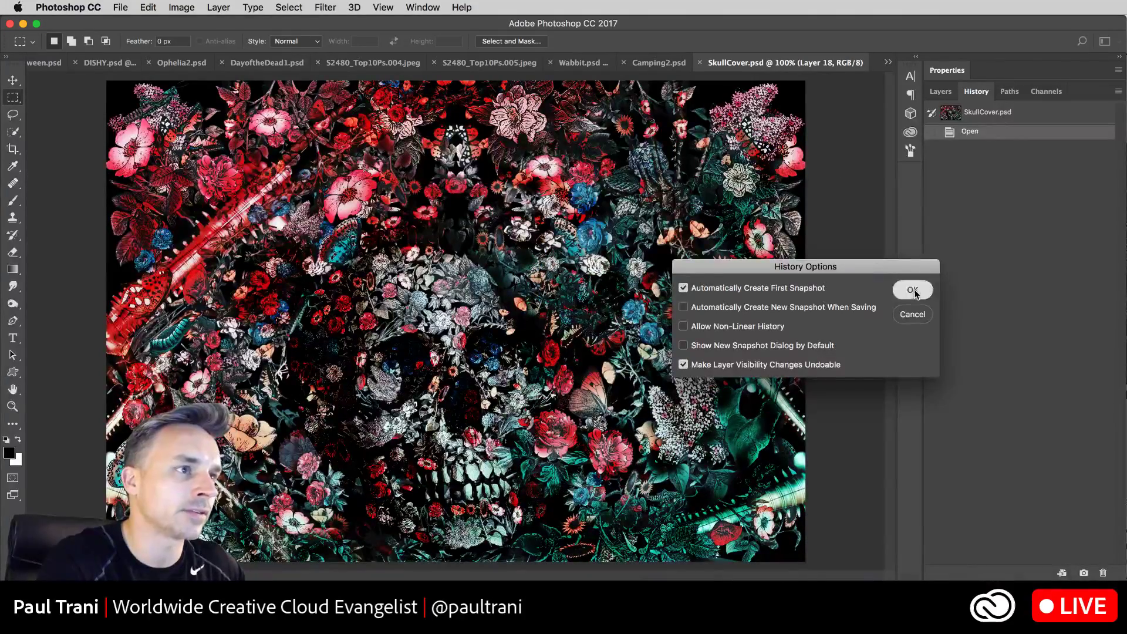
Step: Show the layer stack, float the History panel over the artwork and extend its height to fit many states
click(942, 94)
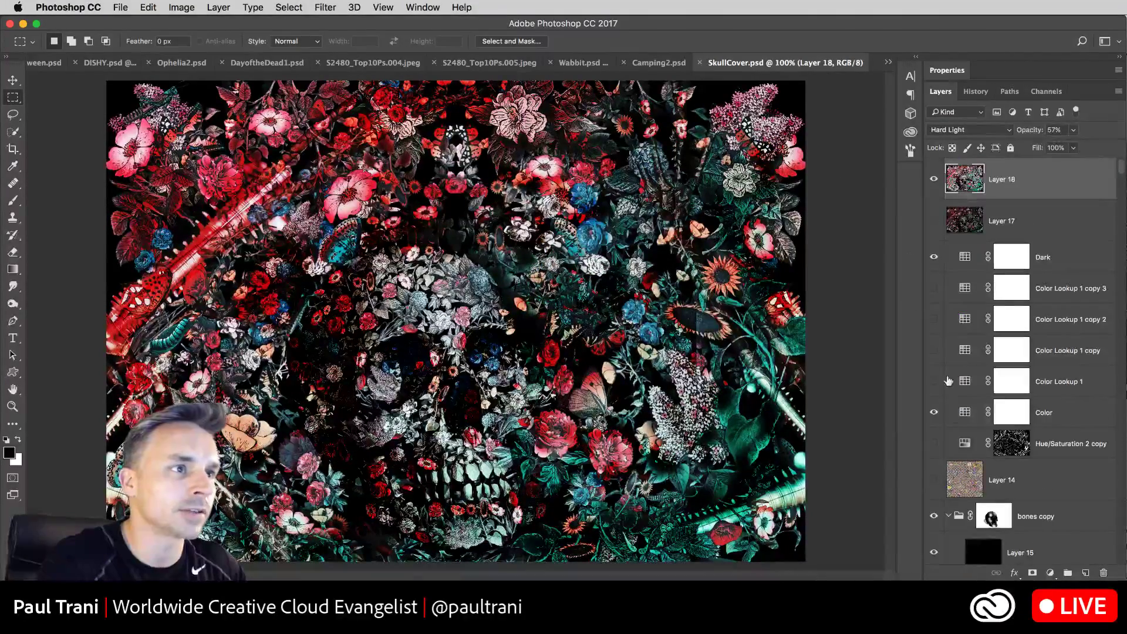
drag(976, 92, 707, 111)
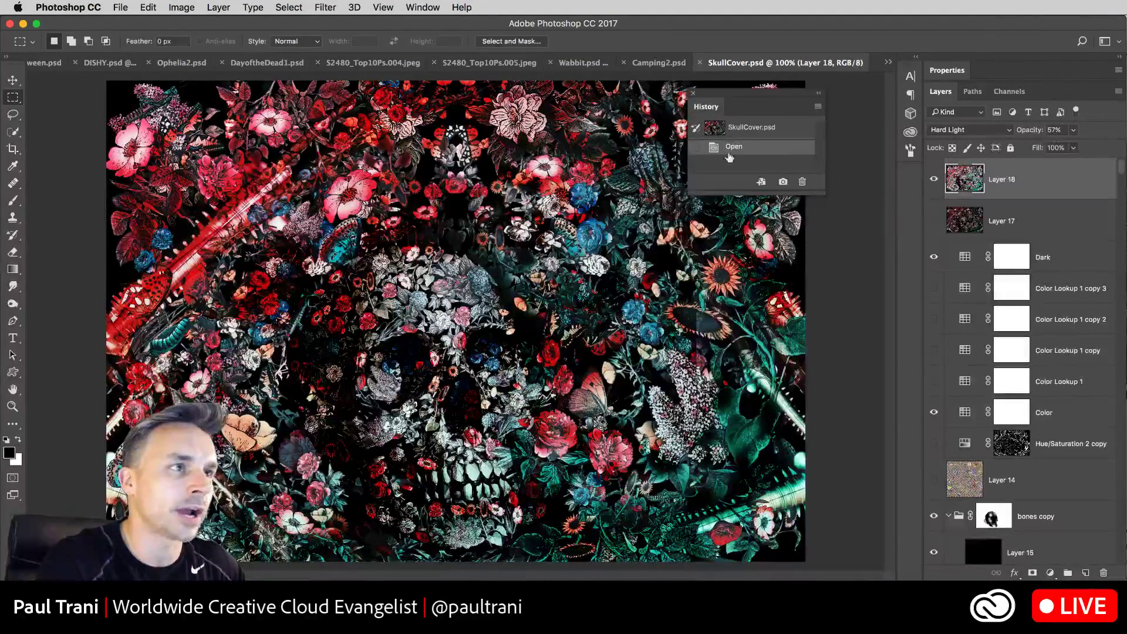
drag(725, 191, 725, 478)
Step: Show Color Lookup 1 copy 3, hide Dark, replace copy 3 with Color Lookup 1 copy 2, and hide Layer 18
click(934, 287)
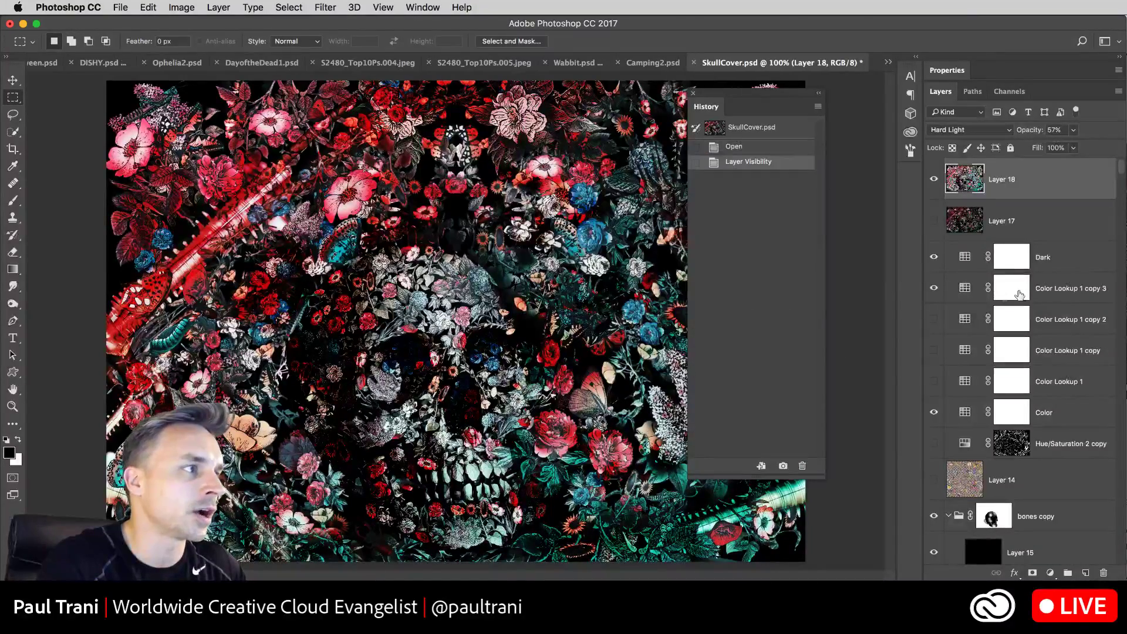
click(1013, 292)
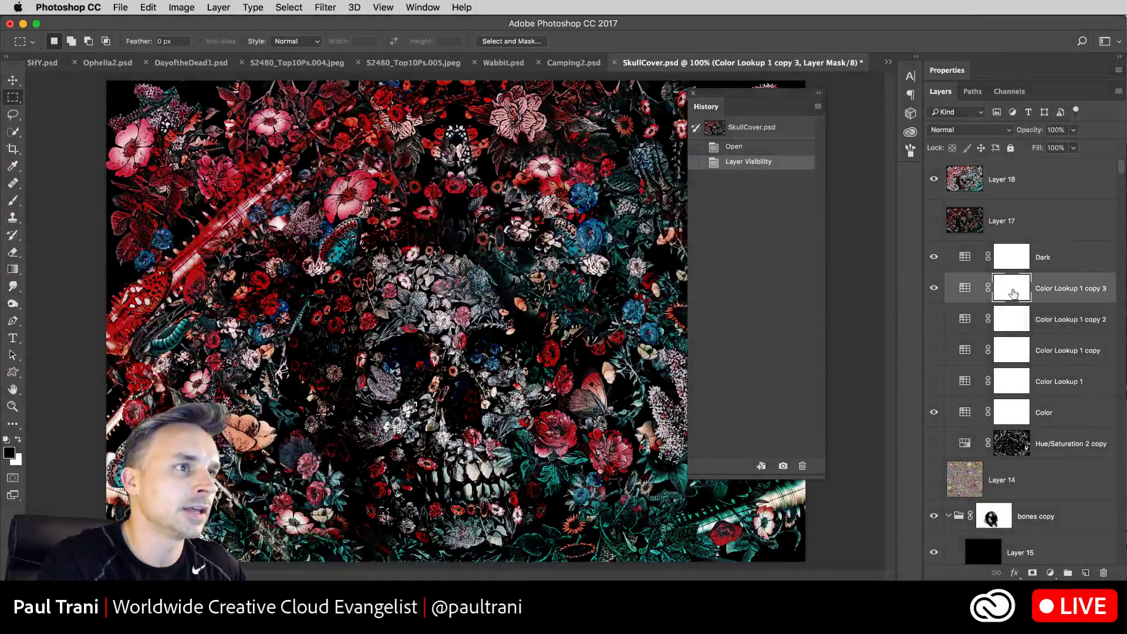
click(935, 258)
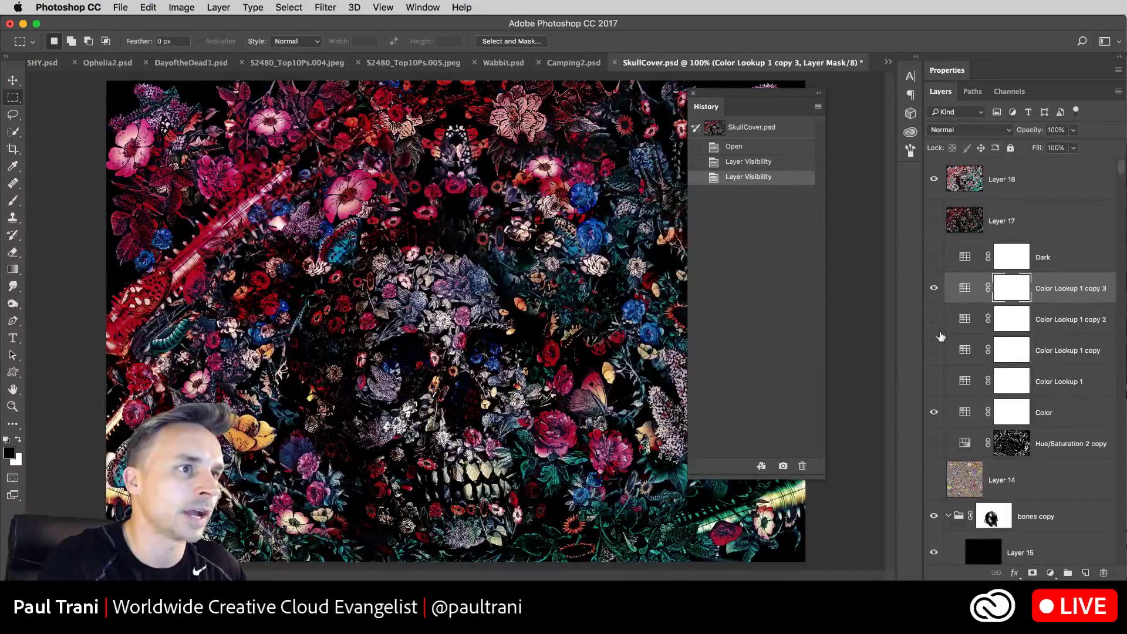
click(935, 319)
click(933, 288)
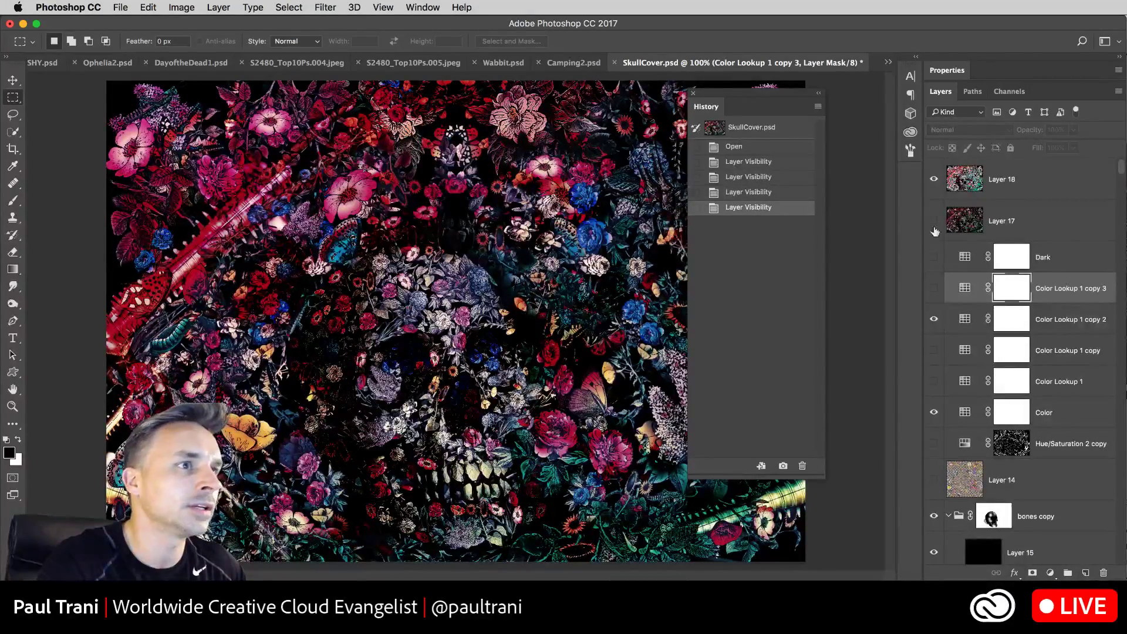
click(934, 179)
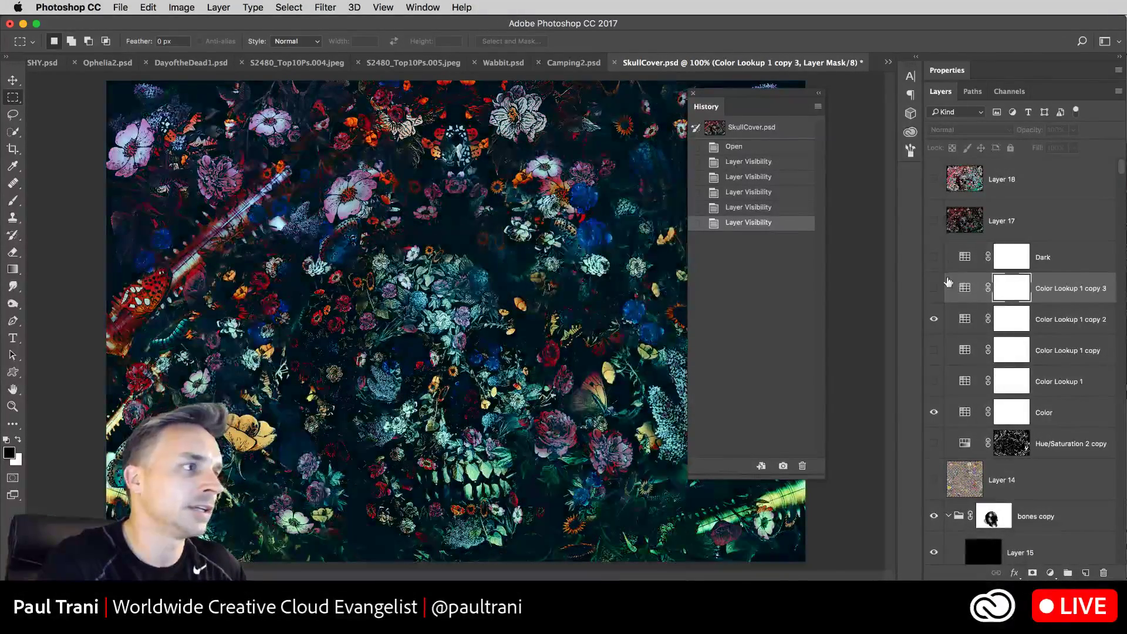
Step: Show Color Lookup 1 copy and Color Lookup 1 copy 3 in place of Color Lookup 1 copy 2
click(934, 350)
click(935, 318)
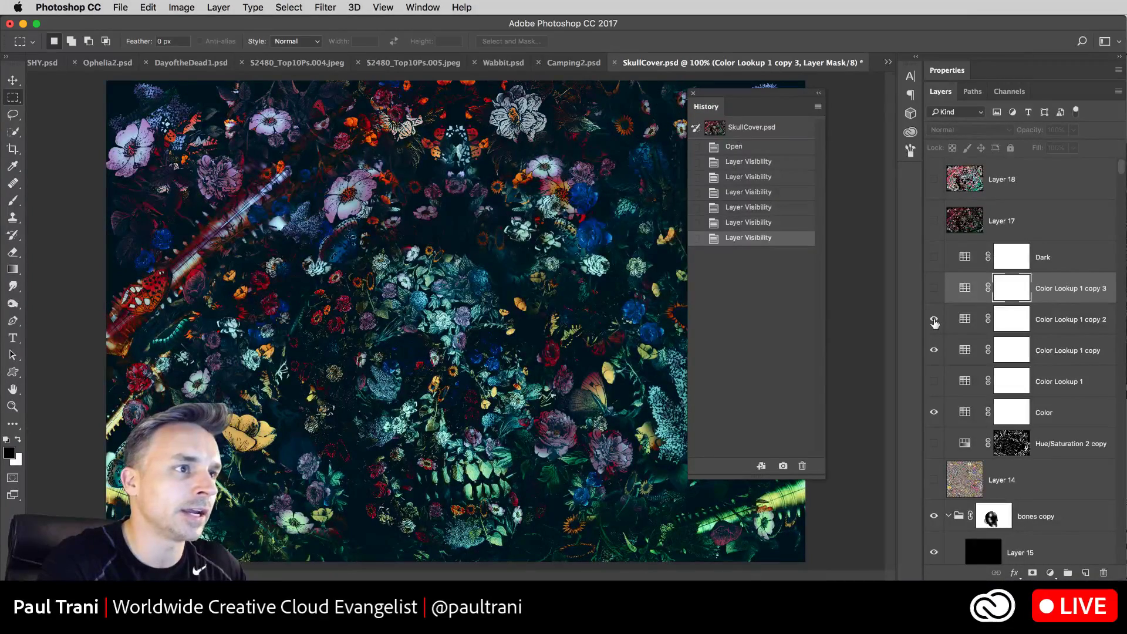
click(934, 288)
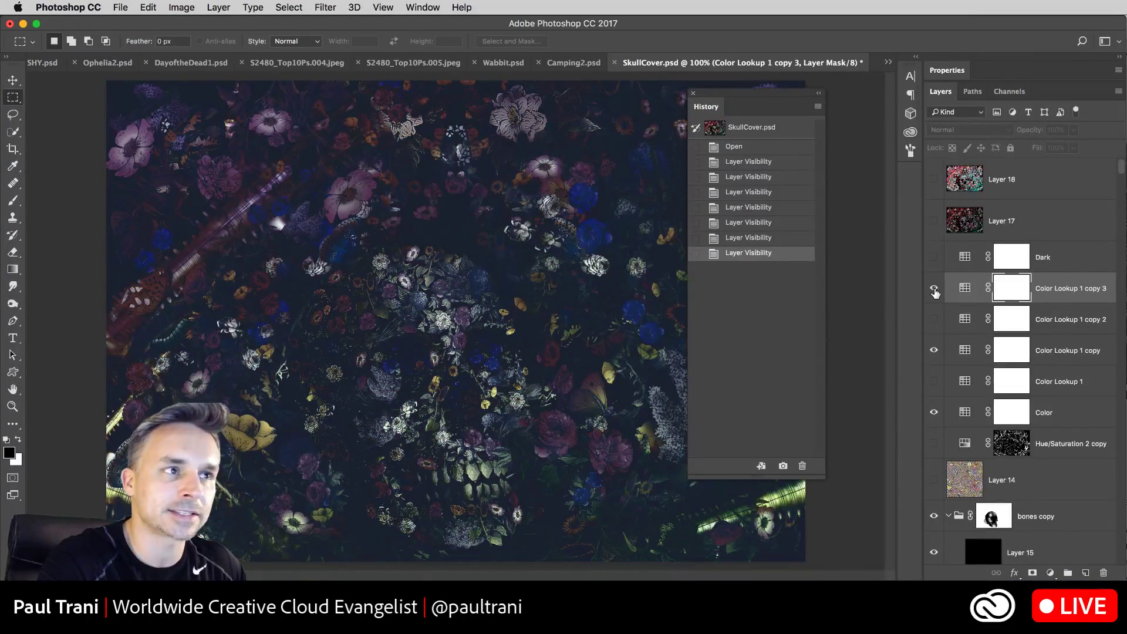
click(935, 288)
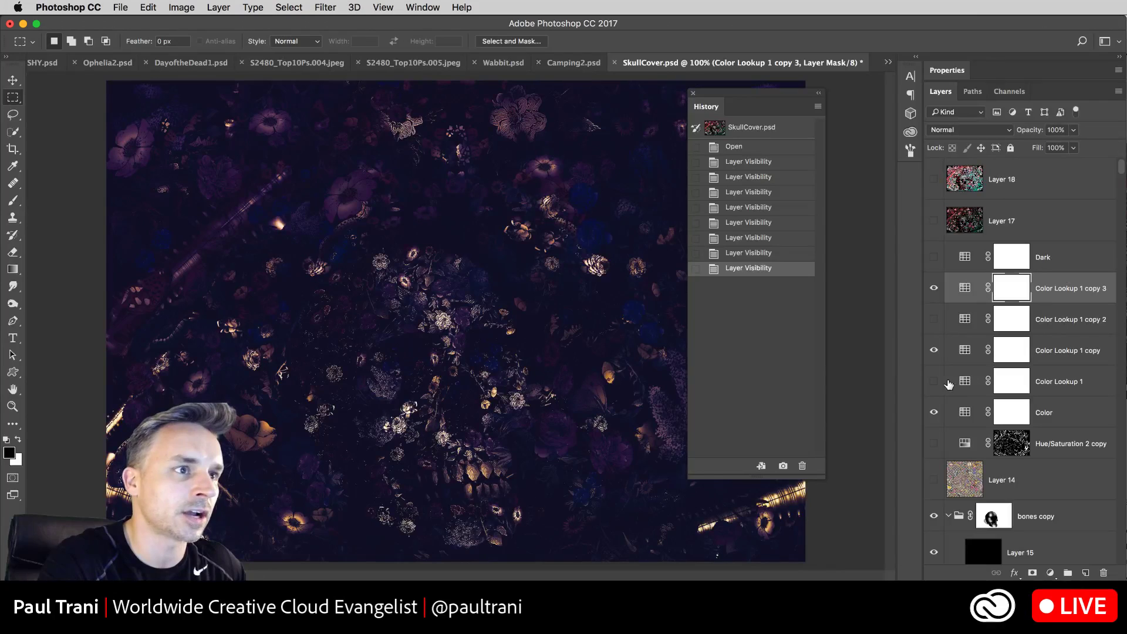
Step: Show and select Color Lookup 1, and hide both Color Lookup 1 copy and Color Lookup 1 copy 3
click(934, 381)
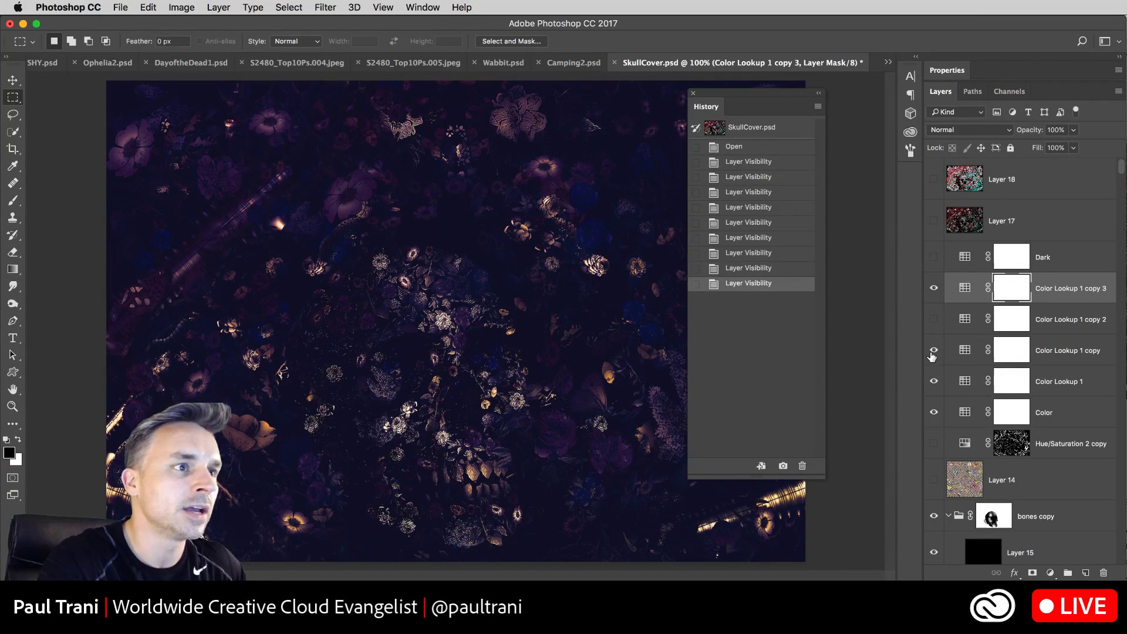
click(1069, 391)
click(934, 351)
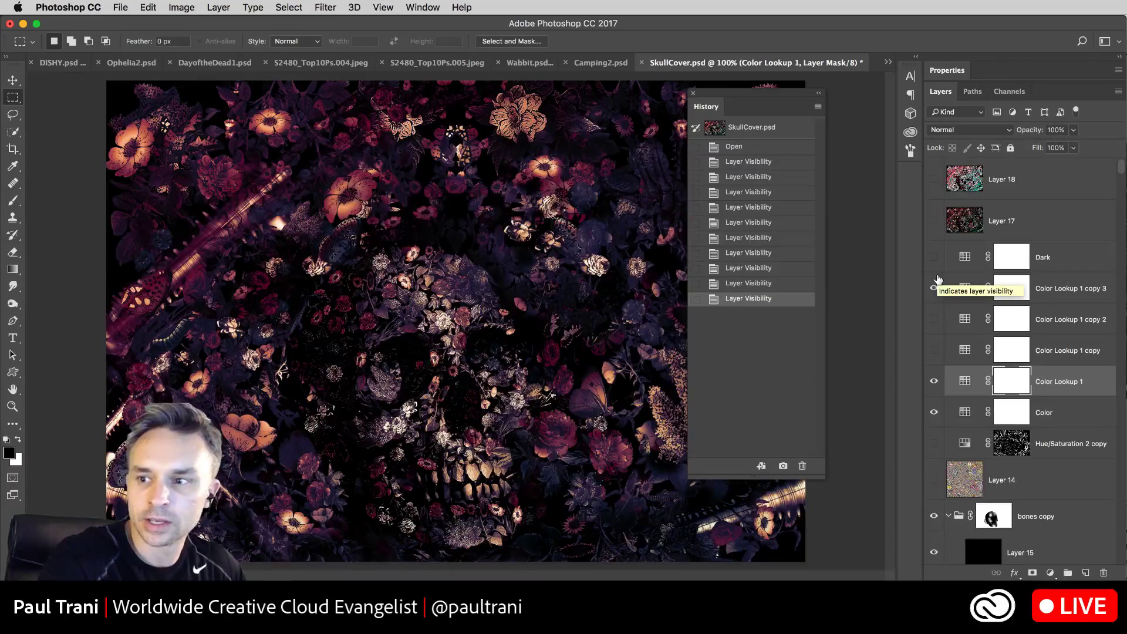
click(935, 287)
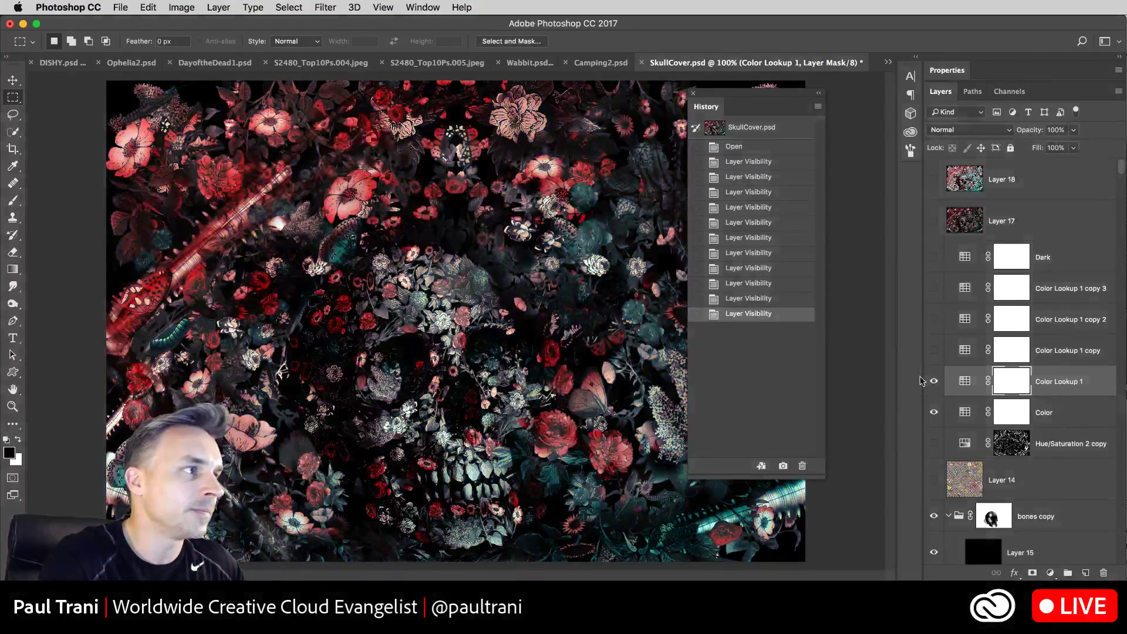
Step: Hide the Color layer, preview Color Lookup 1 copy 3 briefly, and show the Dark layer
click(935, 414)
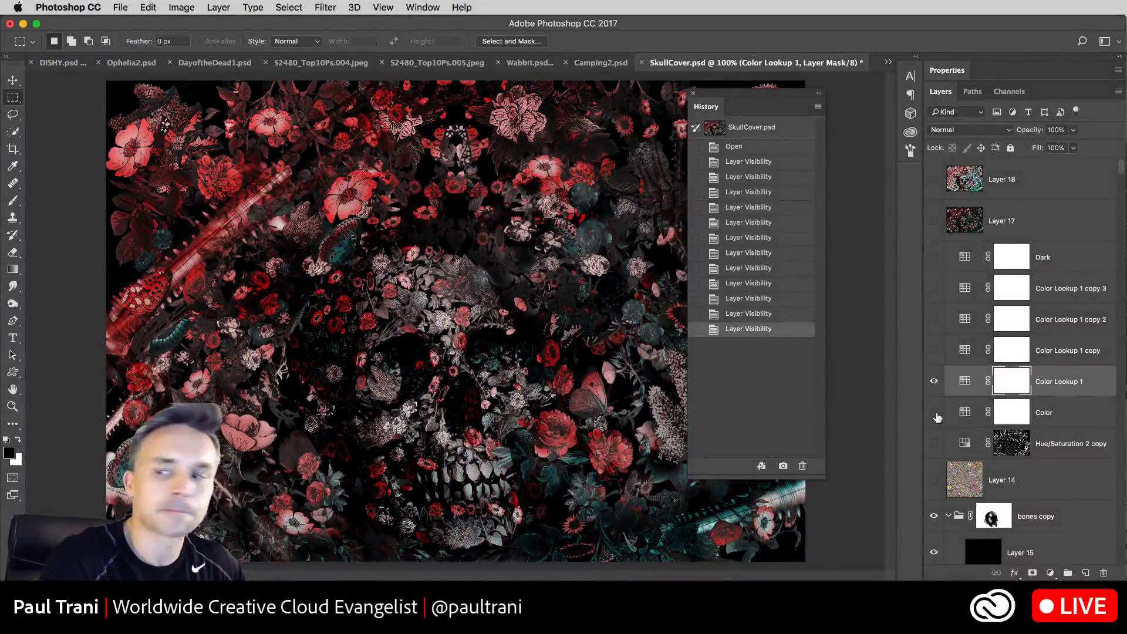
click(934, 289)
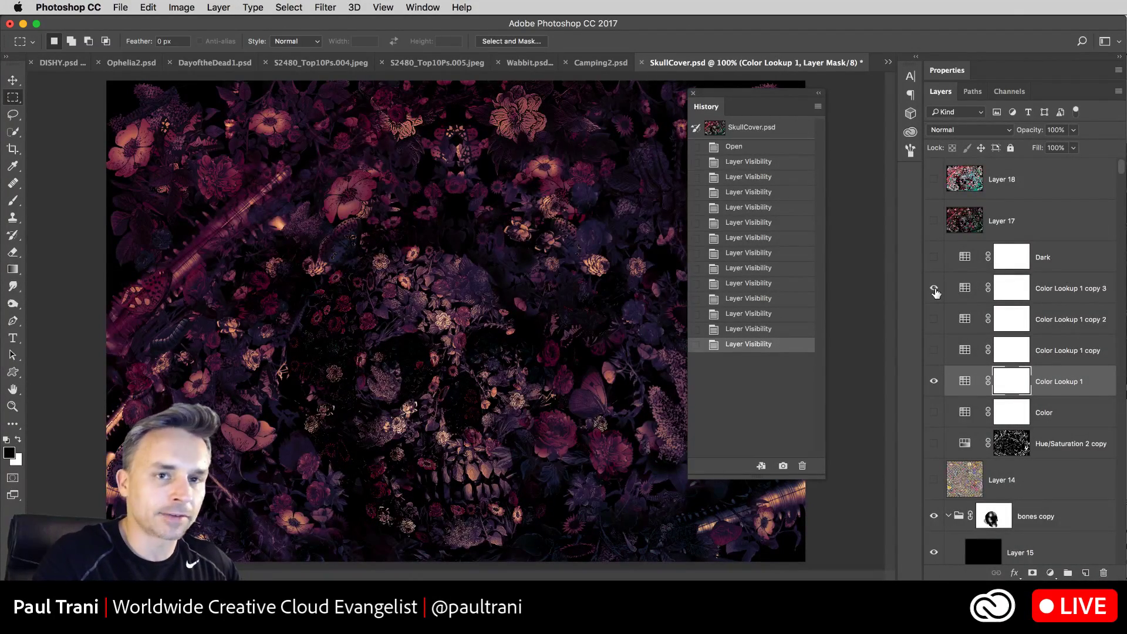
click(934, 258)
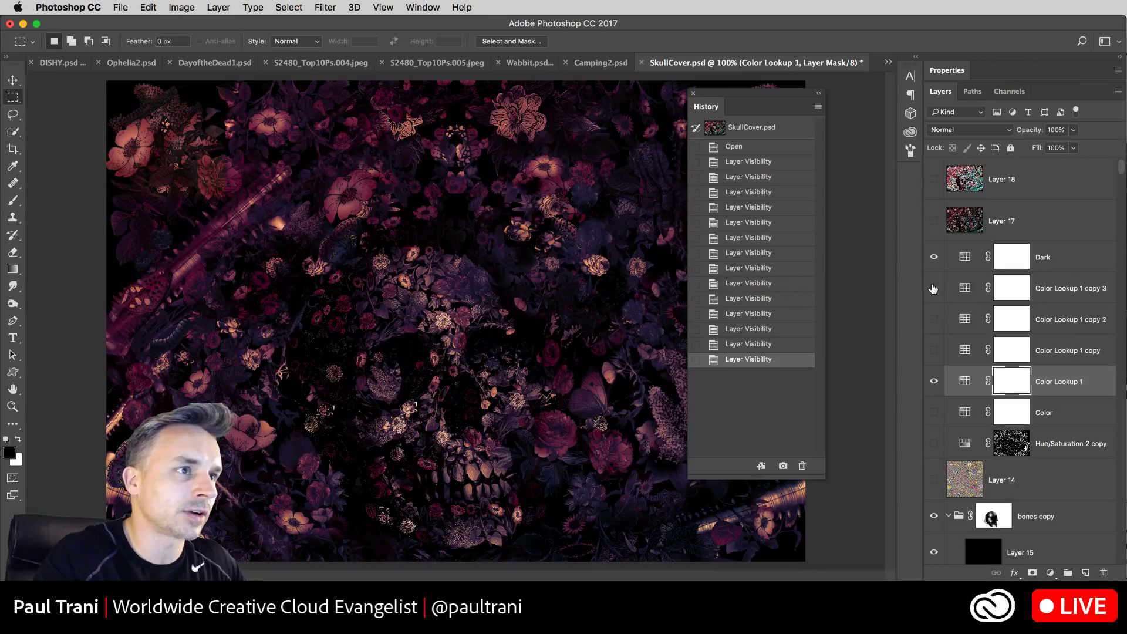
click(933, 287)
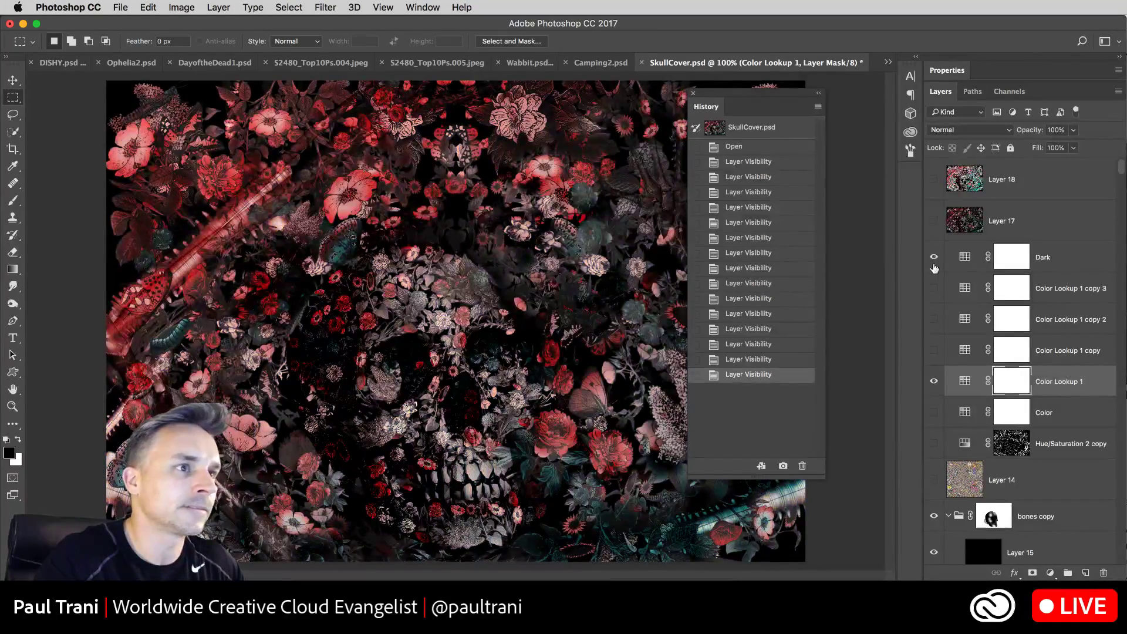
Step: Zoom in to 200% and examine the list of layer visibility states recorded in the History panel
key(super+plus)
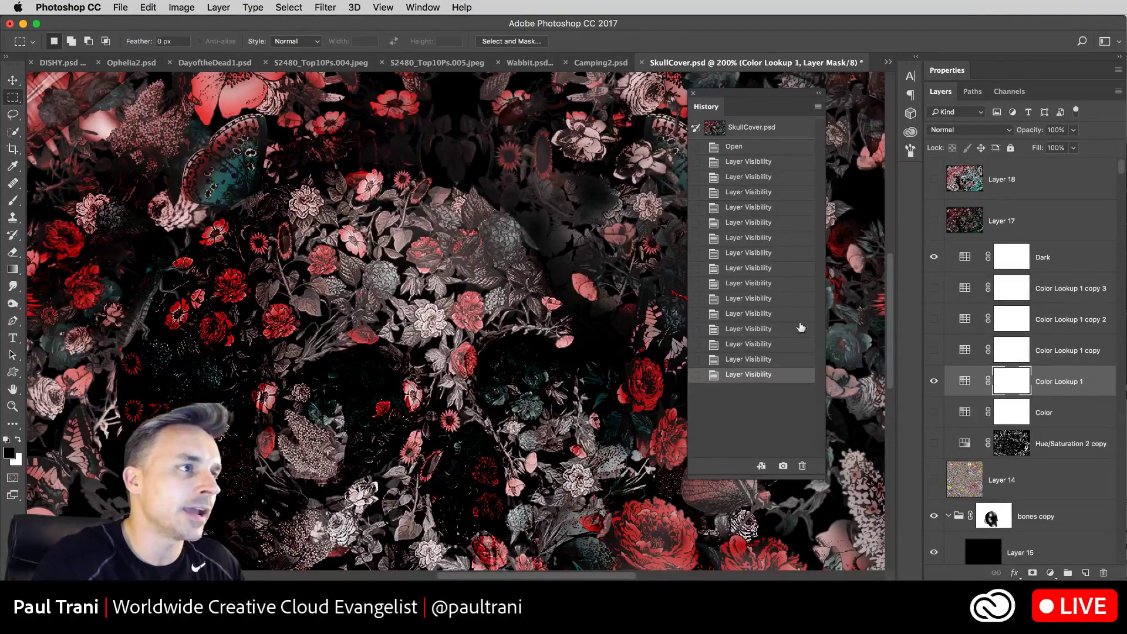
key(alt+super+8)
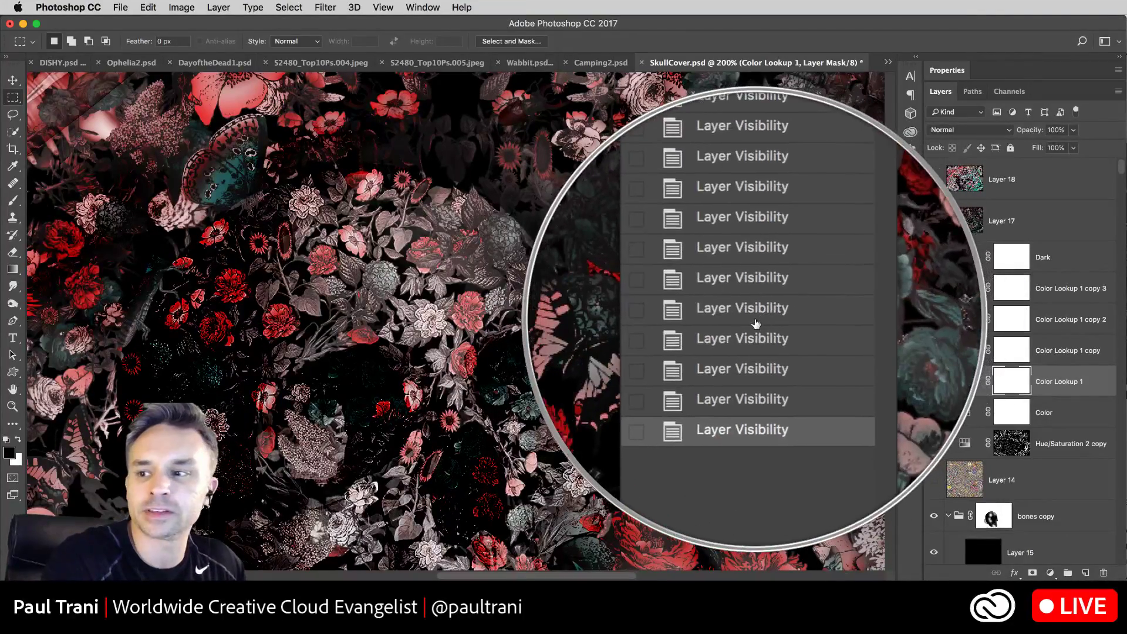
key(alt+super+8)
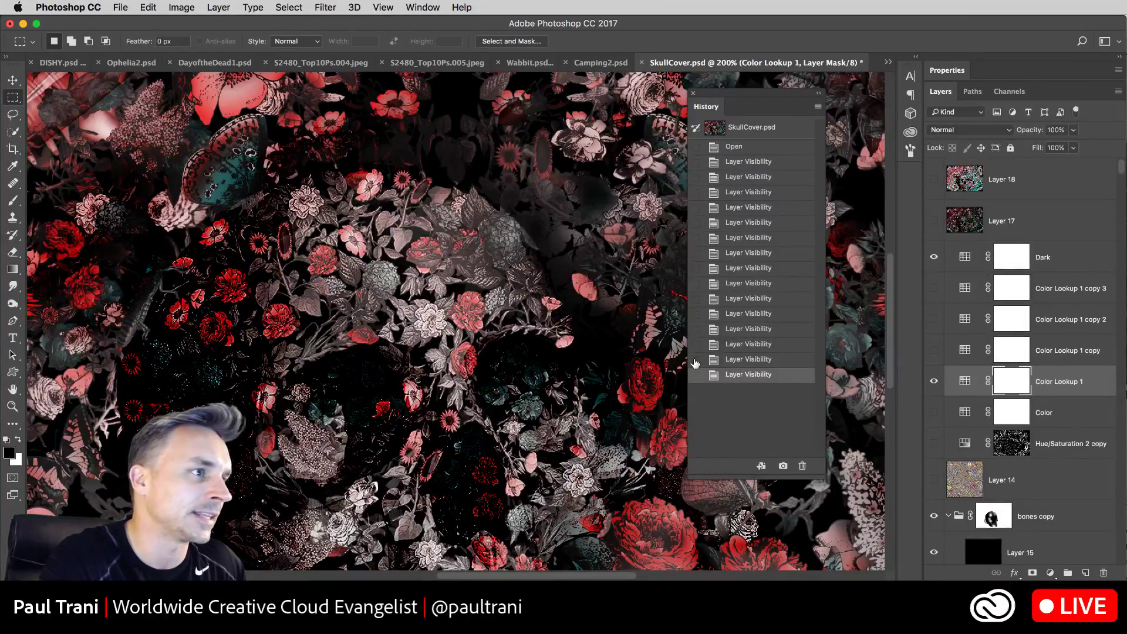
Step: Step back through the recorded layer visibility states in the history and restore the one showing only Color Lookup 1 and Color among the adjustment layers
click(704, 360)
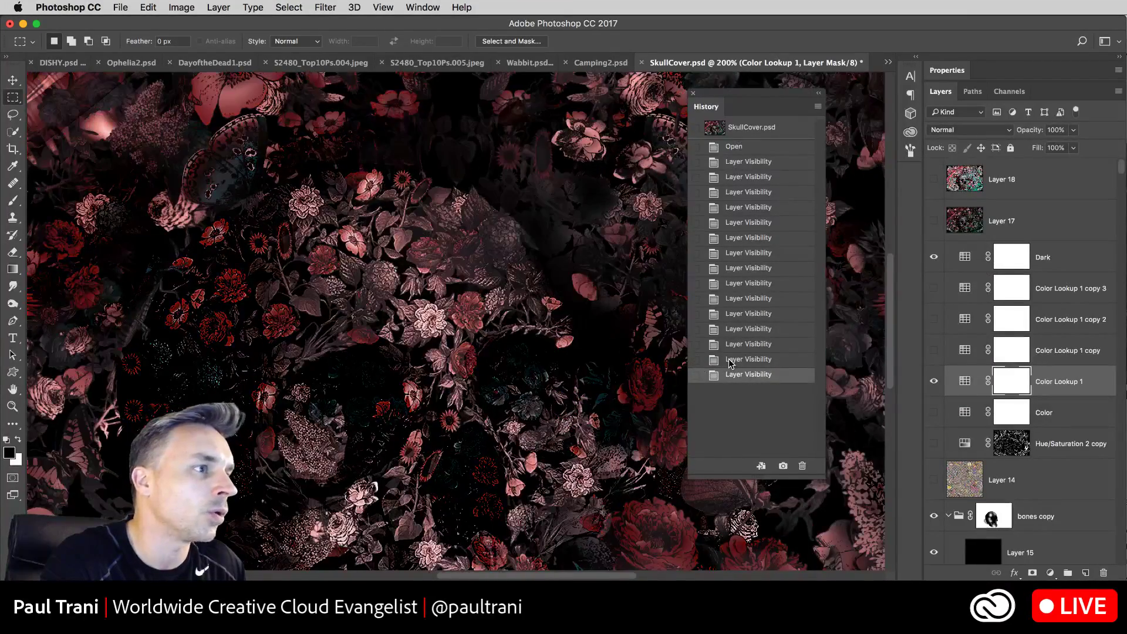
key(alt+super+z)
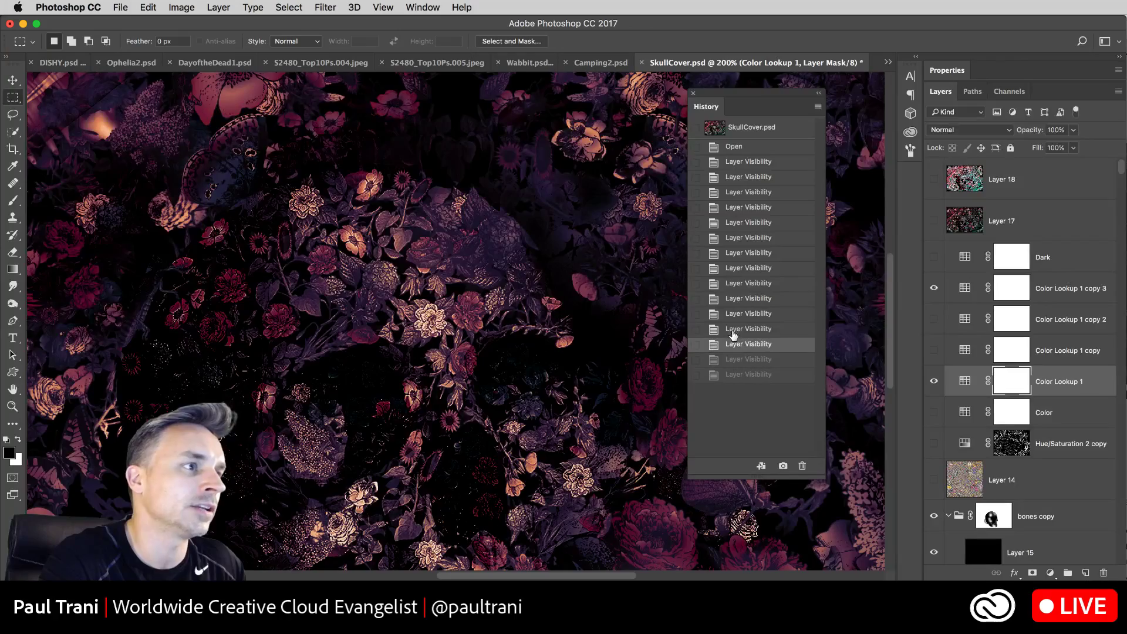
click(733, 332)
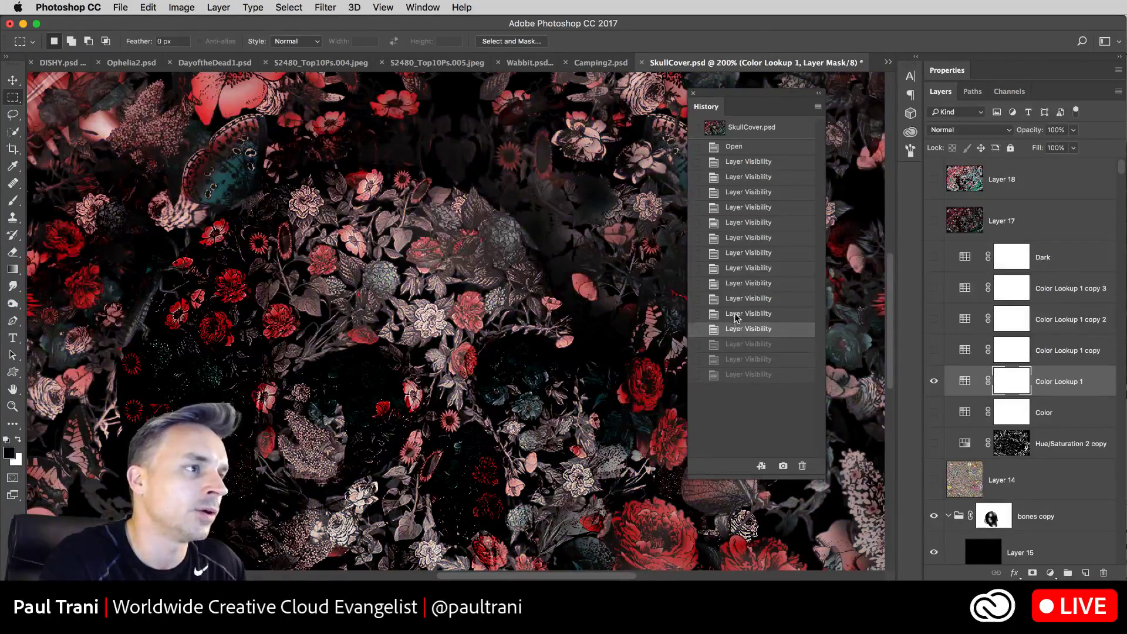
click(736, 314)
click(736, 300)
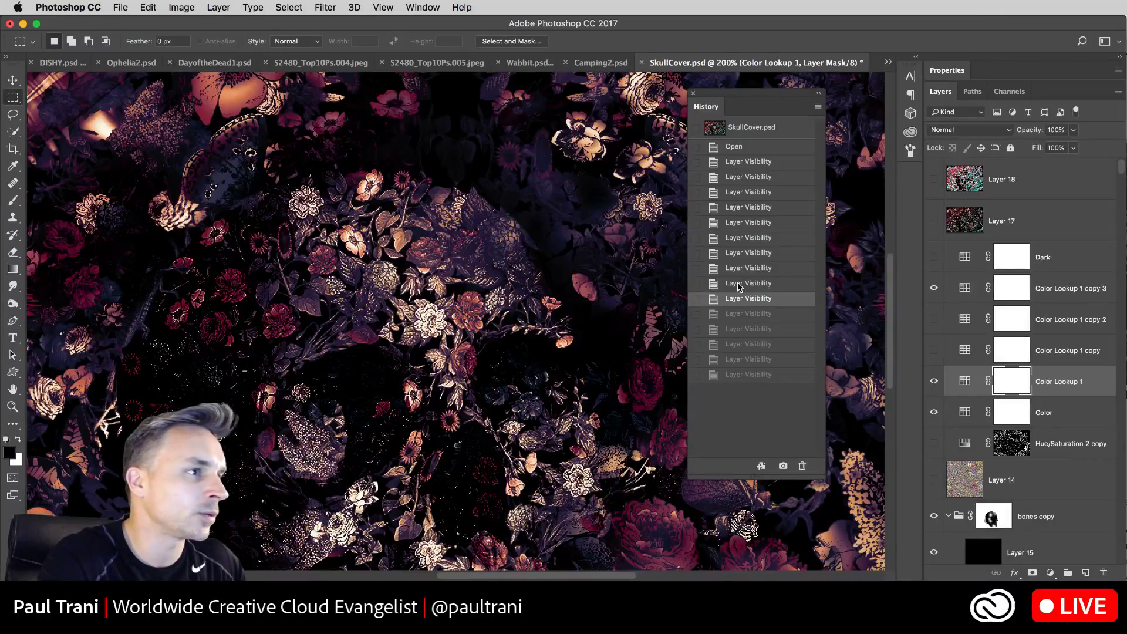
click(739, 285)
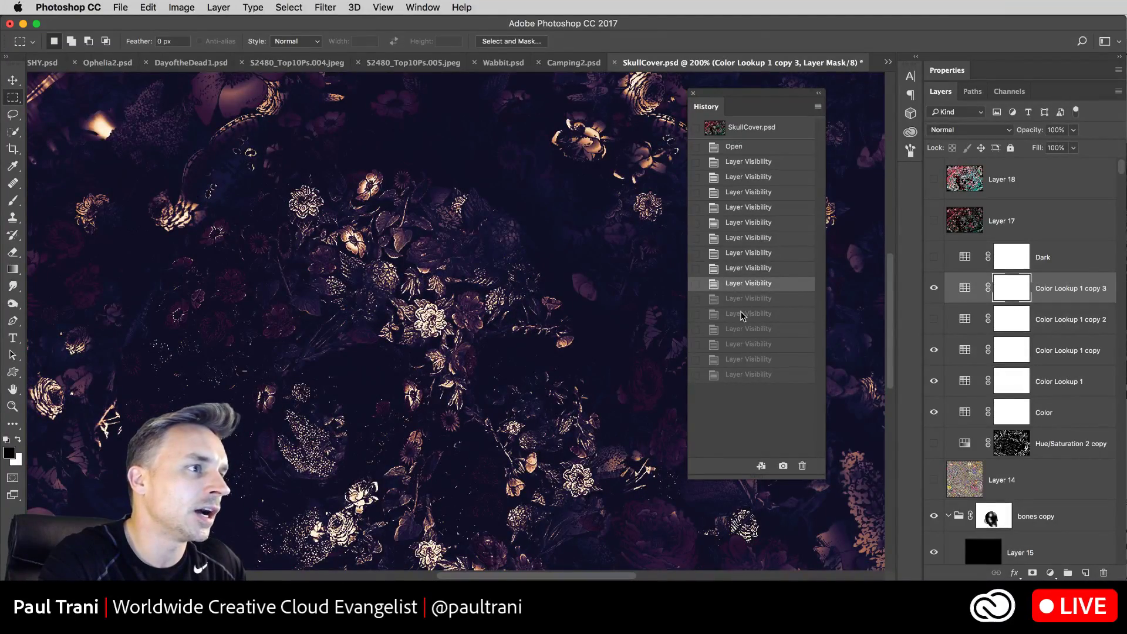
click(743, 315)
Step: Dock the floating History panel in the Layers, Paths and Channels group and bring Layers back to the front
key(super+minus)
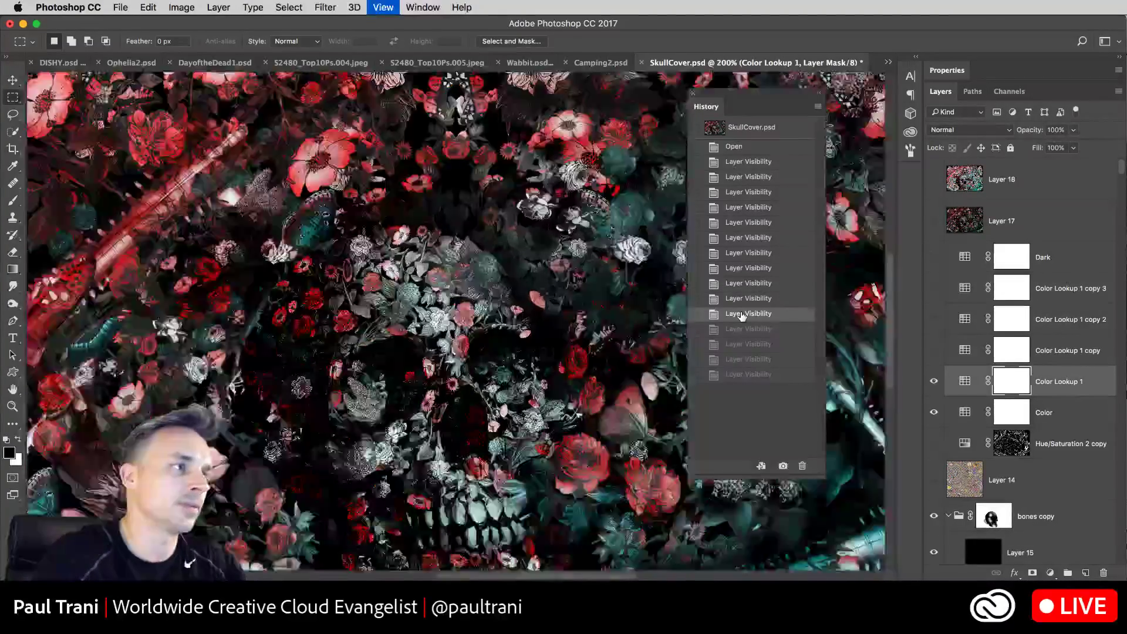
drag(696, 98, 965, 96)
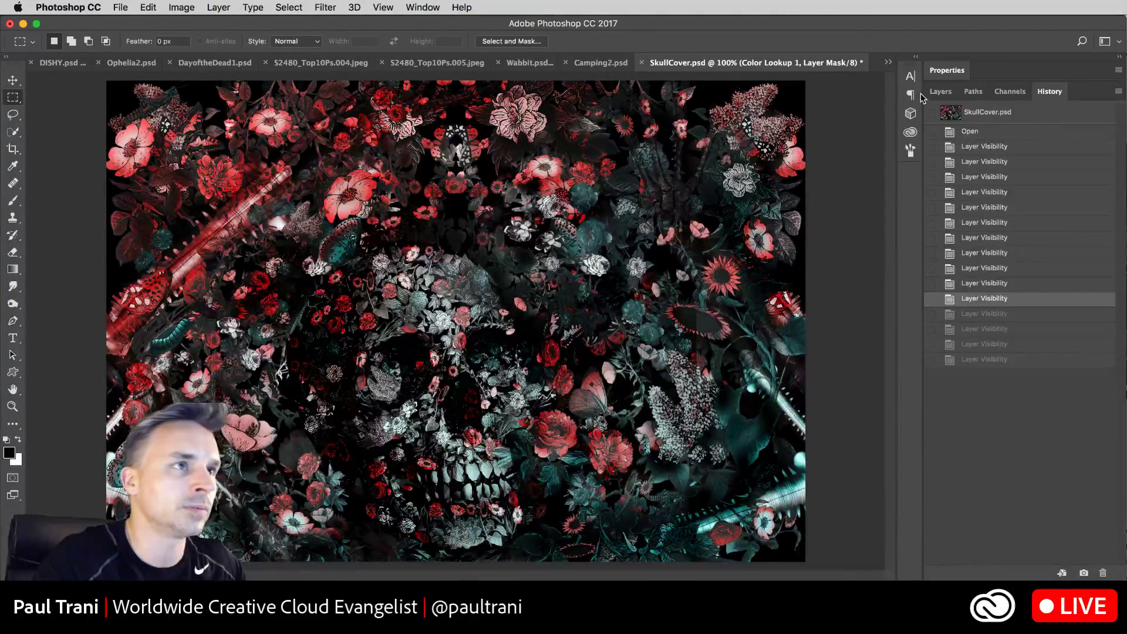
click(939, 92)
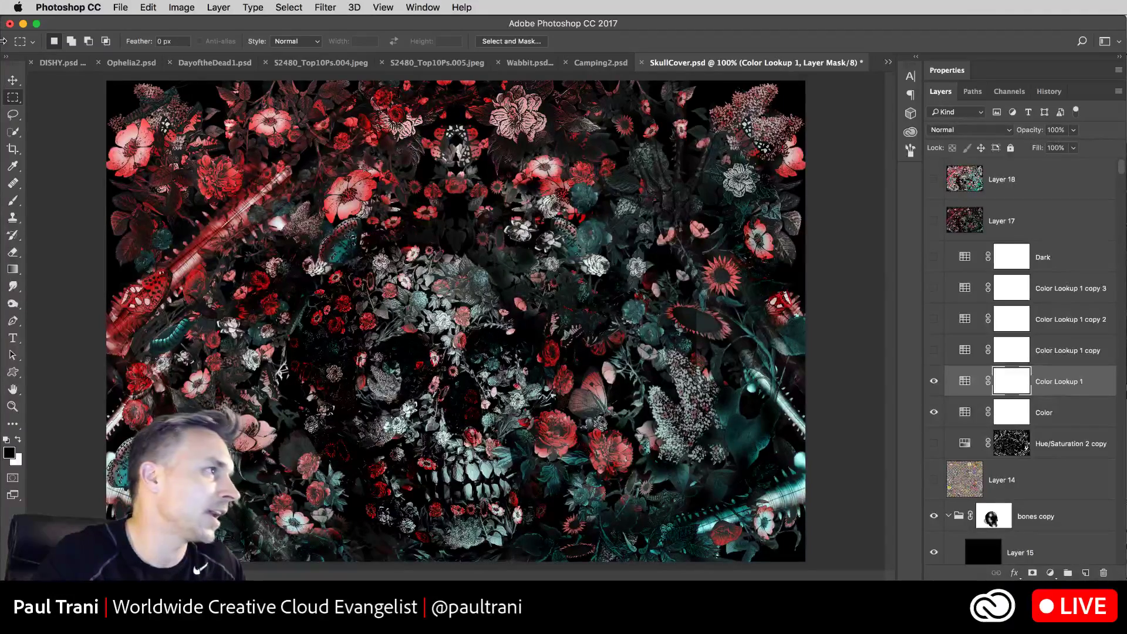
Step: Review the Customize Toolbar settings and close them
click(13, 424)
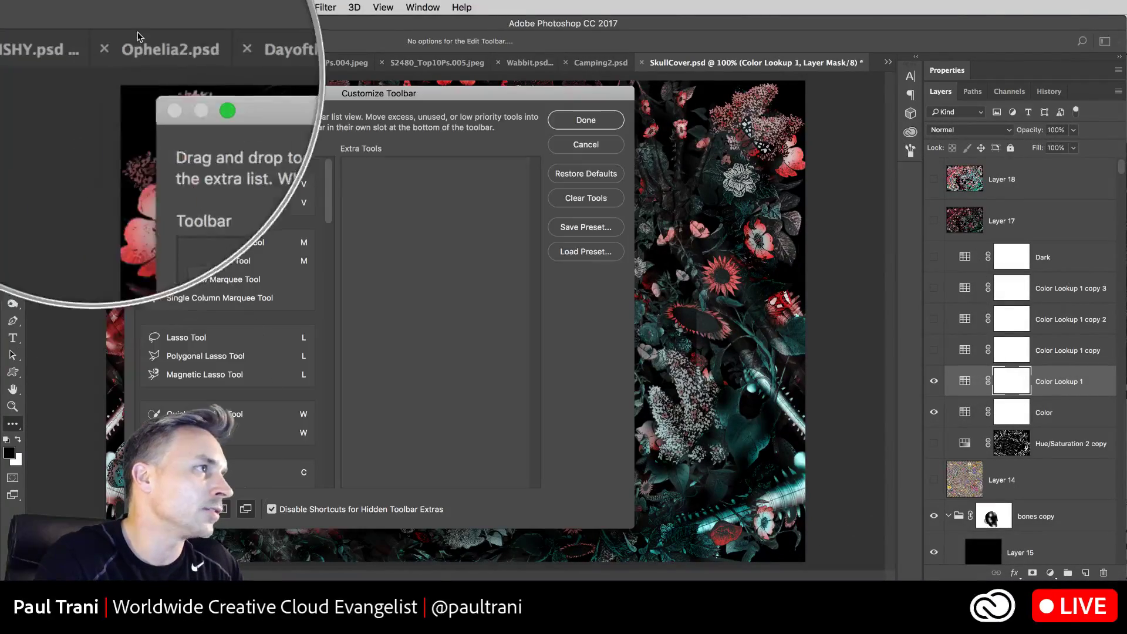
key(Return)
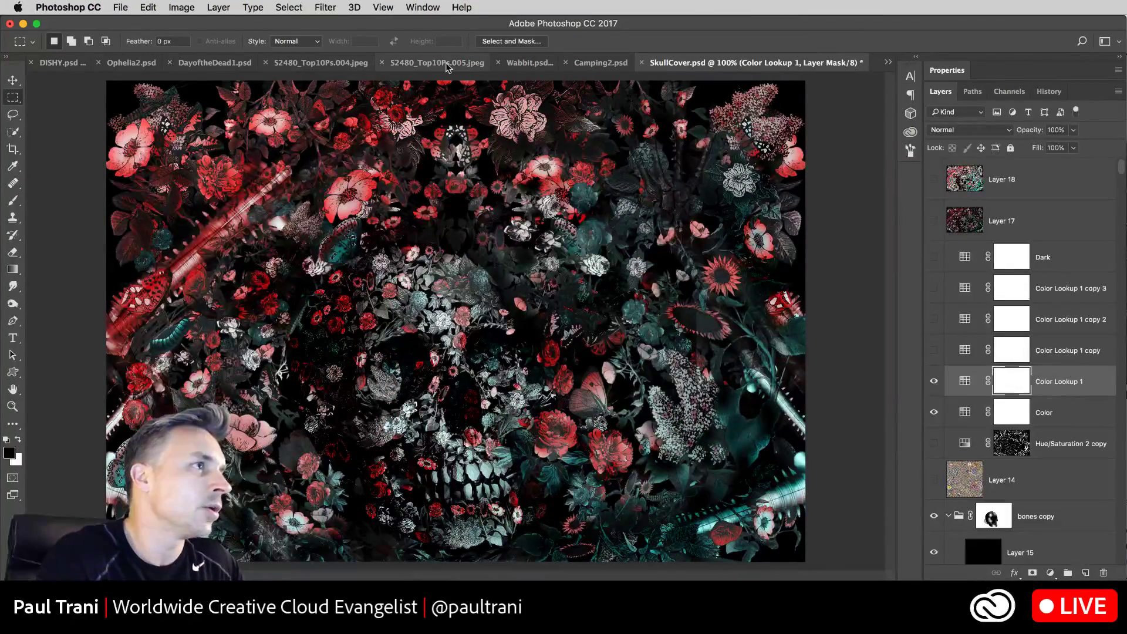
Step: Close S2480_Top10Ps.004.jpeg and show S2480_Top10Ps.005.jpeg enlarged to fit the window
click(345, 66)
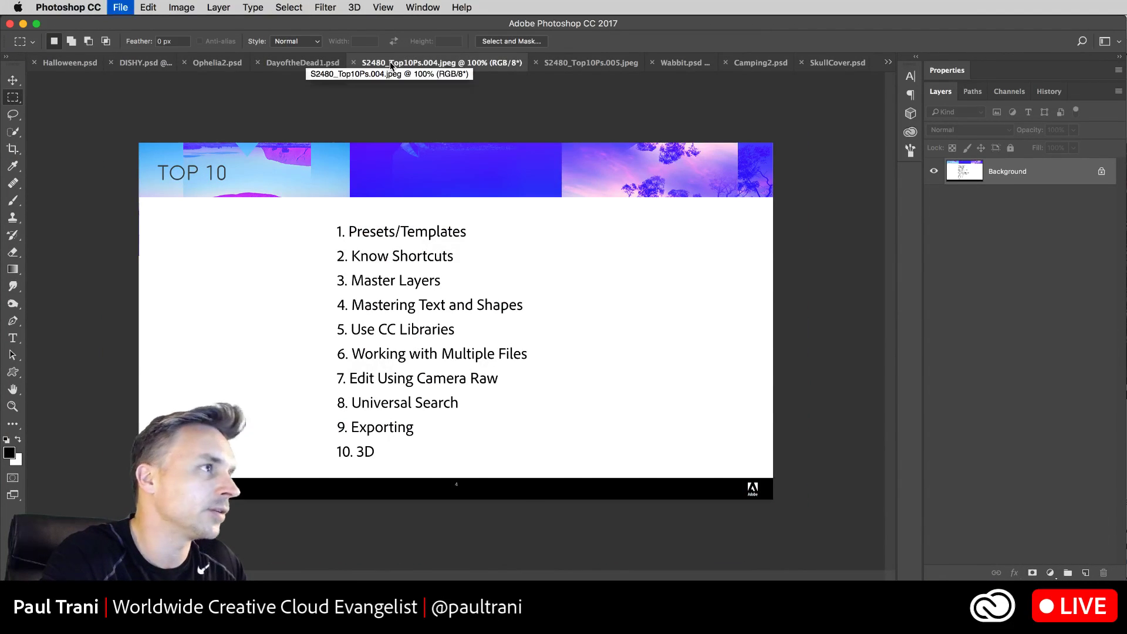
key(super+w)
click(407, 62)
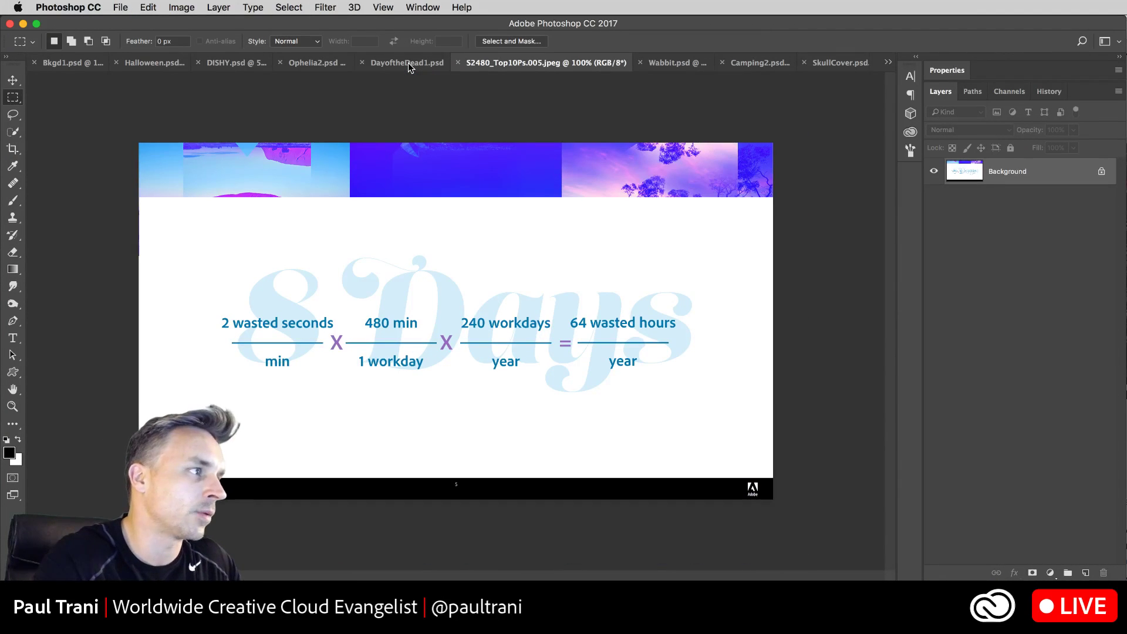
key(super+0)
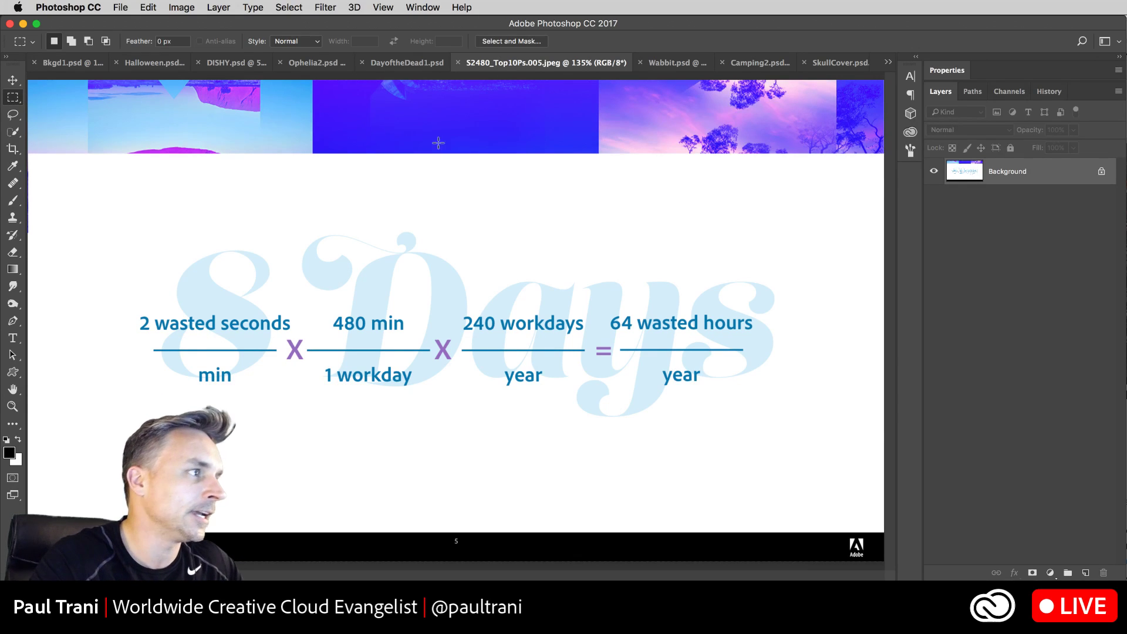
Step: Outline the first three fractions of the slide's equation in turn with the Rectangular Marquee, and clear the selection
drag(131, 306, 295, 341)
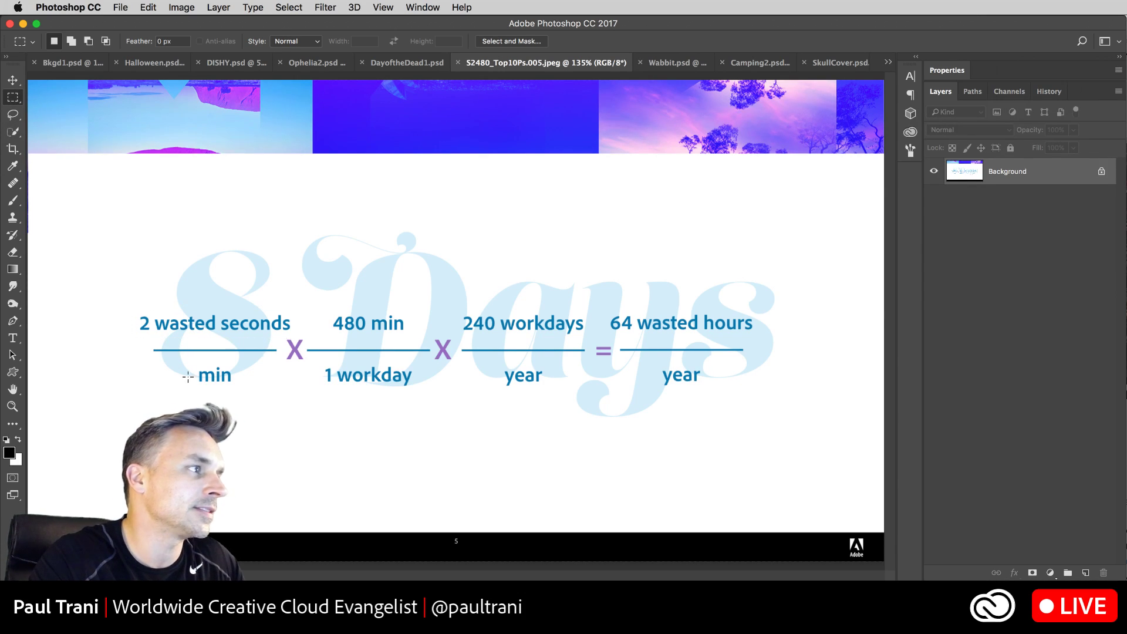
drag(135, 310, 292, 391)
drag(312, 304, 420, 393)
click(461, 297)
drag(457, 309, 588, 390)
click(619, 297)
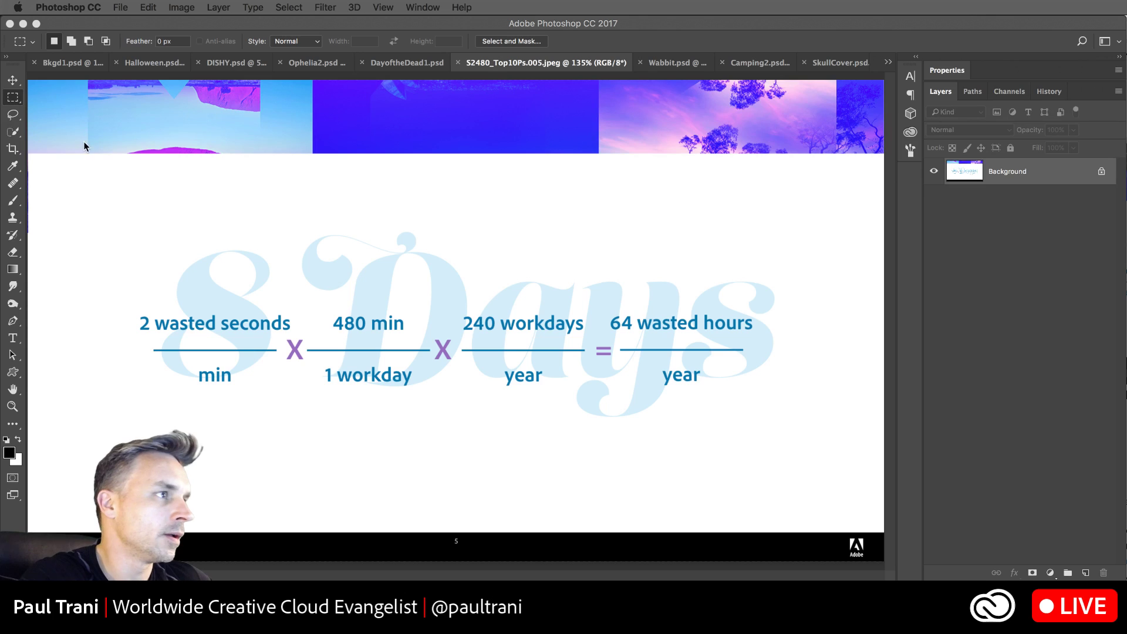
Step: Look over the application menu categories in the keyboard shortcut settings and cancel without making changes
click(156, 6)
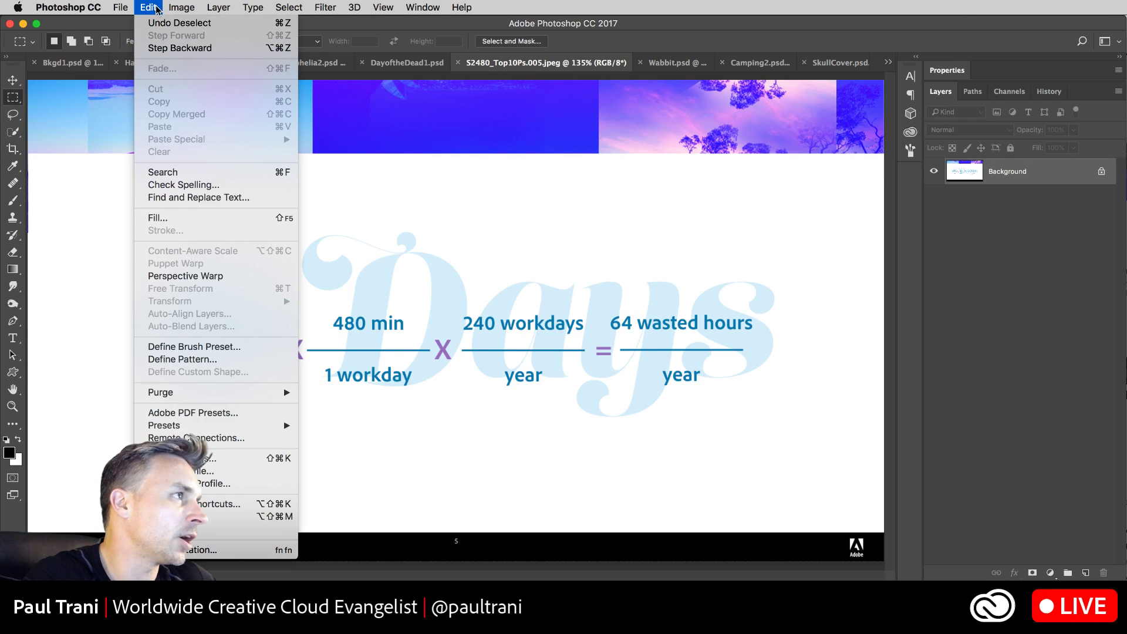
click(223, 506)
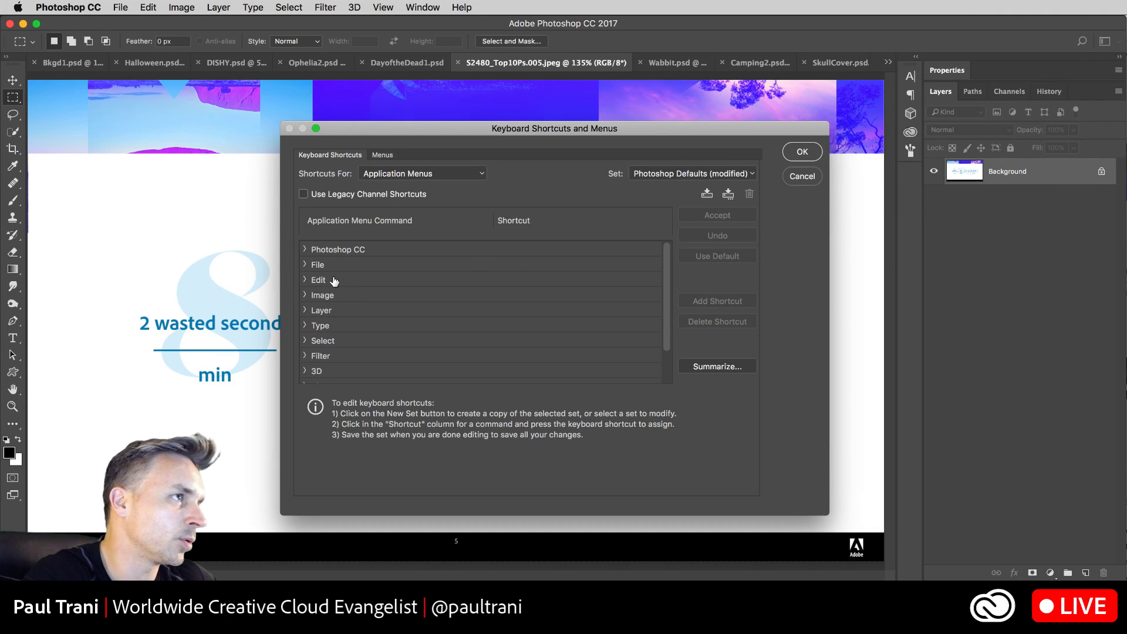
click(801, 178)
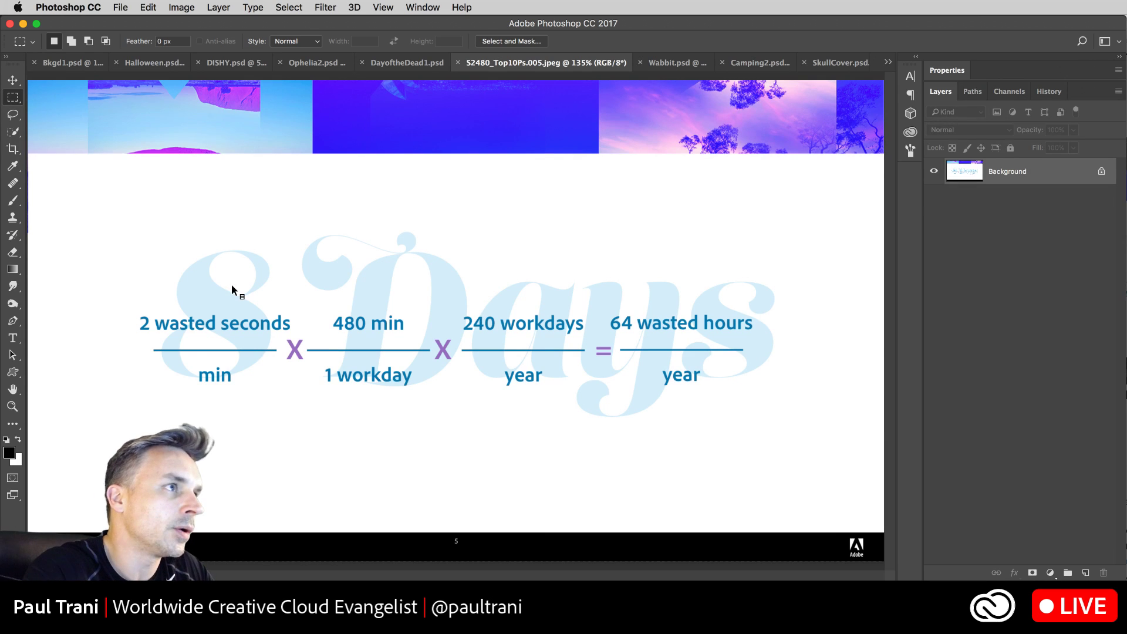
Step: Tile all open documents and consolidate them back into tabs
key(ctrl+super+t)
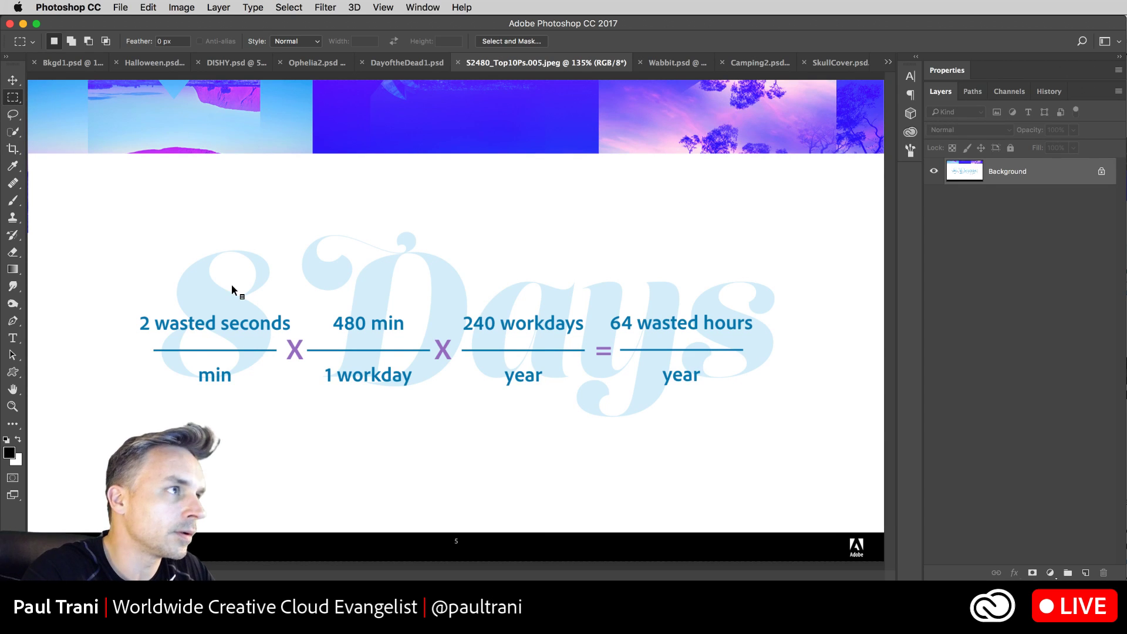
key(ctrl+super+t)
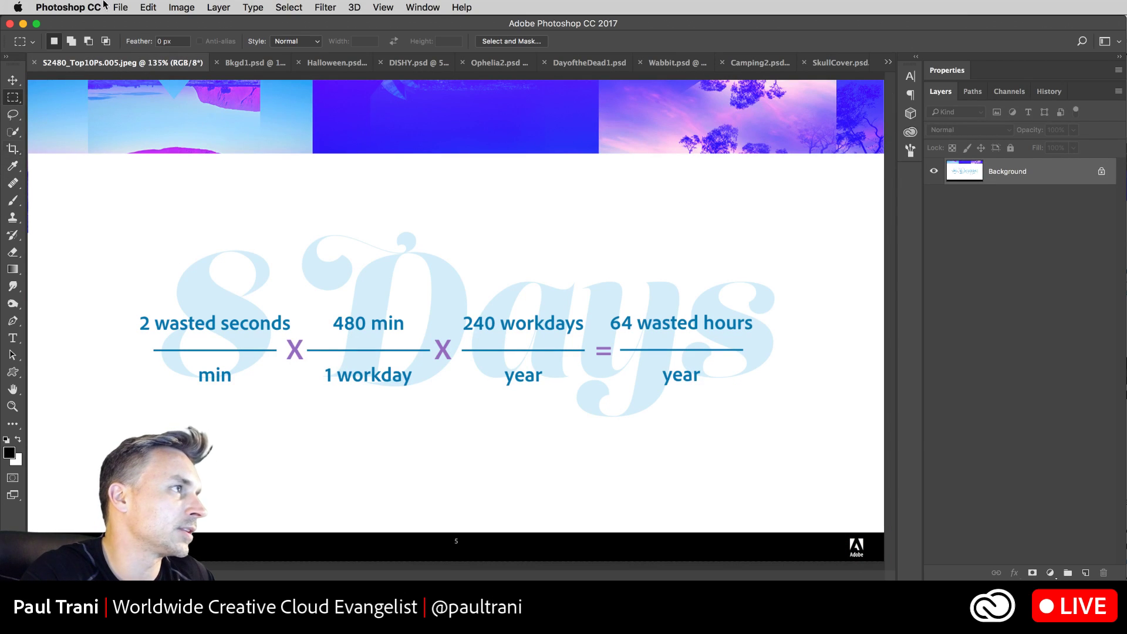
Step: Reopen the keyboard shortcut settings, expand the Window category, and look through its Arrange commands for the Tile shortcut
click(177, 7)
mouse_move(148, 8)
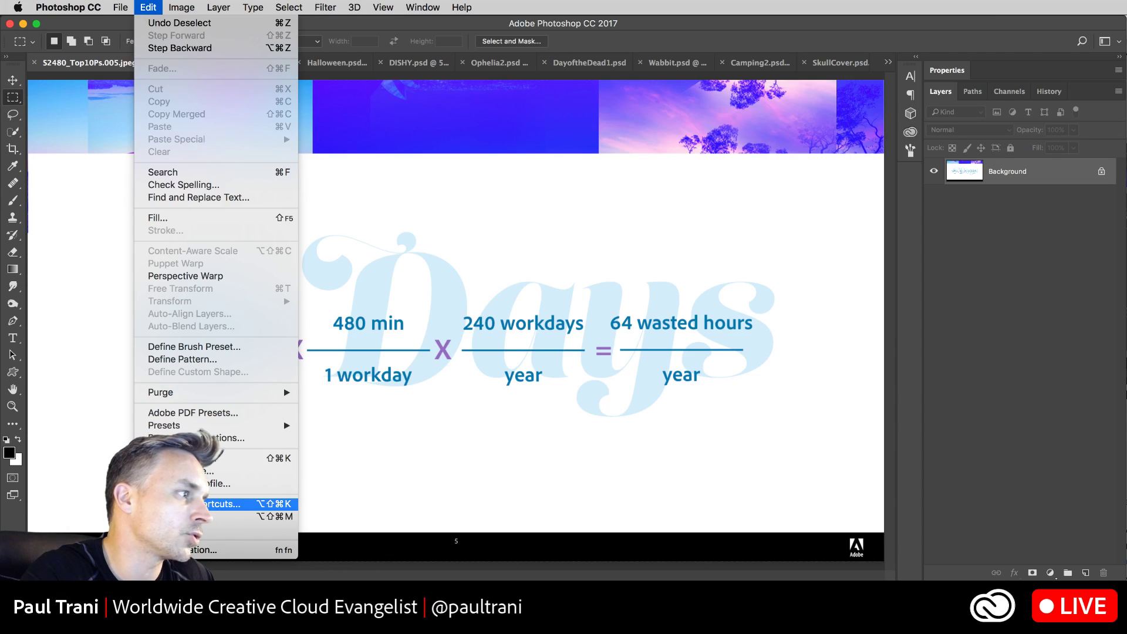
click(235, 504)
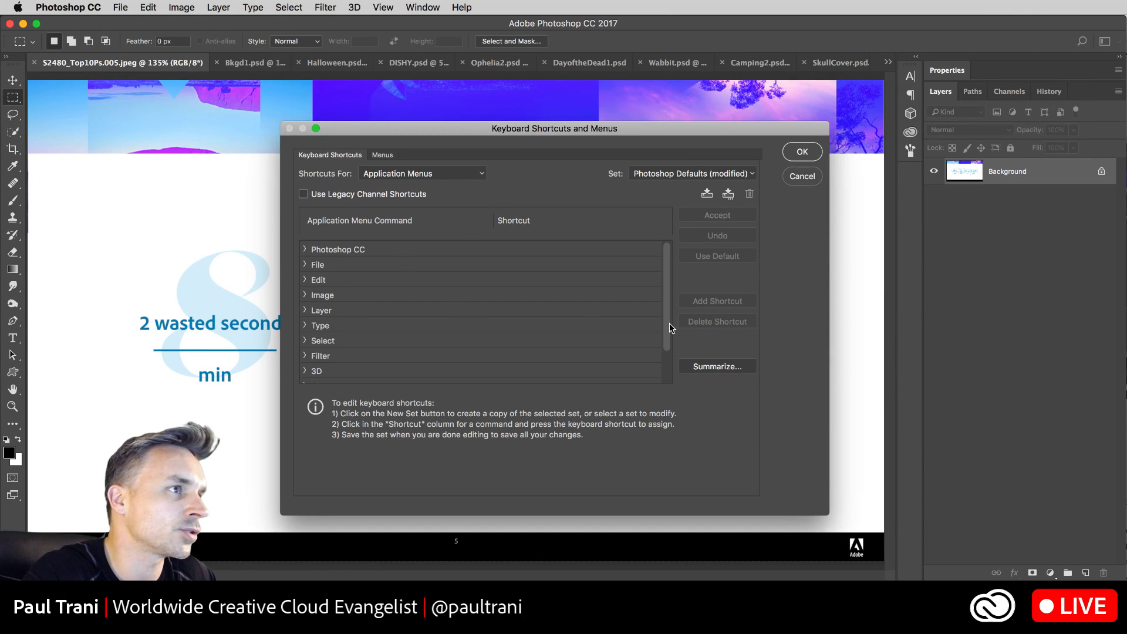
scroll(669, 328, down, 3)
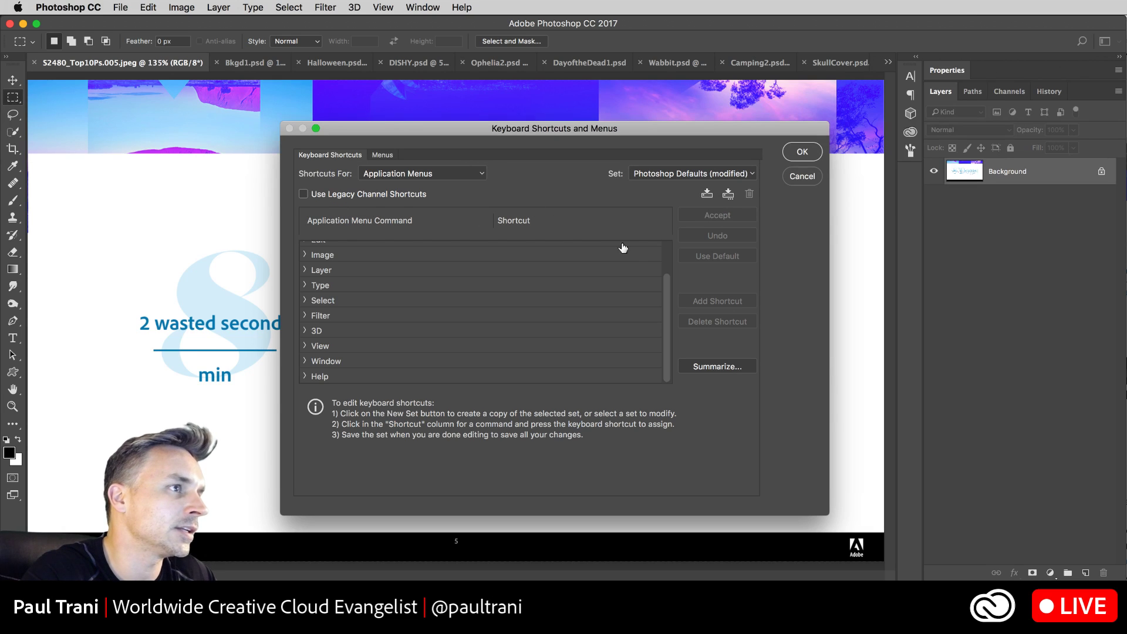
scroll(665, 260, up, 3)
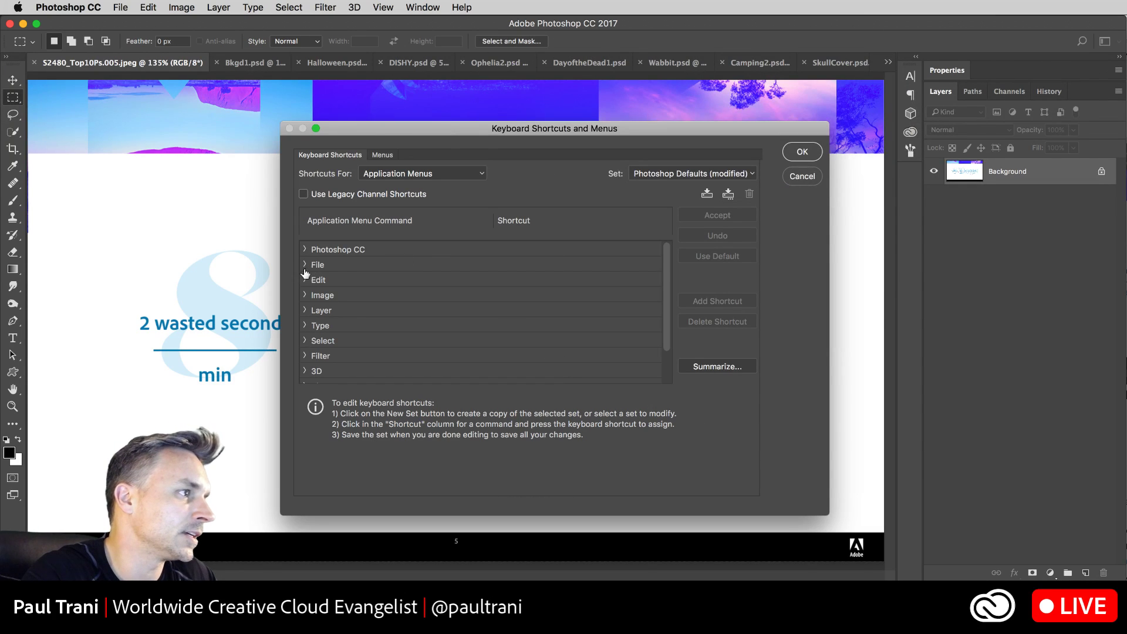
scroll(312, 316, down, 2)
click(305, 362)
scroll(395, 363, down, 8)
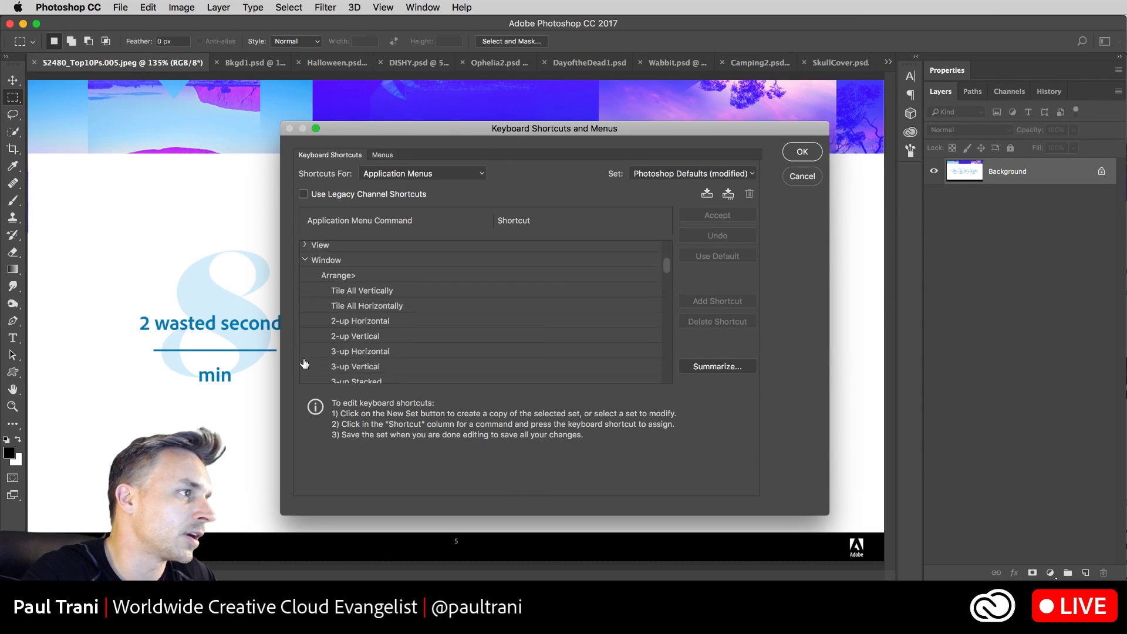
scroll(394, 363, up, 4)
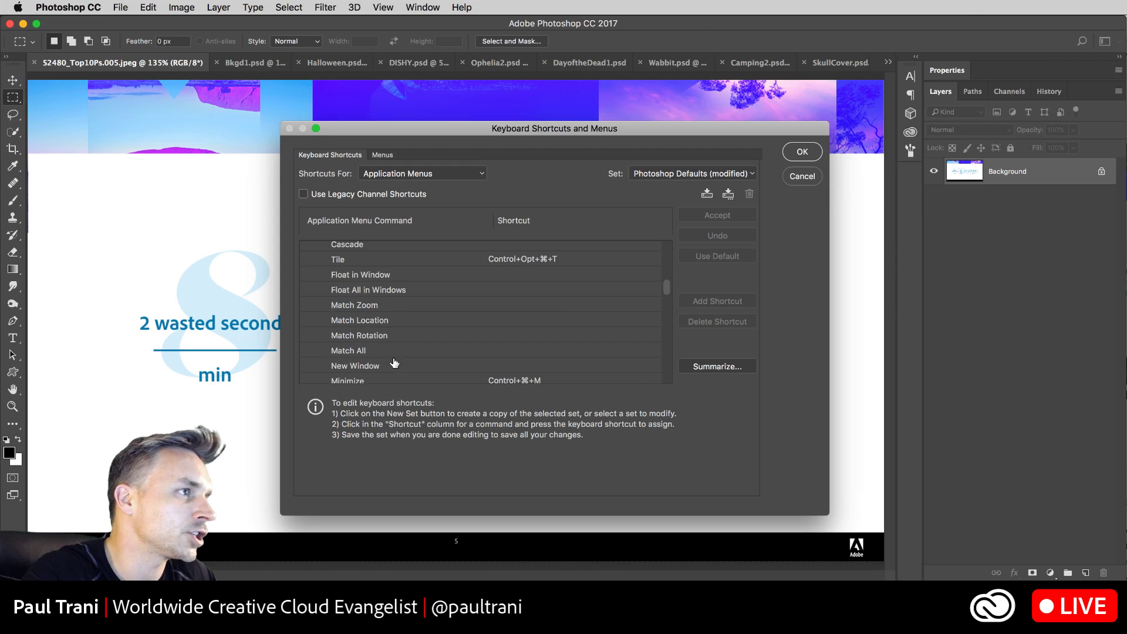
Step: Examine the custom shortcuts assigned to Tile and Consolidate All to Tabs, and cancel the shortcut settings
click(401, 260)
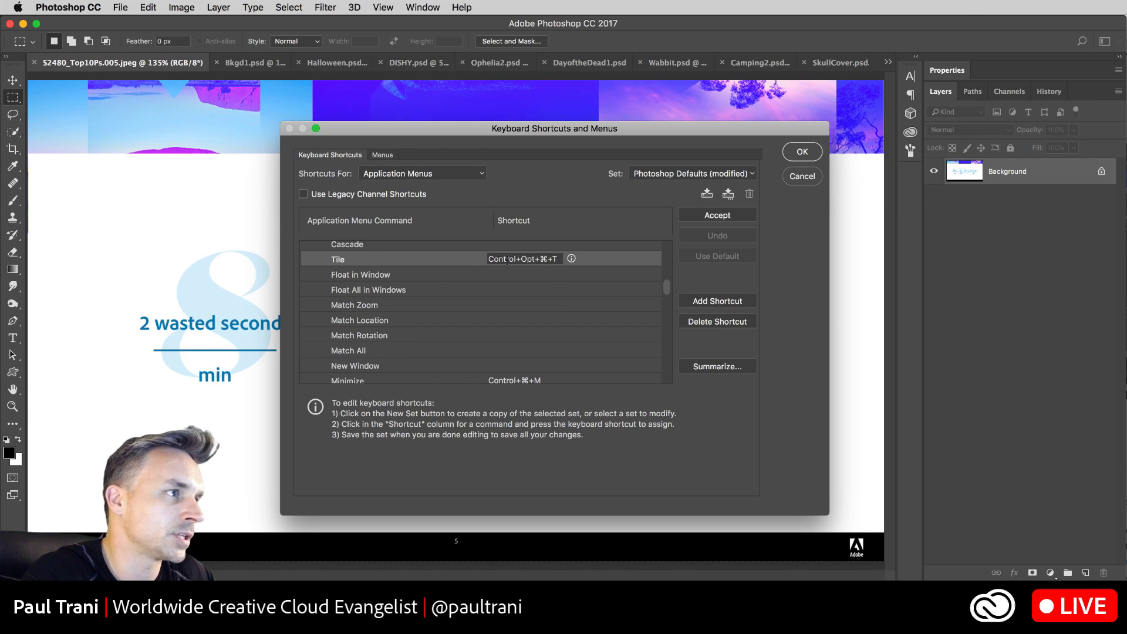
scroll(373, 378, down, 1)
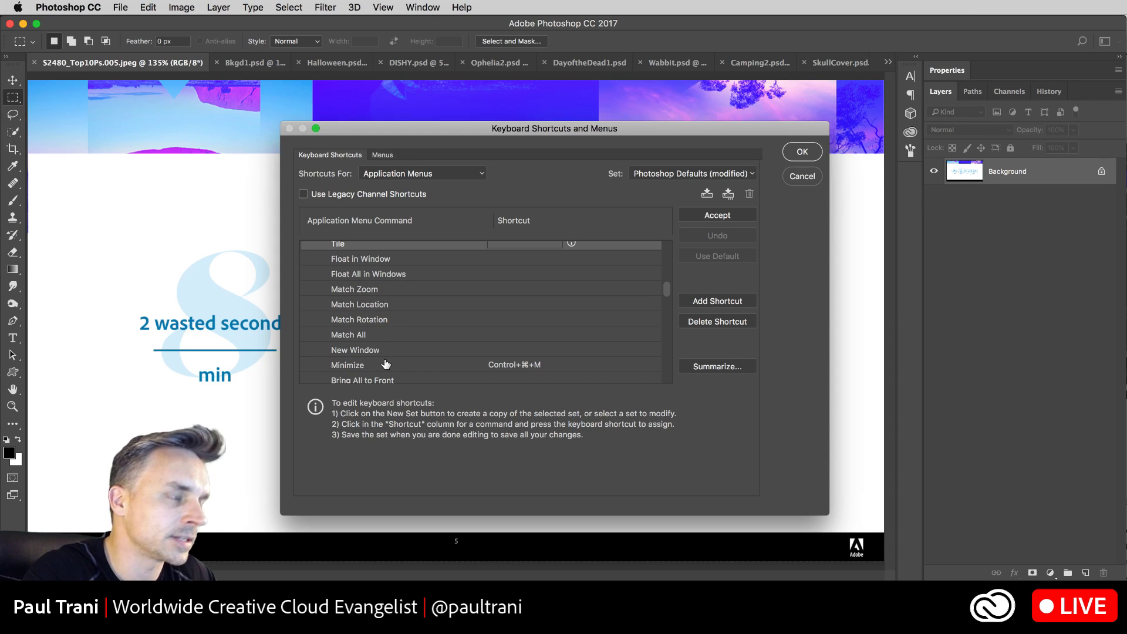
scroll(386, 365, up, 5)
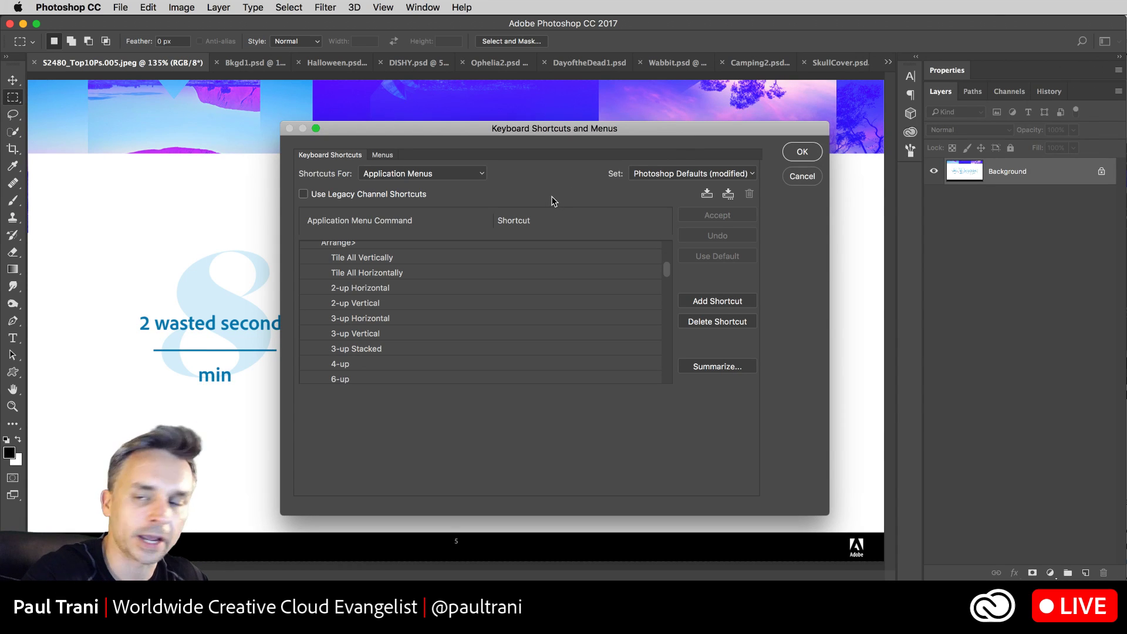
scroll(544, 327, down, 5)
scroll(545, 329, up, 3)
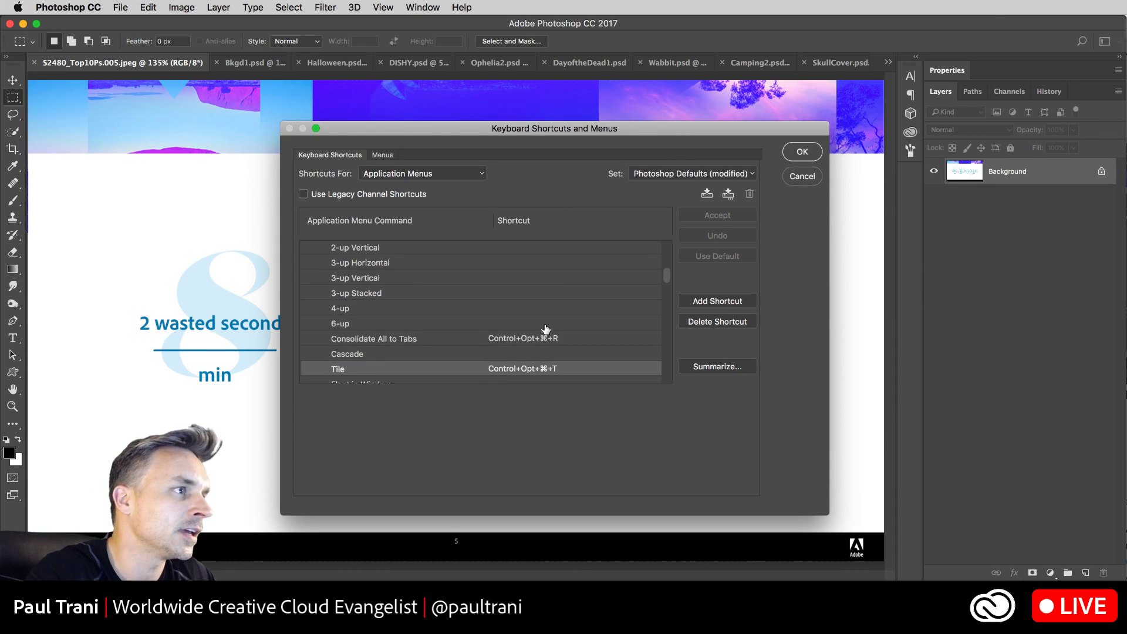
scroll(545, 329, down, 3)
key(alt)
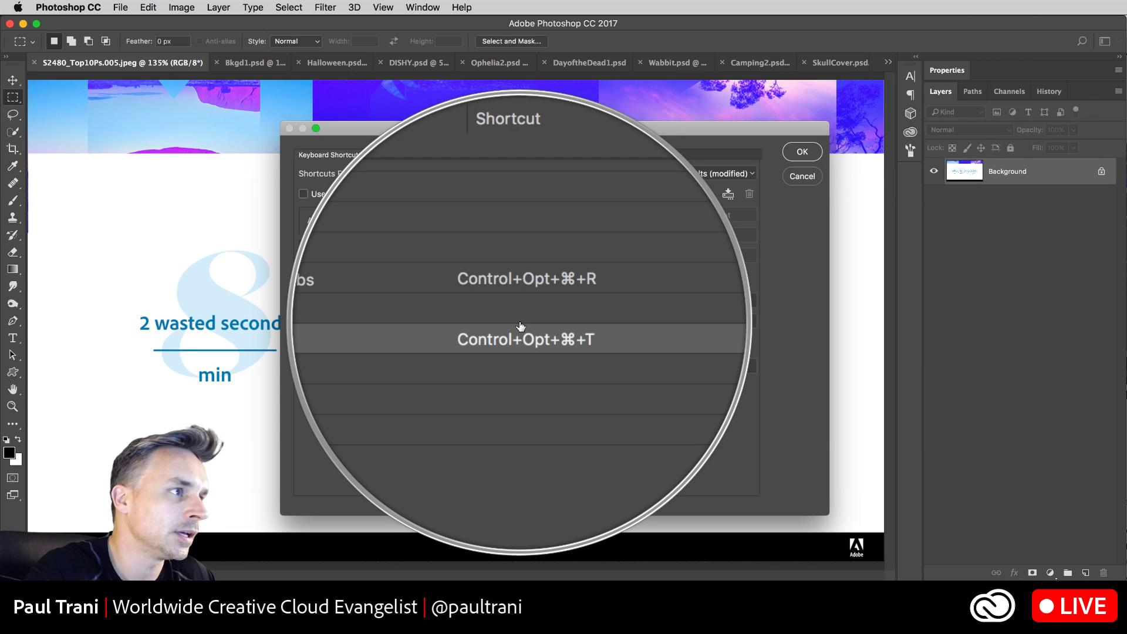
click(803, 177)
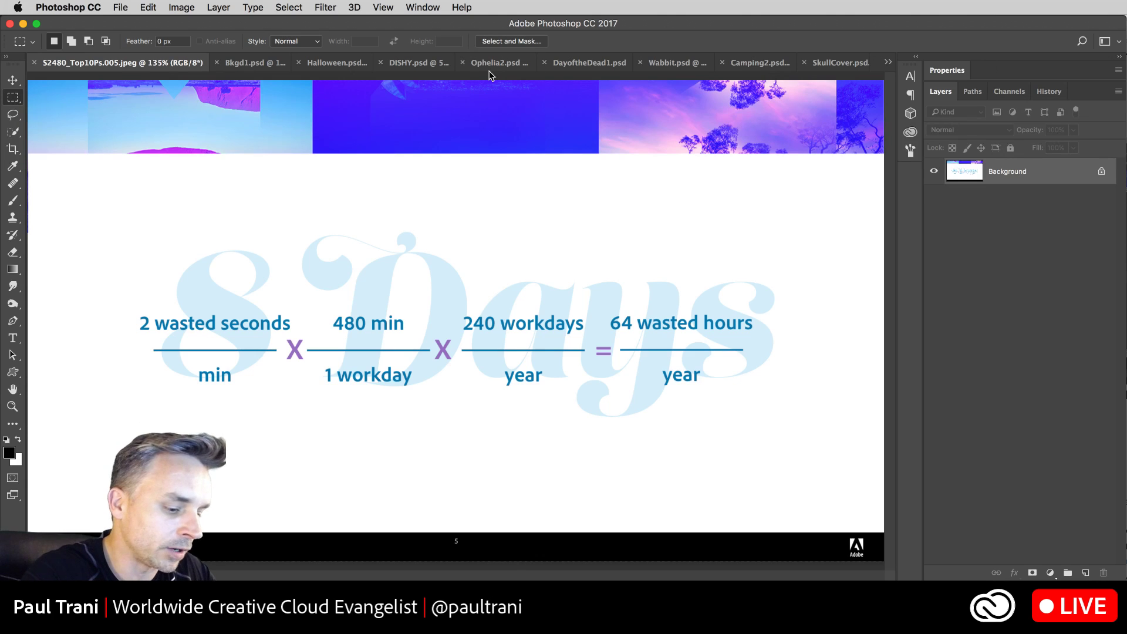
Step: Tile all open documents in a grid, consolidate them into tabs, and tile them again
key(super+alt+t)
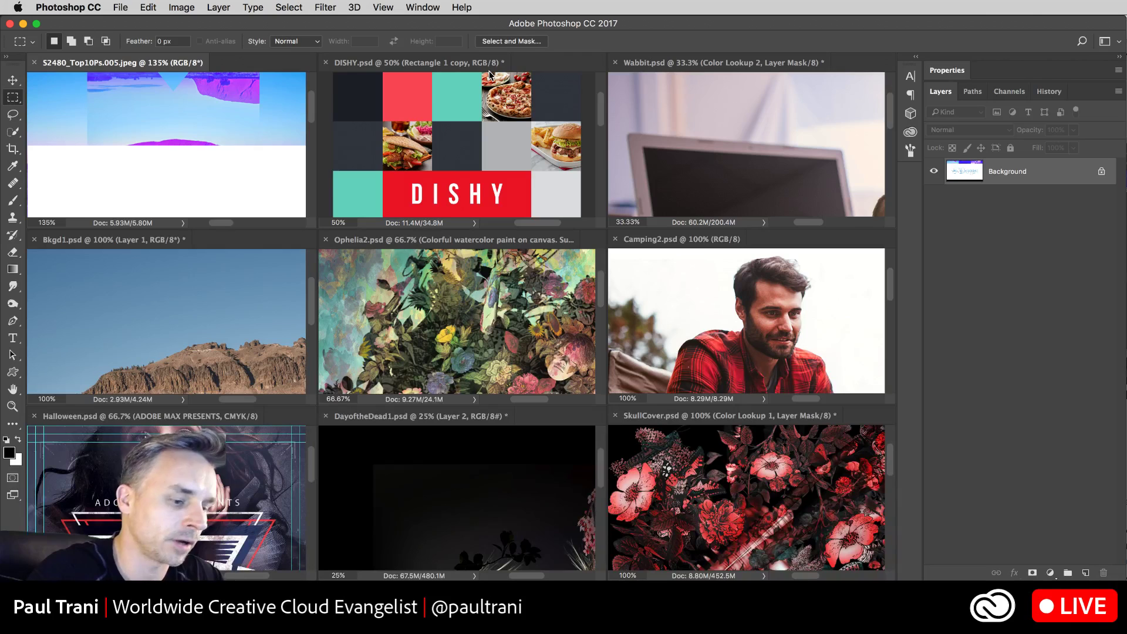
key(super+alt+shift+t)
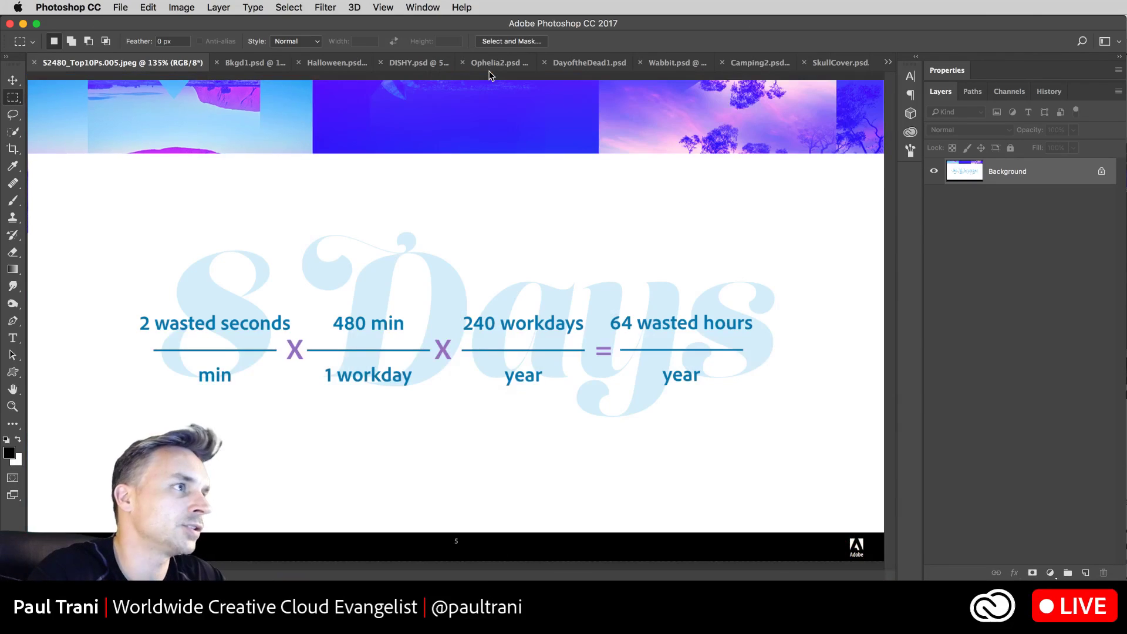
key(super+alt+t)
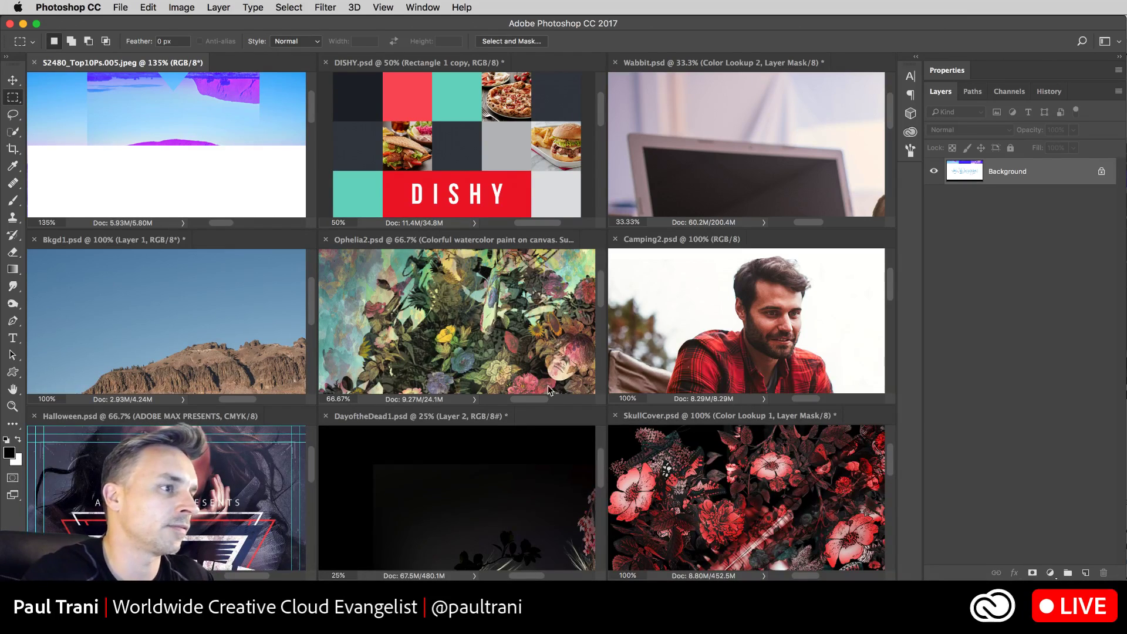
Step: Make Ophelia2.psd the active tiled document and reduce its magnification to 33.3% to see the whole artwork
click(505, 320)
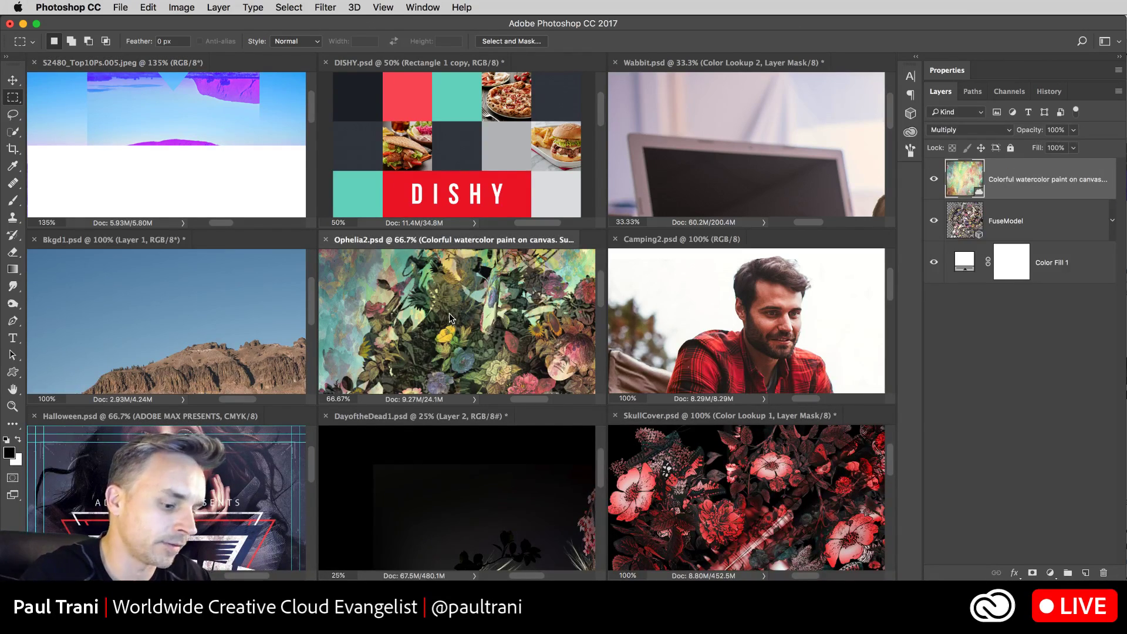
key(super+minus)
key(super+0)
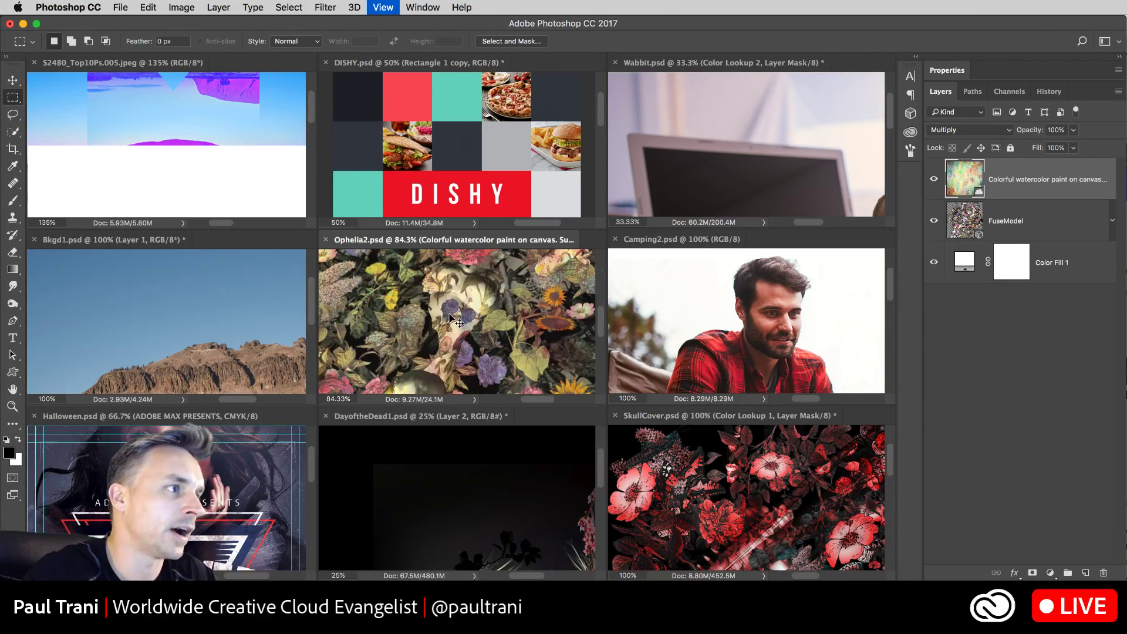
key(super+minus)
key(super+minus)
key(super+minus)
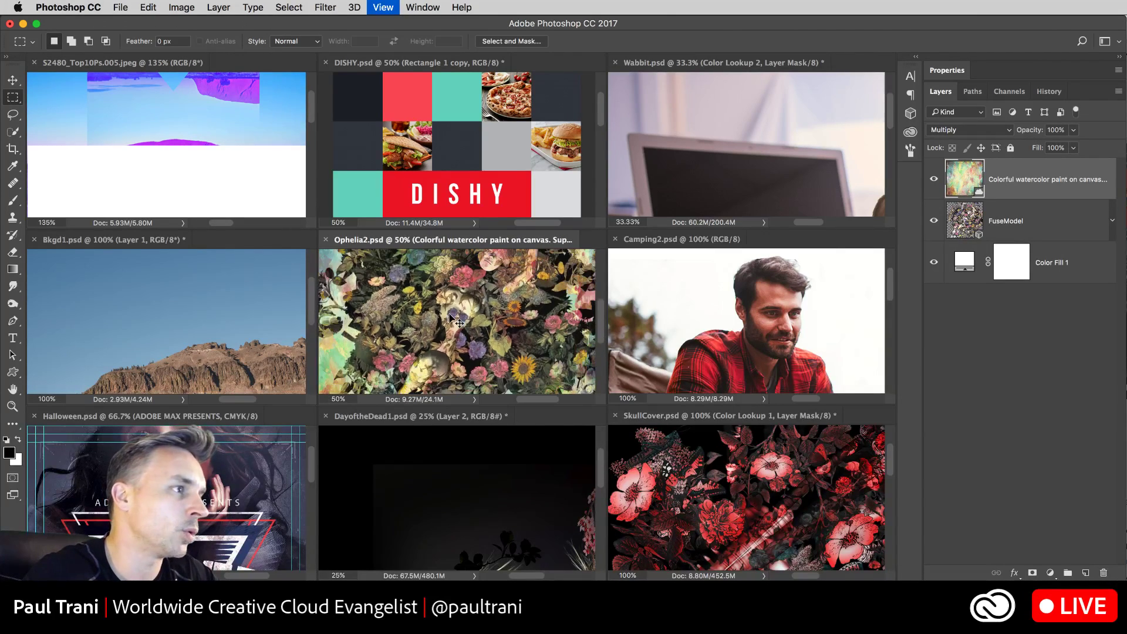
Step: Make DayoftheDead1.psd the active tiled document and adjust its magnification to 16.7% so the skull artwork fills the tile
click(469, 416)
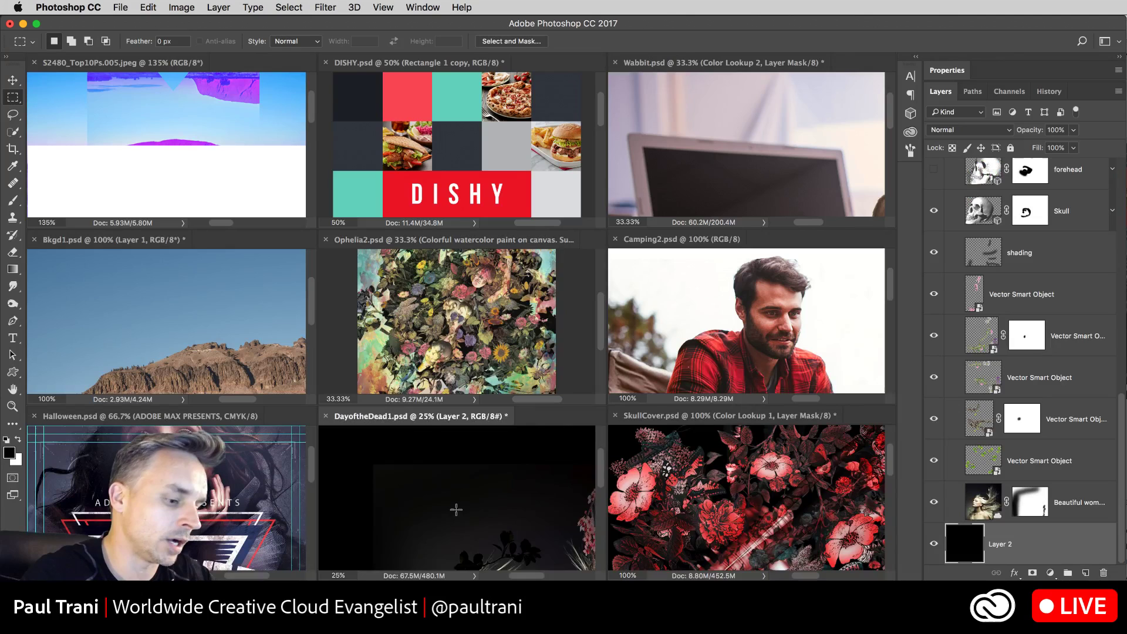
key(super+minus)
key(super+minus)
key(super+minus)
key(super+plus)
key(super+plus)
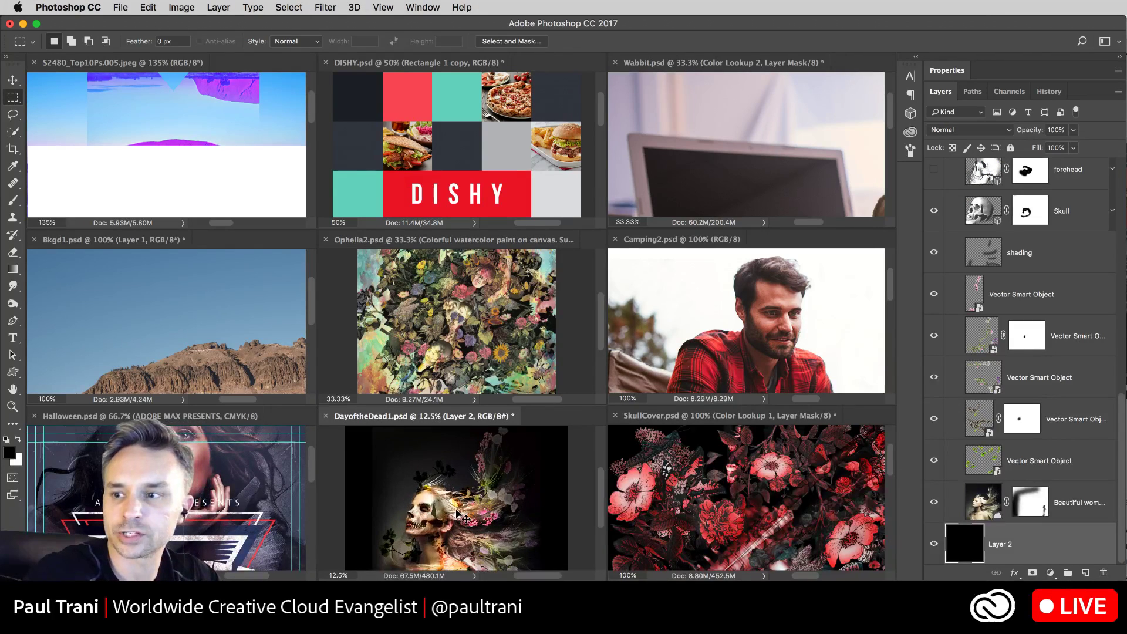
Step: Look over the S2480_Top10Ps.005.jpeg slide in its tile and close that document
click(123, 173)
scroll(119, 129, down, 3)
scroll(121, 169, down, 2)
scroll(121, 168, right, 1)
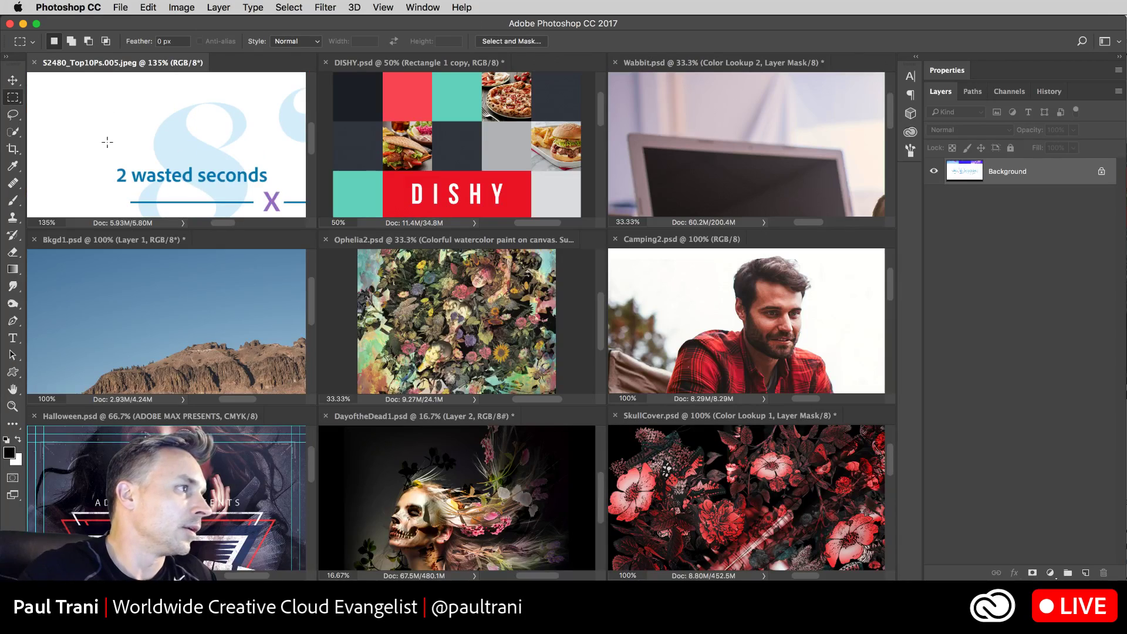
click(33, 62)
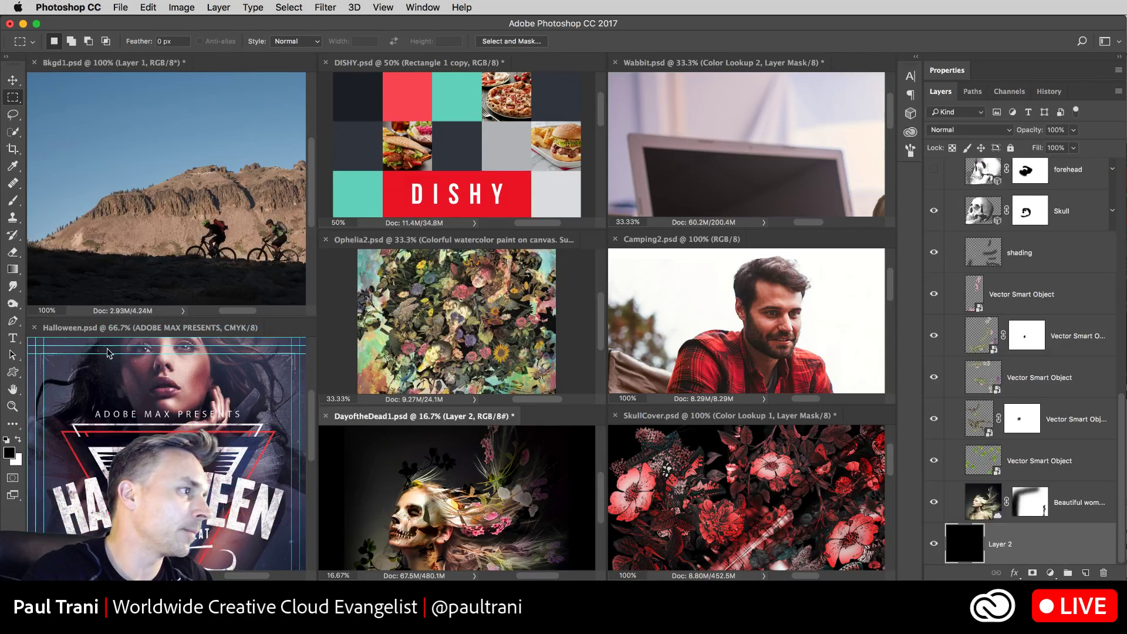
Step: Make Halloween.psd active, consolidate all documents into tabs, and hide the poster's guides
click(162, 421)
key(super+alt+shift+c)
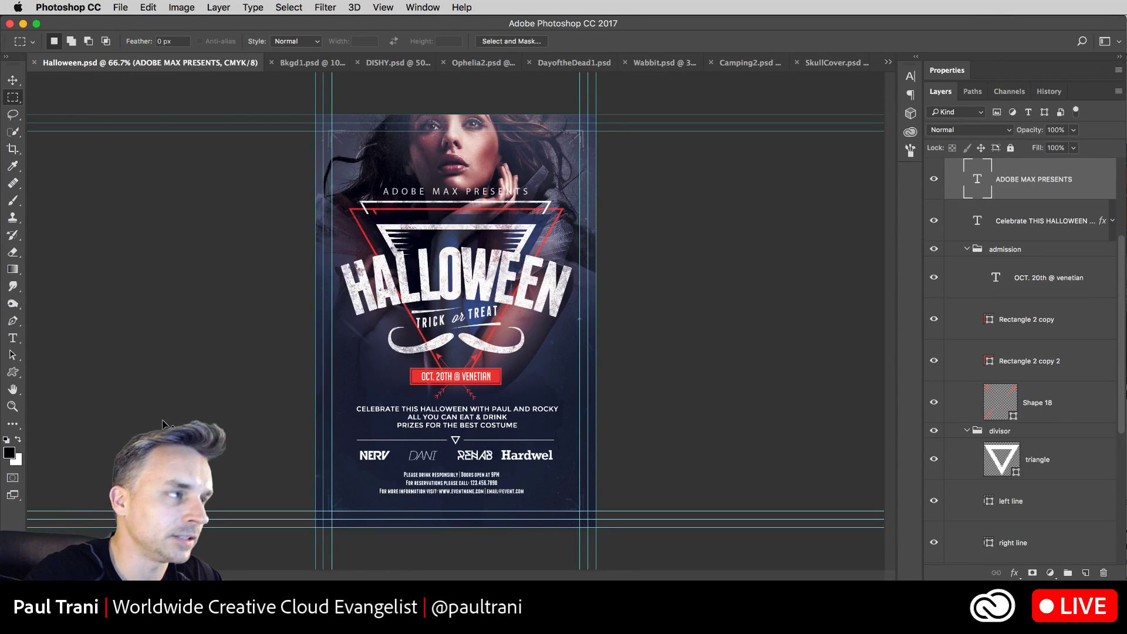
key(super+semicolon)
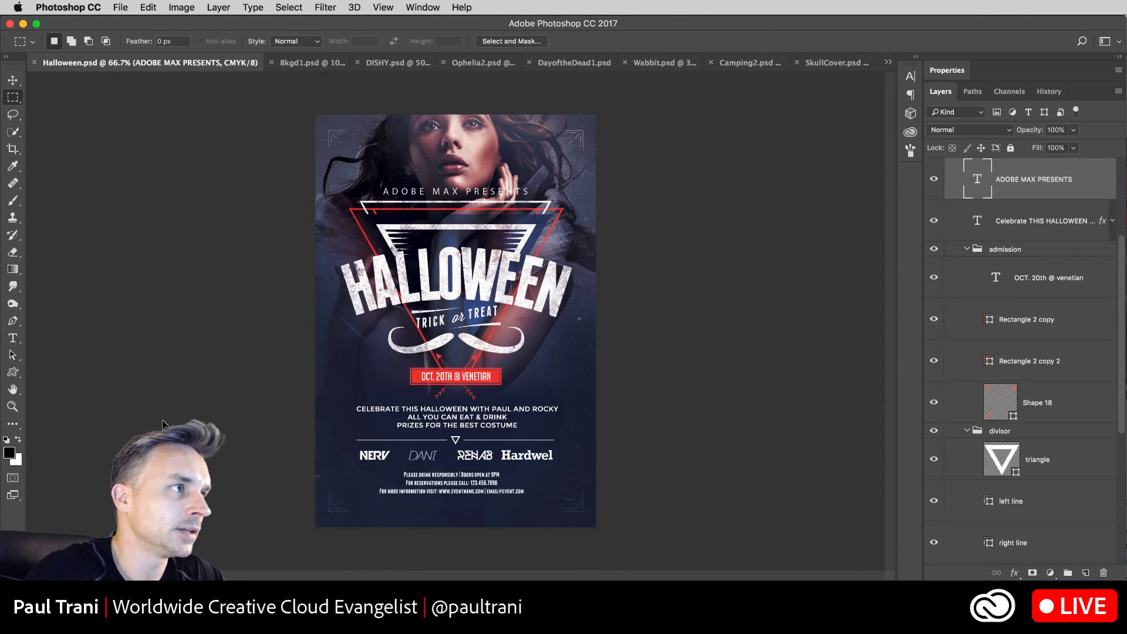
Step: Set the Halloween poster to 100% magnification and tile all open documents
key(super+0)
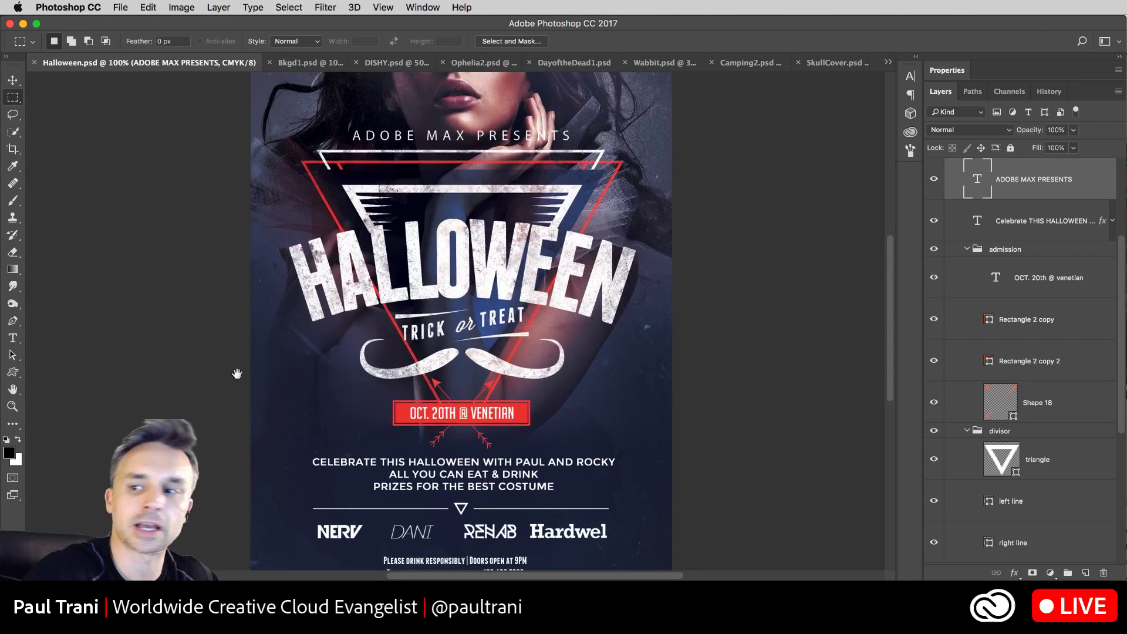
key(super+1)
key(super+alt+t)
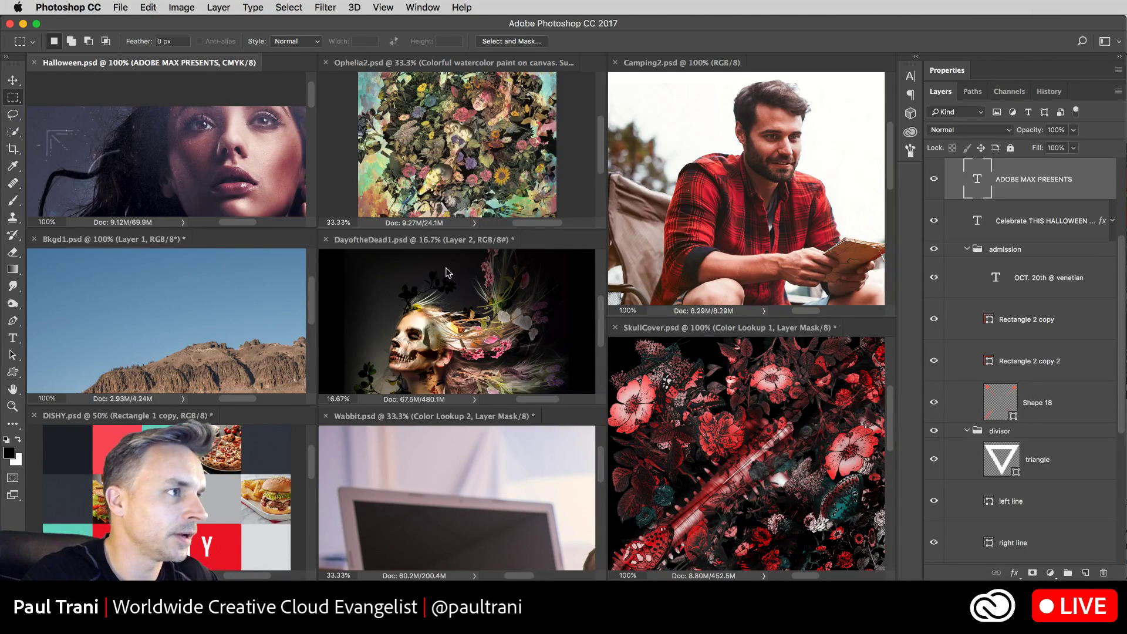
Step: Activate the Wabbit.psd tile, switch back to Halloween.psd, and consolidate all documents into tabs
click(464, 469)
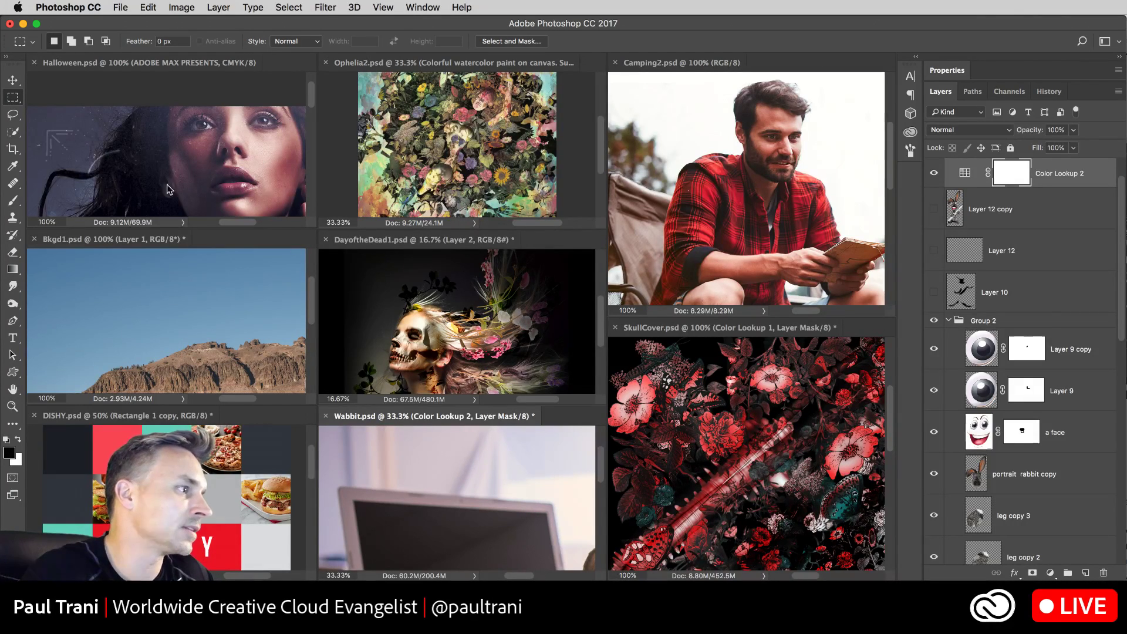
click(180, 174)
key(super+shift+t)
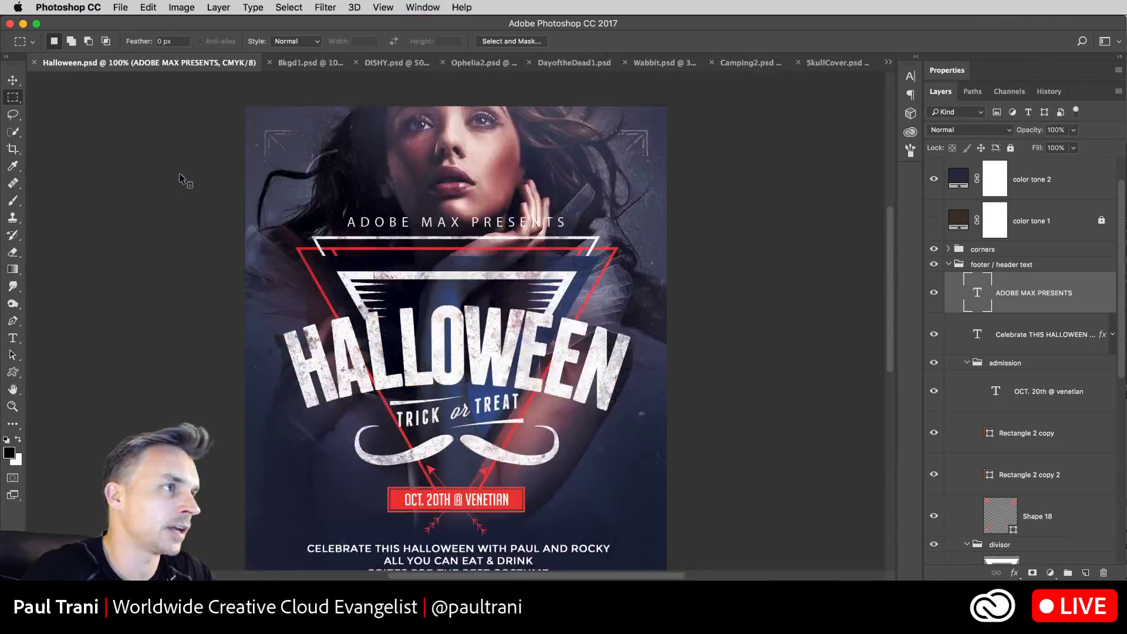
Step: Collapse the footer / header text group and inspect the Halloween poster at 200% down to its date banner
key(super+plus)
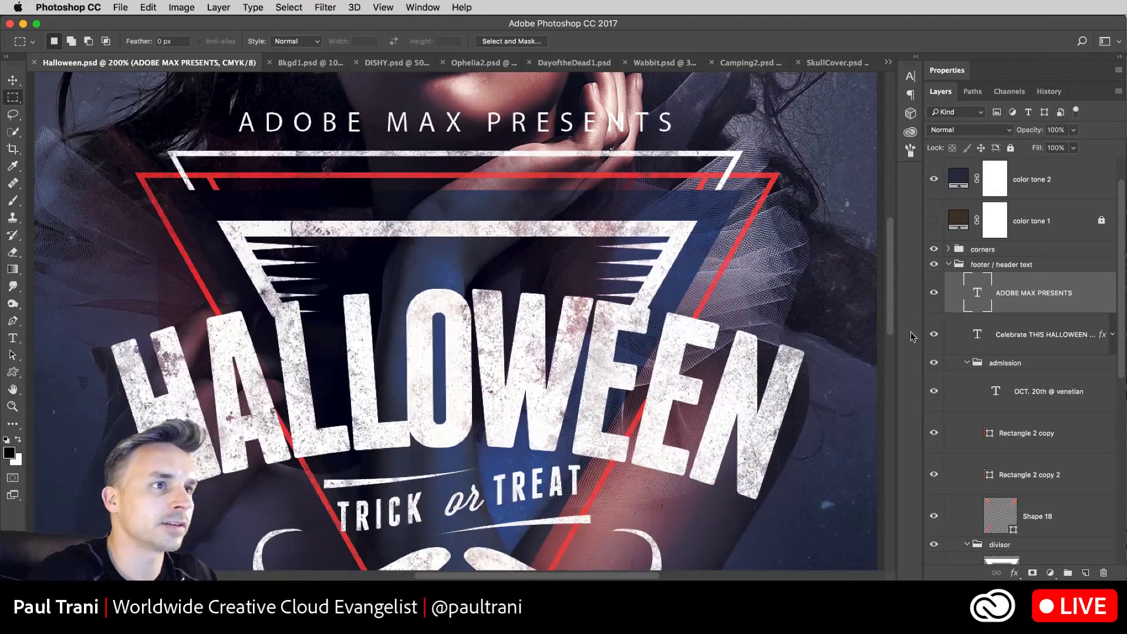
click(949, 265)
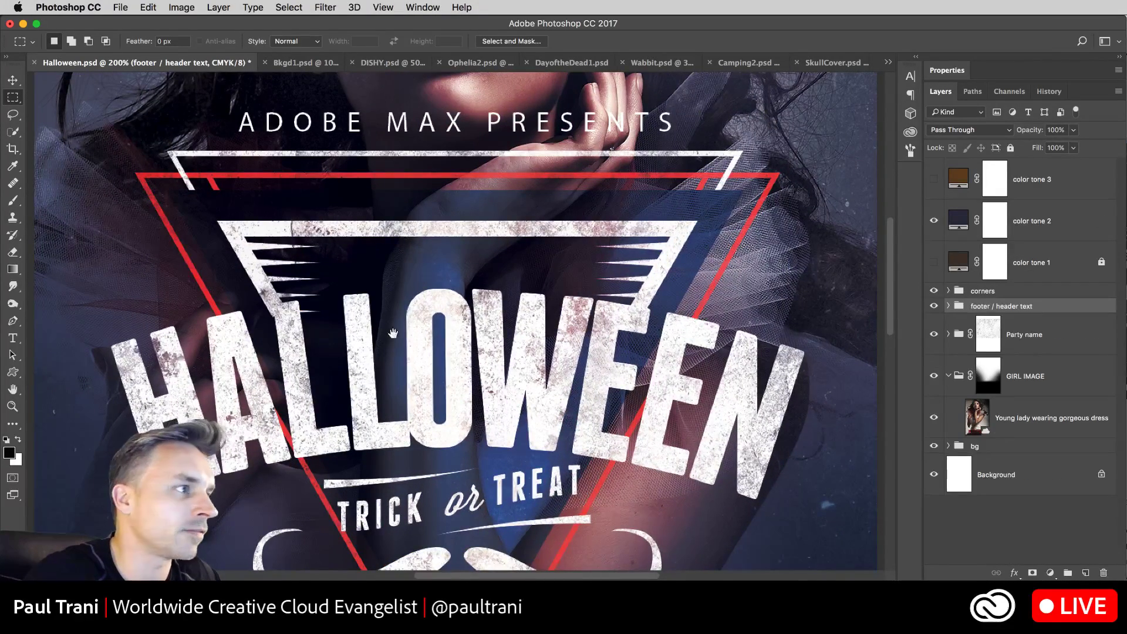
scroll(447, 209, down, 4)
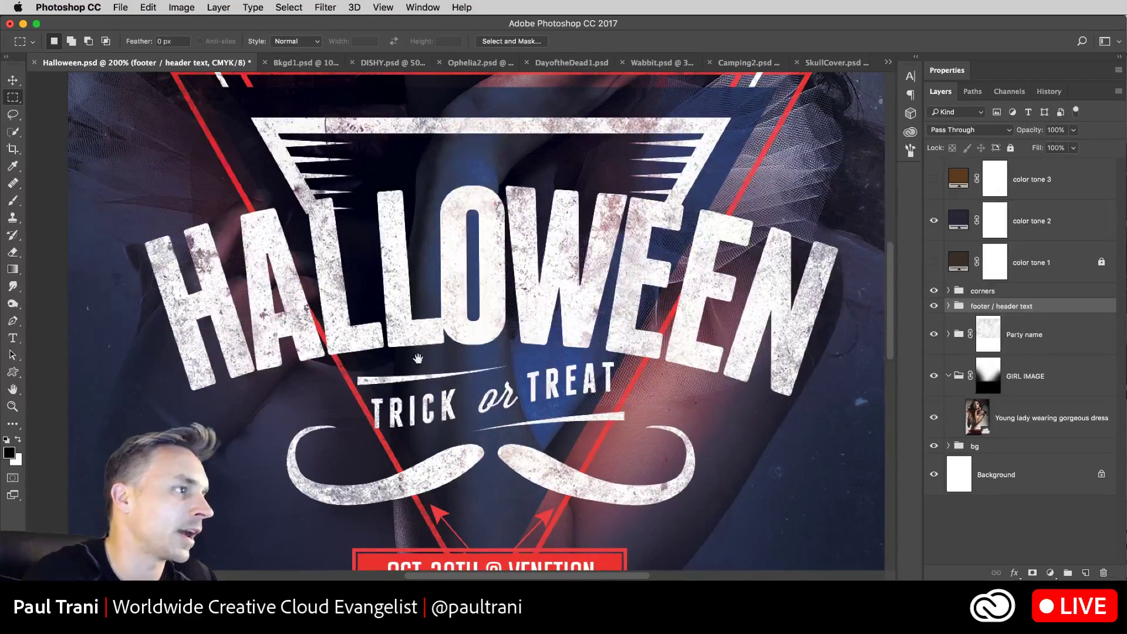
scroll(417, 368, down, 5)
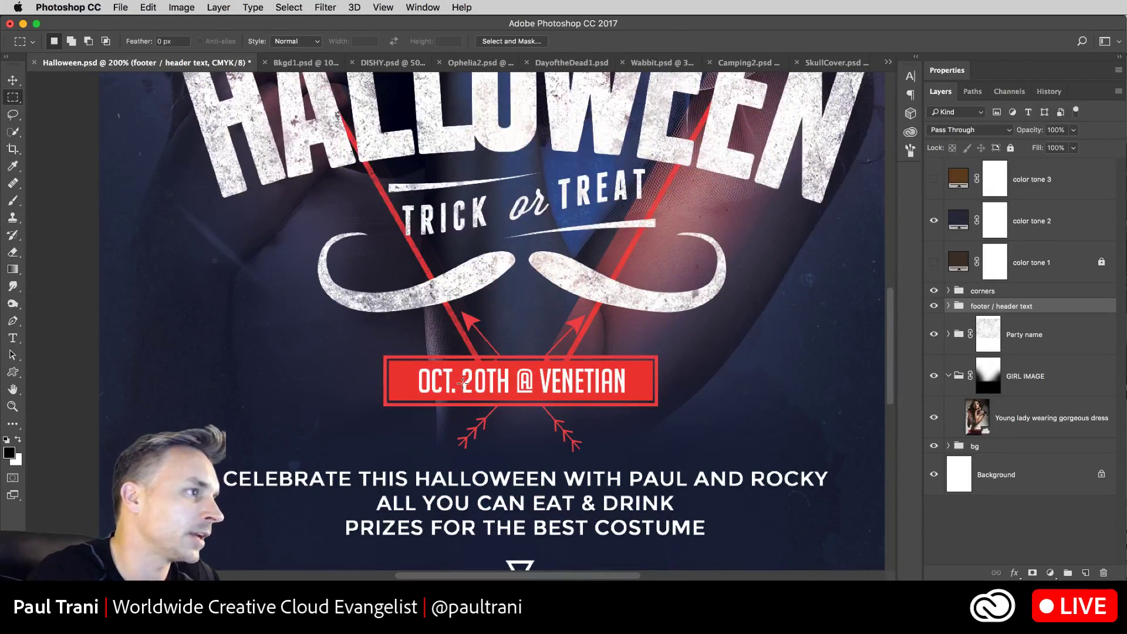
Step: With the Move tool active, locate the banner's Rectangle 2 copy layer inside the footer / header text group, and collapse the group
click(12, 80)
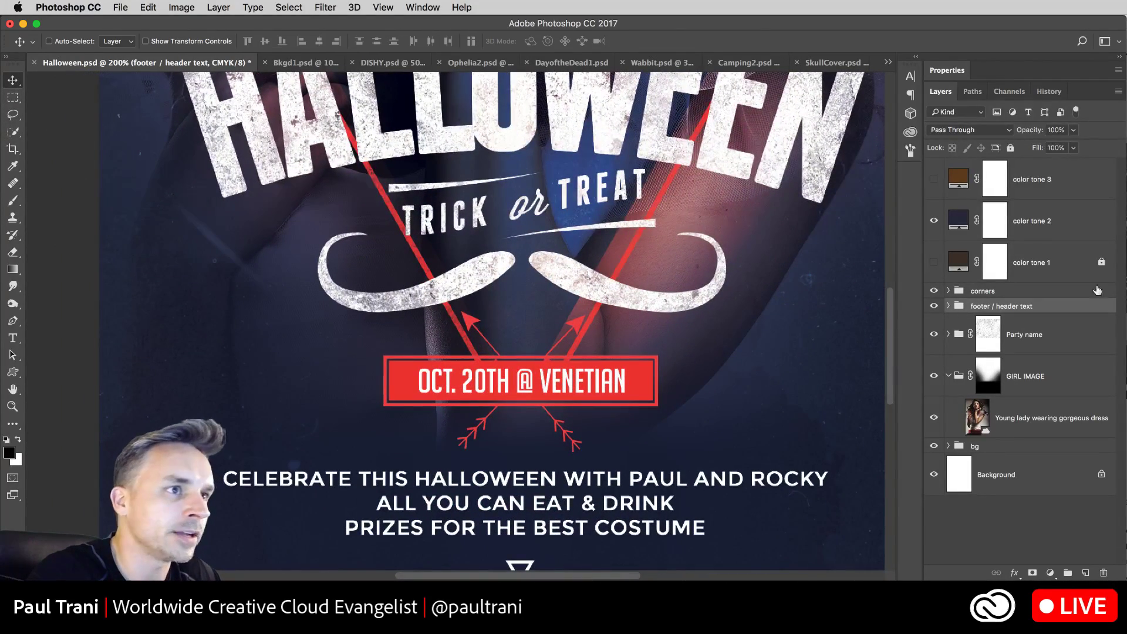
click(948, 306)
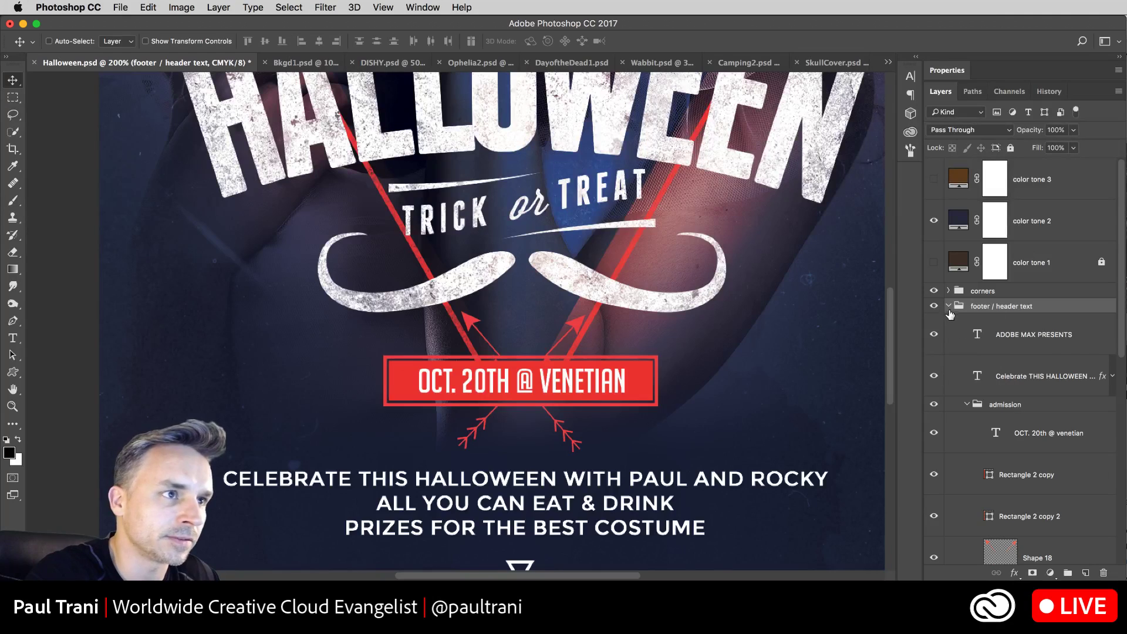
click(996, 410)
click(1009, 474)
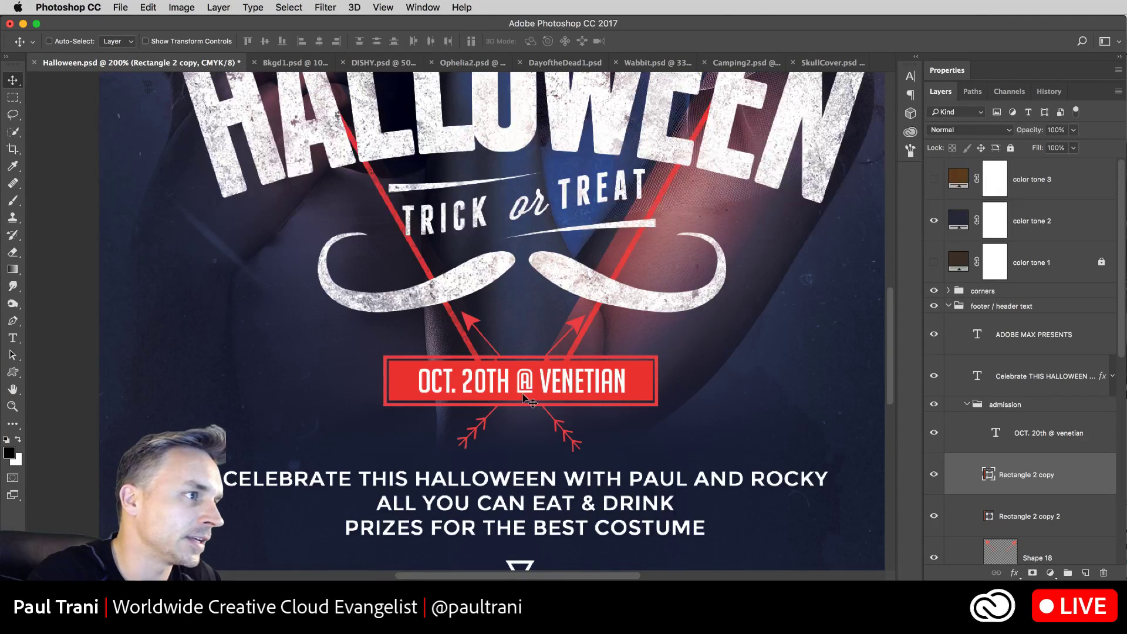
click(949, 306)
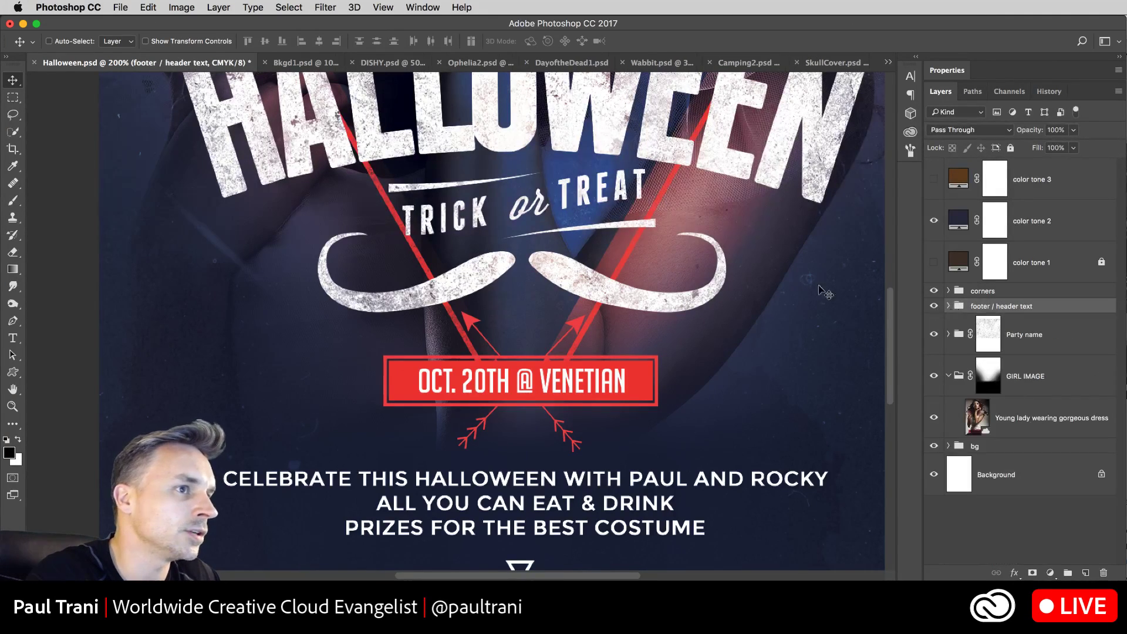
Step: Enable Auto-Select for layers, hide the color tone 2 layer, and select the OCT. 20TH @ VENETIAN text directly on the poster
click(50, 42)
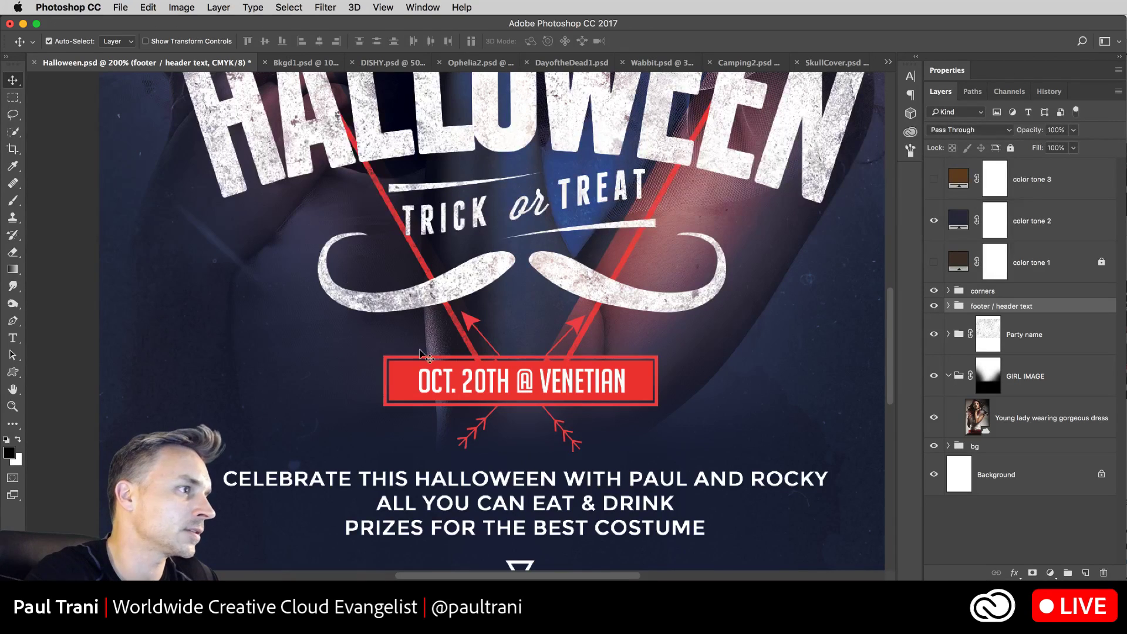
click(434, 382)
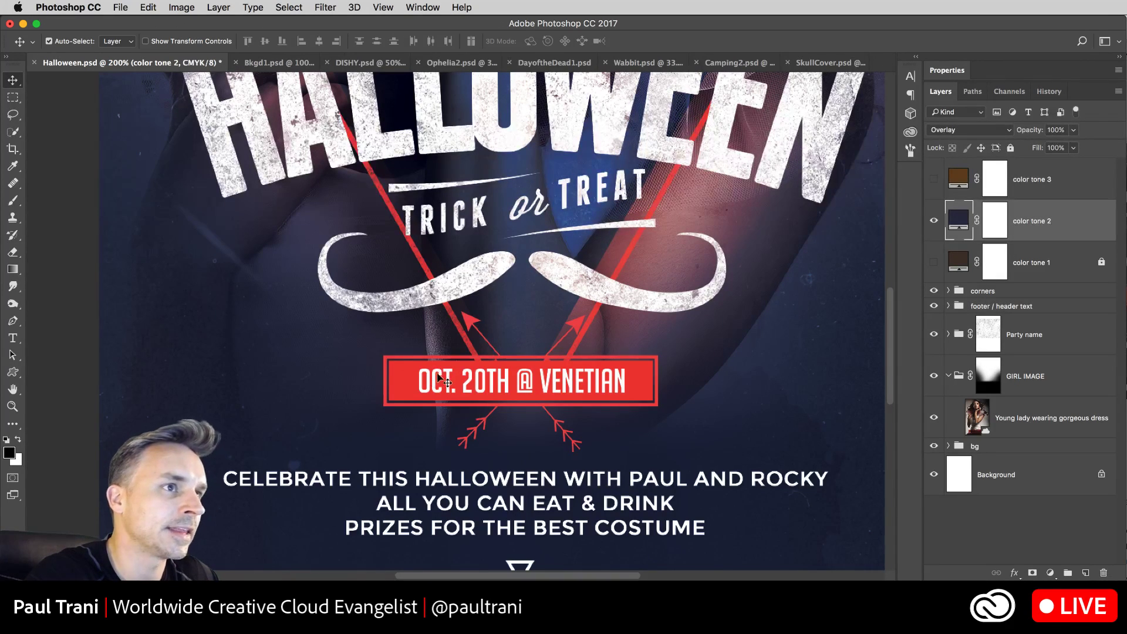
click(934, 220)
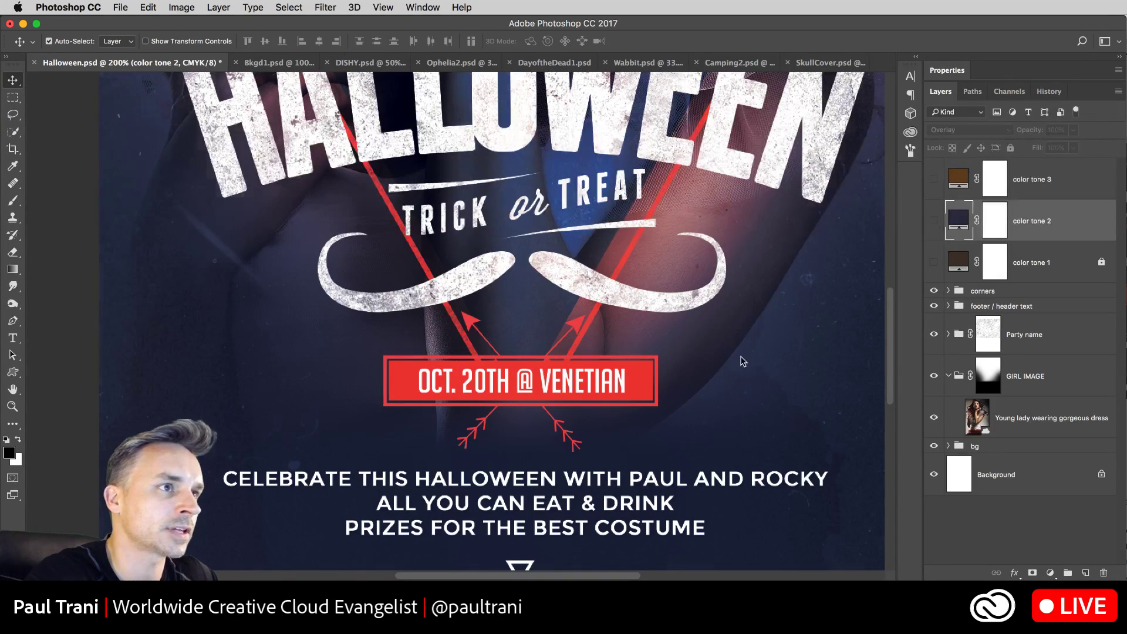
click(434, 383)
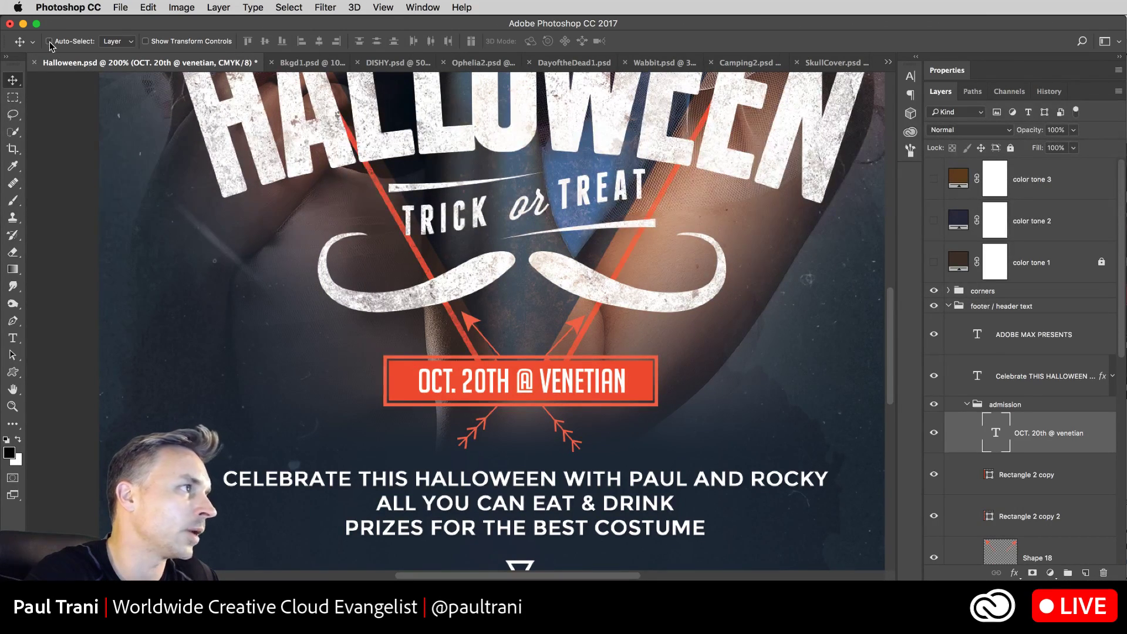
Step: Select the ADOBE MAX PRESENTS text layer, then undo and redo the hiding of color tone 2
click(995, 337)
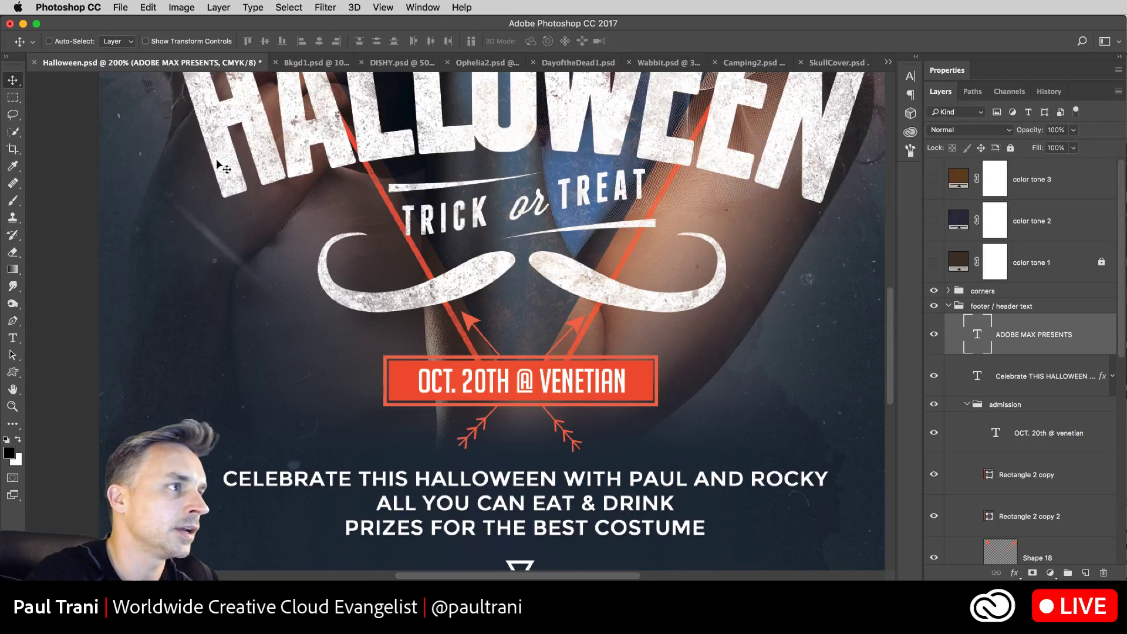
scroll(353, 211, up, 5)
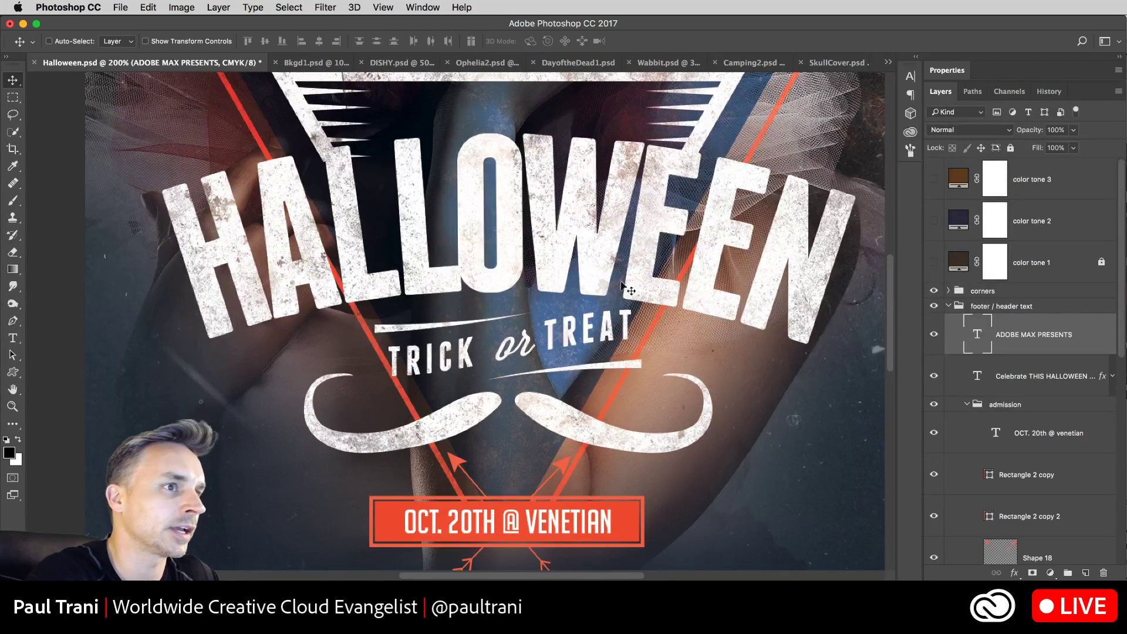
scroll(372, 164, up, 8)
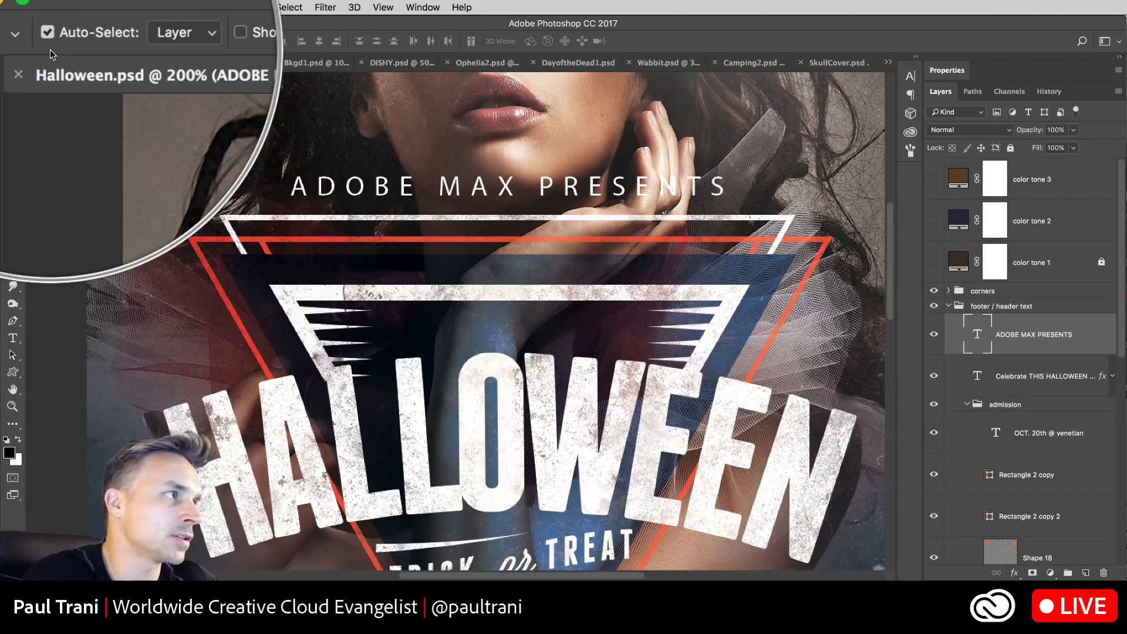
key(super+z)
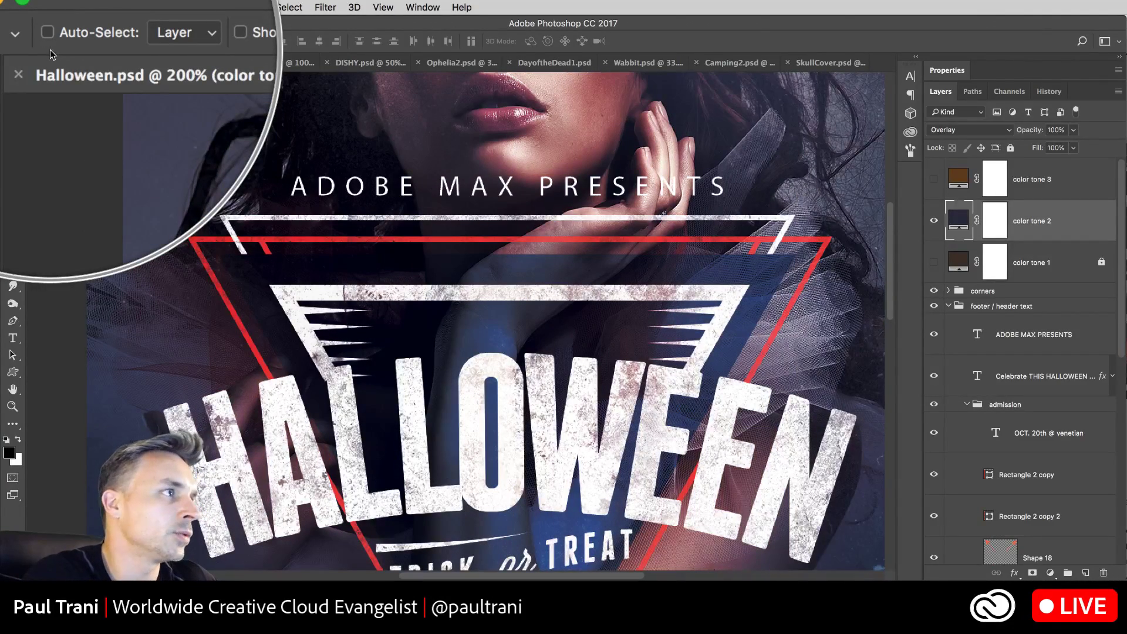
key(super+z)
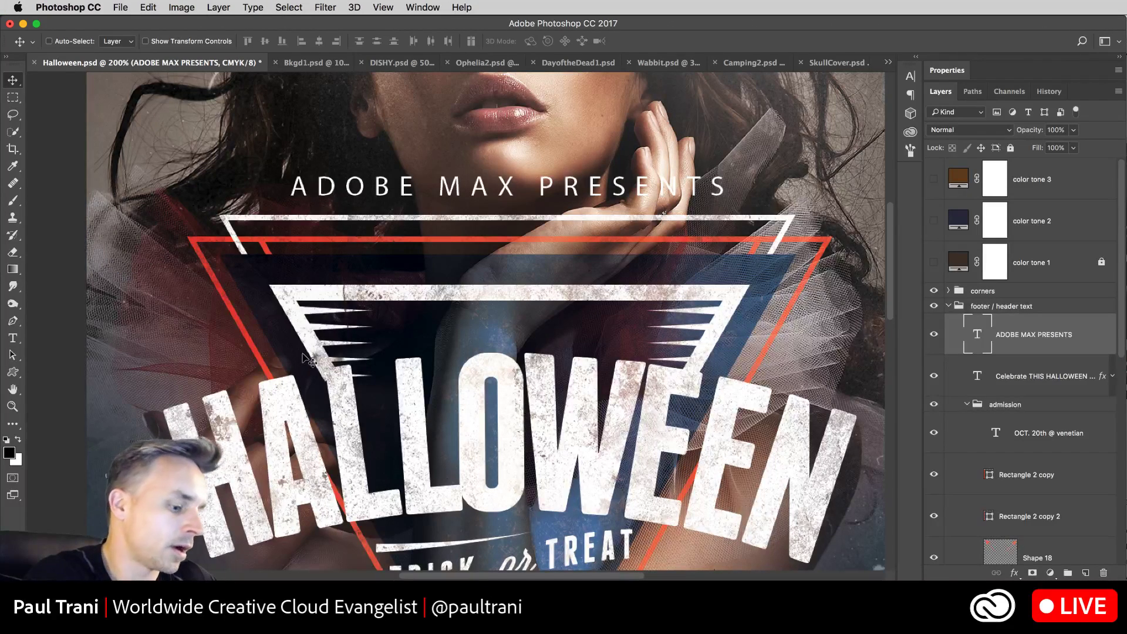
Step: Temporarily auto-select the Shape 12 frame above the HALLOWEEN title on the poster, and toggle that layer's visibility off and on
super+click(359, 299)
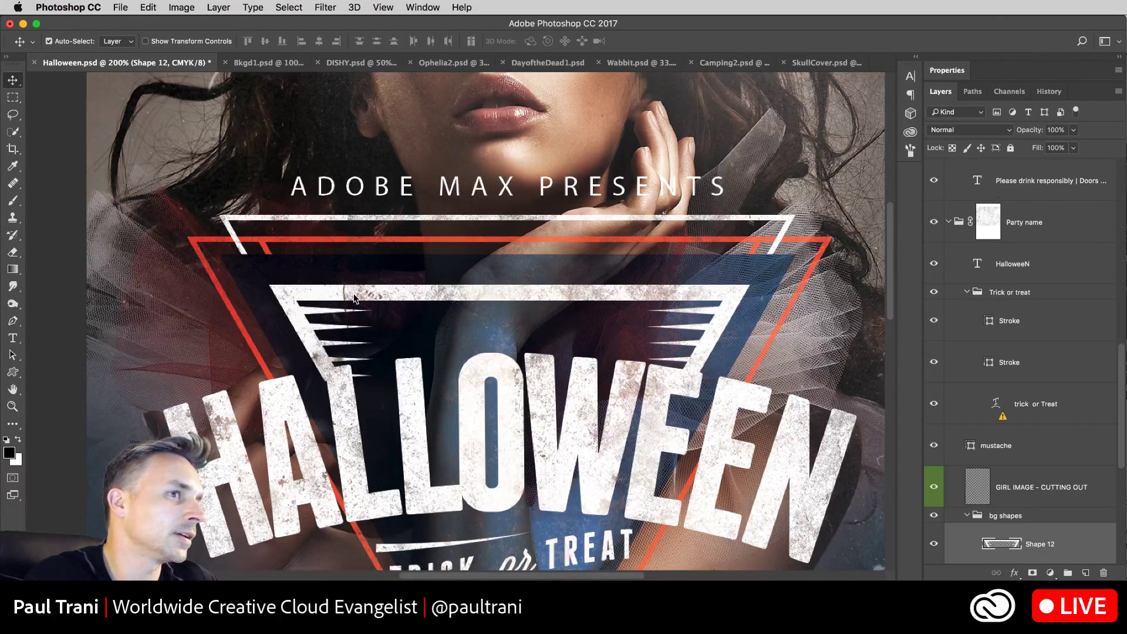
scroll(986, 493, down, 1)
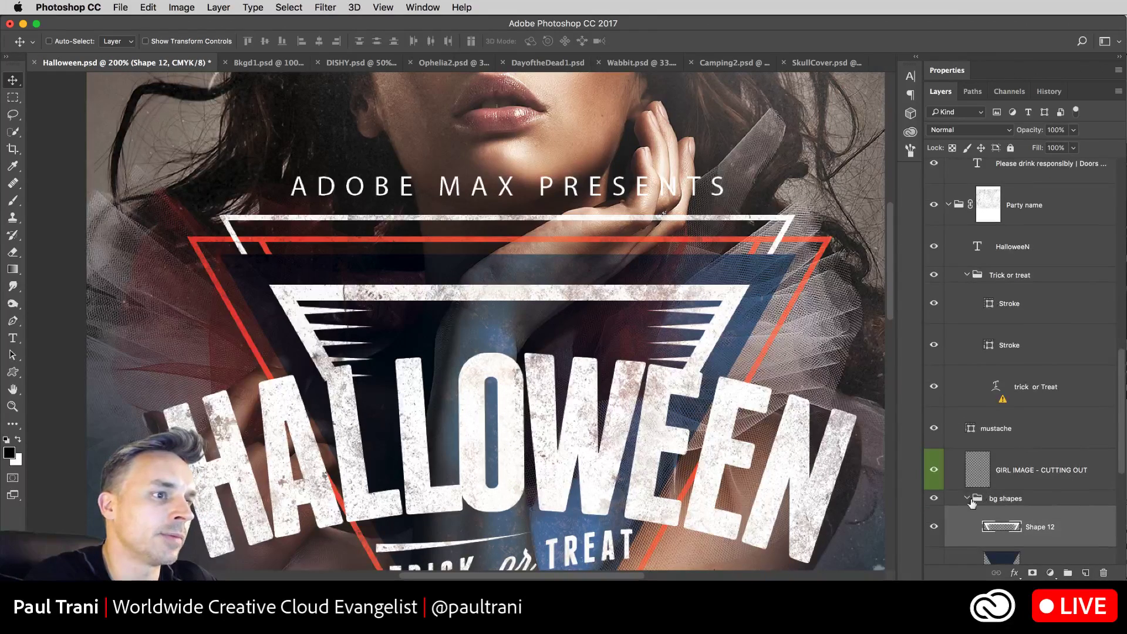
click(933, 530)
click(933, 530)
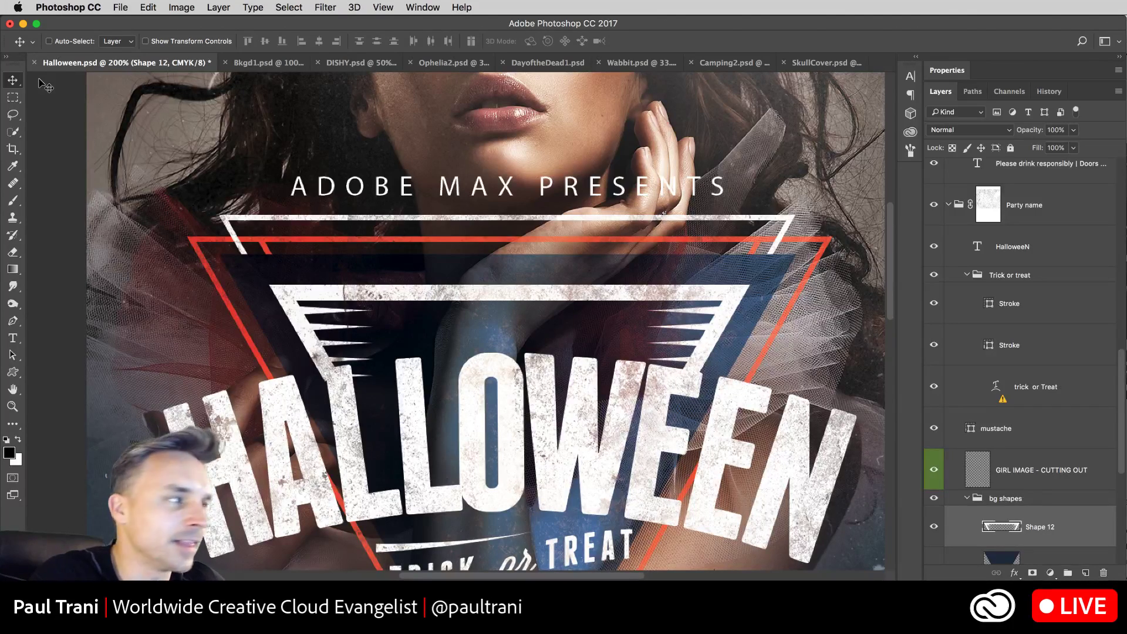
Step: Open the Customize Toolbar dialog
click(12, 425)
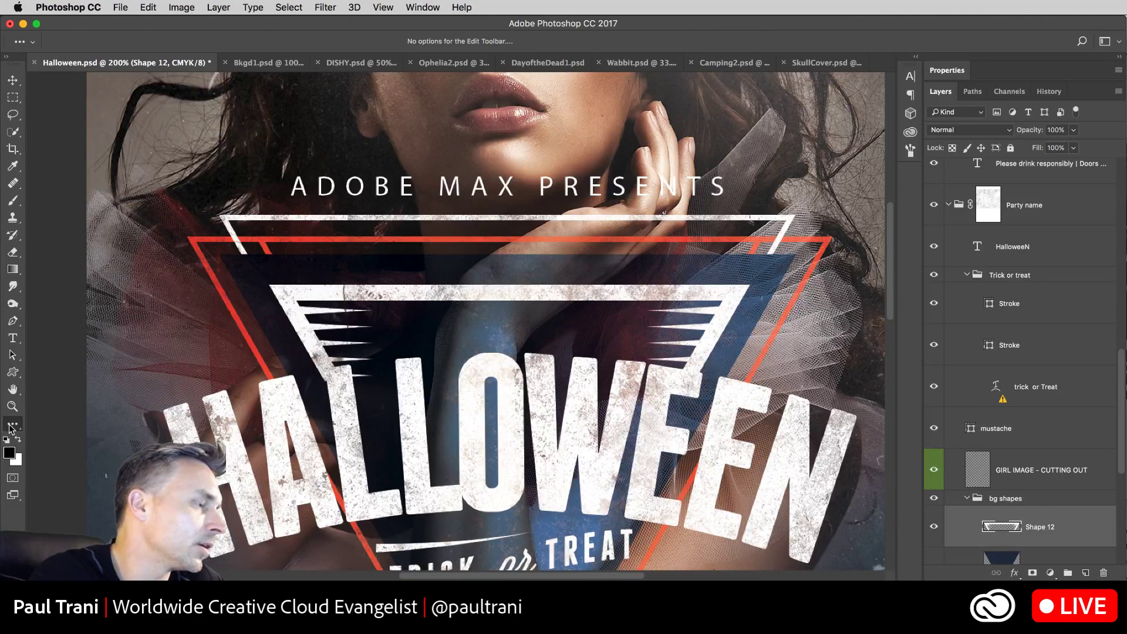
click(10, 428)
click(48, 429)
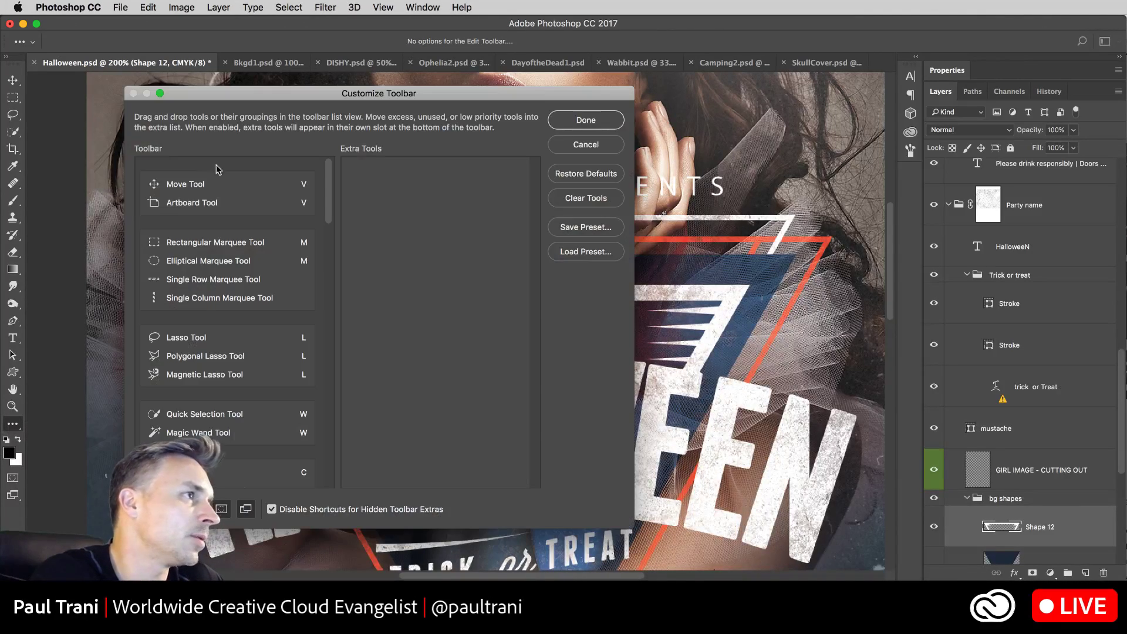
Step: Close the Customize Toolbar dialog with the alternate Done action that swaps in the banana icon, and repeat it after reopening the dialog
key(alt)
alt+click(577, 121)
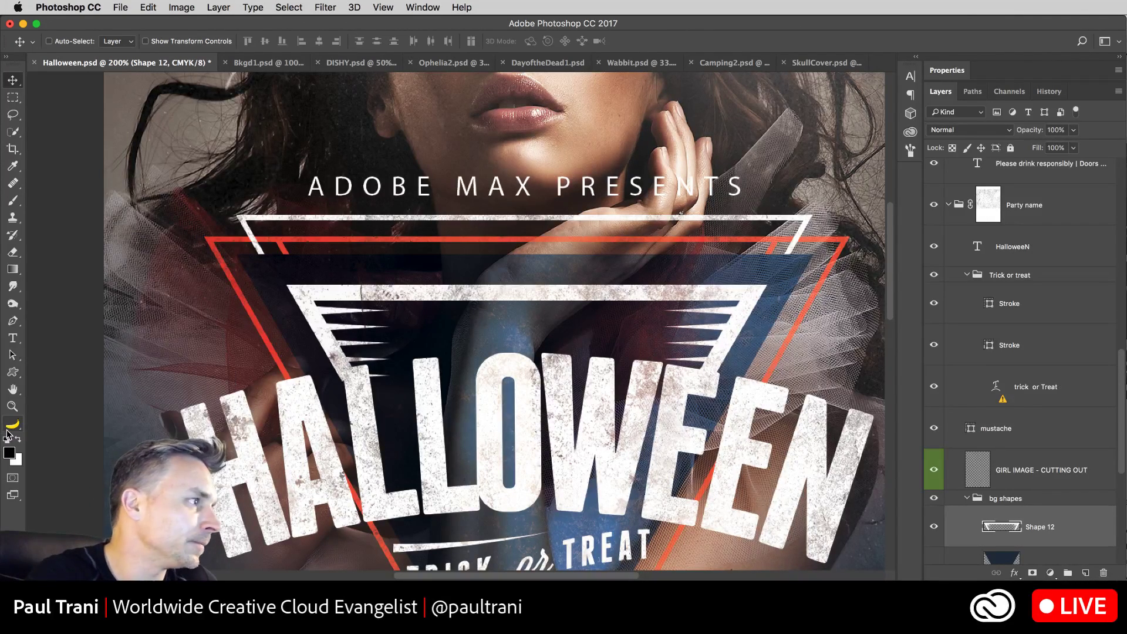
click(12, 425)
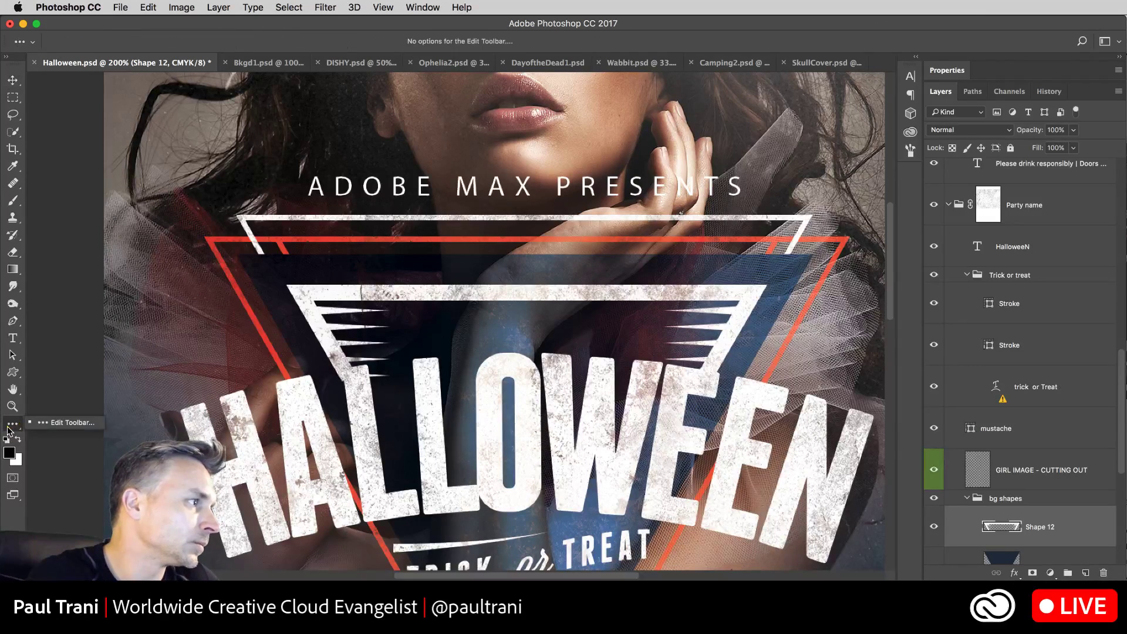
click(59, 423)
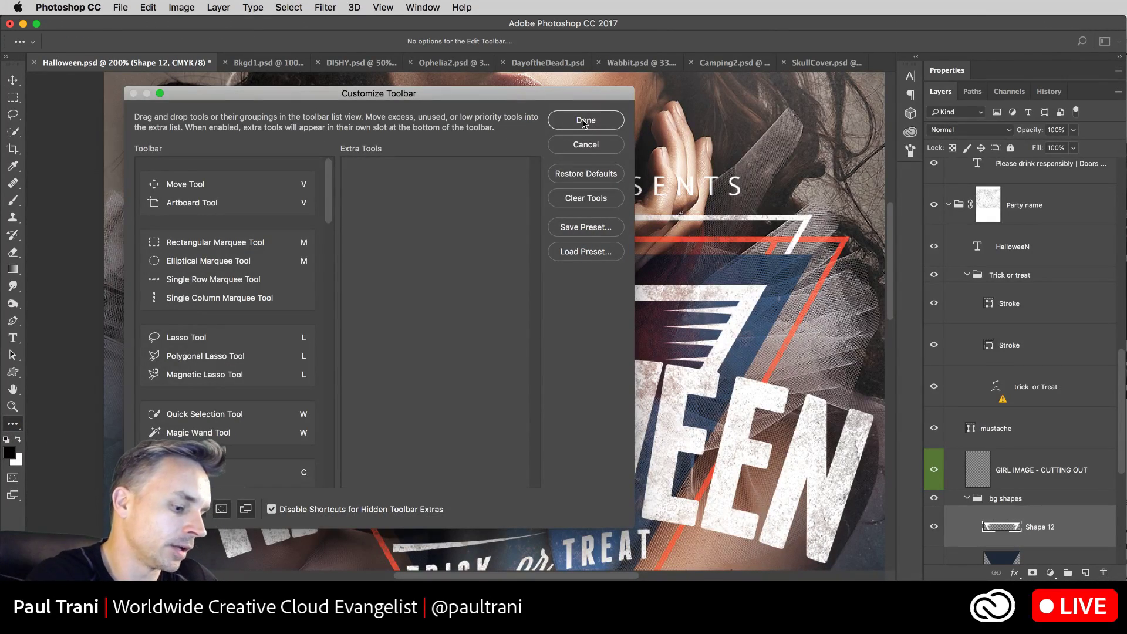
key(alt)
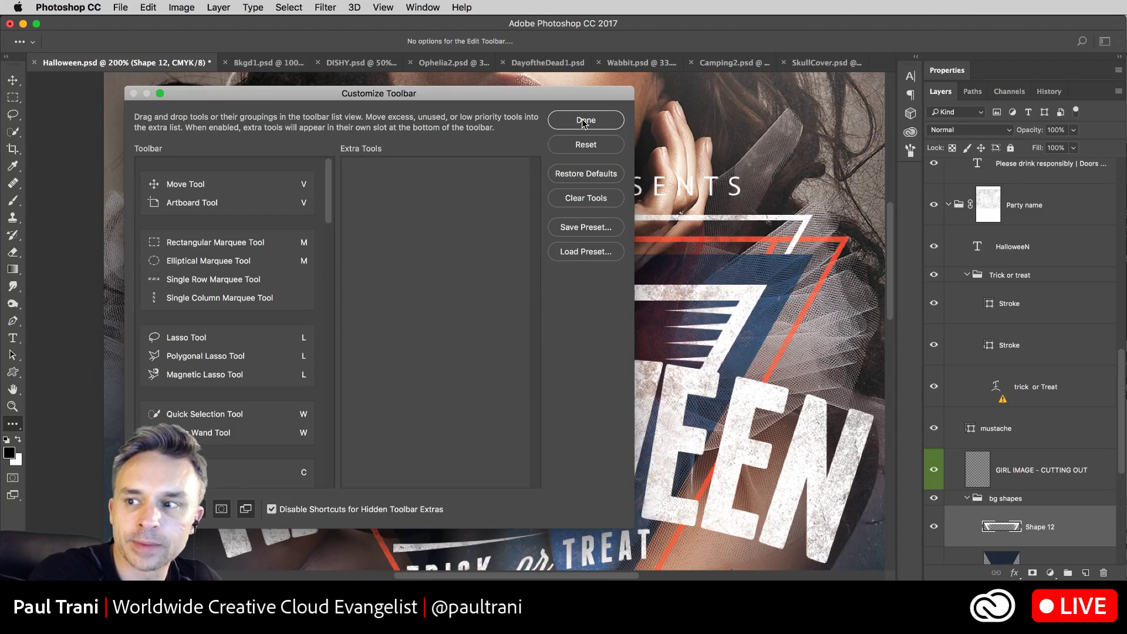
click(585, 120)
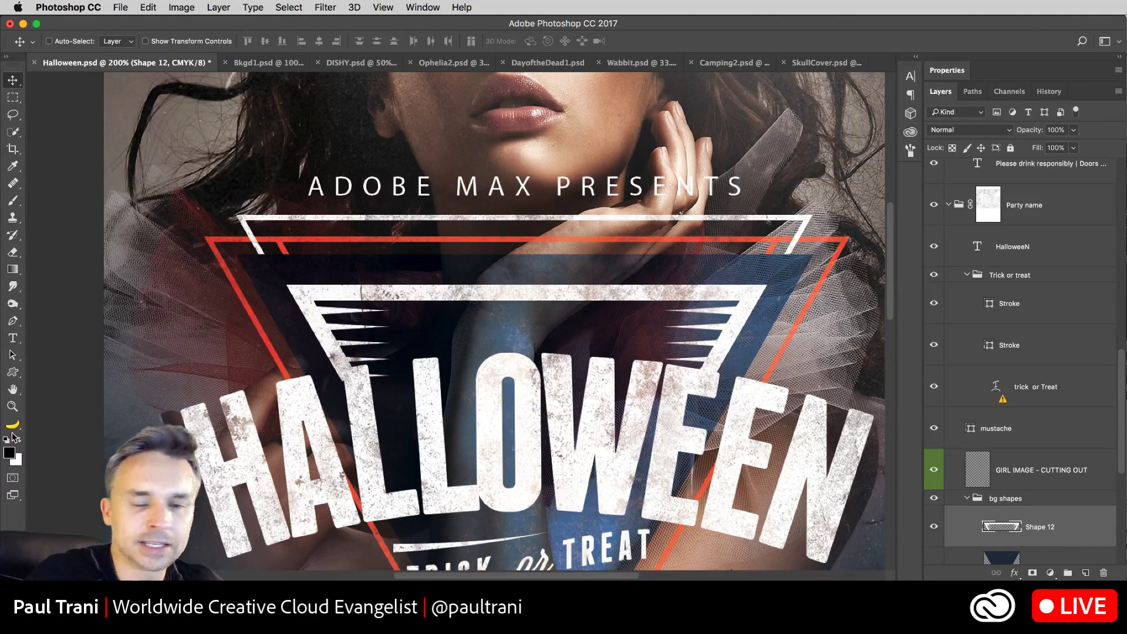
Step: Activate the Rectangular Marquee tool and view the Halloween poster at 100%
click(13, 97)
mouse_move(261, 289)
mouse_down()
mouse_move(257, 418)
mouse_move(254, 270)
mouse_move(252, 282)
mouse_up()
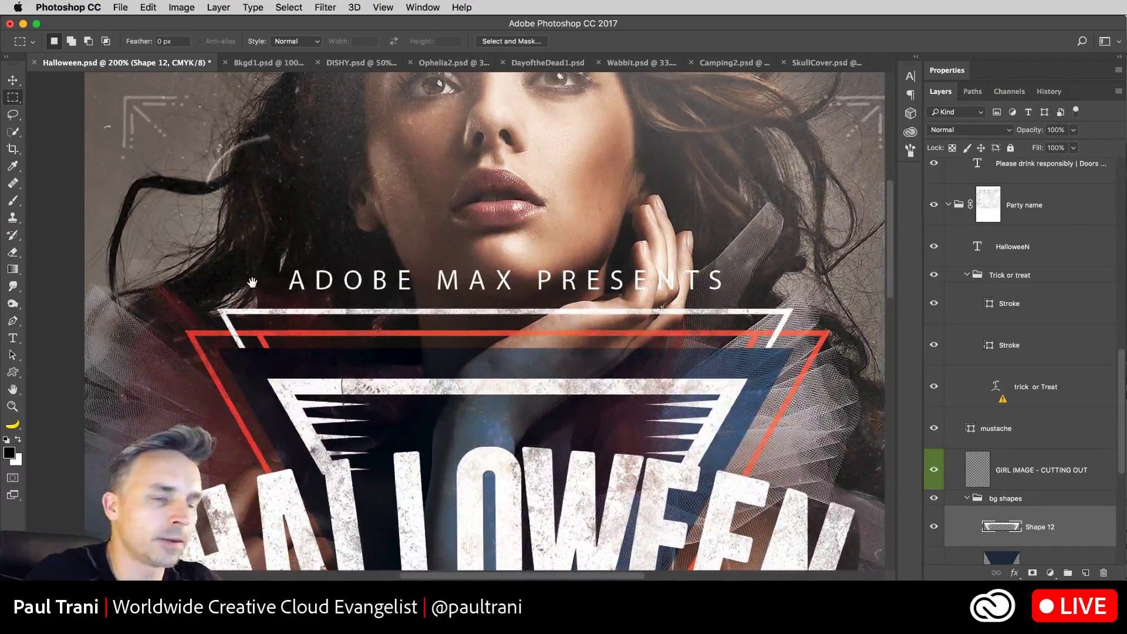
key(super+1)
scroll(253, 276, down, 5)
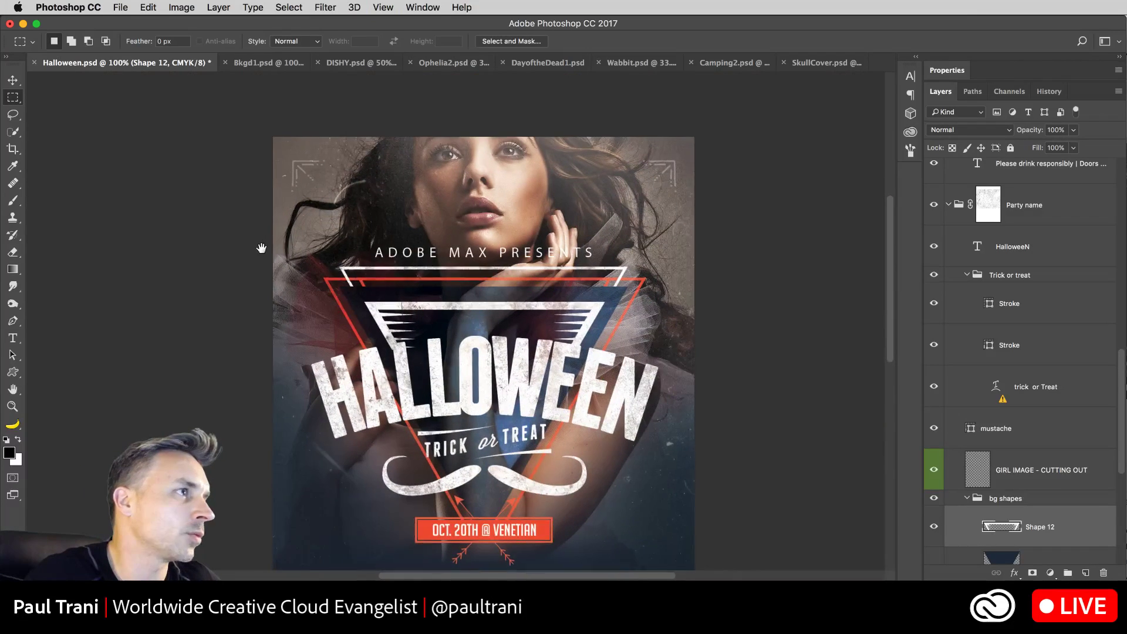
Step: Switch to Finder and look through the family photos in the Photoshop folder's Backup subfolder, from Family05.psd to photo 1.JPG
key(super+Tab)
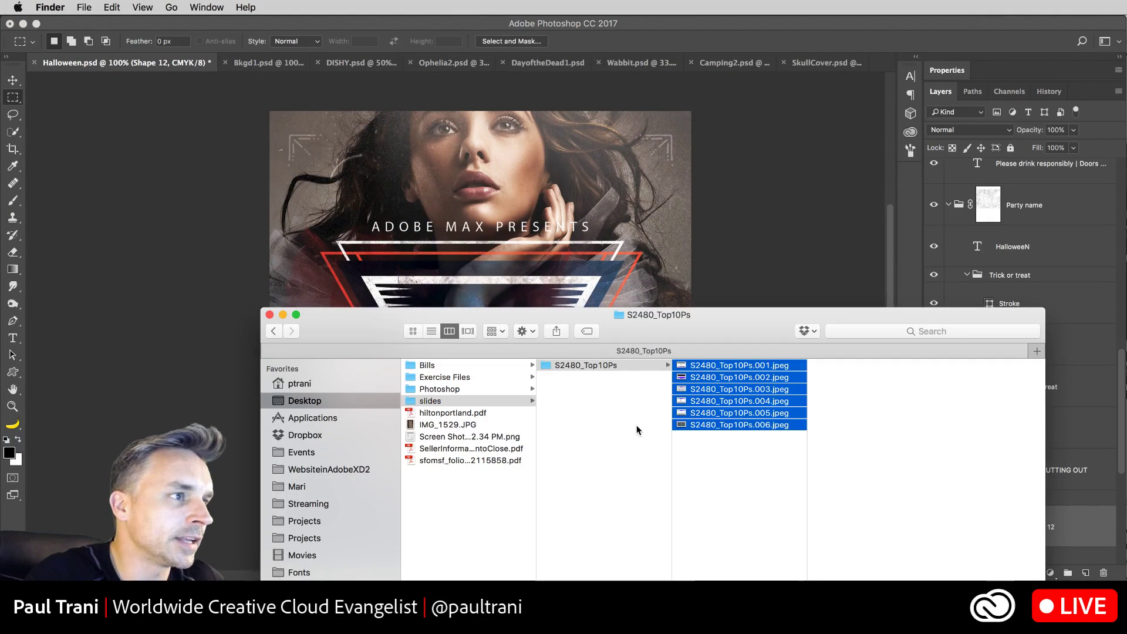
drag(643, 328, 1126, 410)
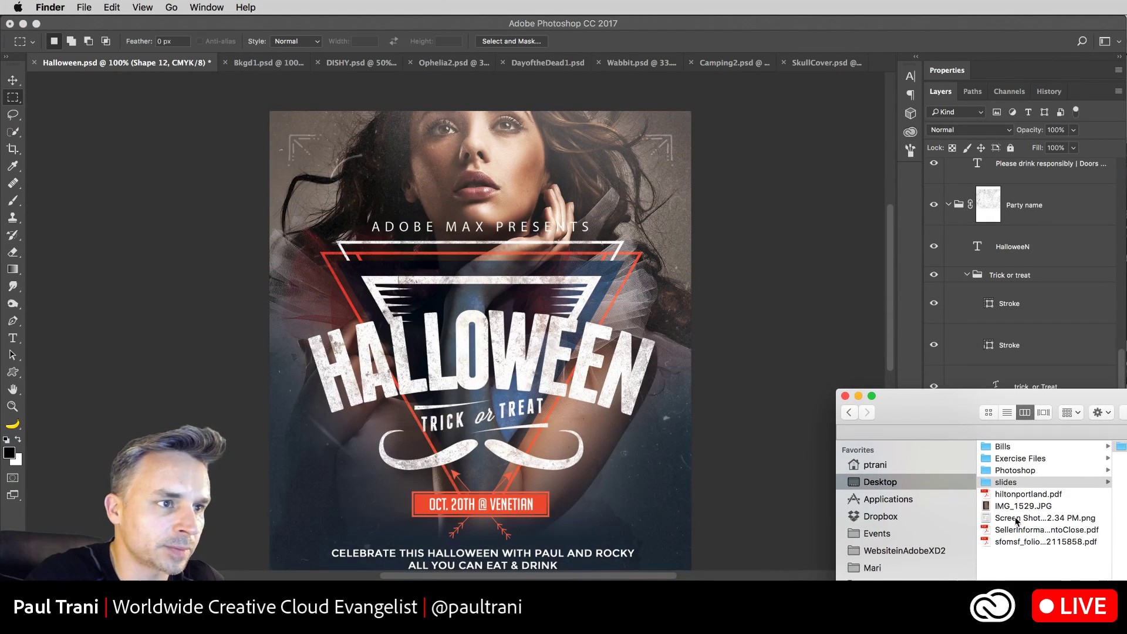
click(992, 471)
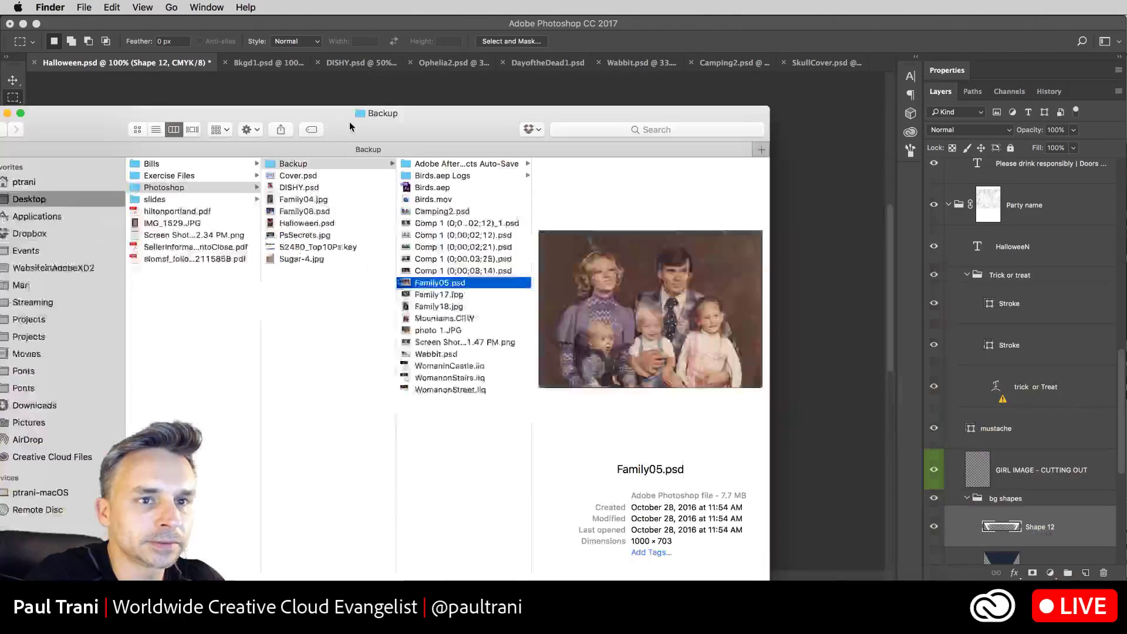
key(space)
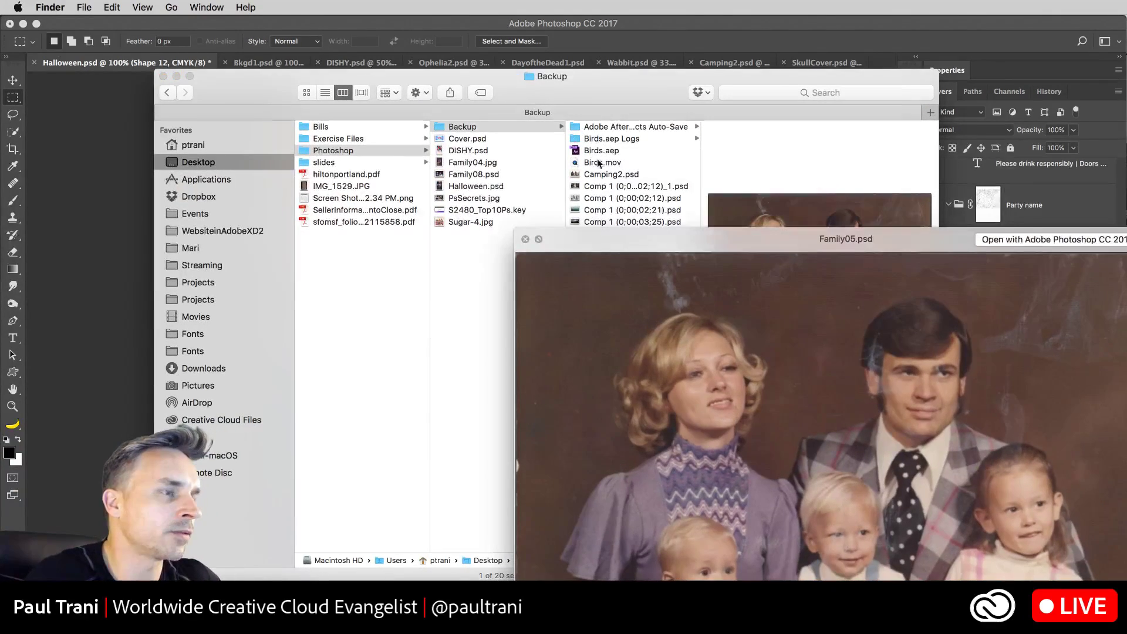
drag(580, 219, 422, 92)
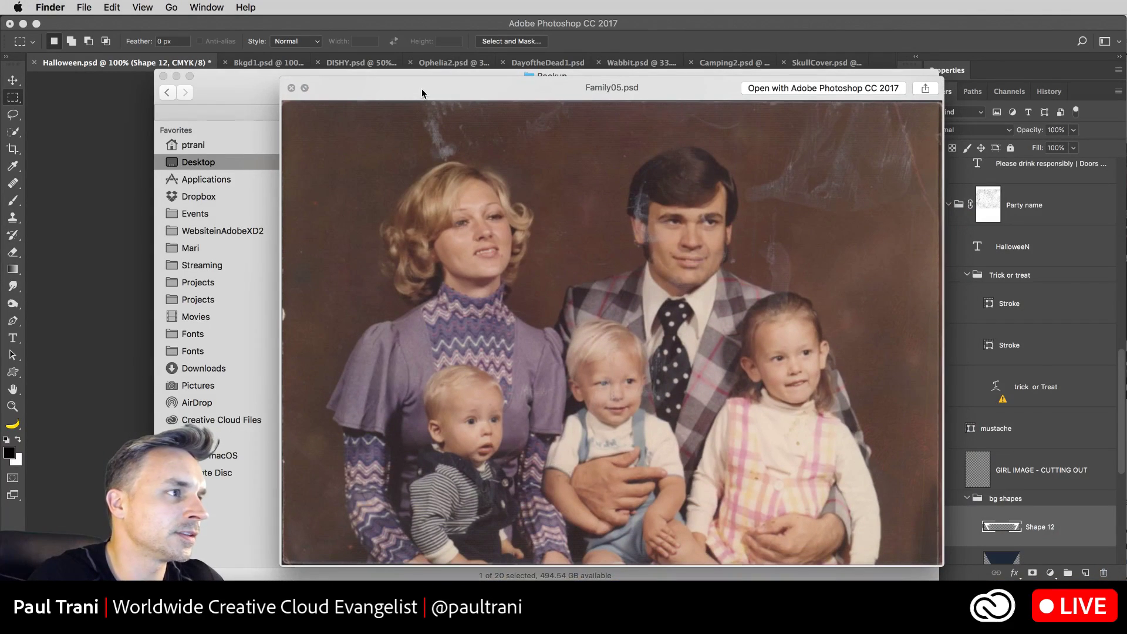
key(space)
key(Down)
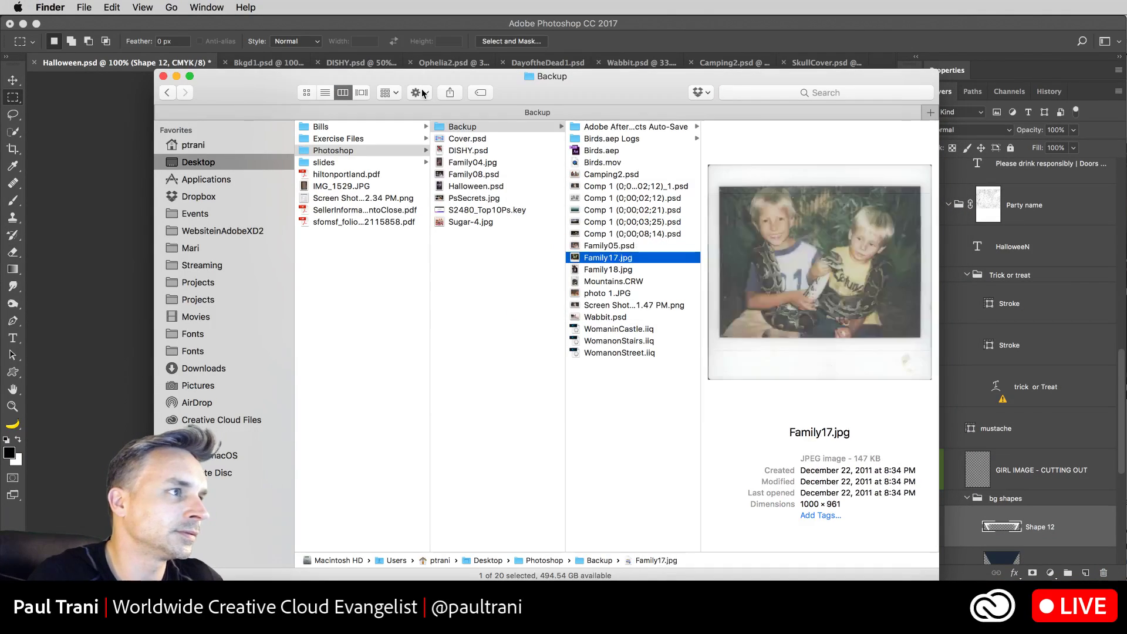
key(Down)
key(Down)
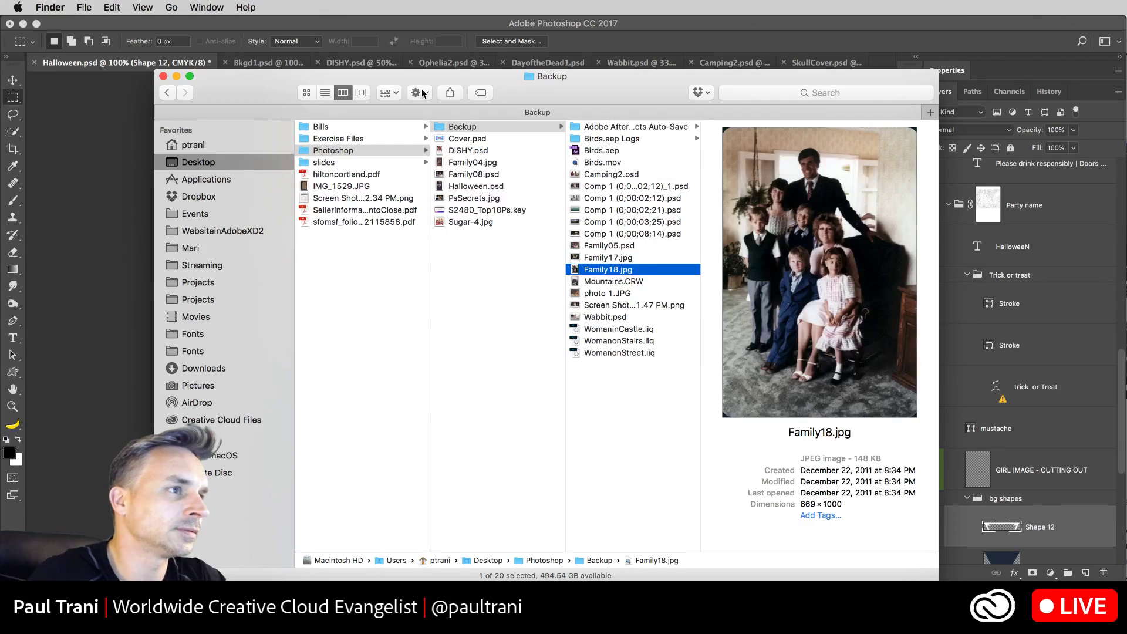
key(Down)
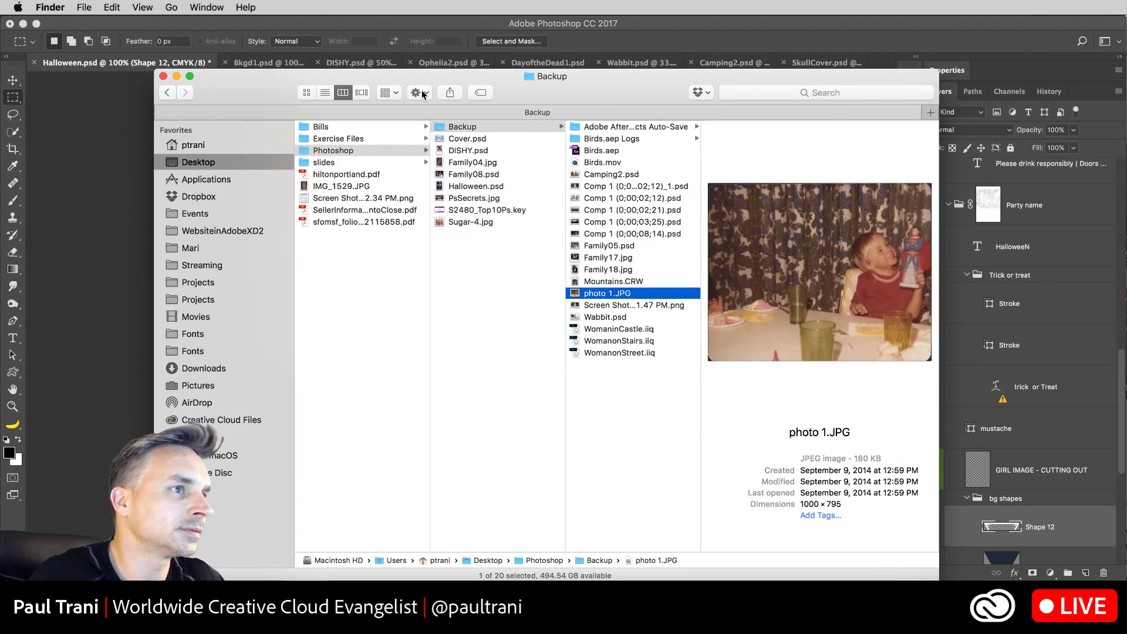
Step: Open Family04.jpg from the desktop's Photoshop folder in Photoshop
click(440, 177)
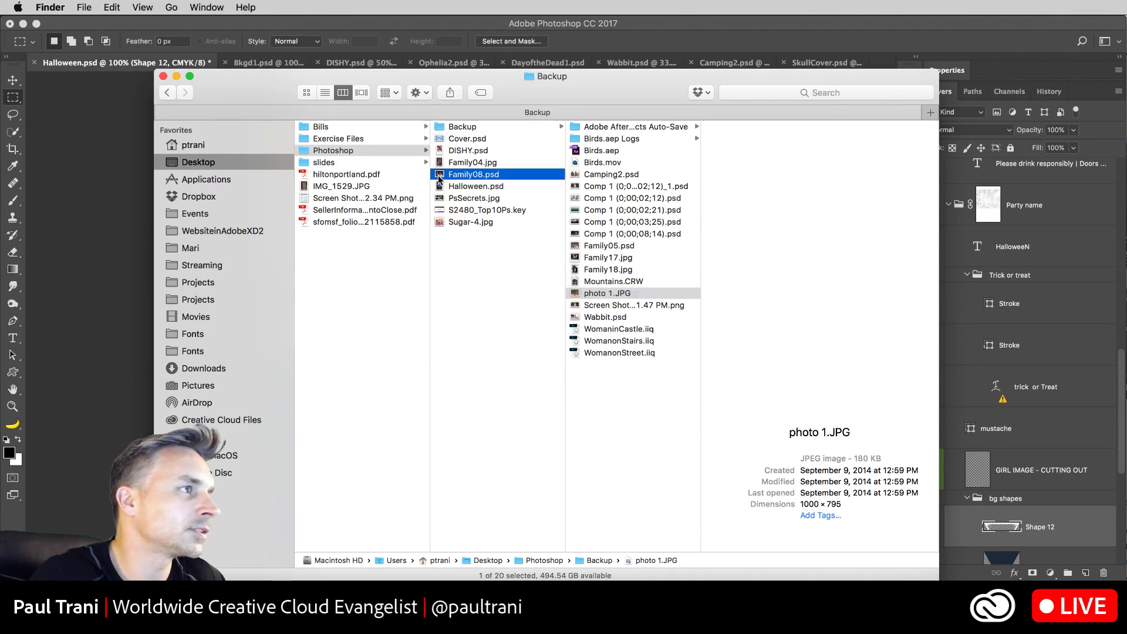
key(Up)
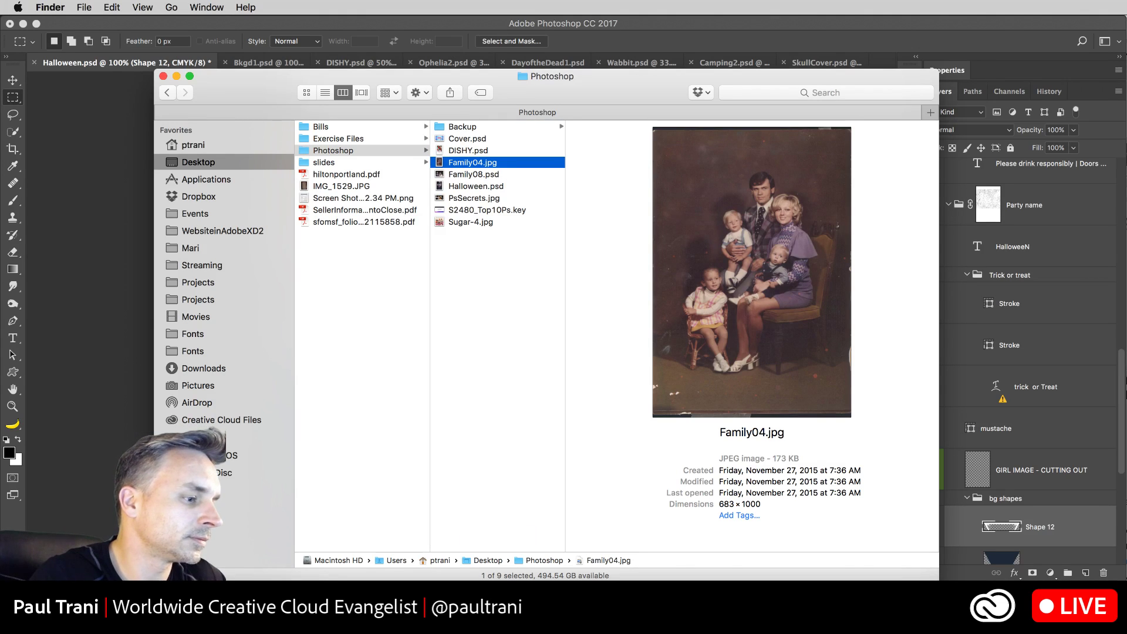
key(super+o)
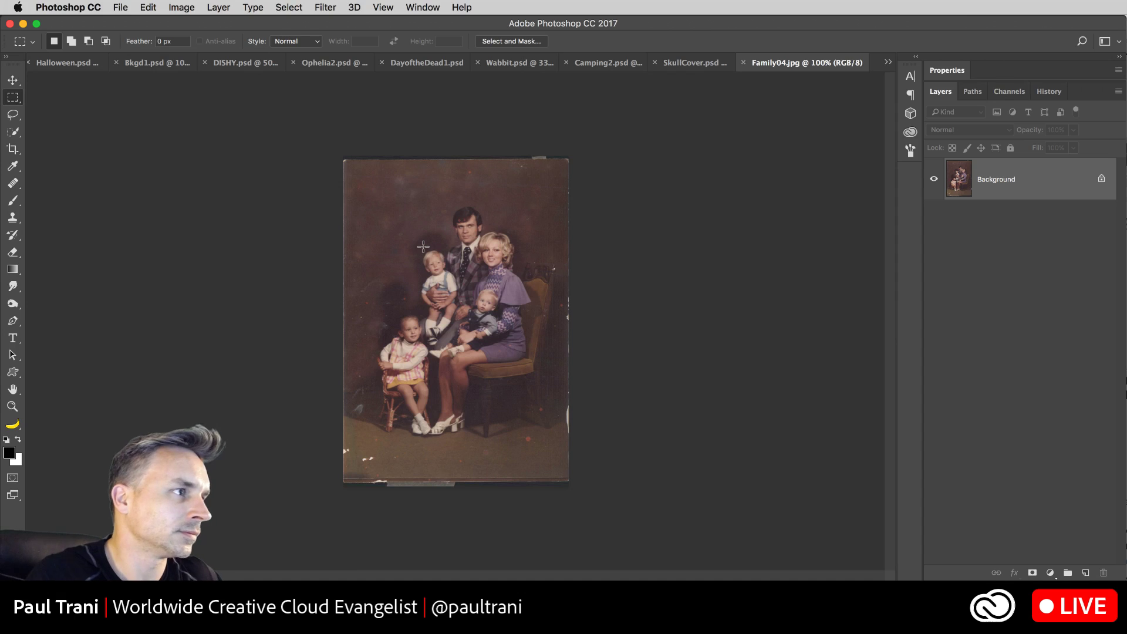
key(super+plus)
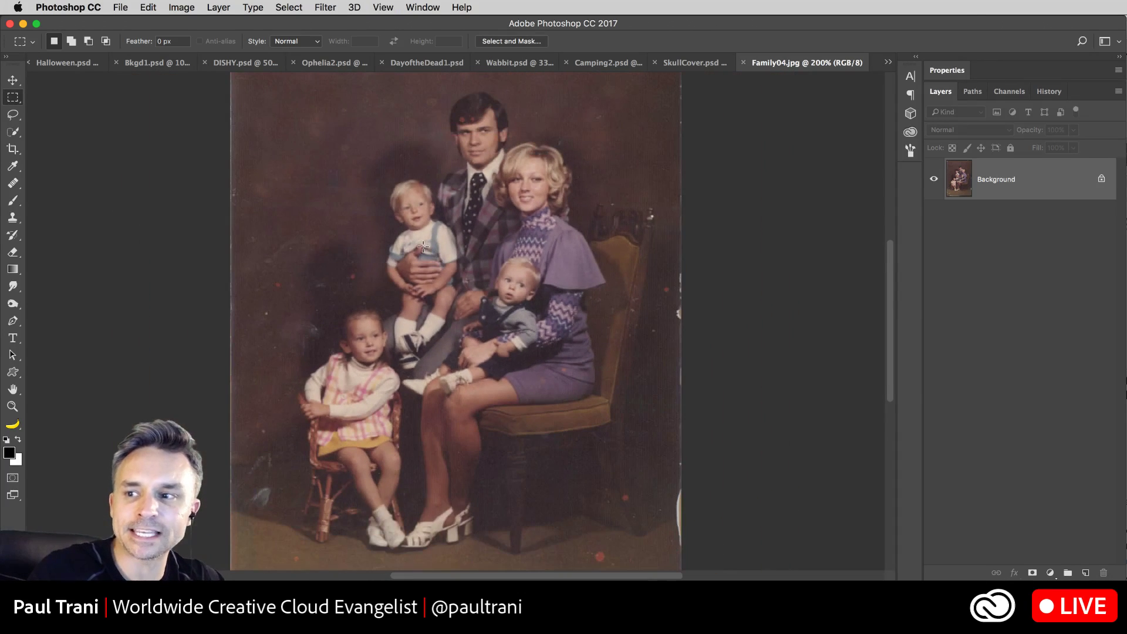
scroll(405, 237, left, 3)
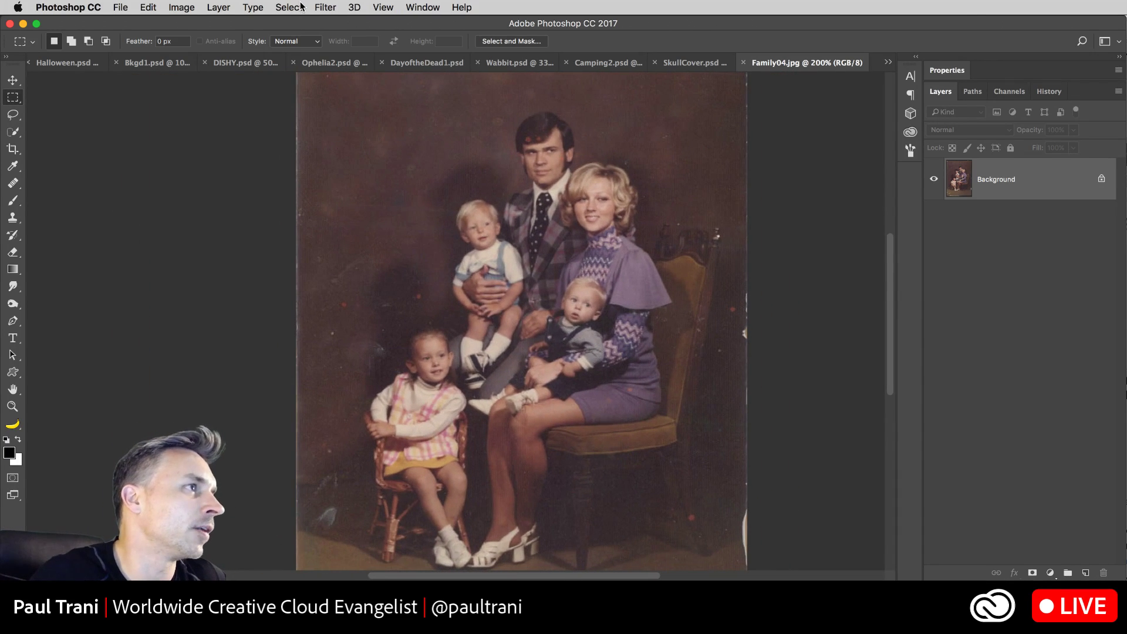
Step: Unlock the photo's Background layer, duplicate it, and widen the layer panel area
click(1100, 179)
drag(1073, 183, 1087, 572)
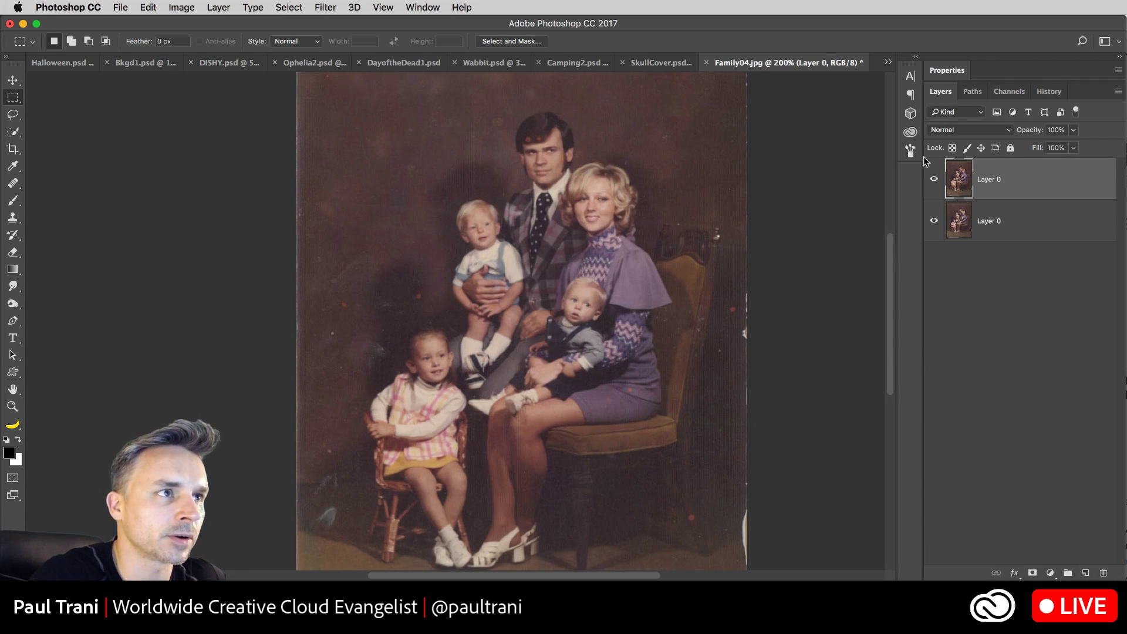
drag(924, 157, 828, 143)
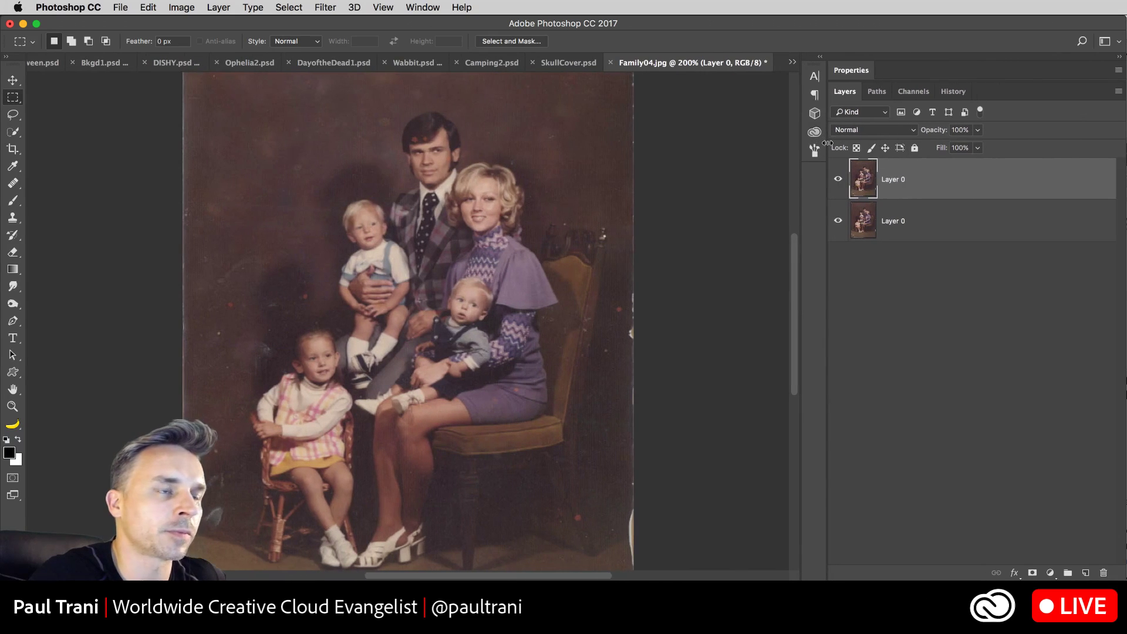
Step: Convert the upper Layer 0 to a smart object and open it in the Camera Raw Filter
right_click(912, 171)
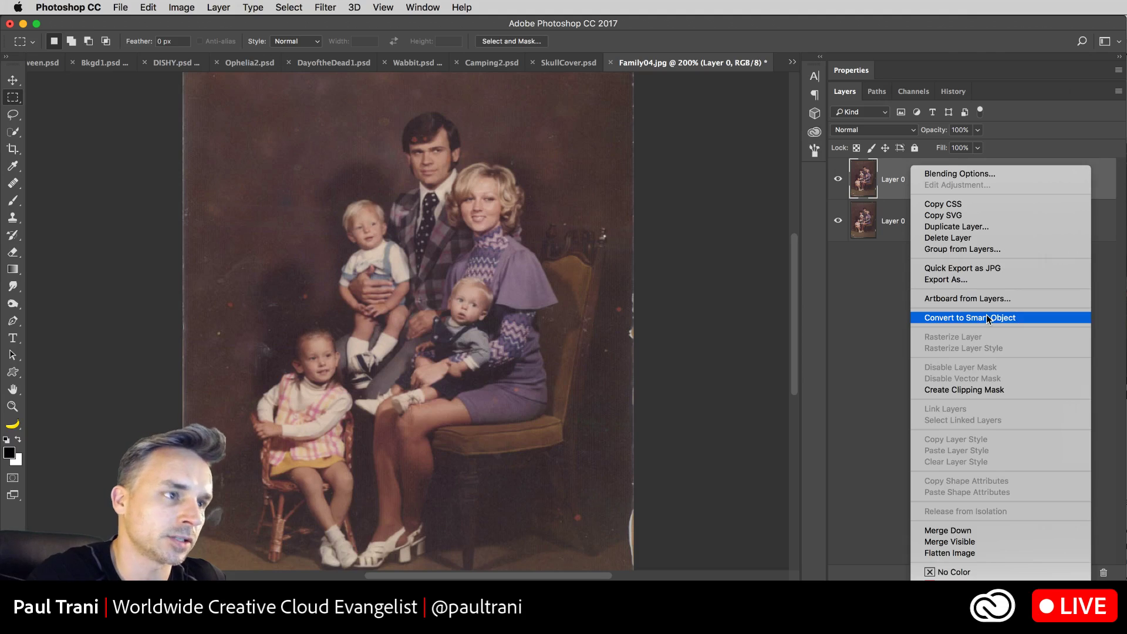
click(925, 318)
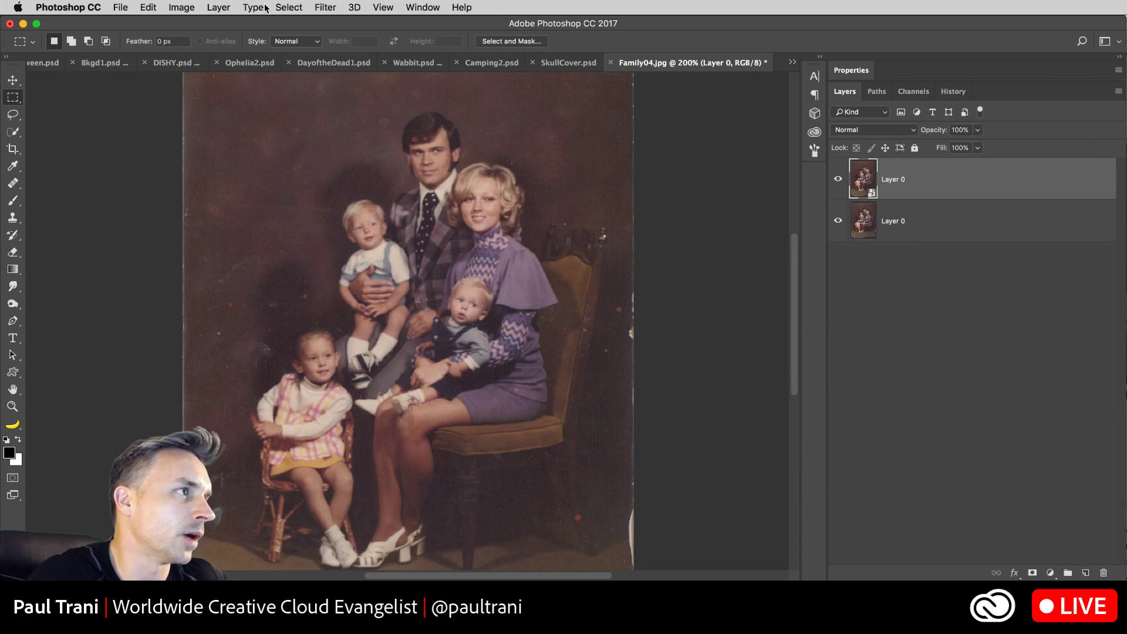
click(324, 7)
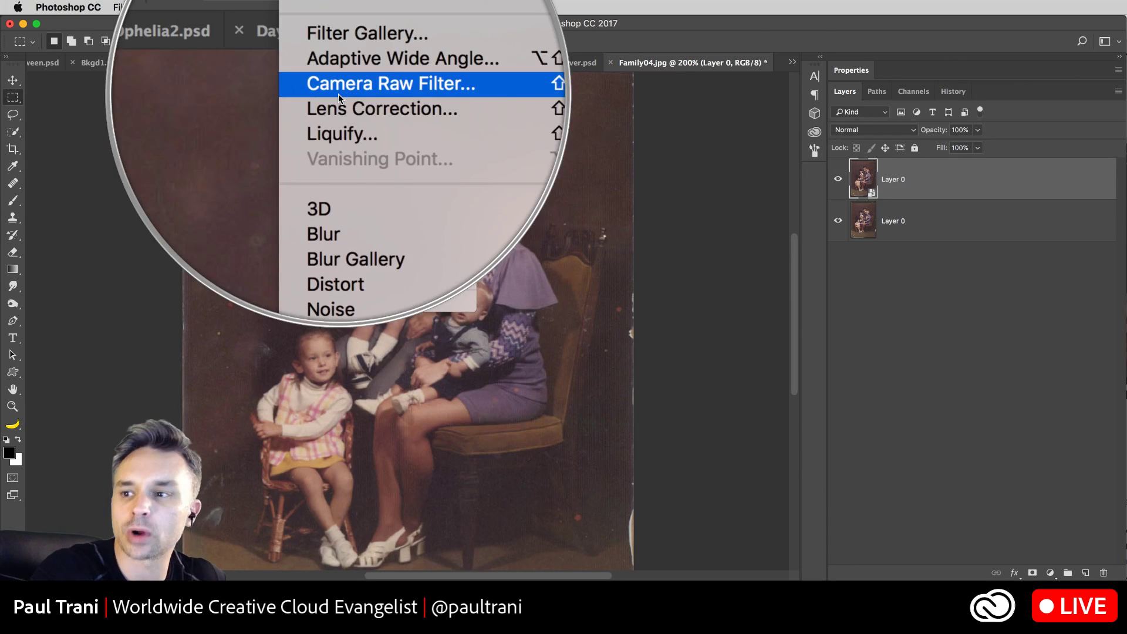
click(338, 92)
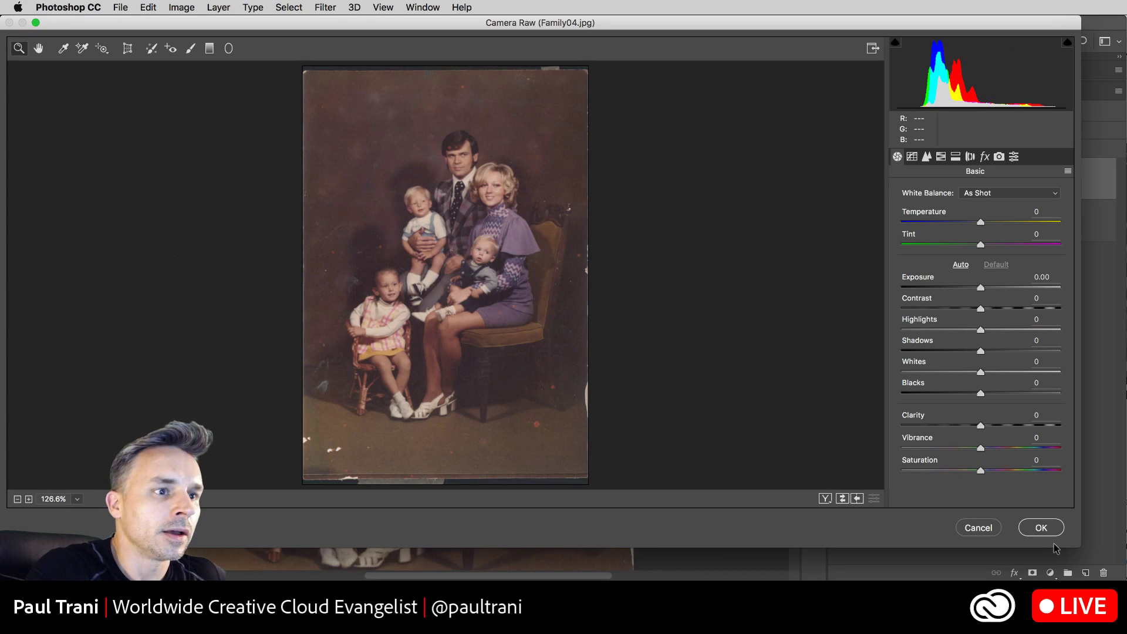
Step: Enlarge the Camera Raw window and apply the Auto tone adjustments to the family photo
drag(1080, 547, 1113, 575)
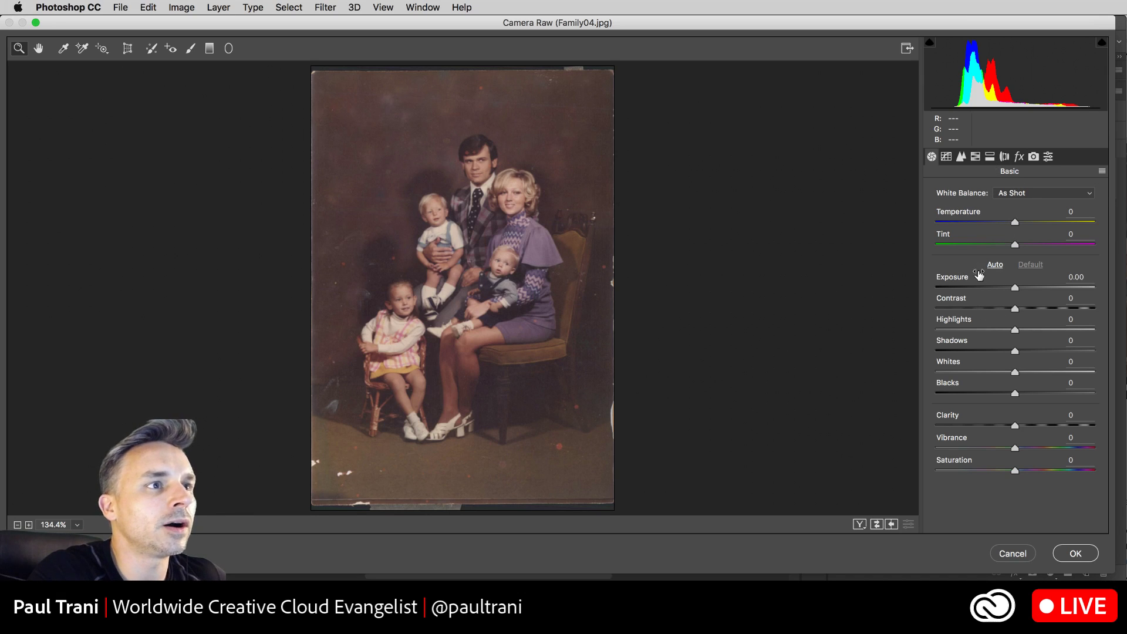
key(alt)
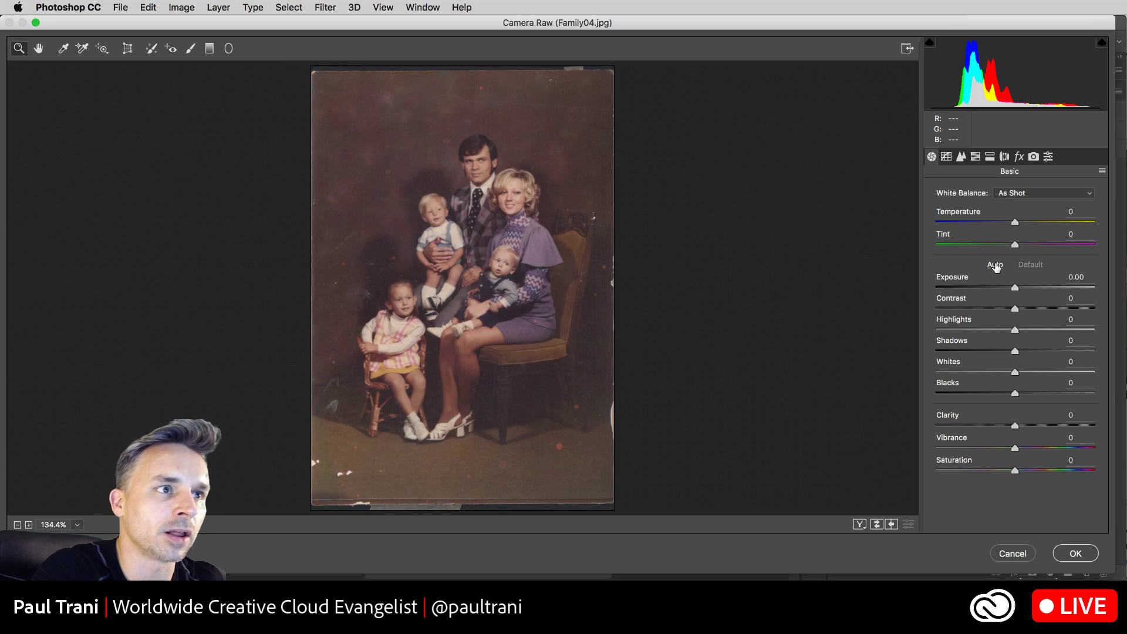
click(995, 266)
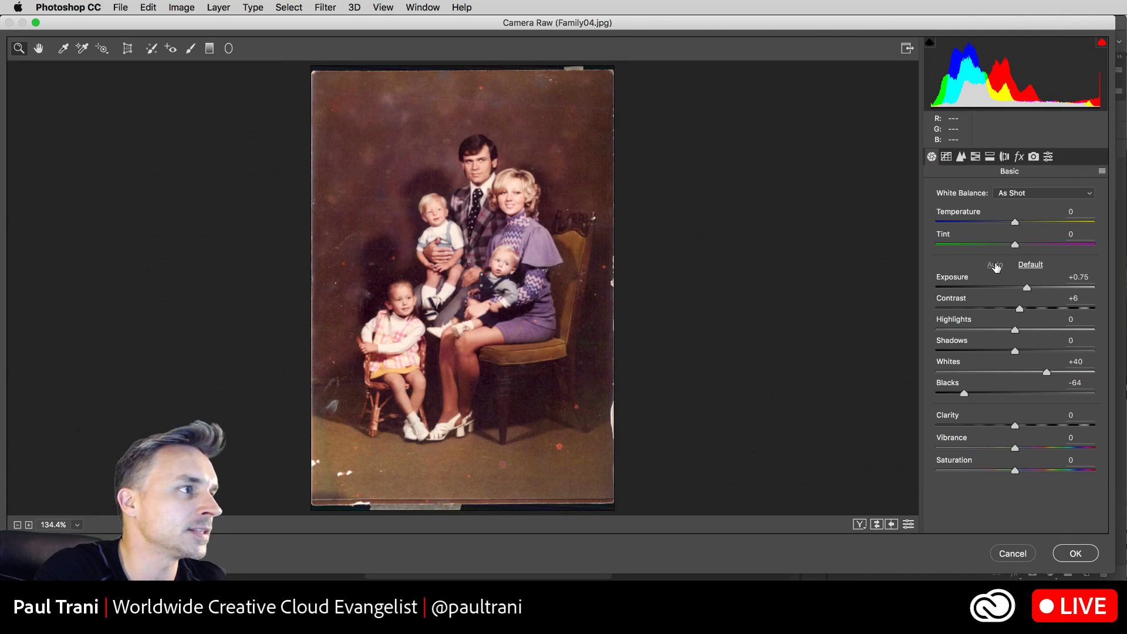
Step: Use Spot Removal in Heal mode with a size 12 brush to heal the larger red spot on the man's hair
key(super+plus)
key(super+plus)
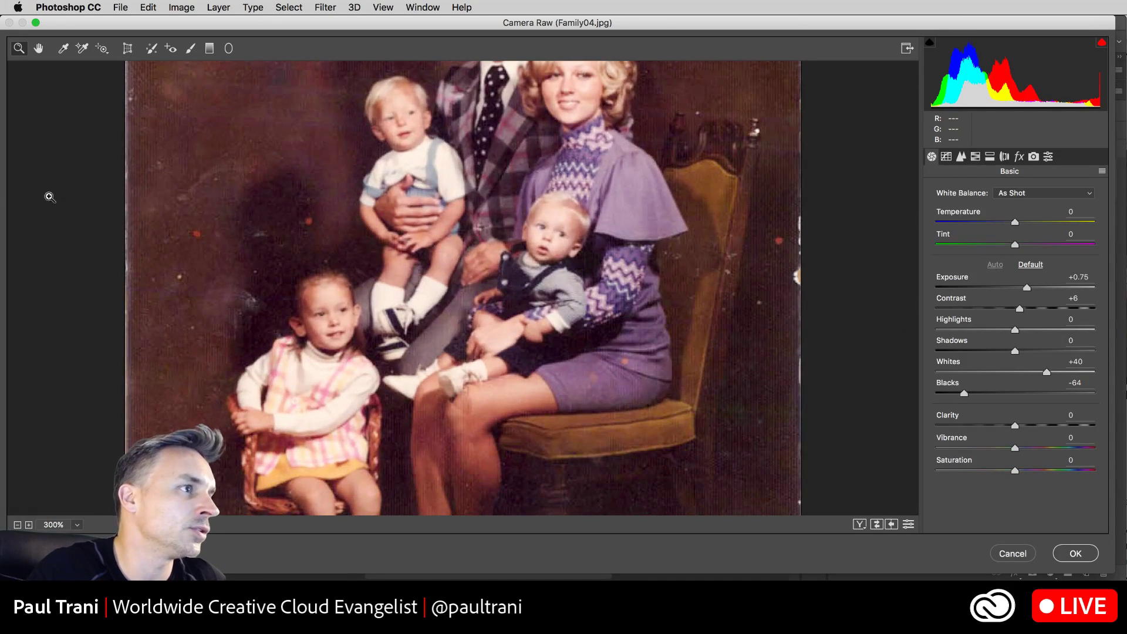
drag(326, 162, 329, 354)
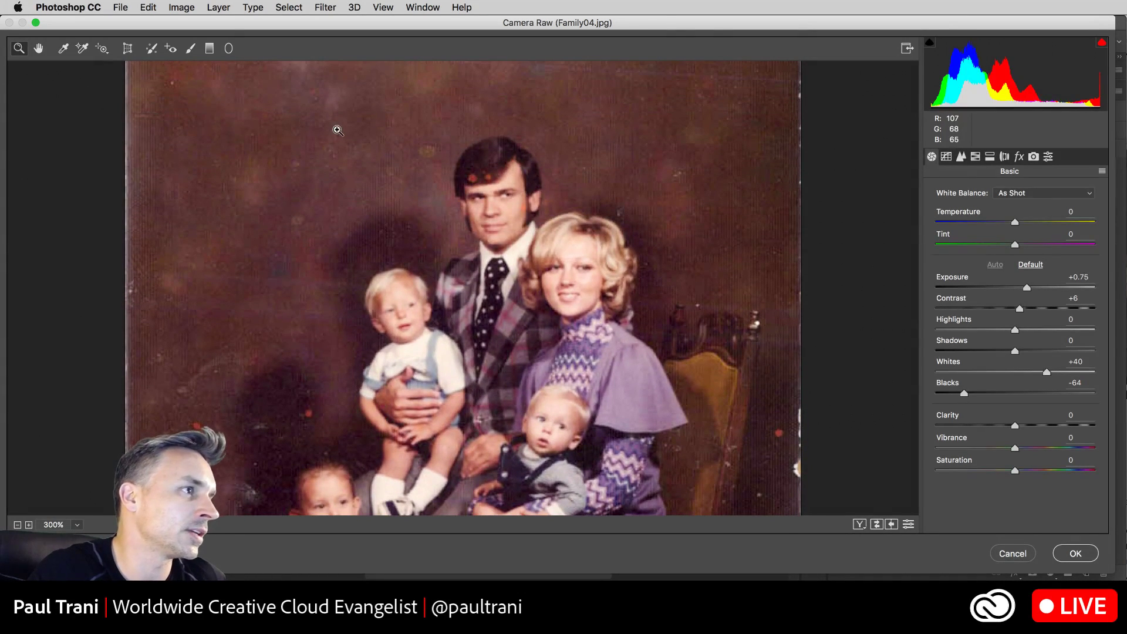
key(super+plus)
drag(338, 130, 362, 227)
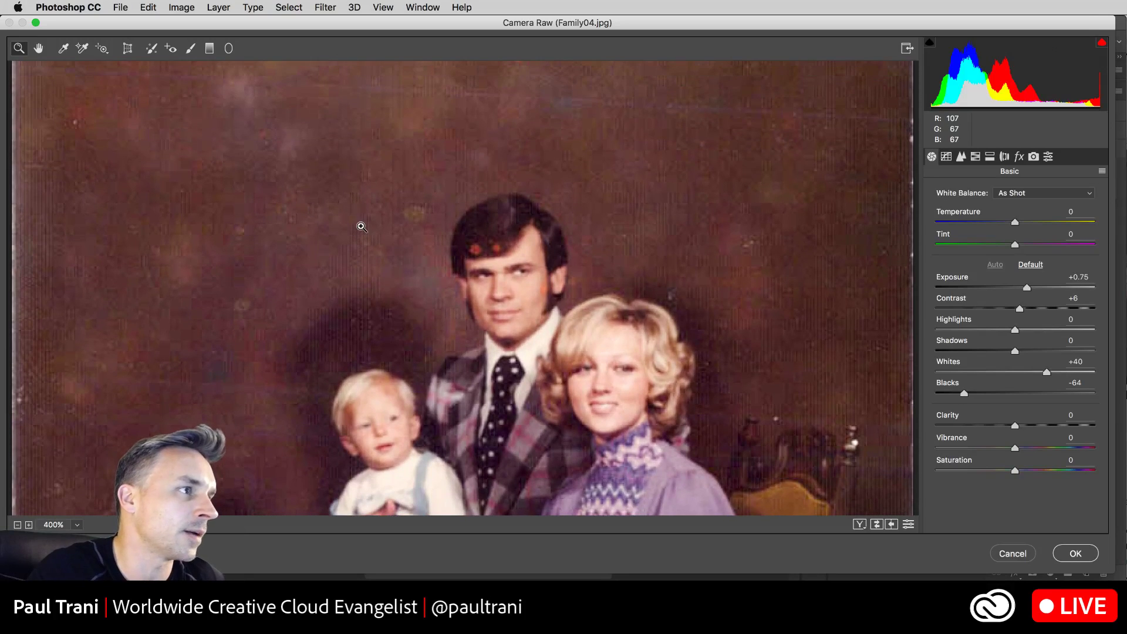
key(super+plus)
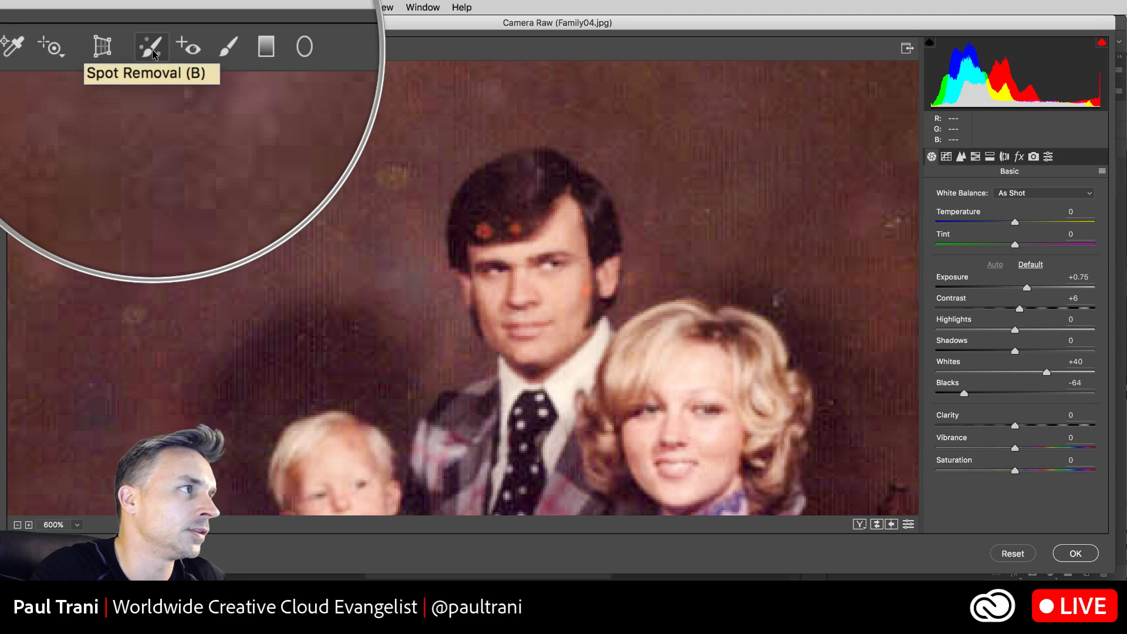
click(152, 50)
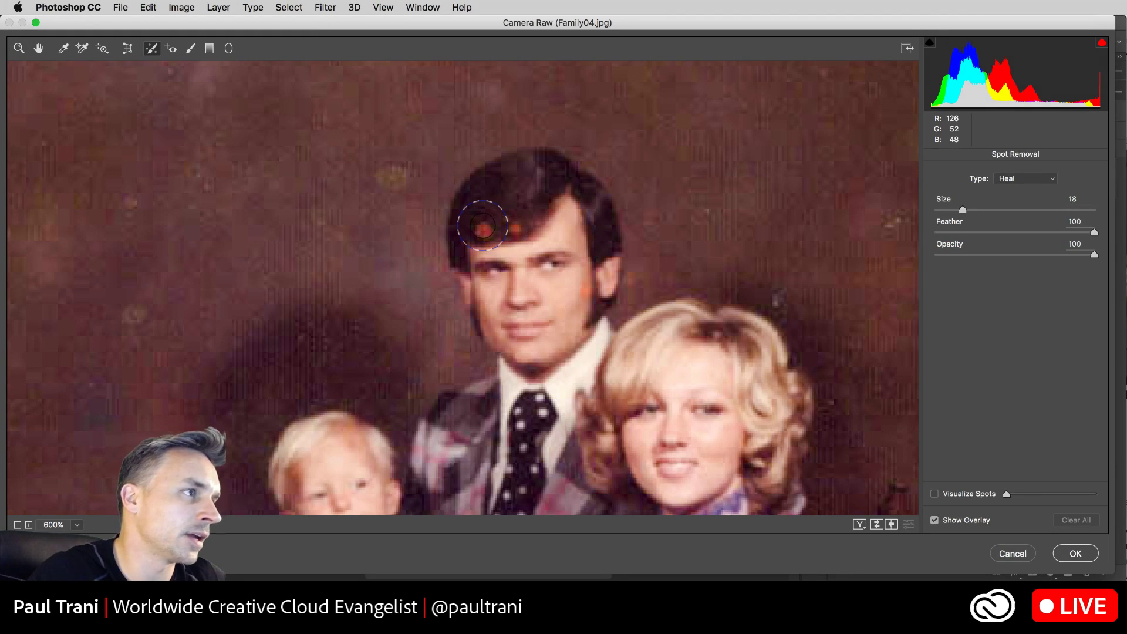
key(bracketleft)
key(bracketleft)
key(bracketleft)
key(bracketleft)
key(bracketleft)
key(bracketleft)
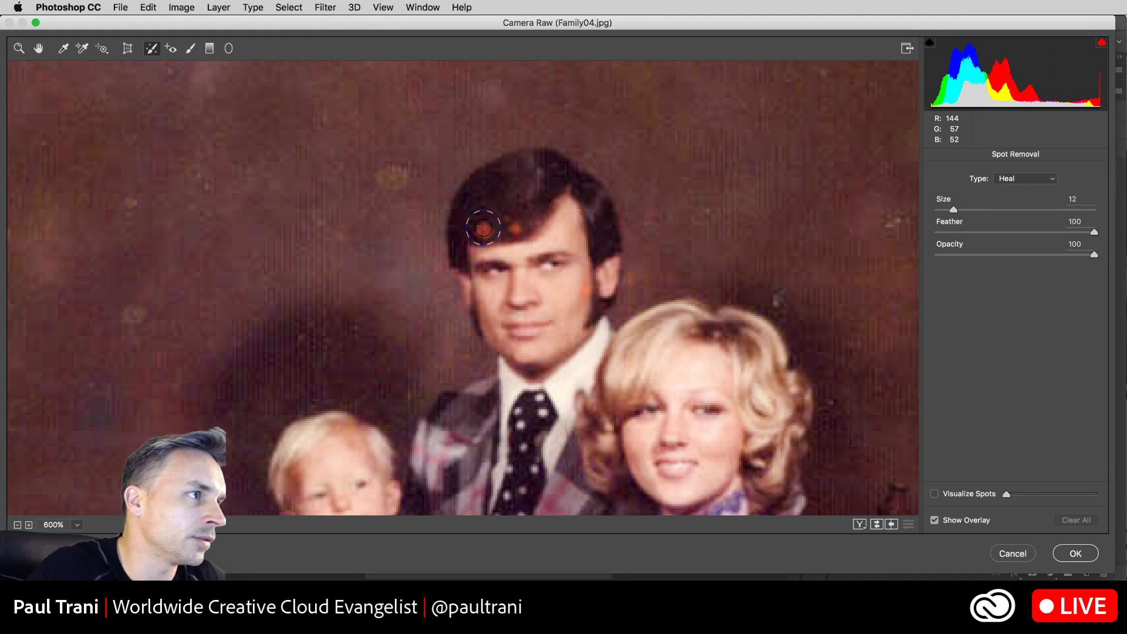
click(483, 228)
Step: Heal the second red spot on the man's hair with a size 9 brush, sampling from clean hair above his forehead
key(bracketleft)
key(bracketleft)
key(bracketleft)
click(515, 227)
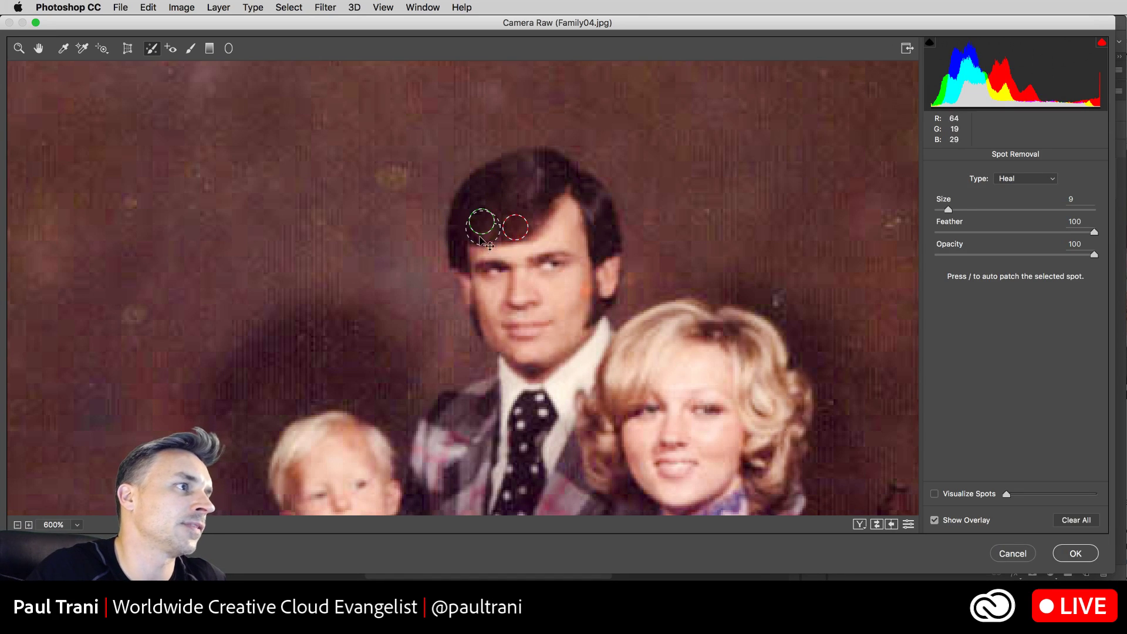
mouse_move(482, 226)
mouse_down()
mouse_move(539, 178)
mouse_move(540, 196)
mouse_up()
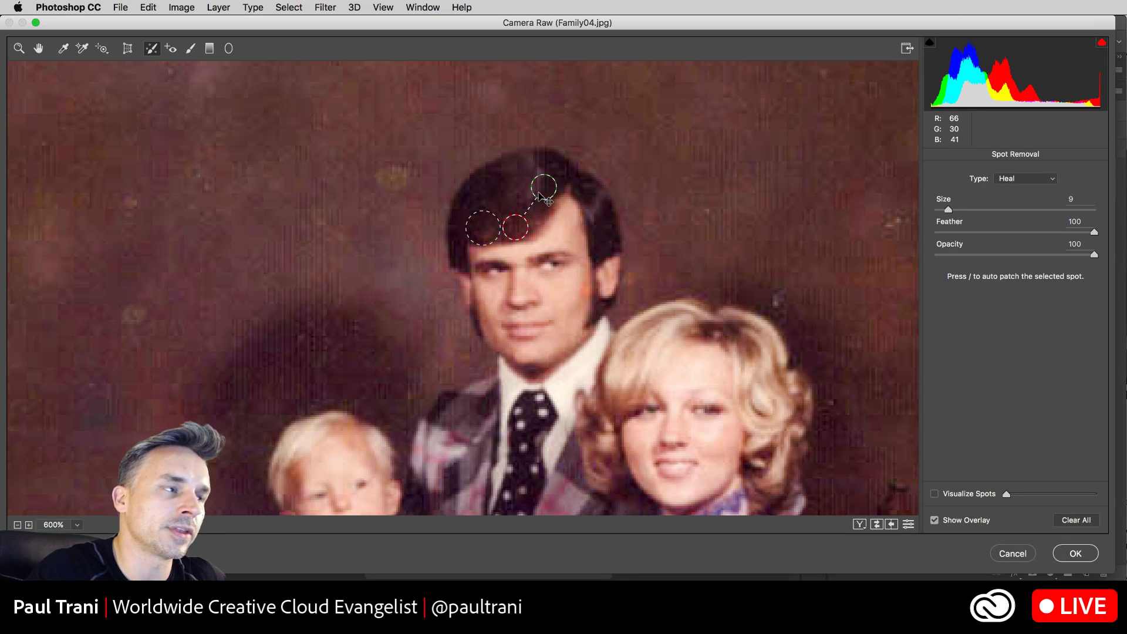
Step: Heal the yellowish blemish on the backdrop beside the man's head with a size 14 brush
key(bracketright)
key(bracketright)
key(bracketright)
key(bracketright)
key(bracketright)
click(394, 175)
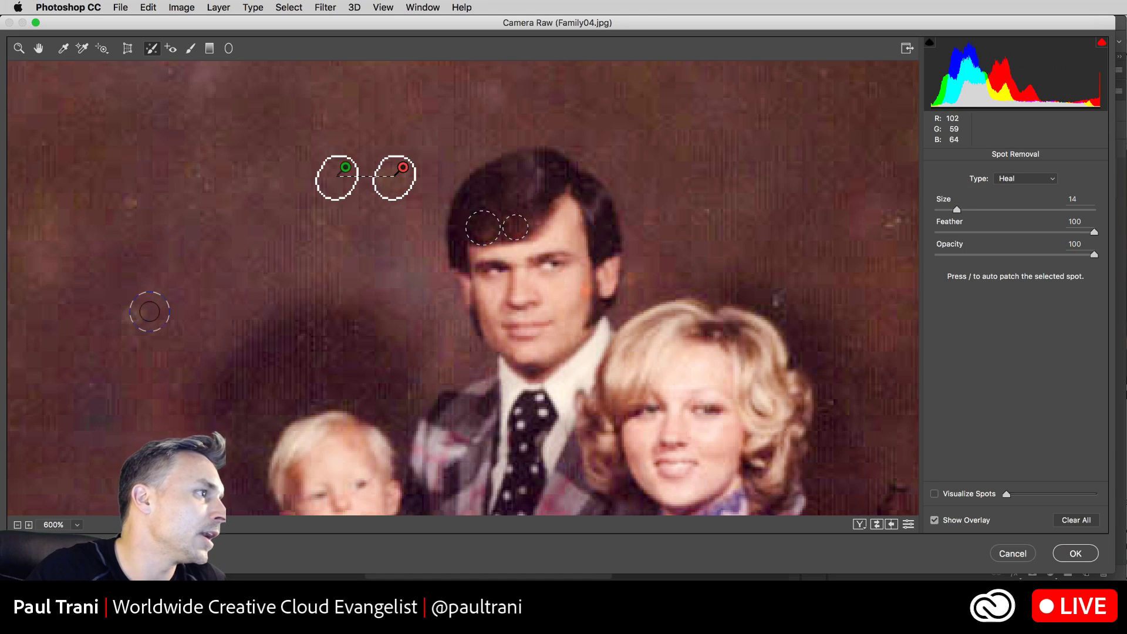
Step: Heal the spots on the dark backdrop above and beside the seated girl, including the red one
drag(222, 358, 259, 193)
mouse_move(155, 417)
mouse_down()
mouse_move(232, 340)
mouse_move(353, 96)
mouse_move(353, 108)
mouse_up()
click(385, 189)
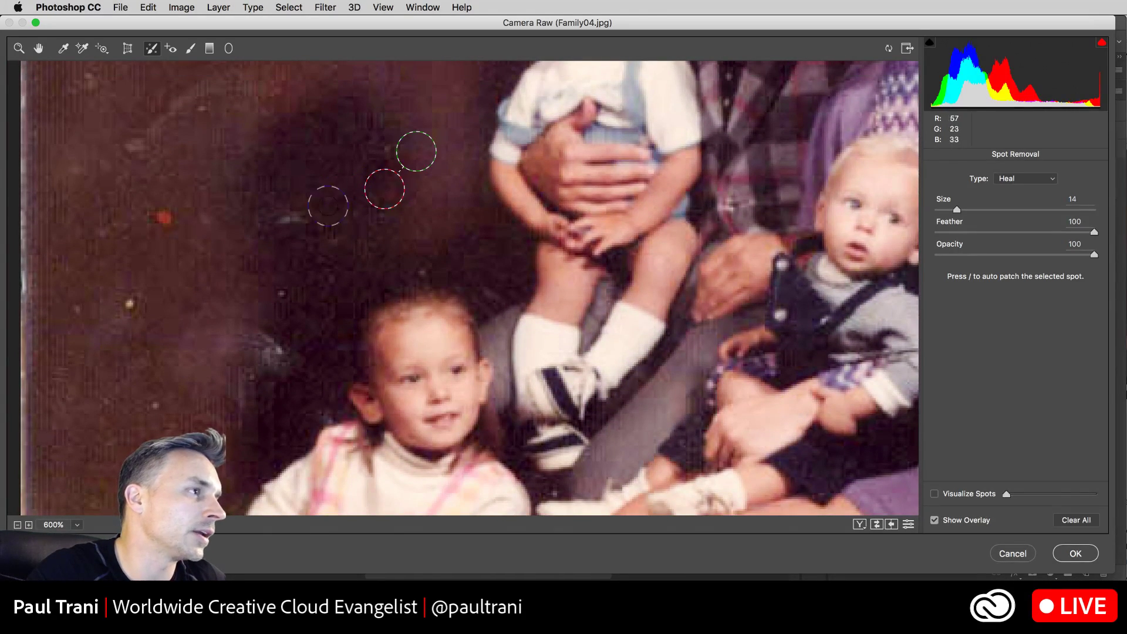
click(167, 217)
click(123, 302)
Step: Heal the pale scuffs on the backdrop beside the girl's wicker chair, sampling the lower one from clean backdrop above
drag(186, 373, 258, 98)
drag(166, 364, 251, 157)
mouse_move(90, 386)
mouse_down()
mouse_move(113, 357)
mouse_move(137, 356)
mouse_move(131, 391)
mouse_move(99, 395)
mouse_move(88, 370)
mouse_move(141, 364)
mouse_up()
mouse_move(104, 279)
mouse_down()
mouse_move(143, 141)
mouse_move(179, 183)
mouse_up()
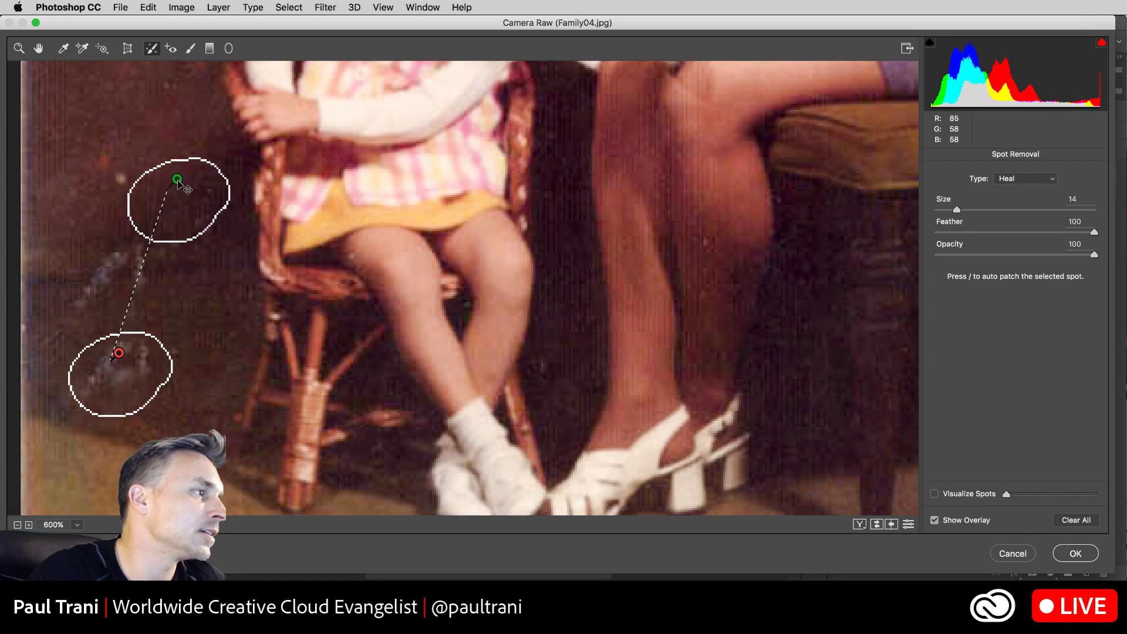
mouse_move(119, 260)
mouse_down()
mouse_move(74, 310)
mouse_move(104, 261)
mouse_move(126, 258)
mouse_move(147, 287)
mouse_move(109, 298)
mouse_up()
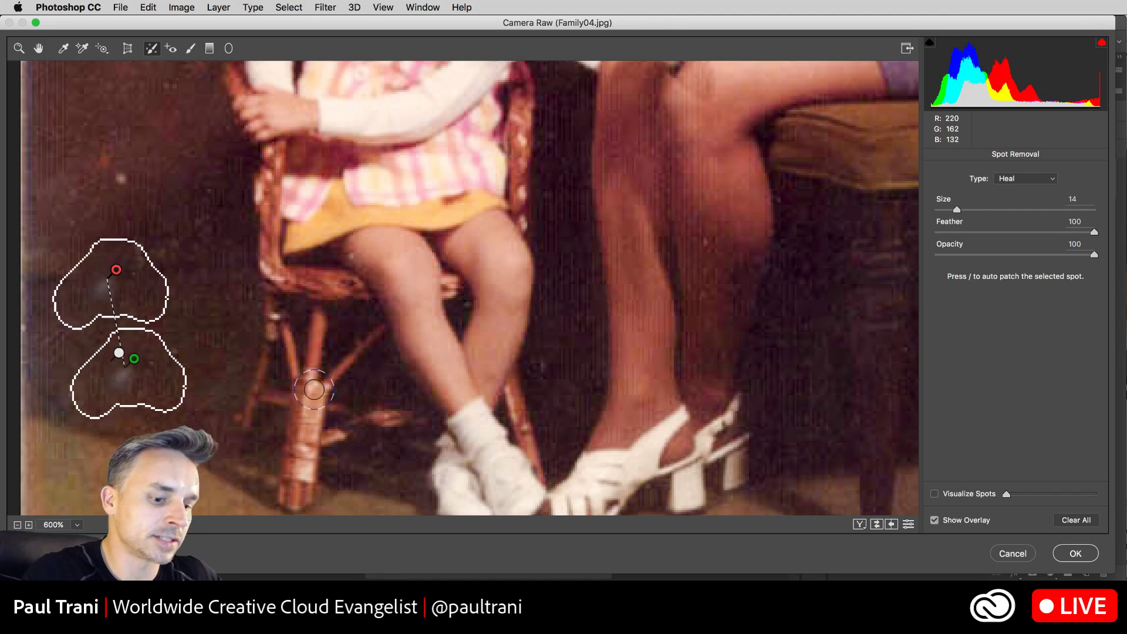
Step: Examine the healed photo with and without the spot overlays by switching between Spot Removal and the Radial Filter
key(super+minus)
key(super+minus)
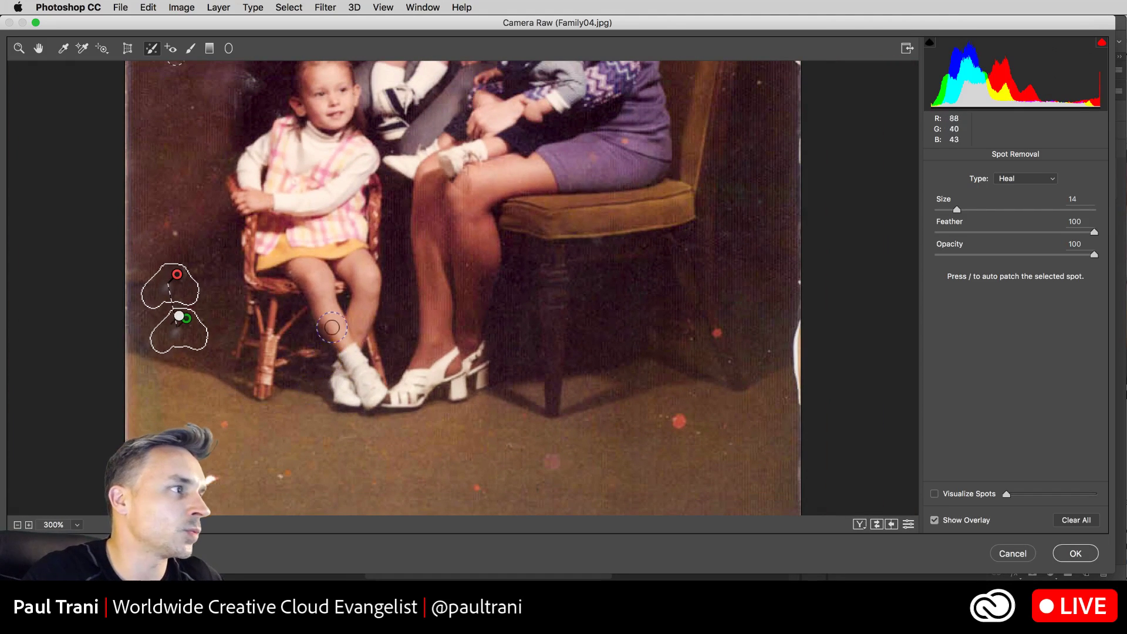
scroll(328, 317, up, 10)
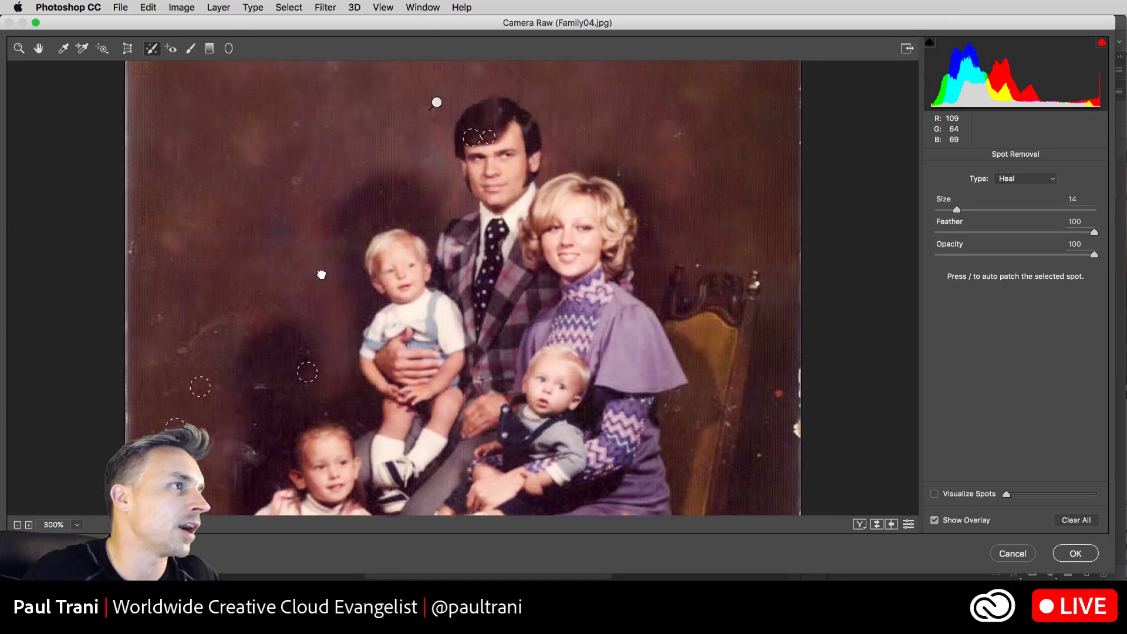
scroll(321, 274, up, 1)
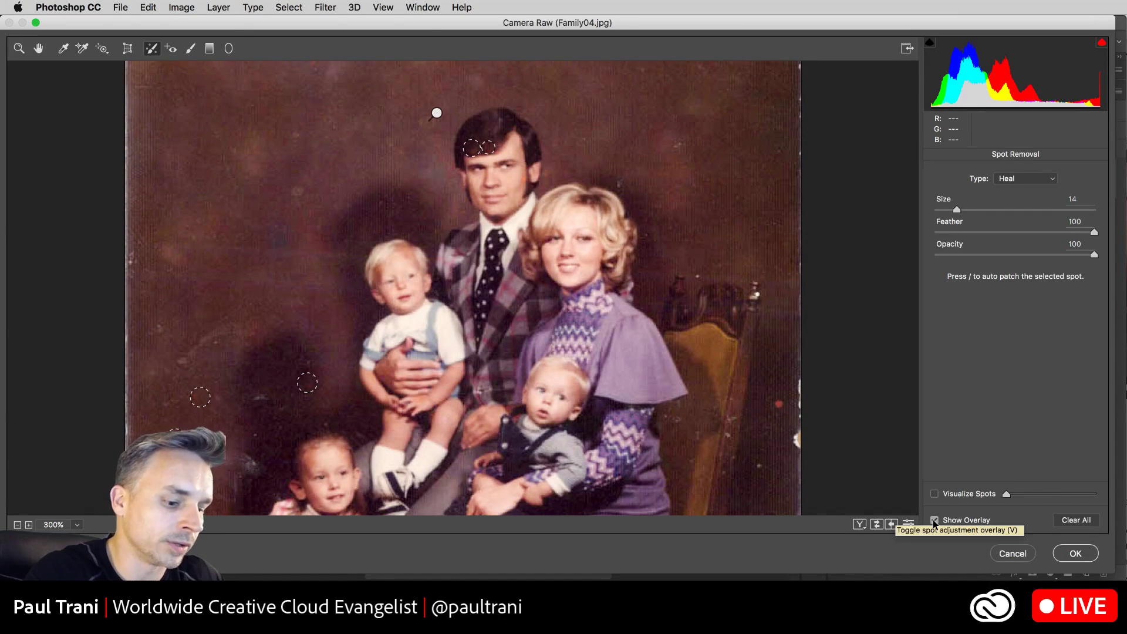
key(j)
key(b)
key(j)
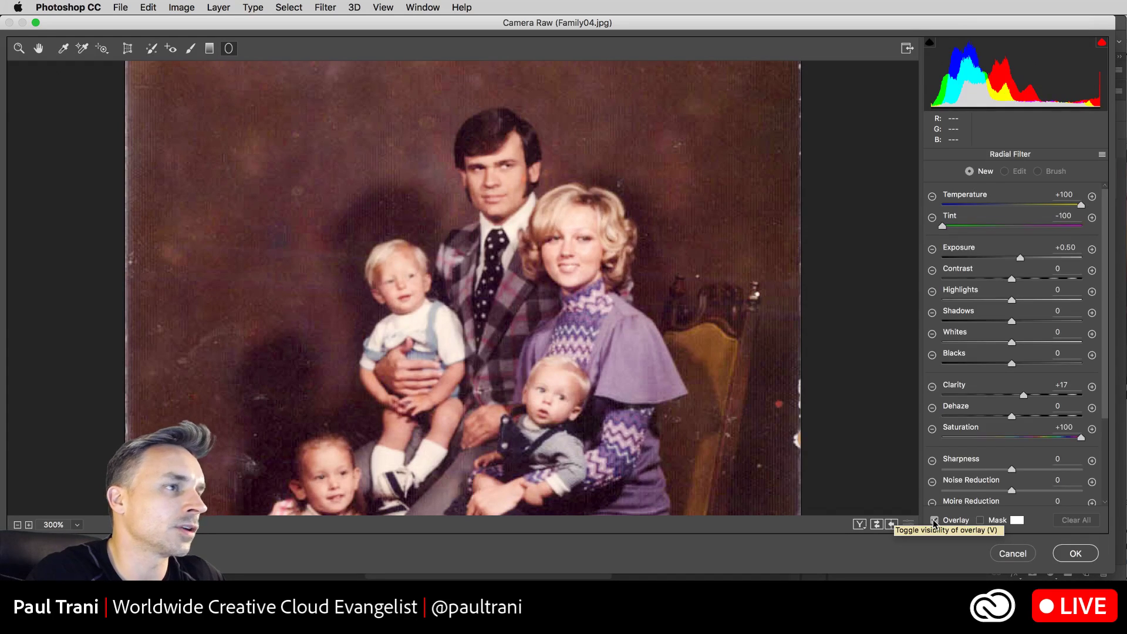
key(b)
key(j)
key(b)
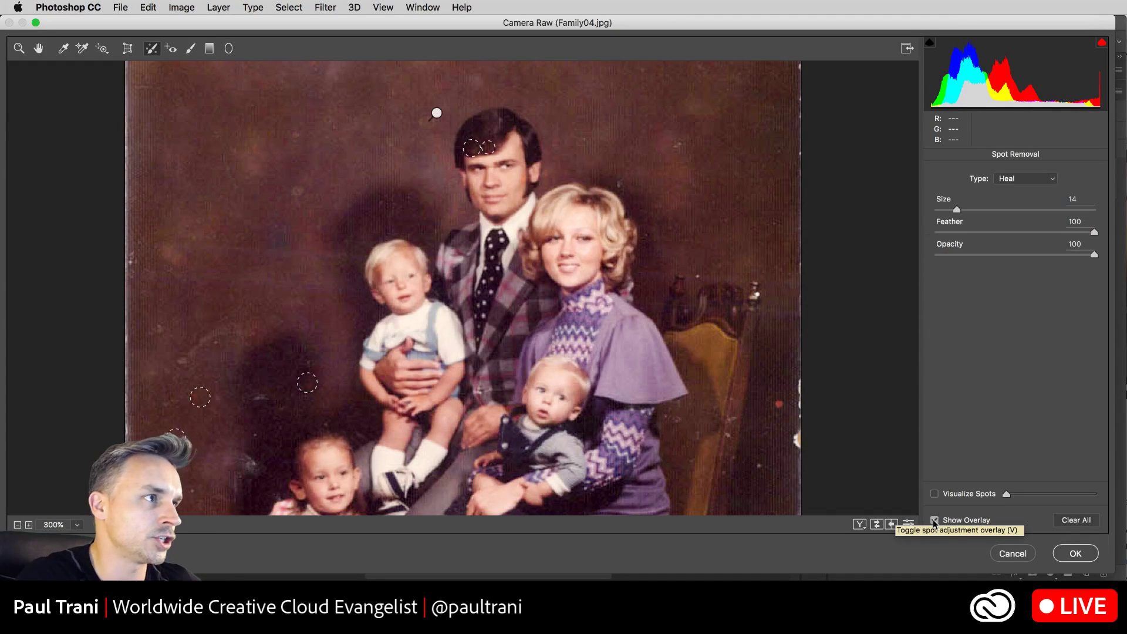
key(j)
key(j)
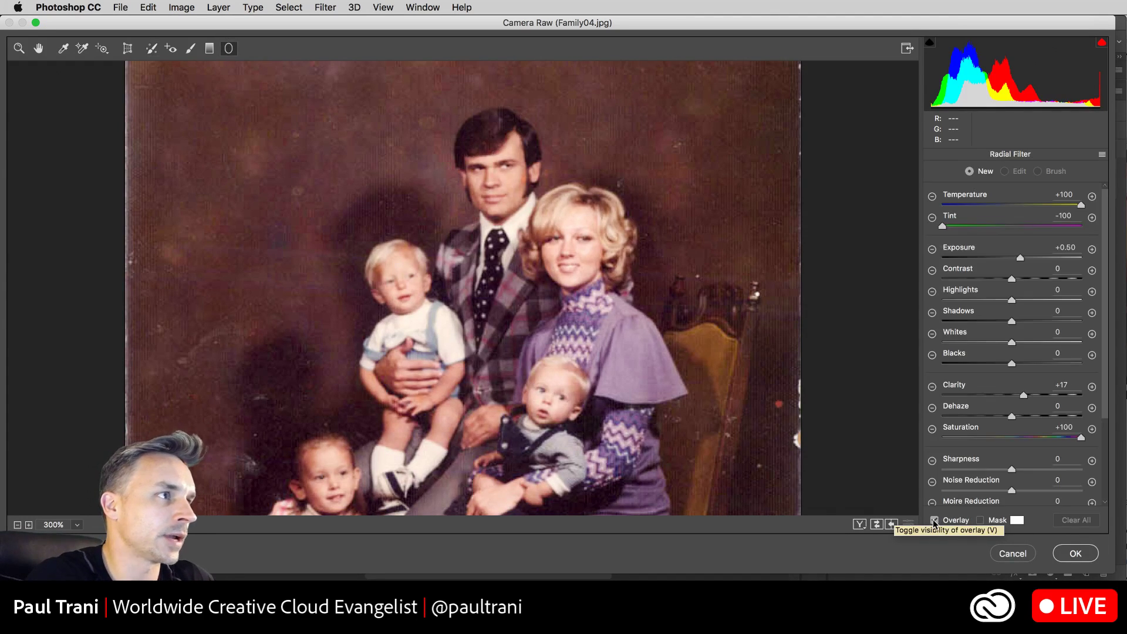
key(b)
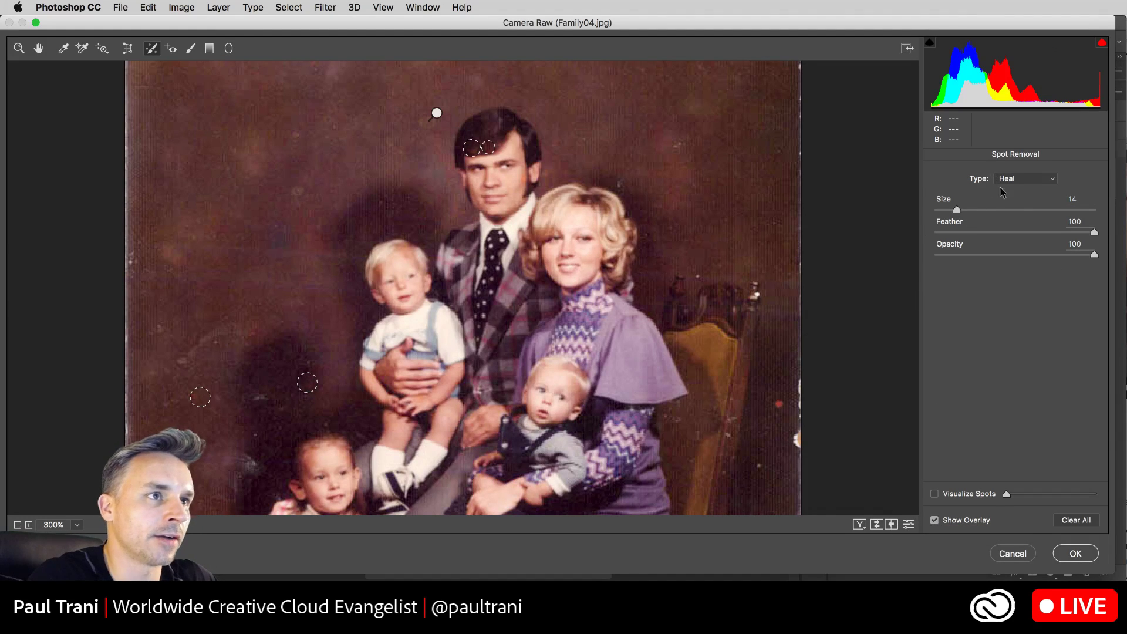
Step: Apply the Camera Raw edits, reveal the upper Layer 0's smart filters, and toggle the Camera Raw Filter's visibility off and on
click(1074, 552)
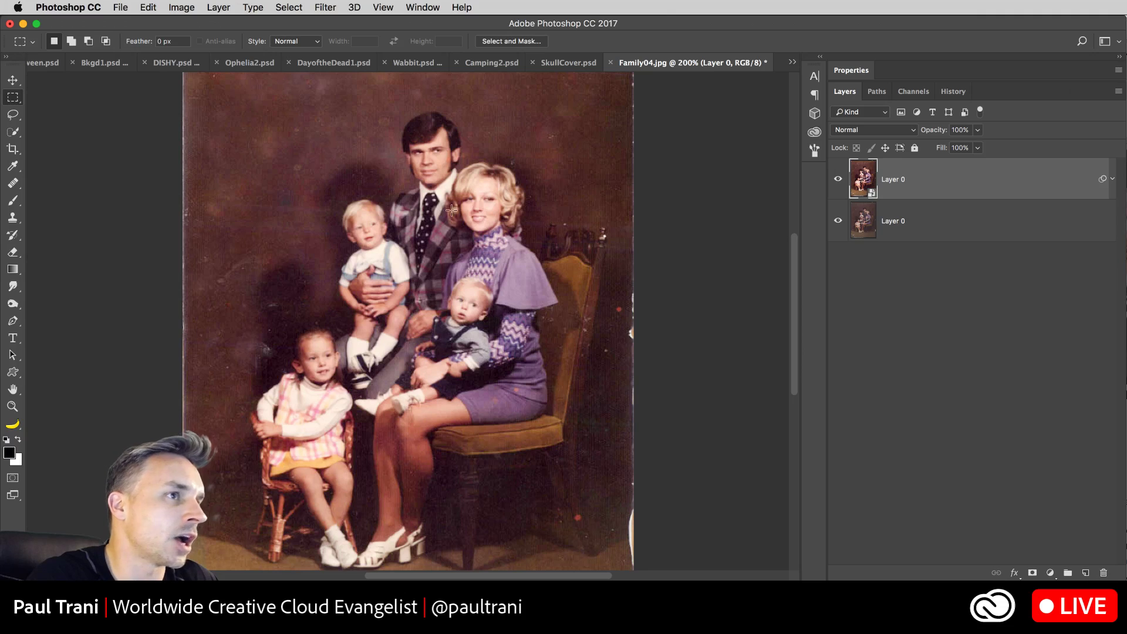
click(14, 217)
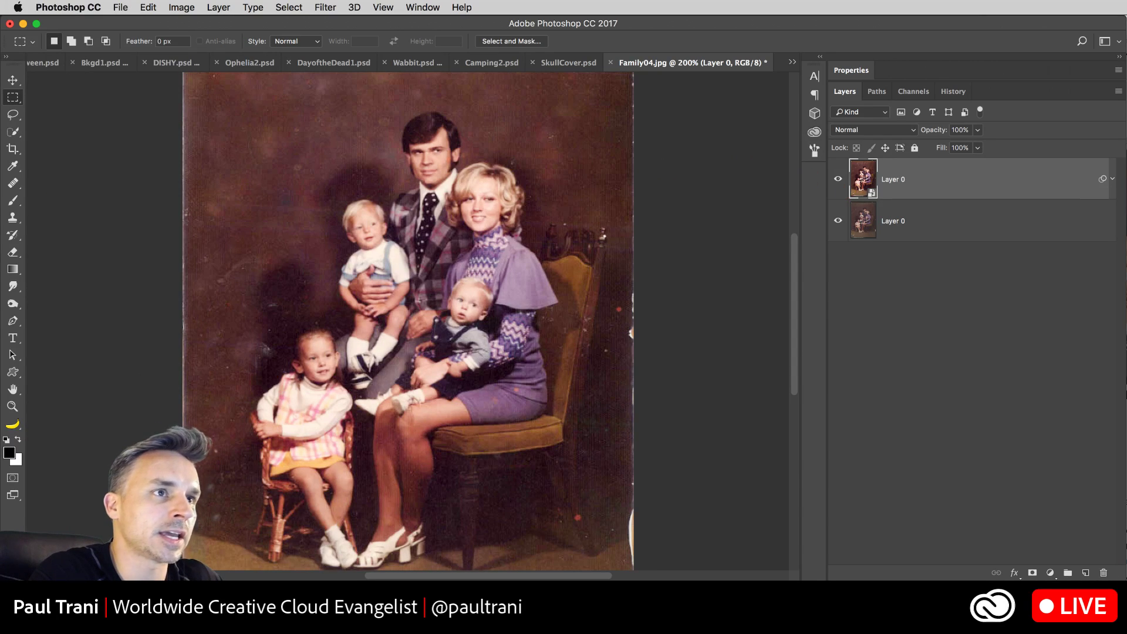
click(1113, 180)
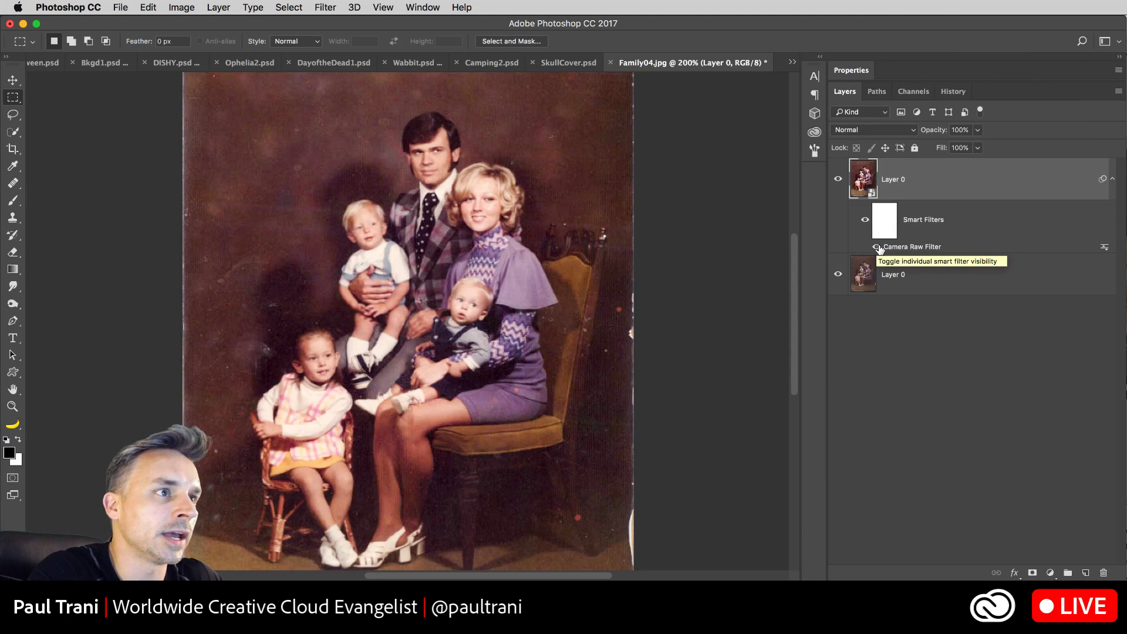
click(879, 247)
click(878, 247)
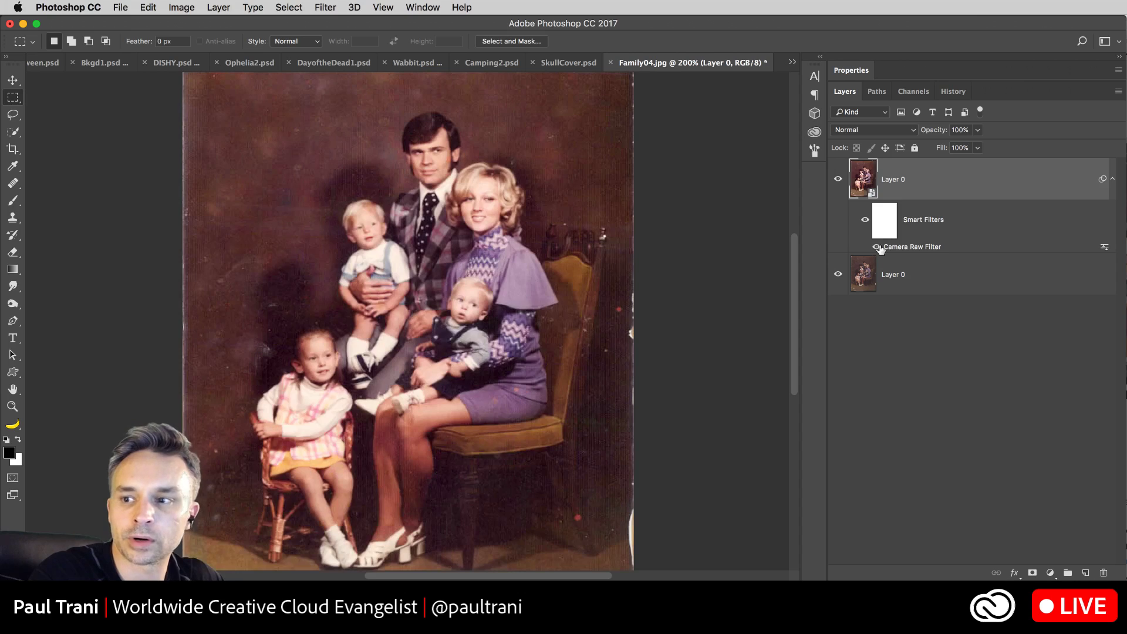
Step: Add the text FAMILY with the Type tool on the dark backdrop beside the boy in white
key(super+equal)
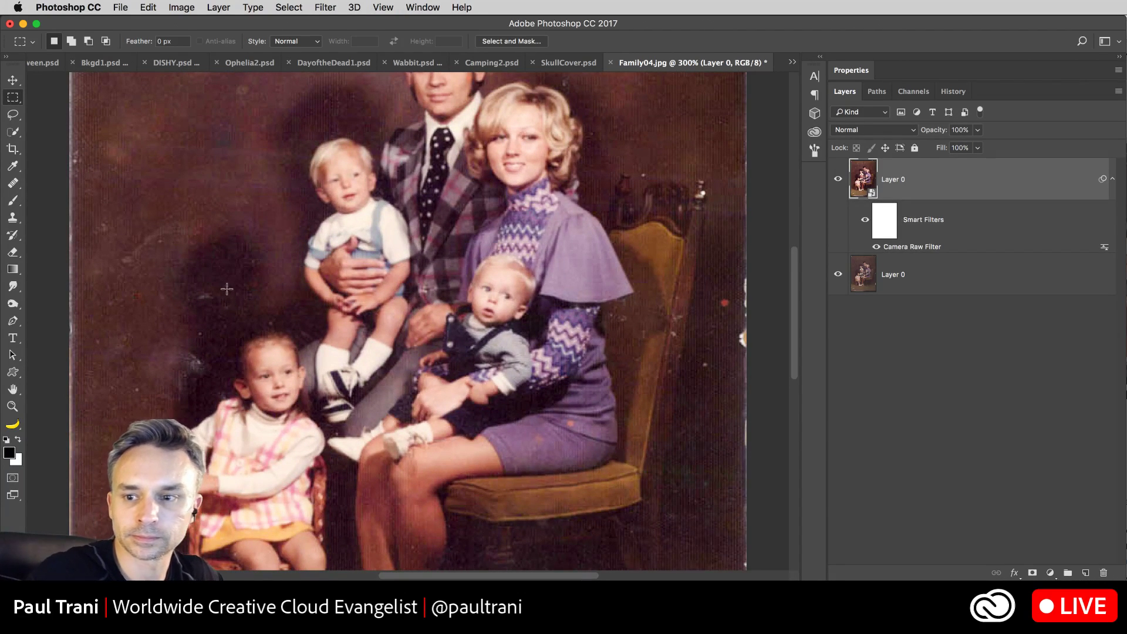
scroll(376, 247, up, 3)
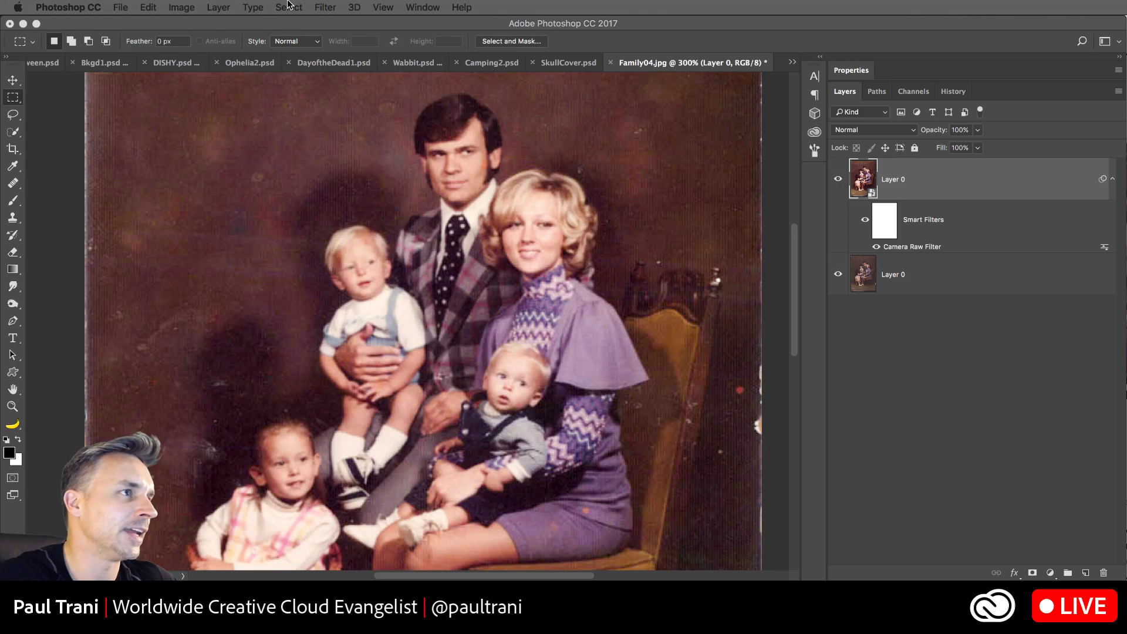
click(435, 218)
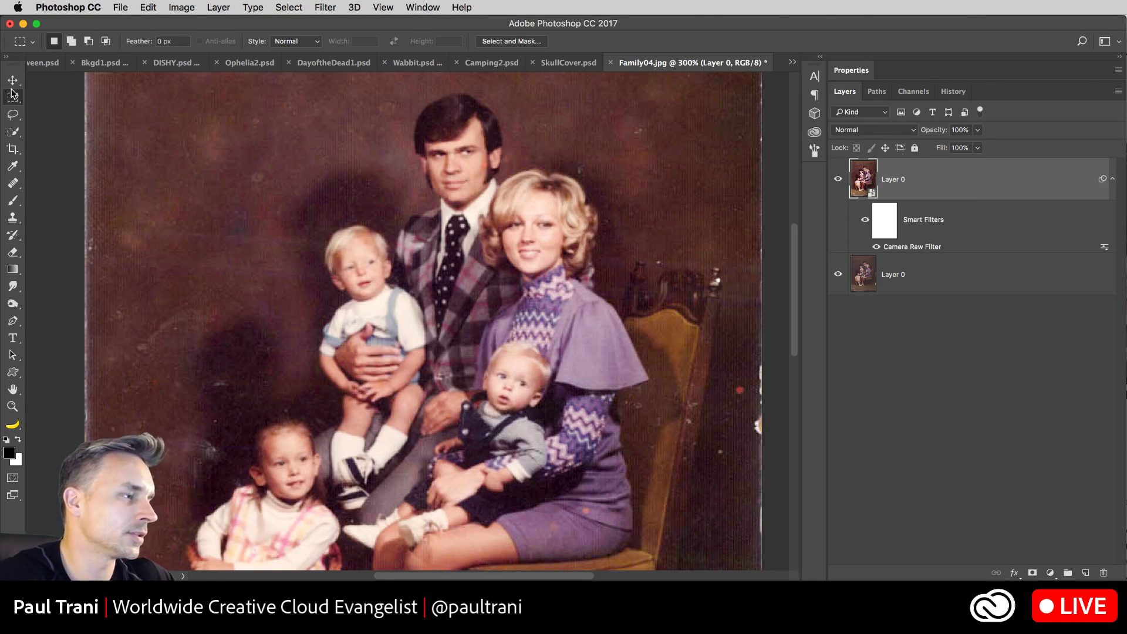
click(12, 338)
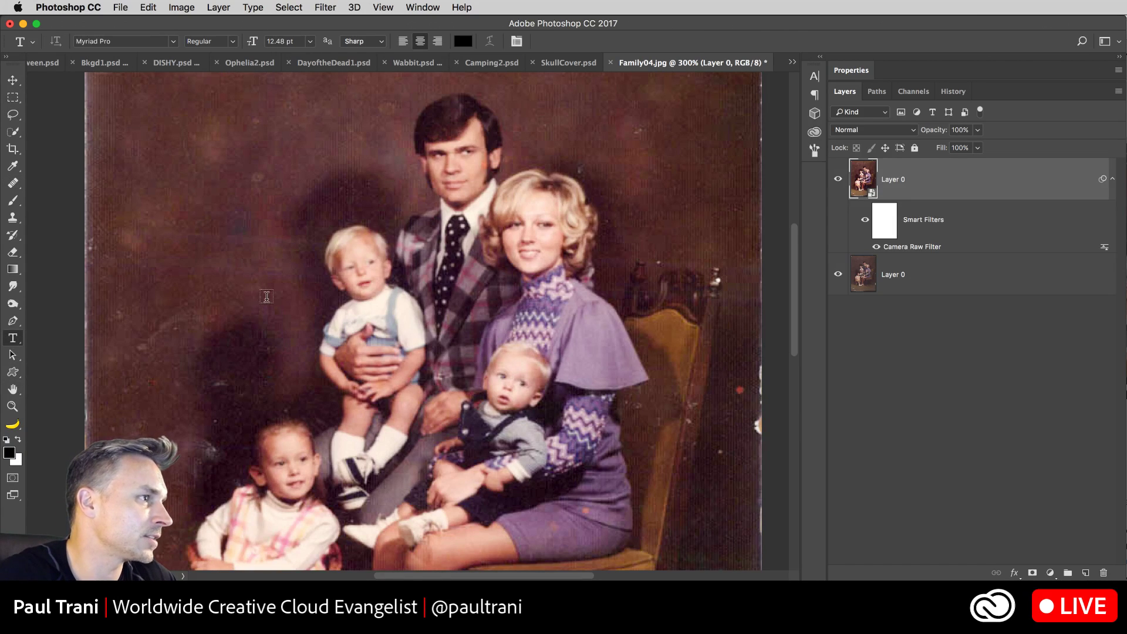
click(242, 293)
text(FAMILY)
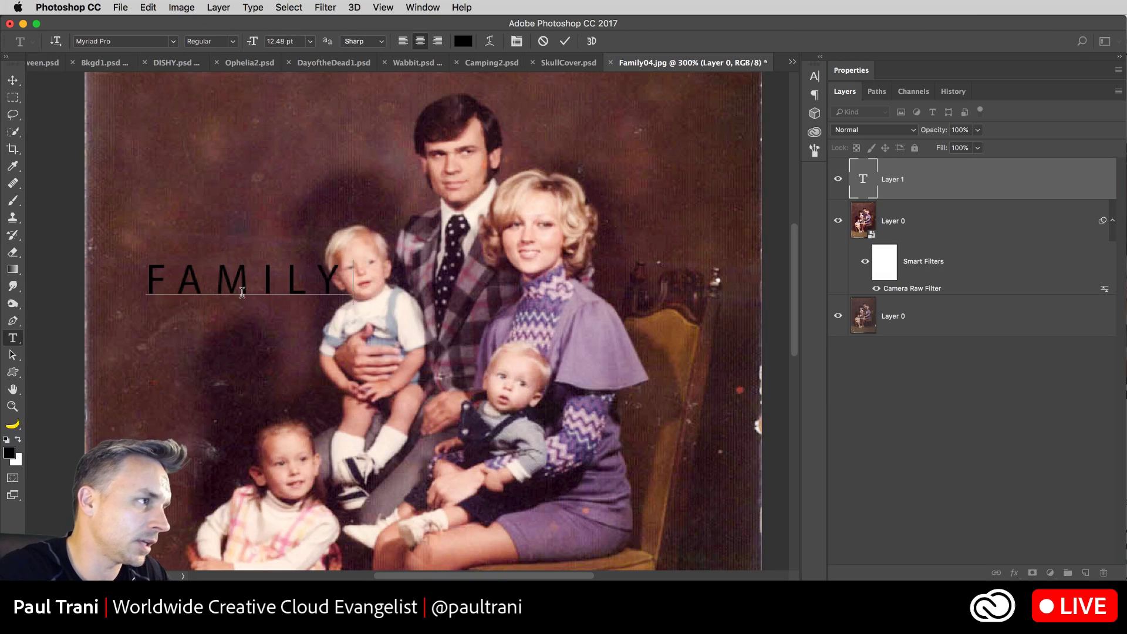
Step: Show the character settings and set the FAMILY text's font to Lust Script Display
double_click(242, 291)
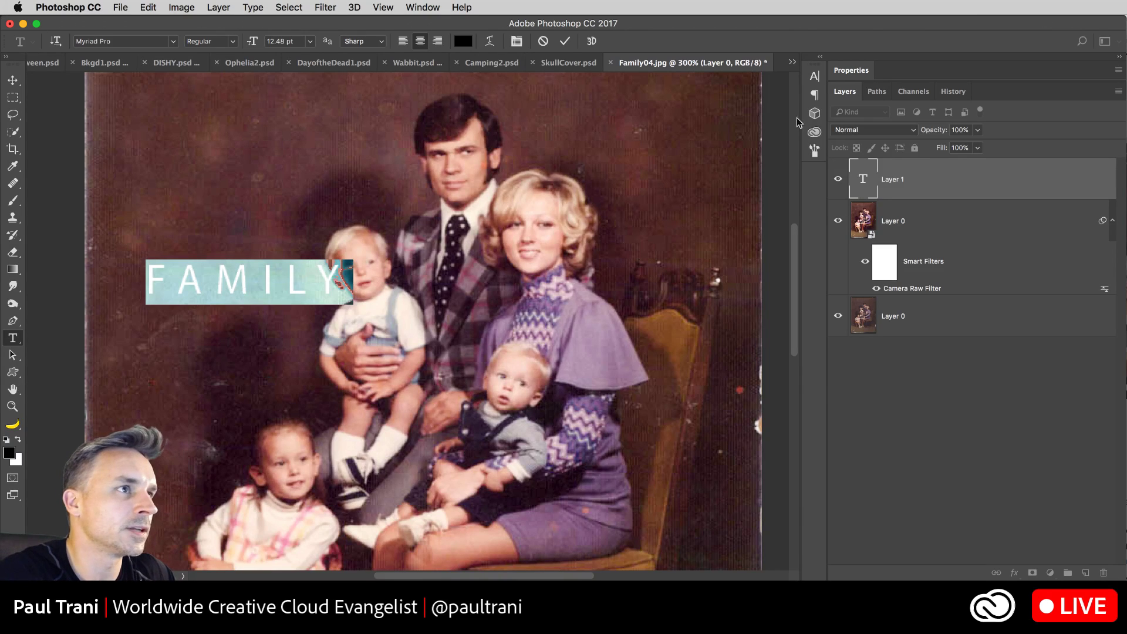
click(821, 57)
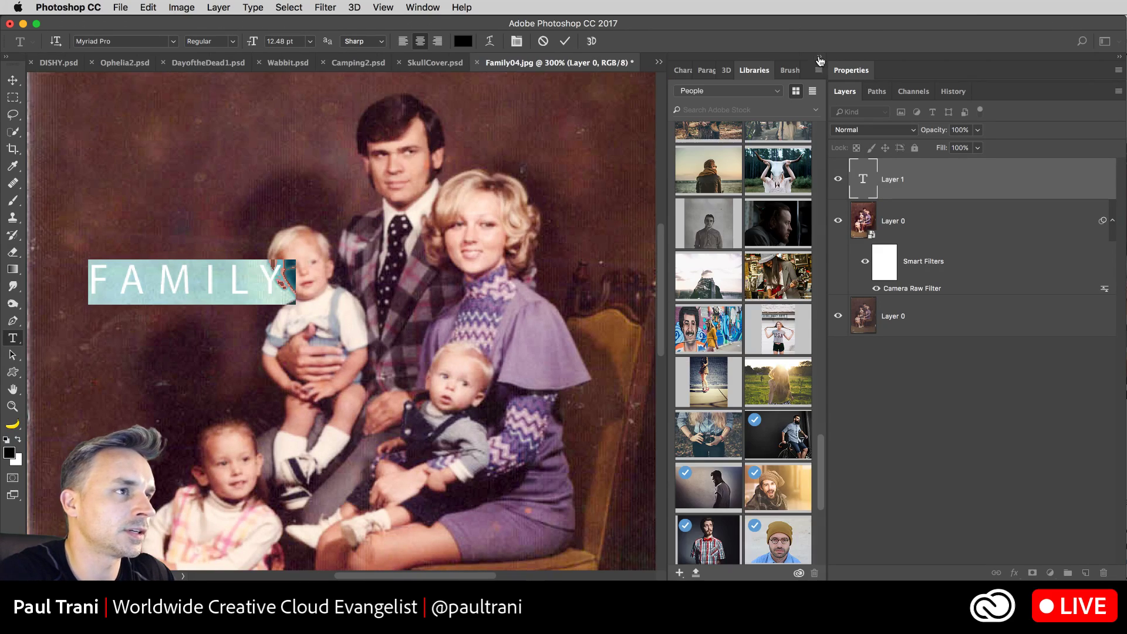
click(681, 70)
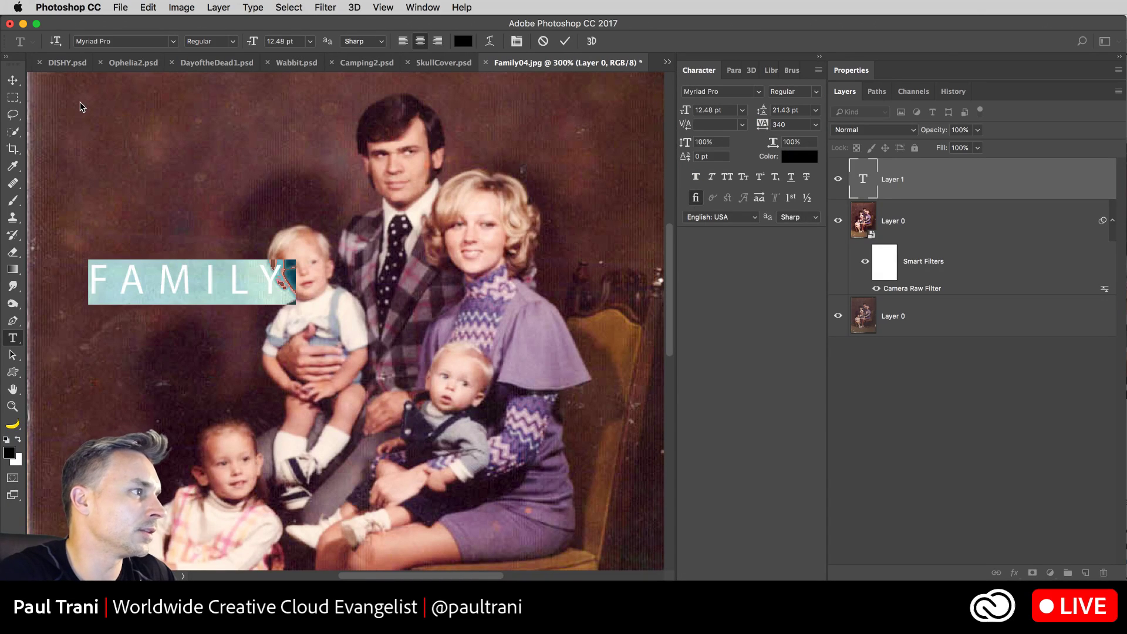
click(115, 40)
text(LUST)
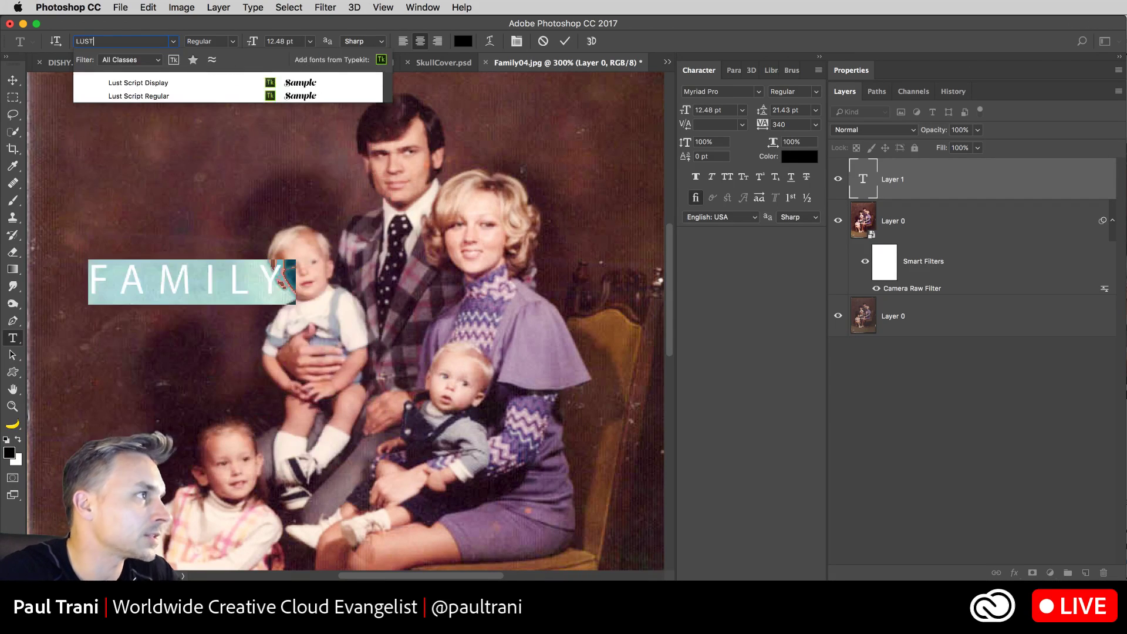
key(Down)
key(Return)
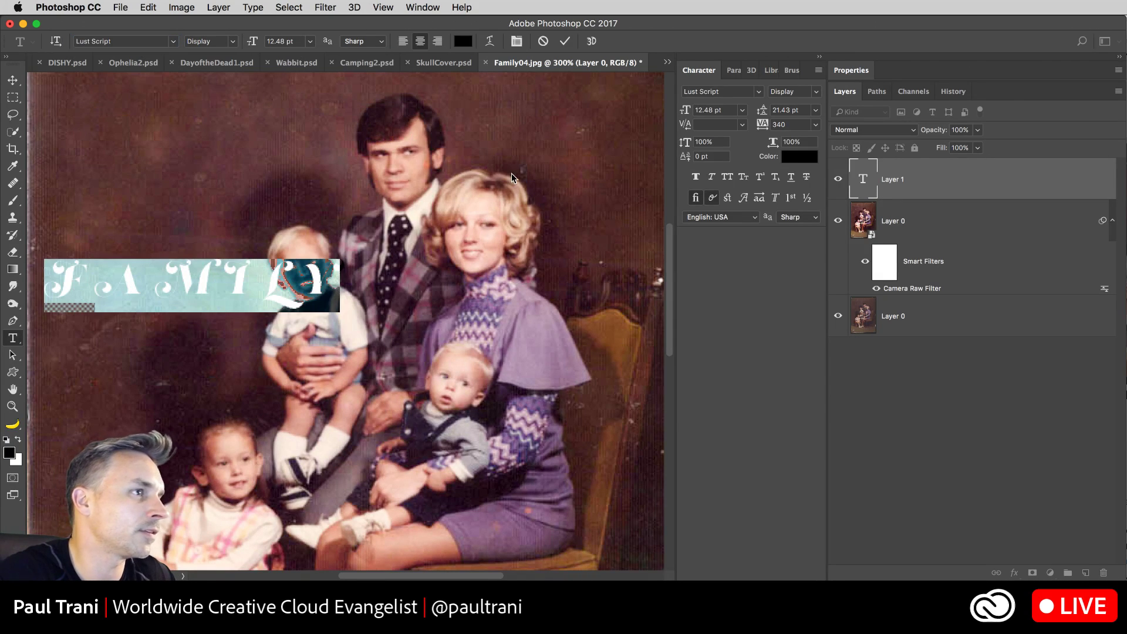
Step: Replace the text with "Family" in mixed case and select all of it
text(Fami)
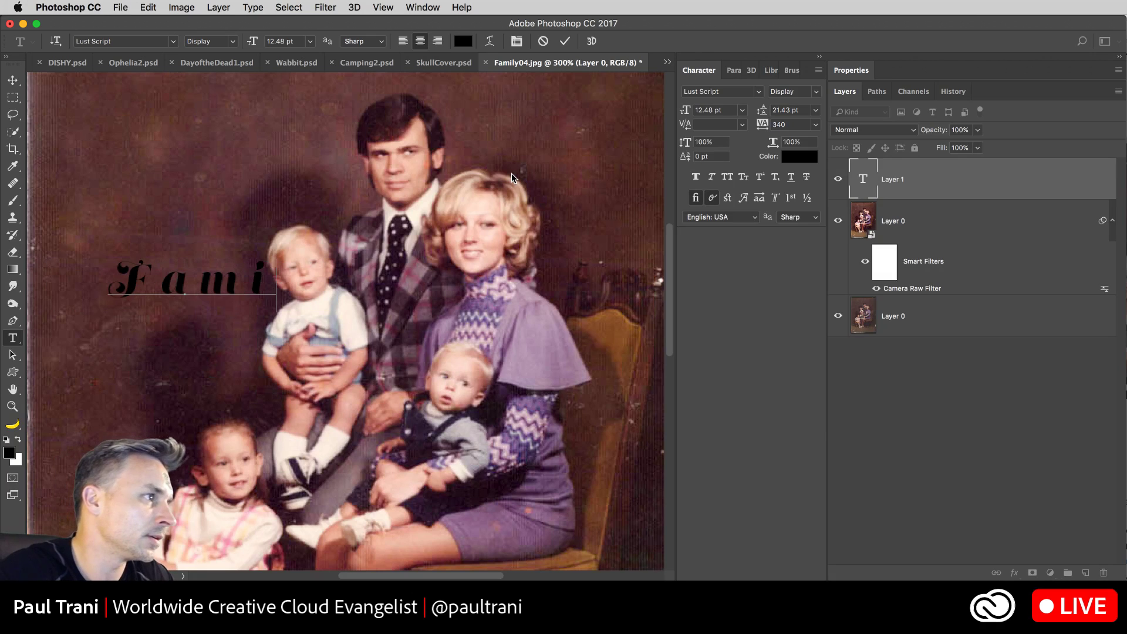
text(ly)
key(super+a)
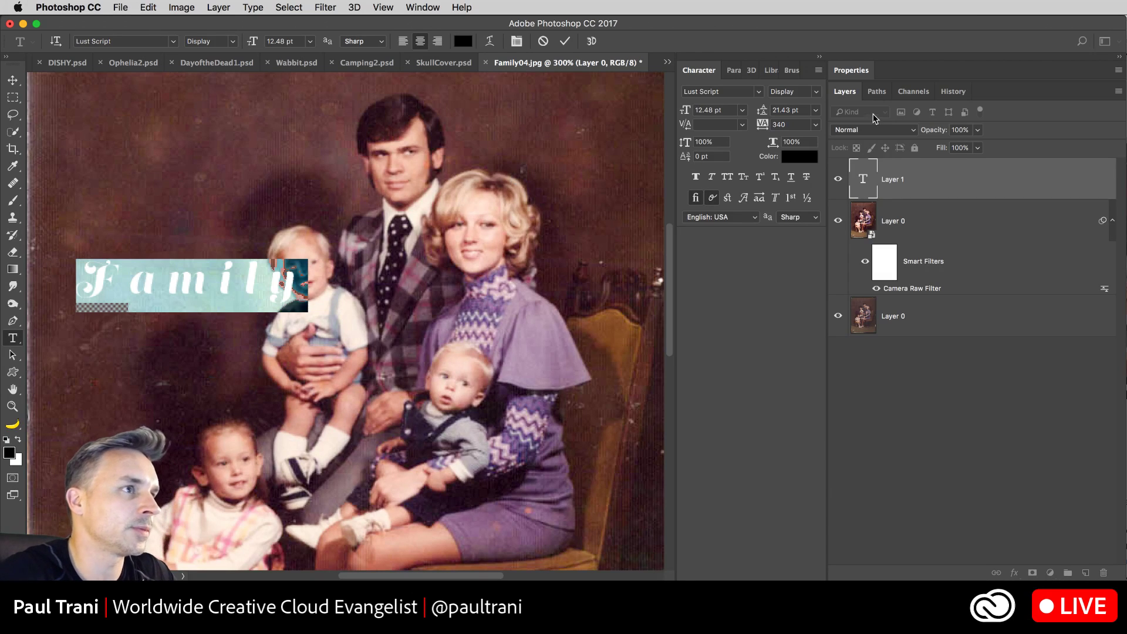
Step: Change the selected Family text's colour to the near-white fffbfb
click(815, 165)
click(853, 205)
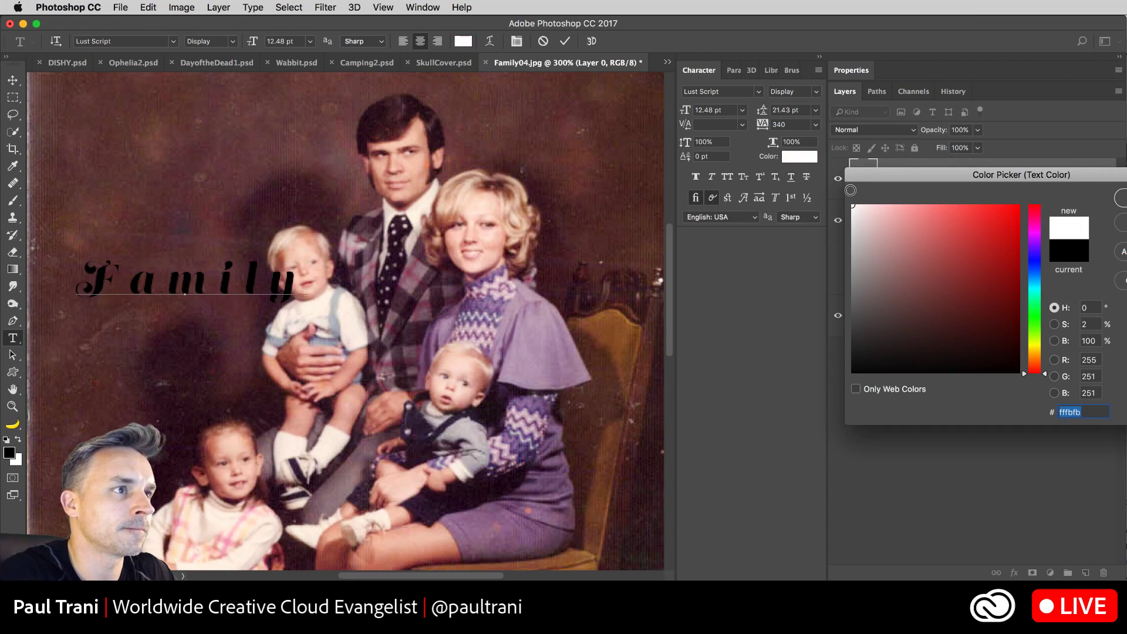
key(Return)
Step: Enlarge the Family text to 39.48 pt and set its tracking to 0
drag(253, 41, 269, 42)
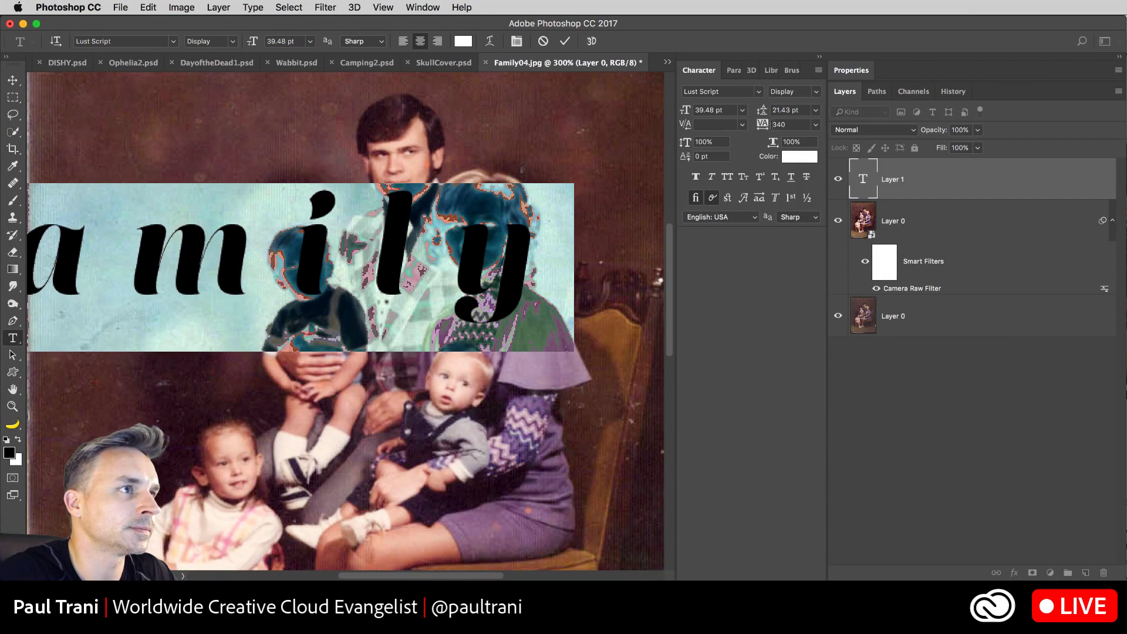
double_click(796, 125)
text(0)
key(Return)
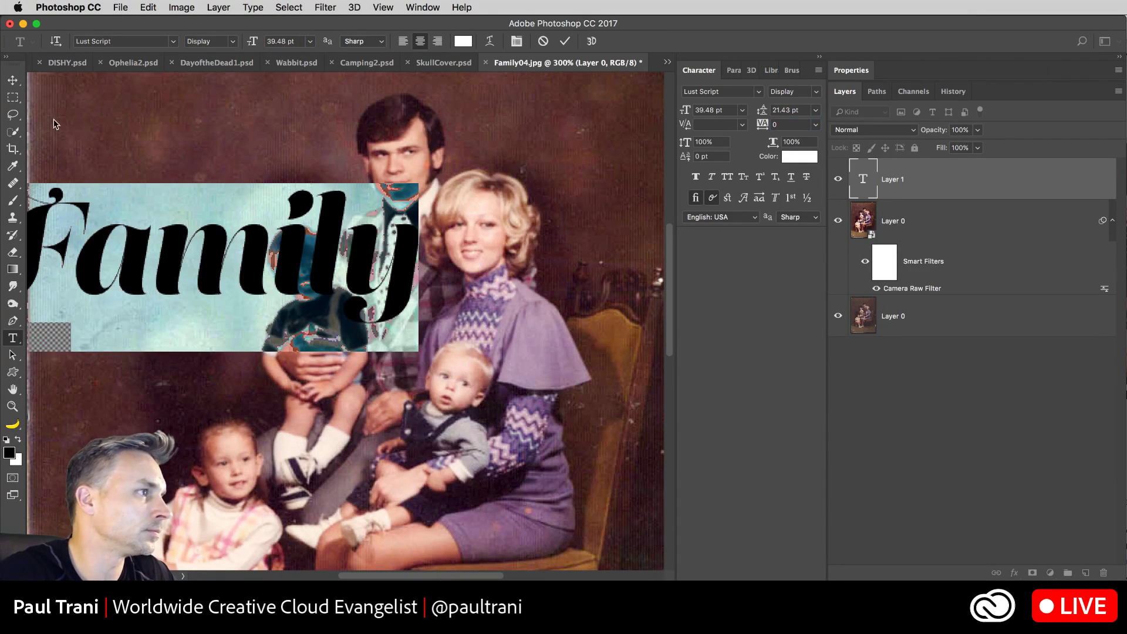
Step: Move the Family text up onto the dark backdrop above the father's head
click(13, 80)
drag(207, 270, 308, 296)
key(super+minus)
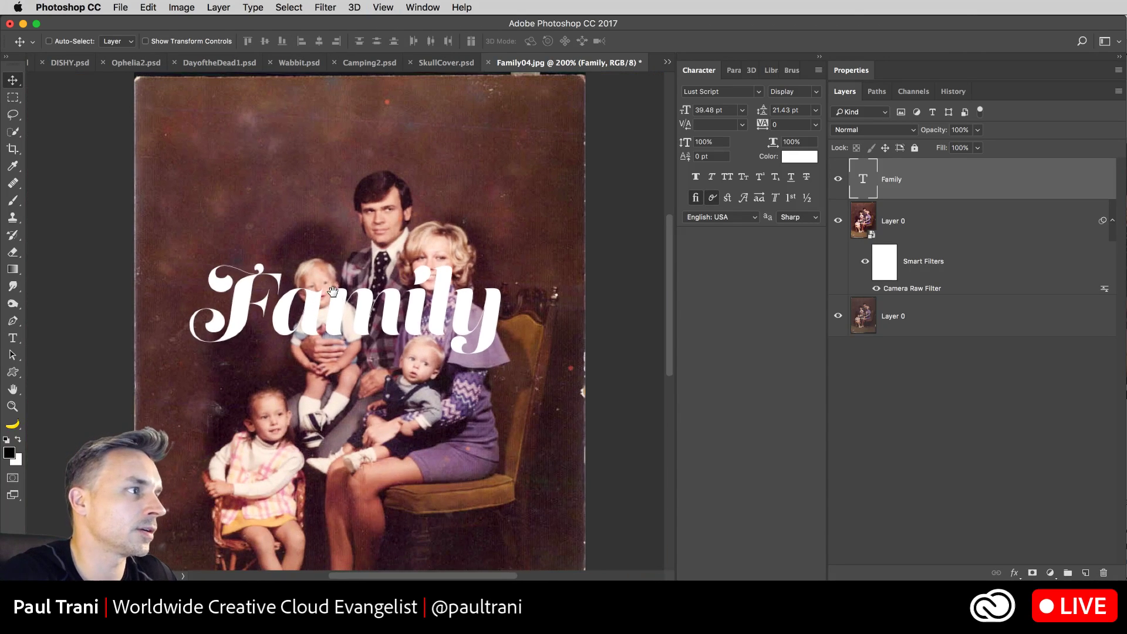
drag(331, 288, 333, 280)
drag(312, 320, 317, 165)
key(super+equal)
scroll(470, 264, up, 5)
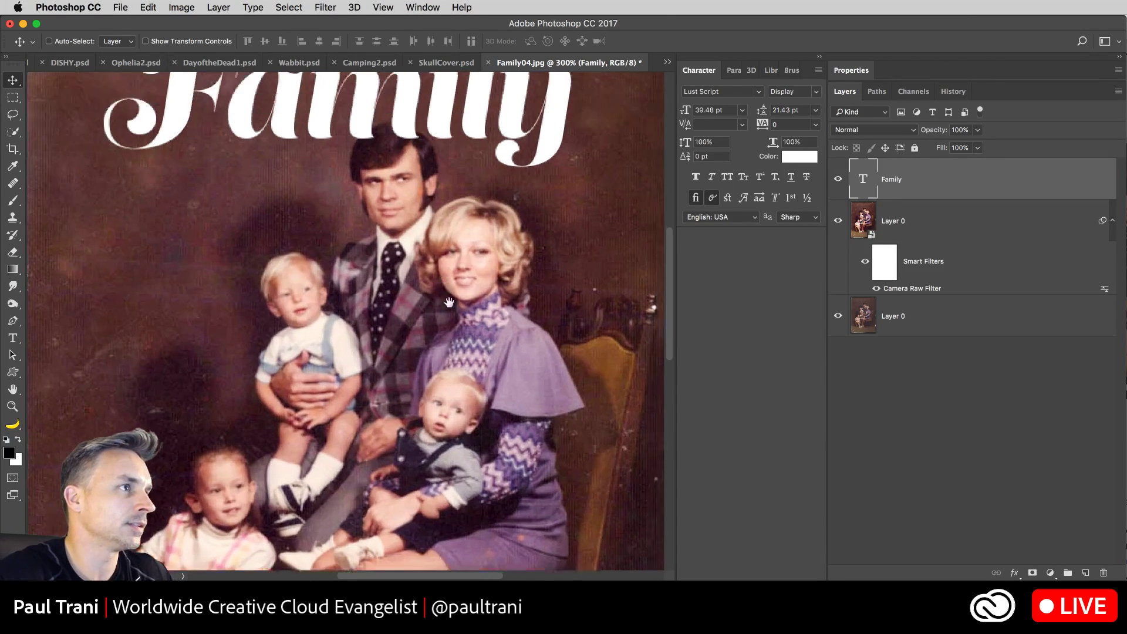
Step: Scale the Family text up to 48.88 pt so it spans most of the photo's width
key(super+t)
drag(91, 308, 68, 337)
key(Return)
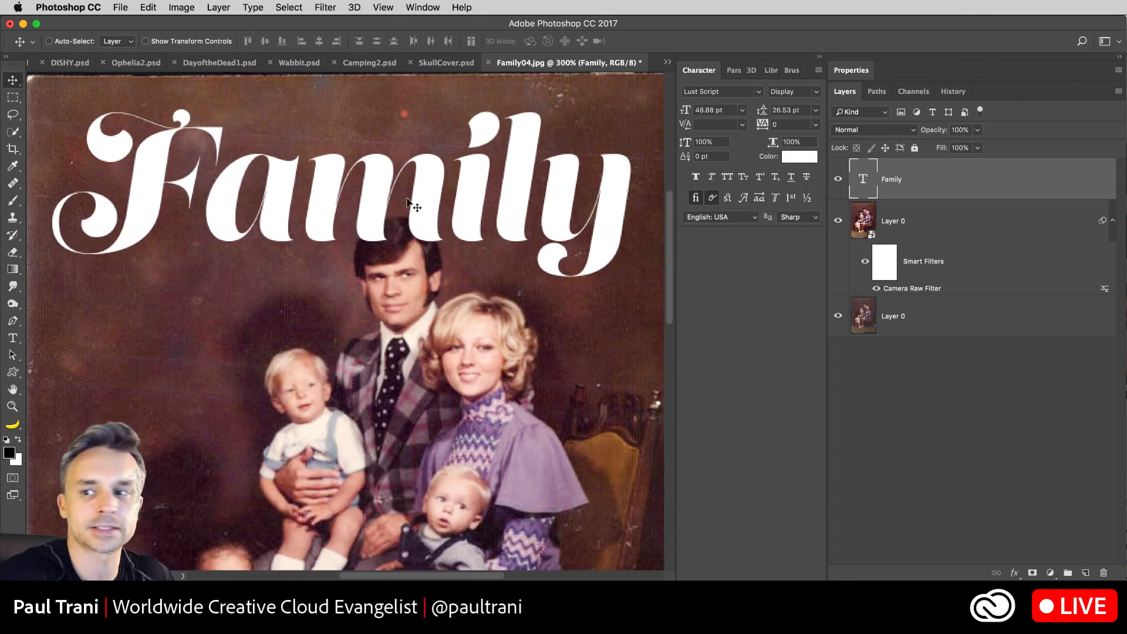
Step: Swap the y for the alternate glyph with a long swash under the word, and the a for the one with a descending tail
click(12, 341)
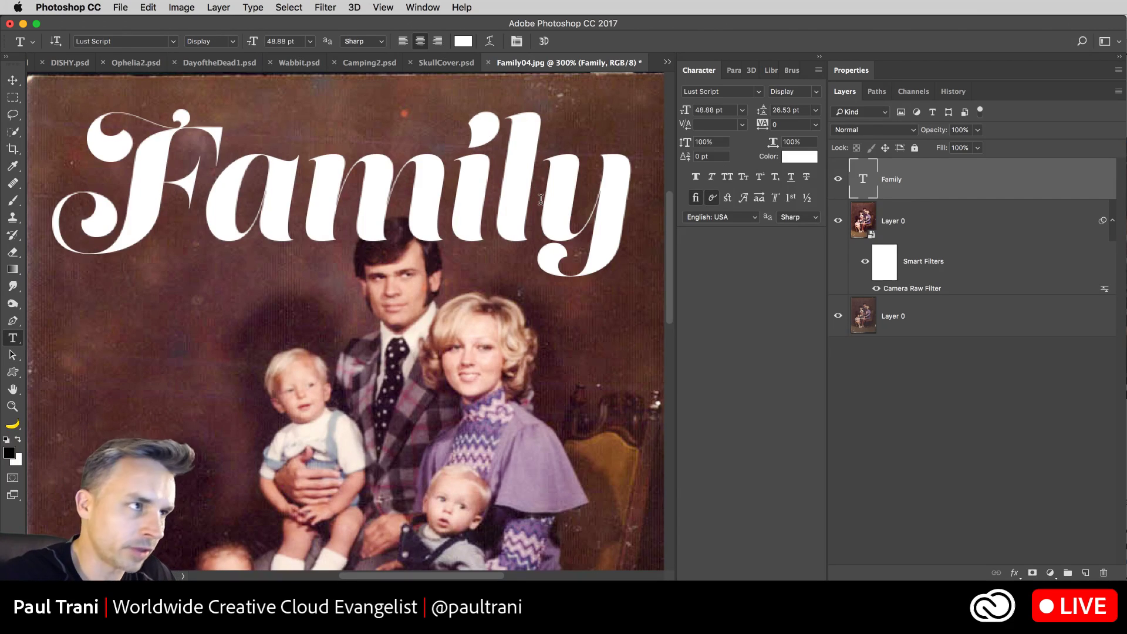
drag(541, 198, 628, 199)
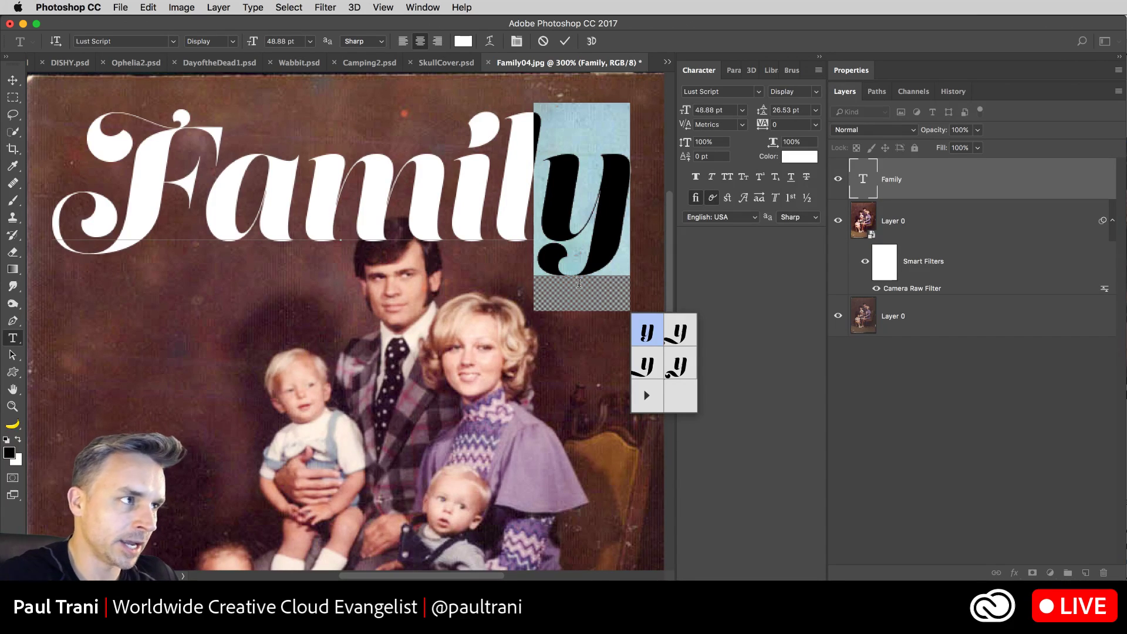
click(649, 367)
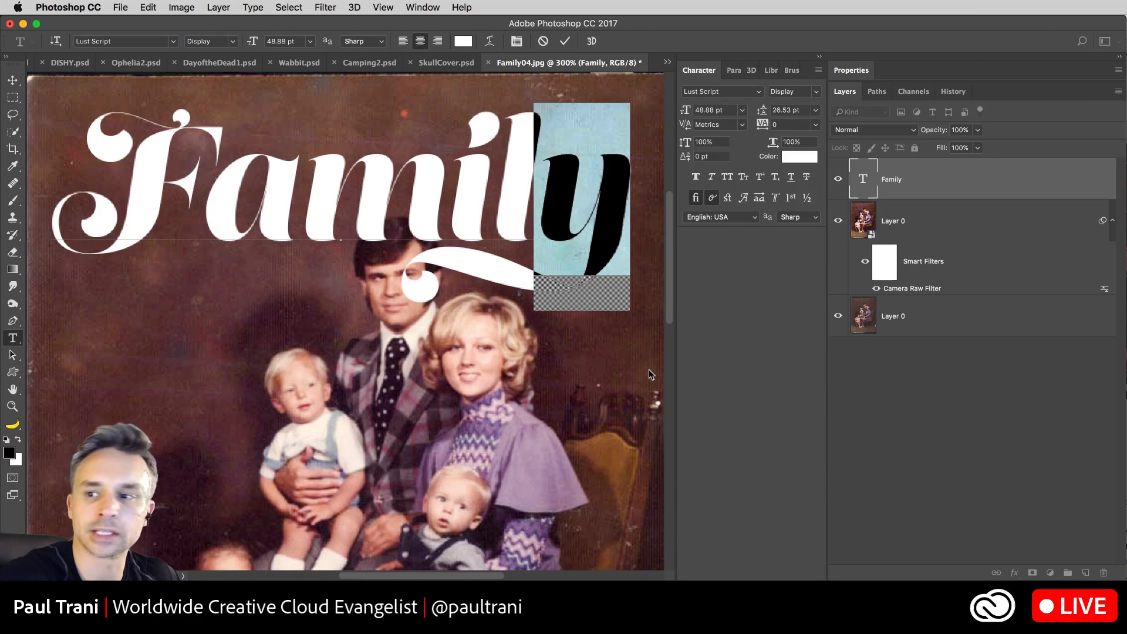
drag(293, 191, 243, 189)
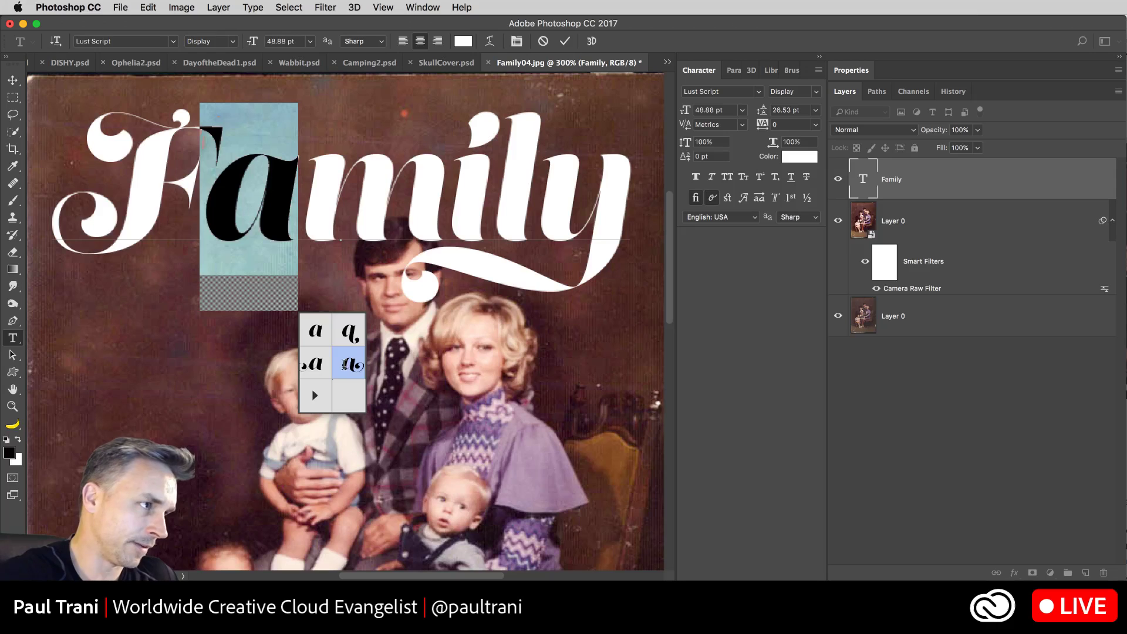
click(350, 330)
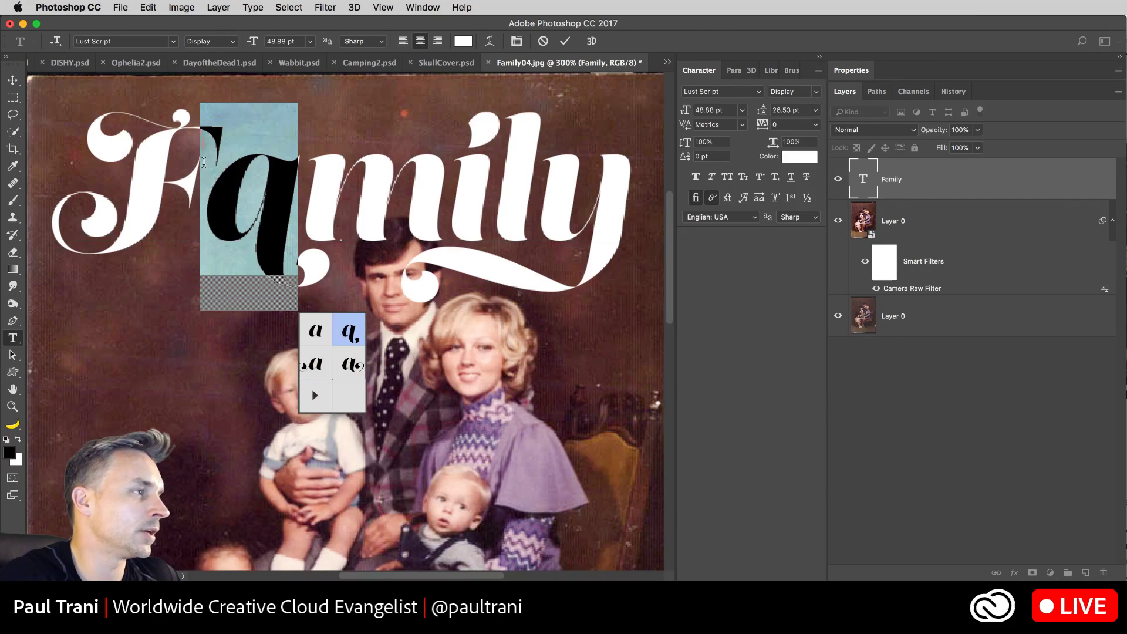
Step: Try alternate glyphs for the i and l, giving the l a curled swash at its upper end
drag(458, 179, 500, 180)
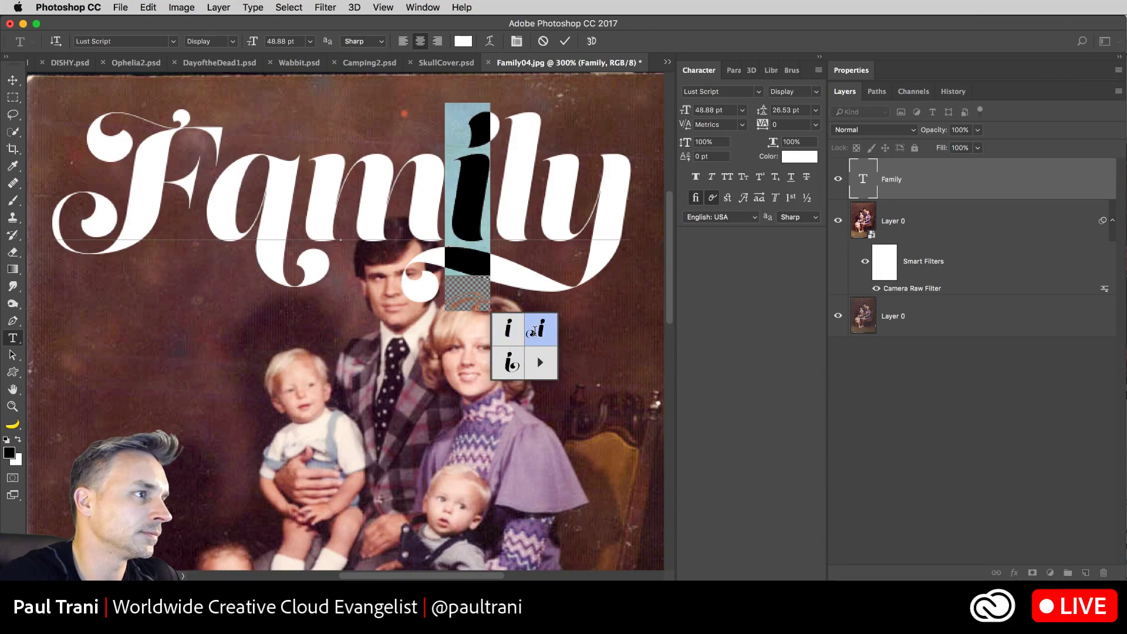
drag(534, 182, 484, 182)
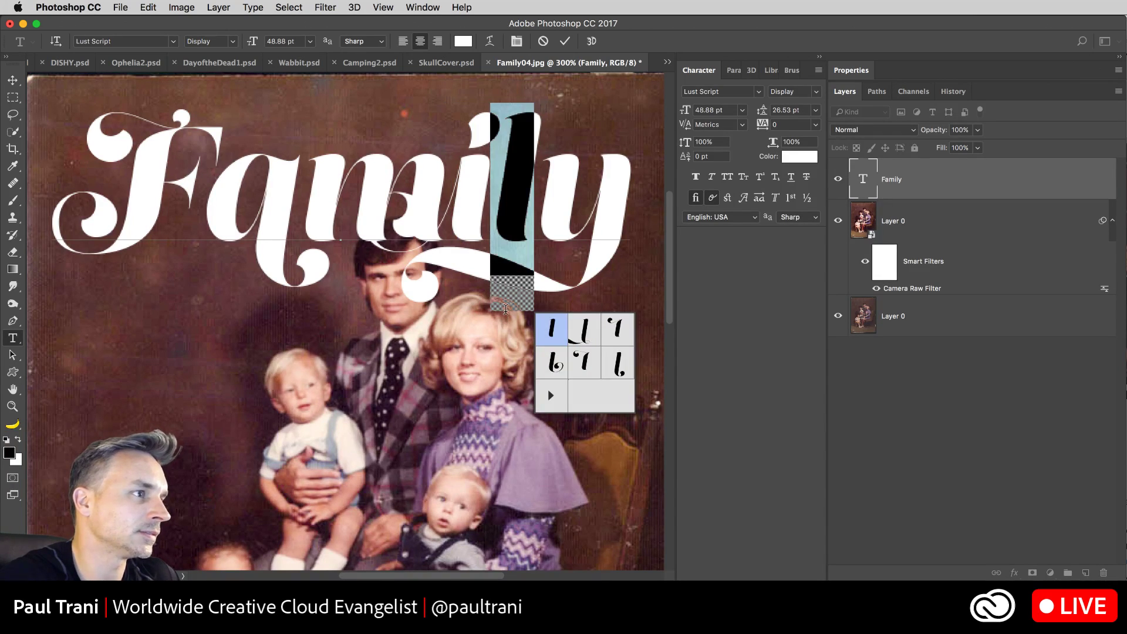
click(617, 329)
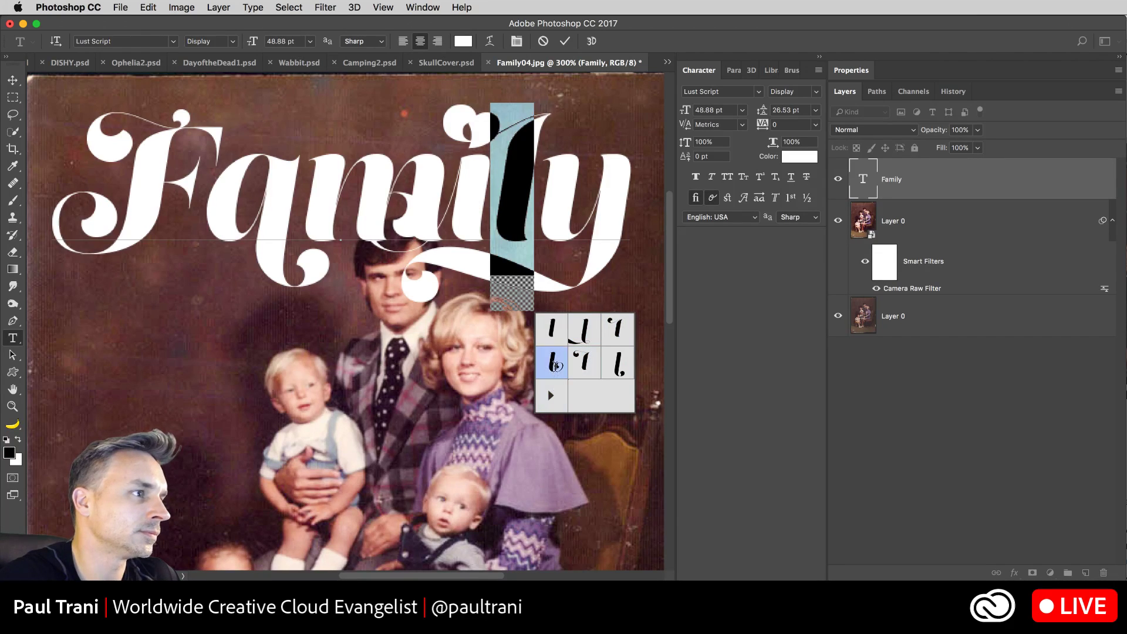
click(554, 364)
drag(444, 210, 478, 210)
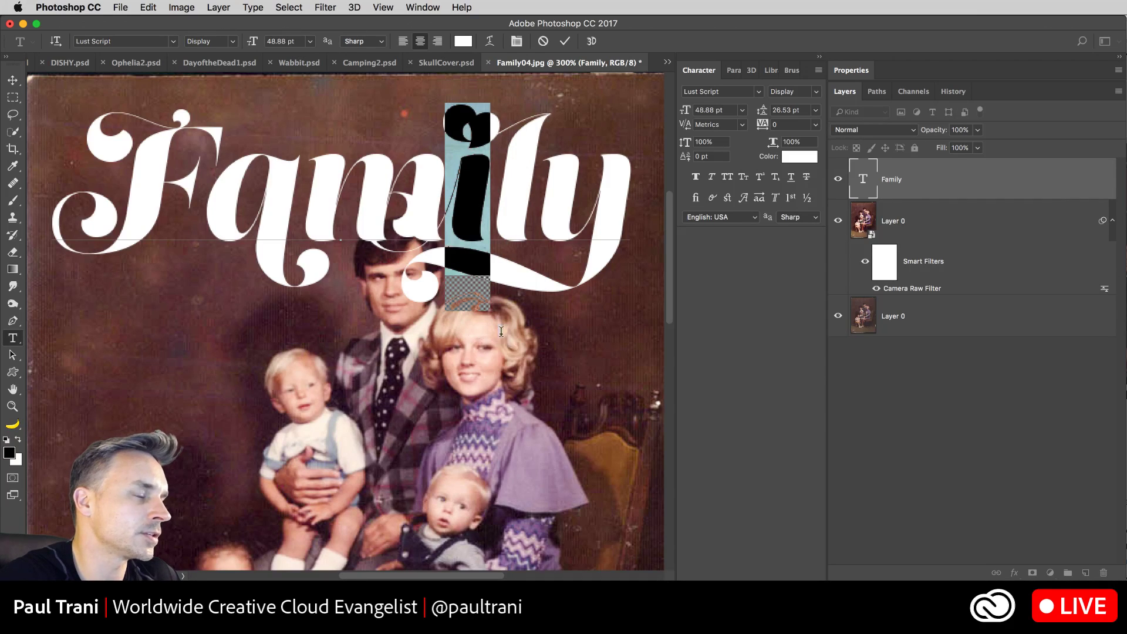
Step: Show the Glyphs panel, dock it in the Character panel group, and collapse that group to icons
click(13, 97)
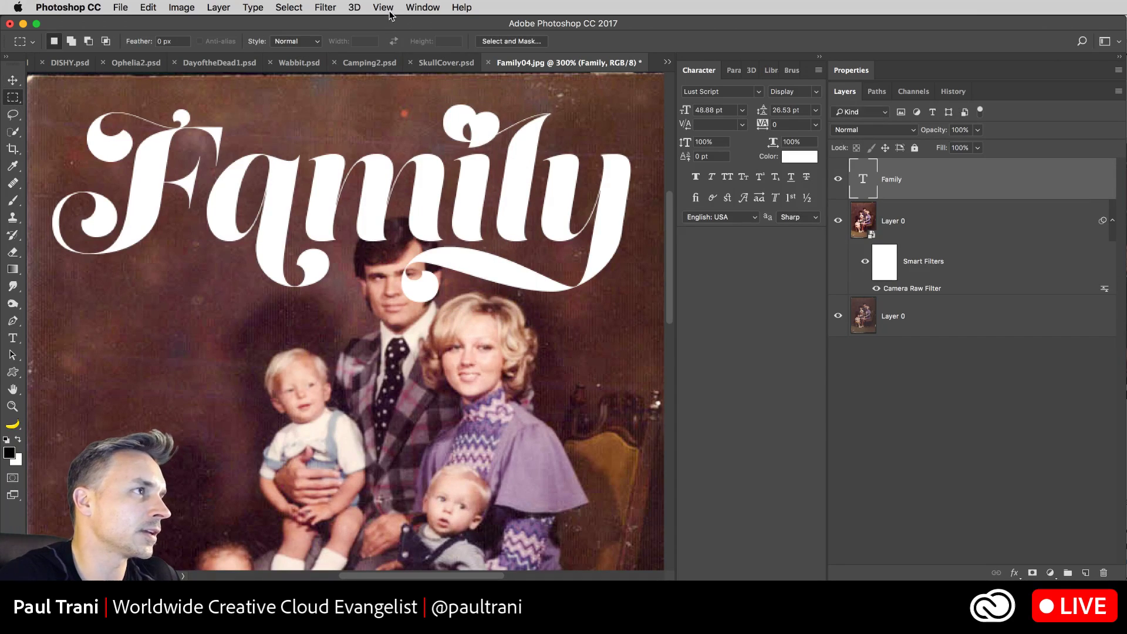
click(423, 7)
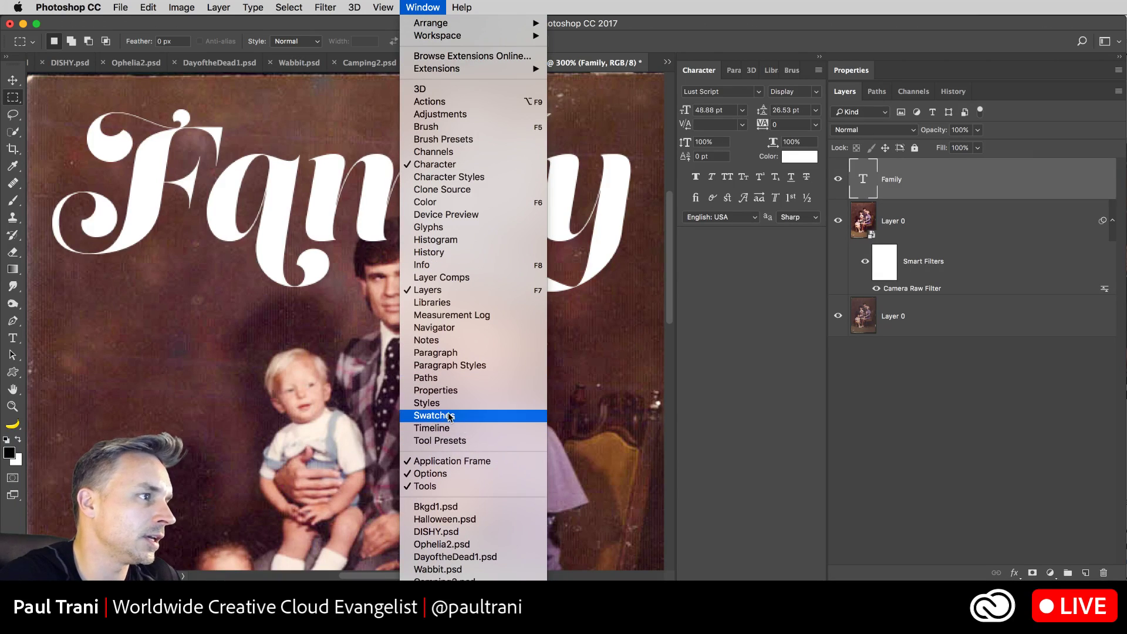
click(462, 229)
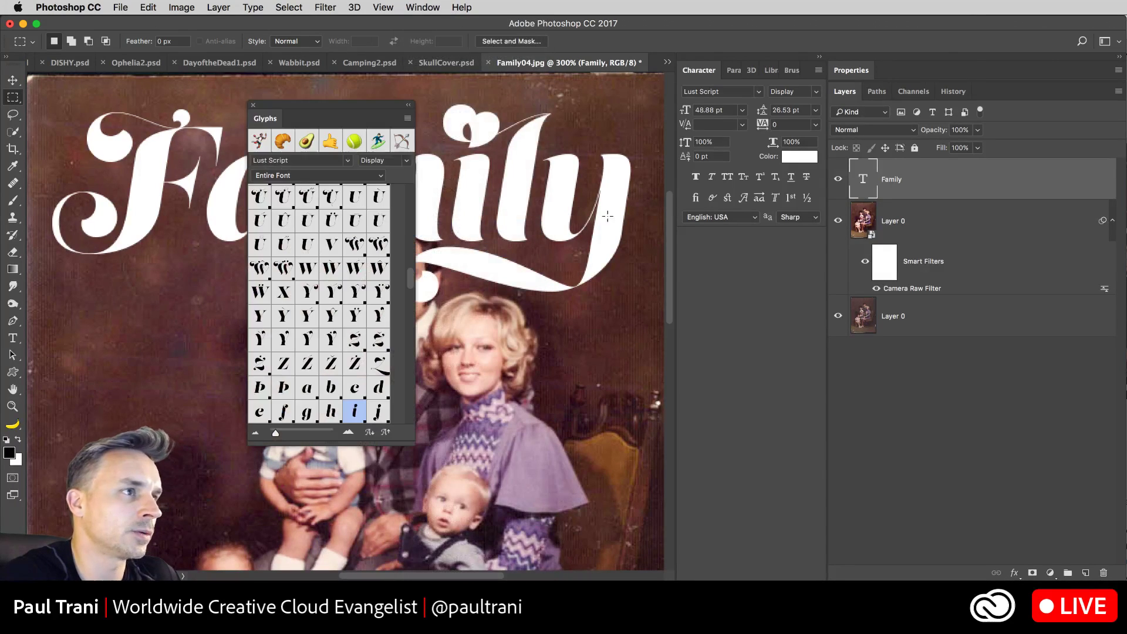
drag(259, 121, 716, 72)
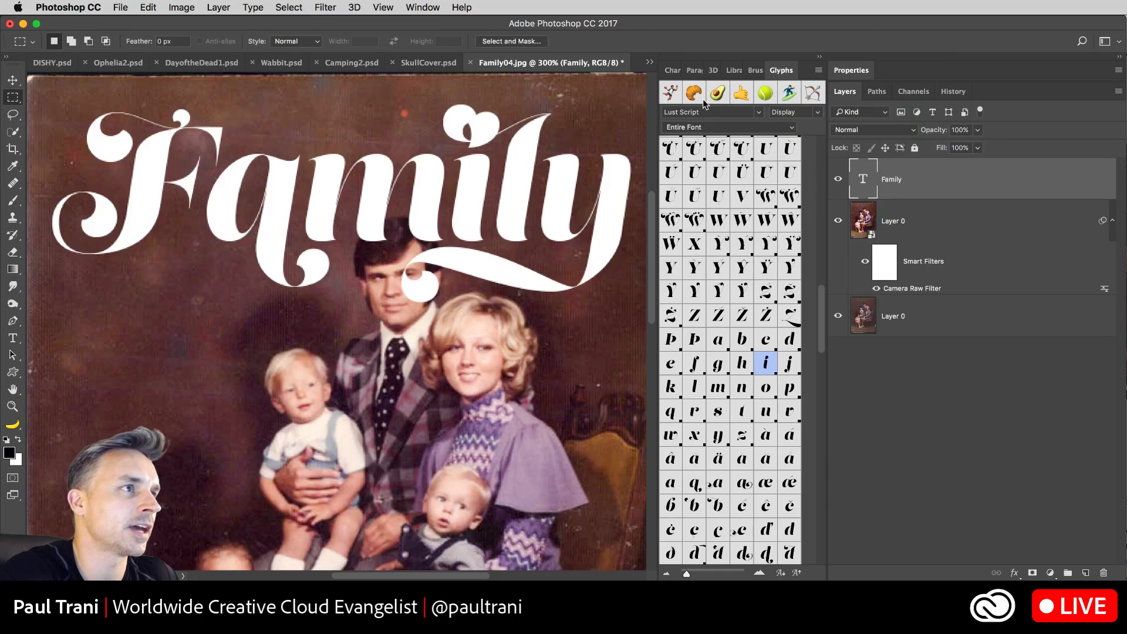
click(820, 58)
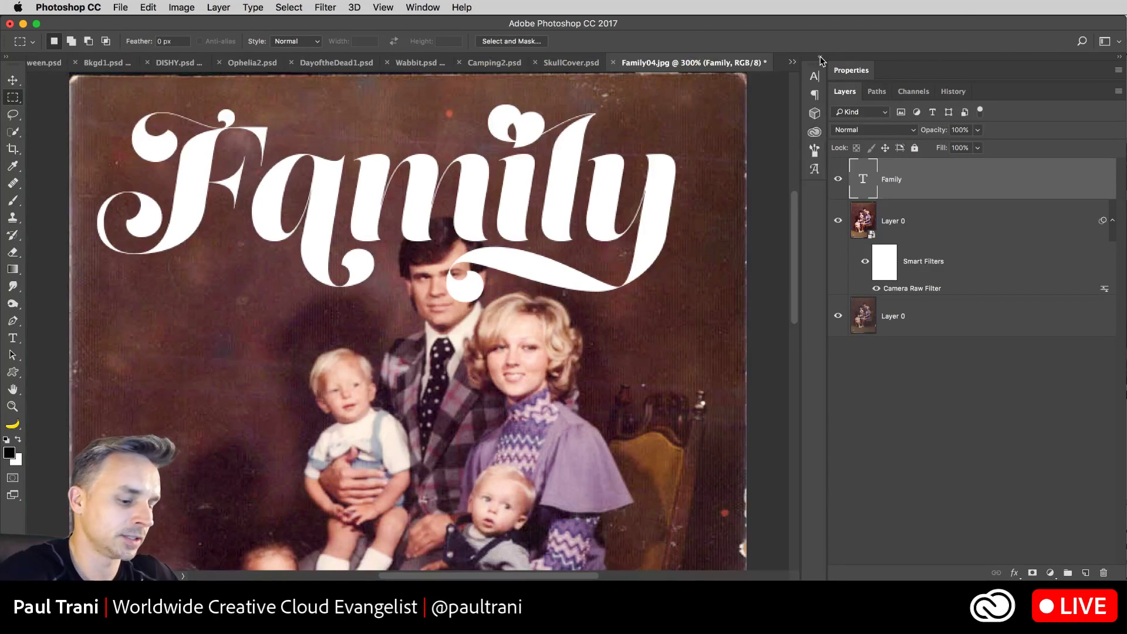
Step: Move the Family text down over the parents' faces and return the l to its standard glyph
click(12, 80)
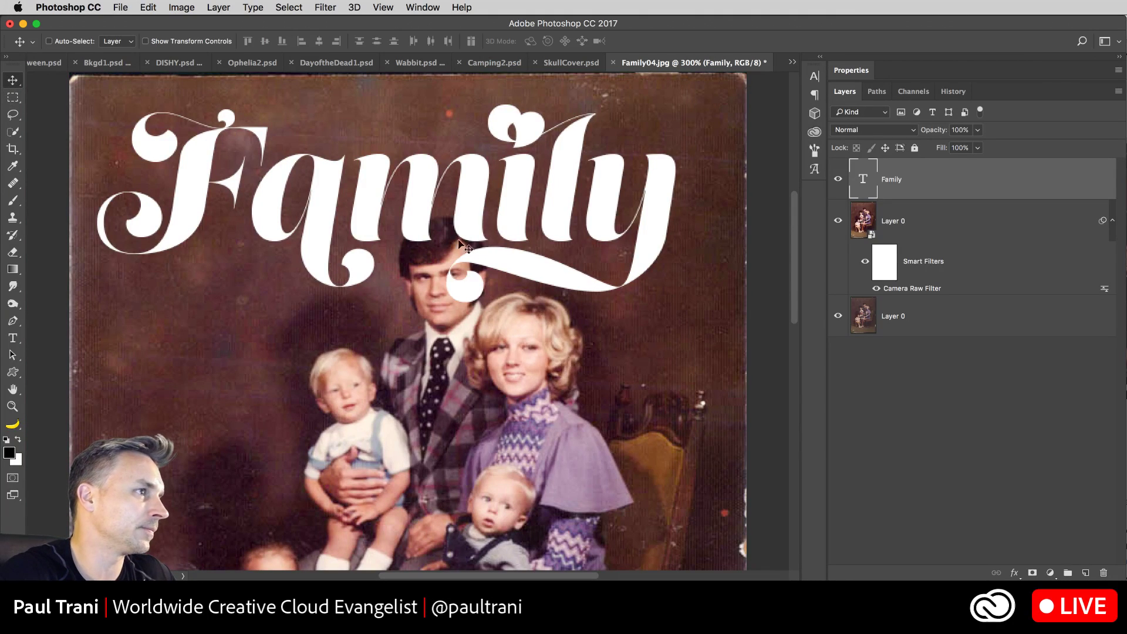
drag(470, 283, 492, 364)
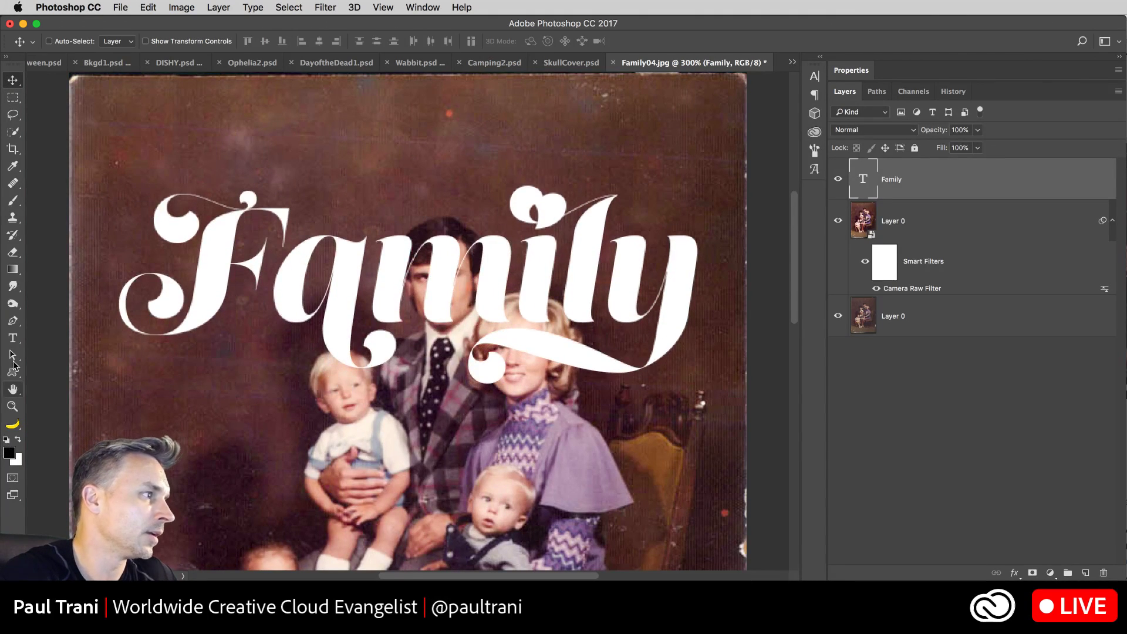
click(12, 341)
drag(557, 269, 589, 273)
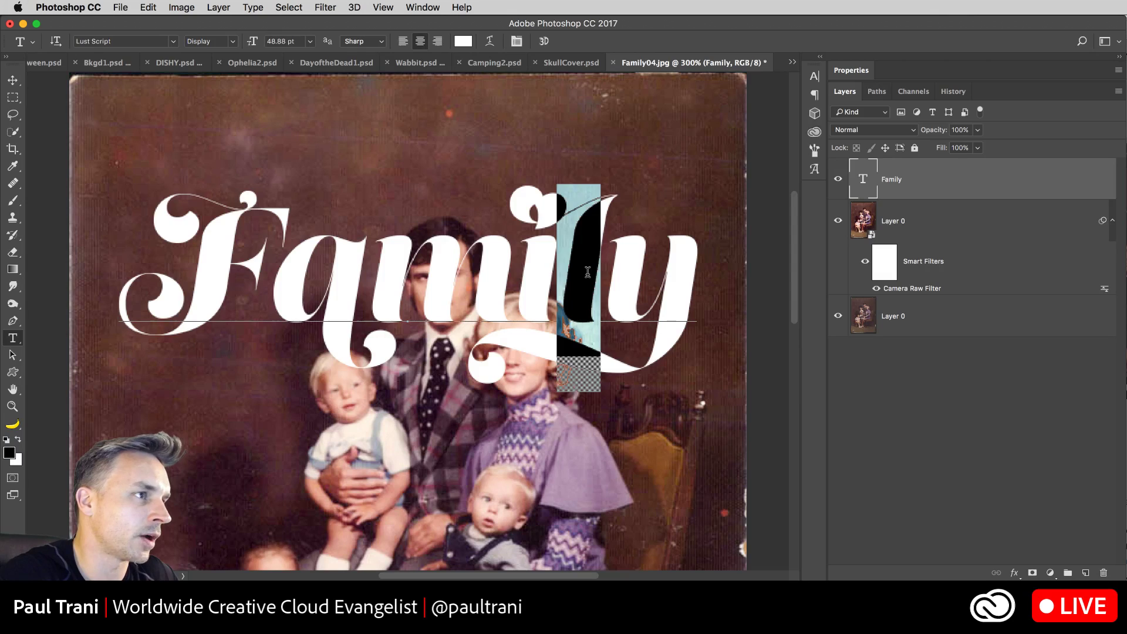
click(618, 412)
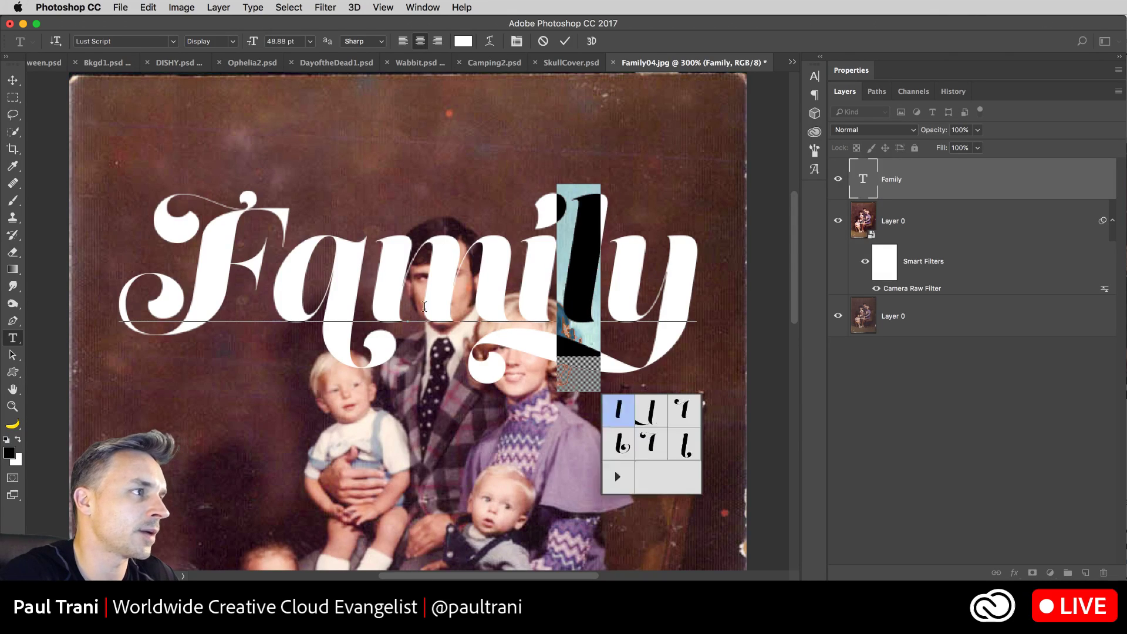
click(11, 74)
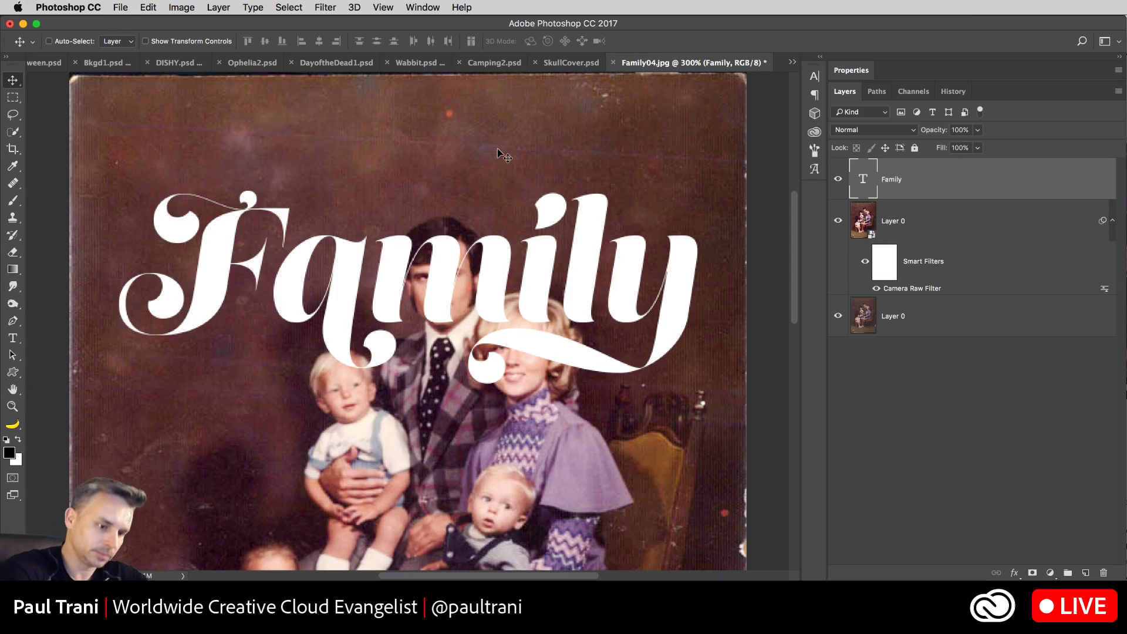
Step: Set the Family text layer's blend mode to Overlay and move the text back up along the photo's upper edge
drag(411, 300, 410, 322)
key(super+minus)
drag(325, 350, 328, 315)
click(847, 130)
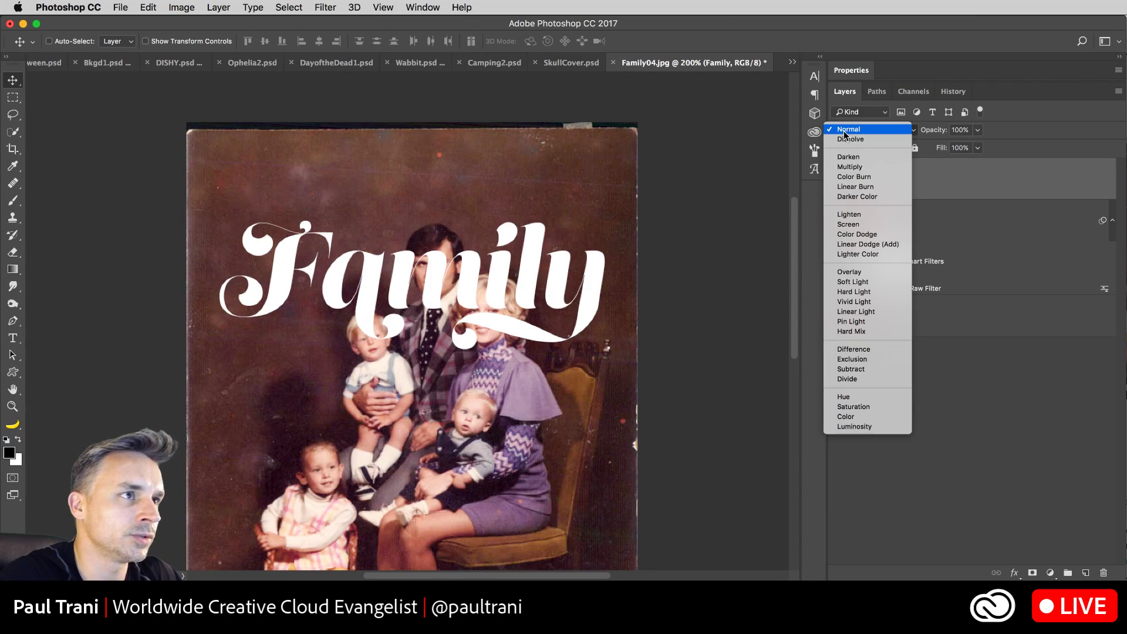
click(849, 157)
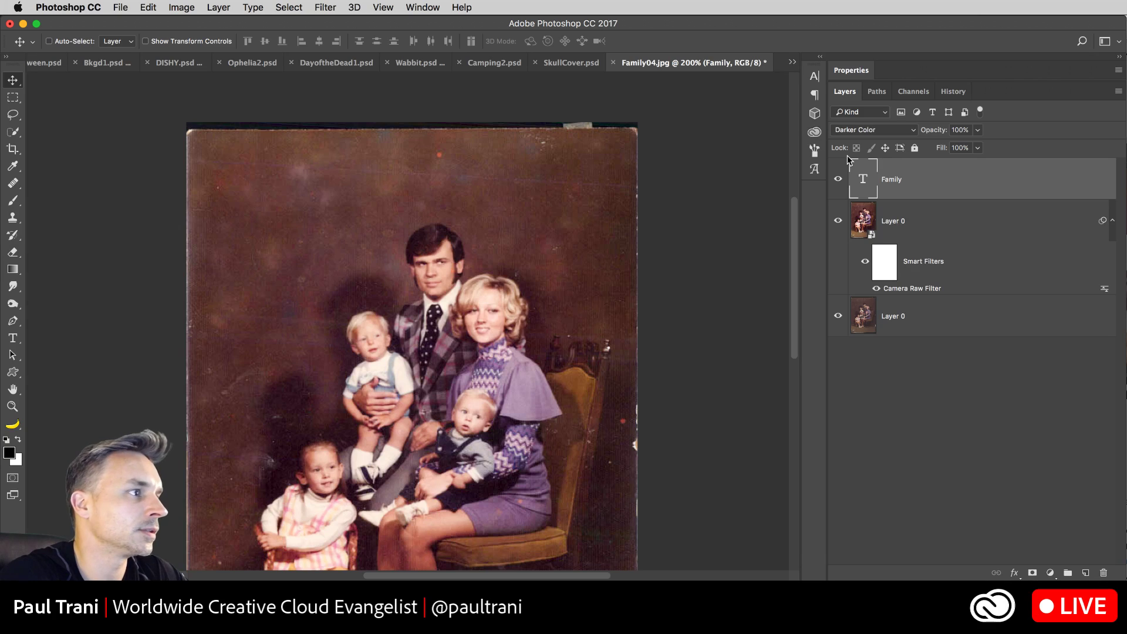
key(Down)
key(Down)
key(Down)
key(Down)
key(Down)
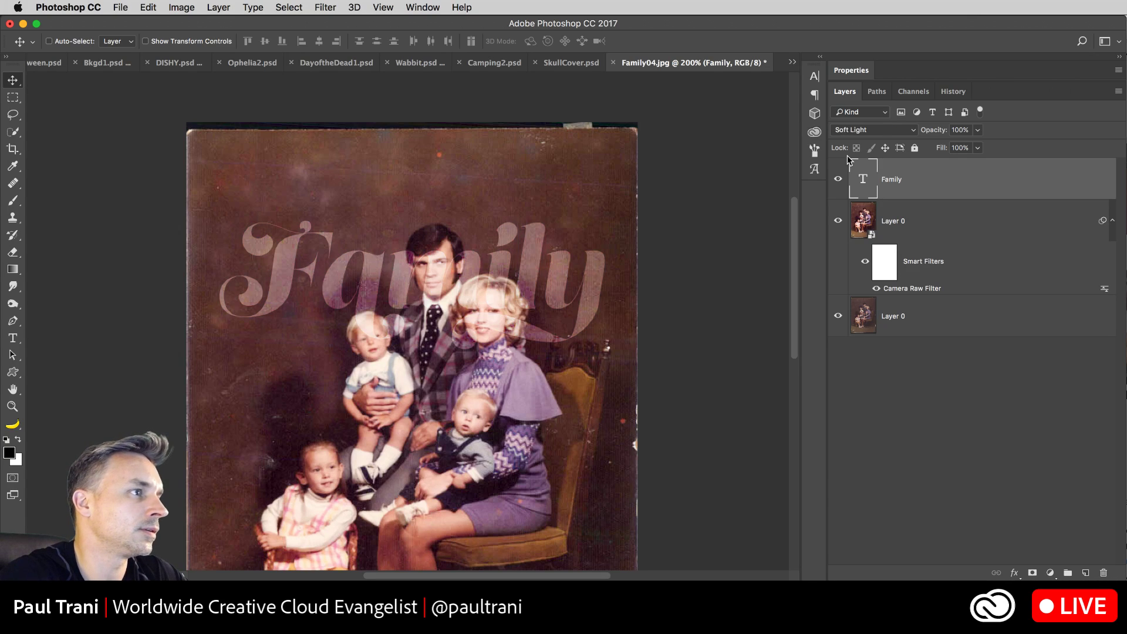
drag(379, 289, 379, 210)
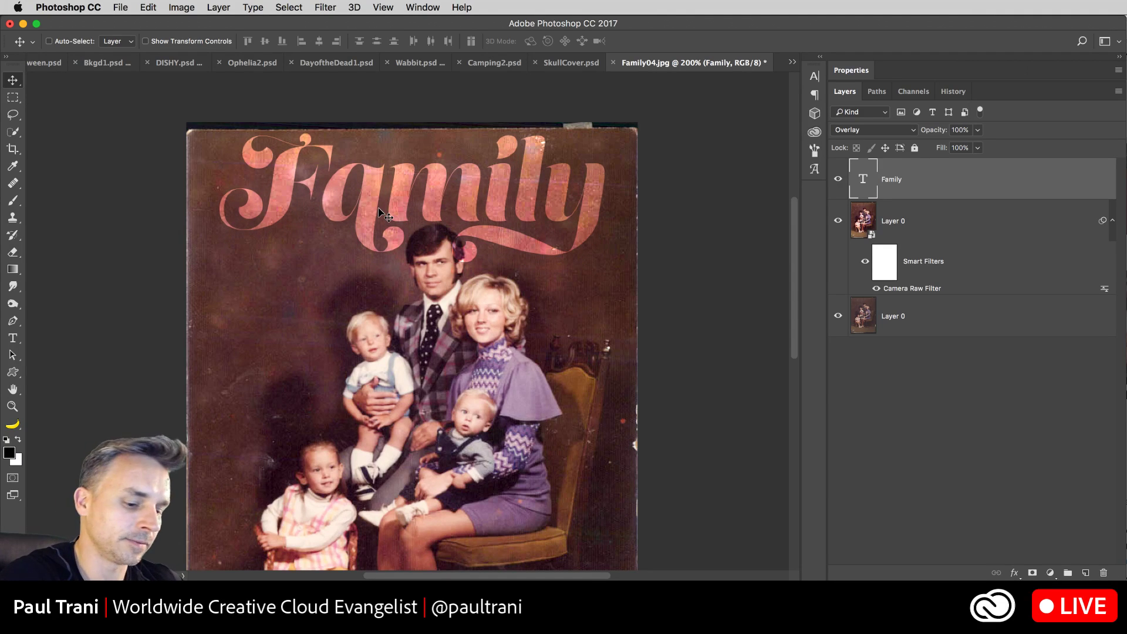
key(super+equal)
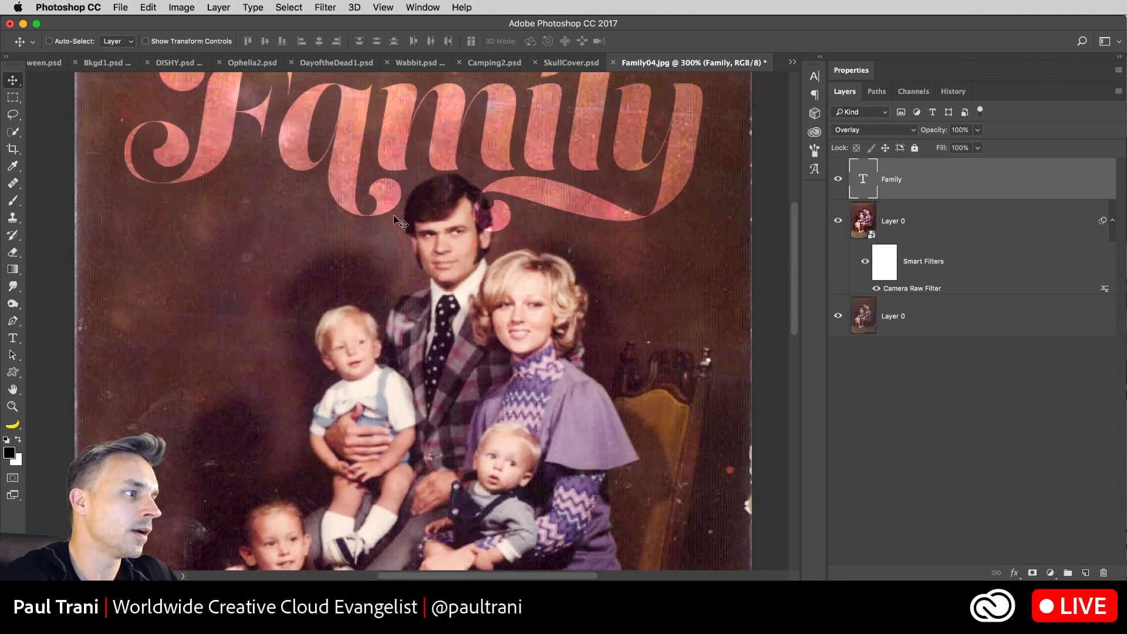
Step: Switch to Finder and open Camping2.psd from the Backup folder inside the desktop's Photoshop folder
key(super+Tab)
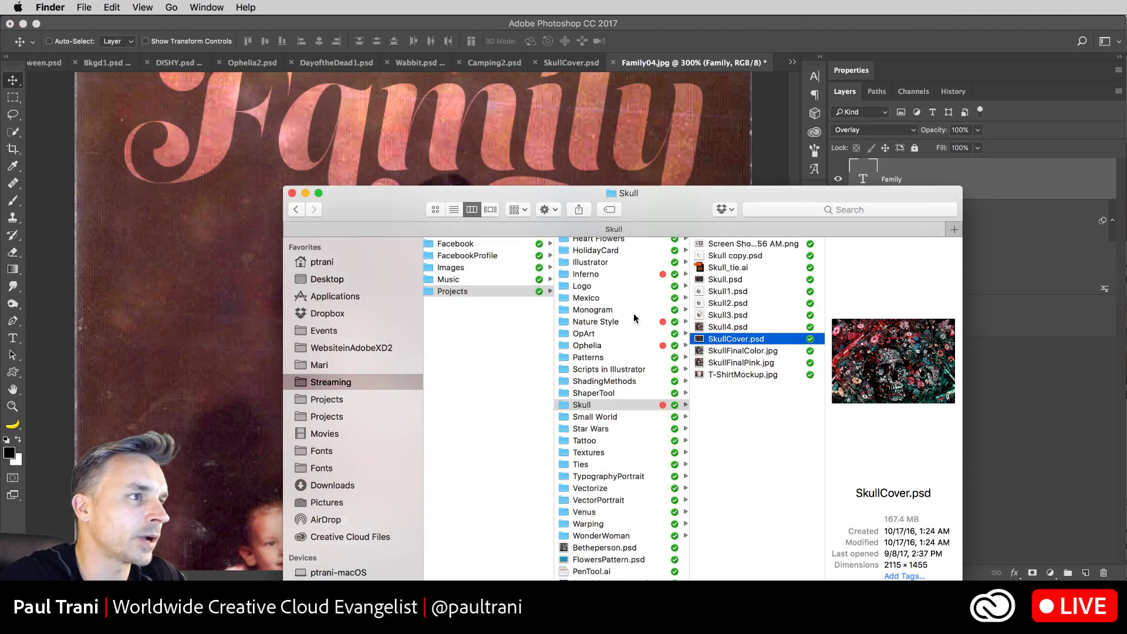
drag(486, 216, 1124, 574)
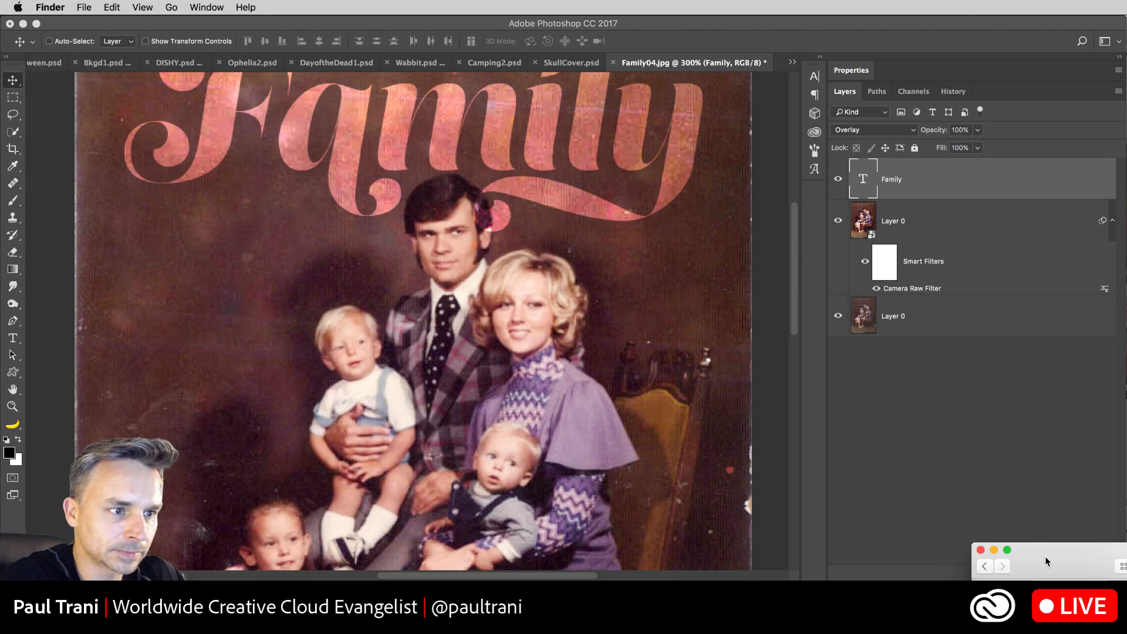
drag(1046, 561, 951, 405)
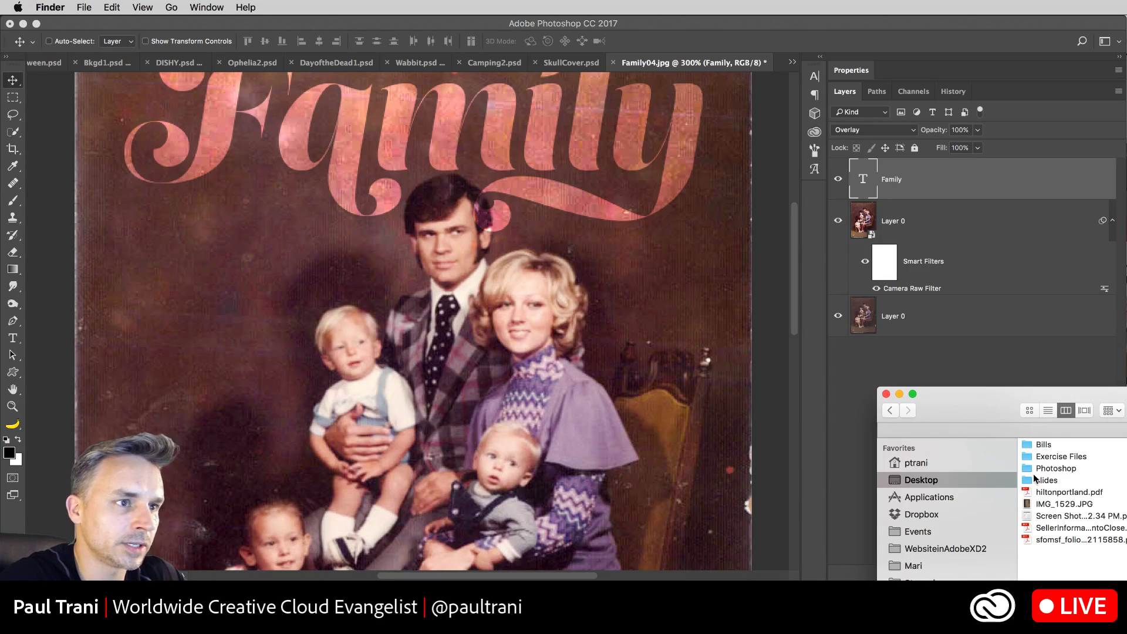
click(1064, 469)
key(Right)
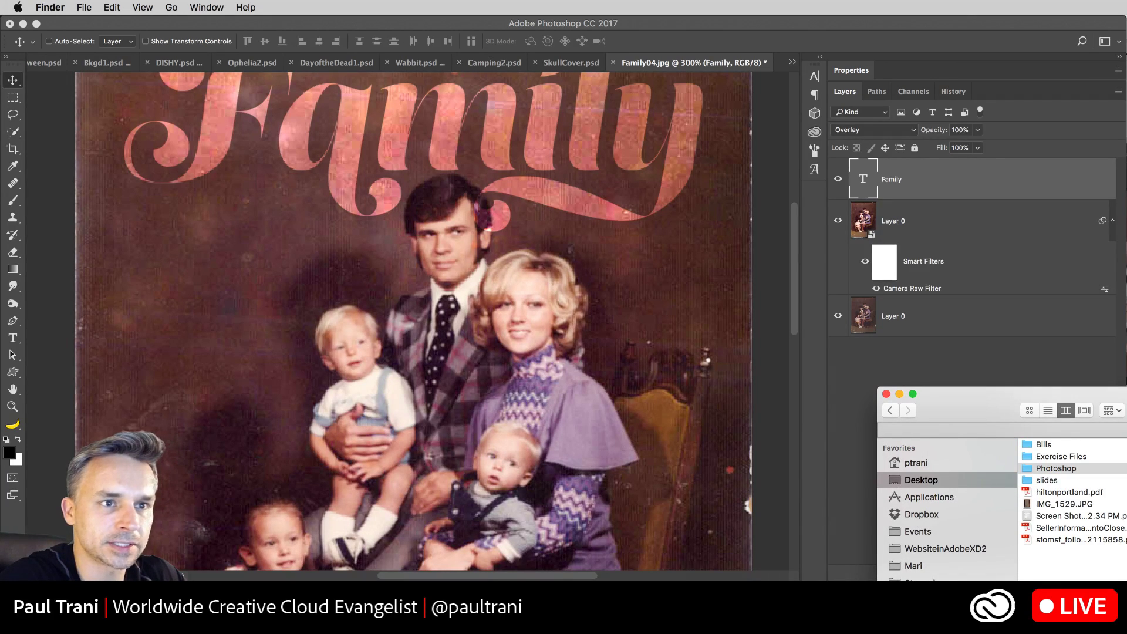
drag(999, 394, 615, 251)
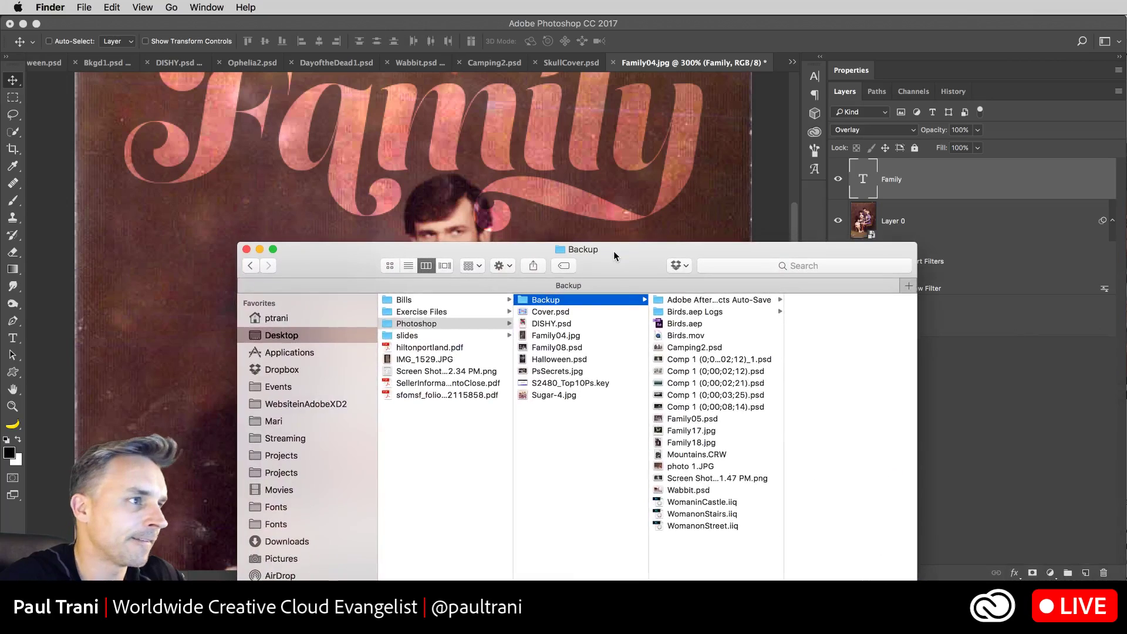
click(680, 349)
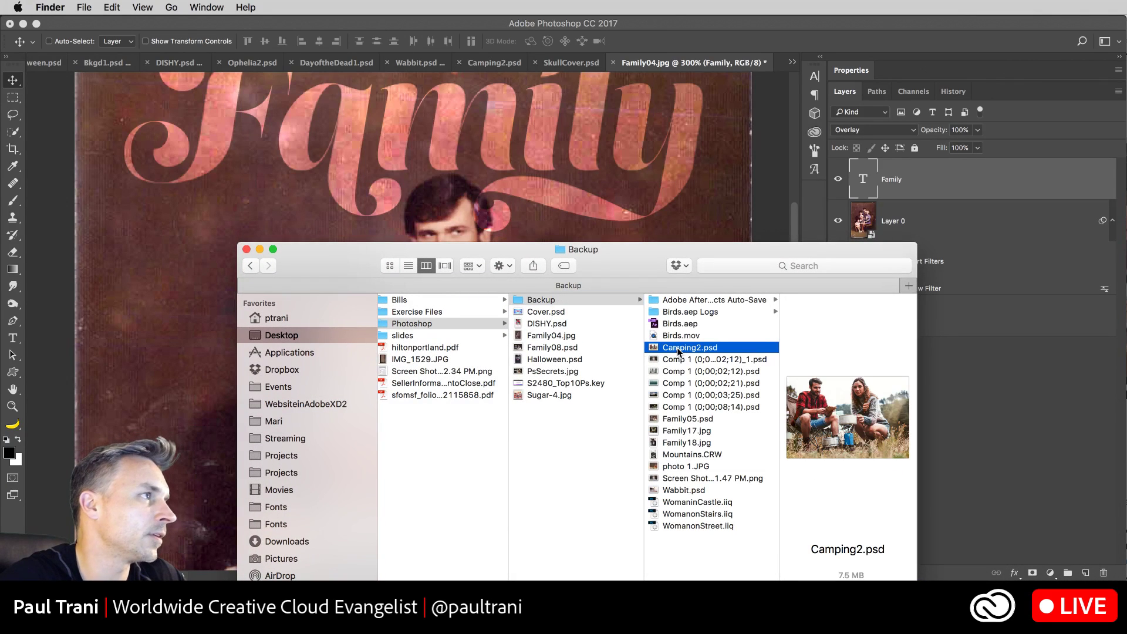
double_click(678, 350)
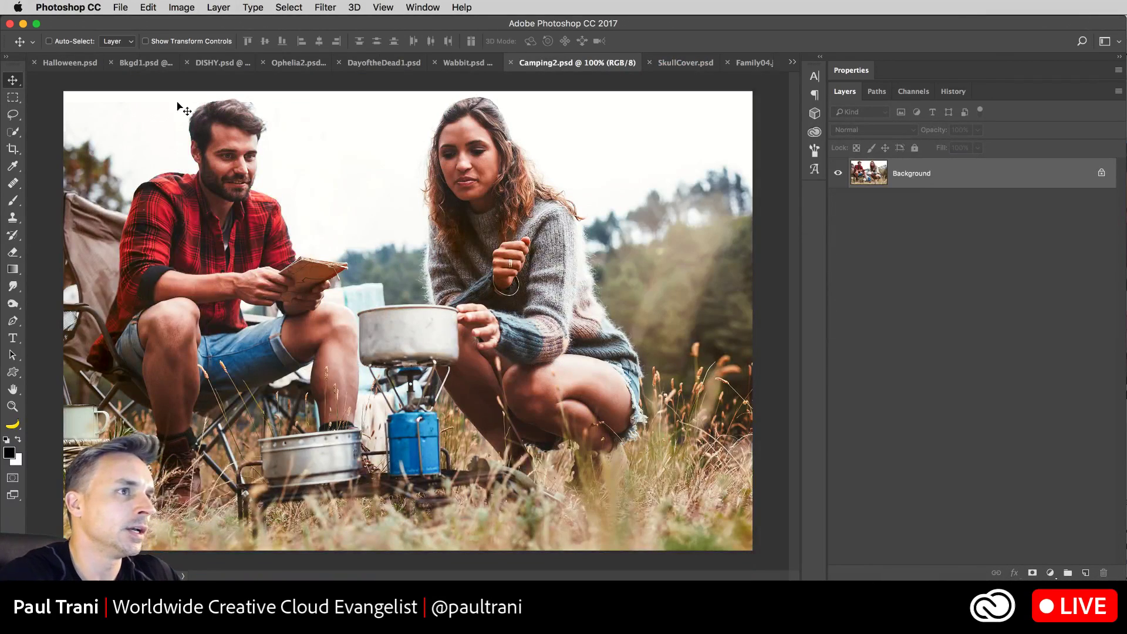
Step: Duplicate the Background layer of the camping photo and bring both people's faces into close view
drag(980, 173, 1084, 573)
key(super+plus)
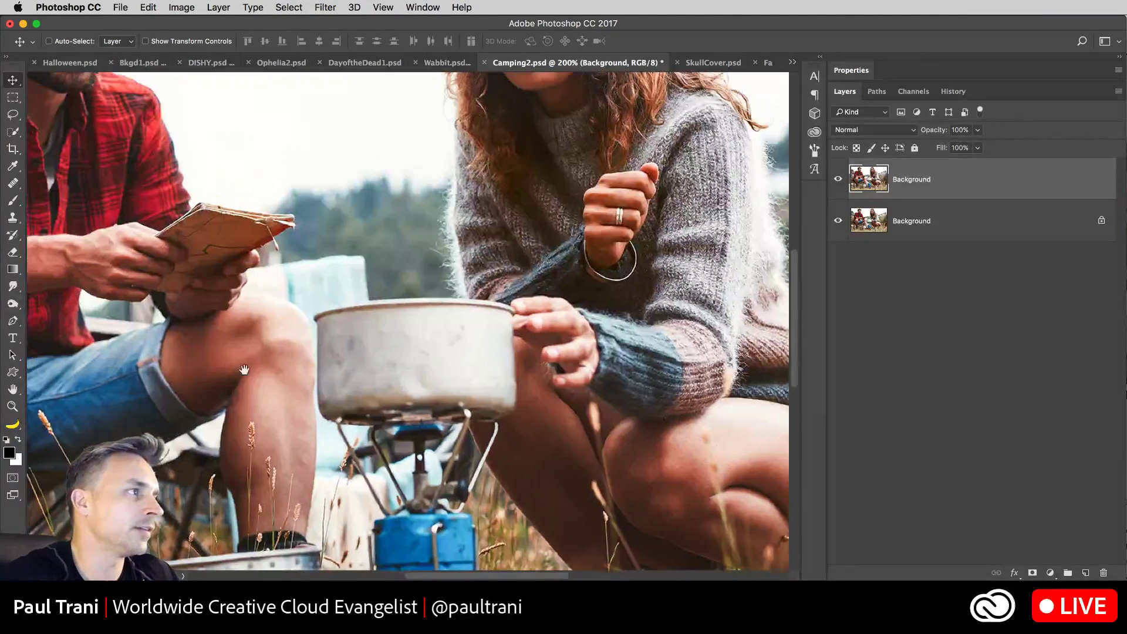
drag(135, 191, 245, 404)
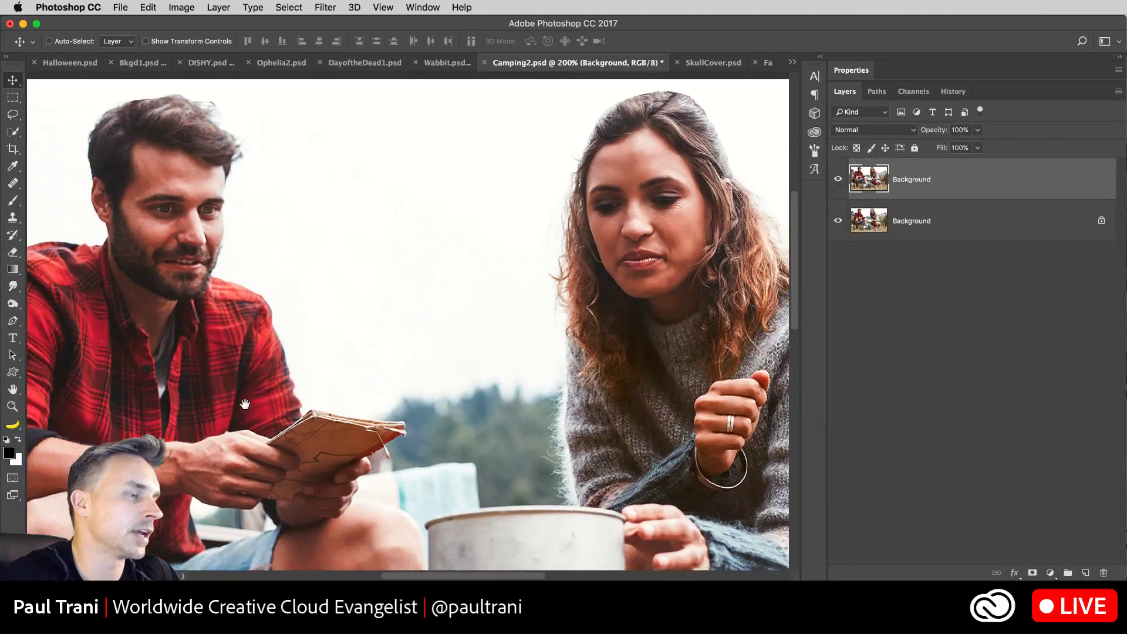
Step: Open the Liquify filter on the duplicate layer and resize its window so the tools and all options fit on screen
click(324, 7)
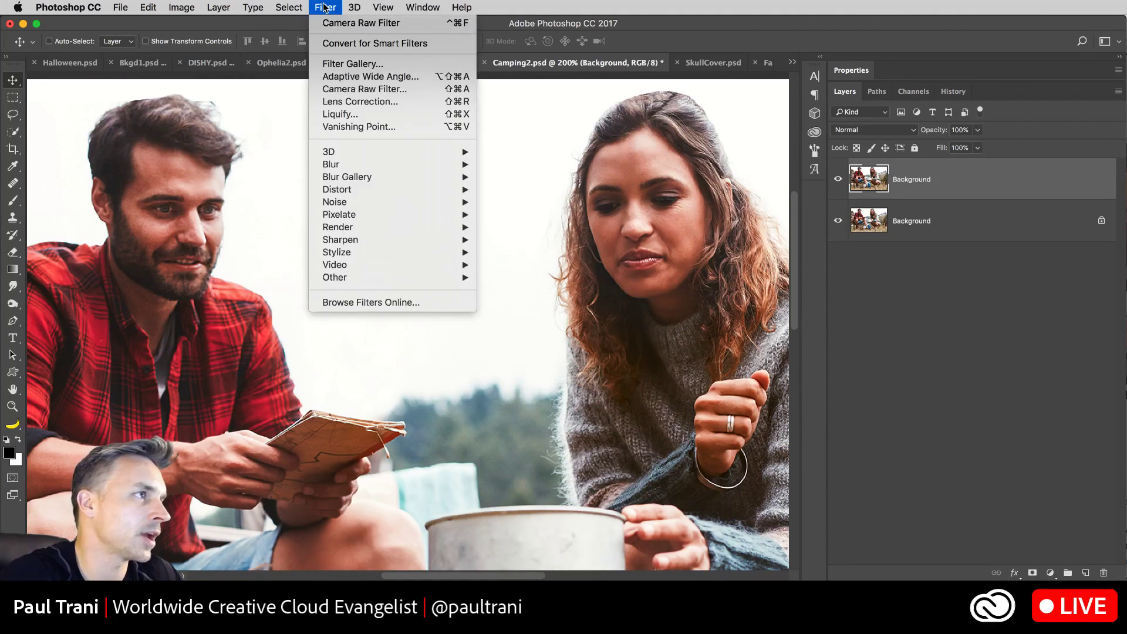
click(332, 115)
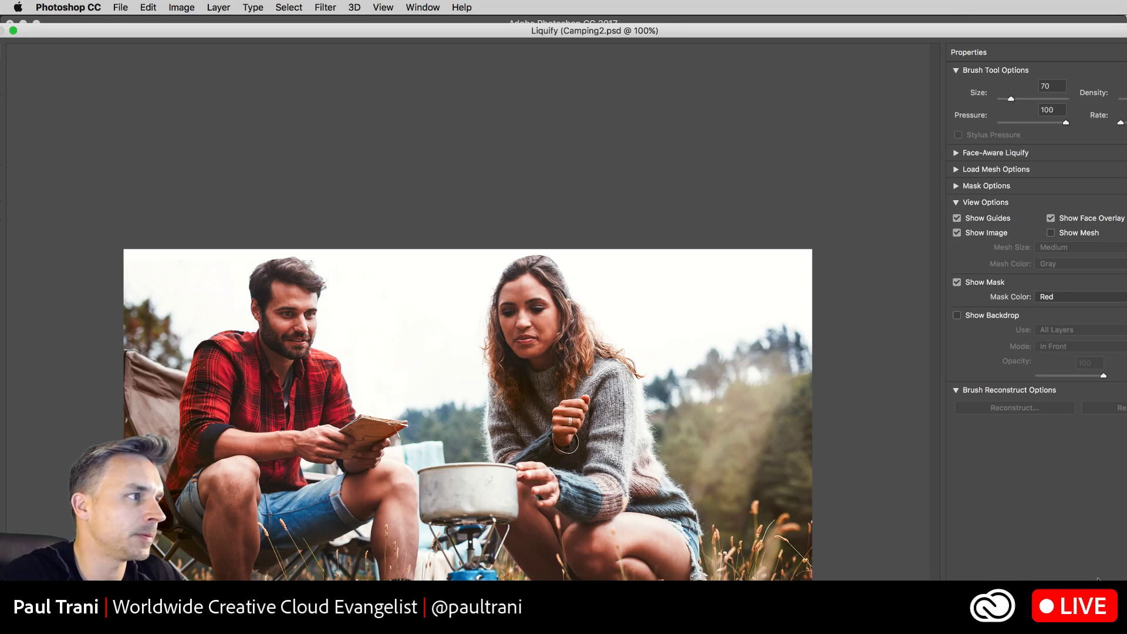
mouse_move(1126, 633)
mouse_down()
mouse_move(1115, 454)
mouse_move(1098, 549)
mouse_move(1109, 563)
mouse_up()
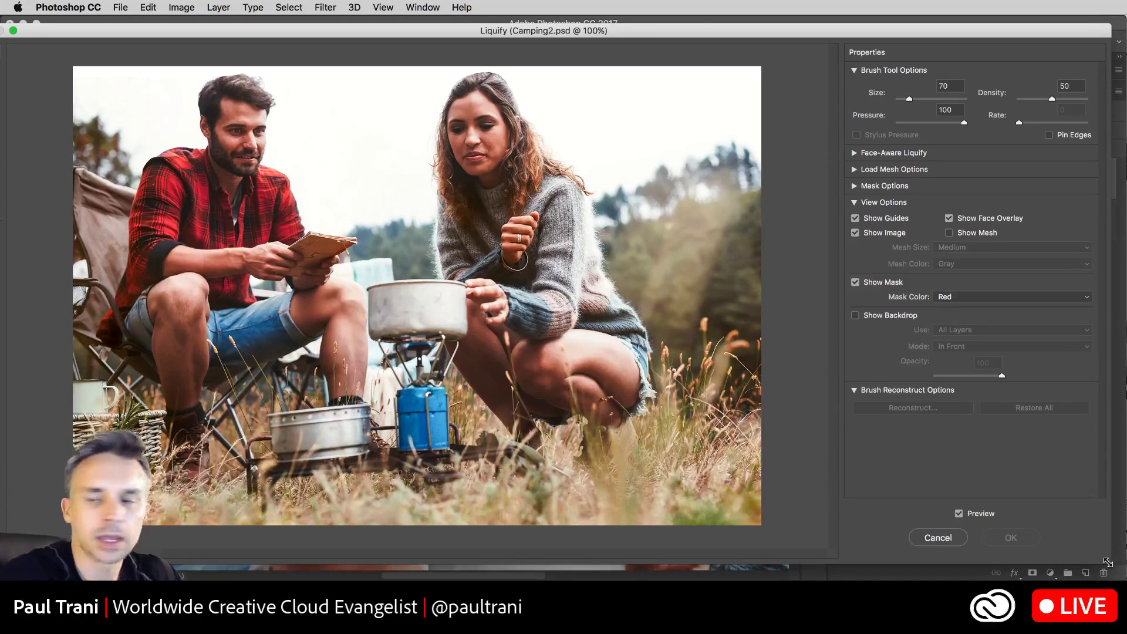
mouse_move(126, 29)
mouse_down()
mouse_move(169, 21)
mouse_move(151, 14)
mouse_up()
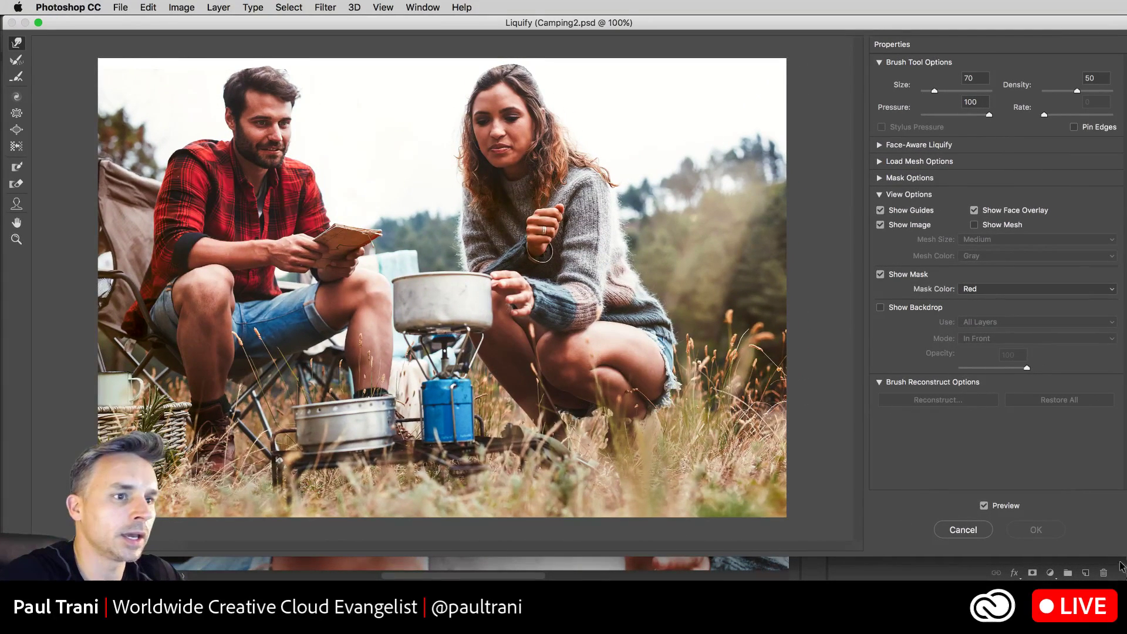
drag(1126, 549, 1116, 547)
Step: Enlarge the Forward Warp brush to 250 and nudge the outlines of the man's two shoulders
key(bracketright)
key(bracketright)
key(bracketright)
key(bracketright)
key(bracketright)
key(bracketright)
key(bracketright)
key(bracketright)
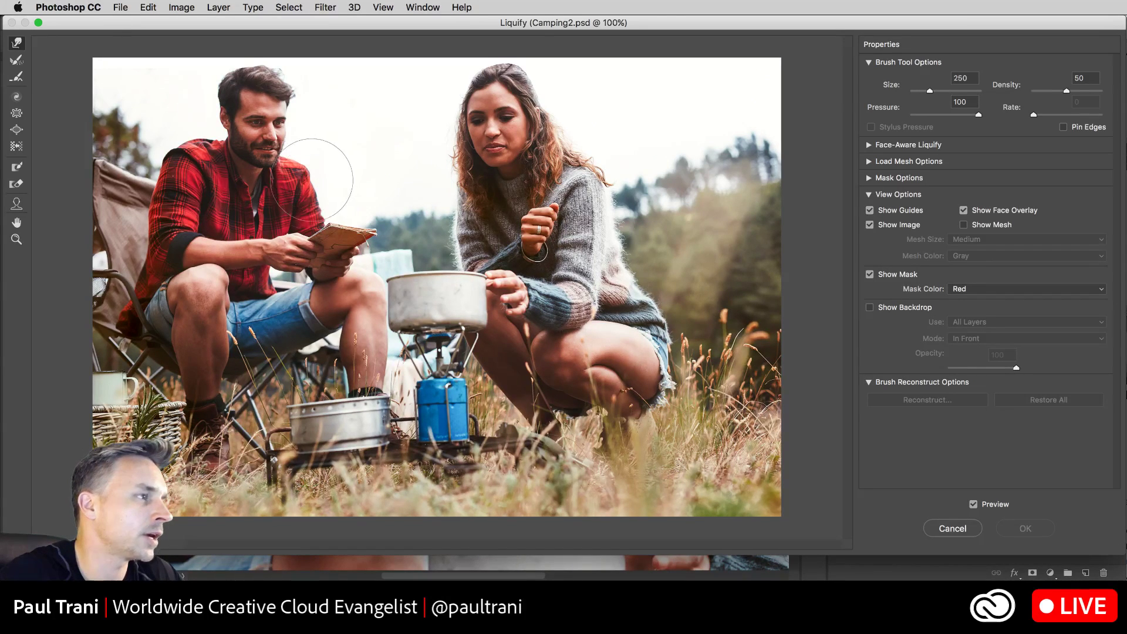
drag(308, 183, 317, 179)
mouse_move(162, 181)
mouse_down()
mouse_move(171, 161)
mouse_move(202, 167)
mouse_move(212, 200)
mouse_up()
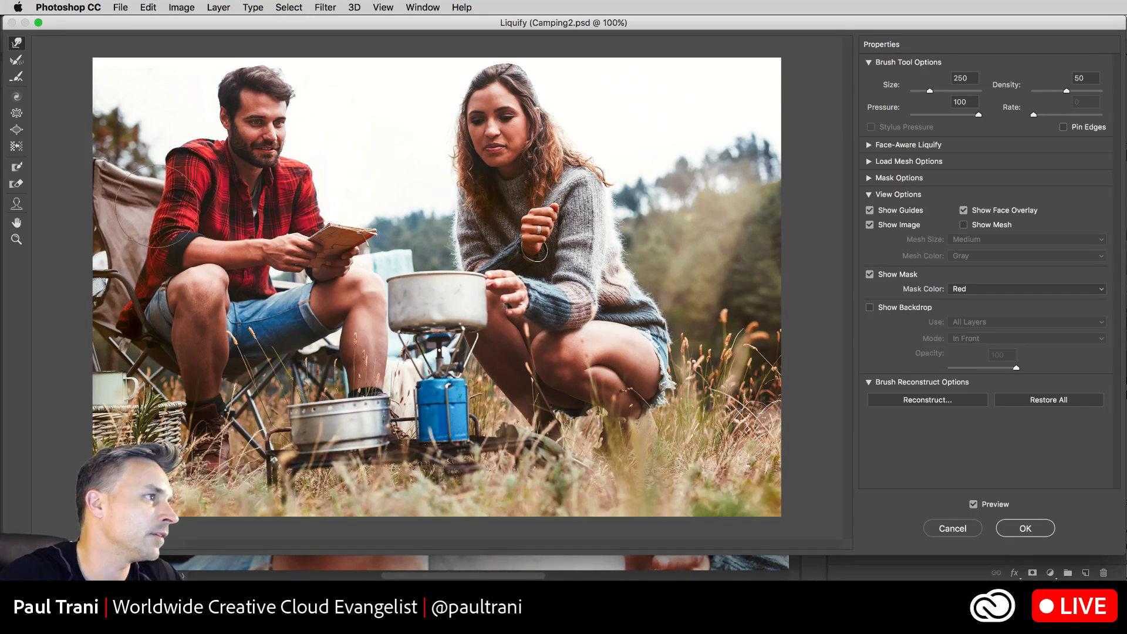
Step: Raise the man's smile to 100 by lifting the corner of his mouth with the Face tool
click(18, 62)
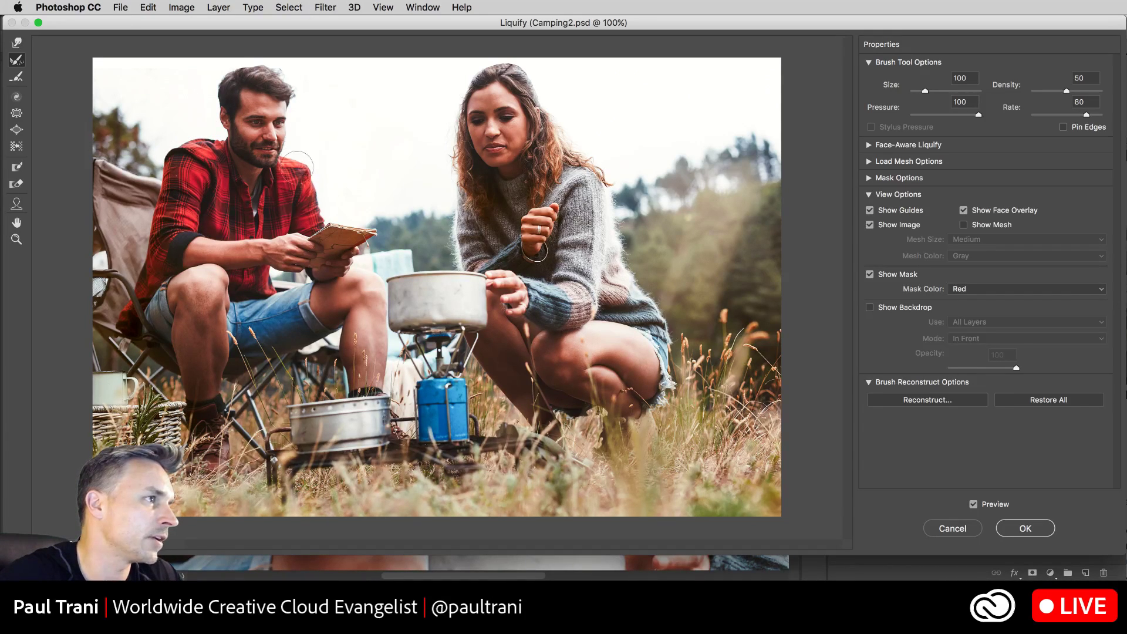
key(alt)
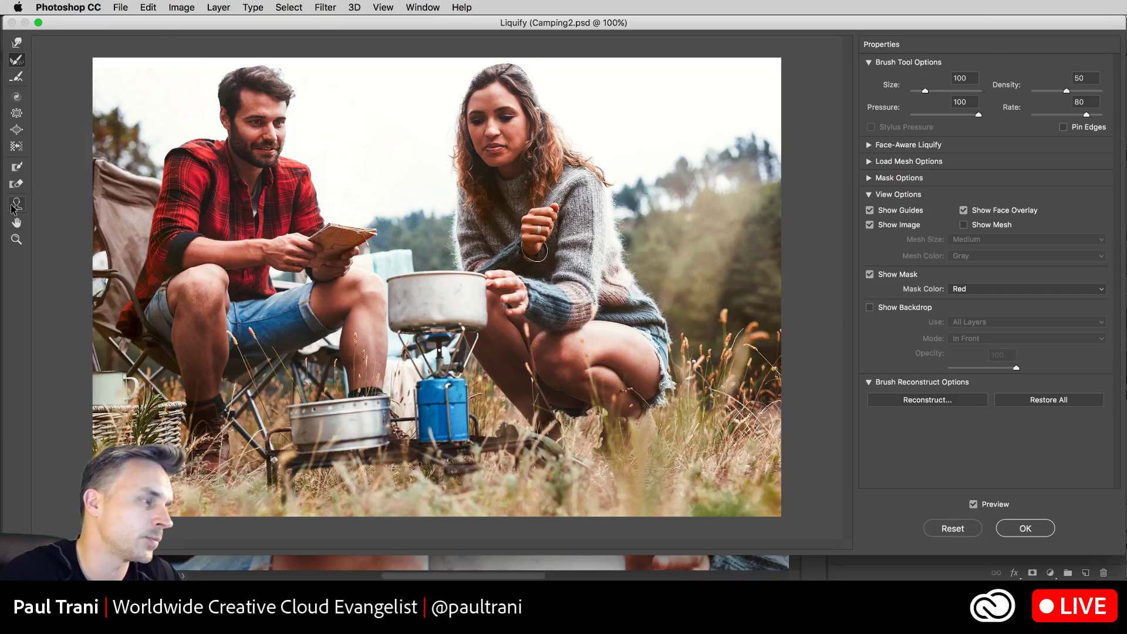
click(16, 203)
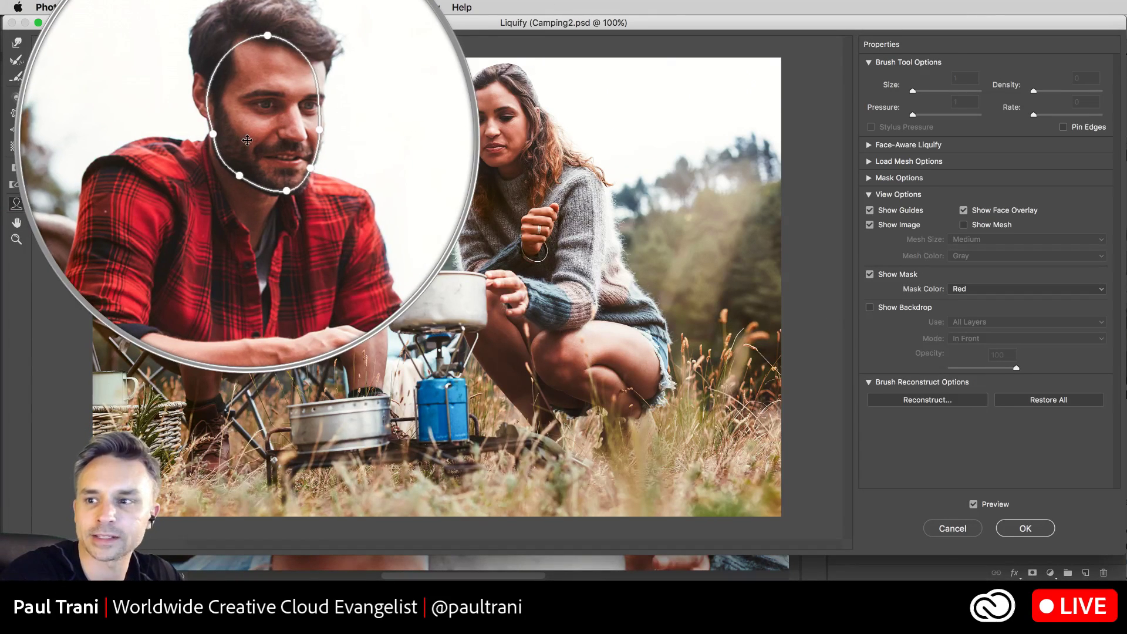
mouse_move(474, 146)
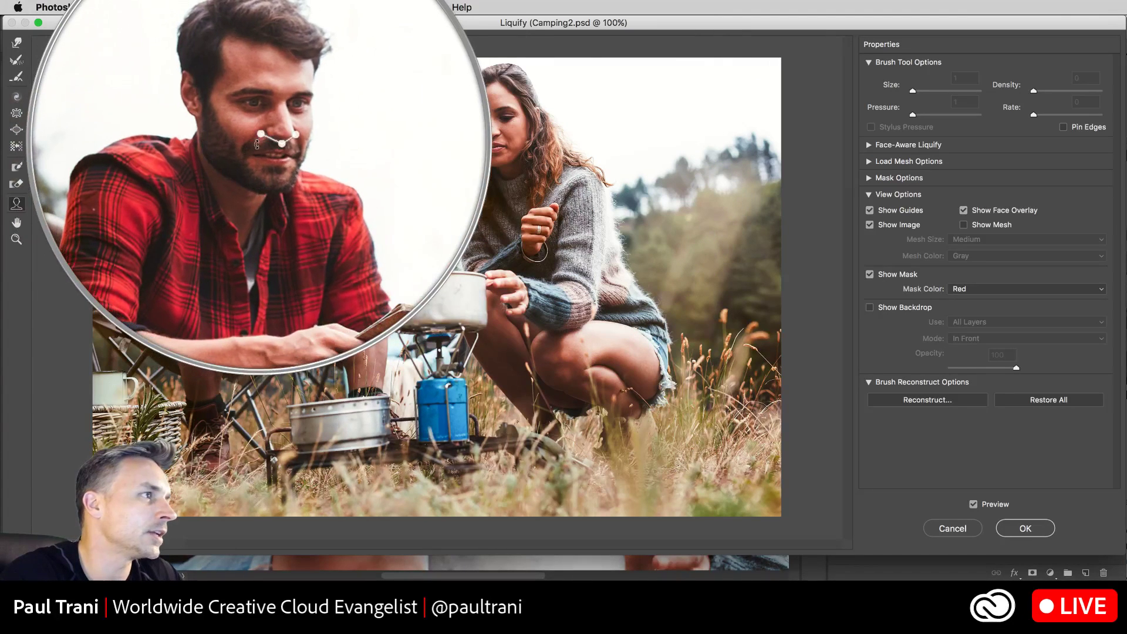
mouse_move(256, 152)
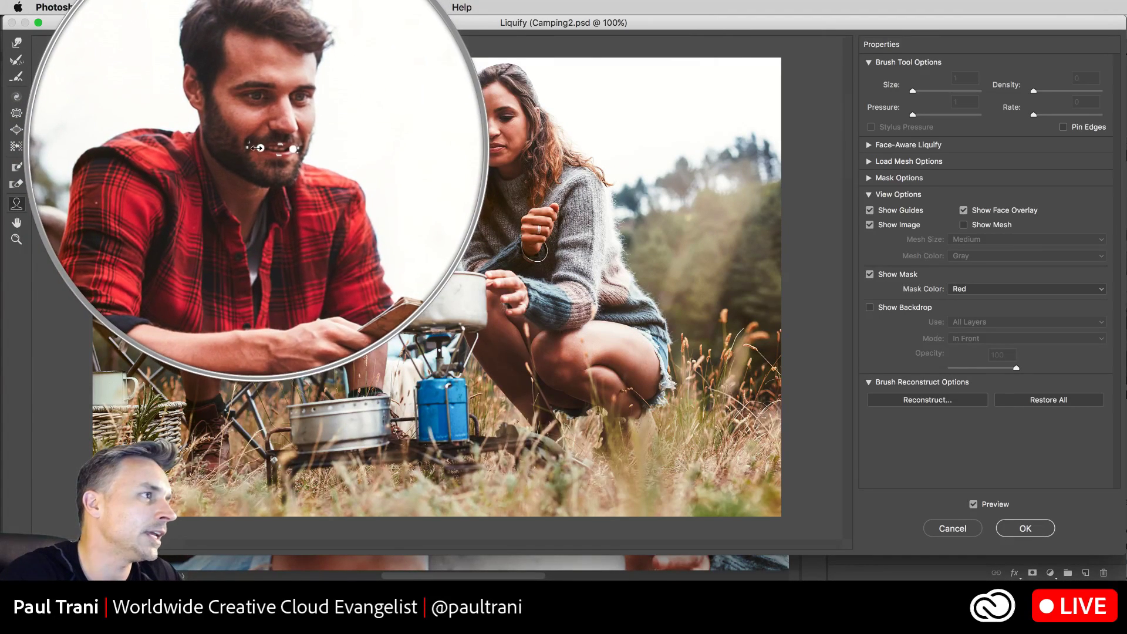
drag(252, 146, 253, 142)
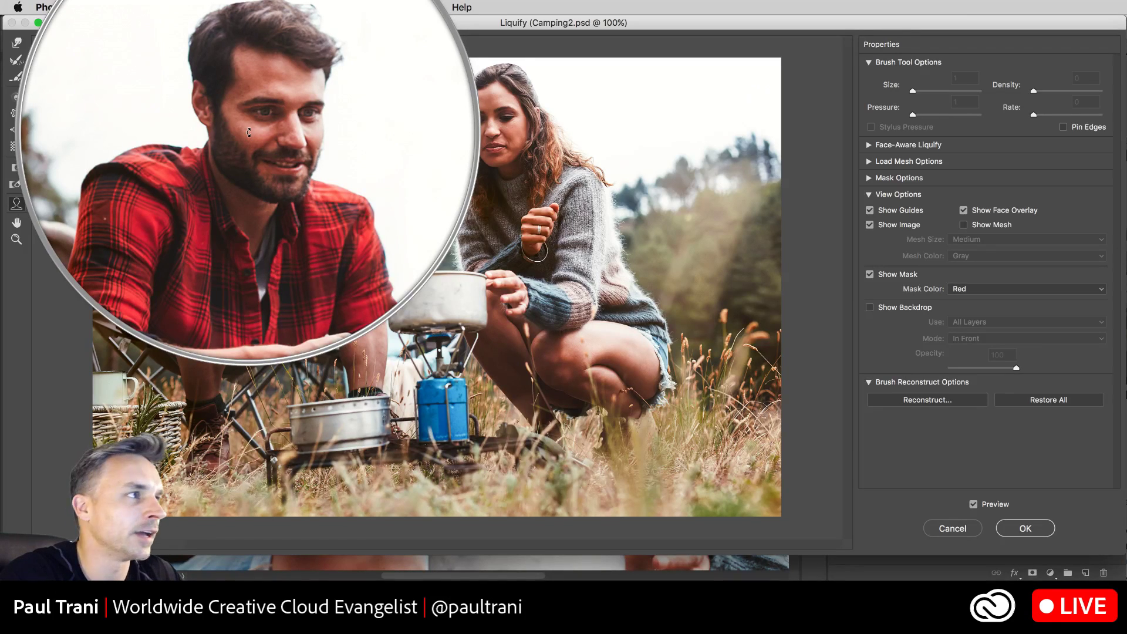
mouse_move(244, 141)
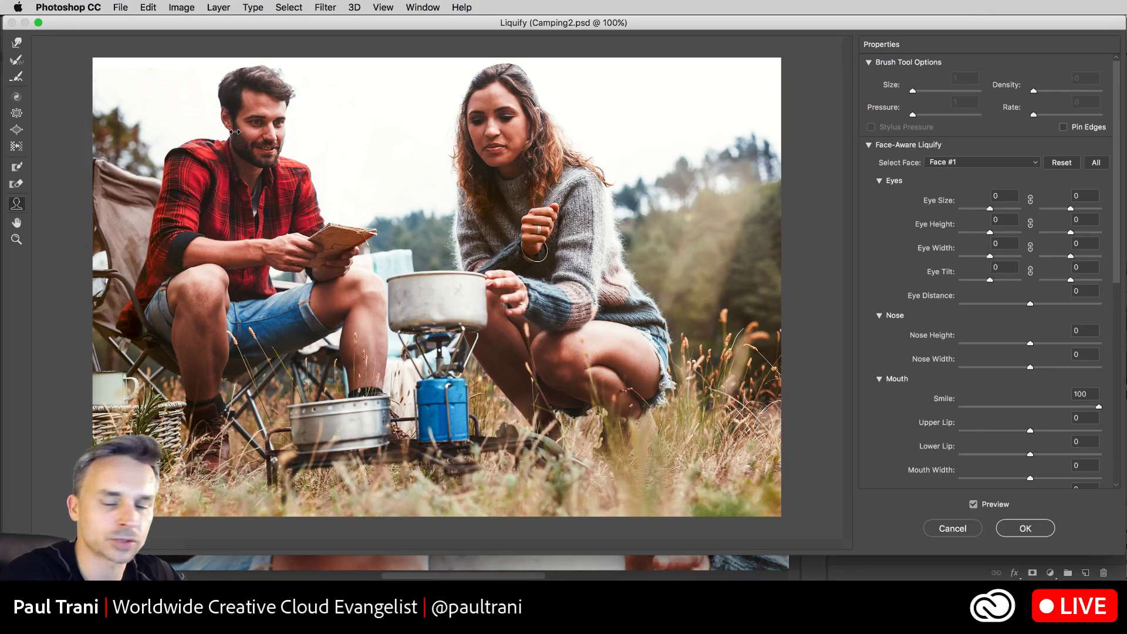
Step: Set the man's first eye width to 100 and his second eye size to 23, and apply the Liquify changes
key(super+equal)
drag(236, 131, 561, 417)
key(super+equal)
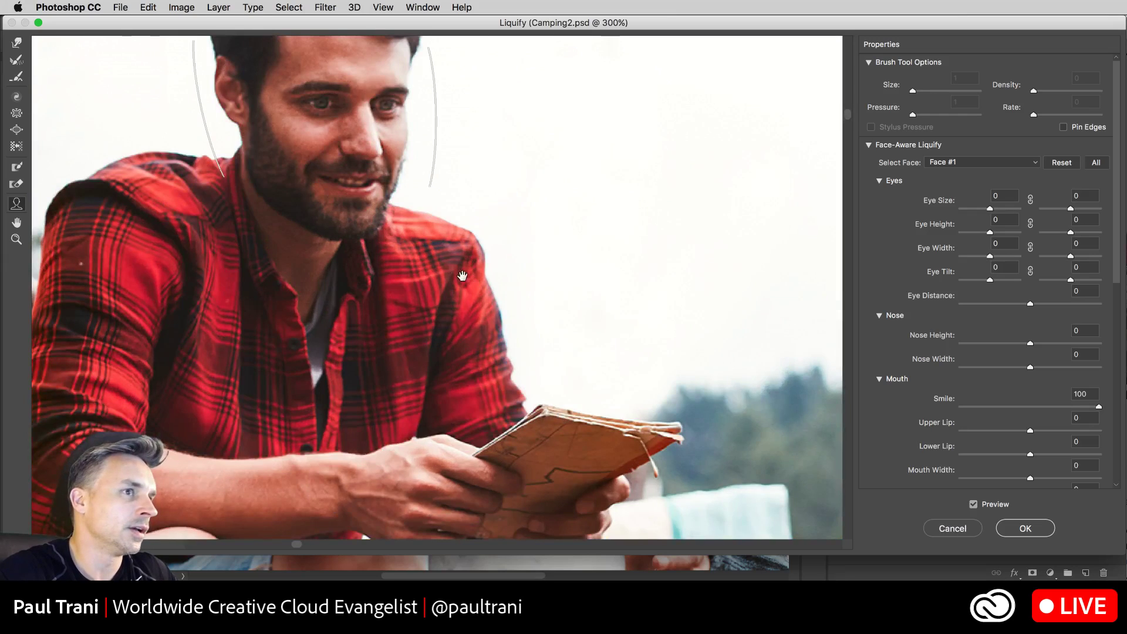
drag(463, 276, 614, 402)
mouse_move(464, 226)
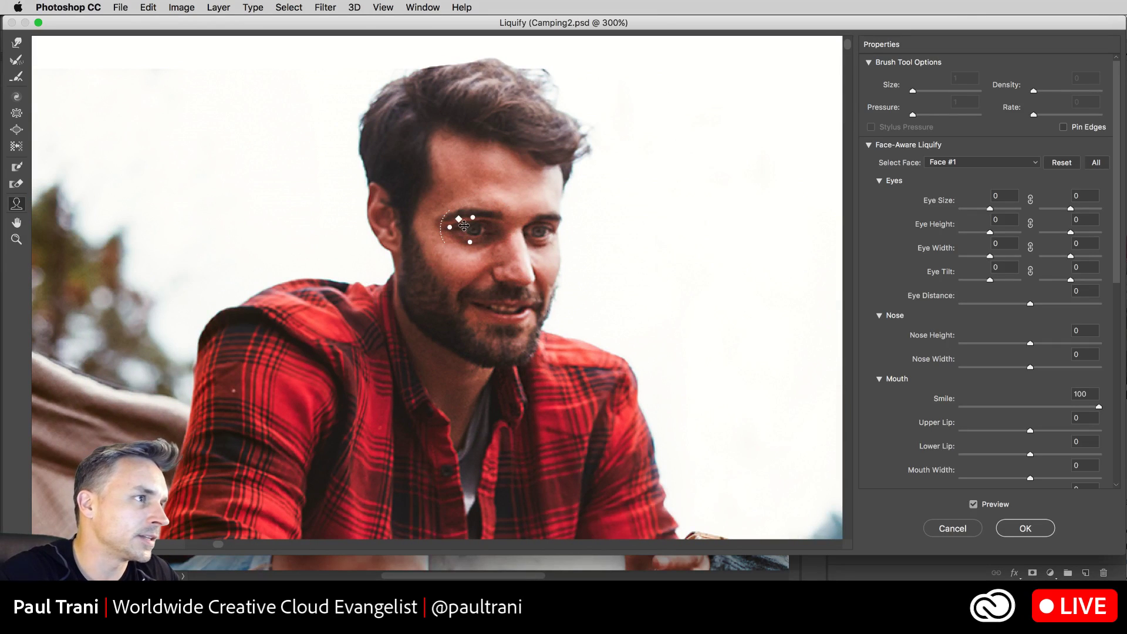
drag(450, 227, 430, 209)
mouse_move(545, 227)
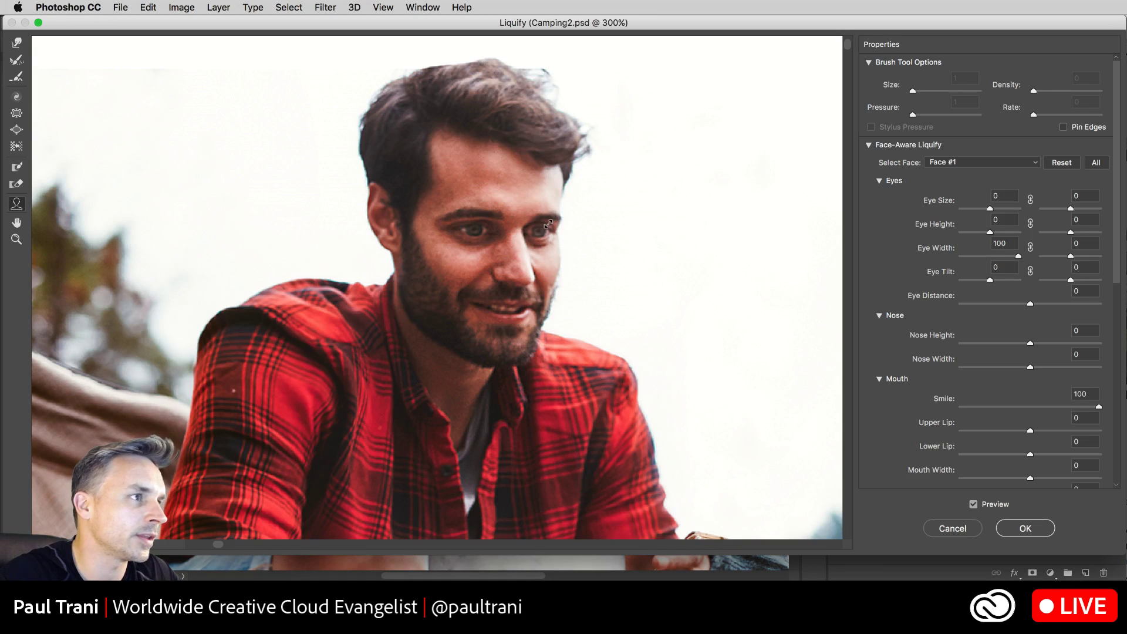
drag(550, 224, 555, 218)
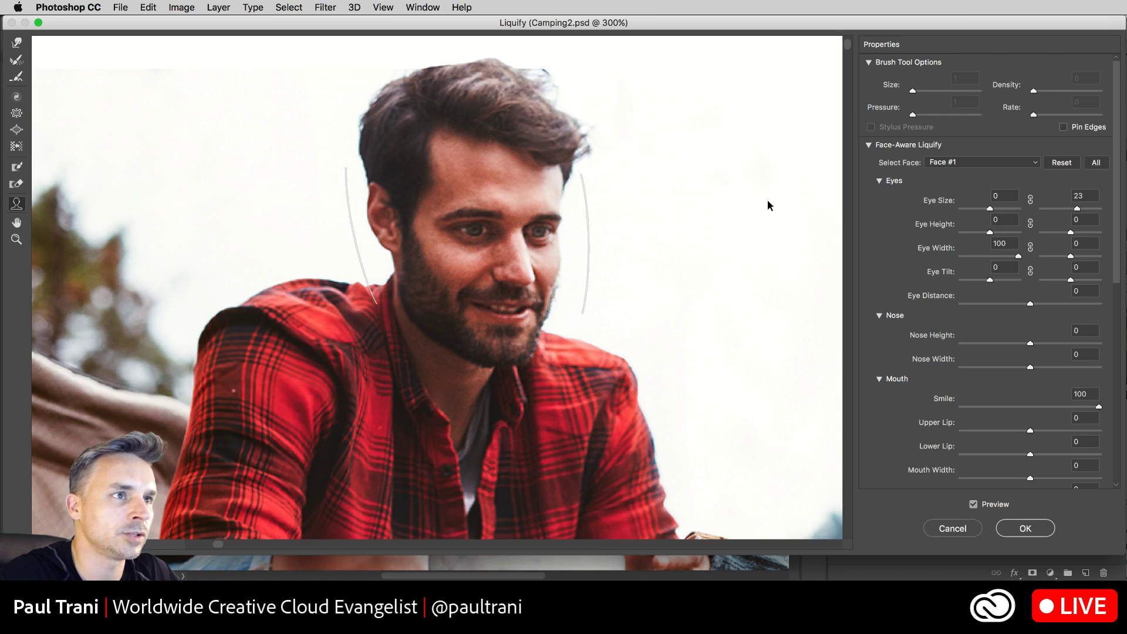
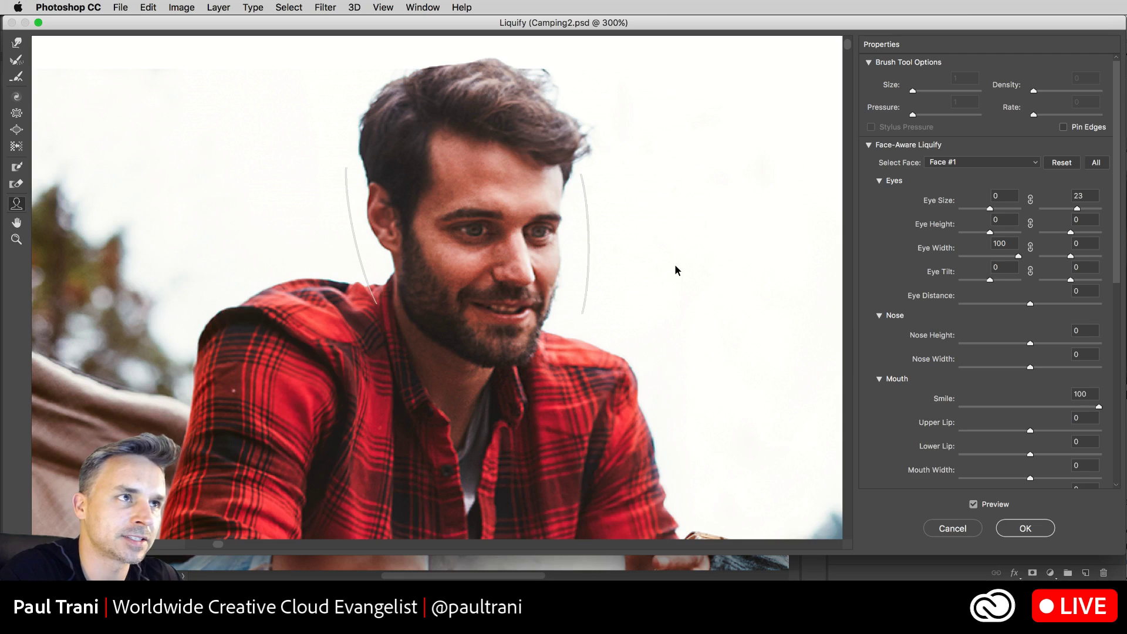
click(1011, 530)
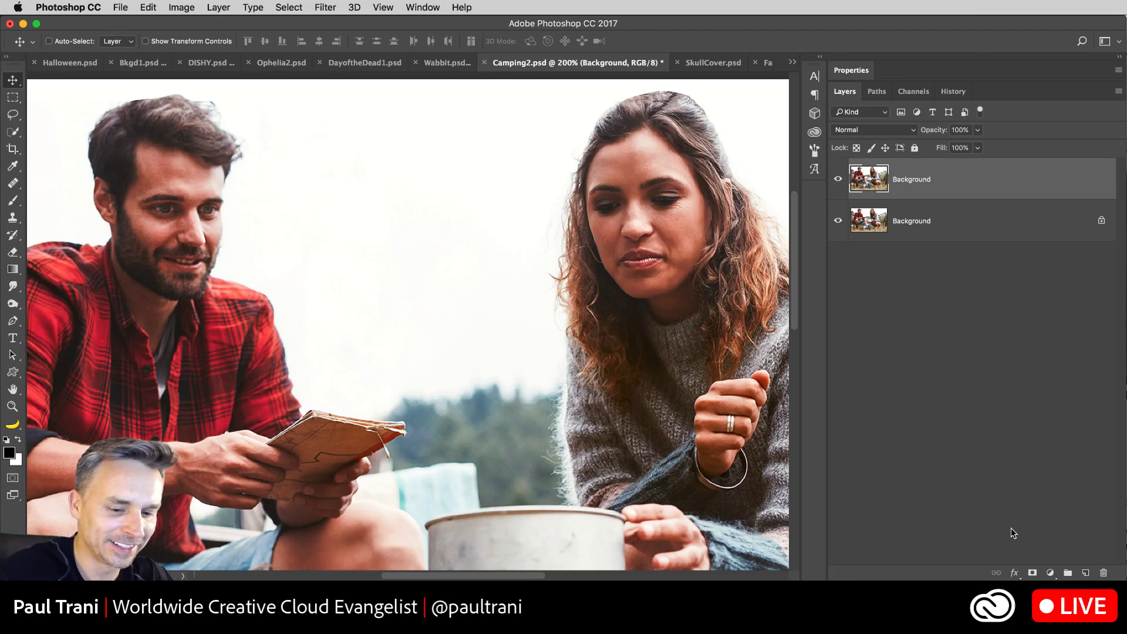
key(super+1)
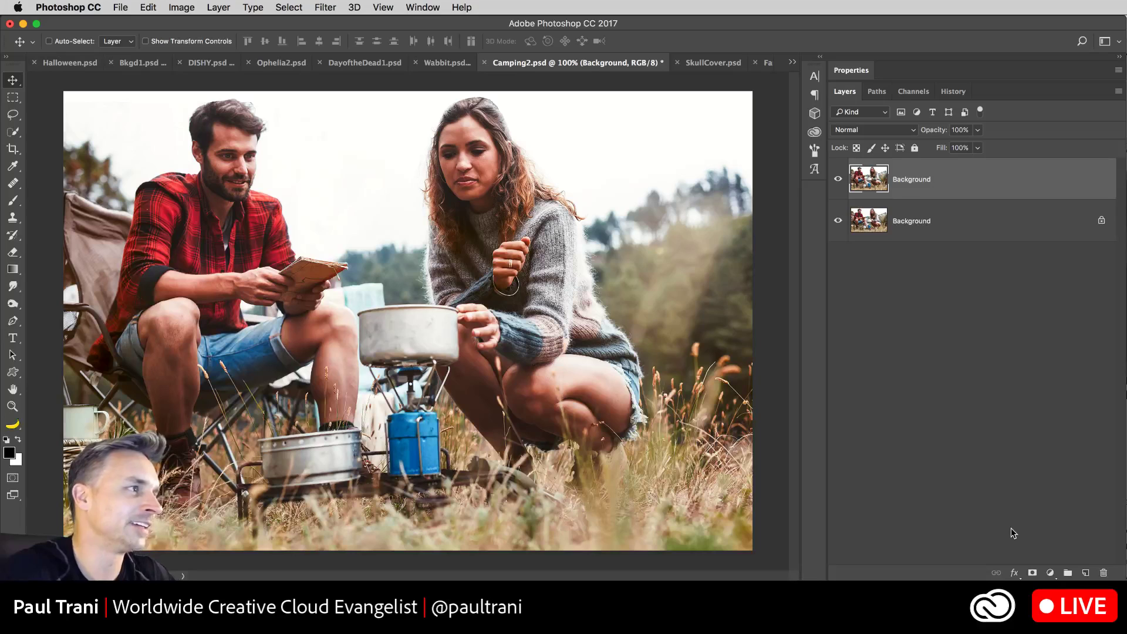
Step: Activate the Rectangular Marquee tool and bring up the DayoftheDead1.psd document at 33.3% zoom
click(10, 101)
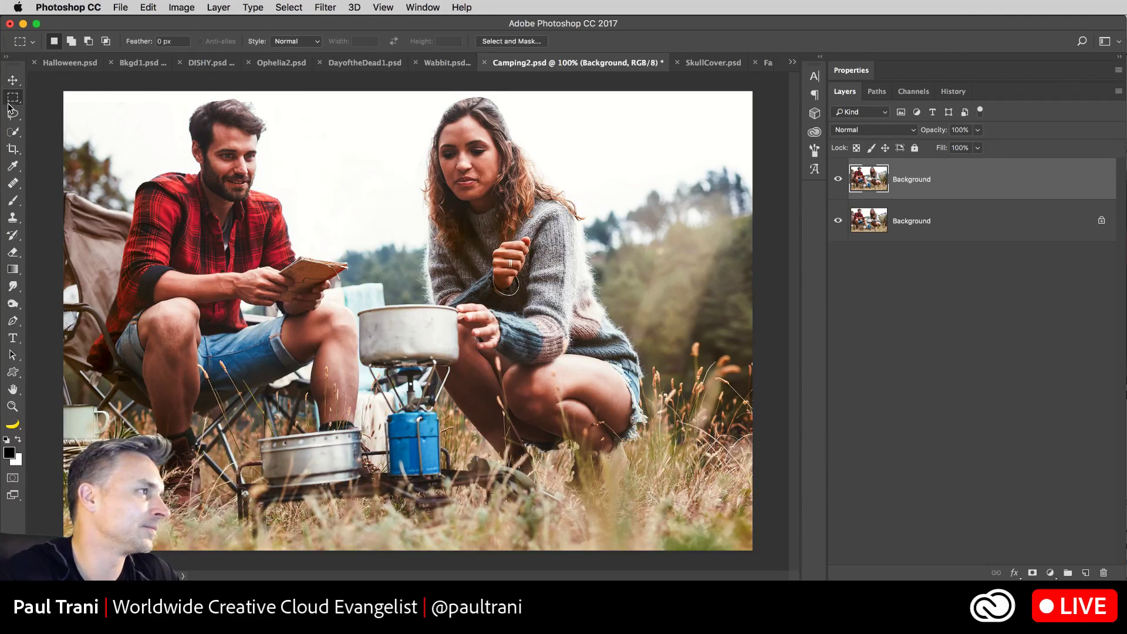
click(352, 65)
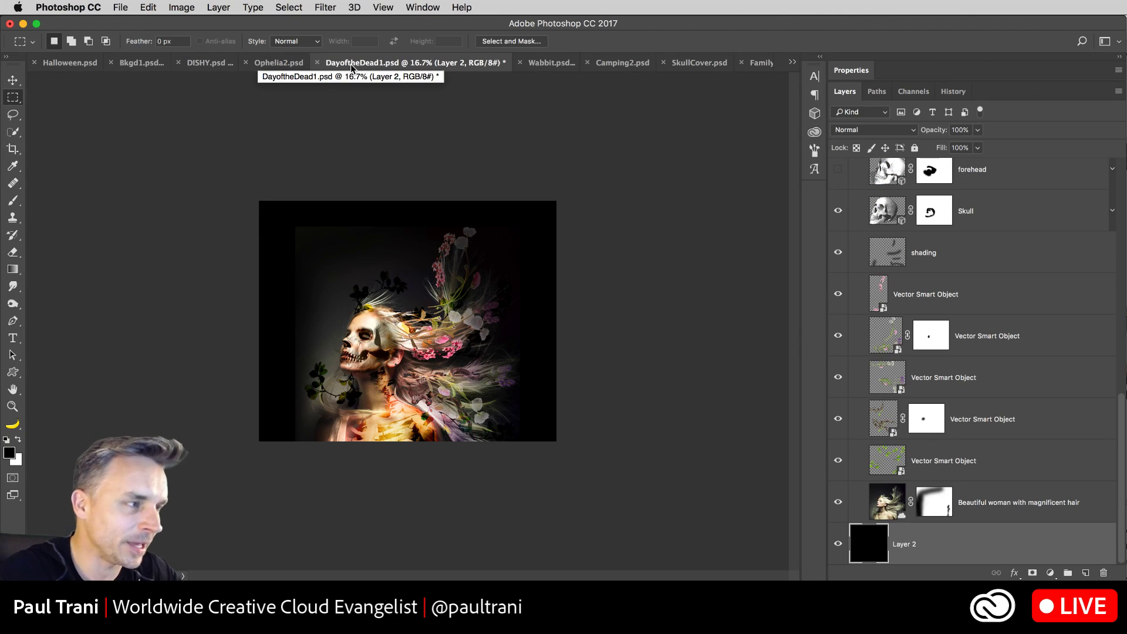
key(super+equal)
key(super+equal)
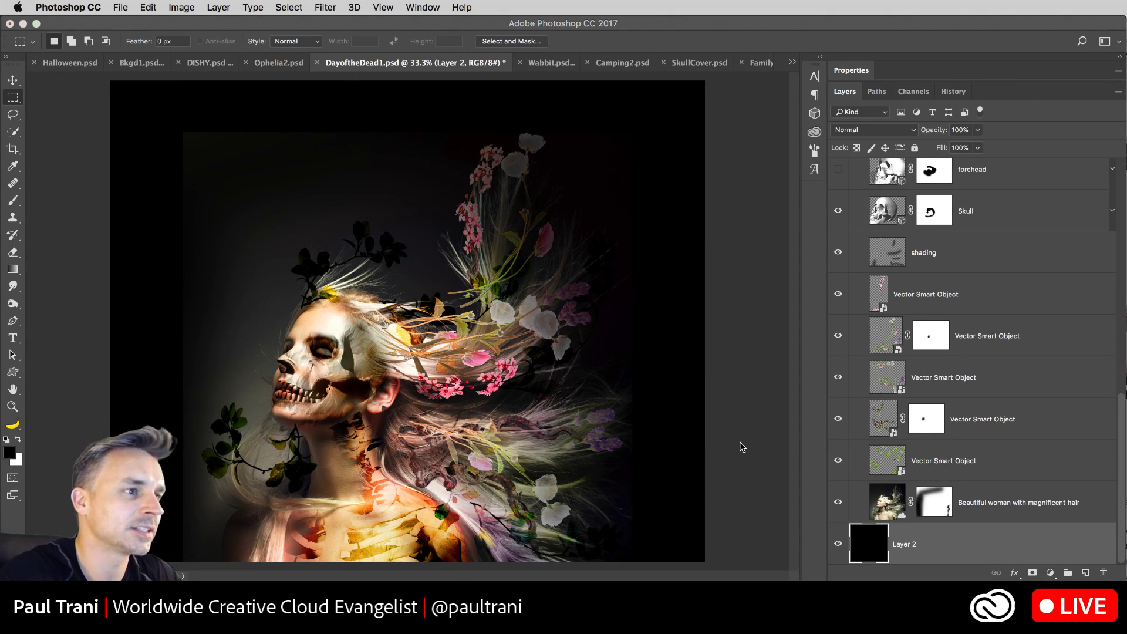
Step: Check the Photoshop tips list in Evernote, minimize the notes window, and return to Photoshop
key(super+Tab)
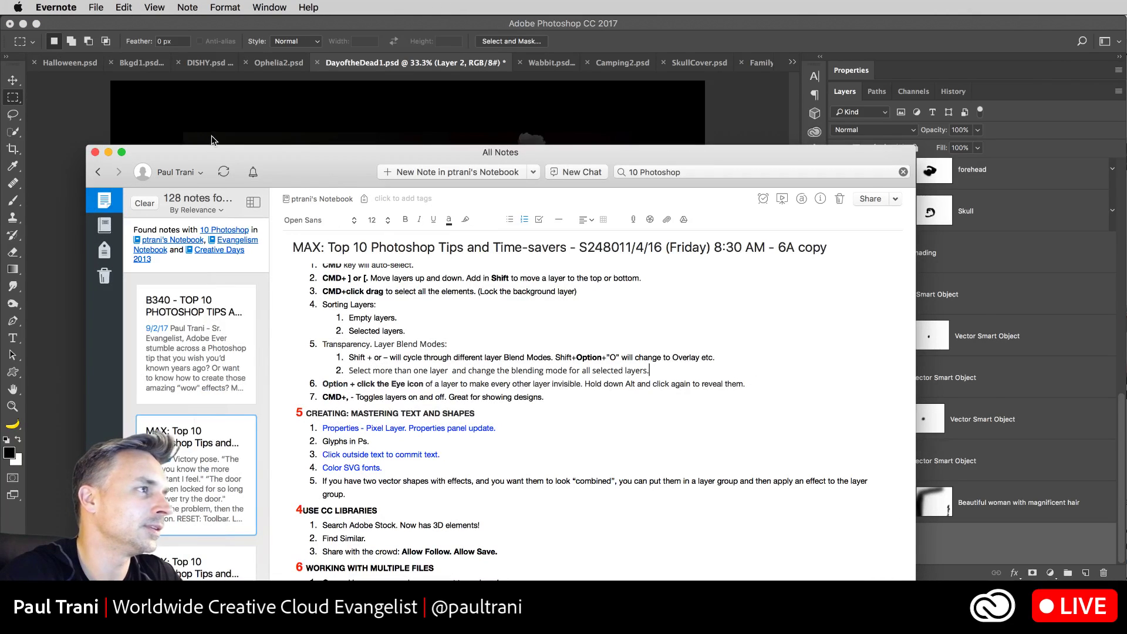
key(super+m)
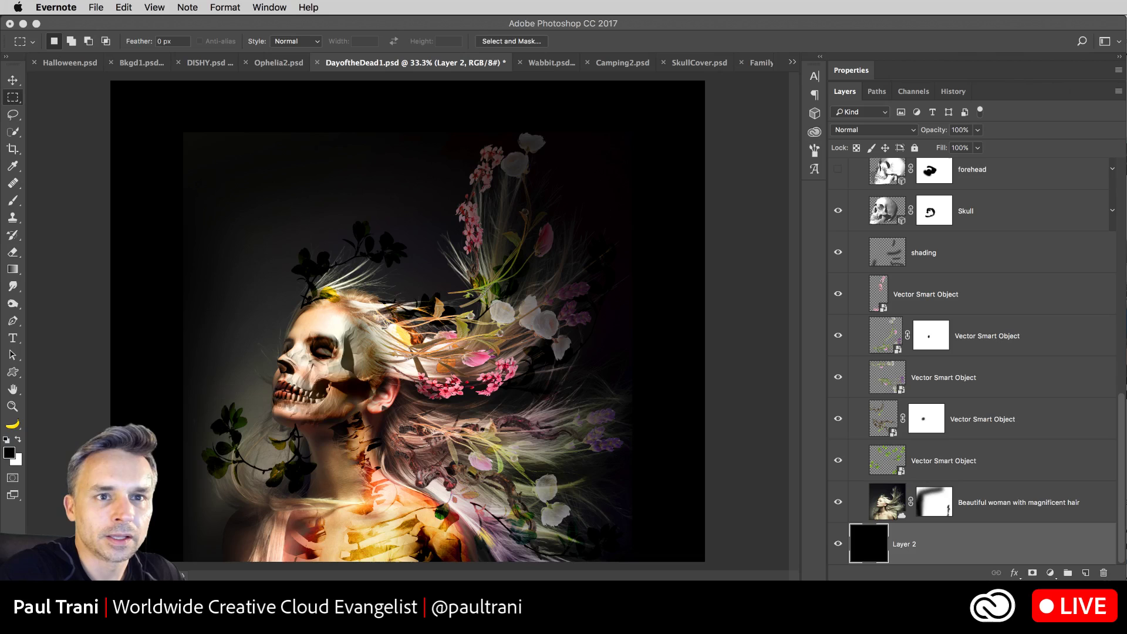
click(205, 266)
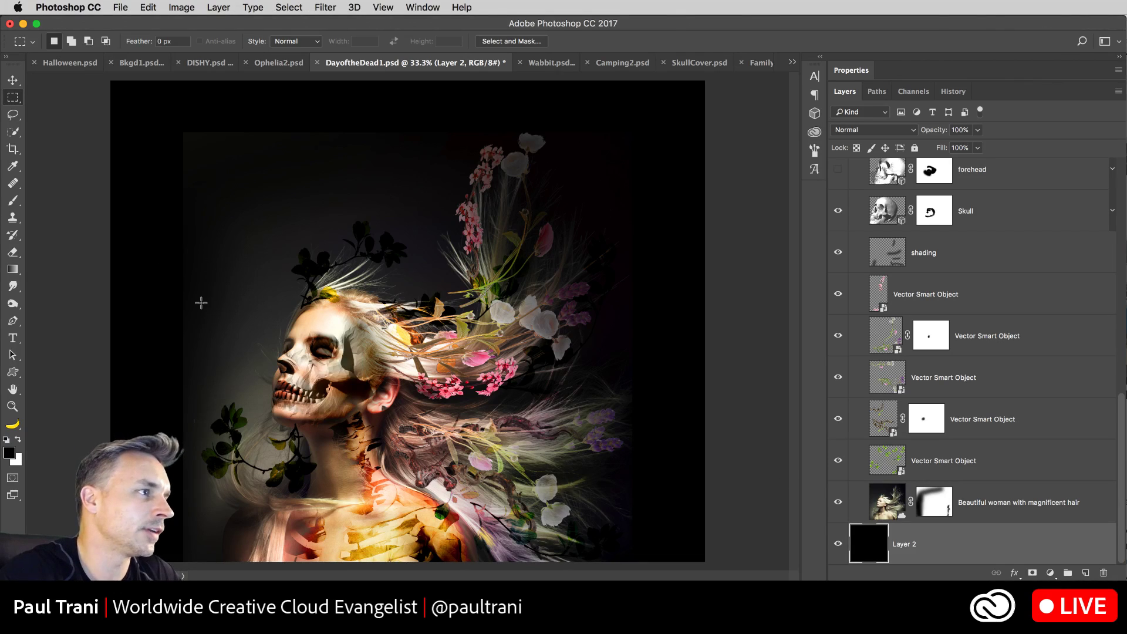
Step: Try to extend the DayoftheDead1.psd canvas beyond the image edges with the Crop tool, and reset the crop boundary
click(14, 151)
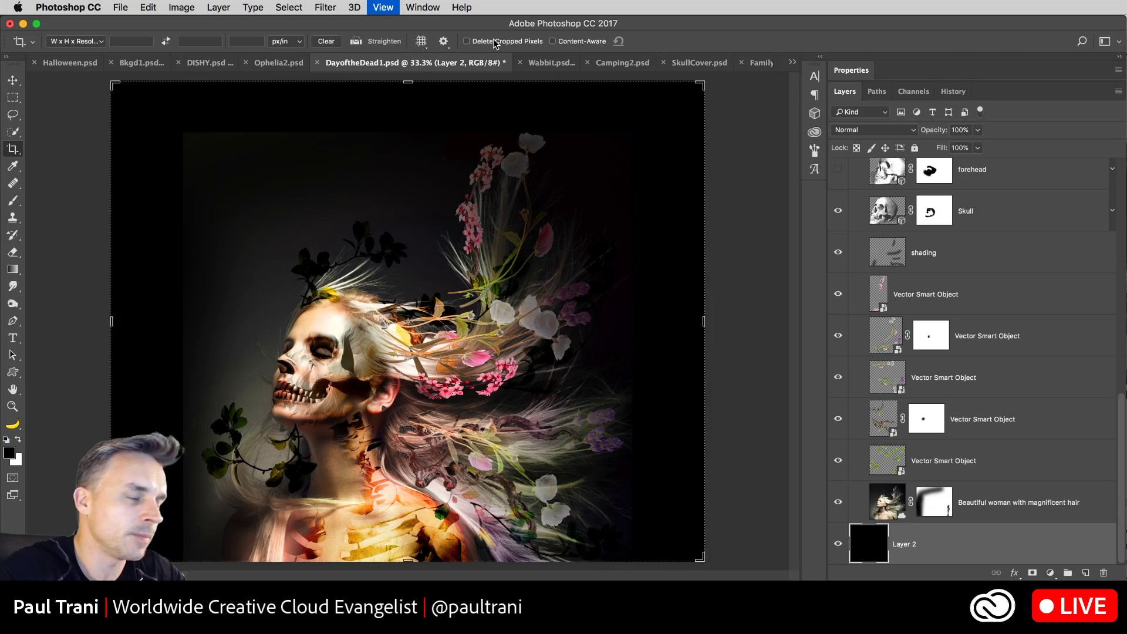
key(super+minus)
drag(190, 144, 120, 130)
drag(683, 533, 737, 545)
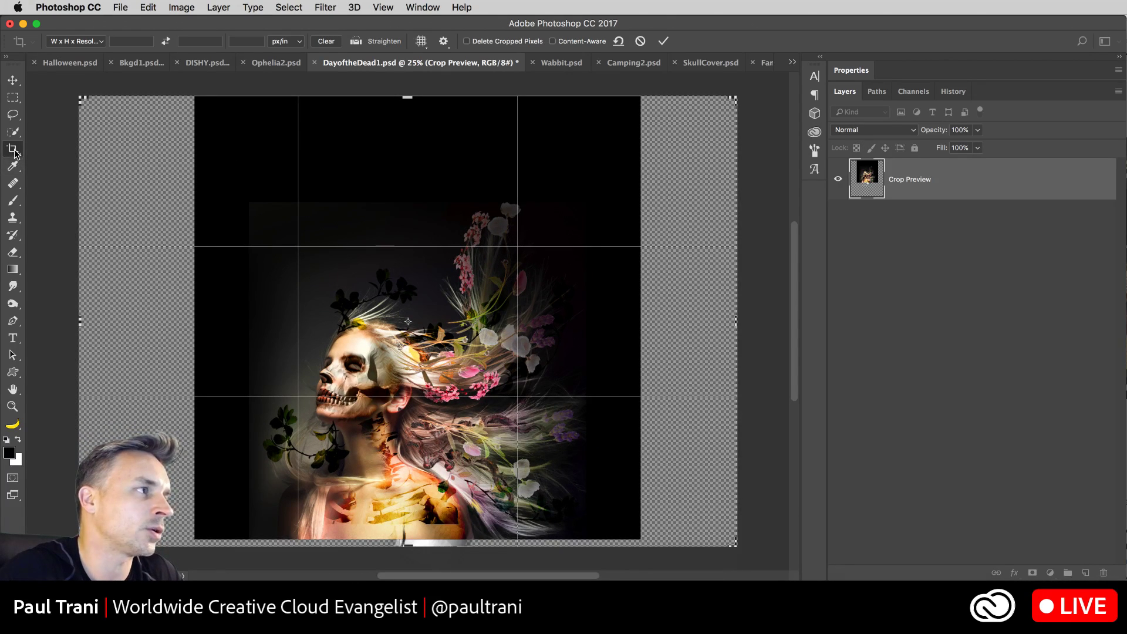
key(Escape)
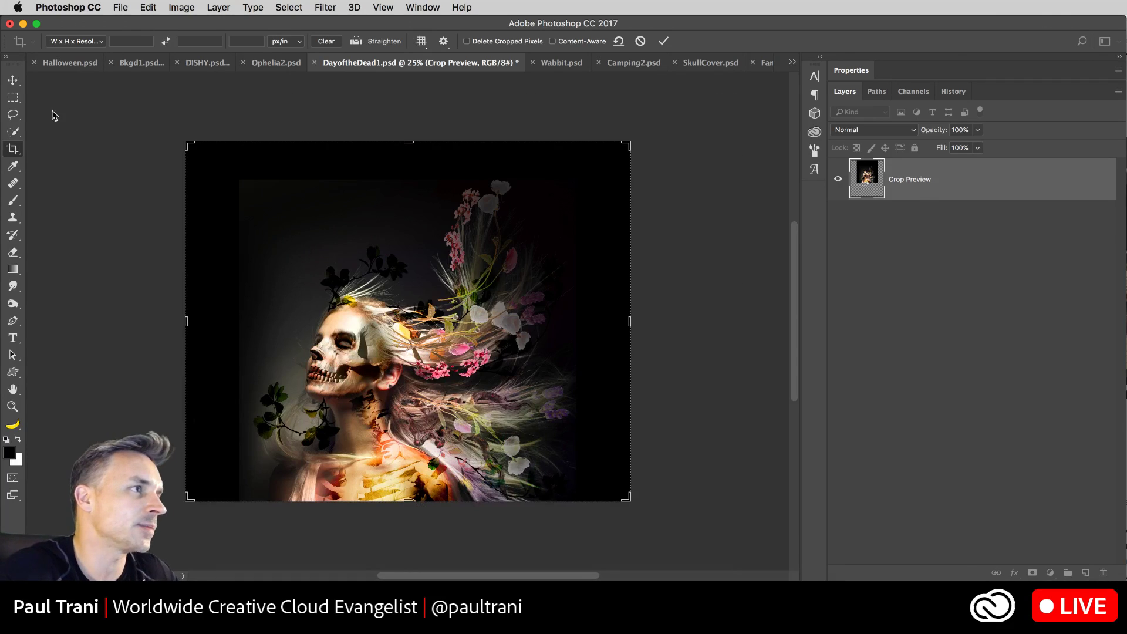
Step: Leave the crop without applying it and return to the Rectangular Marquee tool
click(178, 8)
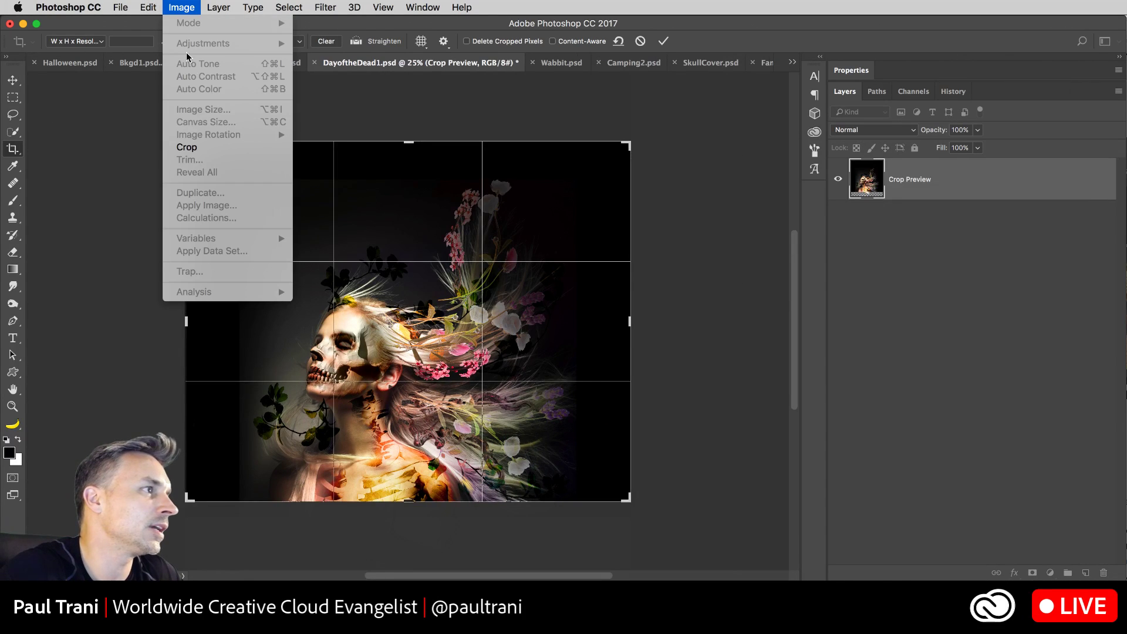
click(13, 98)
click(13, 98)
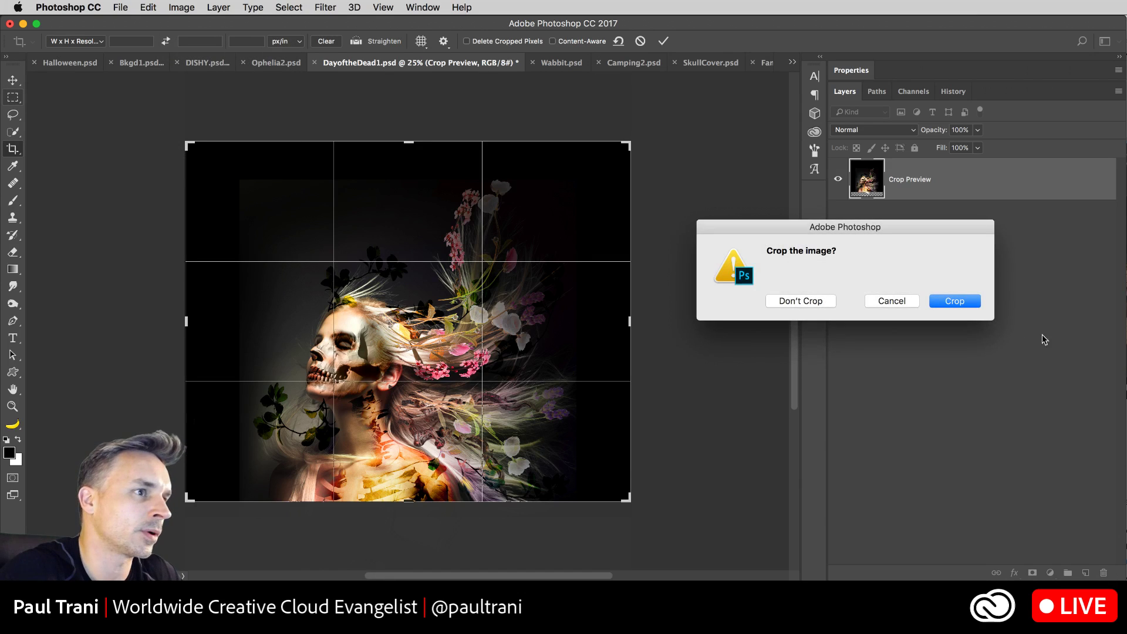
click(815, 303)
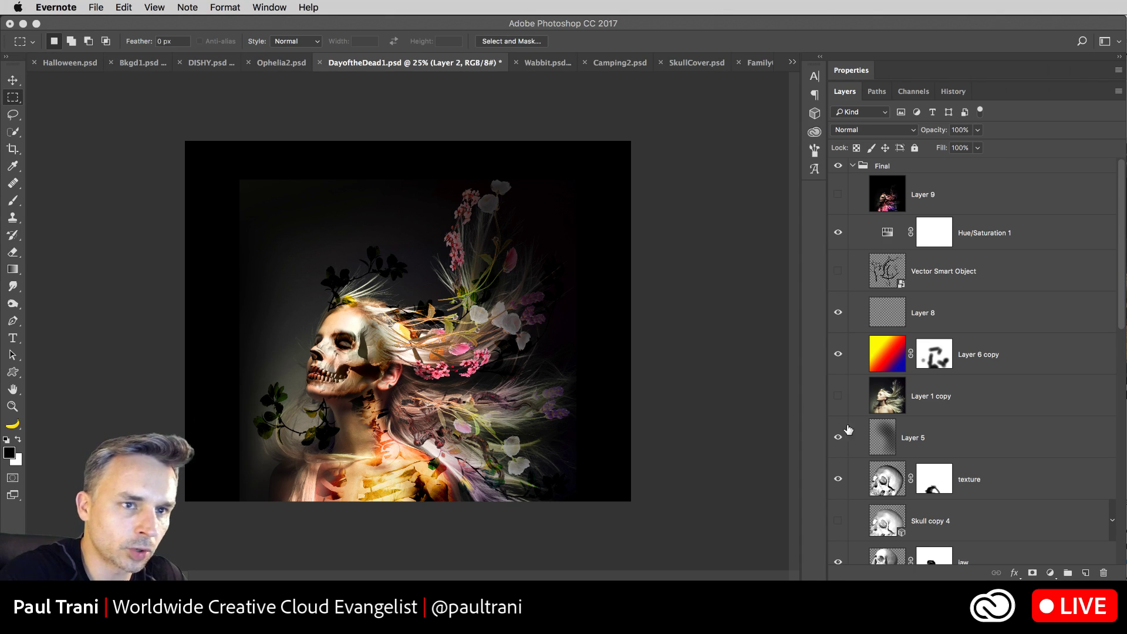
Step: Open Moose.psd in Photoshop and dismiss the missing linked assets dialog
key(super+Tab)
drag(614, 256, 899, 607)
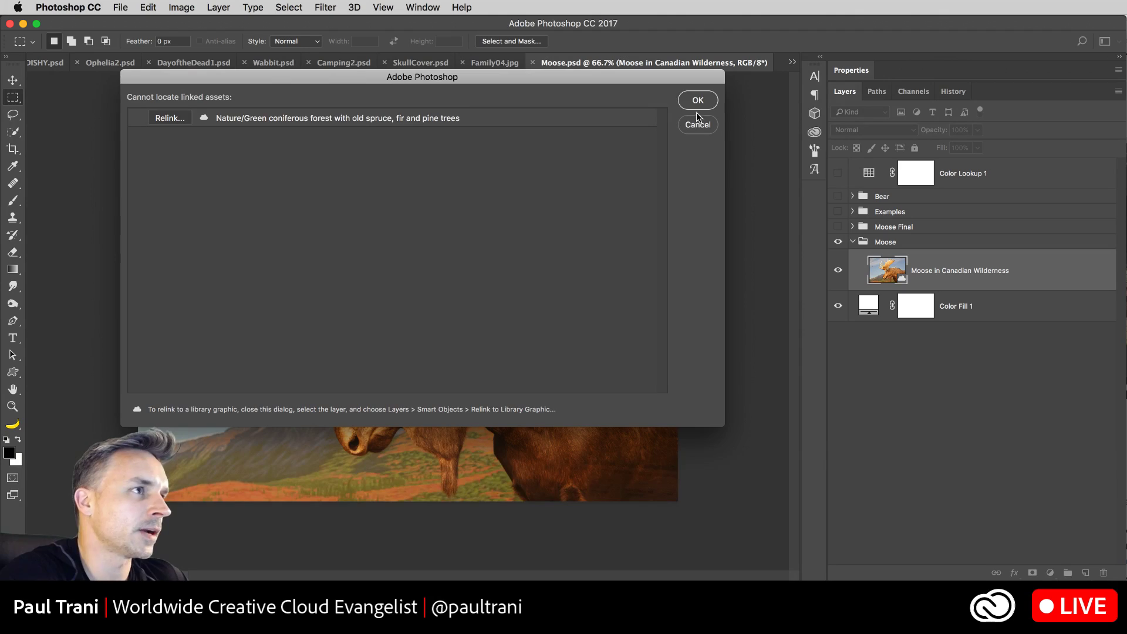
click(696, 101)
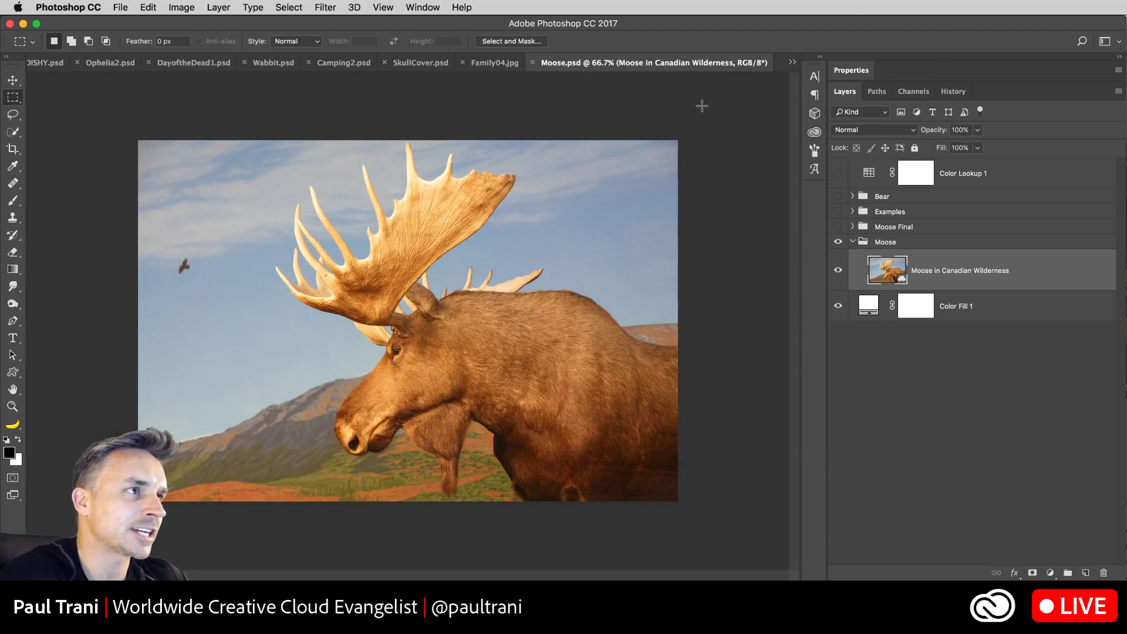
Step: Try to select the moose's large antler with the Magic Wand tool, add nearby tones to the selection, and deselect
key(super+1)
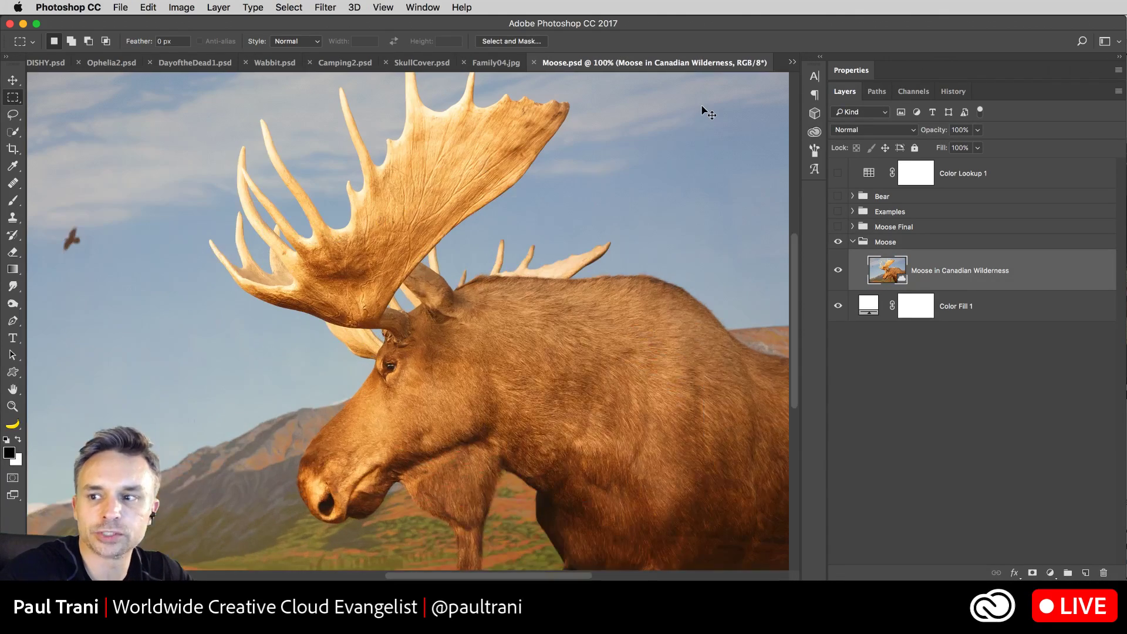
key(super+equal)
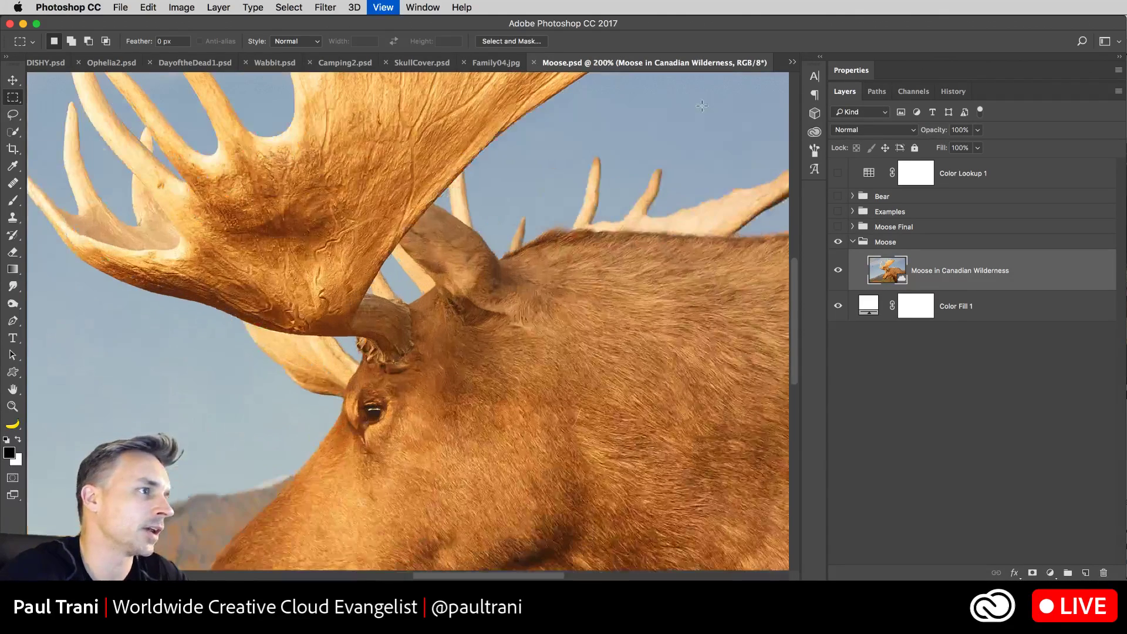
click(13, 132)
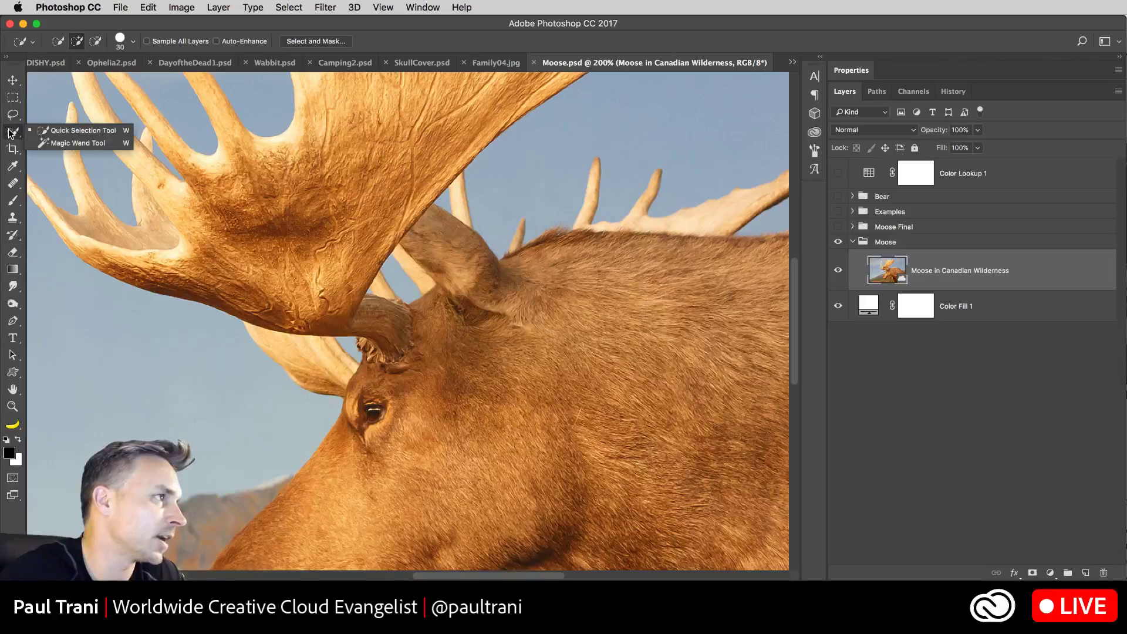
click(56, 140)
click(339, 308)
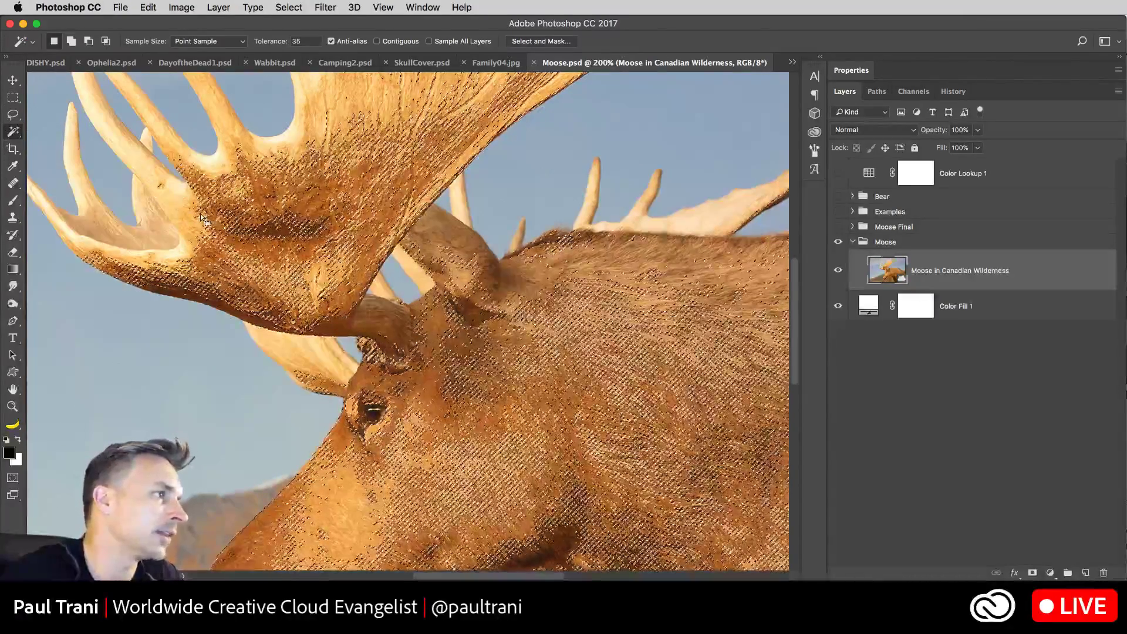
click(242, 220)
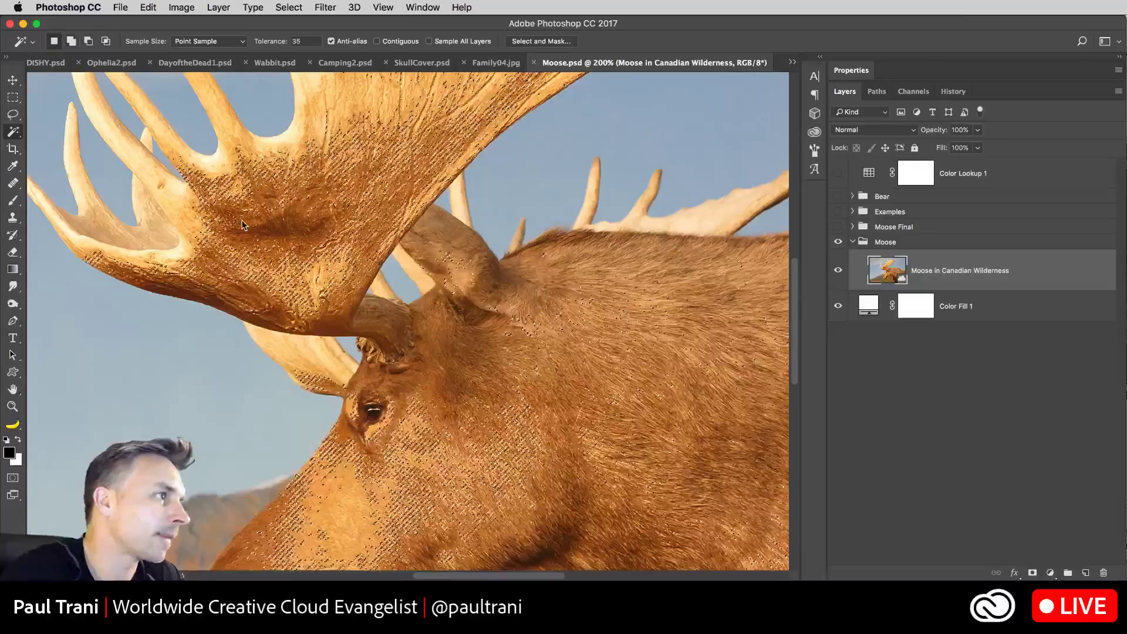
shift+click(265, 205)
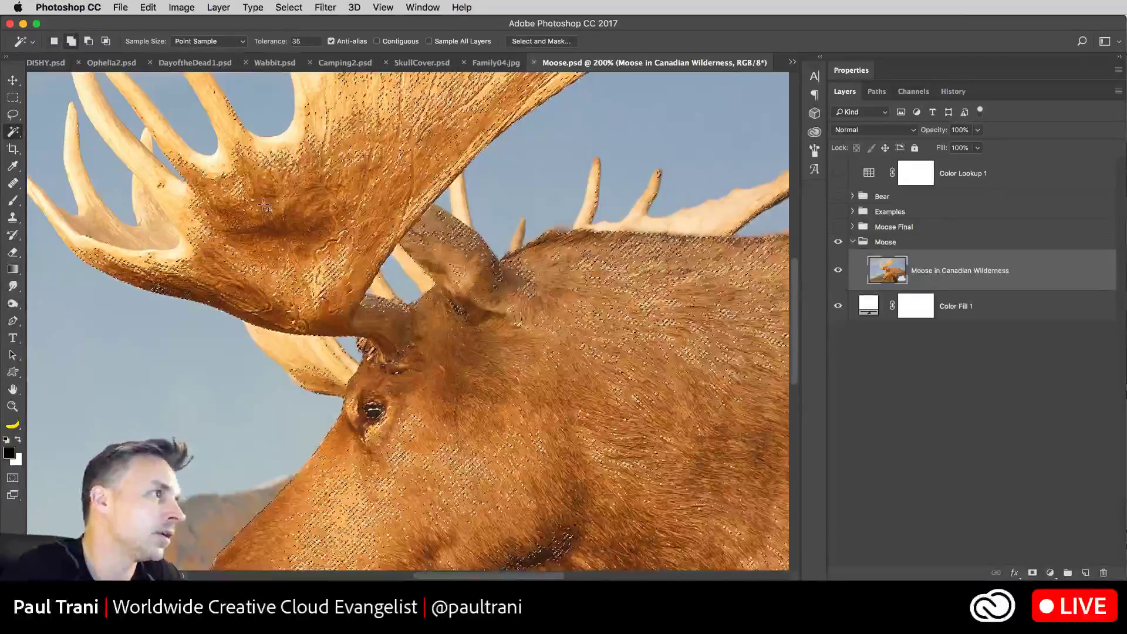
shift+click(278, 192)
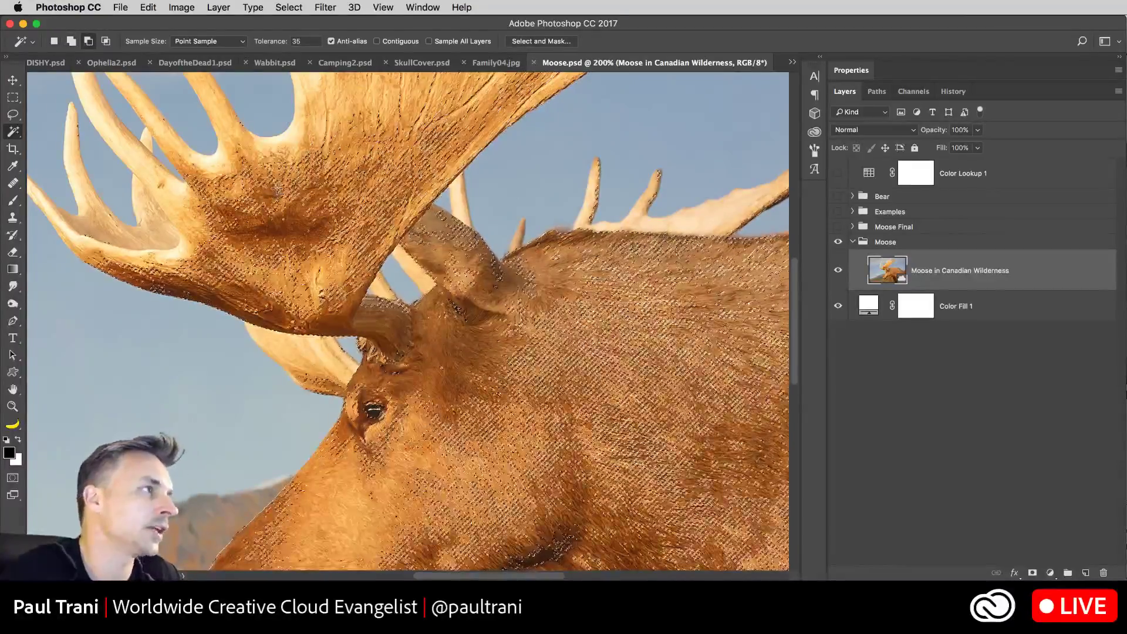
key(super+d)
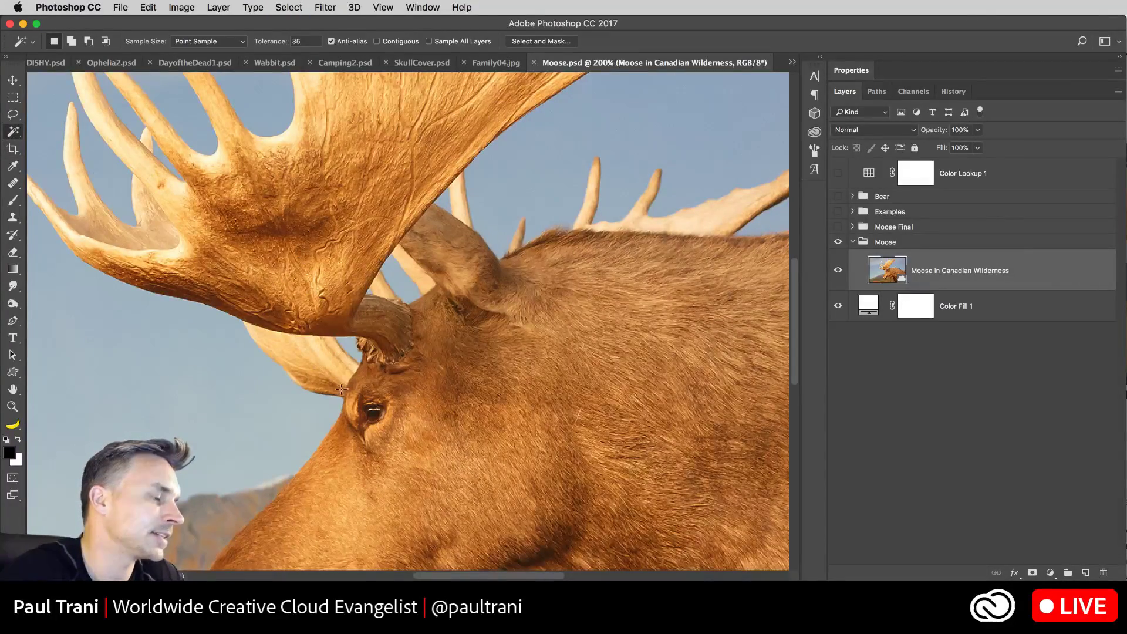
Step: Try to select the moose's large antler with the Quick Selection tool, and clear the selection
scroll(342, 389, down, 3)
drag(10, 134, 44, 134)
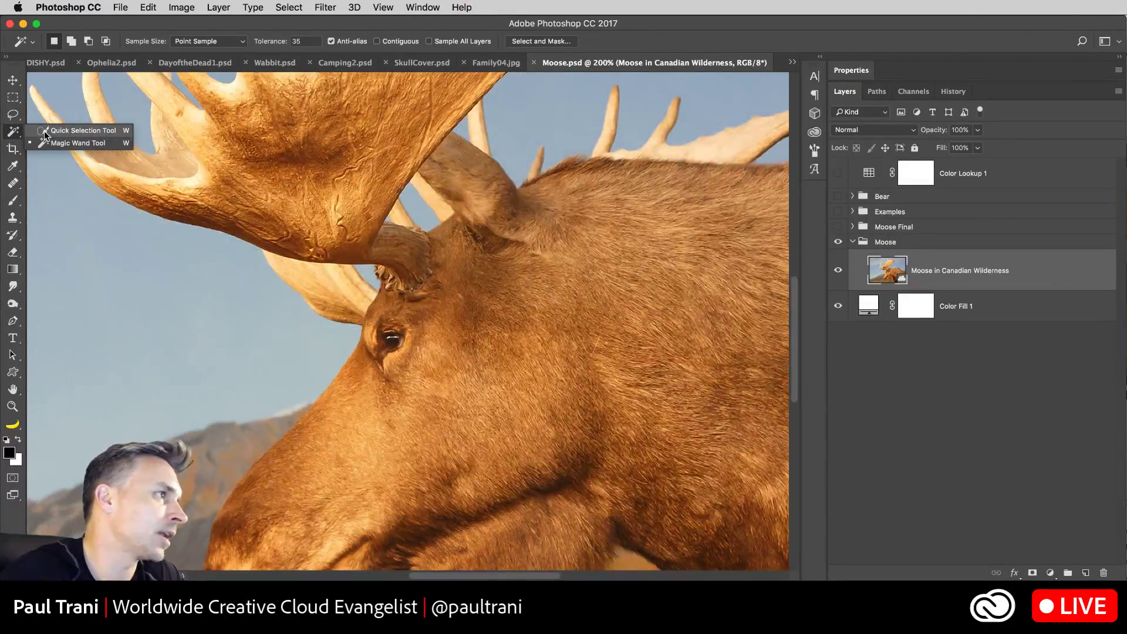
click(44, 132)
drag(266, 165, 337, 138)
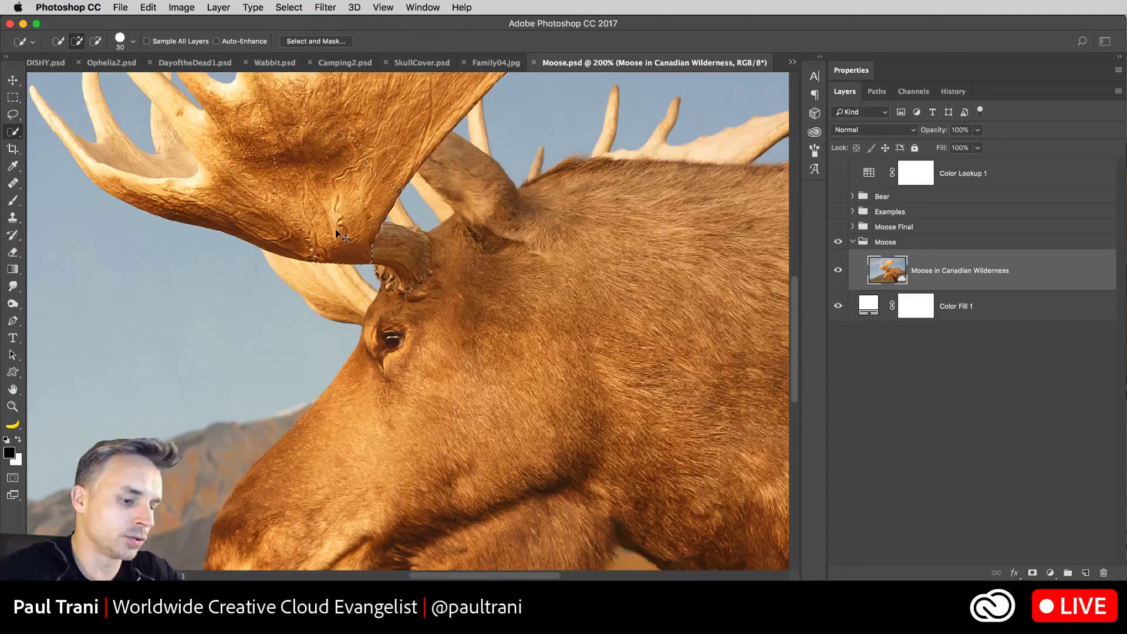
key(super+minus)
key(super+minus)
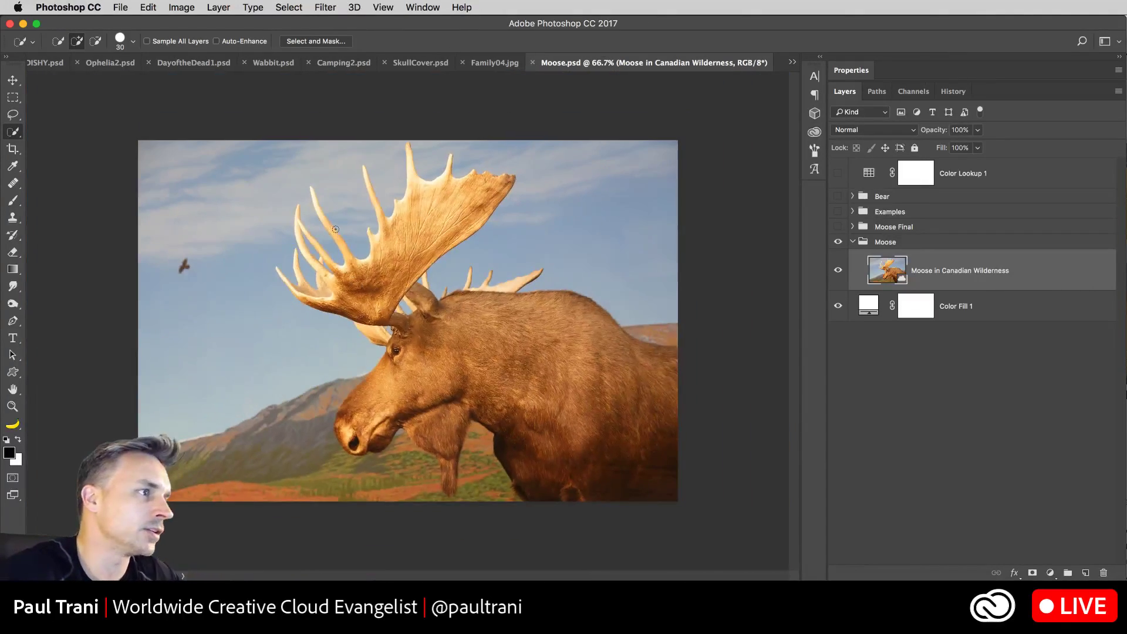
Step: Run Focus Area on the moose photo and subtract the leftover rear antler fragment above its back from the selection
click(13, 115)
click(301, 9)
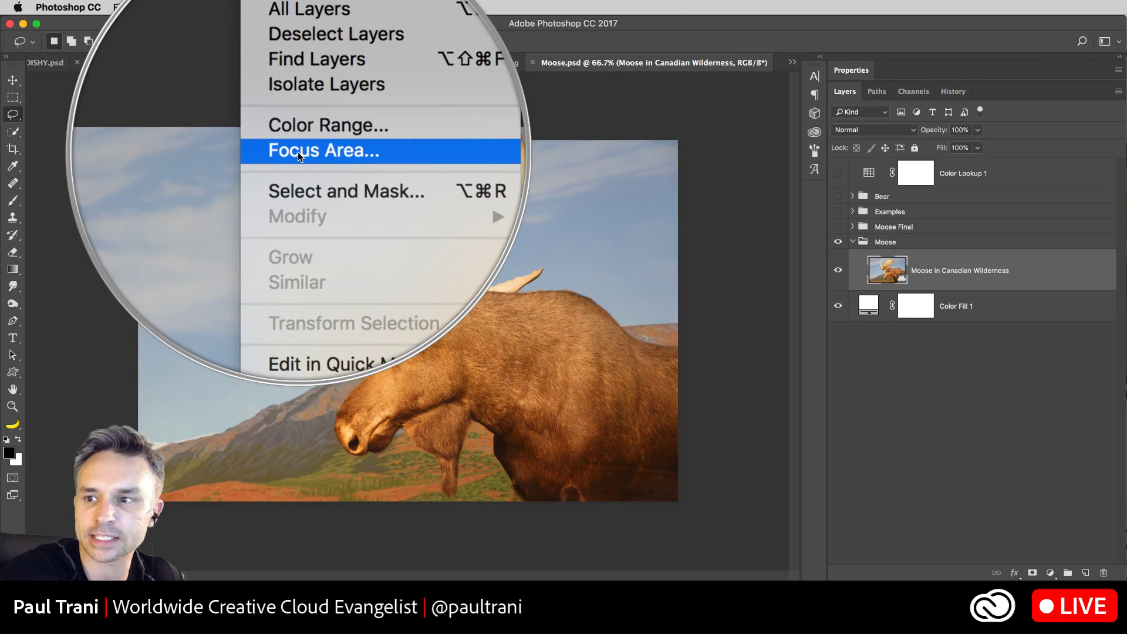
click(326, 152)
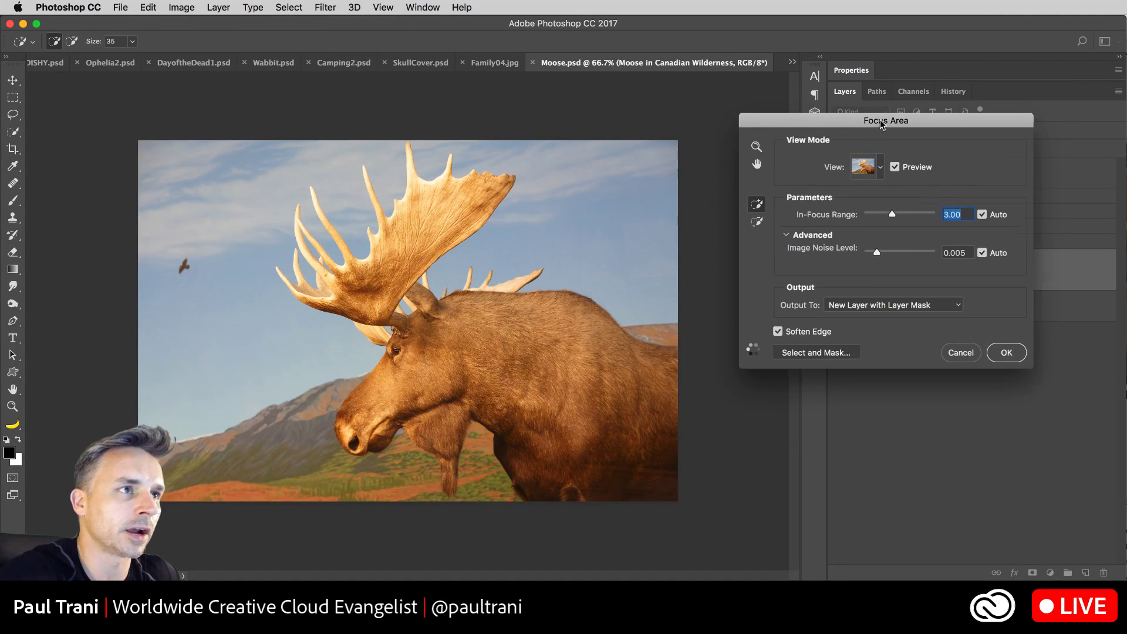
drag(883, 121, 722, 172)
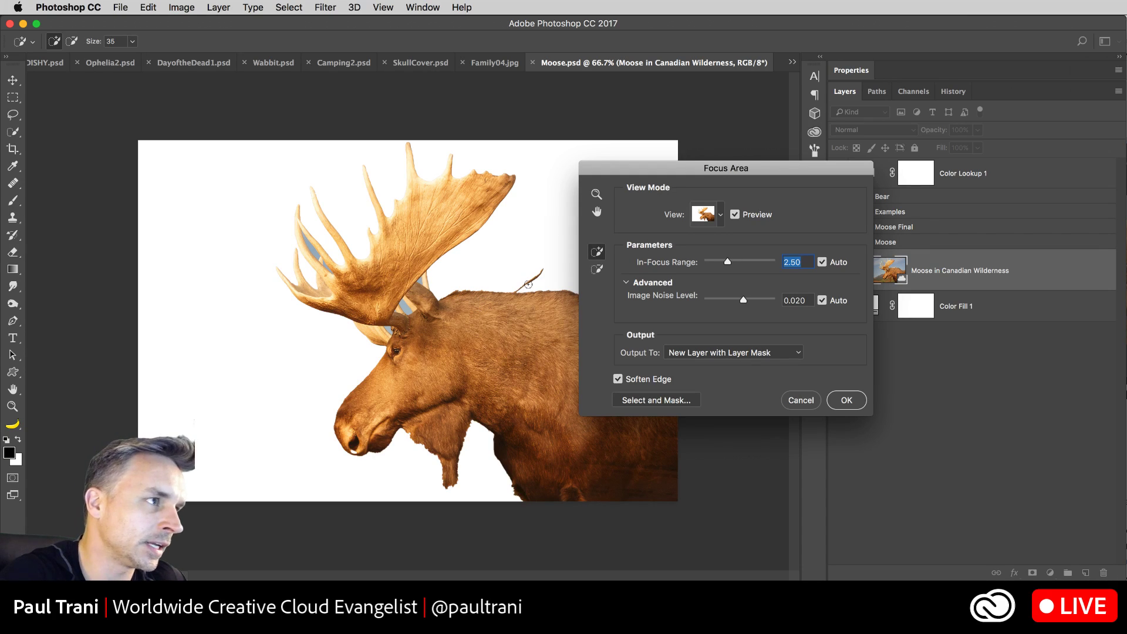
key(alt)
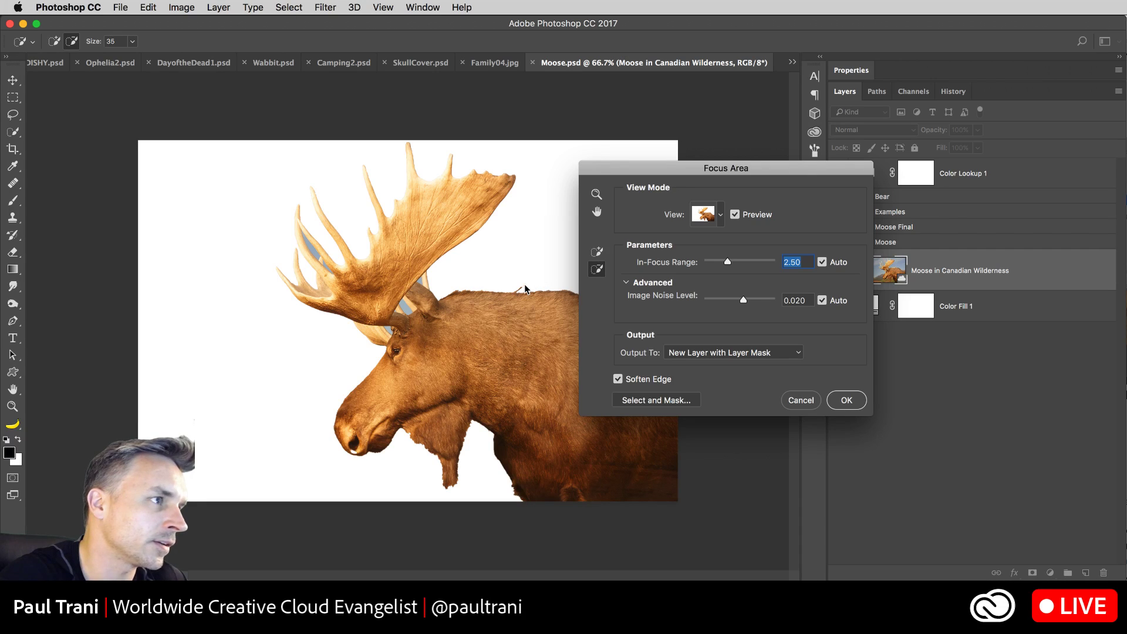
click(517, 290)
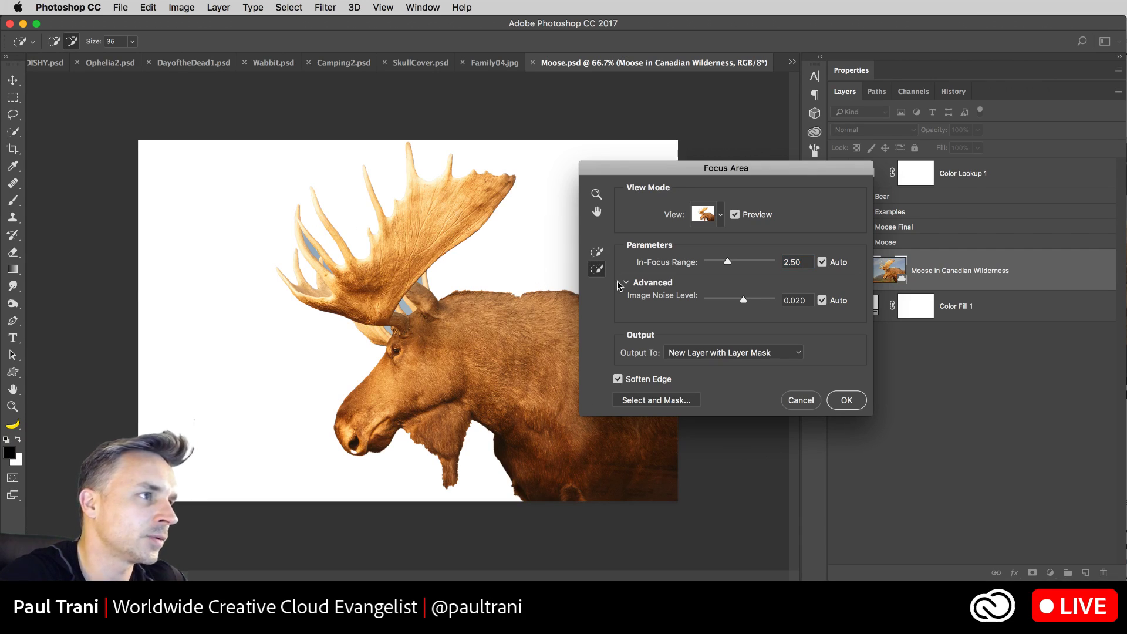
Step: Open the focus selection in Select and Mask and refine the fur edge along the moose's back with the Refine Edge Brush at size 45
key(alt)
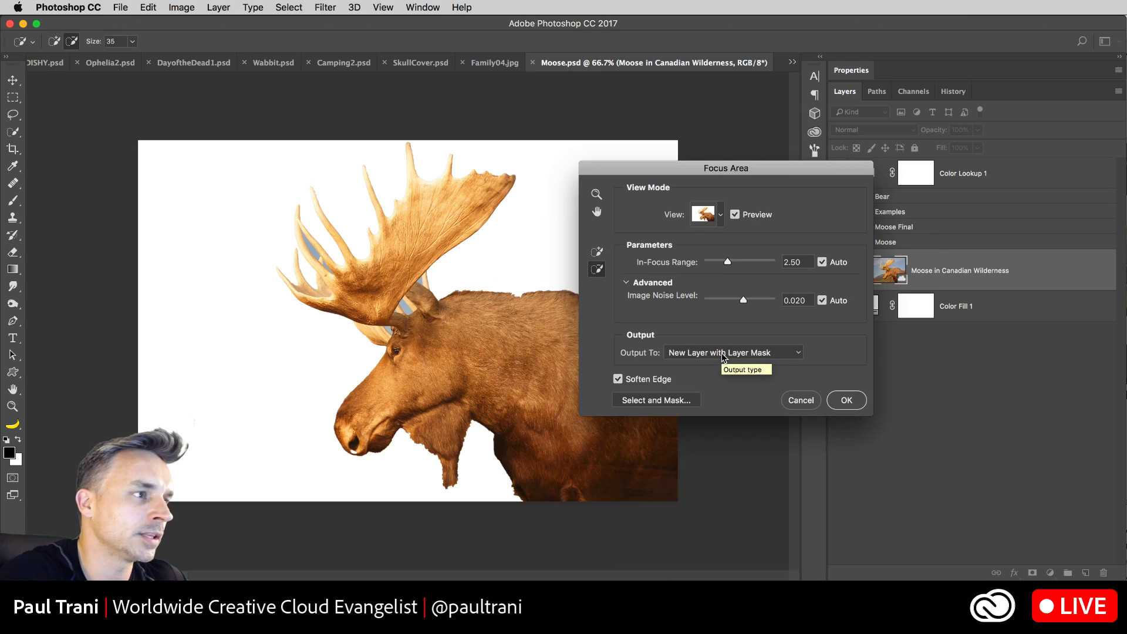
click(639, 401)
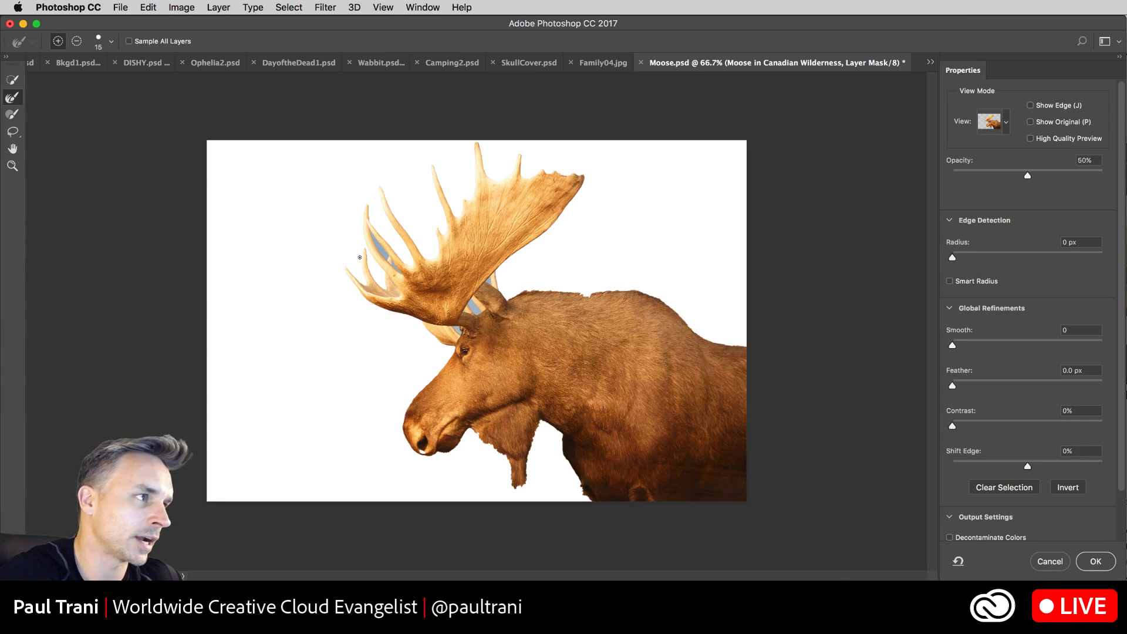
key(super+equal)
key(super+equal)
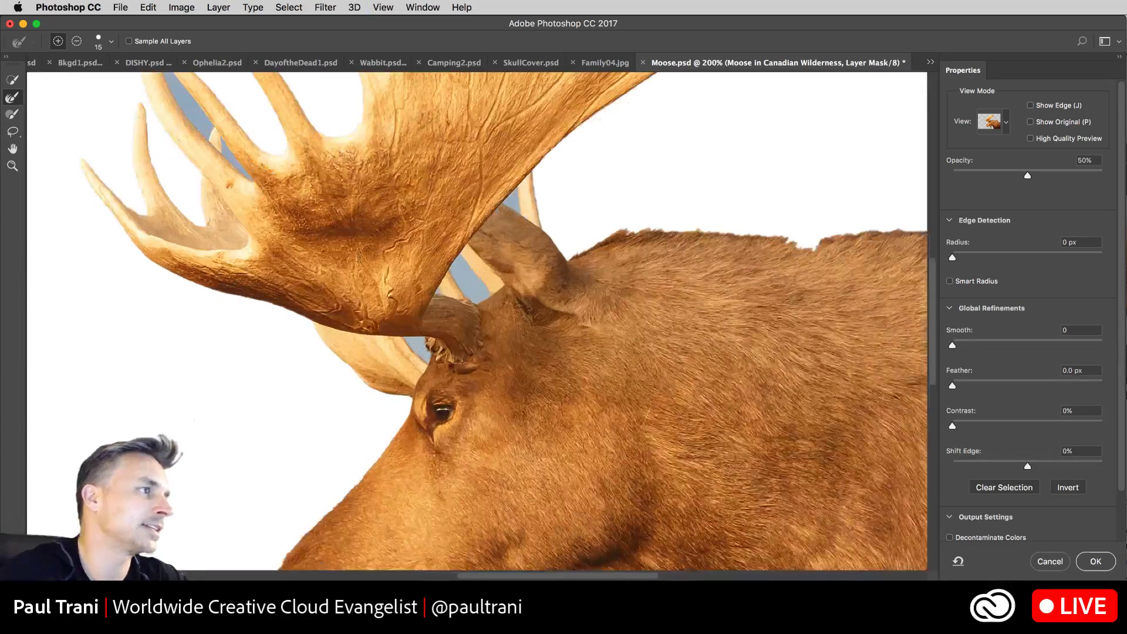
scroll(413, 274, right, 10)
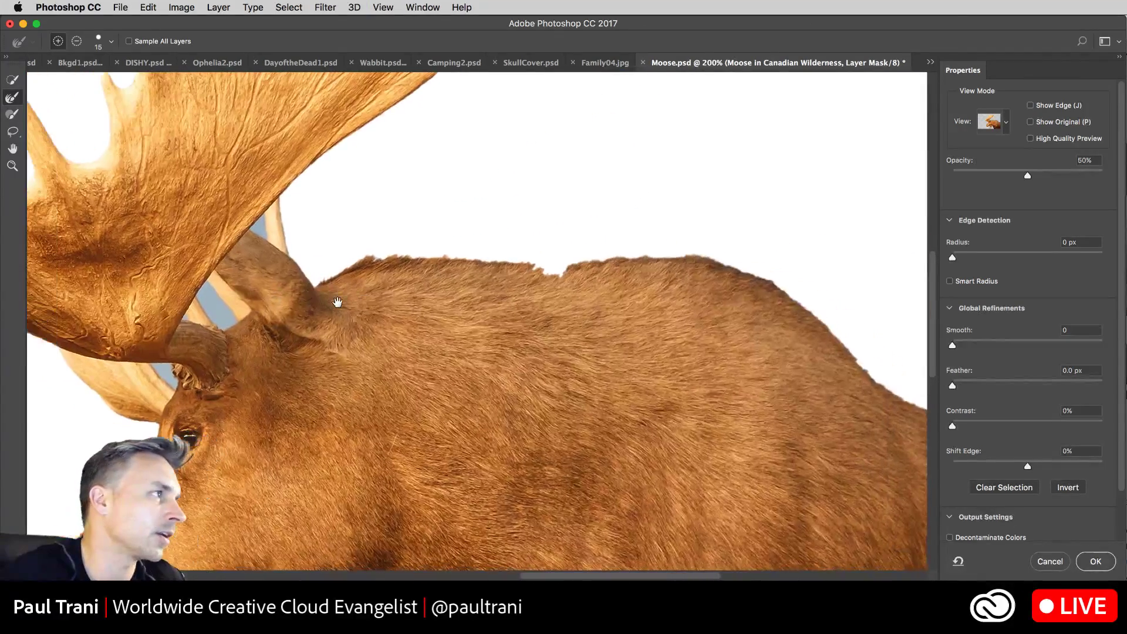
key(bracketright)
key(bracketright)
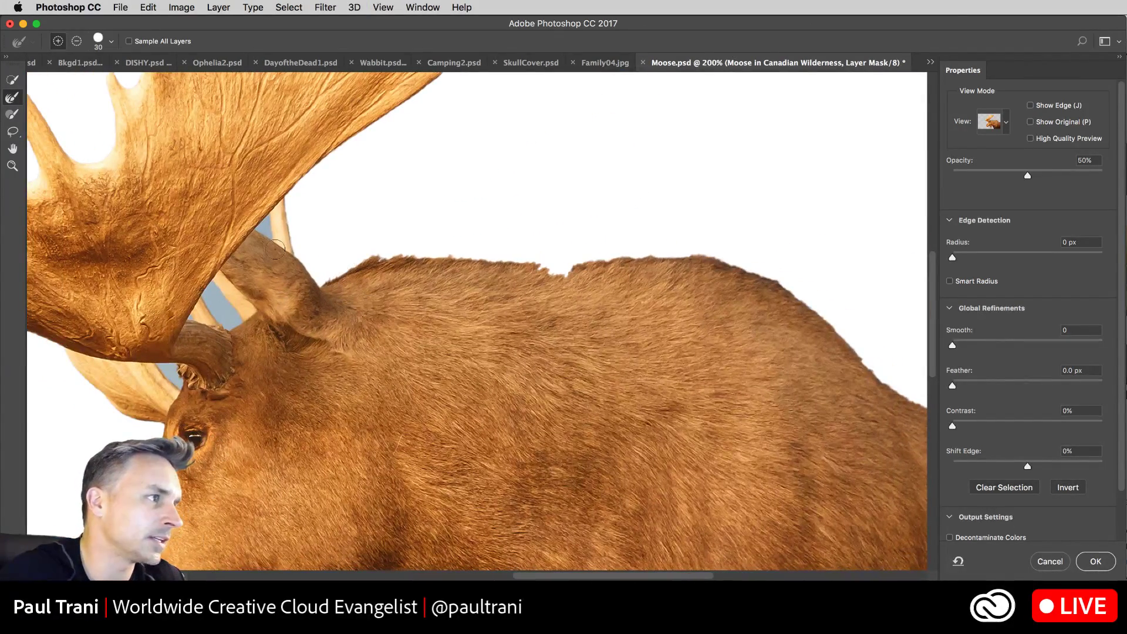
click(9, 101)
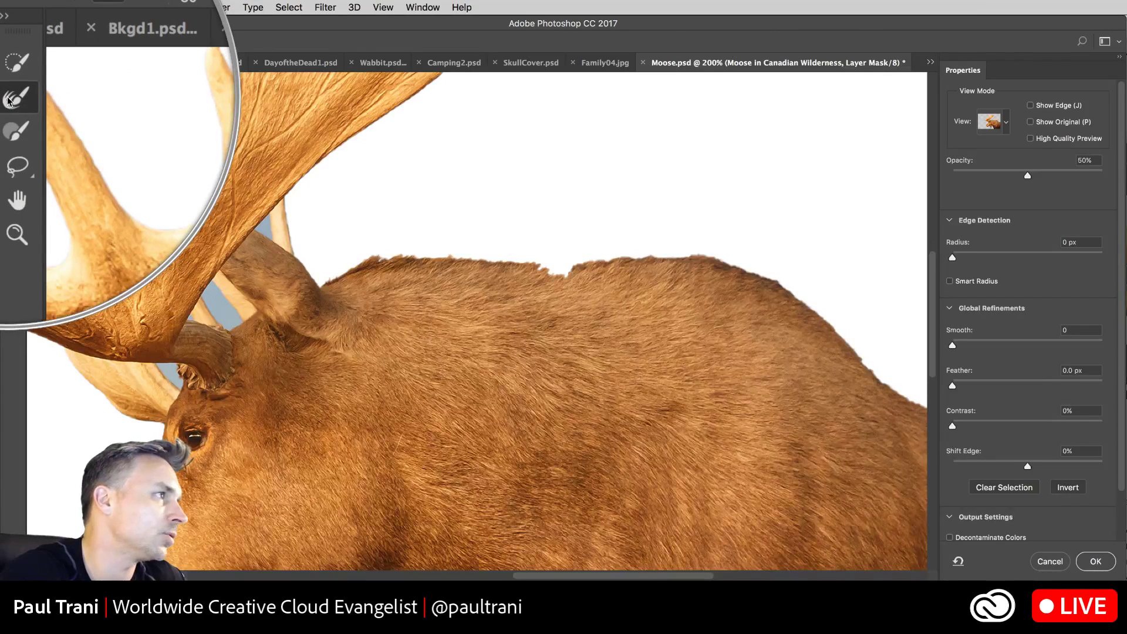
key(bracketright)
mouse_move(374, 258)
mouse_down()
mouse_move(732, 264)
mouse_move(767, 274)
mouse_move(881, 376)
mouse_up()
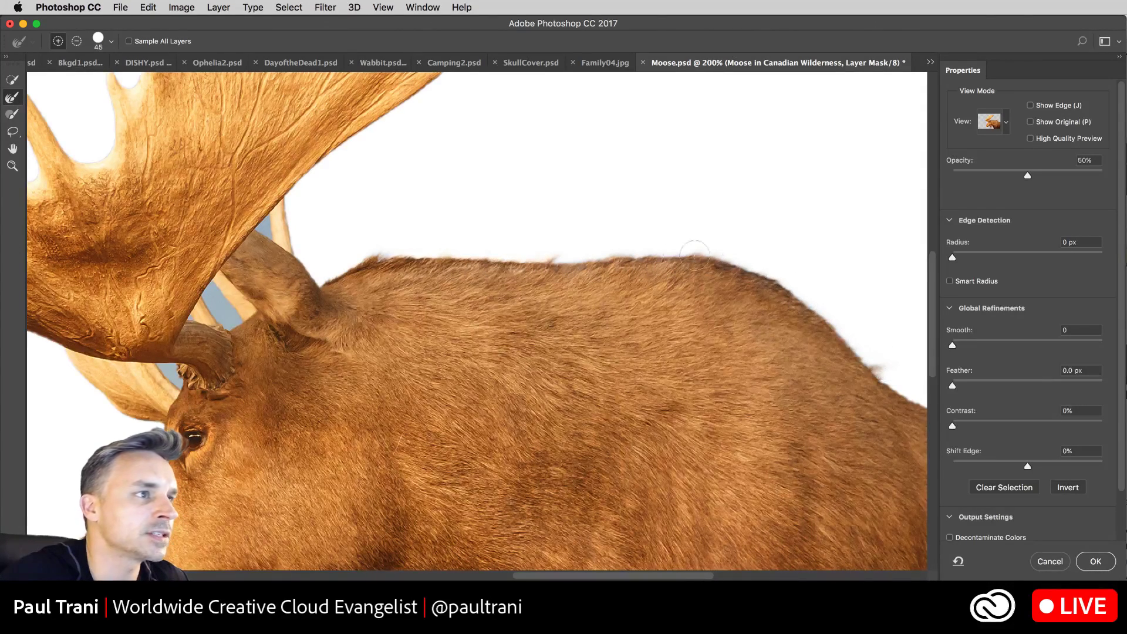
Step: Refine the fur edge of the flap under the moose's chin and restore the fur erased from its front side
mouse_move(226, 364)
mouse_down()
mouse_move(602, 84)
mouse_move(479, 101)
mouse_move(474, 35)
mouse_up()
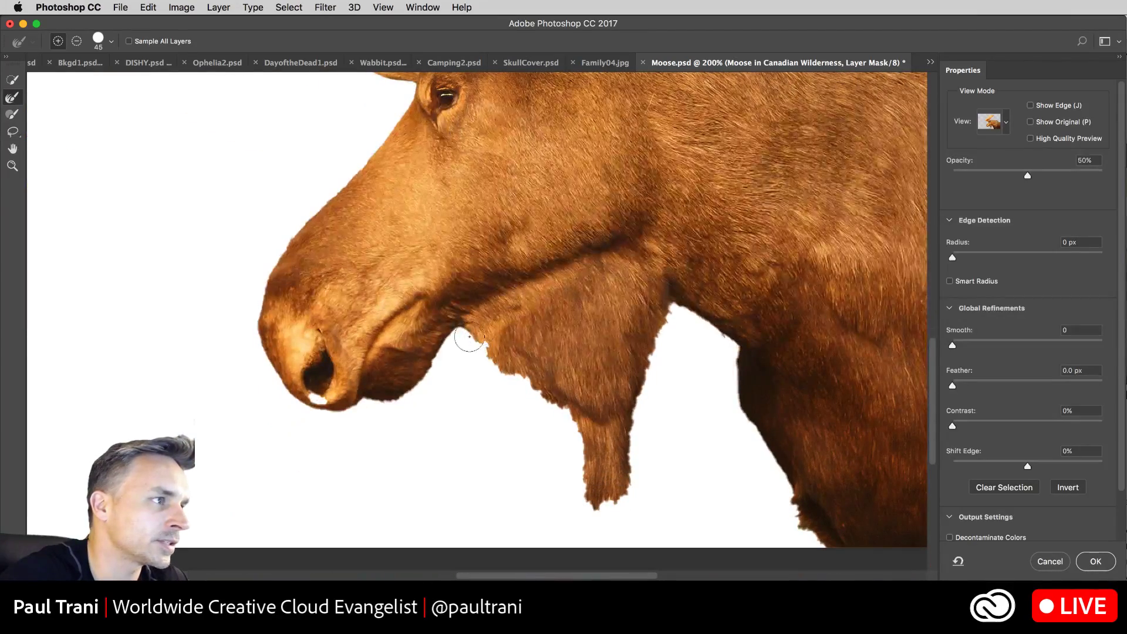
mouse_move(470, 337)
mouse_down()
mouse_move(561, 405)
mouse_move(577, 488)
mouse_move(588, 507)
mouse_move(610, 507)
mouse_move(634, 409)
mouse_move(649, 397)
mouse_move(640, 319)
mouse_up()
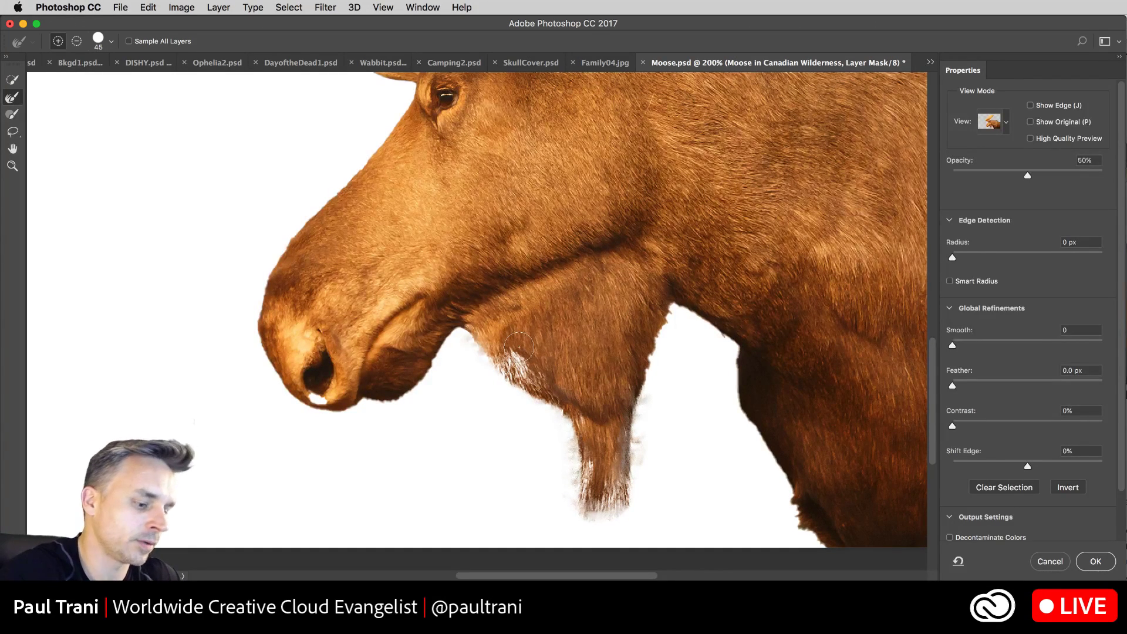
key(alt)
mouse_move(515, 345)
mouse_down()
mouse_move(528, 370)
mouse_move(555, 376)
mouse_move(532, 362)
mouse_move(535, 385)
mouse_move(567, 411)
mouse_up()
key(alt)
Step: Subtract the leftover sky patches between the antlers and beside the ear with the Quick Selection tool at size 5, and apply the refined mask
mouse_move(672, 321)
mouse_down()
mouse_move(597, 322)
mouse_move(584, 463)
mouse_move(652, 548)
mouse_up()
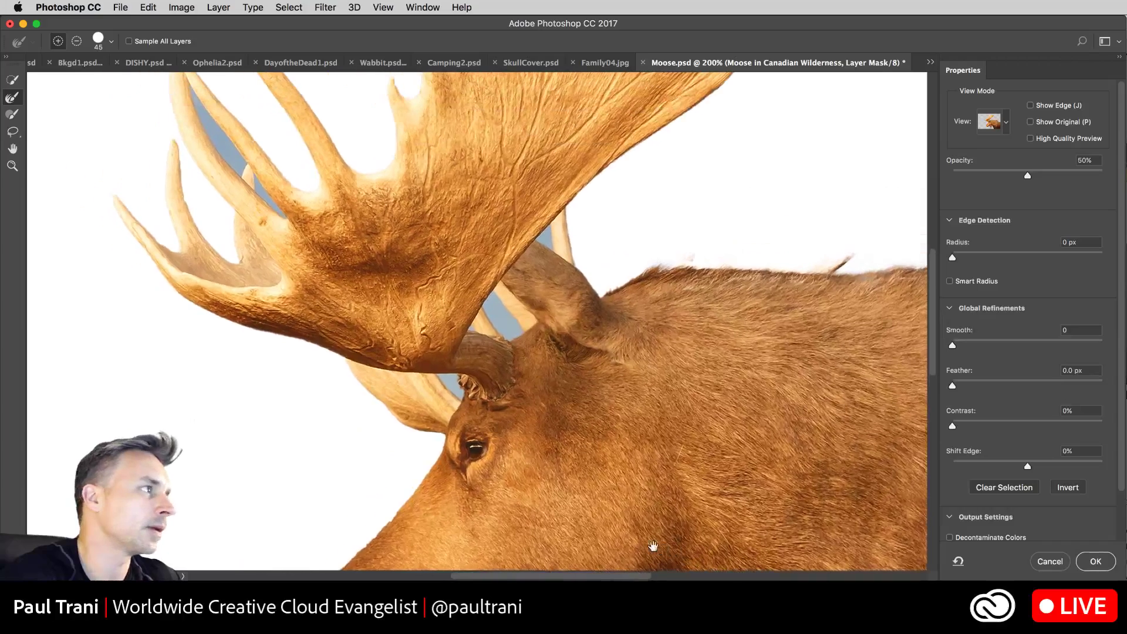
click(12, 80)
key(alt)
drag(496, 309, 509, 327)
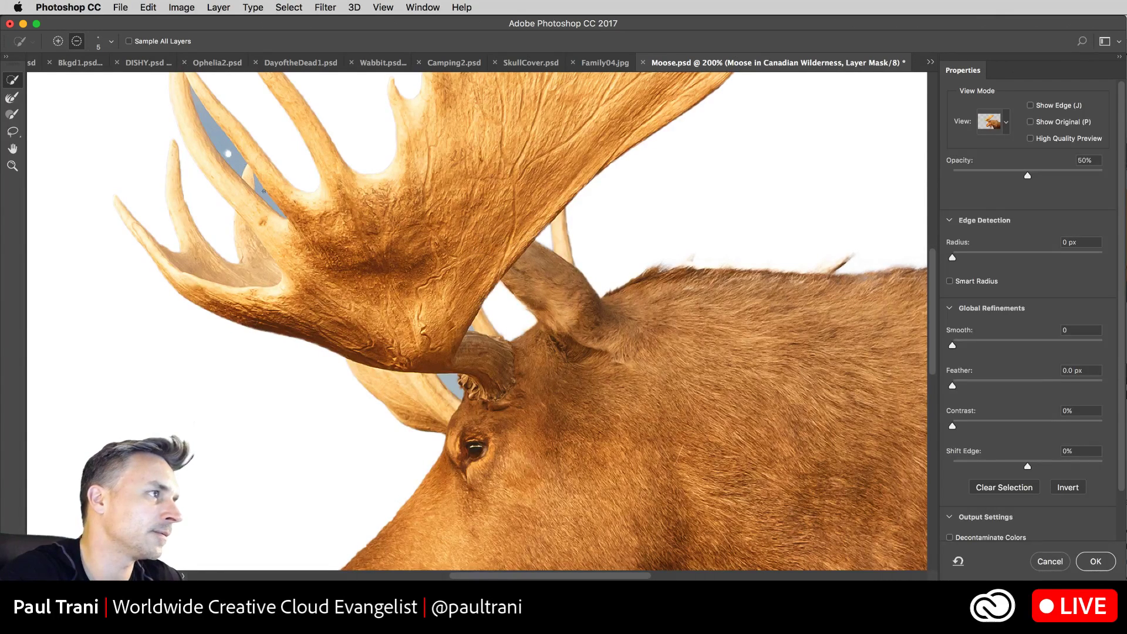
drag(217, 136, 228, 152)
drag(264, 190, 268, 200)
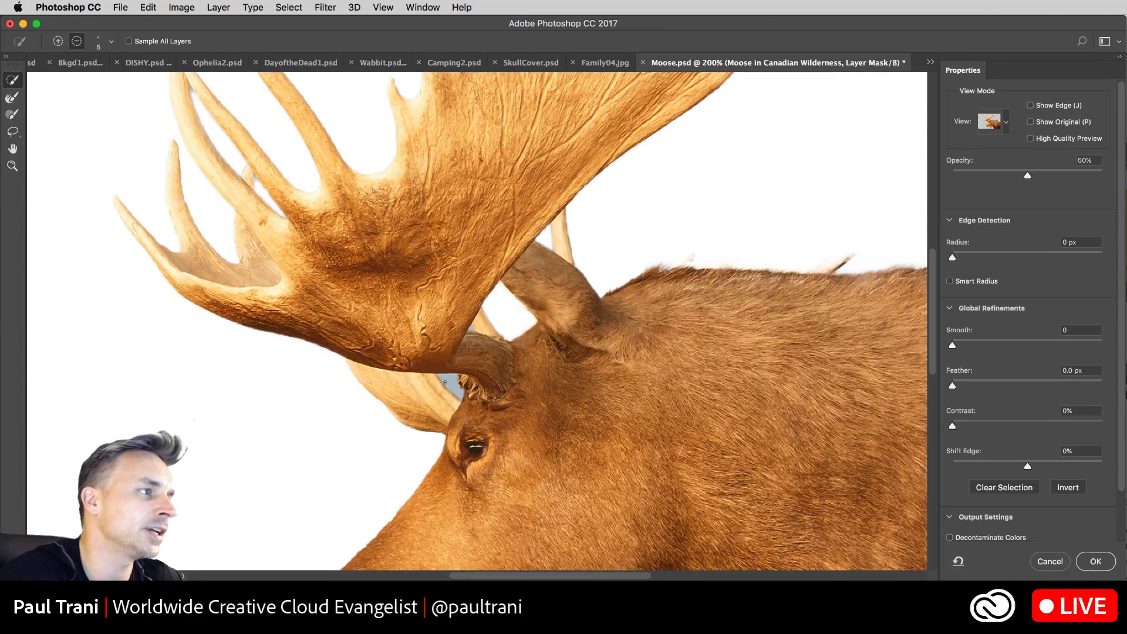
drag(450, 386, 450, 384)
scroll(403, 385, up, 5)
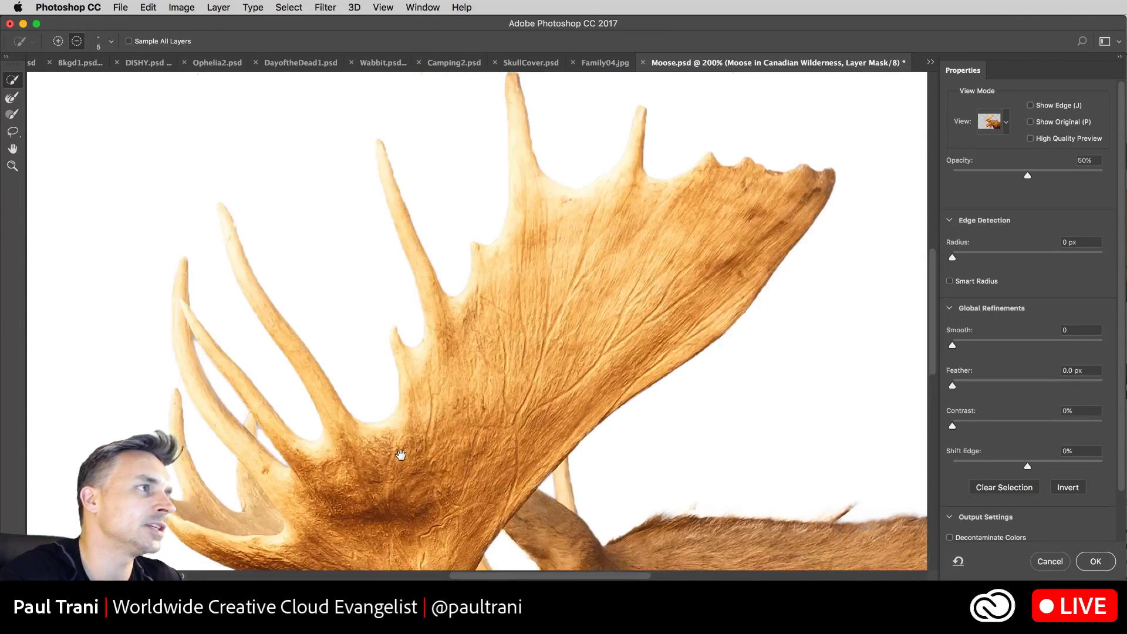
click(1096, 562)
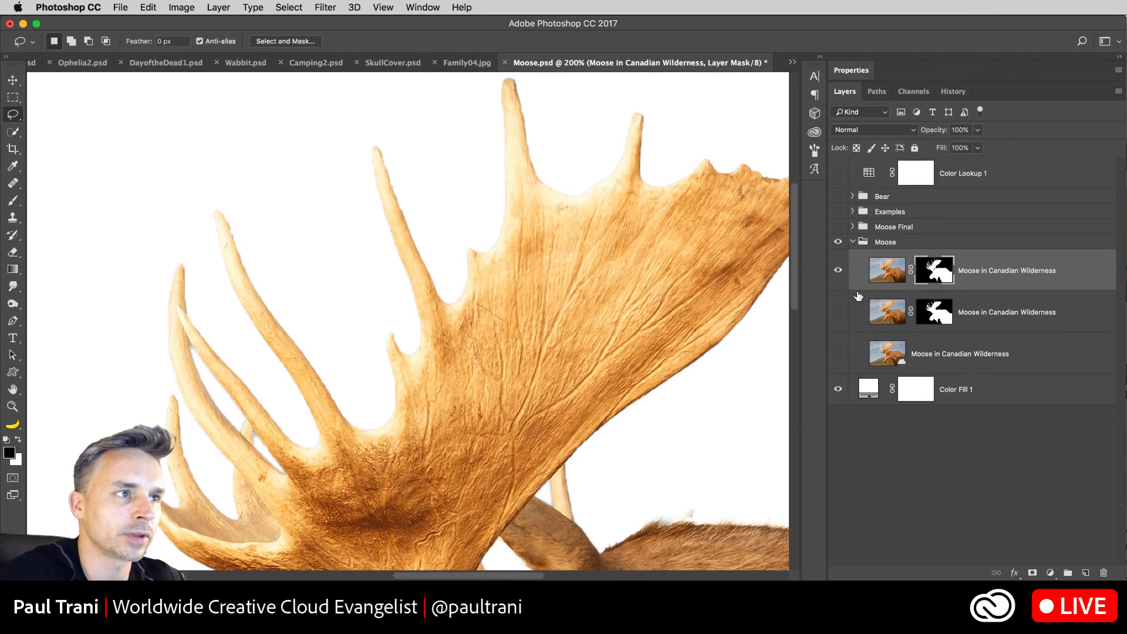
Step: Delete the hidden, earlier masked moose layer and select the newly refined masked layer
click(973, 314)
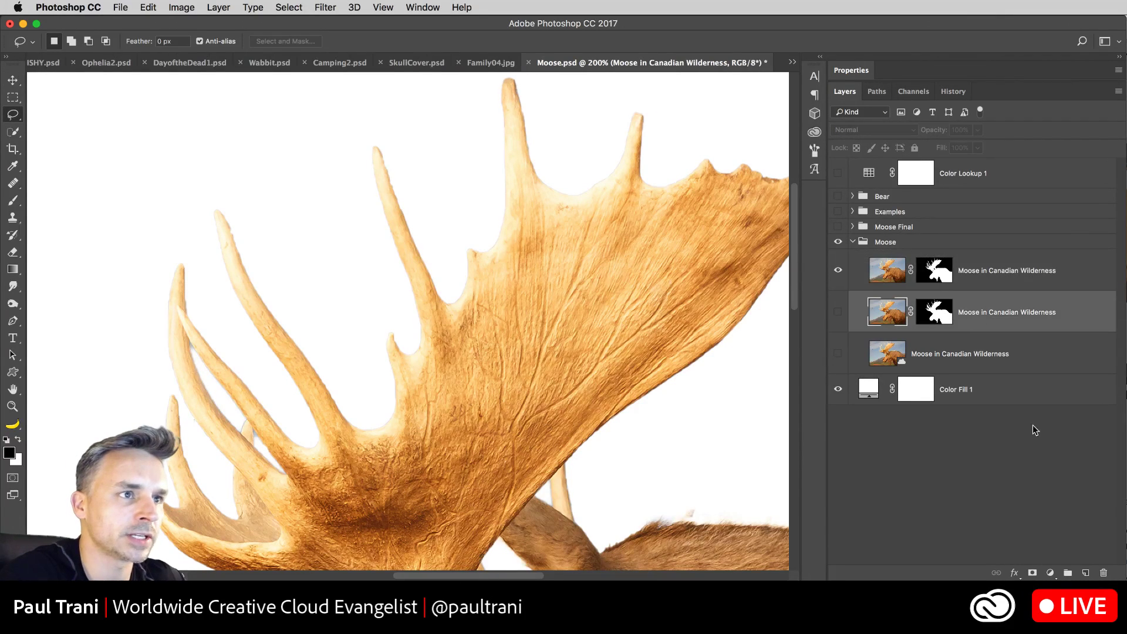
click(1104, 574)
click(998, 276)
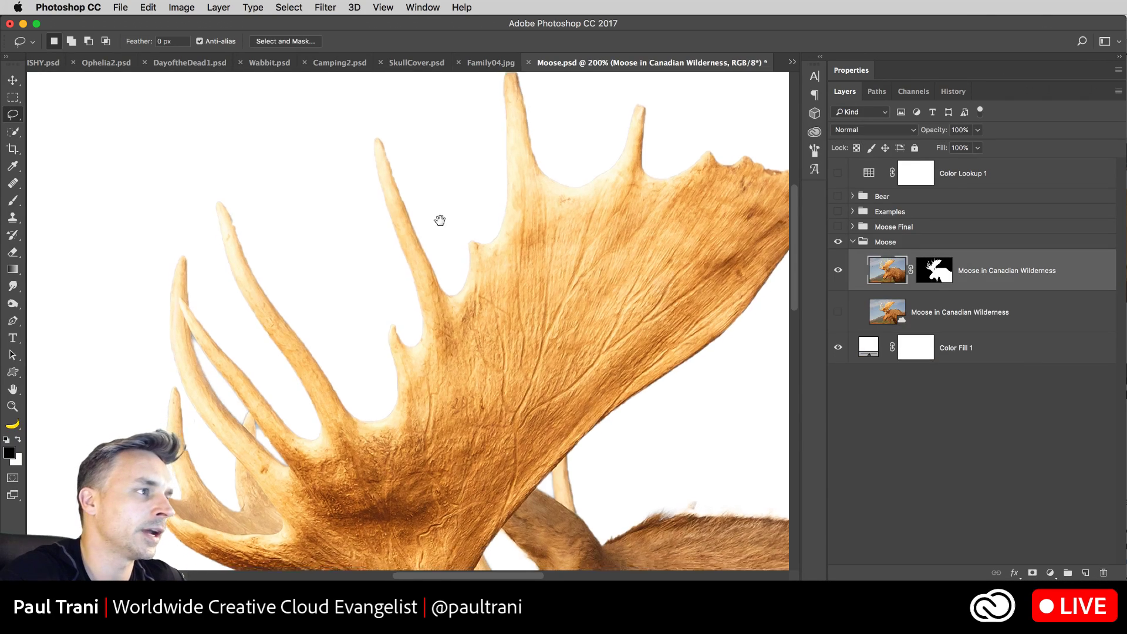
Step: Compare the cut-out moose with the Moose Final group by toggling the group's visibility, leaving it shown
drag(440, 222, 435, 210)
key(super+minus)
key(super+minus)
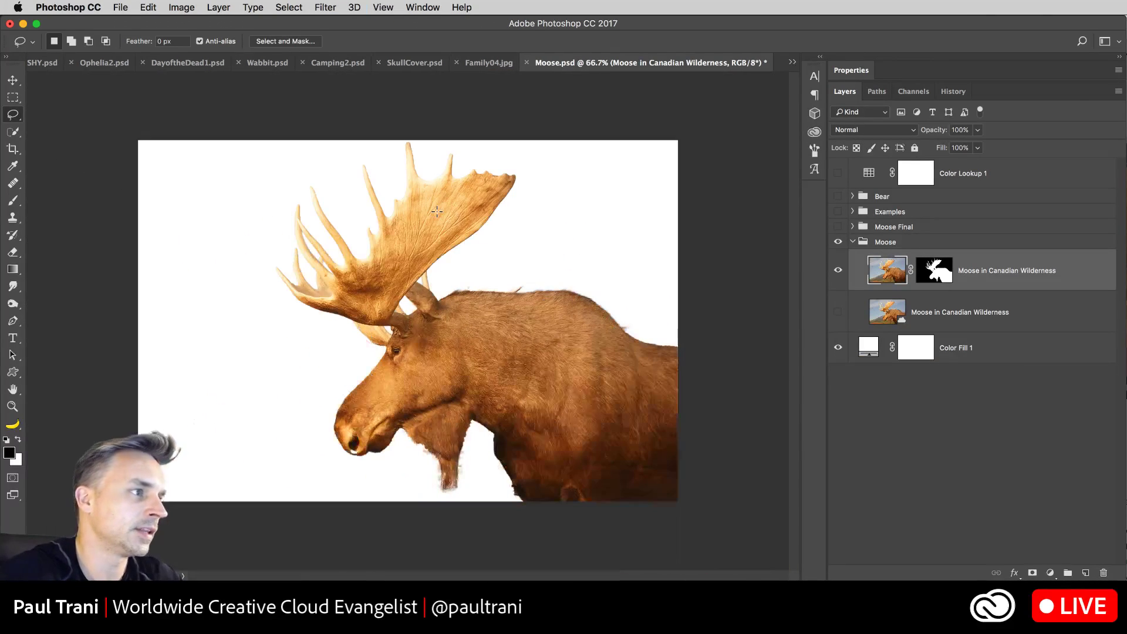
click(838, 228)
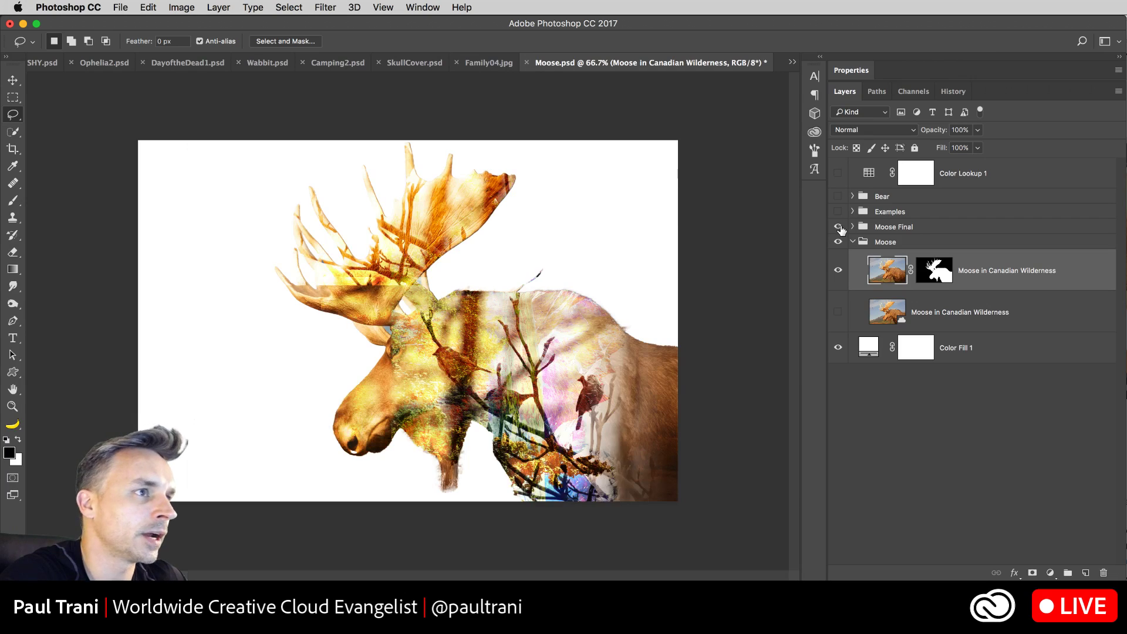
click(838, 227)
click(839, 228)
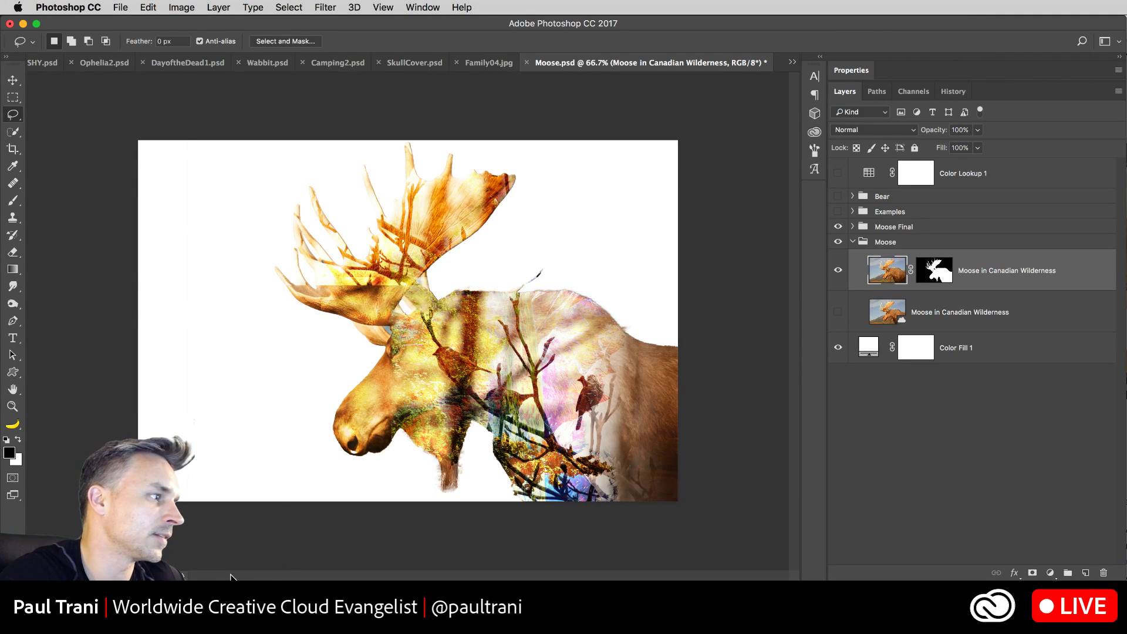
Step: Show the Timeline, play the moose animation with the canvas uncovered, and move the Timeline out of the way
click(418, 8)
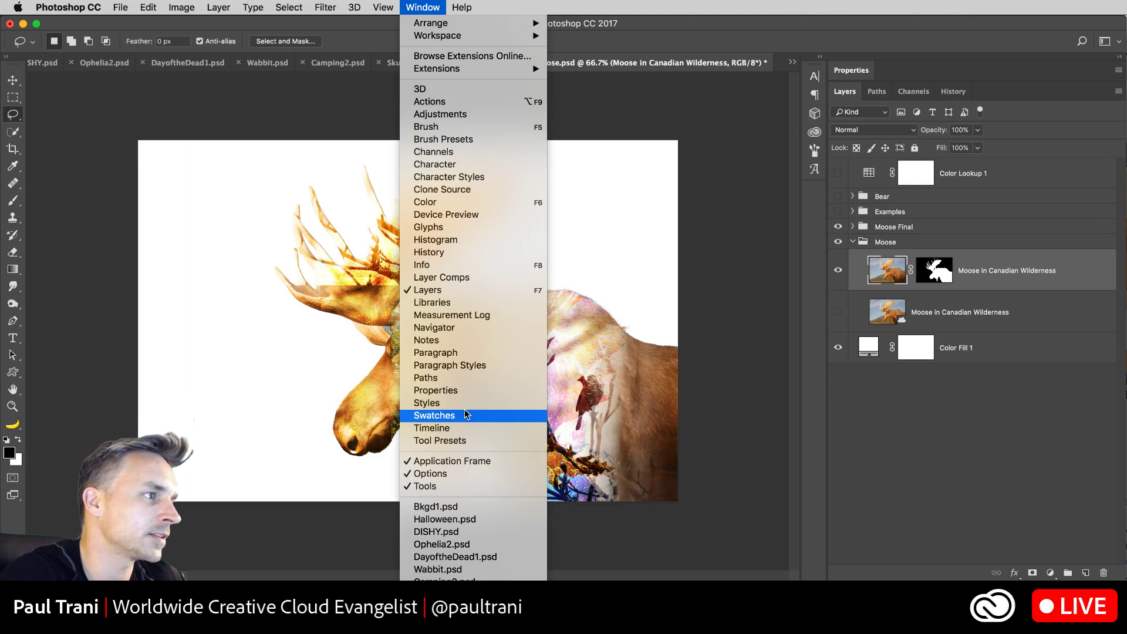
click(465, 428)
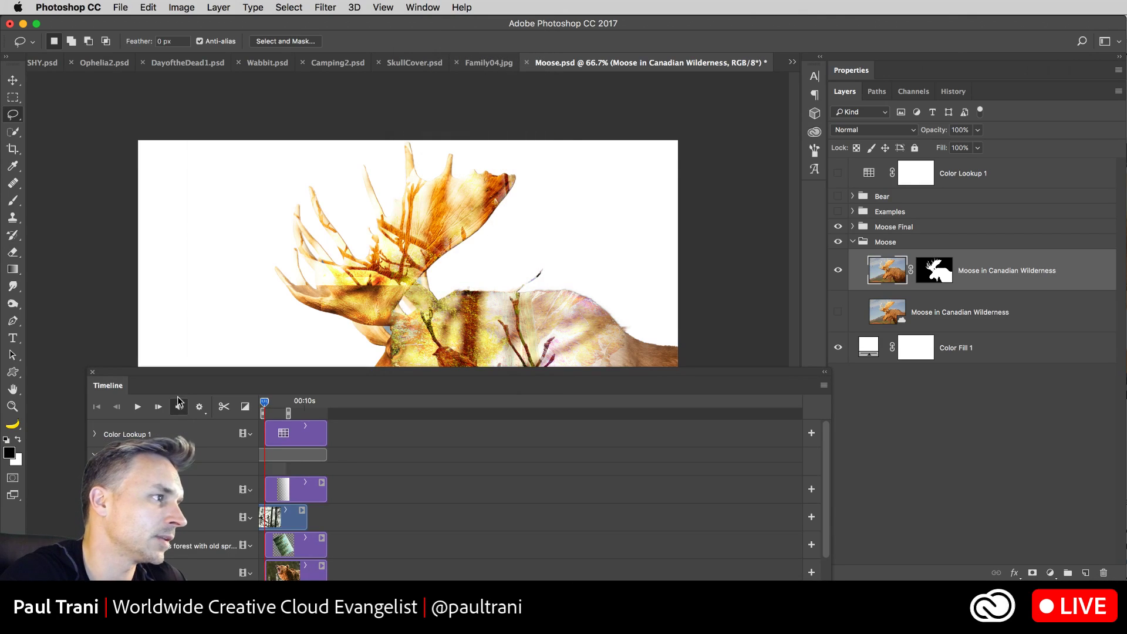
drag(174, 372, 207, 507)
key(space)
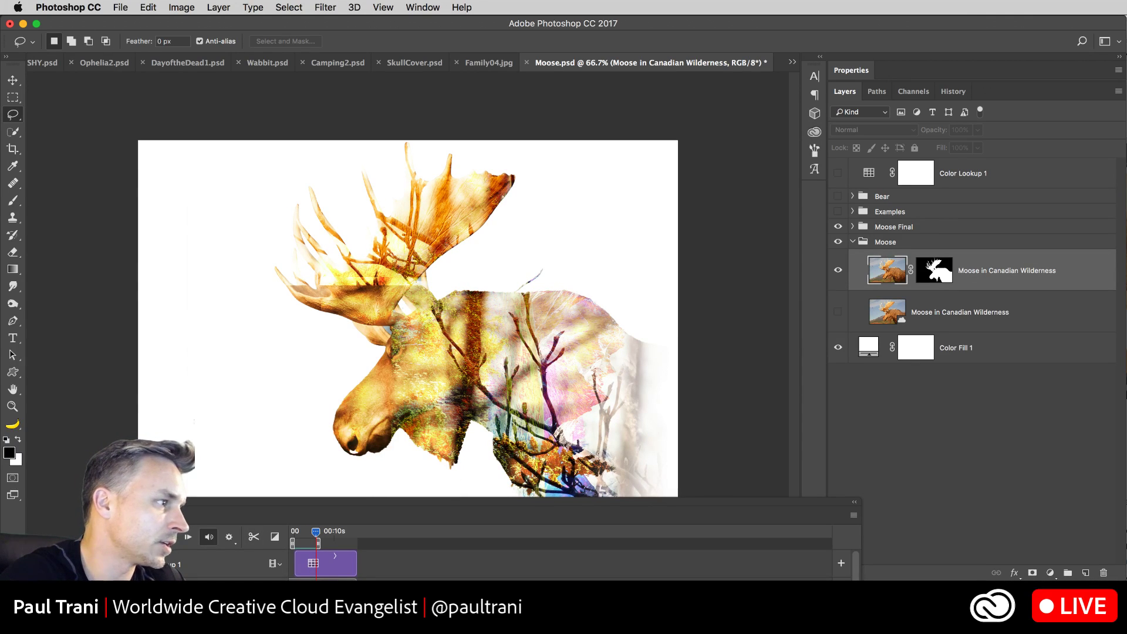
drag(155, 502, 91, 560)
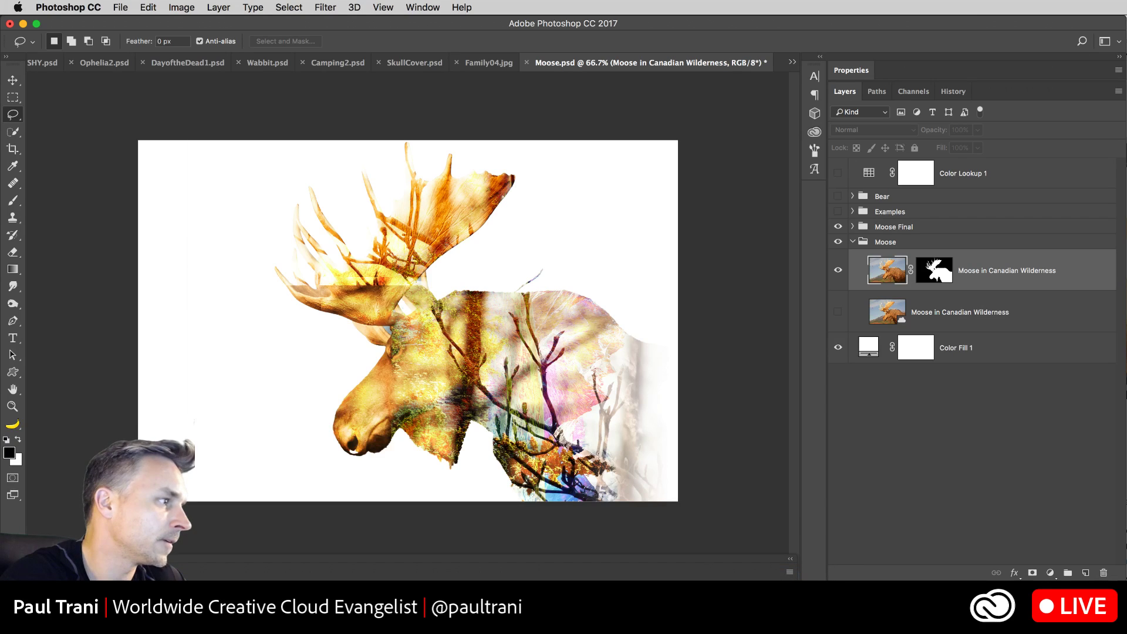
drag(91, 560, 183, 575)
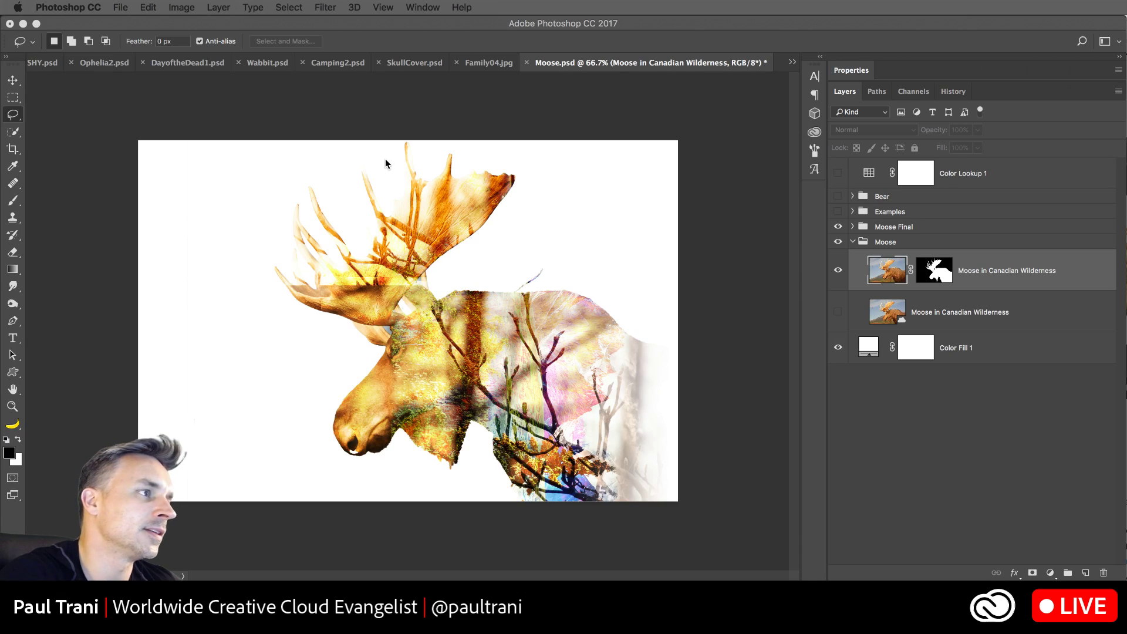
click(121, 7)
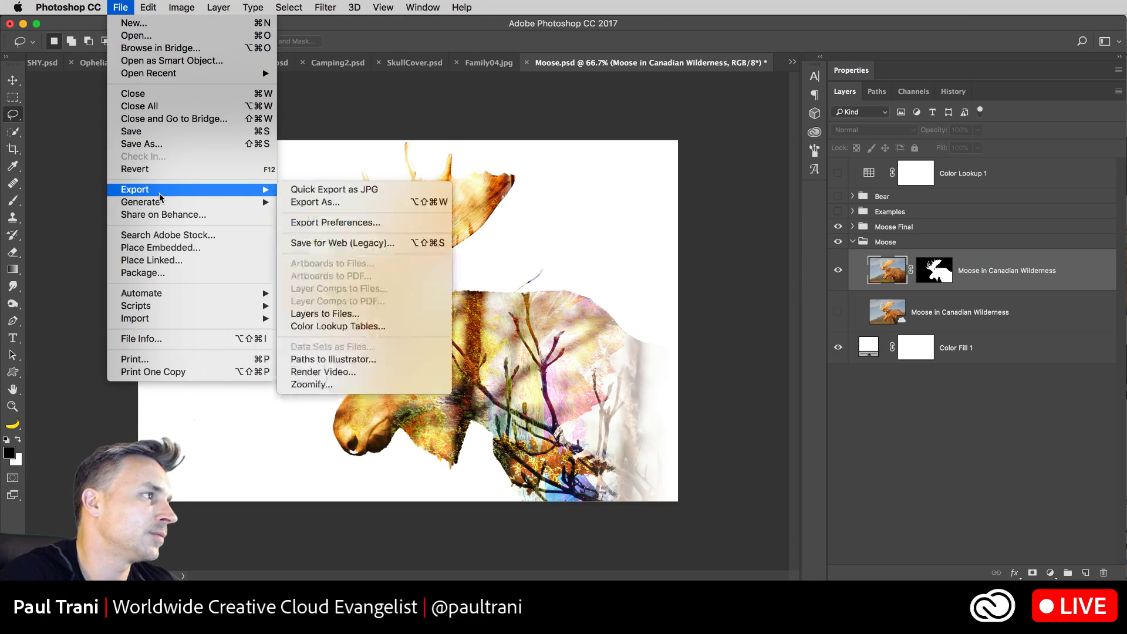
click(470, 239)
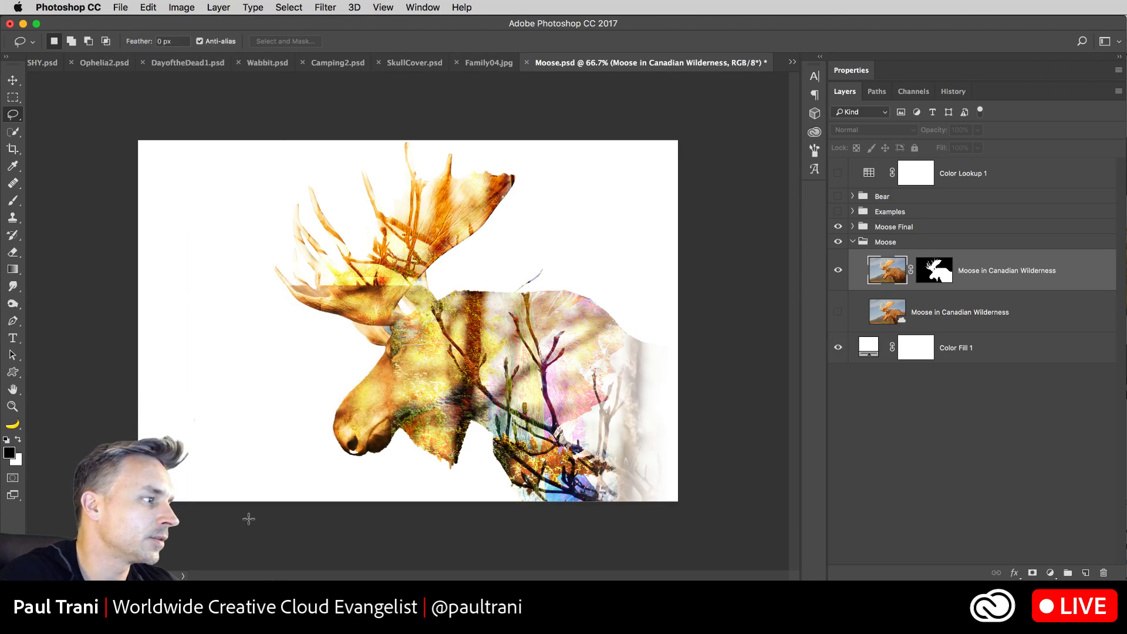
Step: Show the Timeline again and move it up over the canvas so its tracks can be read
click(424, 7)
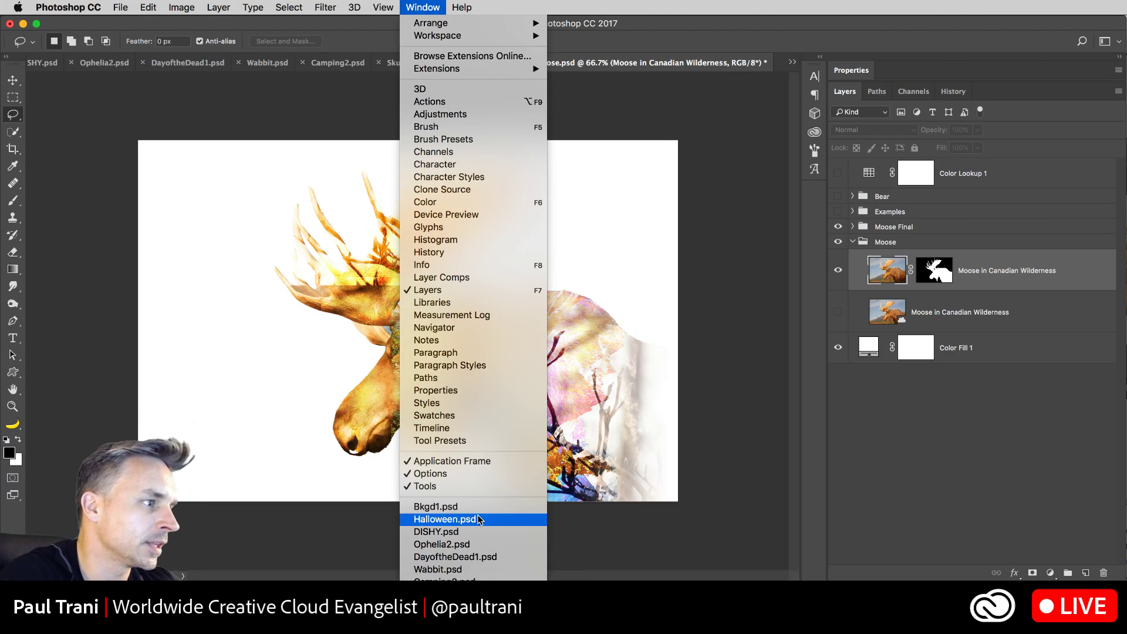
click(473, 428)
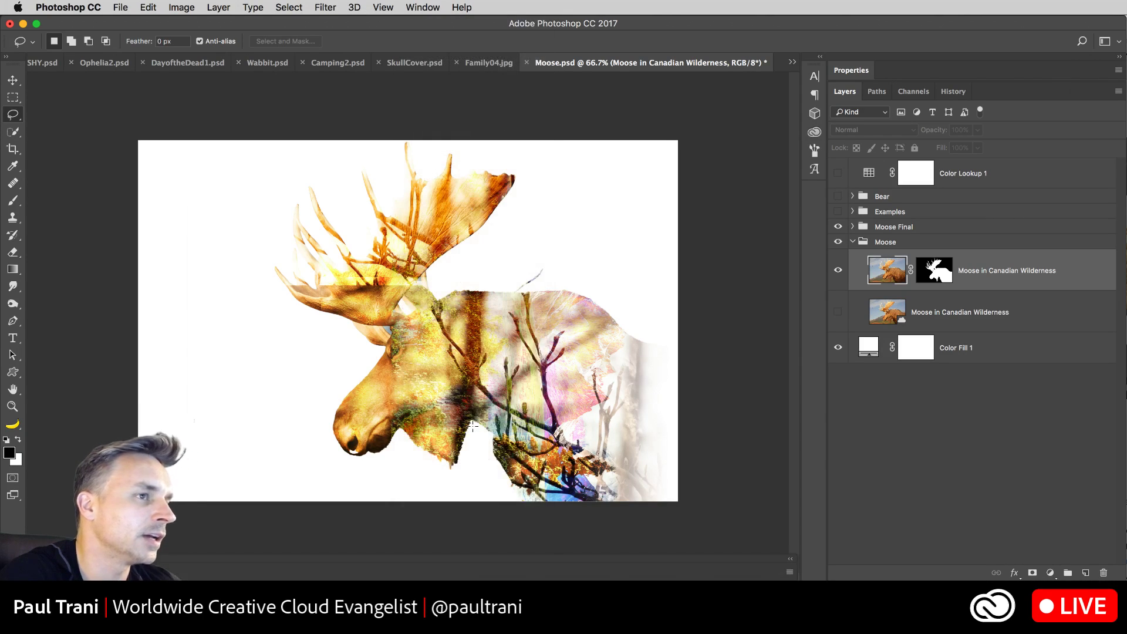
drag(401, 296, 398, 232)
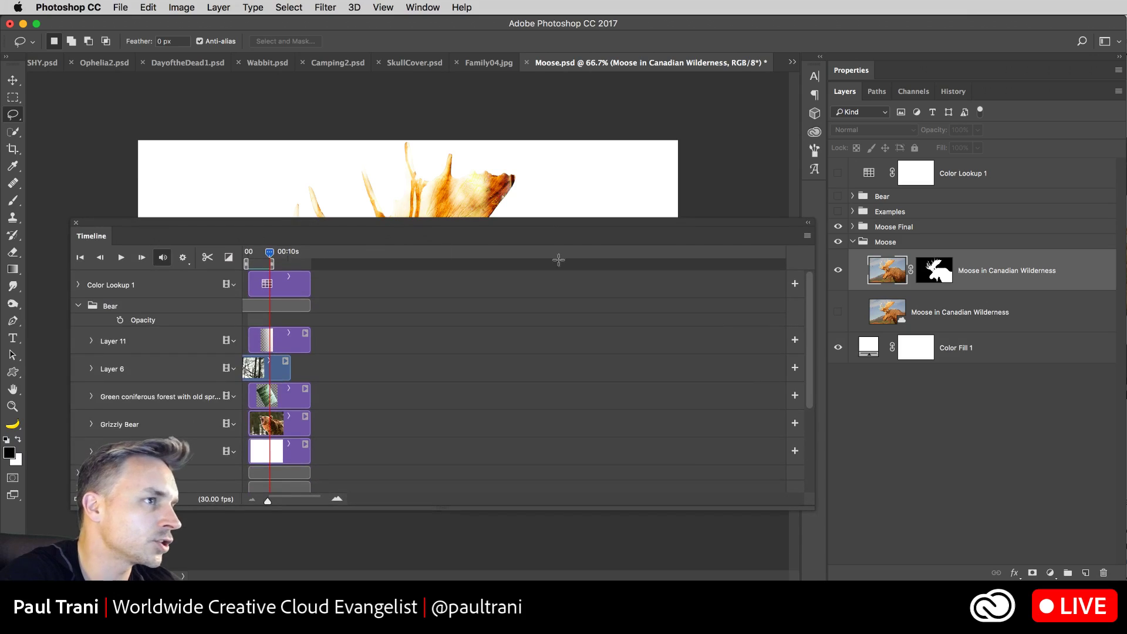
Step: Review the Timeline's panel options for thumbnail size and timeline units, keeping the existing choices
click(807, 236)
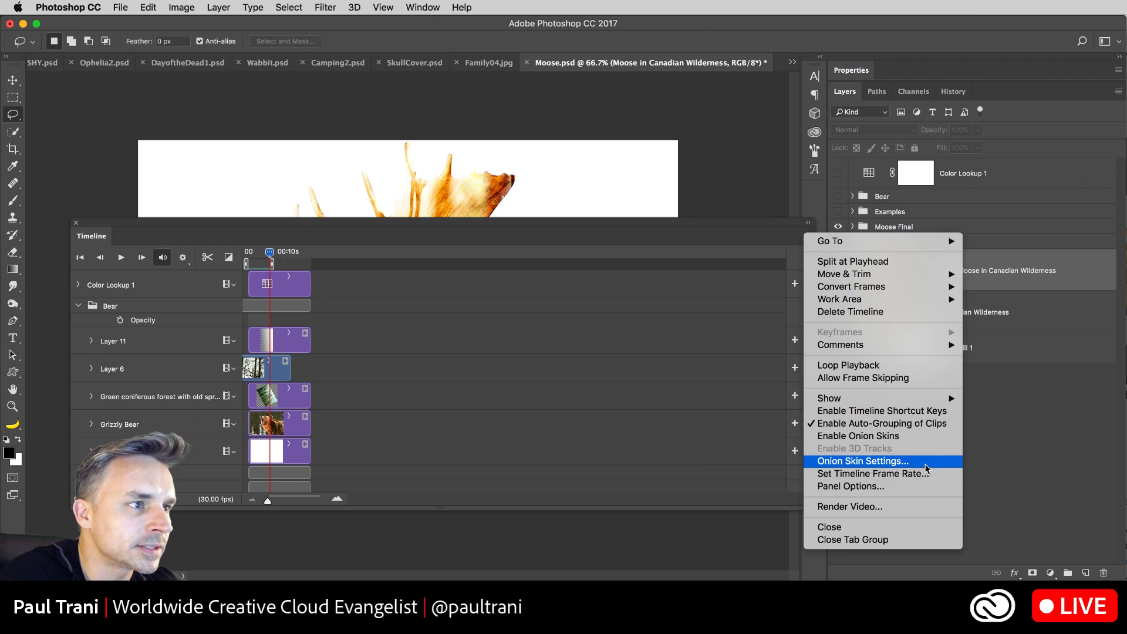
click(928, 487)
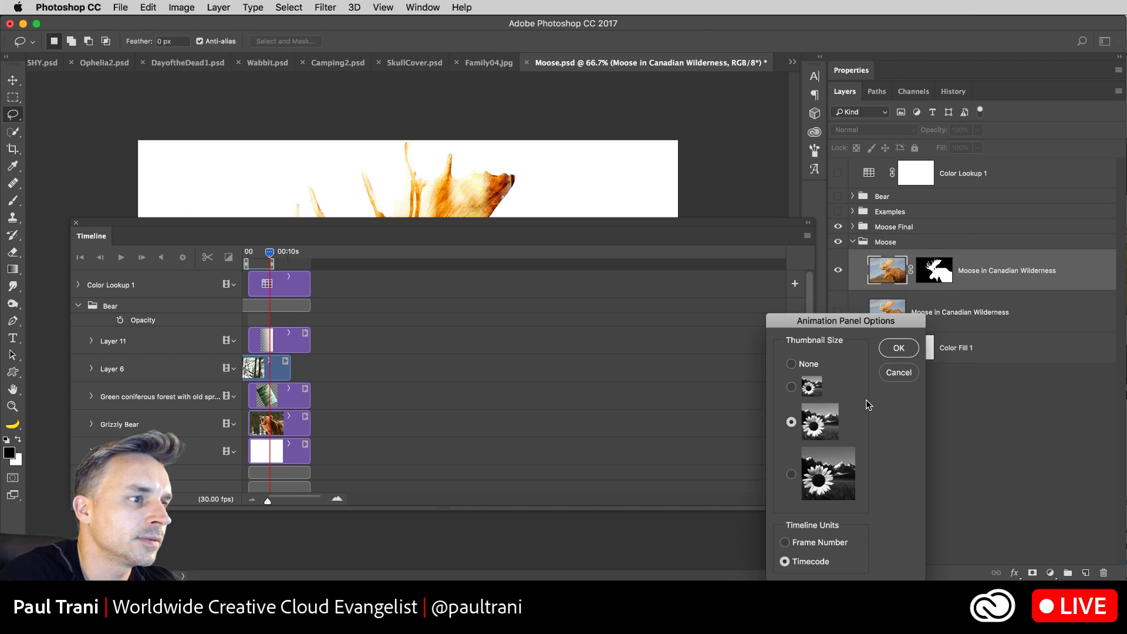
click(899, 348)
Step: Look through the Timeline's commands and convert the moose video timeline to a frame animation, accepting the conversion
click(808, 235)
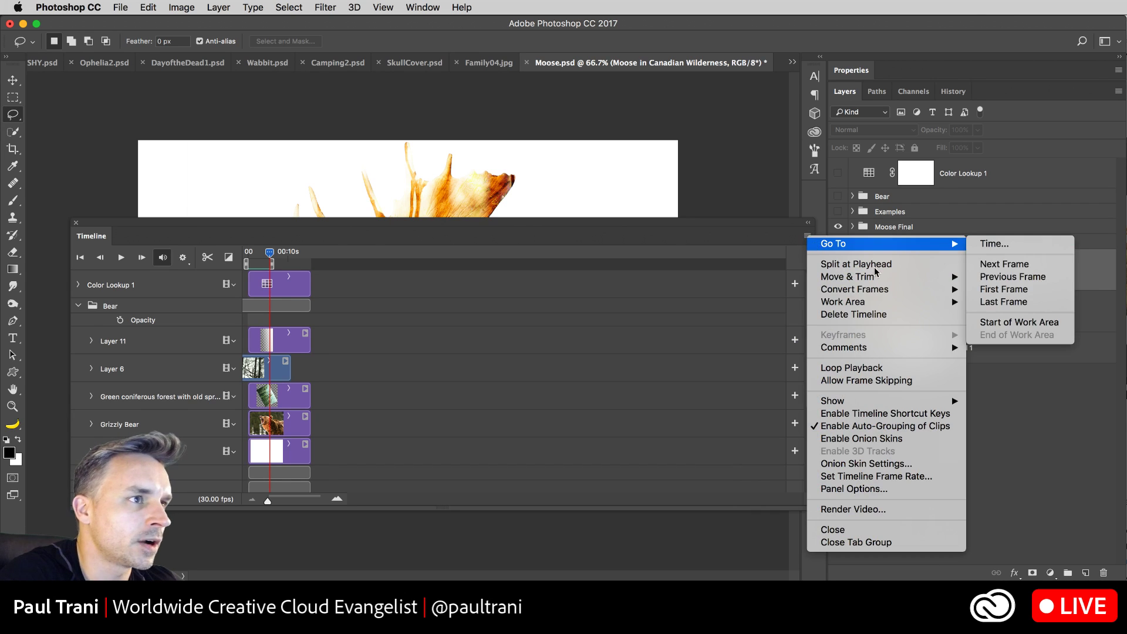
mouse_move(866, 352)
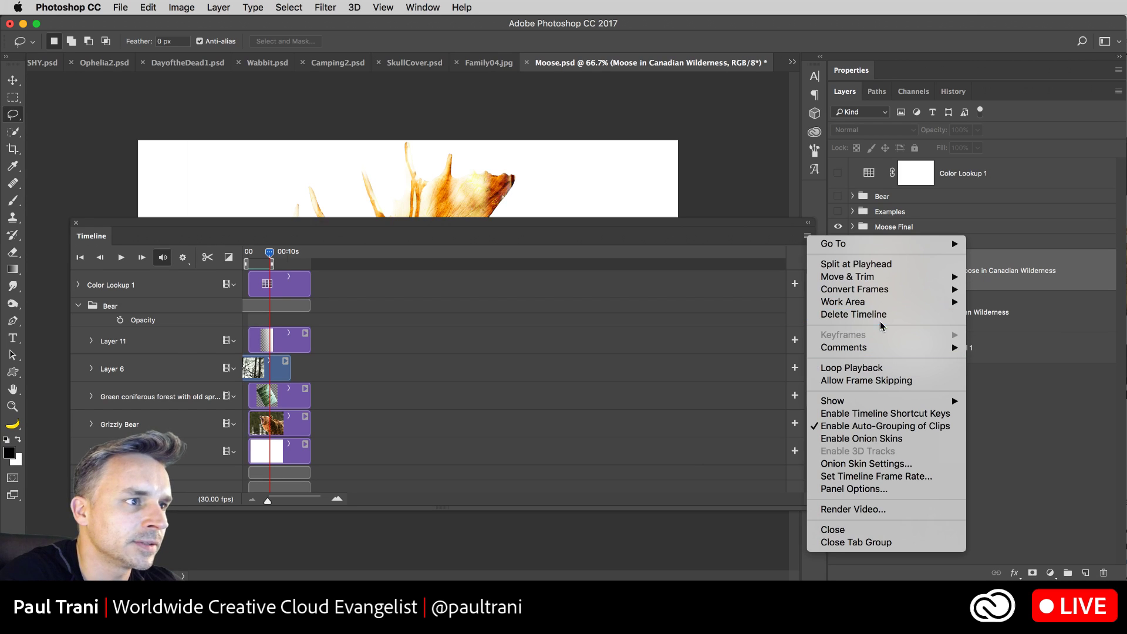
mouse_move(907, 403)
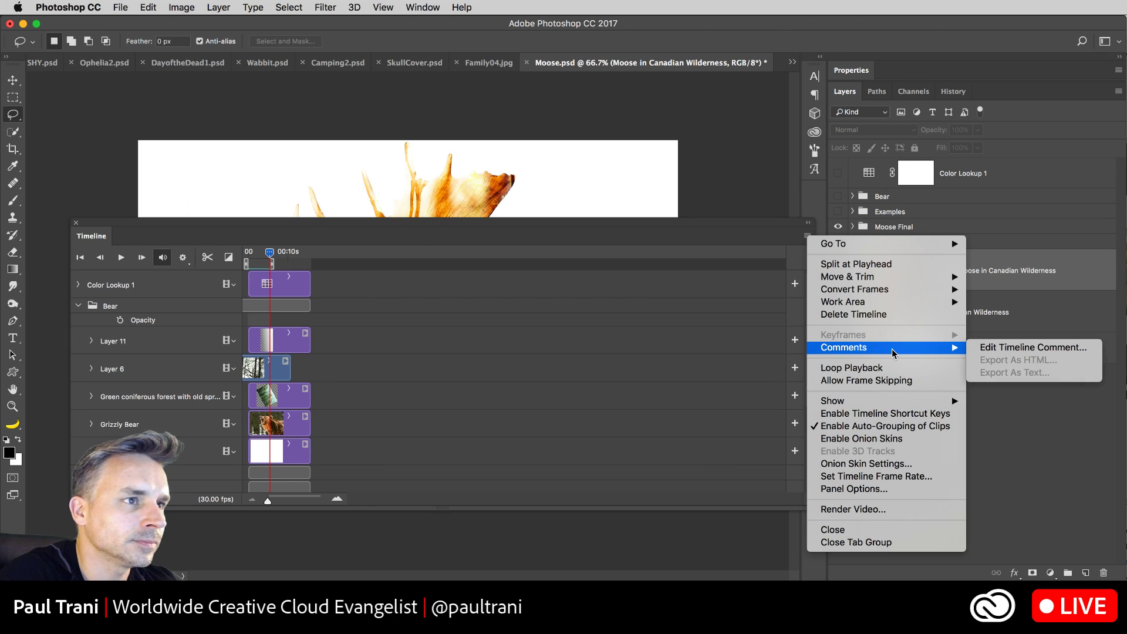
mouse_move(875, 304)
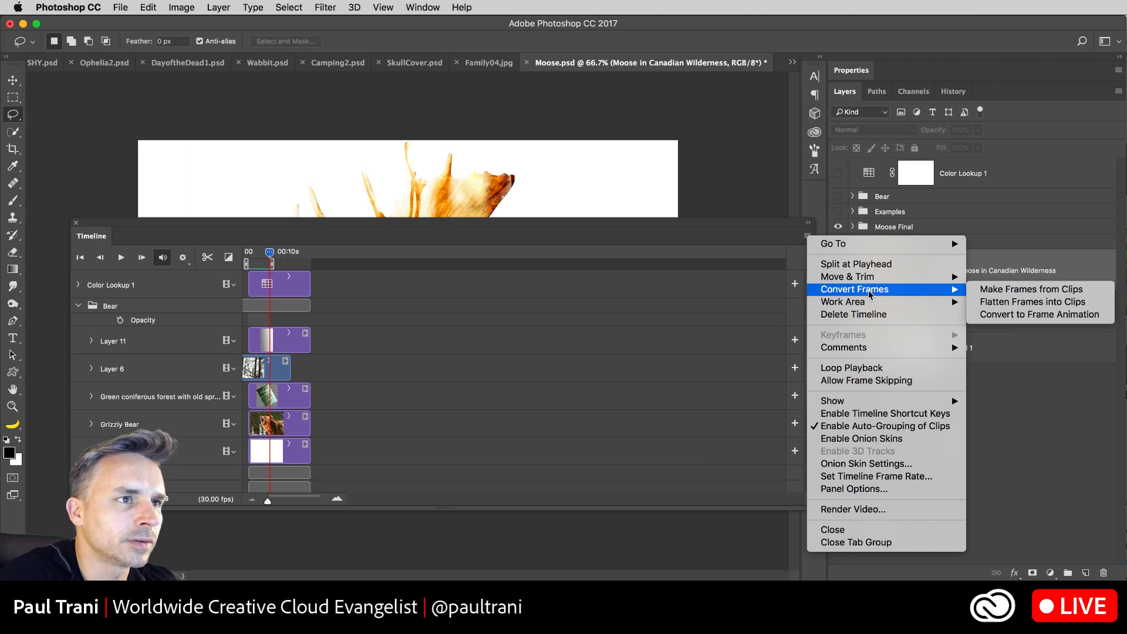
click(997, 317)
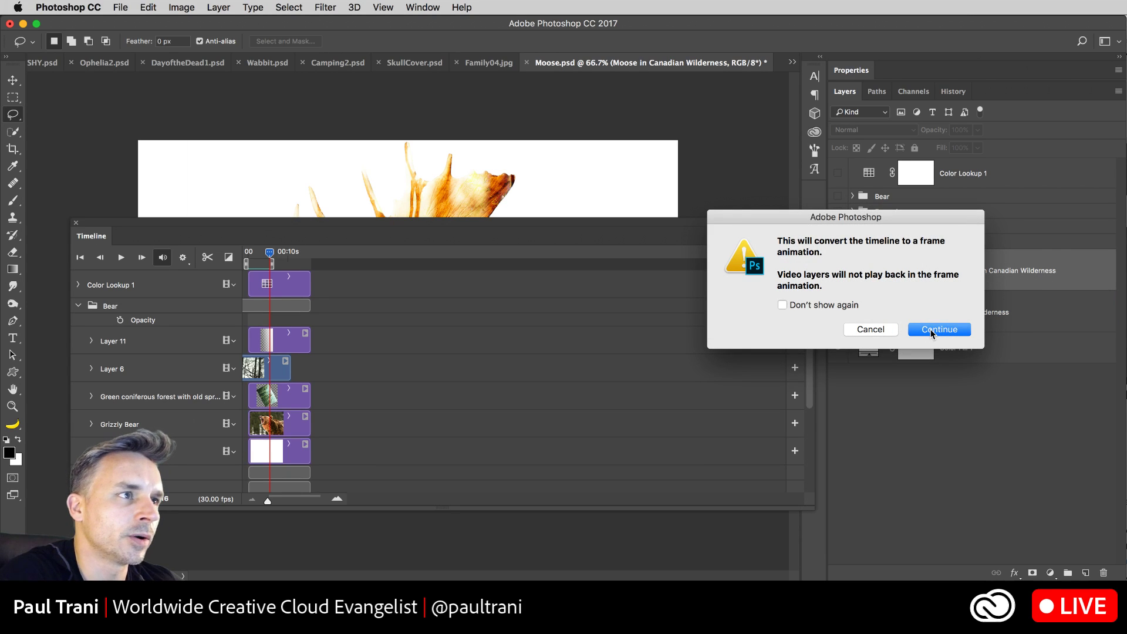
click(934, 331)
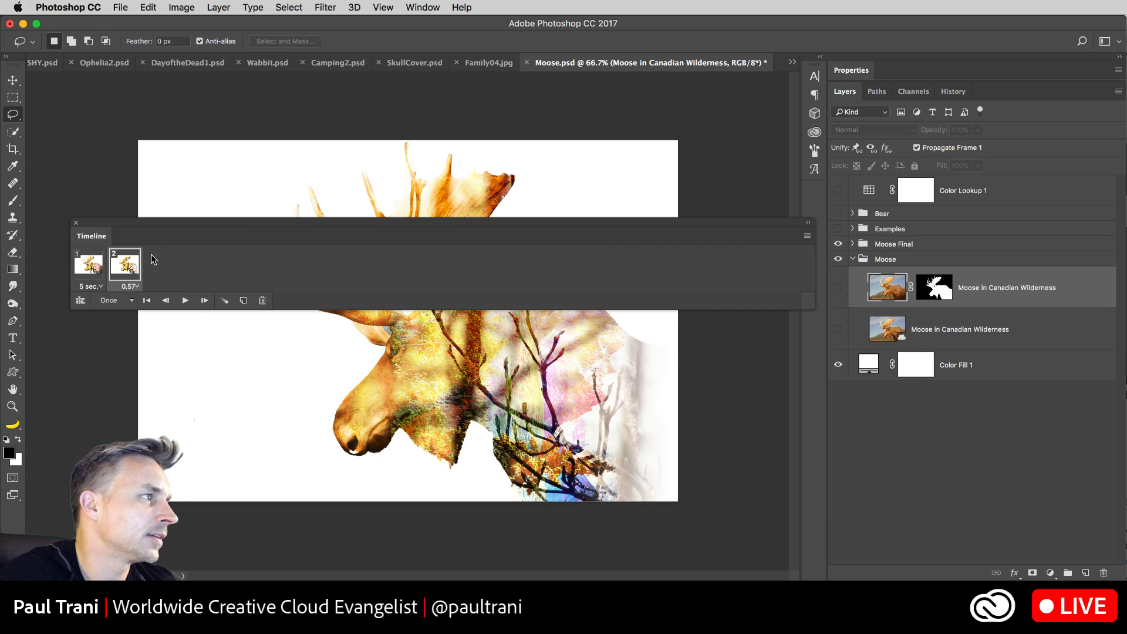
Step: Move the frame Timeline down off the moose and toggle the masked moose layer's visibility to compare, leaving it hidden
drag(91, 236, 79, 441)
click(838, 288)
click(838, 287)
click(838, 288)
click(838, 288)
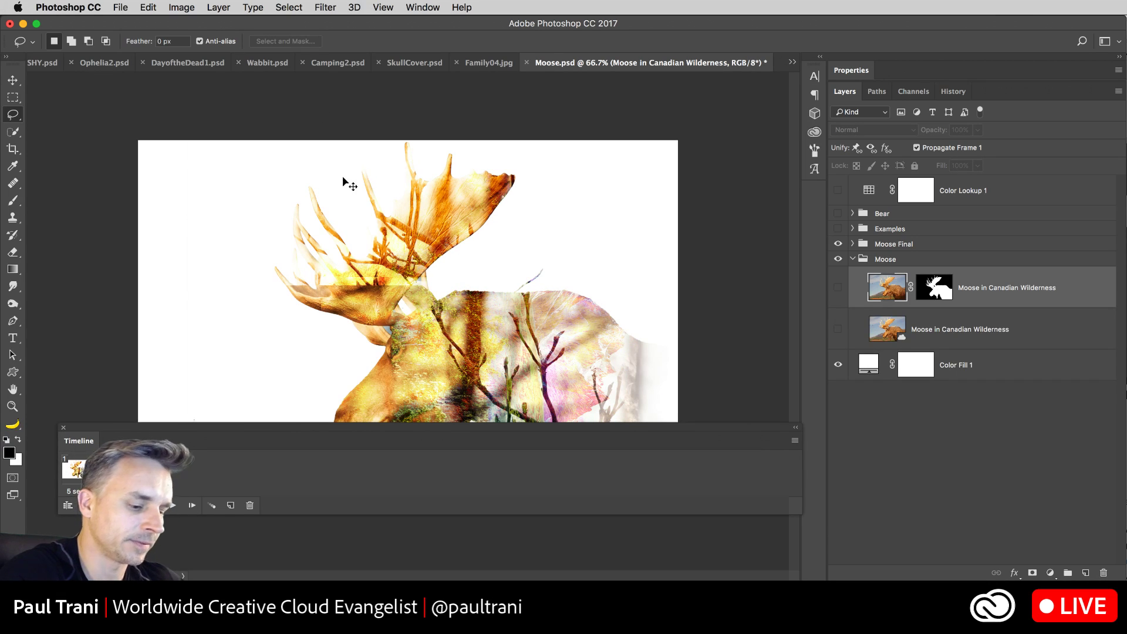
Step: Close Moose.psd and hide the Timeline so the DayoftheDead1.psd canvas is uncovered
key(super+w)
click(733, 300)
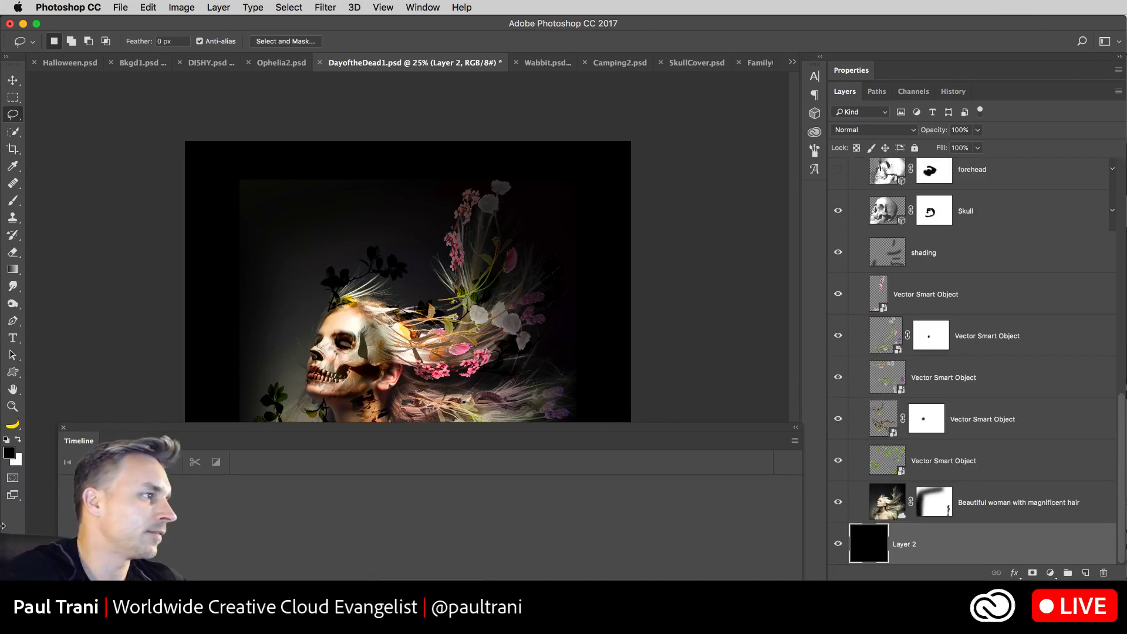
click(63, 428)
Step: Examine the skull portrait composite in DayoftheDead1.psd up close and at full view
click(13, 98)
key(super+equal)
key(super+equal)
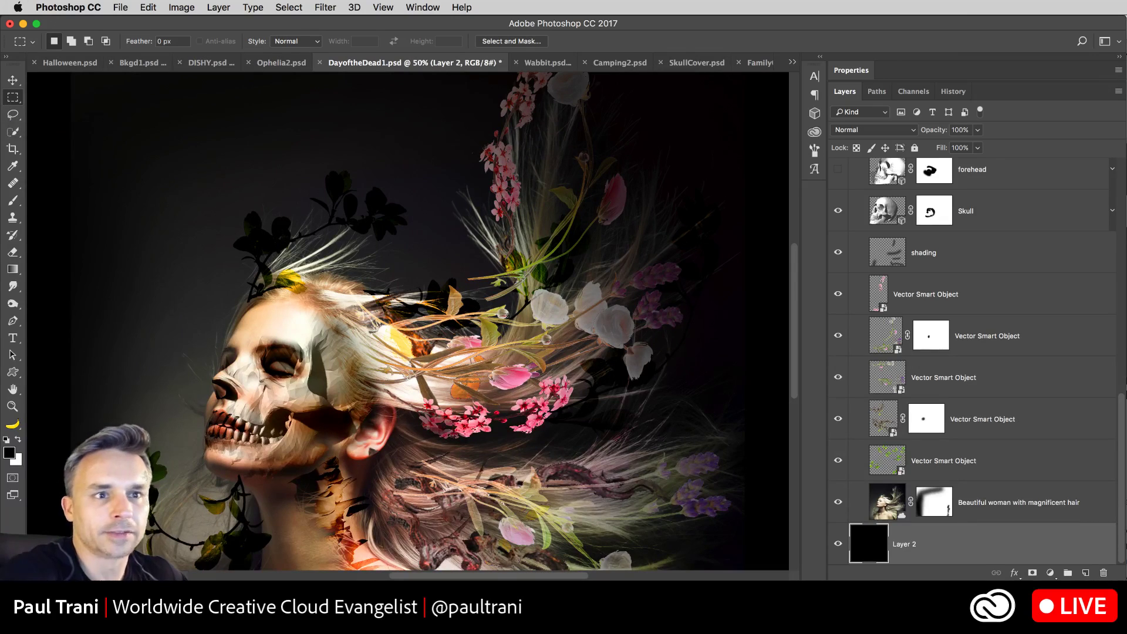
key(super+Tab)
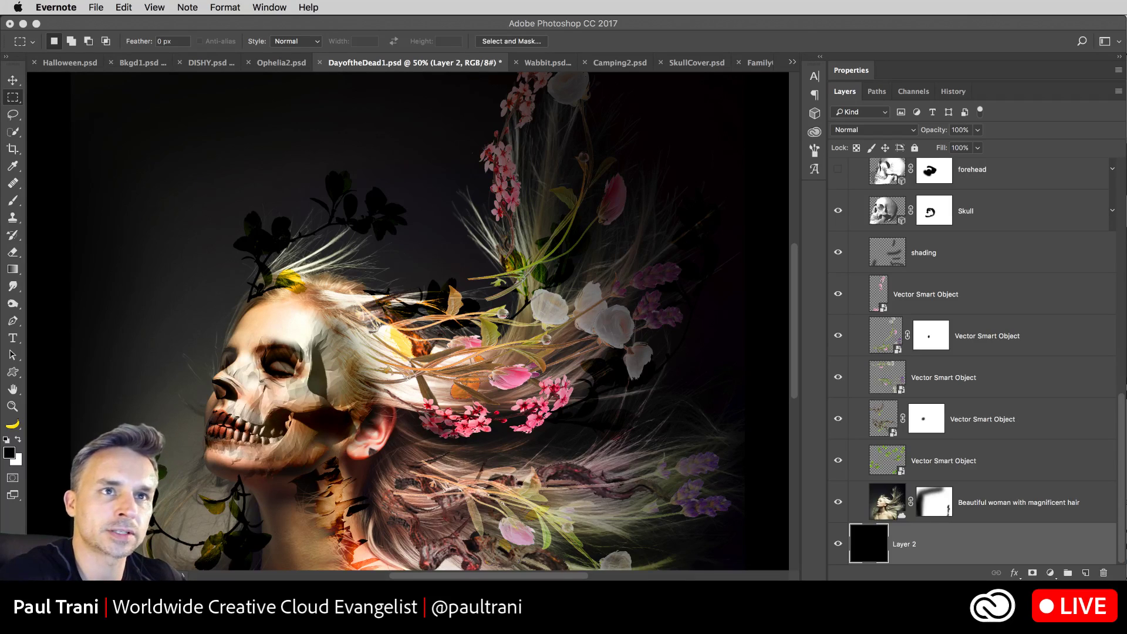
click(264, 270)
key(super+minus)
key(super+minus)
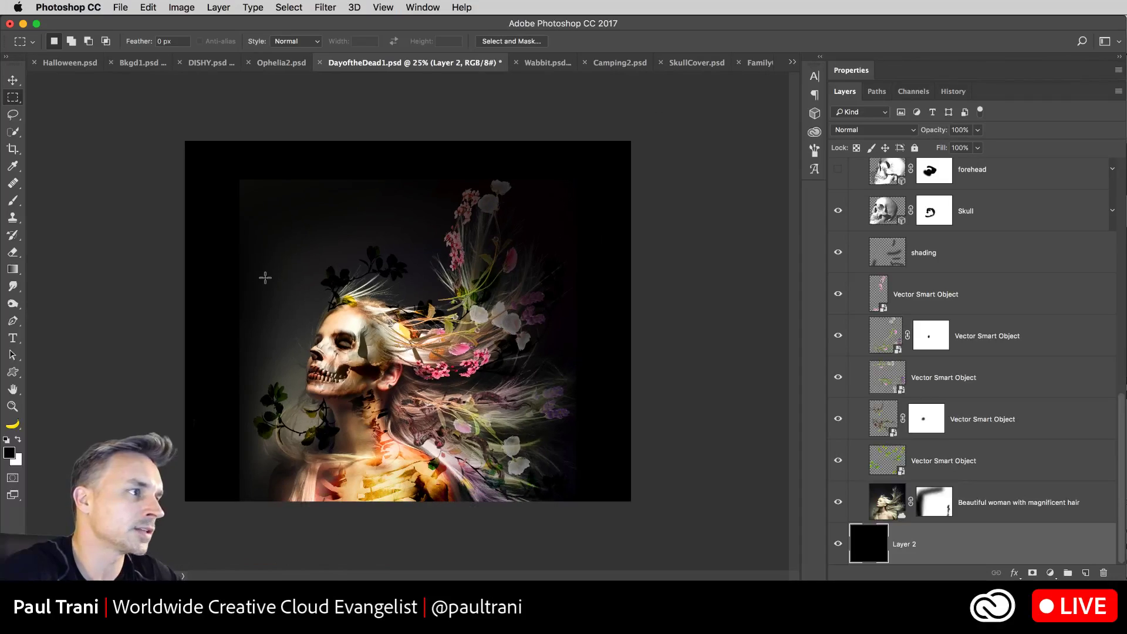
Step: Crop the canvas to a tighter frame around the skull portrait, repositioning the image inside the crop
click(13, 149)
drag(186, 143, 214, 203)
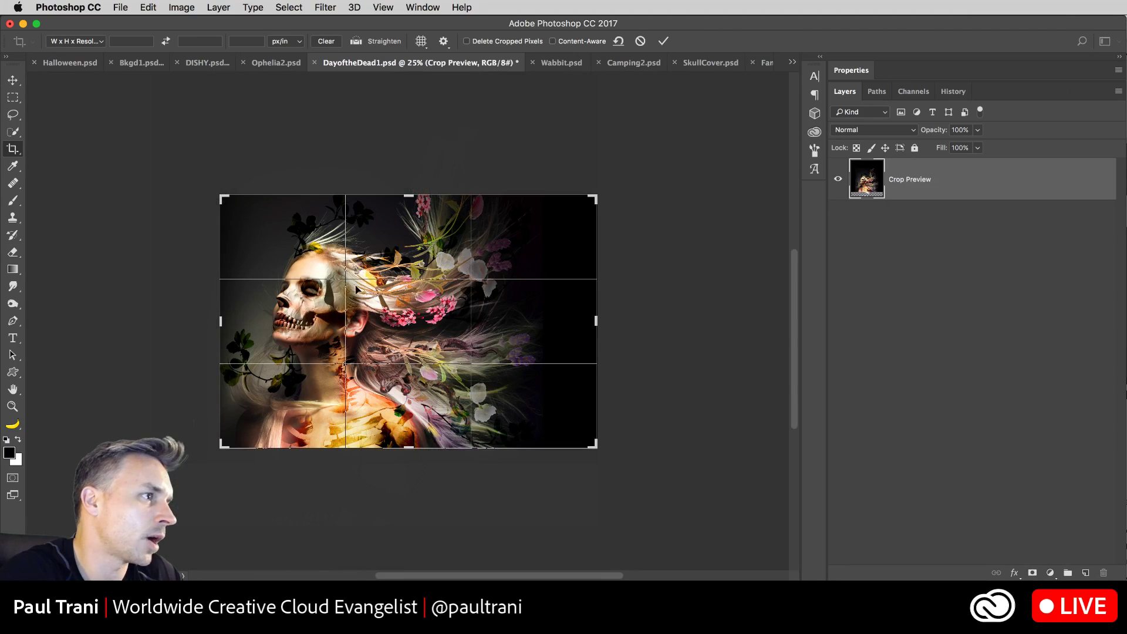
drag(358, 289, 379, 238)
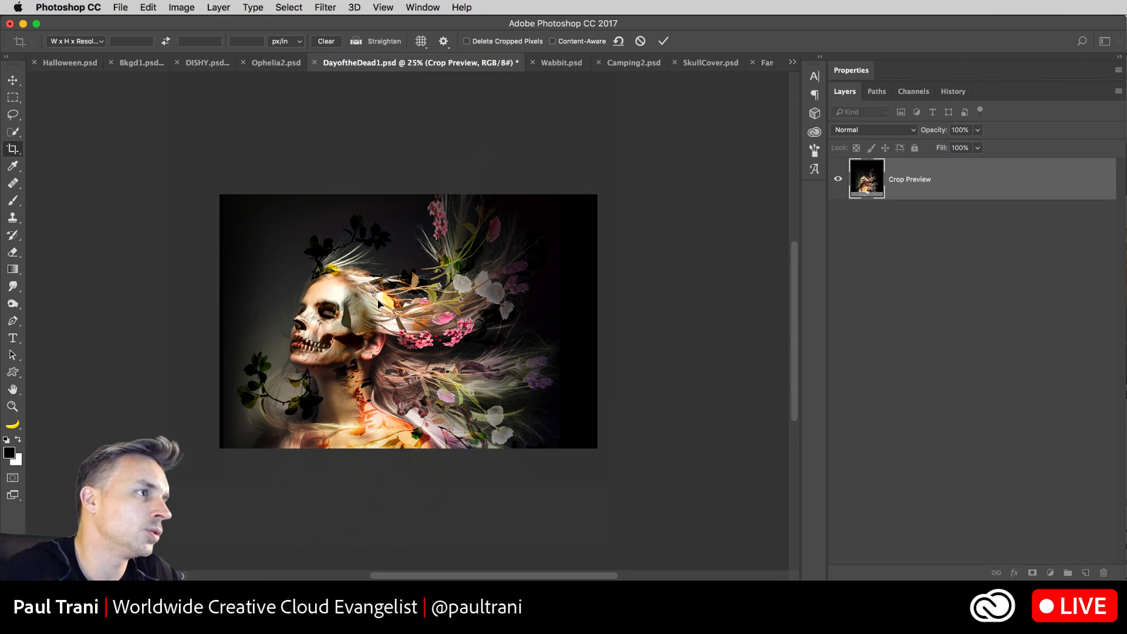
key(Return)
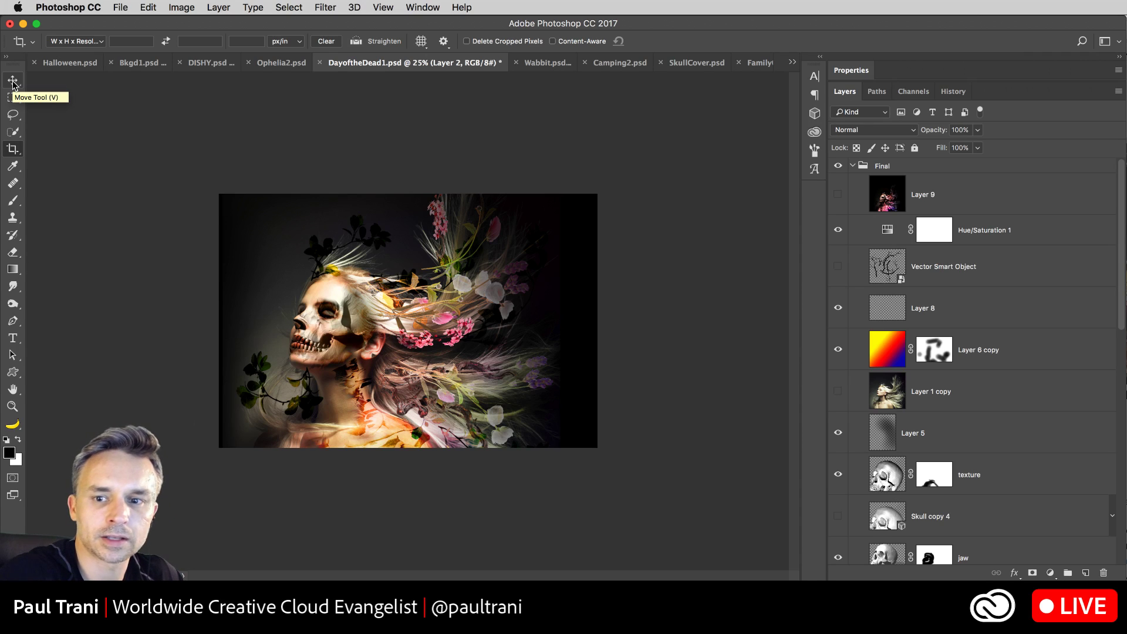
Step: Collapse the Final group and create an artboard from it
click(13, 84)
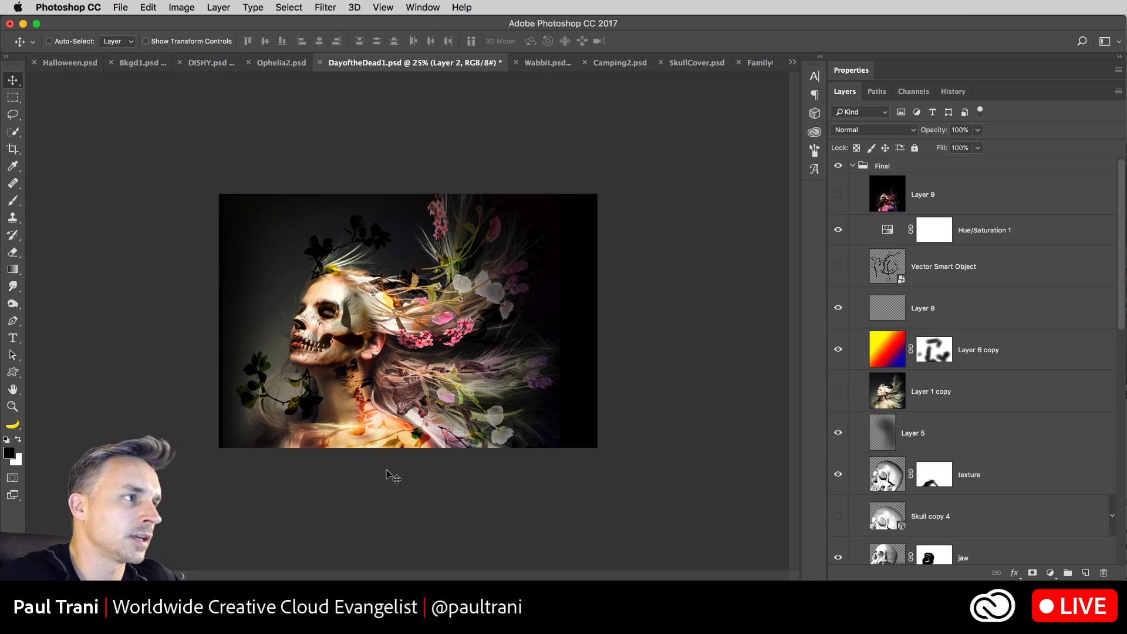
click(853, 167)
click(934, 168)
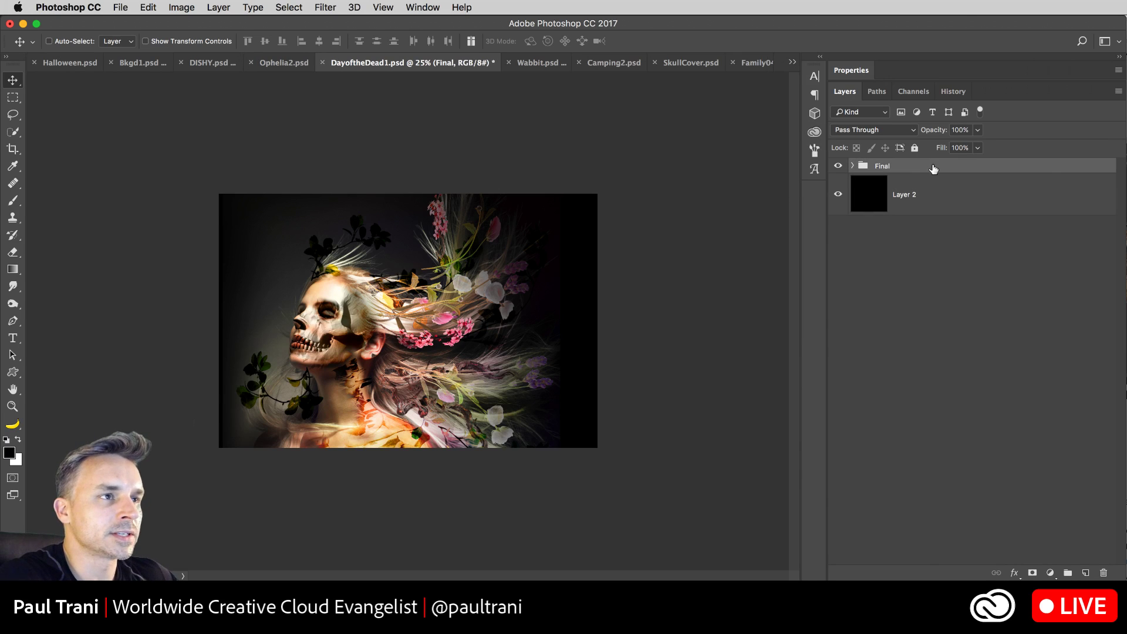
right_click(933, 167)
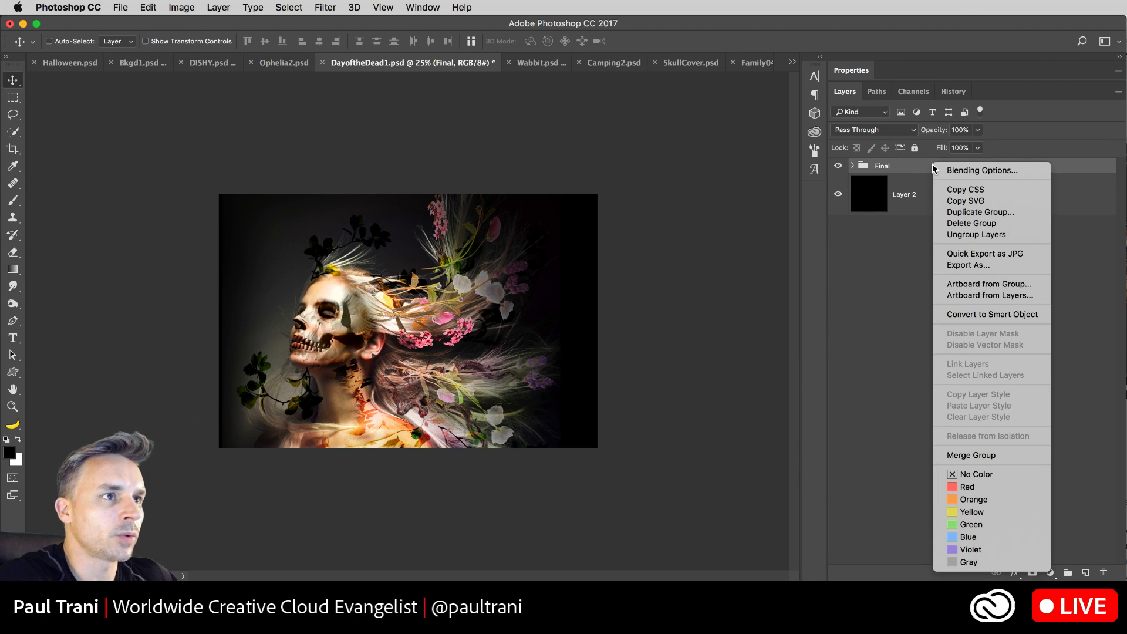
click(975, 287)
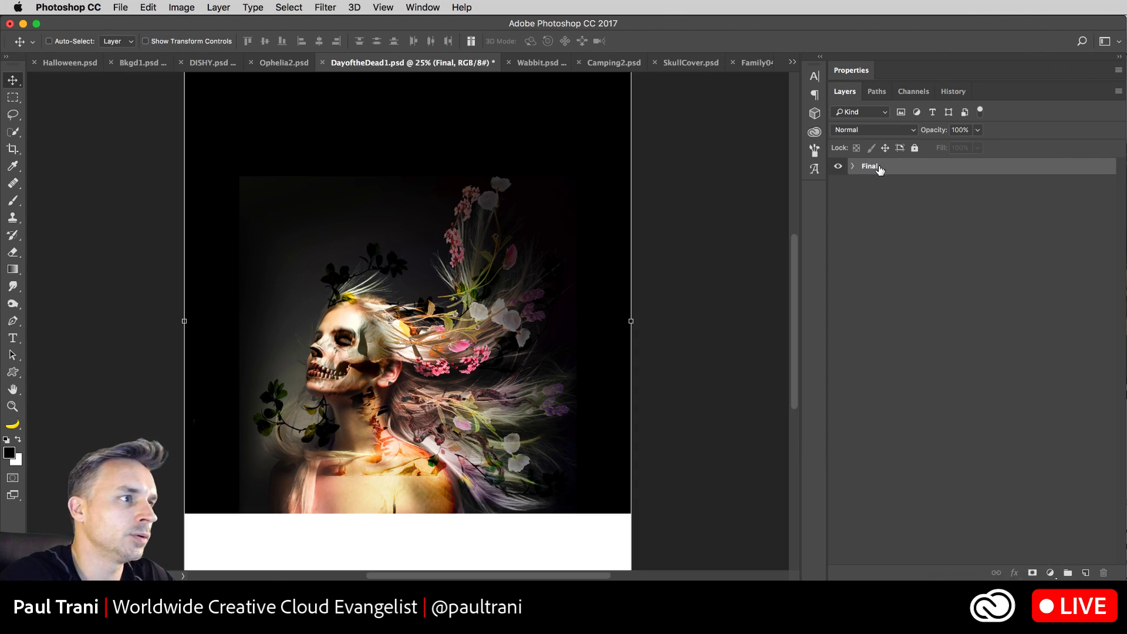
Step: Shorten the Final artboard from below to about 5400 px high, removing the white strip, and duplicate it with its artwork alongside
key(super+minus)
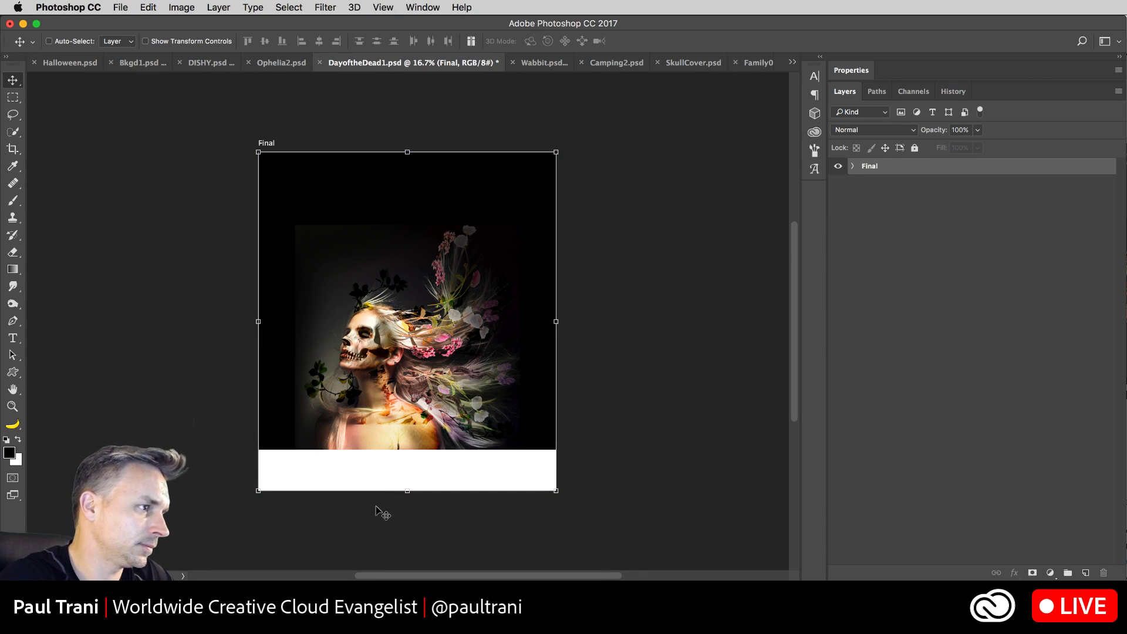
drag(411, 491, 417, 450)
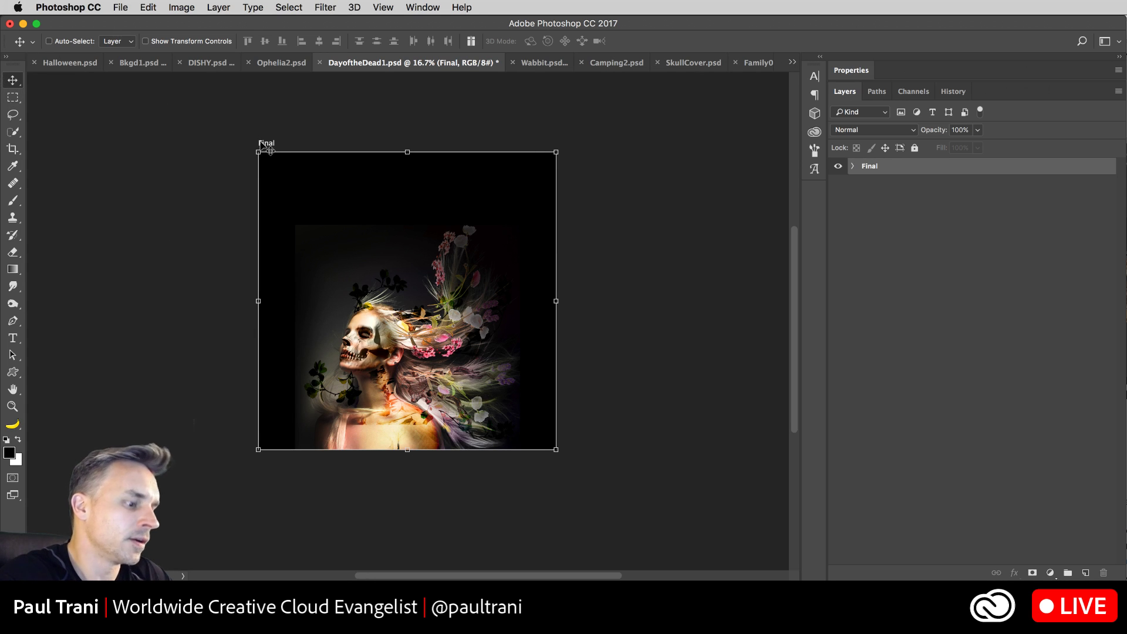
key(shift+v)
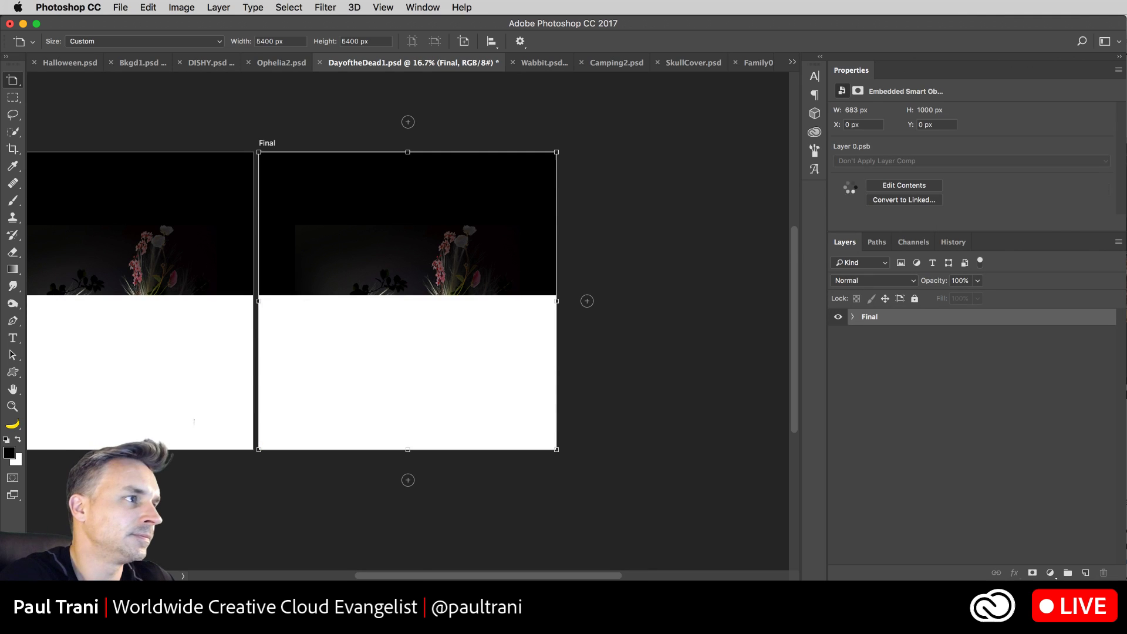
key(t)
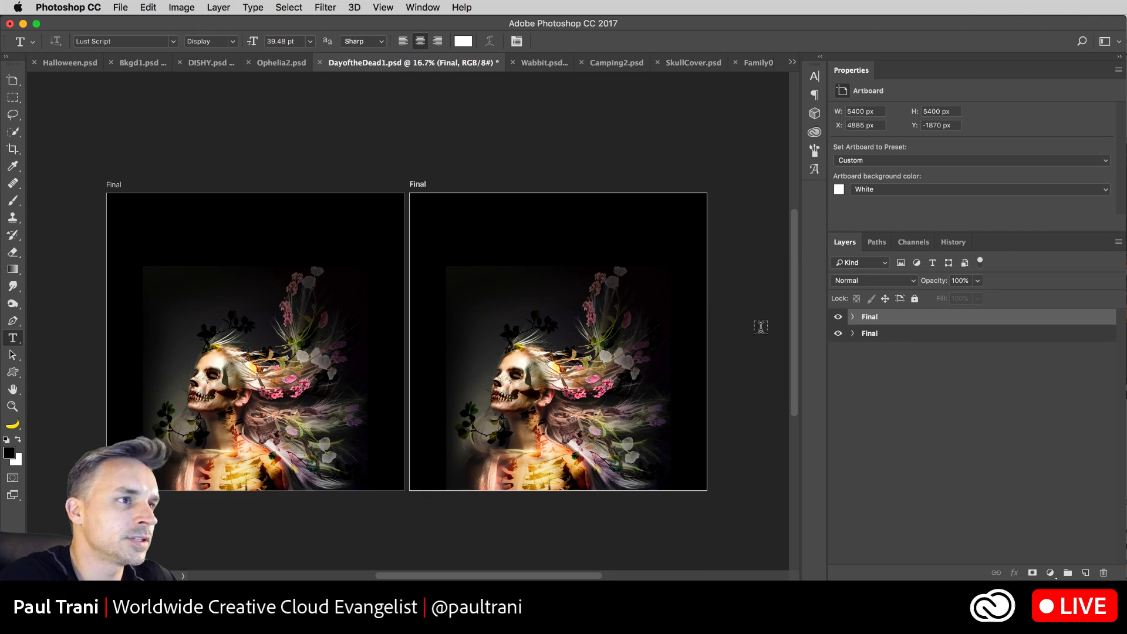
Step: Show Layer 9 in the duplicated Final artboard for a red and purple variant, and widen the Layers panel area
click(853, 317)
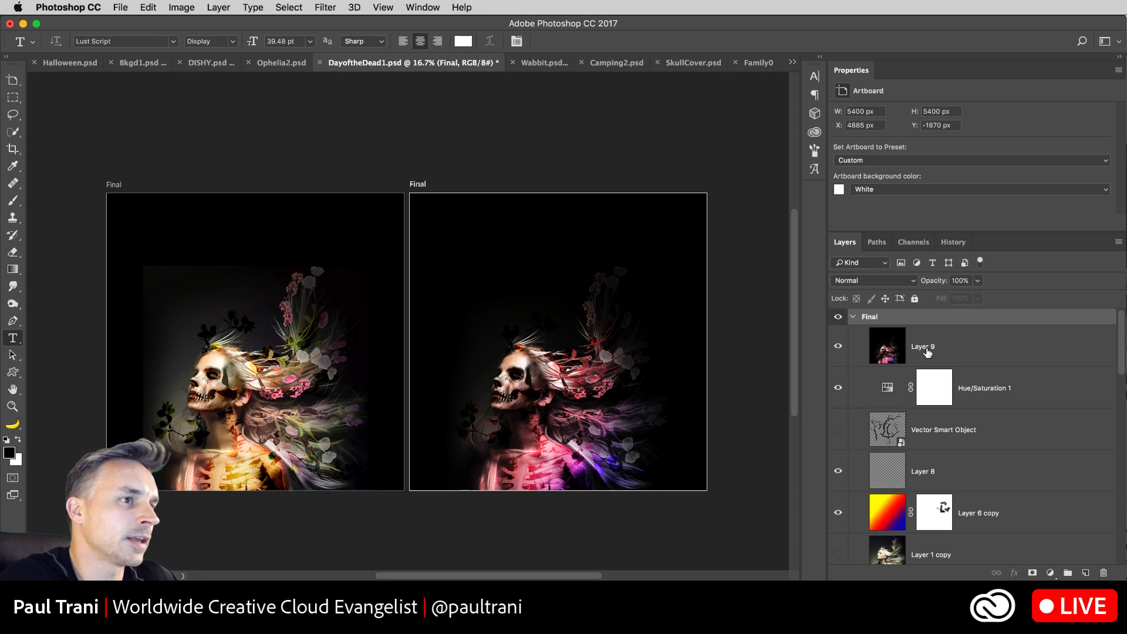
click(13, 99)
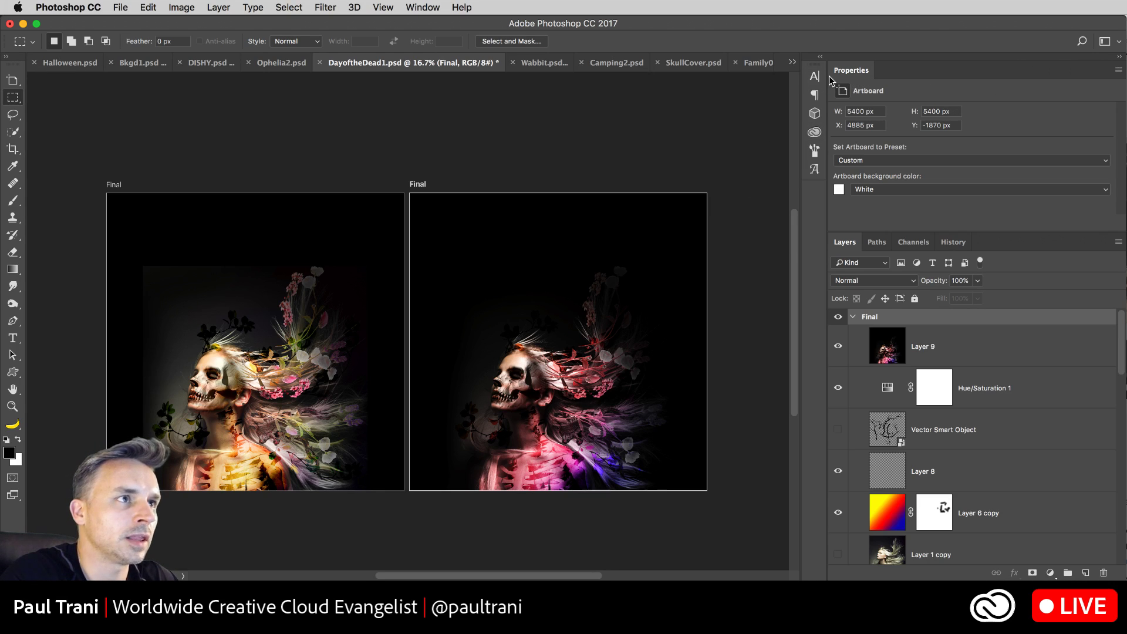
drag(831, 81, 1064, 85)
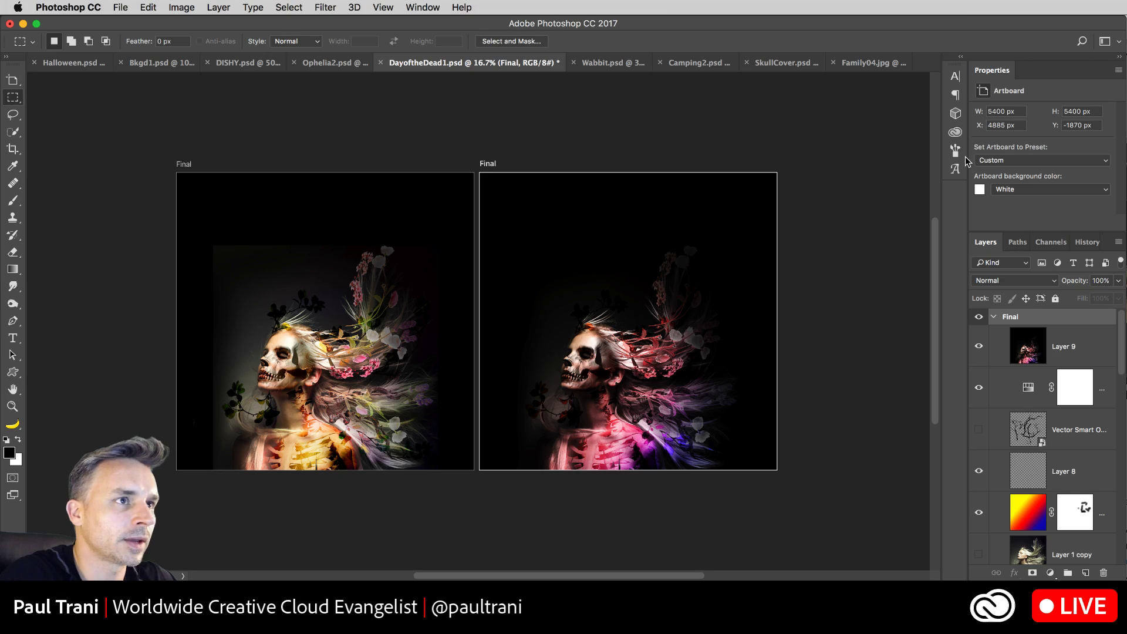
drag(967, 161, 752, 150)
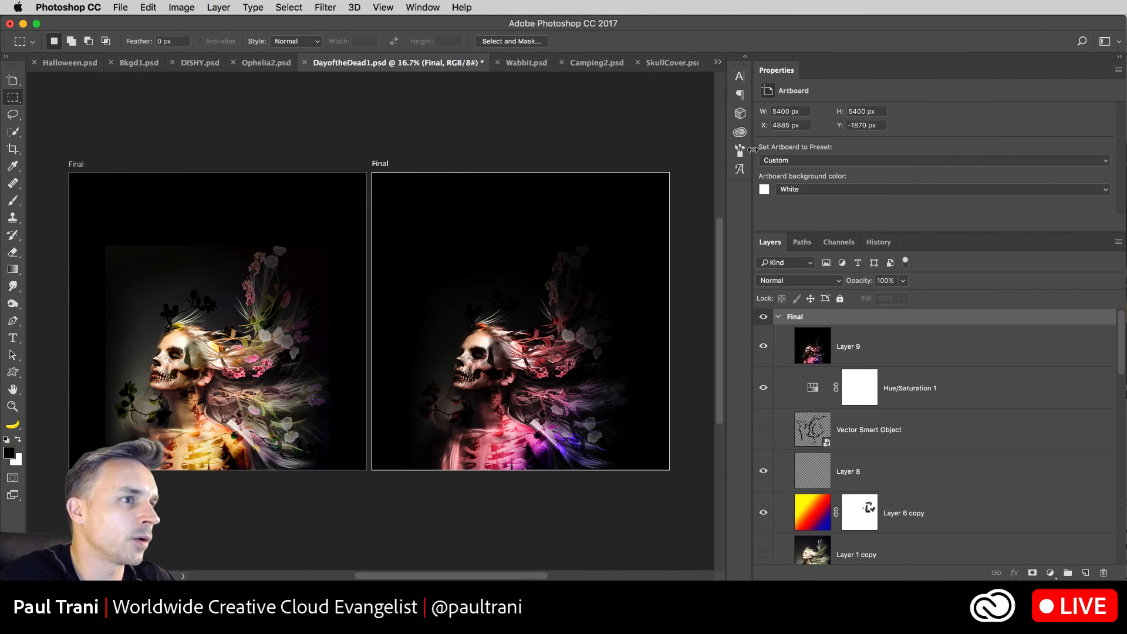
click(778, 316)
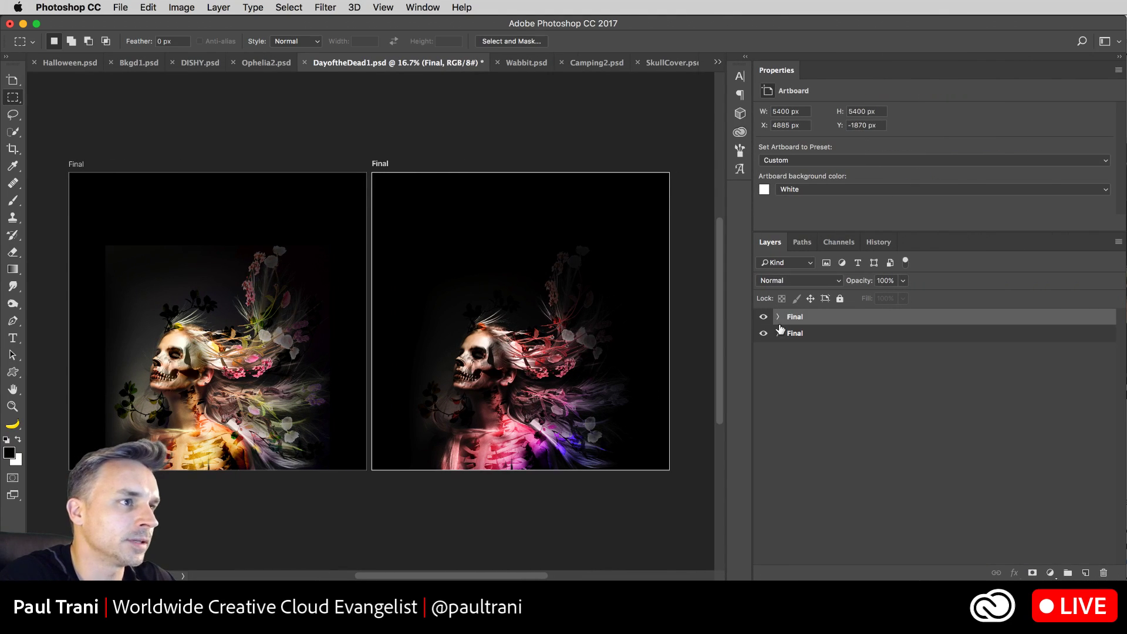
Step: Rename the original Final artboard as Final1.jpg and the red and purple copy as Final2.jpg
click(791, 336)
double_click(794, 334)
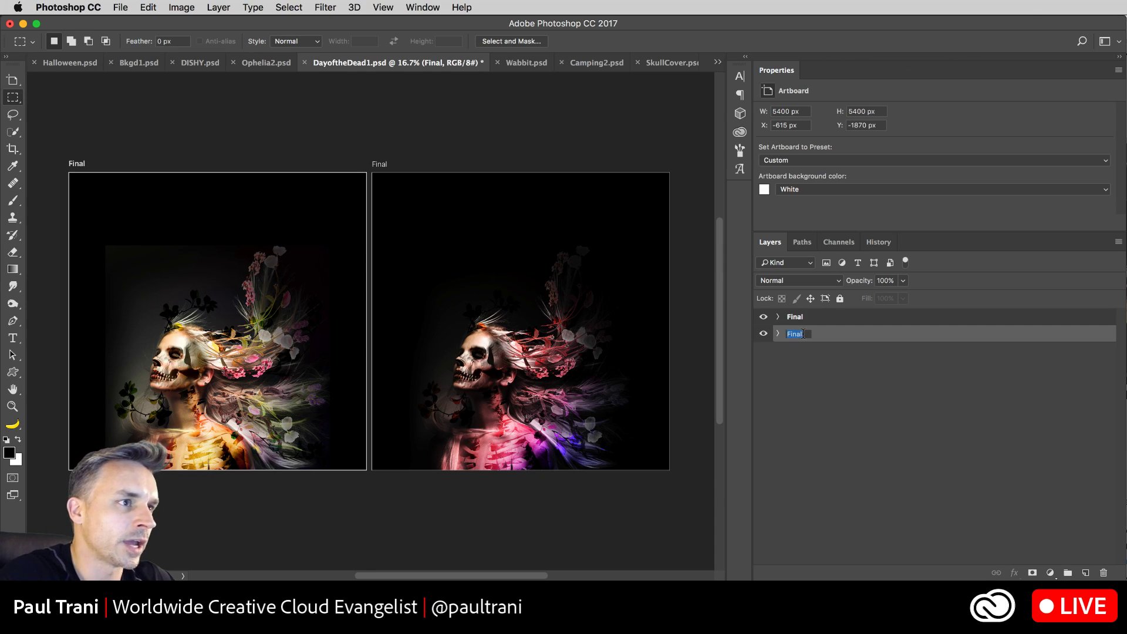
text(1.jpg)
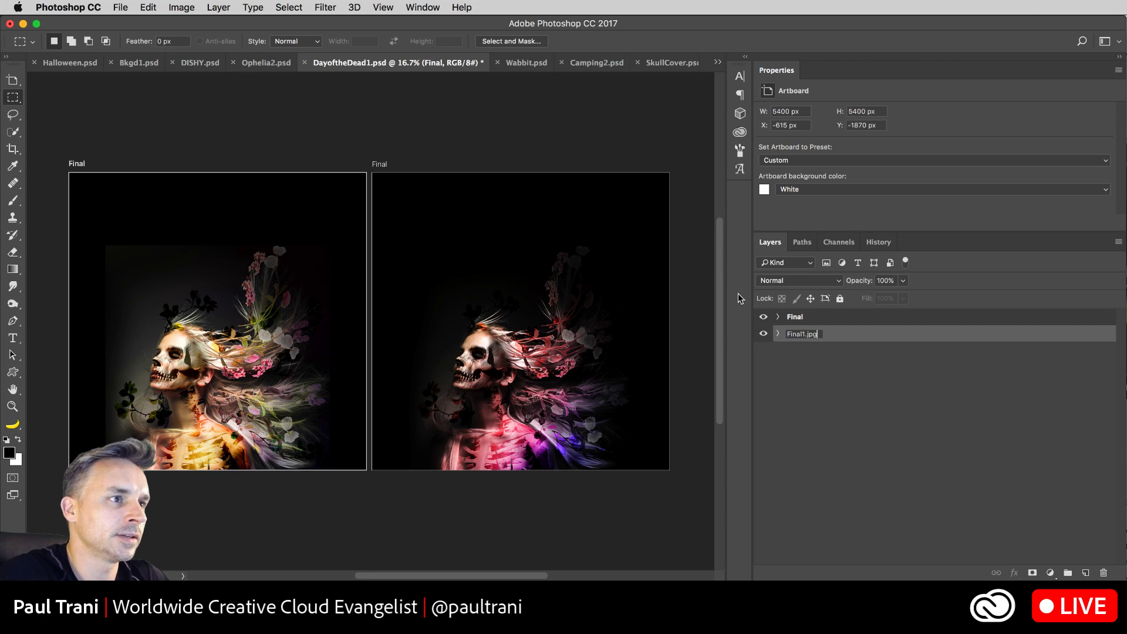
key(Return)
double_click(795, 317)
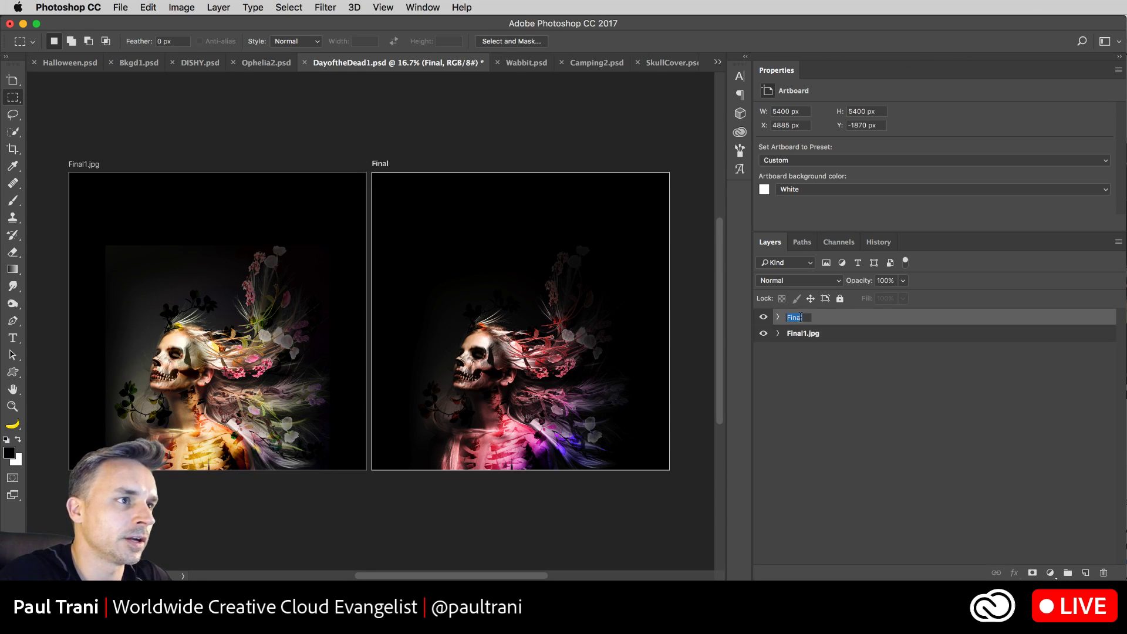
click(802, 317)
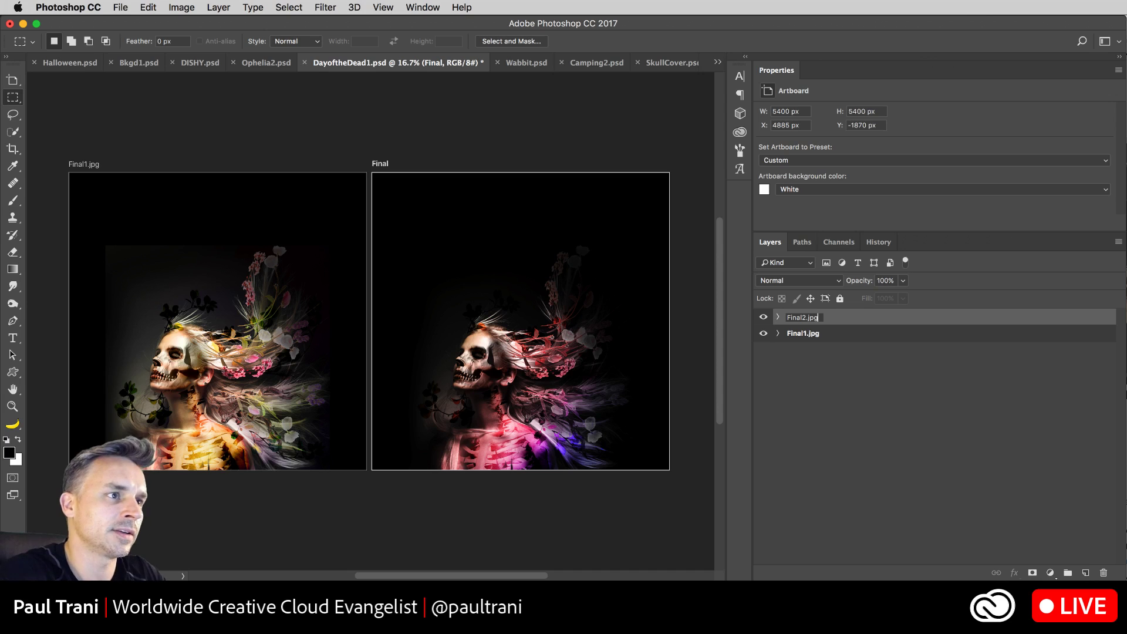
key(Return)
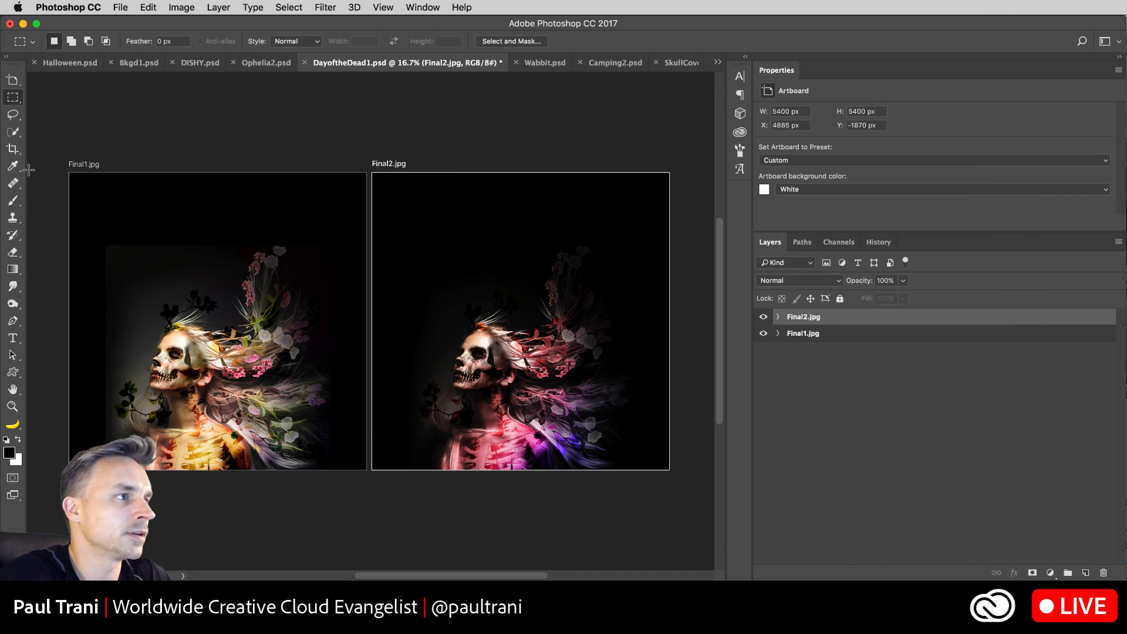
Step: Turn on image asset generation for the document so the named artboards are exported as files
click(117, 8)
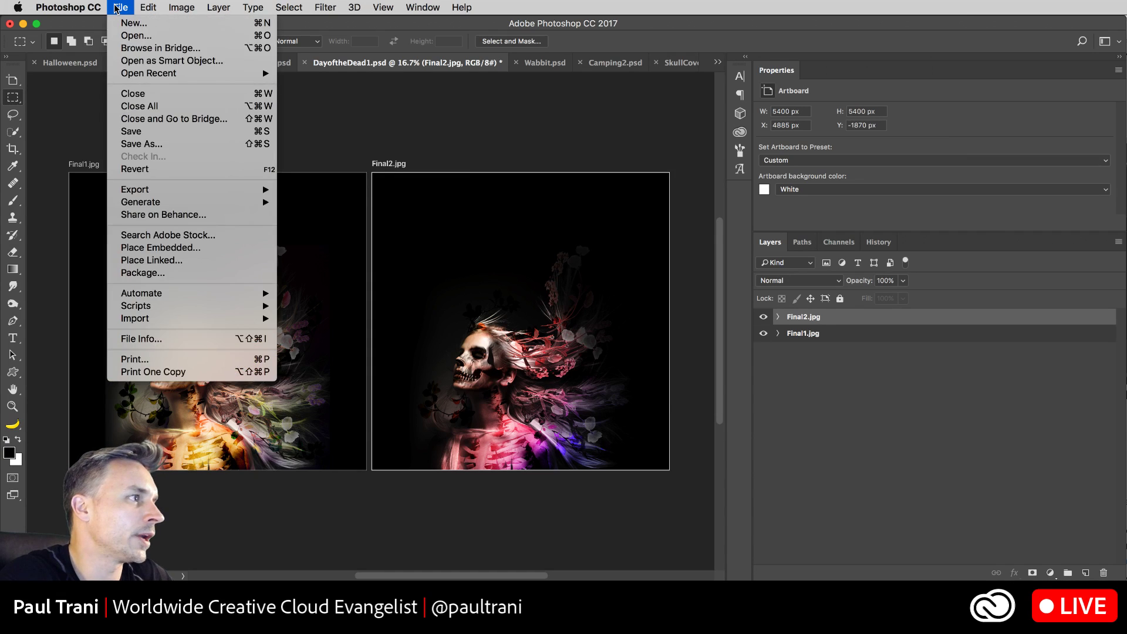
mouse_move(159, 202)
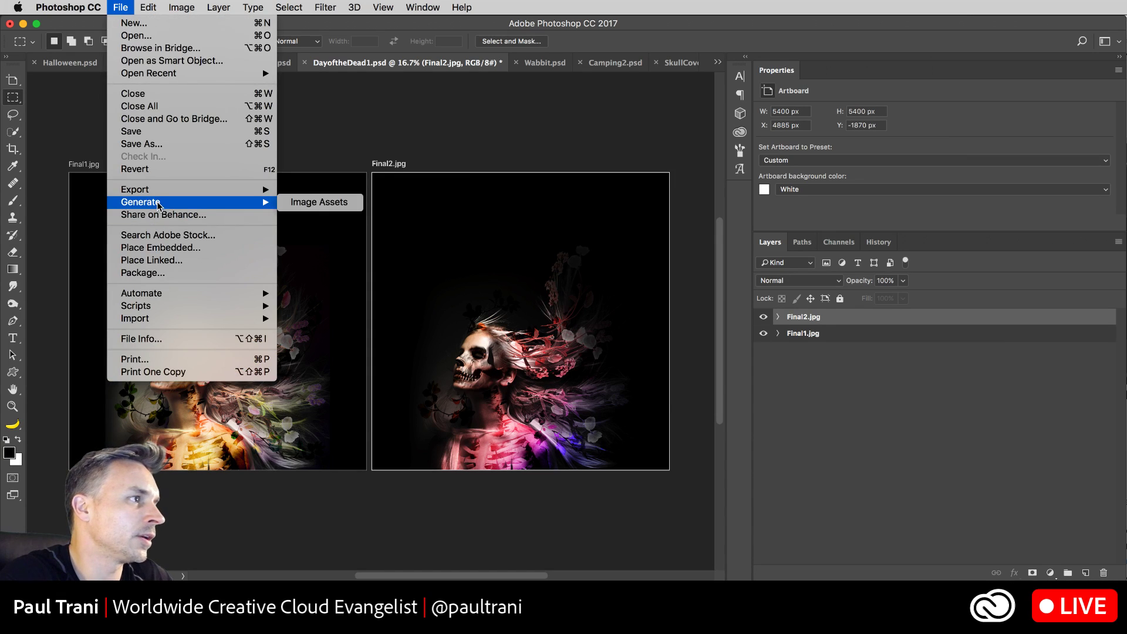
click(311, 202)
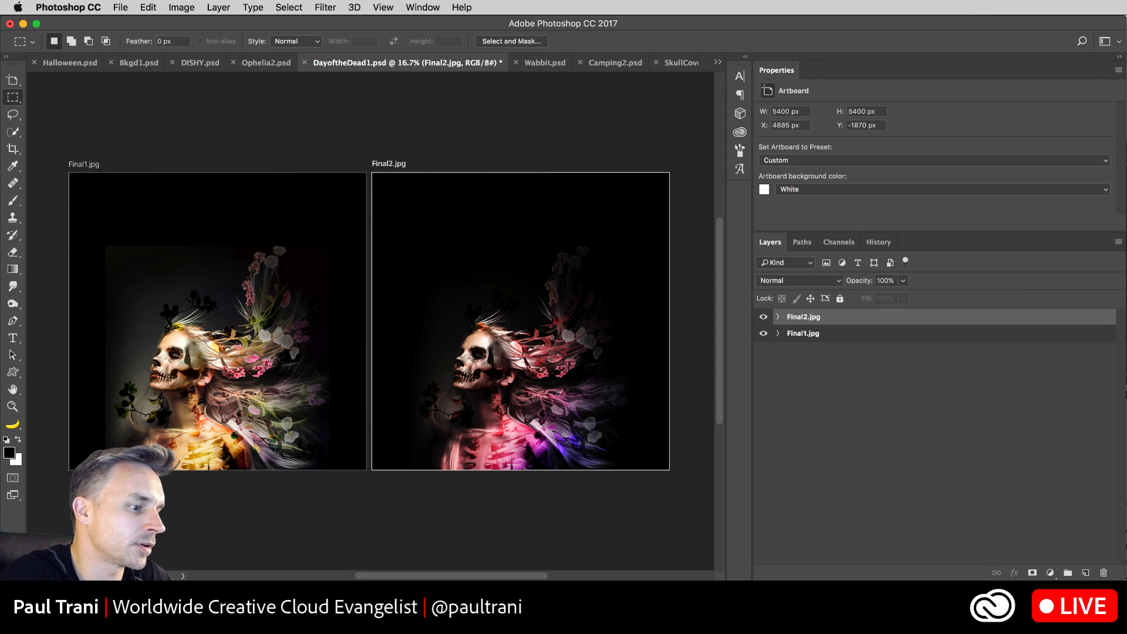
Step: Switch to Finder and locate DayoftheDead1.psd in the DayoftheDead project folder under Streaming > Projects
key(super+Tab)
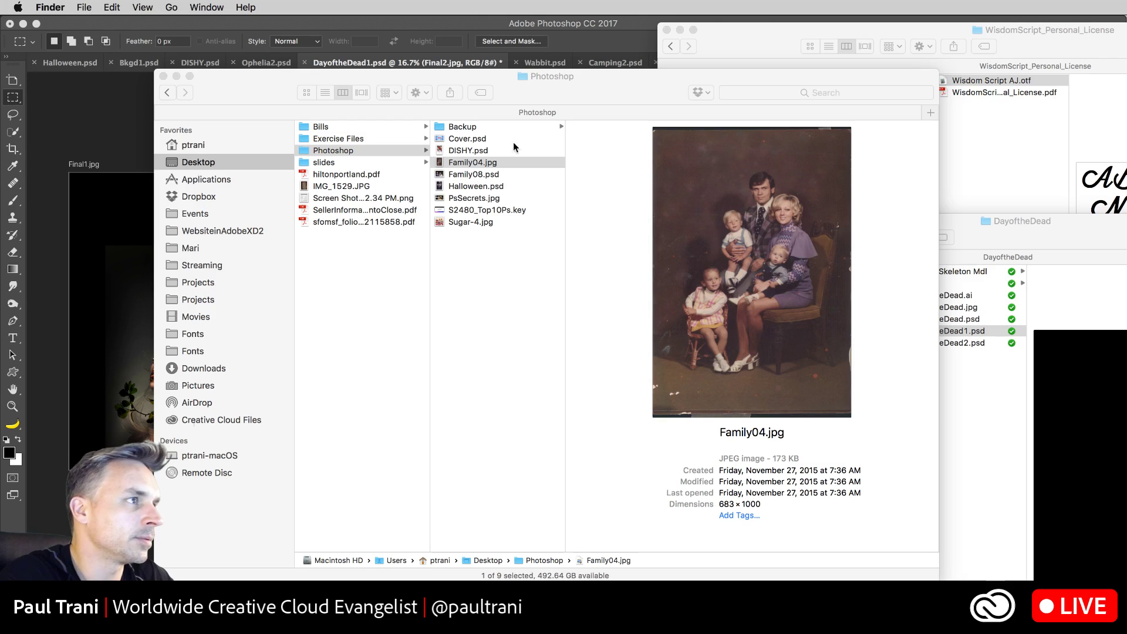
click(202, 266)
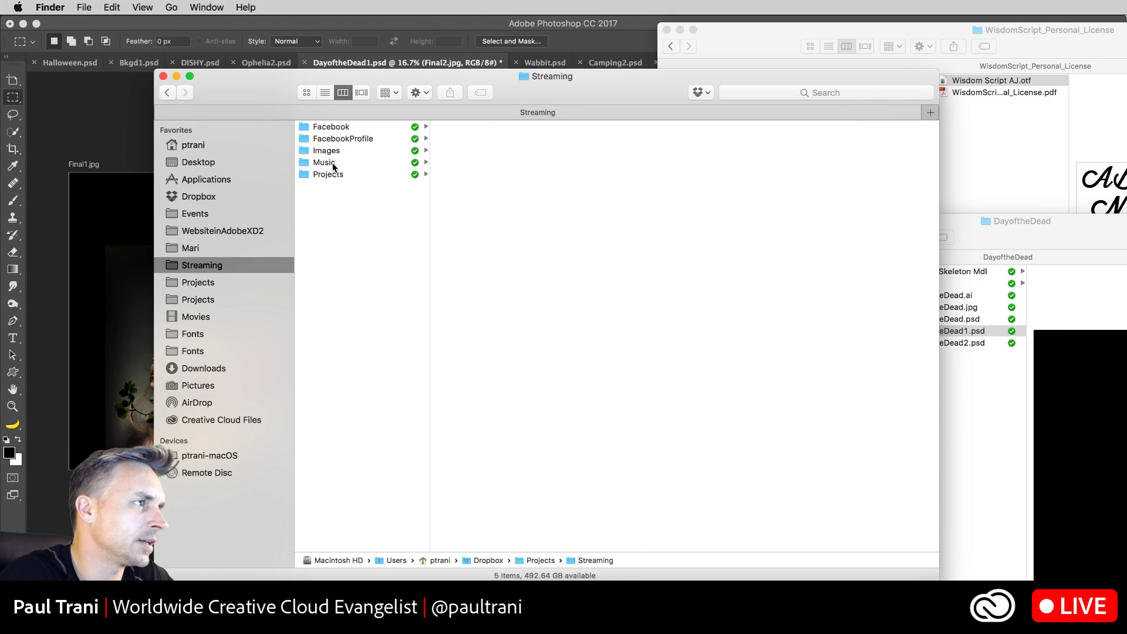
click(332, 163)
click(338, 175)
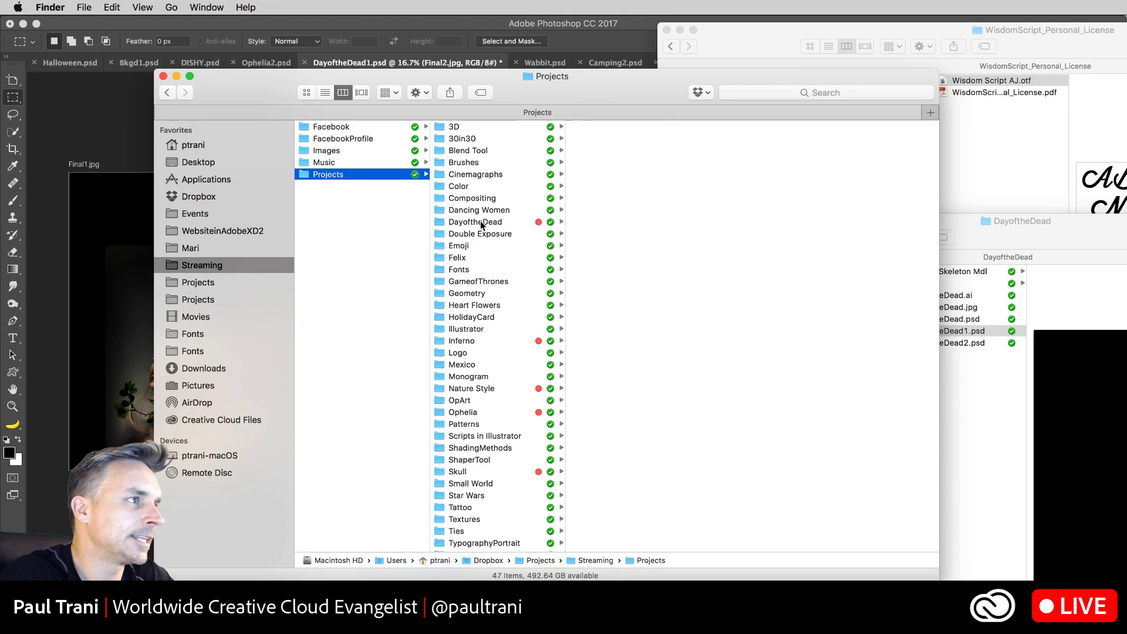
click(480, 223)
click(640, 185)
drag(296, 86, 400, 77)
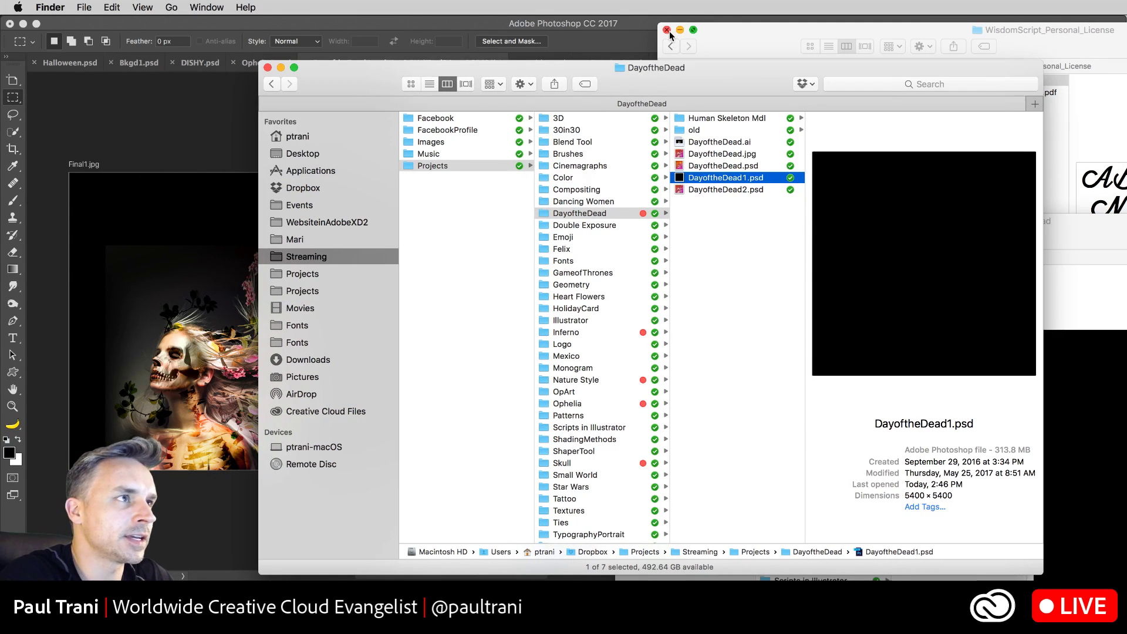
Step: Close the extra Finder windows and arrange Photoshop beside the DayoftheDead folder so its file list stays visible
click(667, 30)
click(1079, 238)
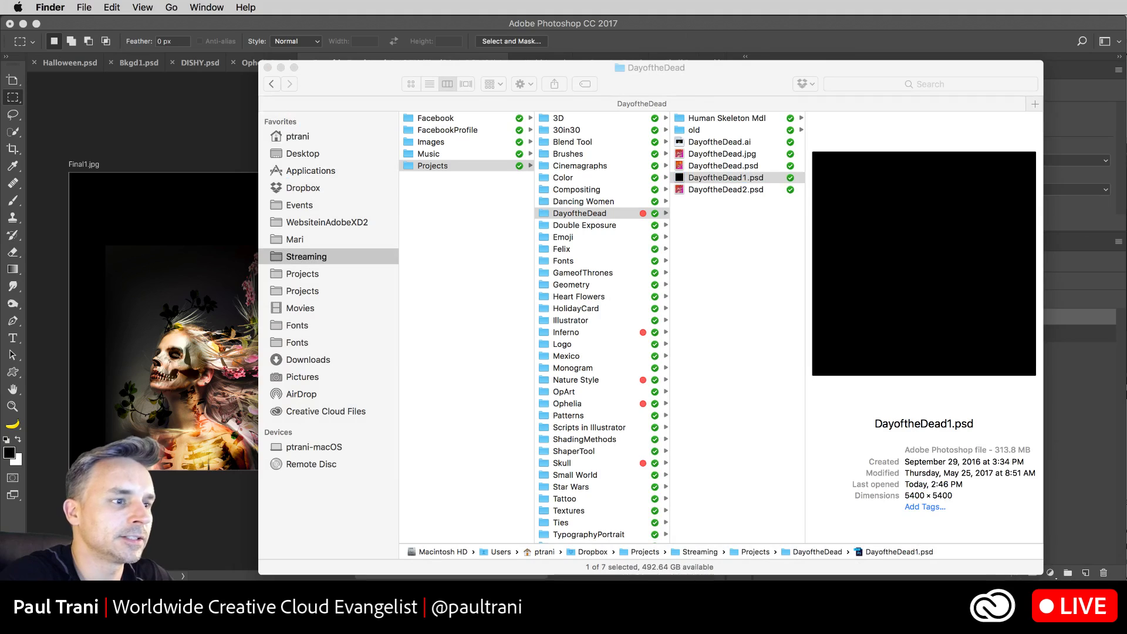
click(726, 178)
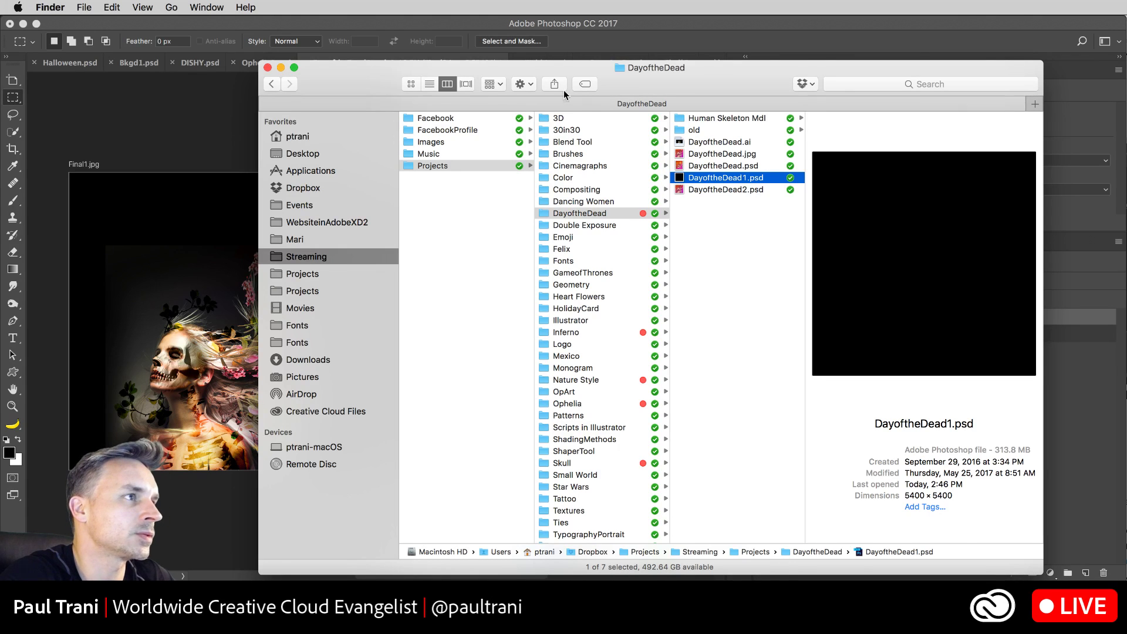
drag(355, 82, 627, 29)
click(252, 163)
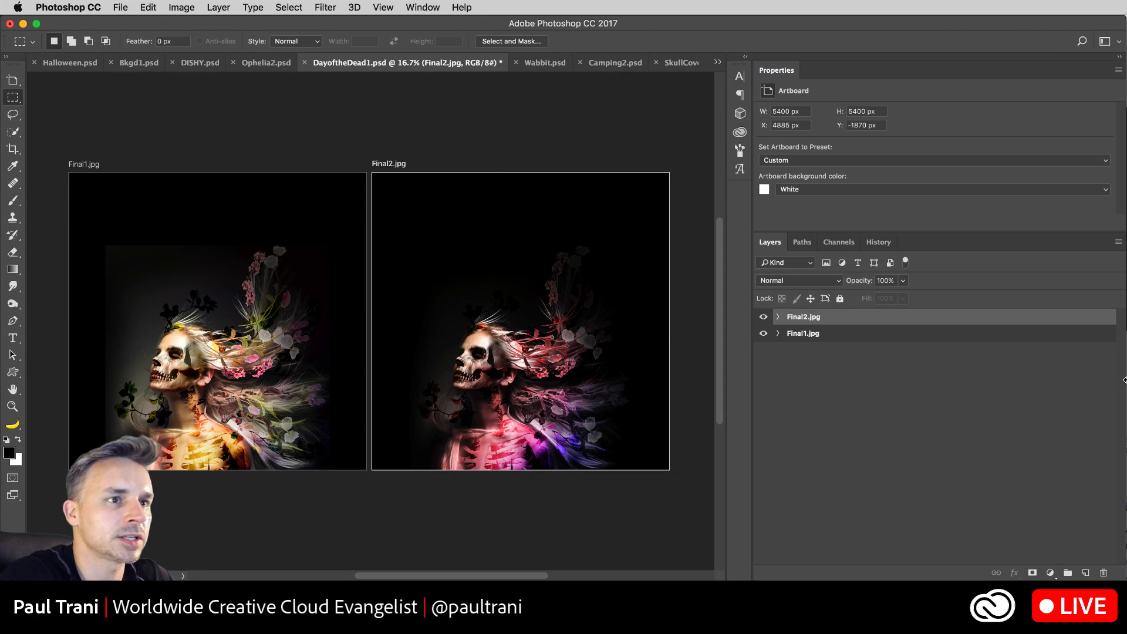
drag(1087, 374, 908, 357)
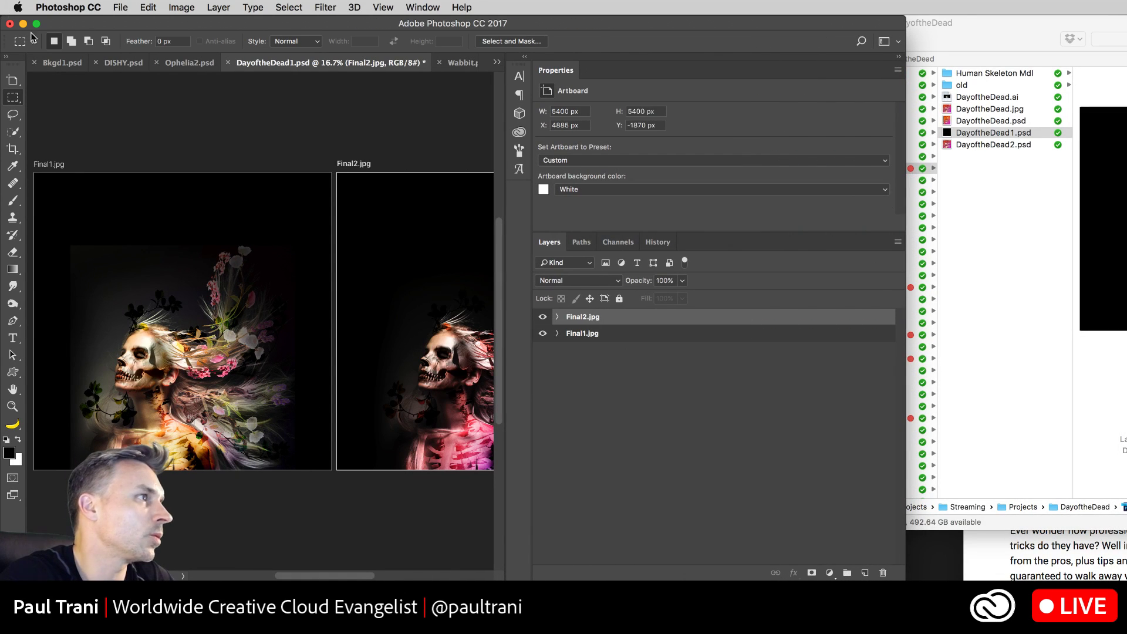
Step: Generate image assets from the Final1.jpg and Final2.jpg artboards of DayoftheDead1.psd
click(121, 7)
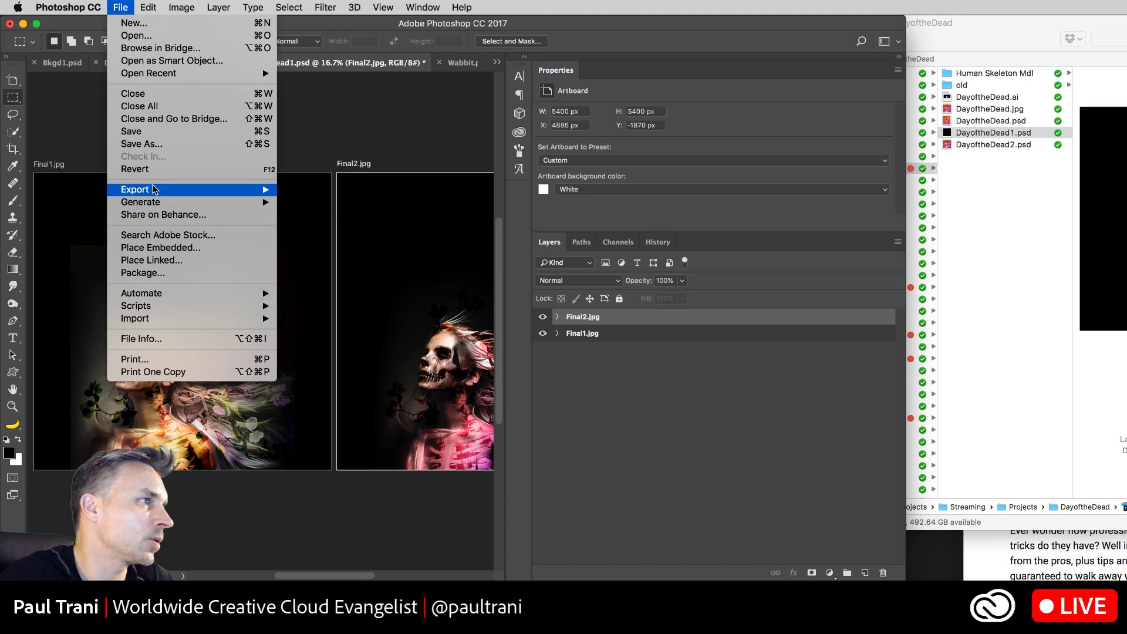
mouse_move(165, 192)
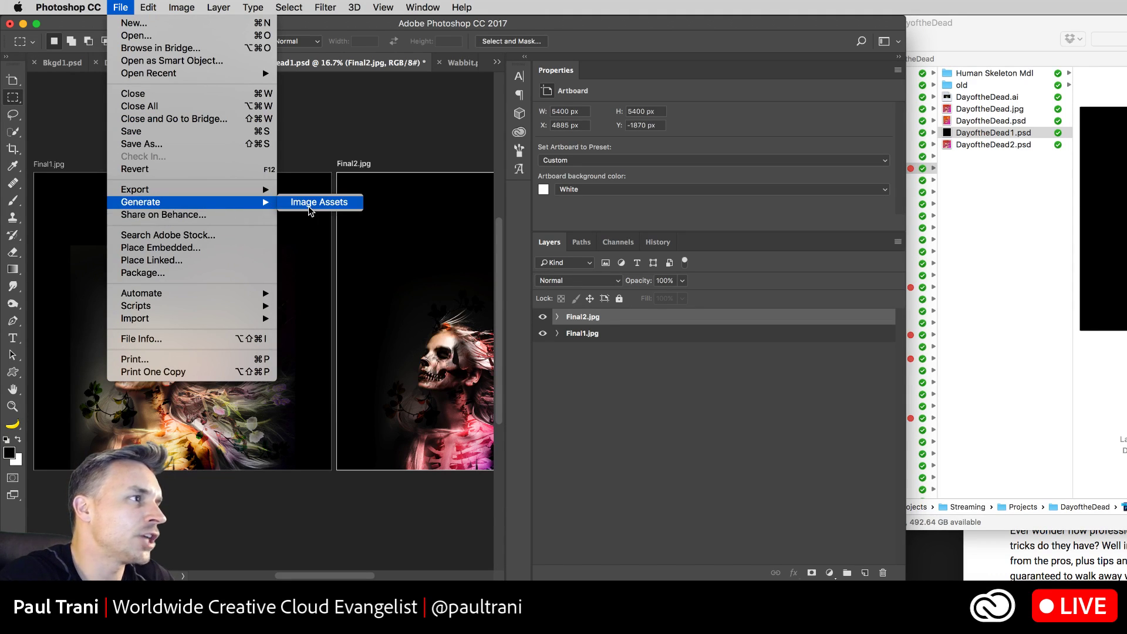
click(310, 203)
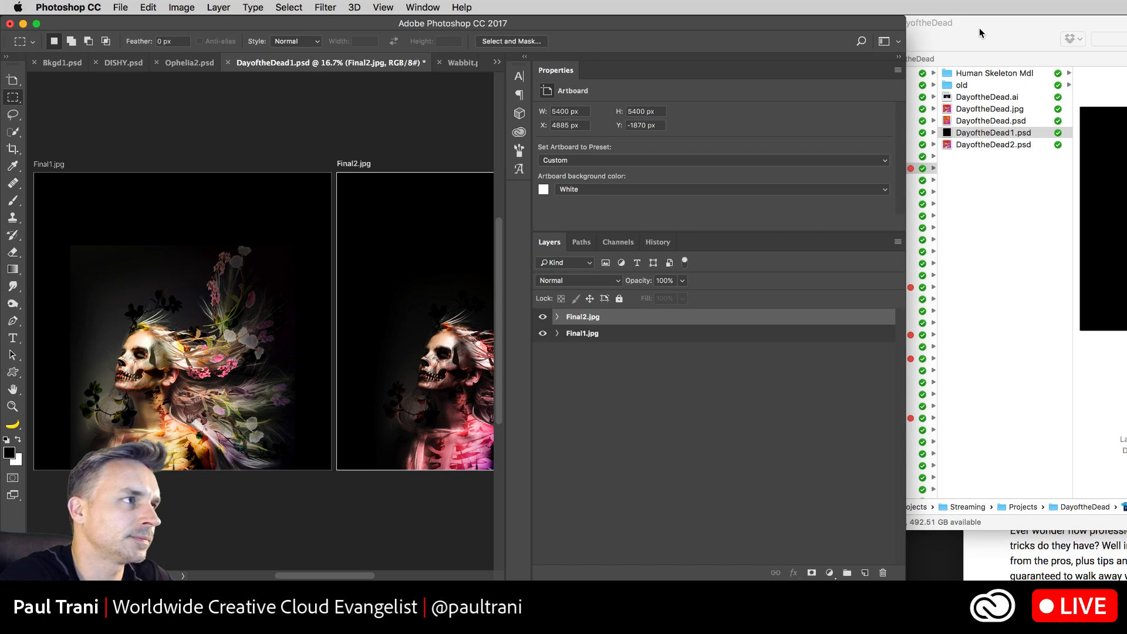
Step: Open the DayoftheDead1-assets folder in Finder and preview Final1.jpg and Final2.jpg
drag(979, 27, 775, 36)
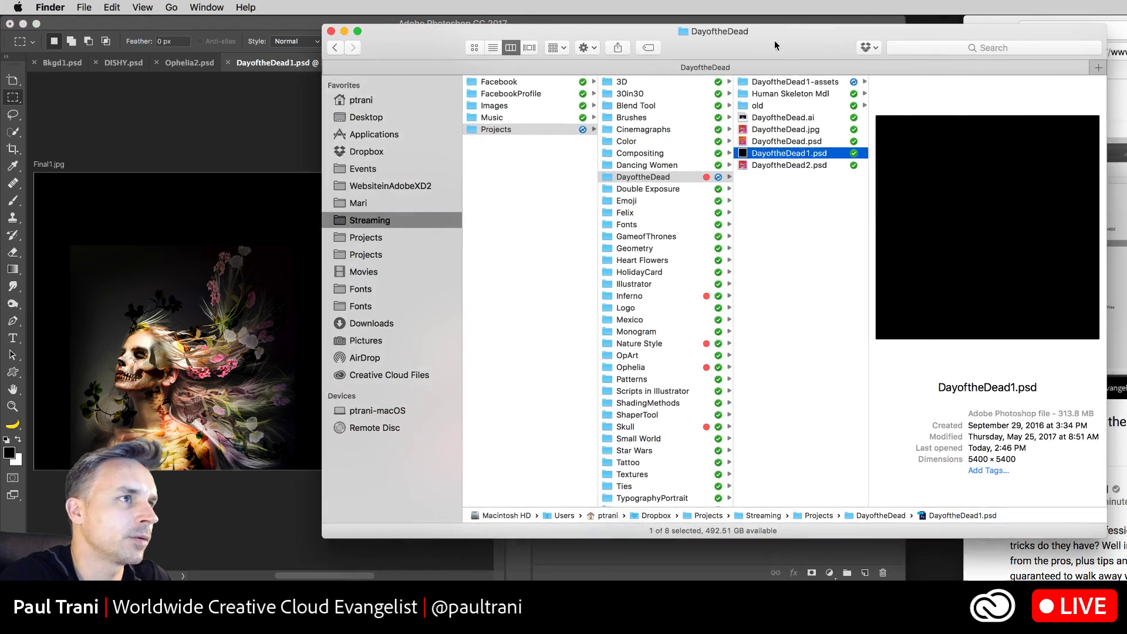
click(787, 80)
click(910, 83)
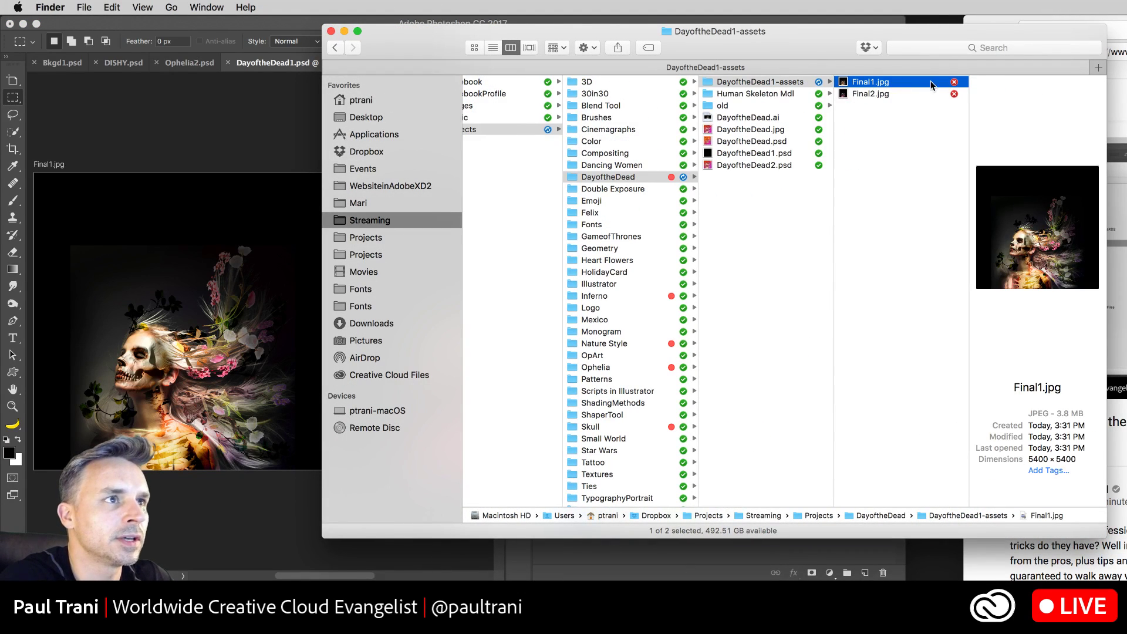
click(882, 94)
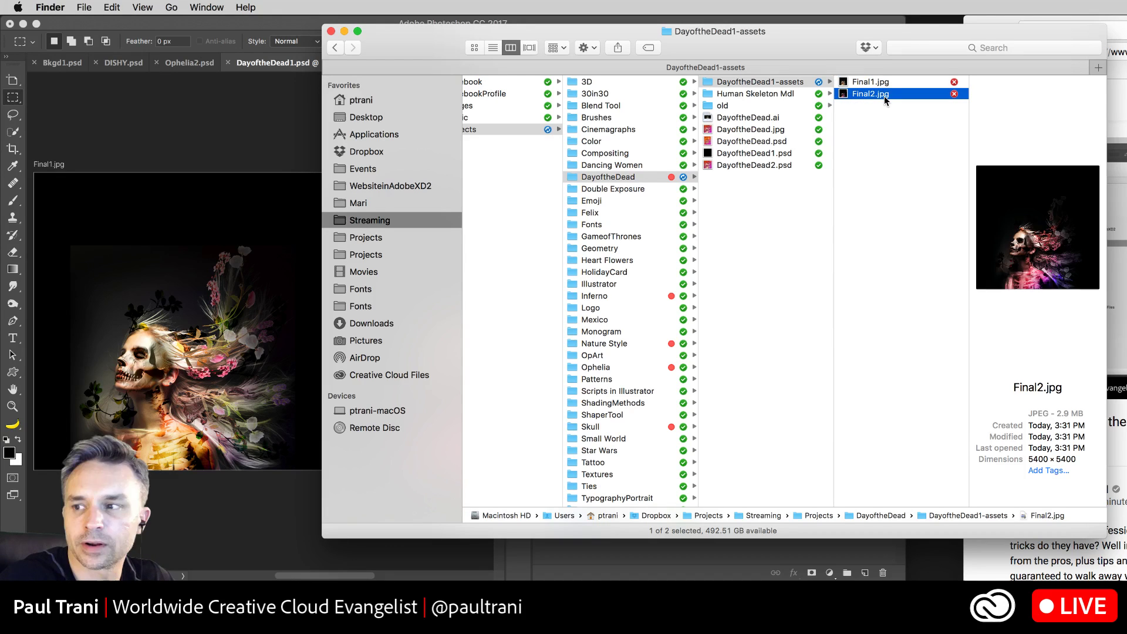
key(Up)
Step: Move the Finder window aside, return to Photoshop, widen its window to full width and narrow the Properties and Layers area
drag(734, 46, 1019, 10)
click(288, 91)
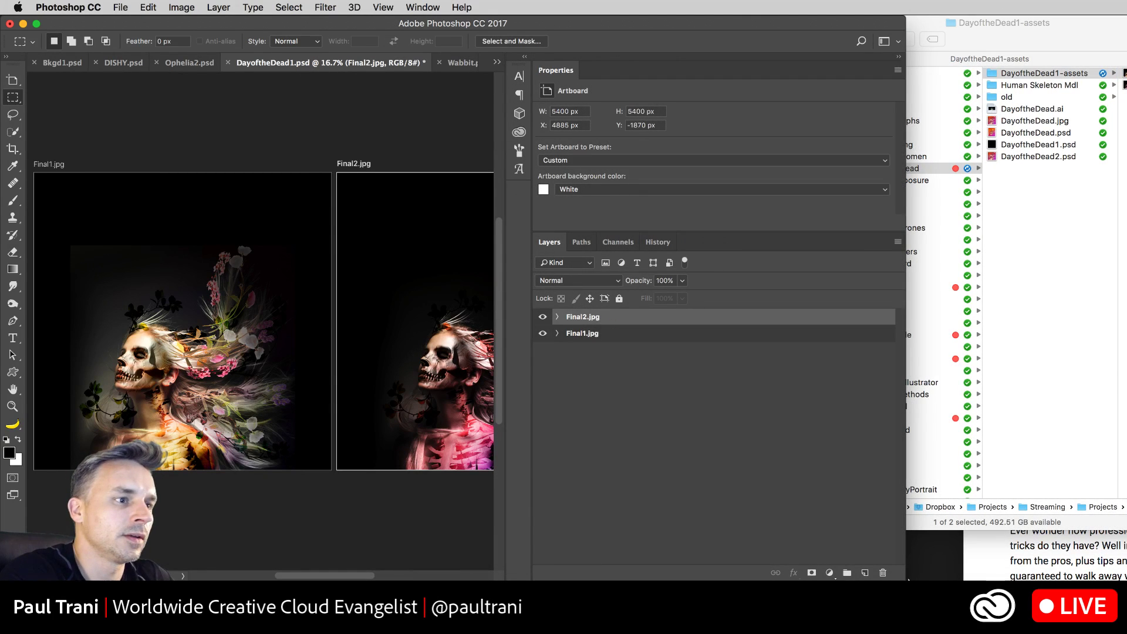
drag(903, 577, 1122, 578)
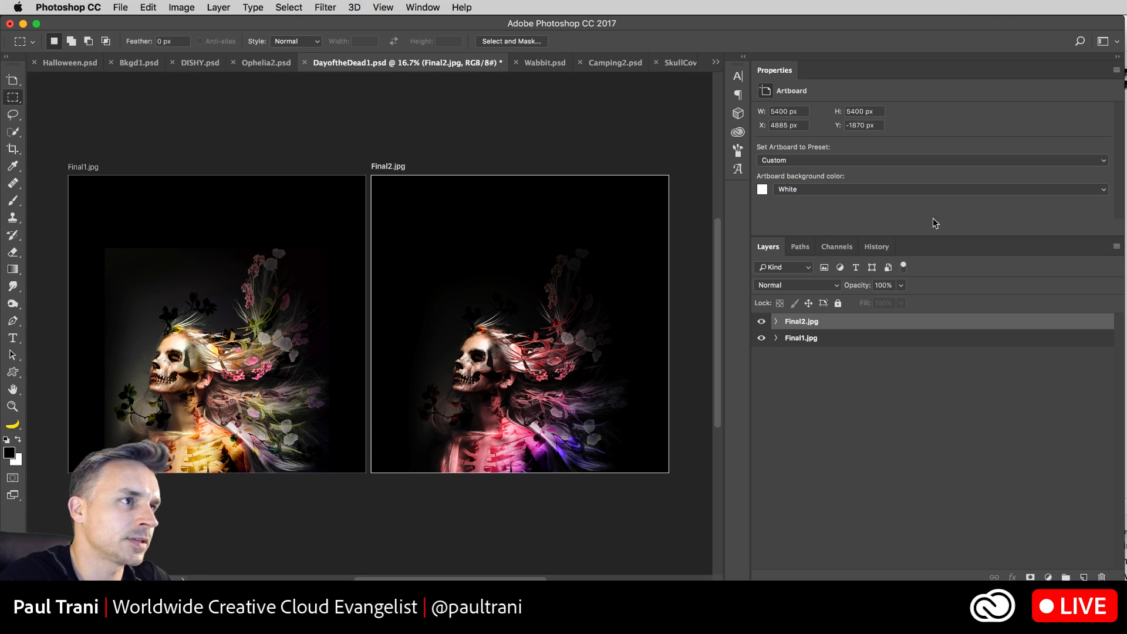
drag(757, 200, 1027, 225)
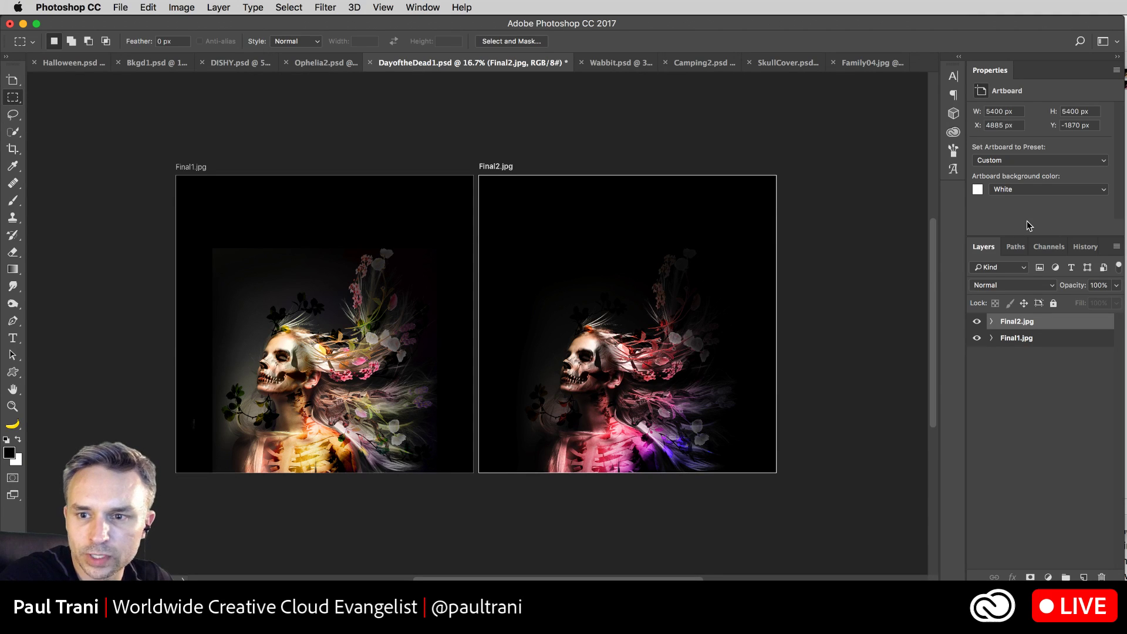
Step: Close DayoftheDead1.psd and Camping2.psd without saving their changes
key(super+w)
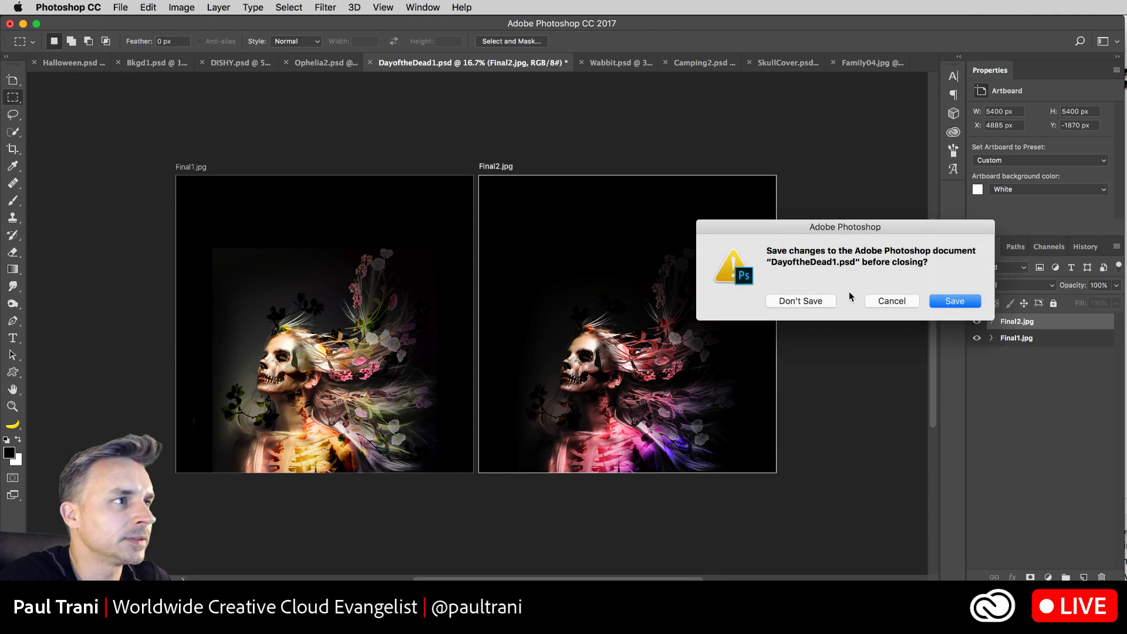
click(812, 303)
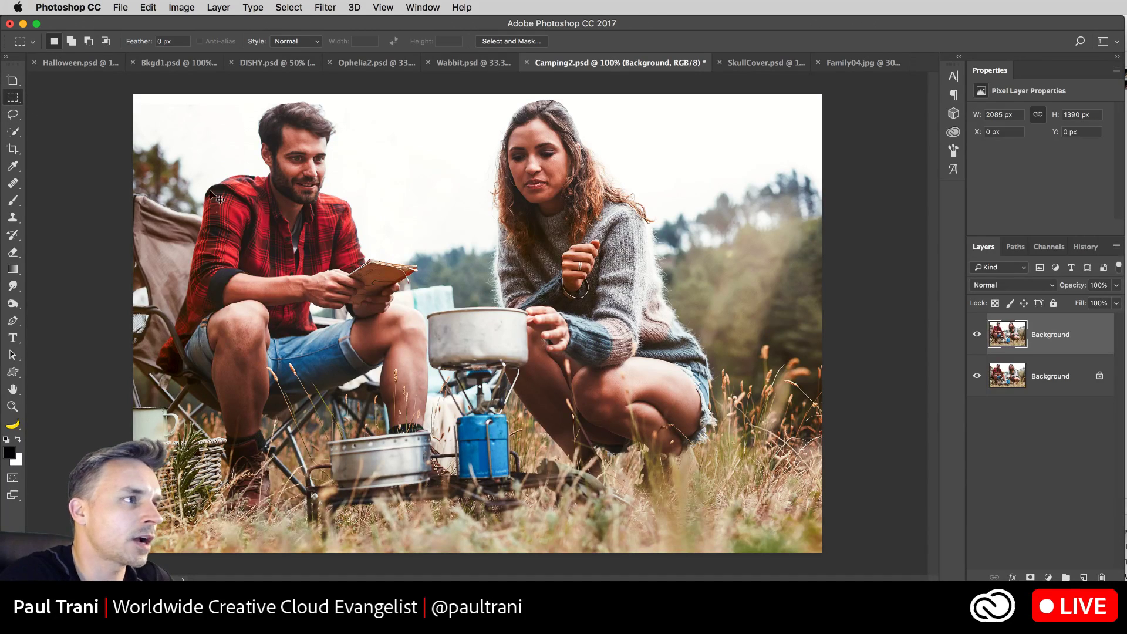
key(super+w)
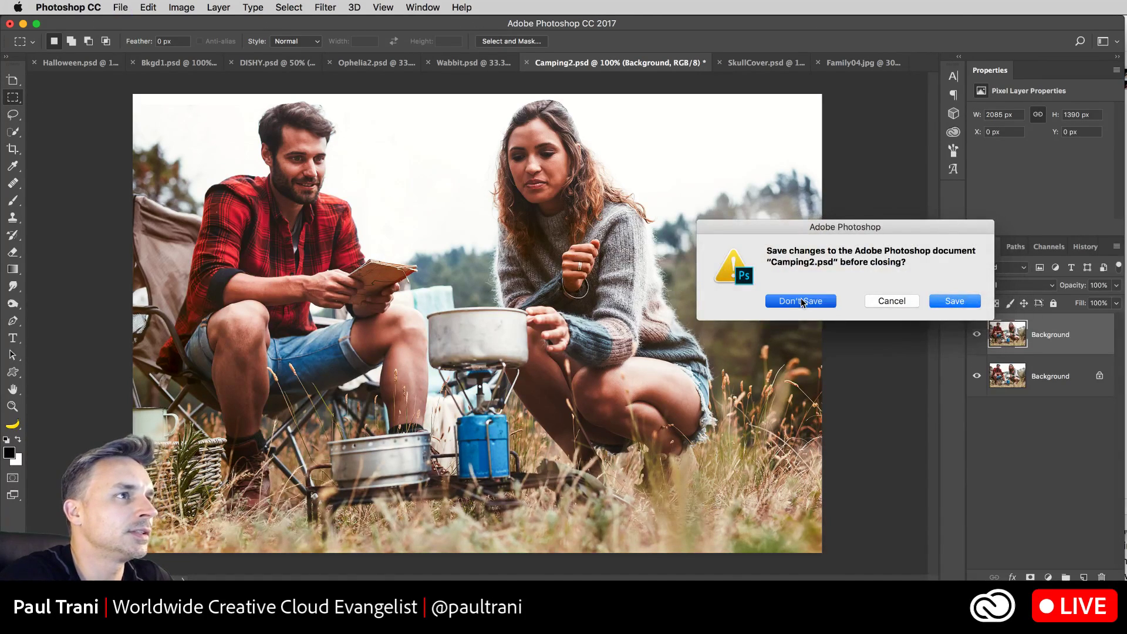
click(802, 302)
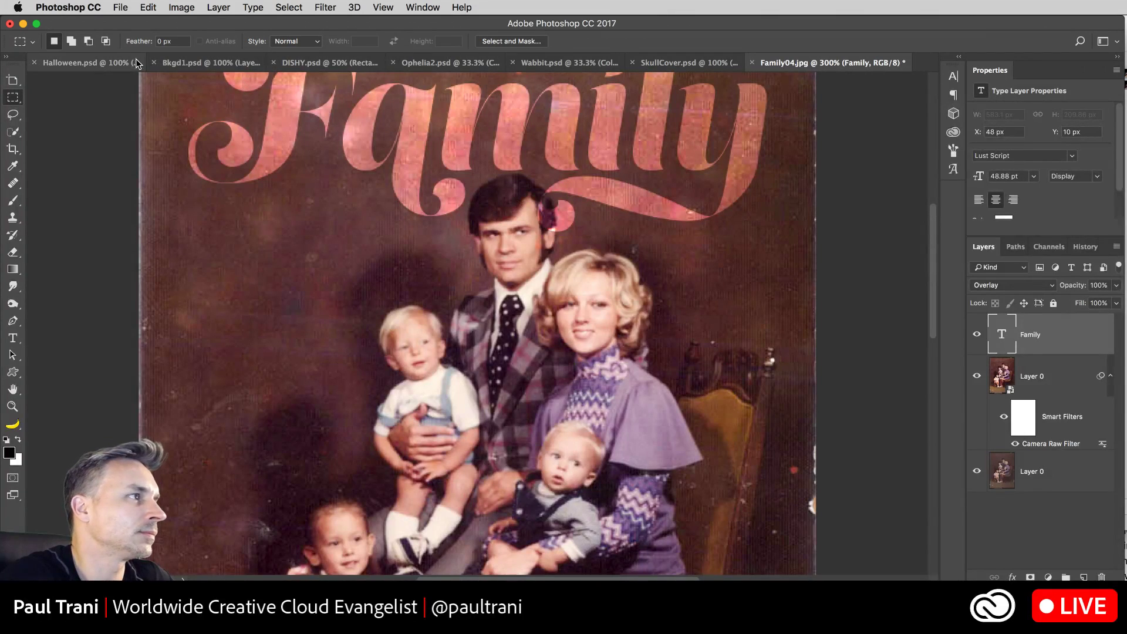
Step: Look over Halloween.psd, switch to DISHY.psd and widen the Layers area to show the first layers of the stack
click(81, 63)
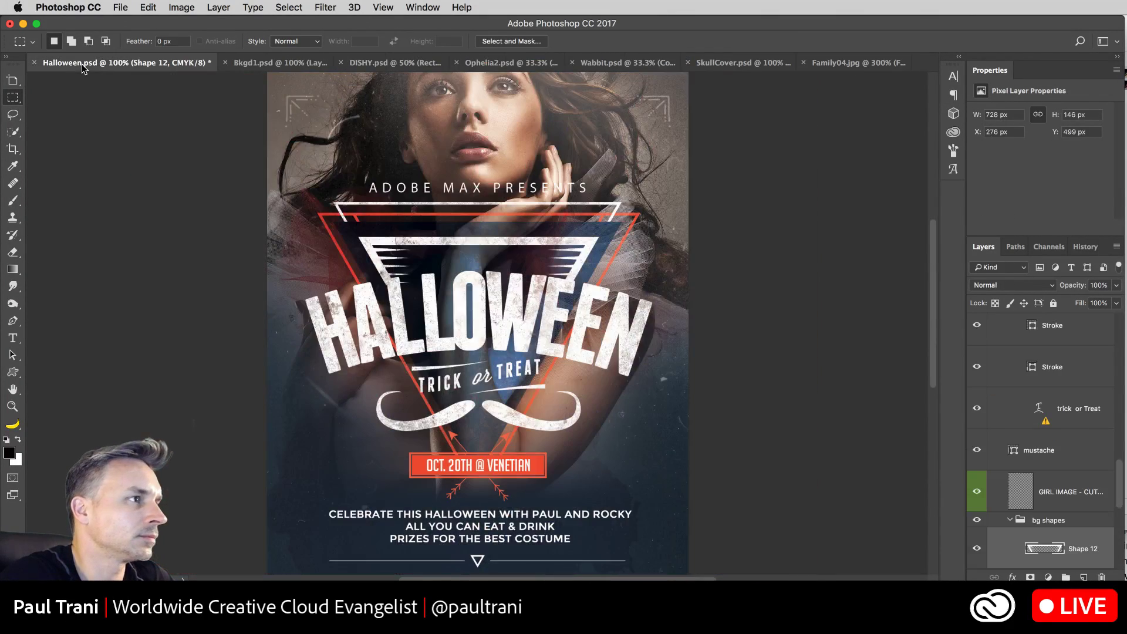
drag(242, 165, 273, 180)
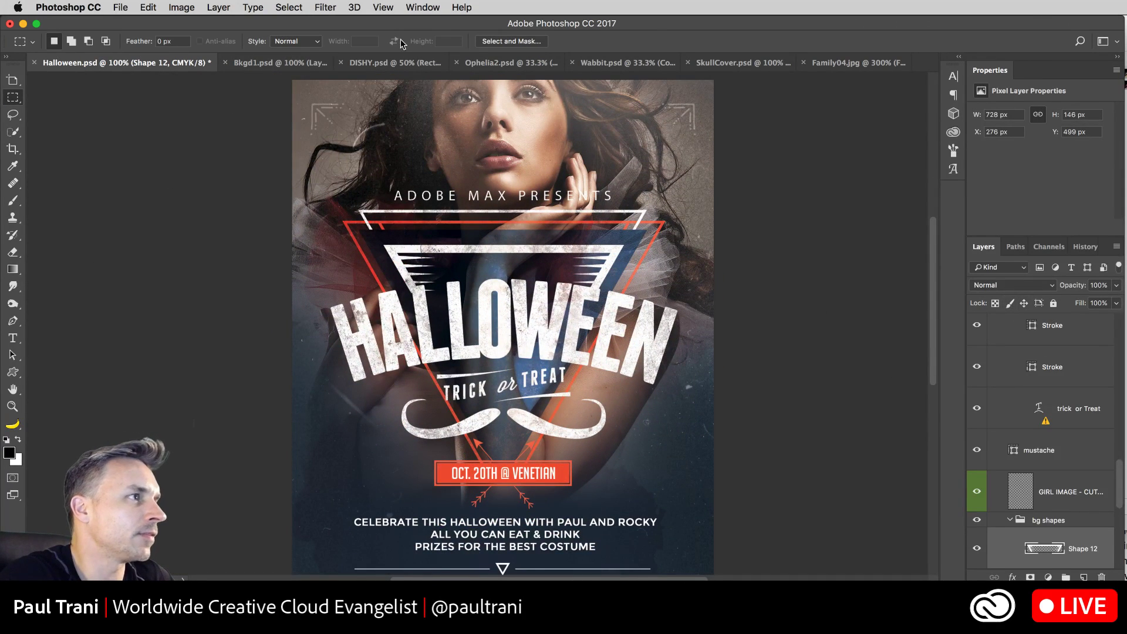
click(386, 64)
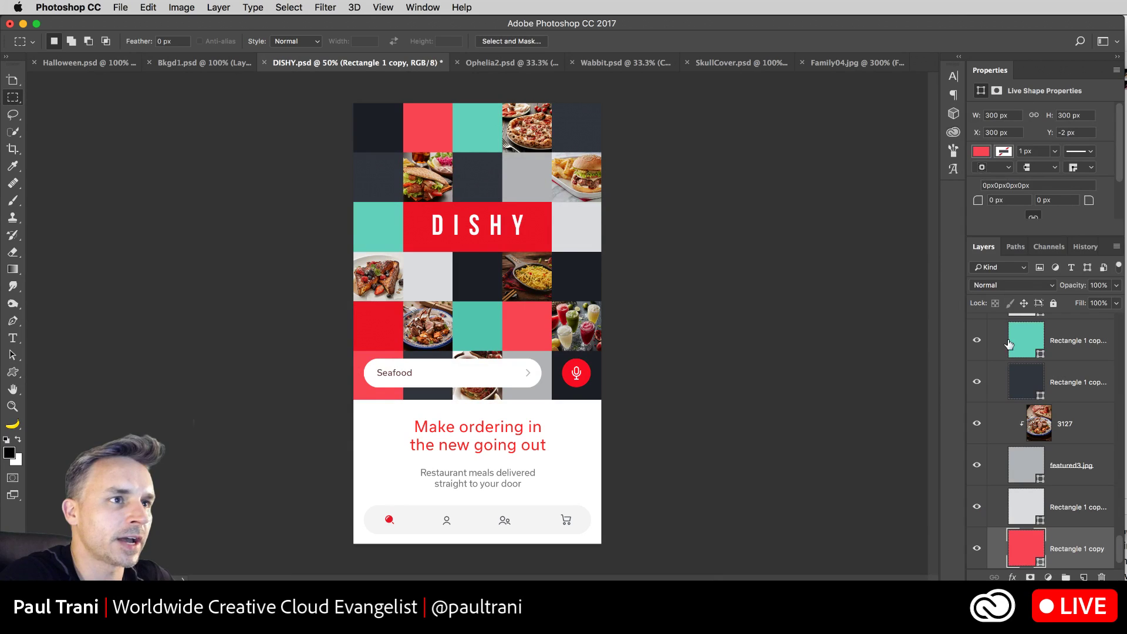
drag(963, 221, 832, 221)
scroll(937, 374, up, 3)
scroll(937, 374, up, 5)
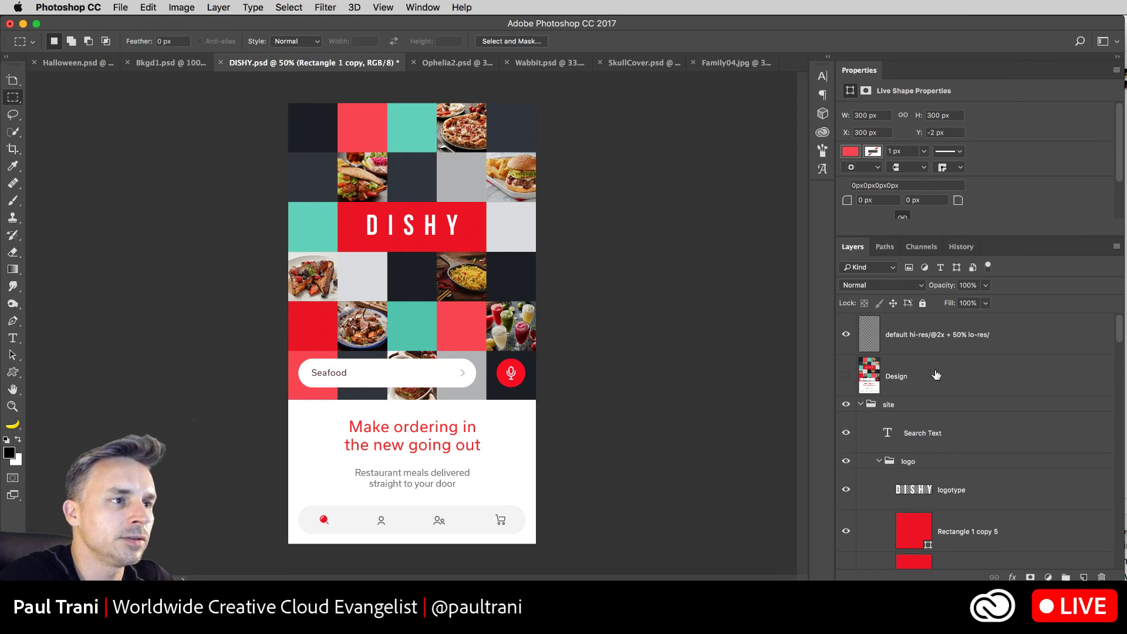
click(922, 329)
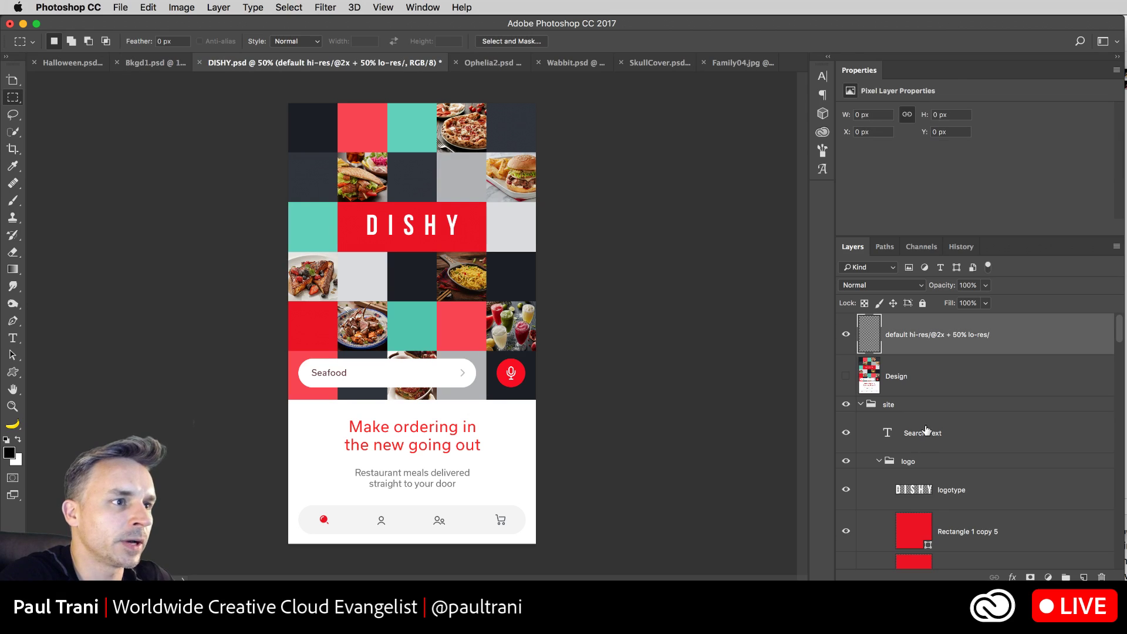
click(931, 408)
scroll(946, 420, down, 1)
scroll(951, 426, down, 2)
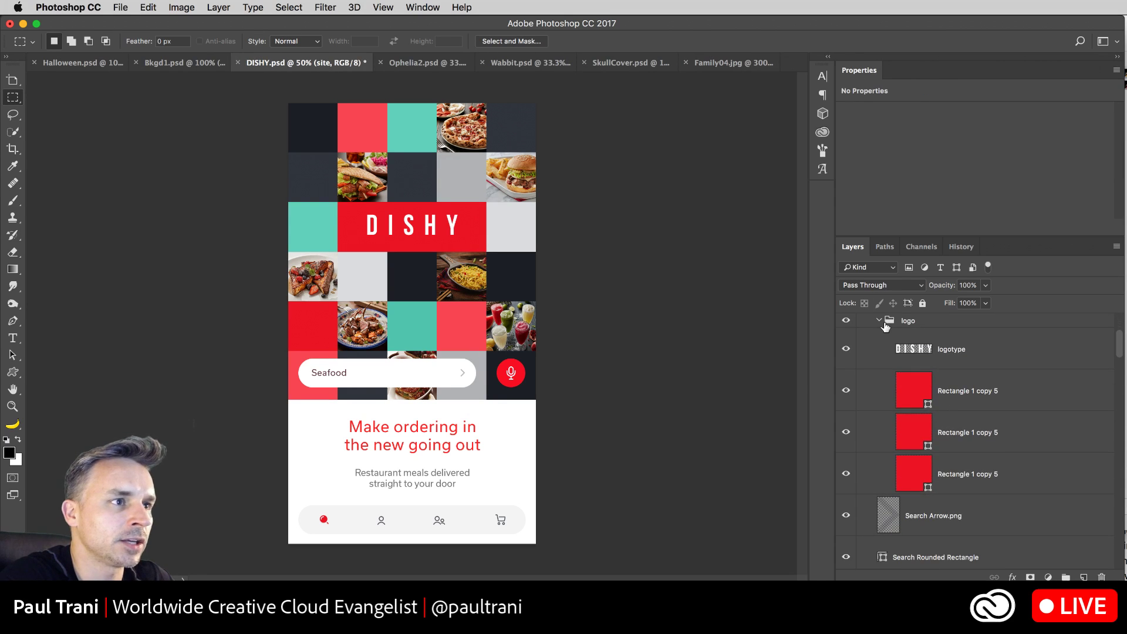
click(845, 322)
click(846, 322)
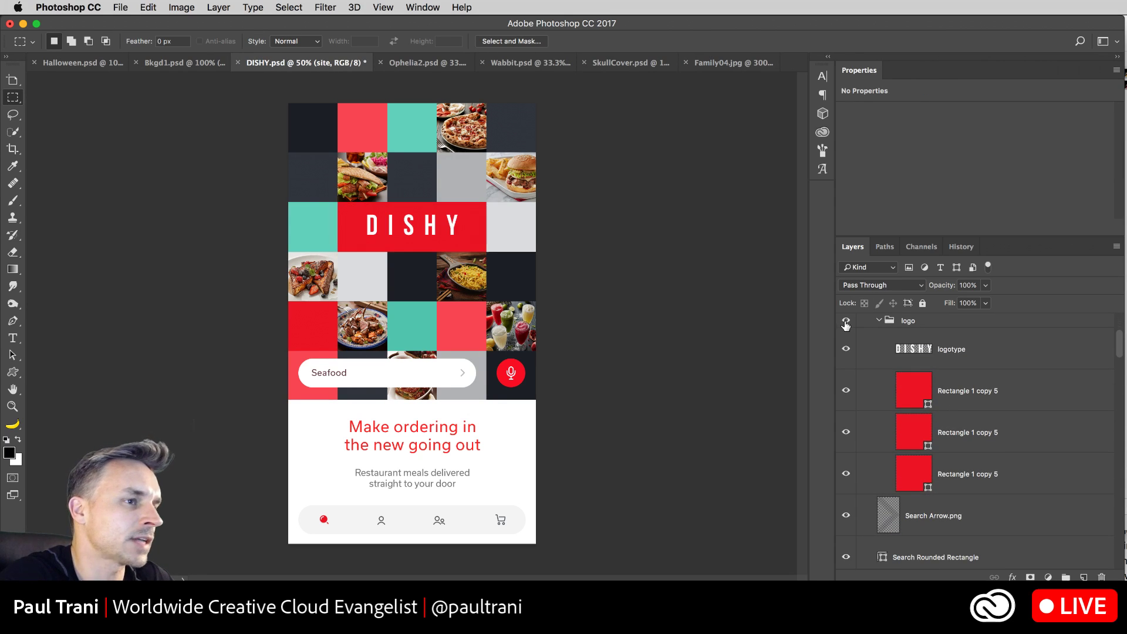
Step: Rename the logotype layer in the logo group as logotype.png
click(936, 325)
double_click(949, 351)
key(Right)
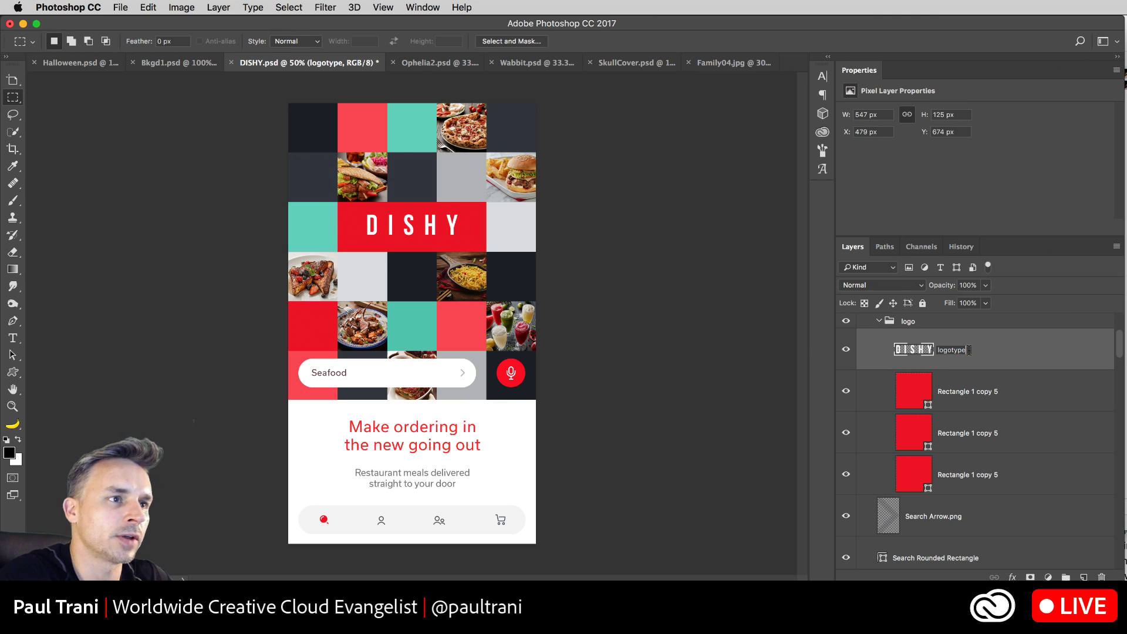
text(.png)
key(Return)
Step: Rename the Microphone layer as Microphone.png
scroll(923, 436, down, 3)
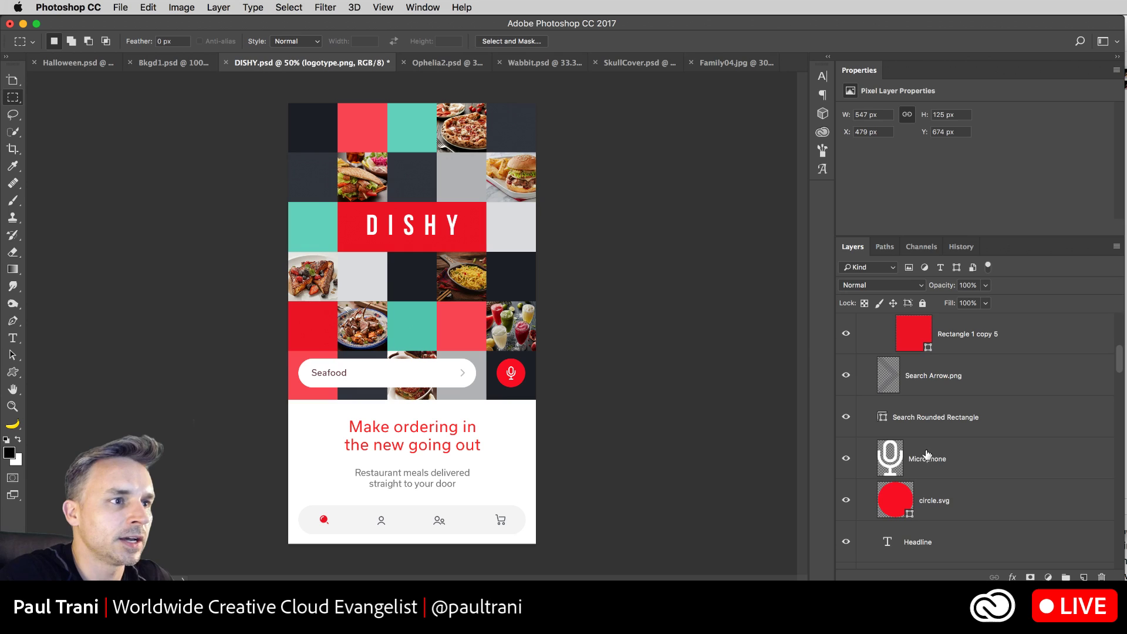
click(926, 455)
double_click(934, 459)
key(Right)
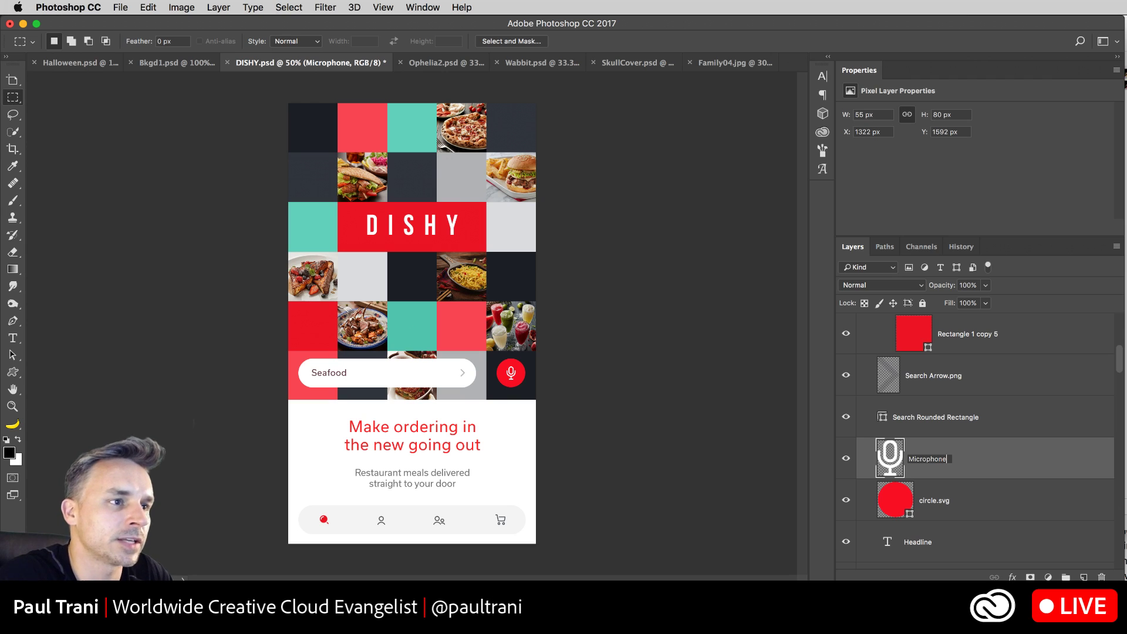
text(.png)
key(Return)
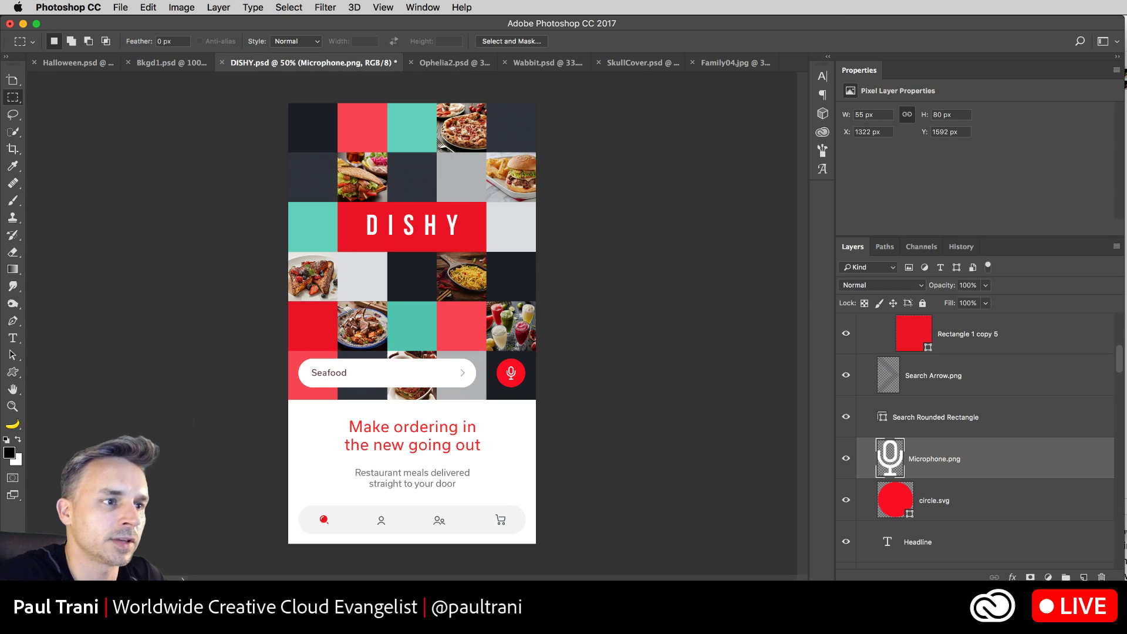
Step: Rename the Icon 2 layer in DISHY.psd as Icon.gif
click(931, 506)
scroll(931, 506, down, 1)
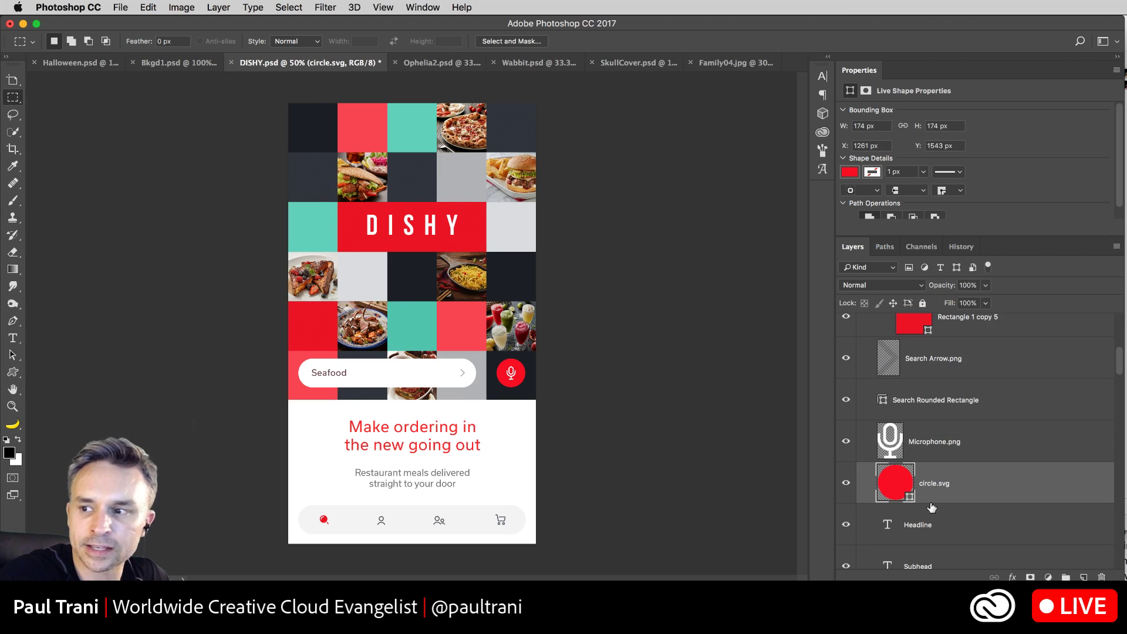
scroll(931, 506, down, 2)
scroll(934, 507, down, 8)
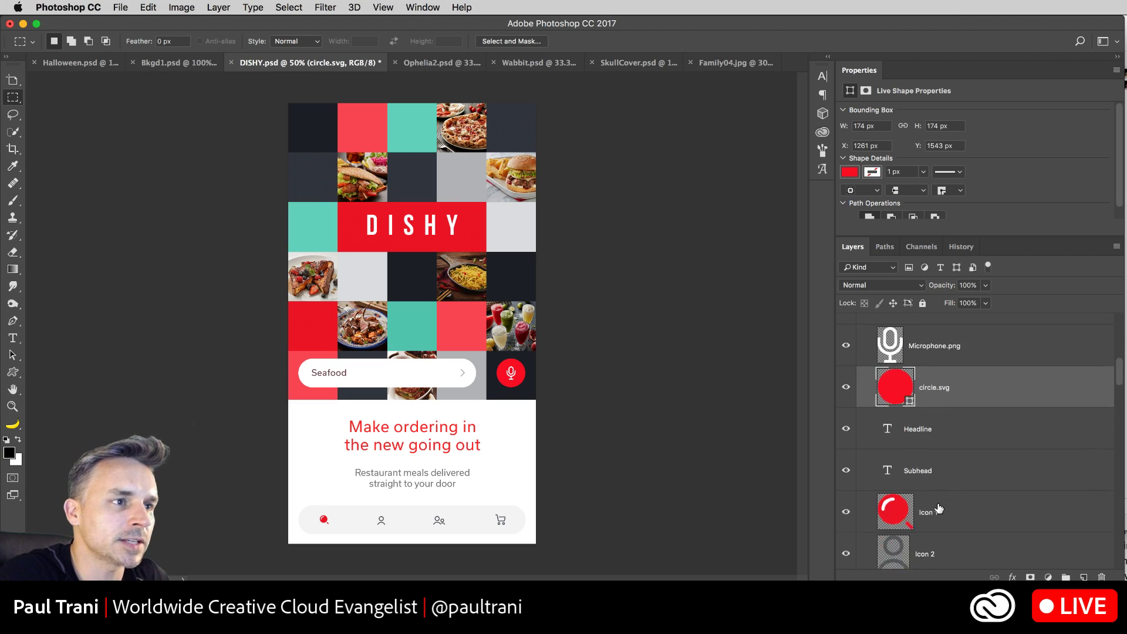
double_click(920, 456)
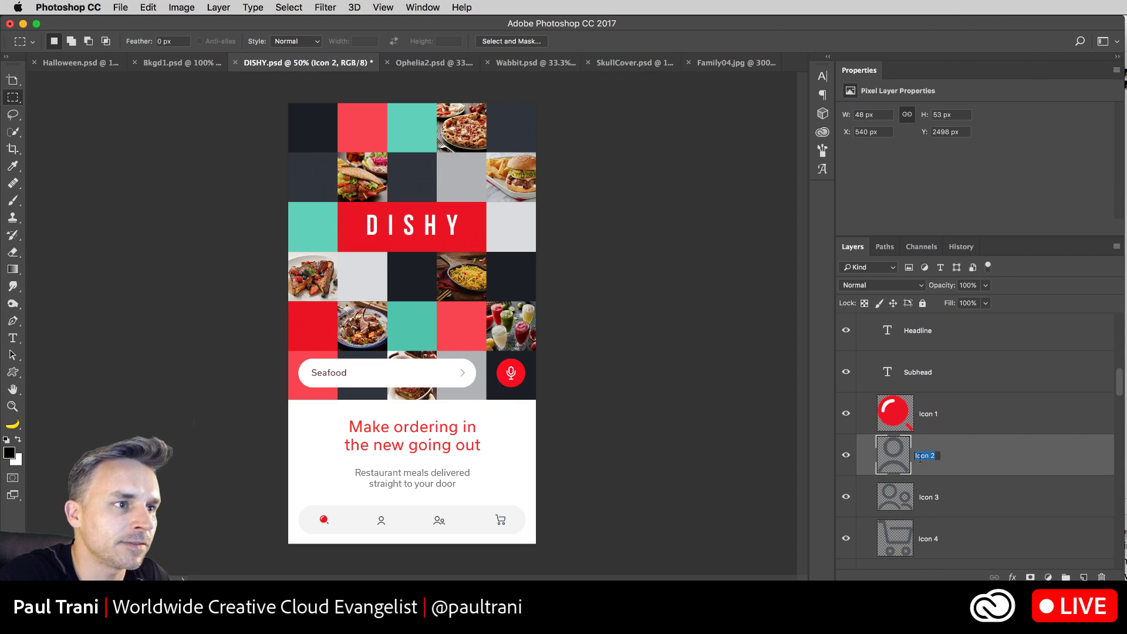
key(Right)
key(BackSpace)
key(BackSpace)
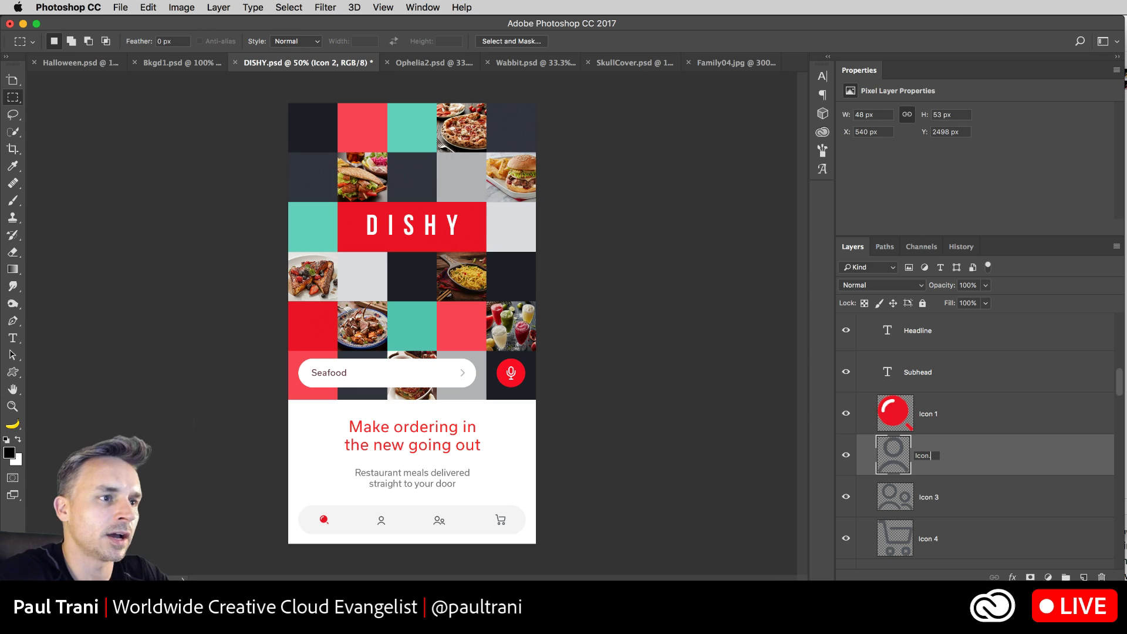
text(.gif)
key(Return)
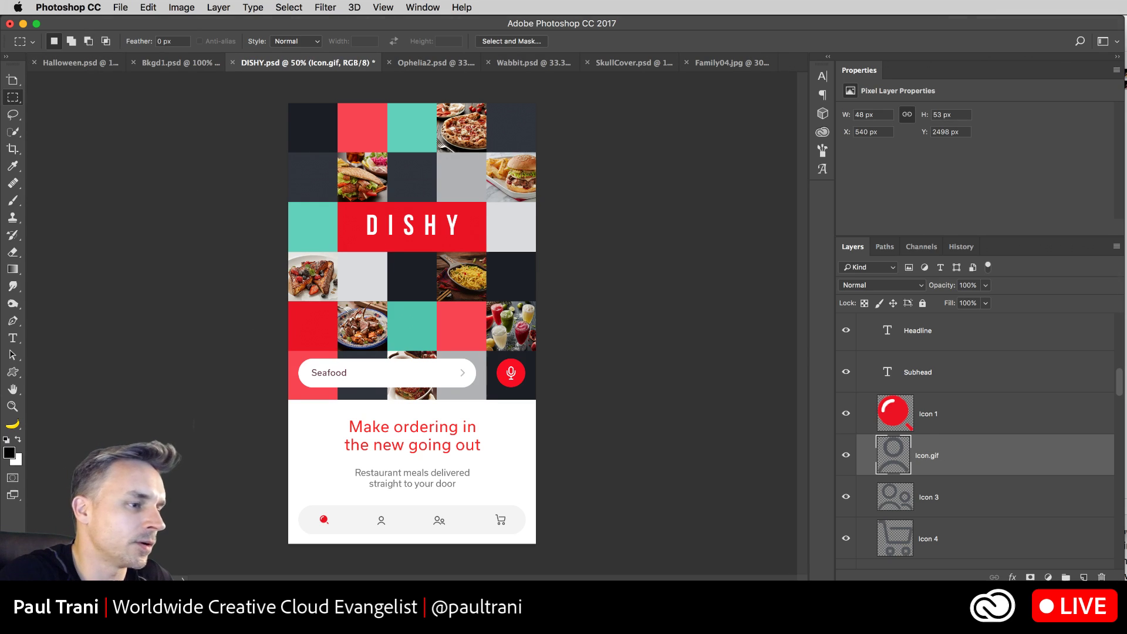
key(super+Tab)
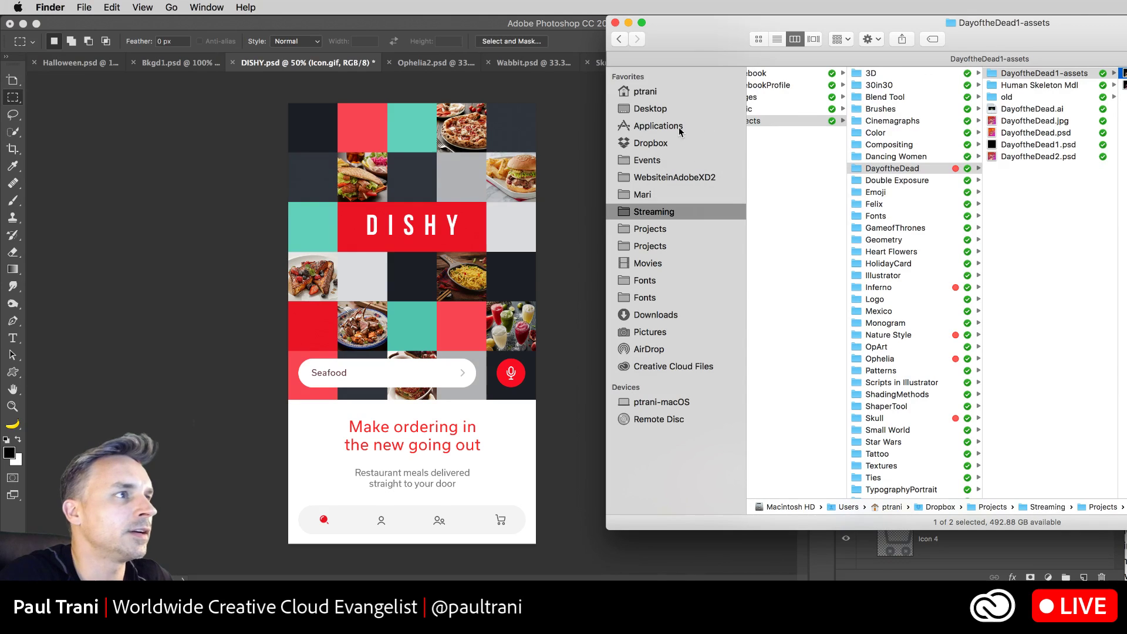
click(650, 108)
click(167, 198)
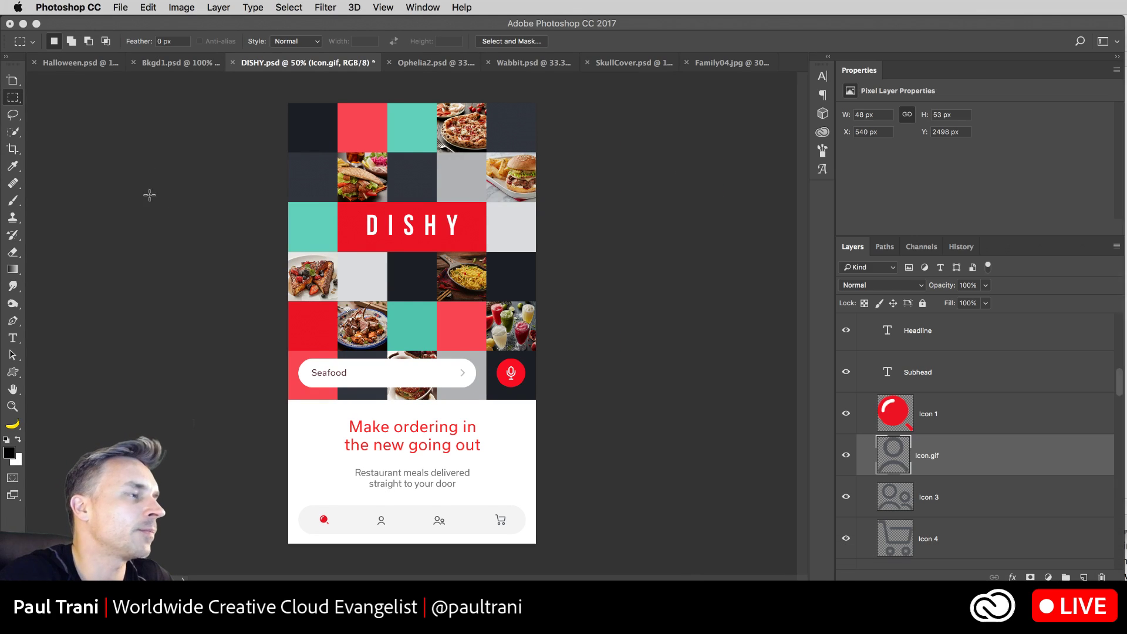
Step: Reveal DISHY.psd in Finder and move the Finder window beside the artwork
right_click(263, 66)
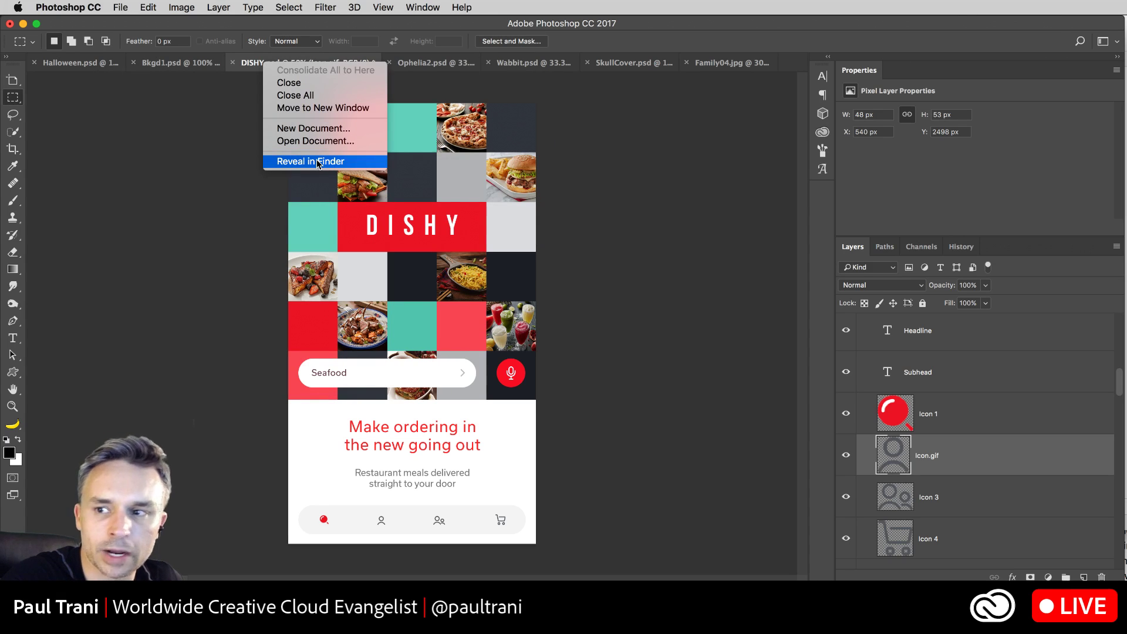
click(317, 162)
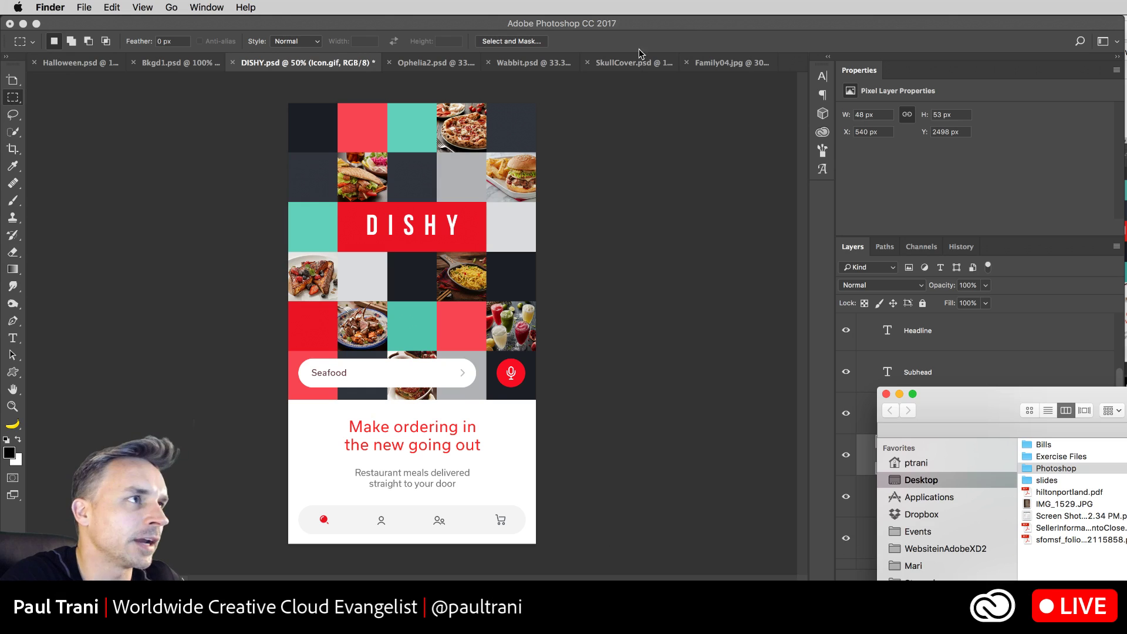
click(615, 22)
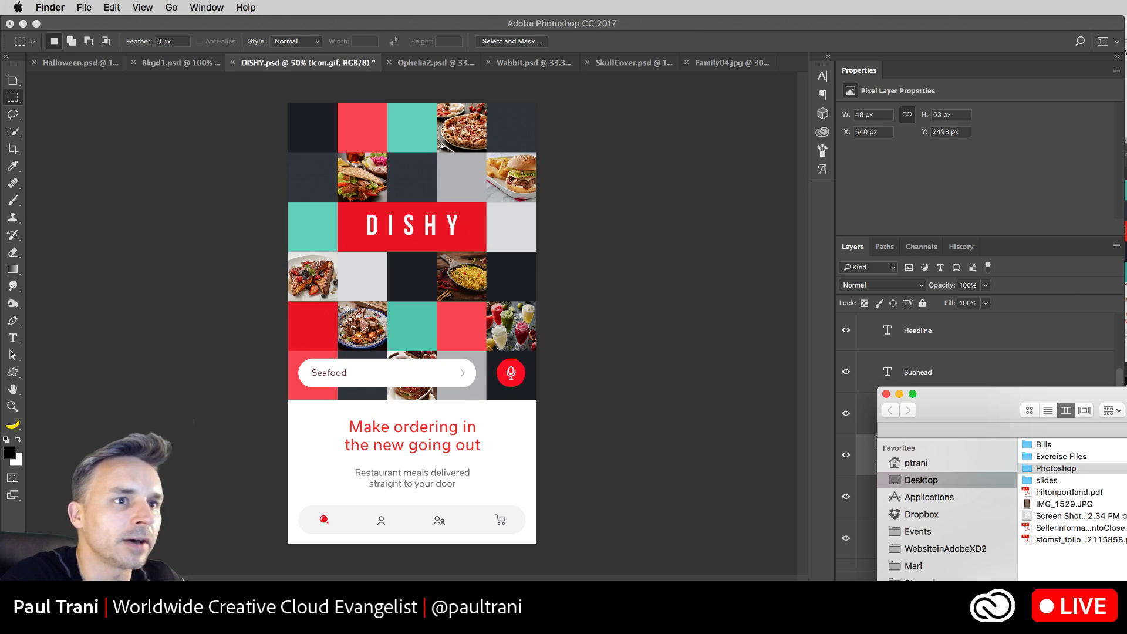
drag(1126, 412, 825, 154)
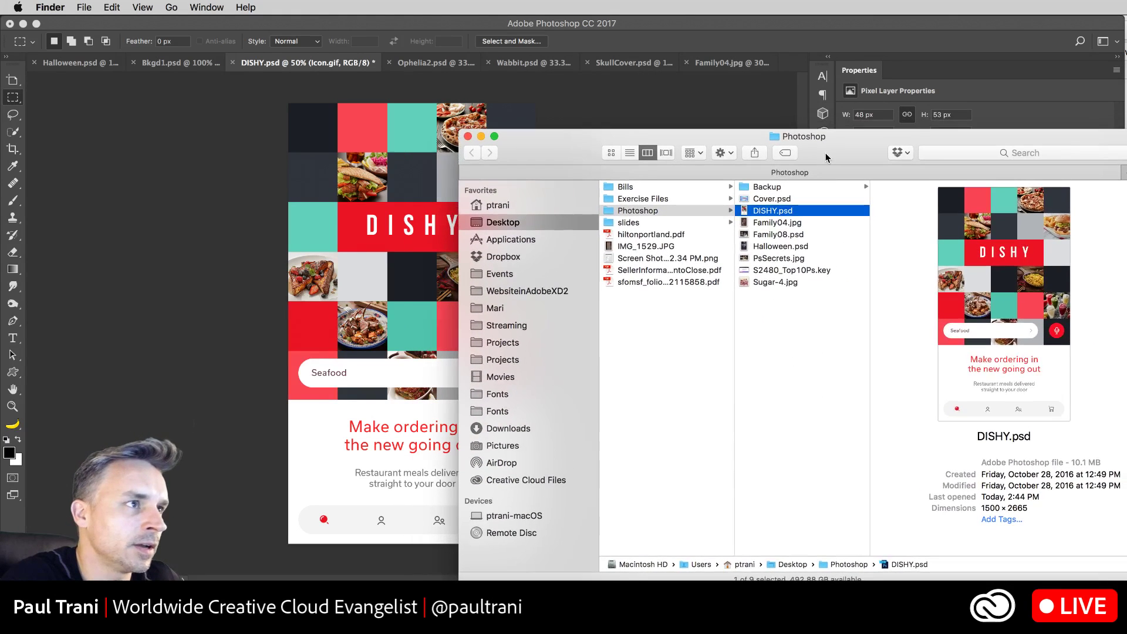
drag(543, 145, 797, 149)
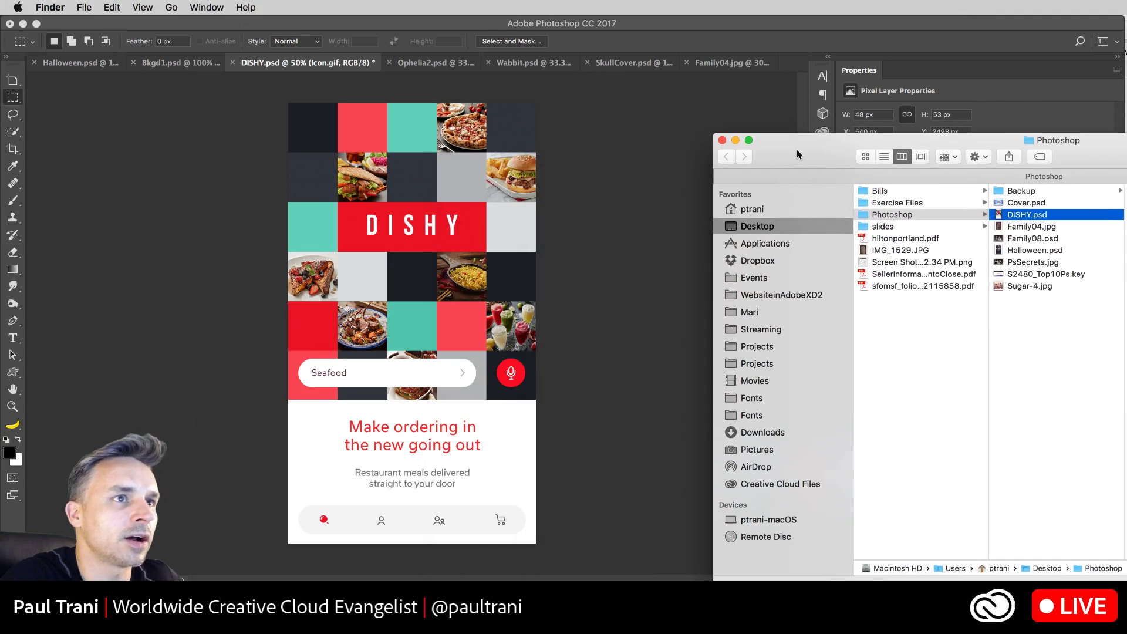
Step: Move the Chrome window showing YouTube out of the way of the Photoshop workspace
click(747, 34)
click(1126, 170)
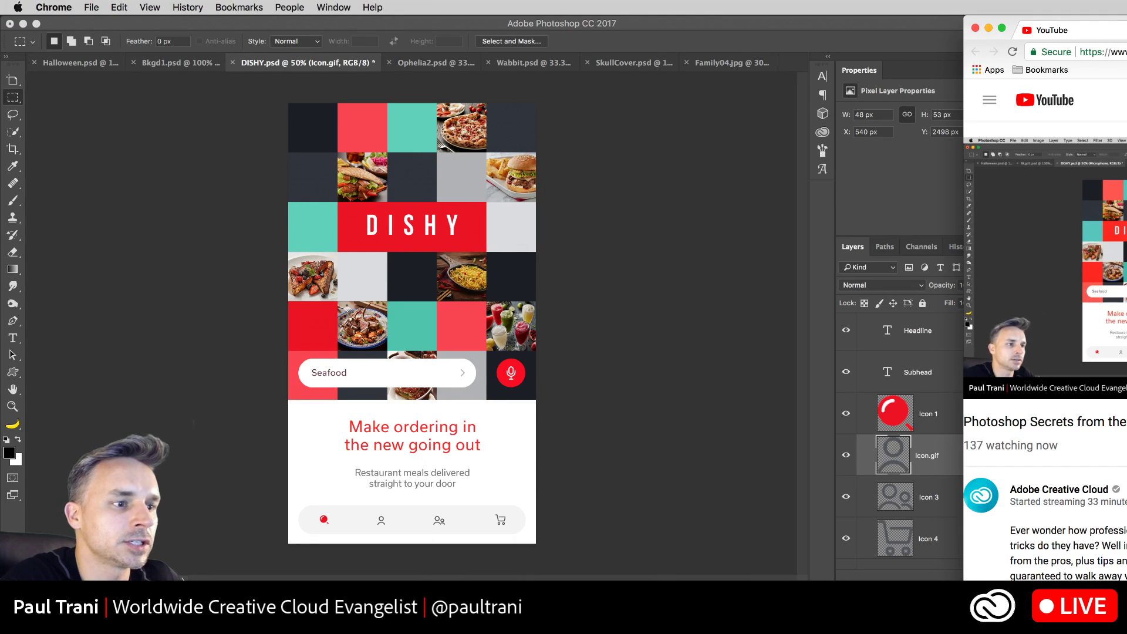
drag(1000, 20, 1126, 20)
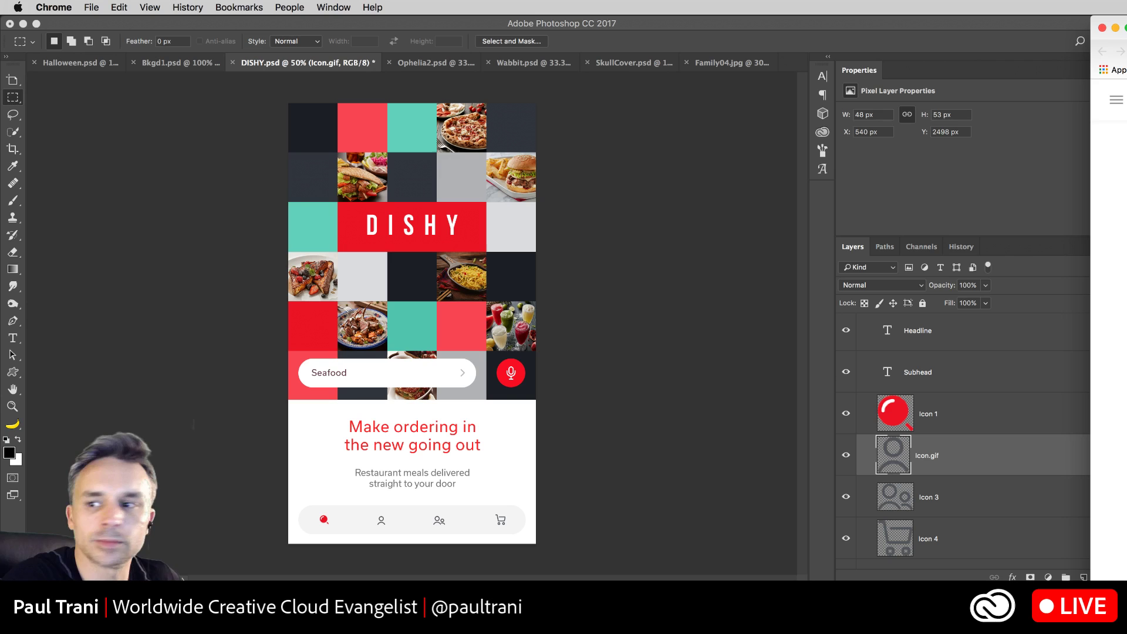
drag(1111, 24, 1126, 24)
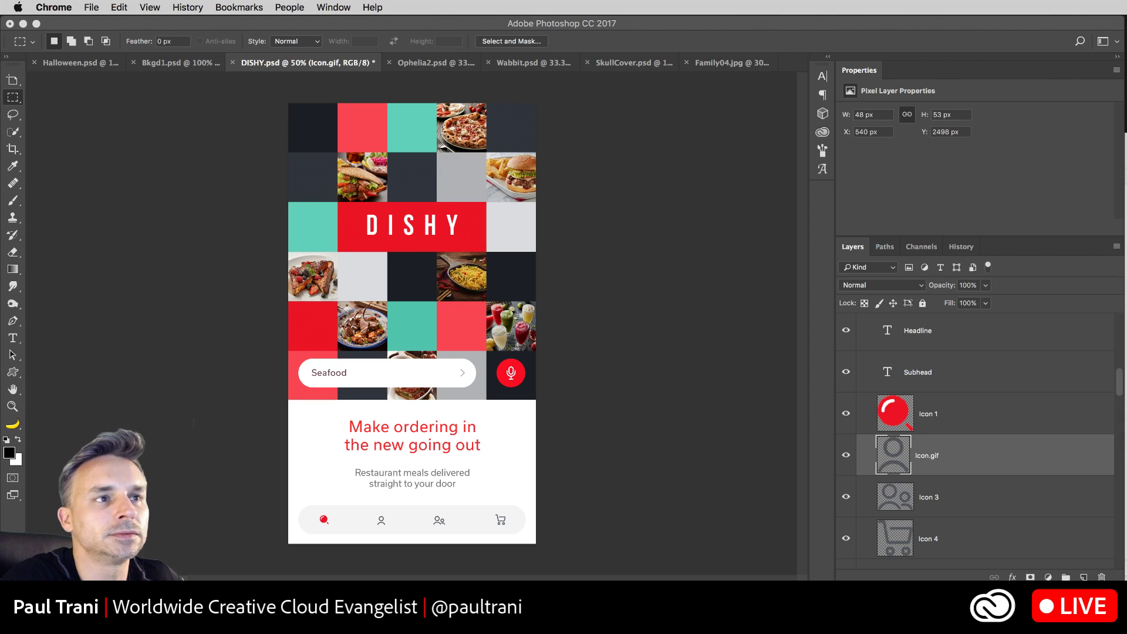
Step: Move the Finder window up and narrow the Photoshop window so the Photoshop folder's contents show beside it
key(super+Tab)
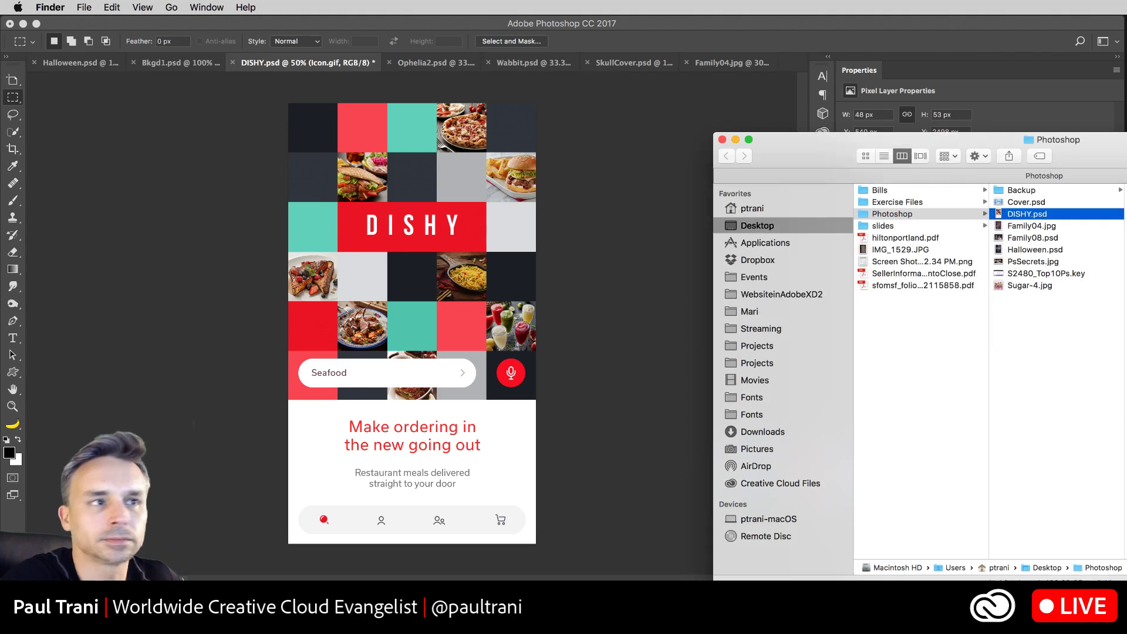
drag(881, 139, 868, 22)
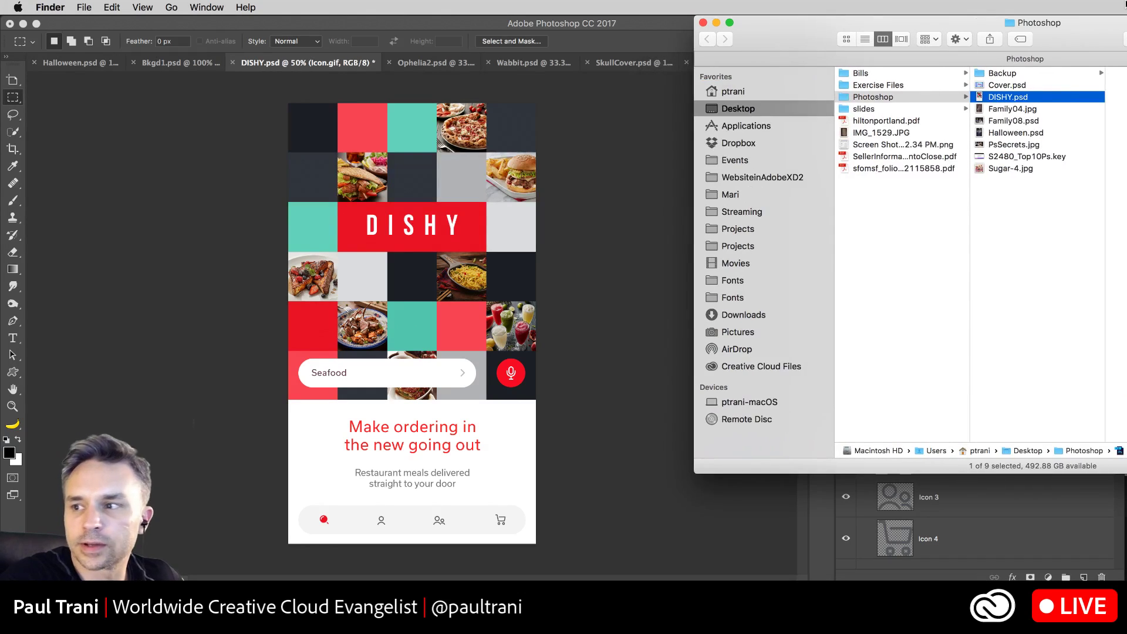
click(236, 282)
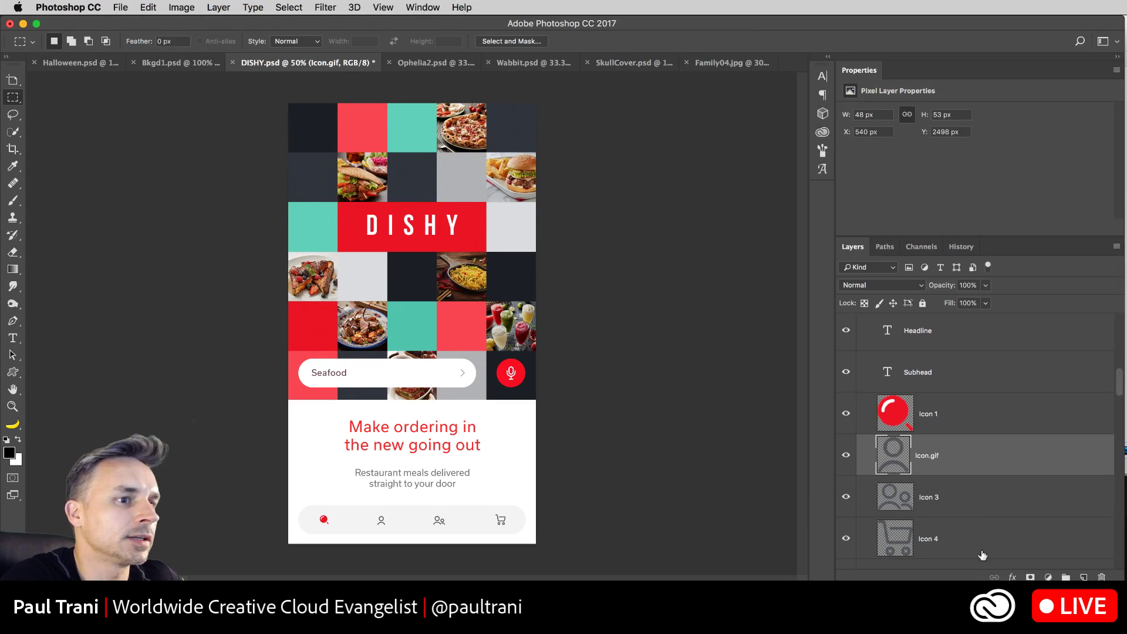
click(1083, 605)
click(1051, 533)
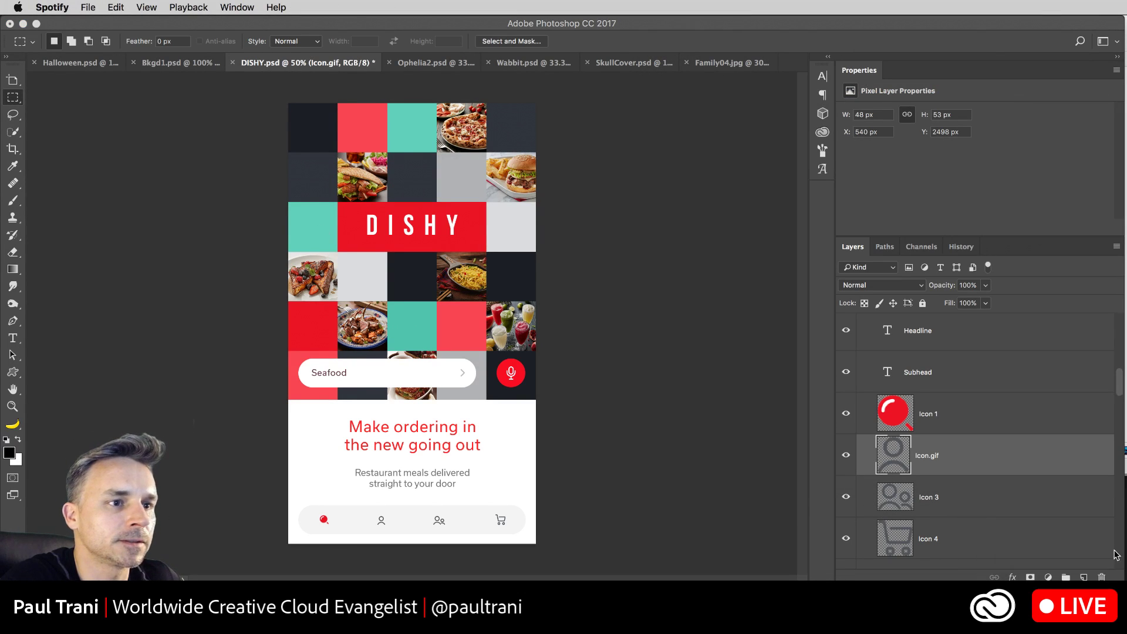
drag(1124, 579, 947, 577)
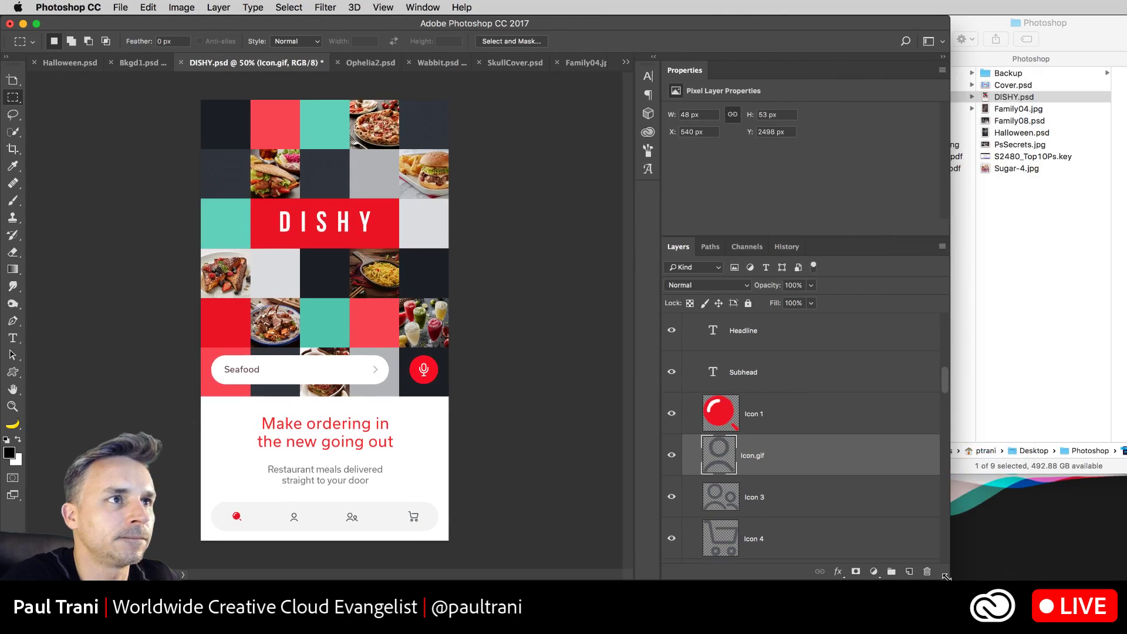
Step: Generate image assets from DISHY.psd and open the hi-res folder inside DISHY-assets in an enlarged Finder window
click(123, 7)
click(317, 203)
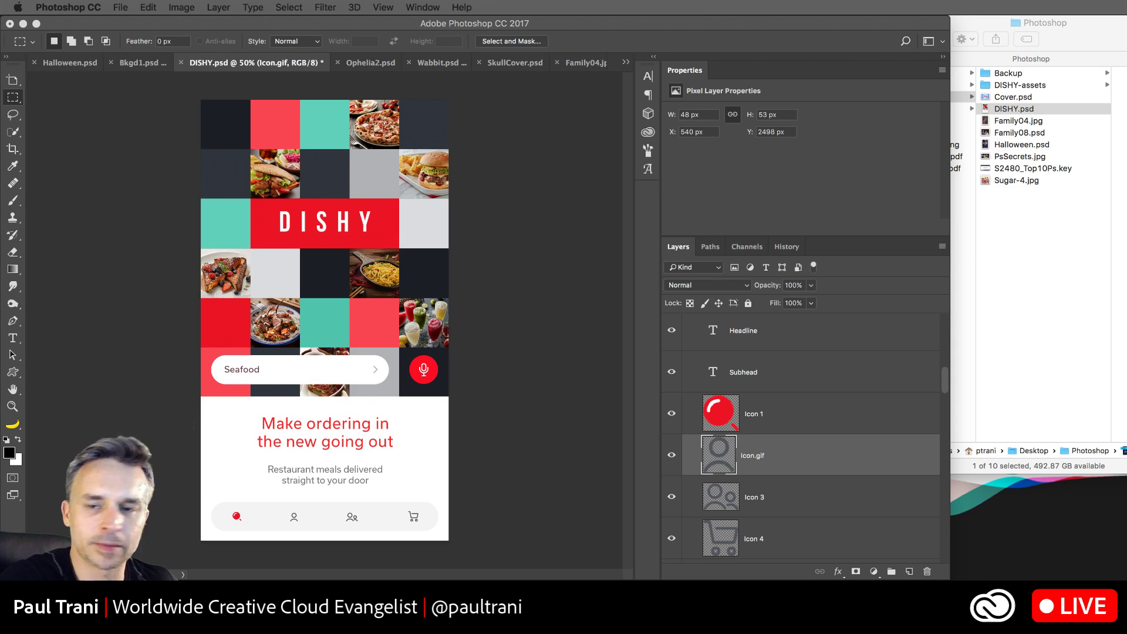
click(1065, 333)
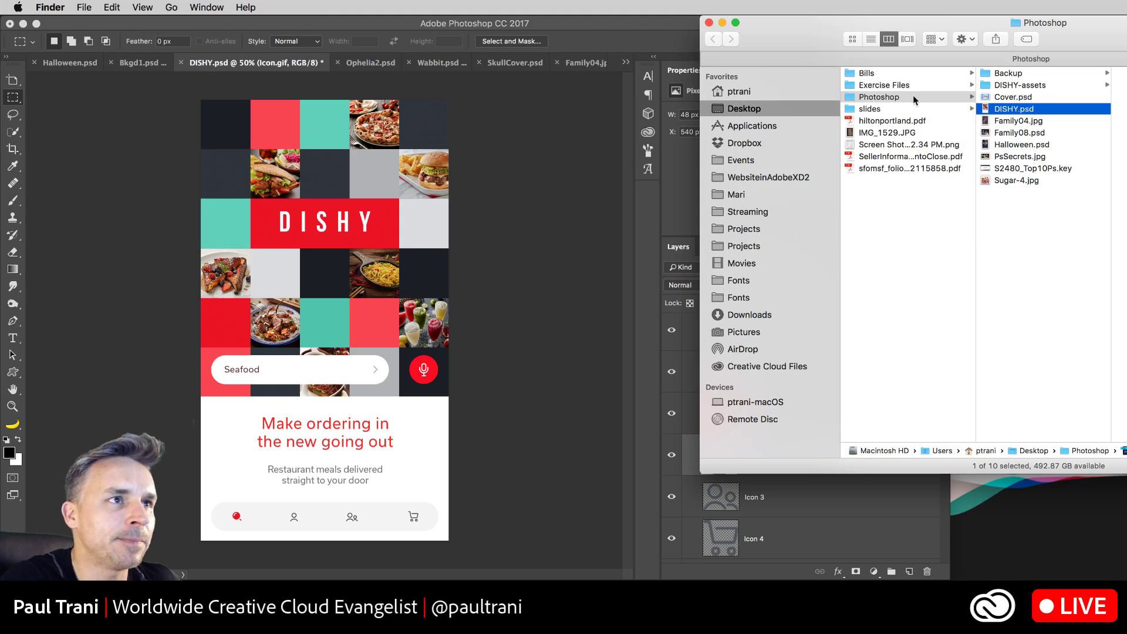
double_click(820, 43)
click(575, 109)
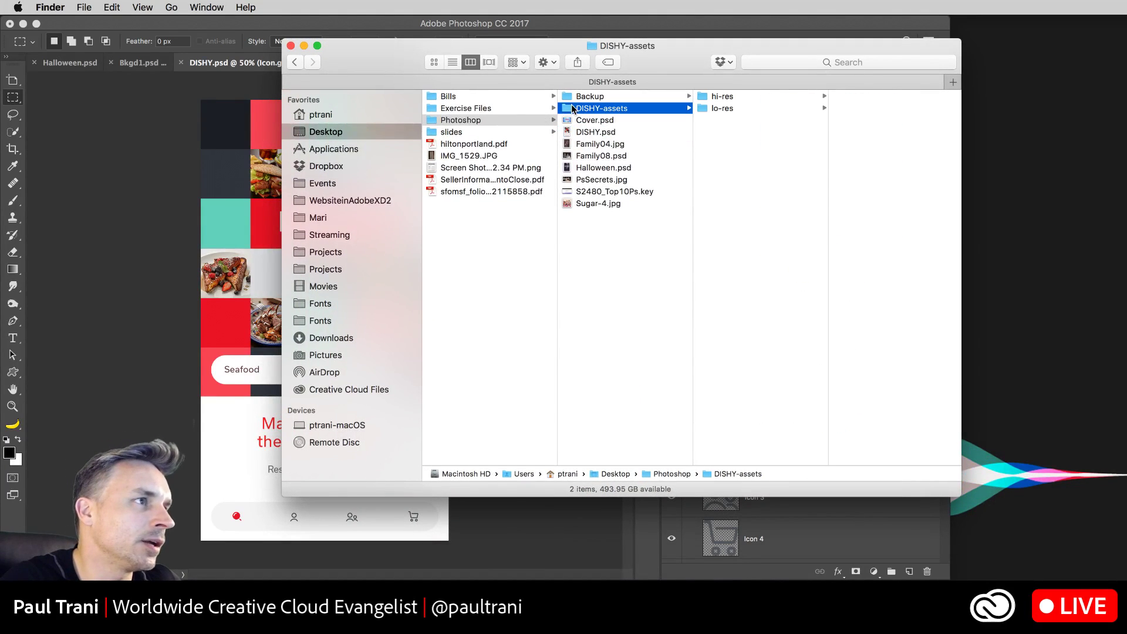
click(768, 97)
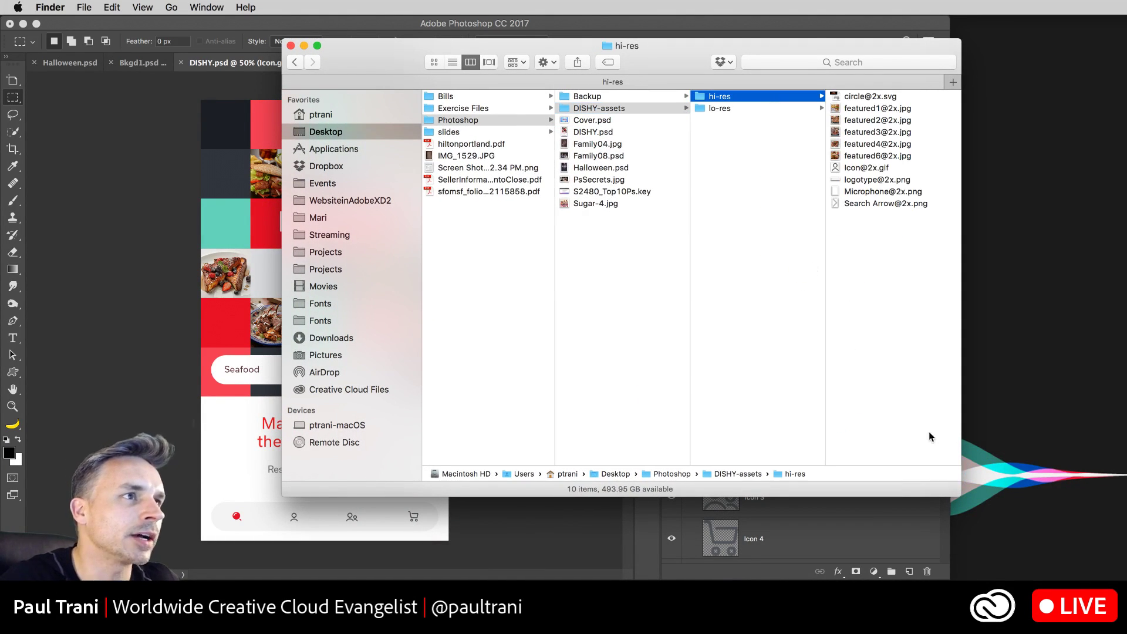
drag(970, 499, 1038, 536)
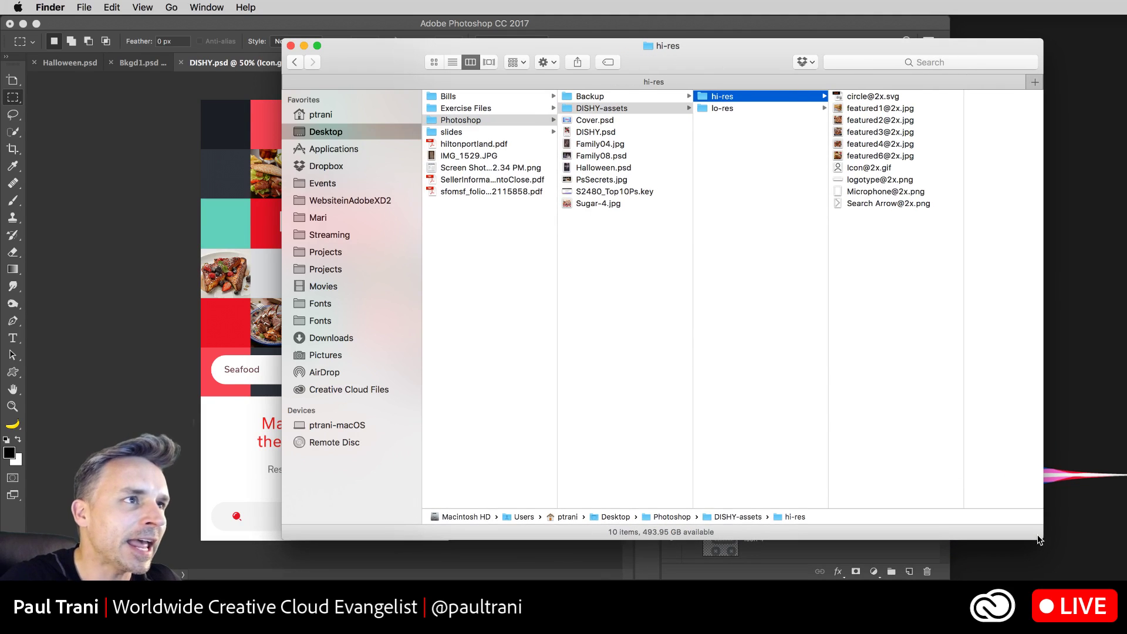
Step: Examine the exported files in the lo-res folder, previewing circle.svg, featured1.jpg and logotype.png
key(Down)
key(Right)
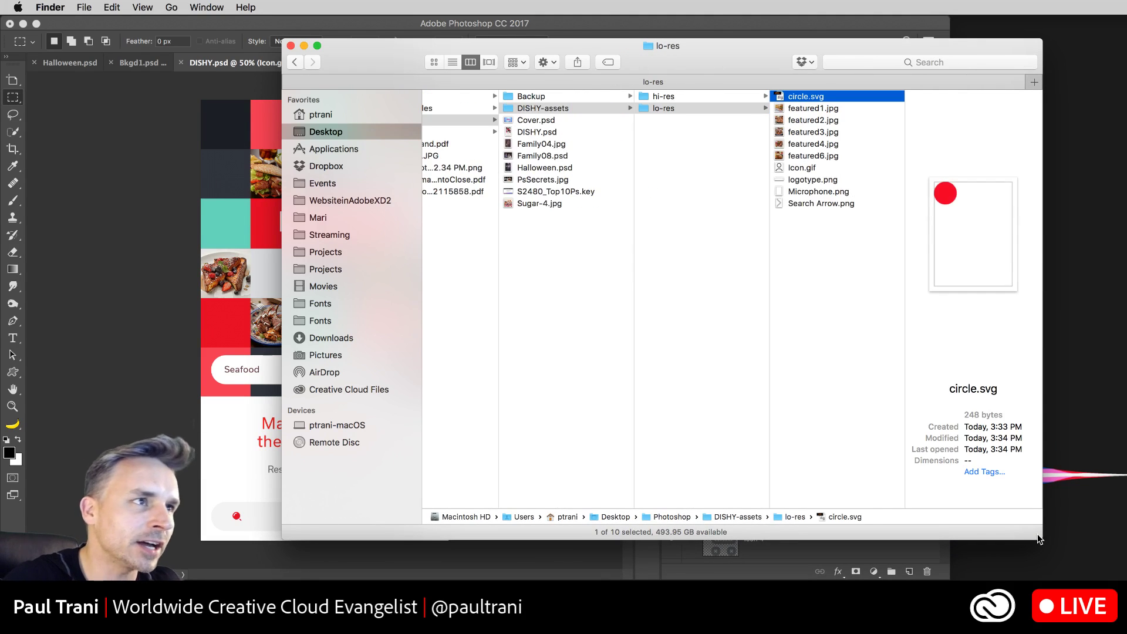
key(Down)
drag(689, 69, 785, 44)
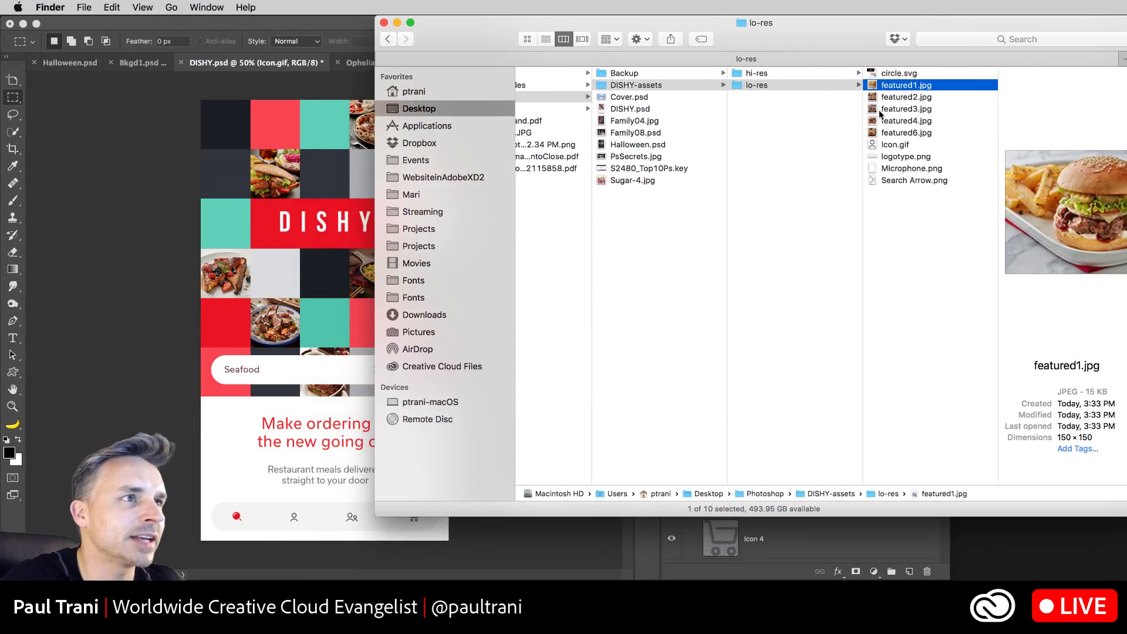
click(897, 145)
click(901, 156)
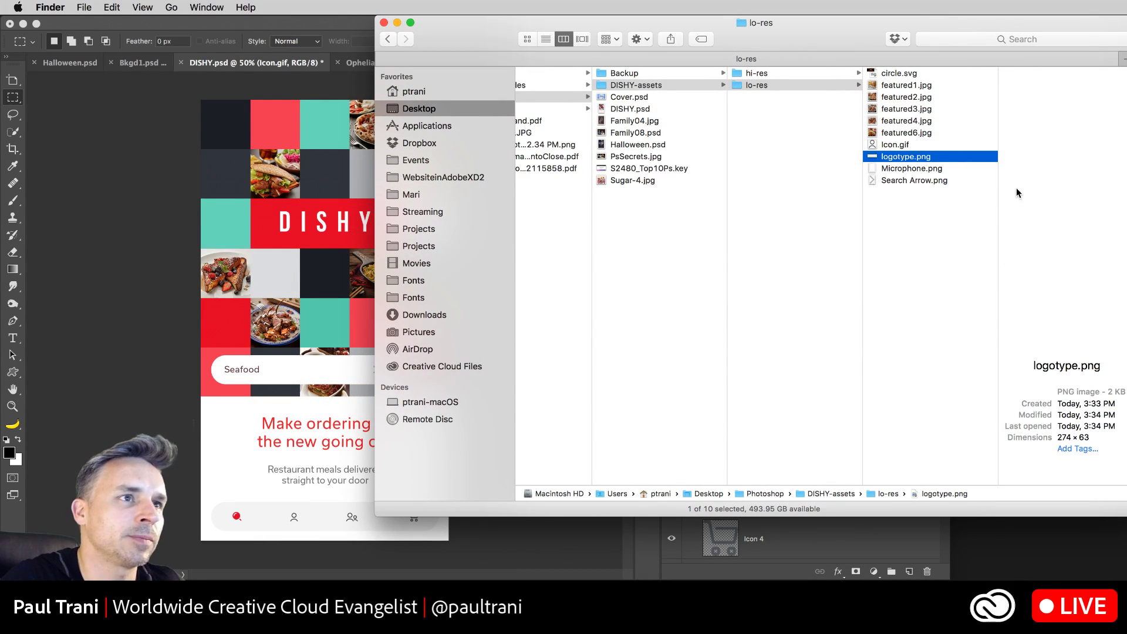
Step: Return to DISHY.psd in Photoshop and collapse the Properties area to show the top of the layer stack
click(195, 198)
right_click(758, 357)
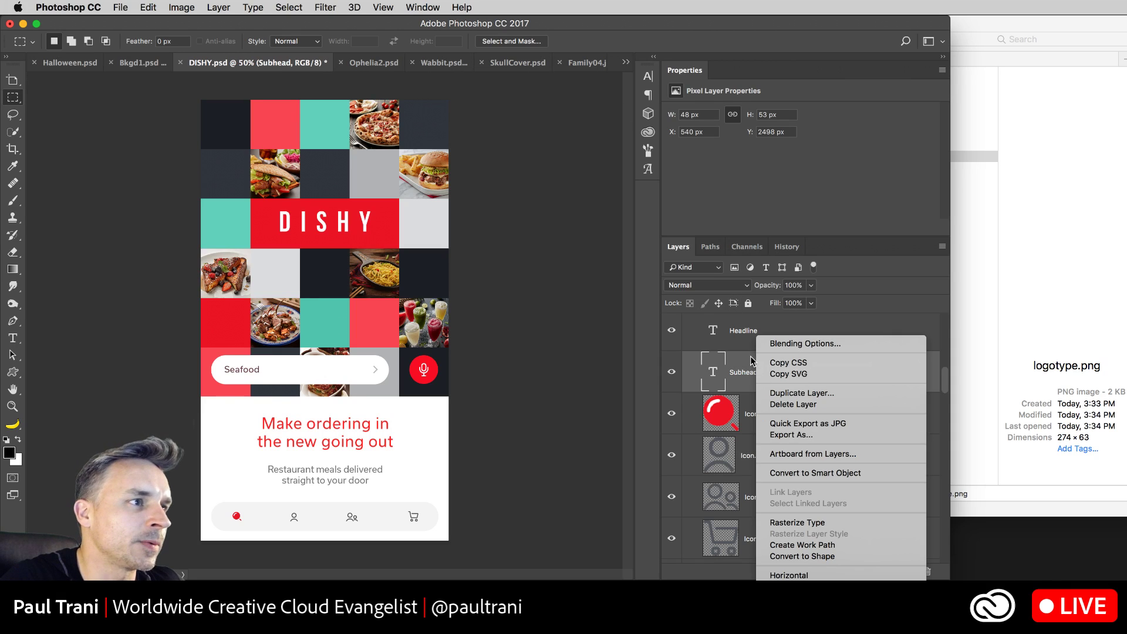
click(729, 342)
scroll(730, 345, up, 5)
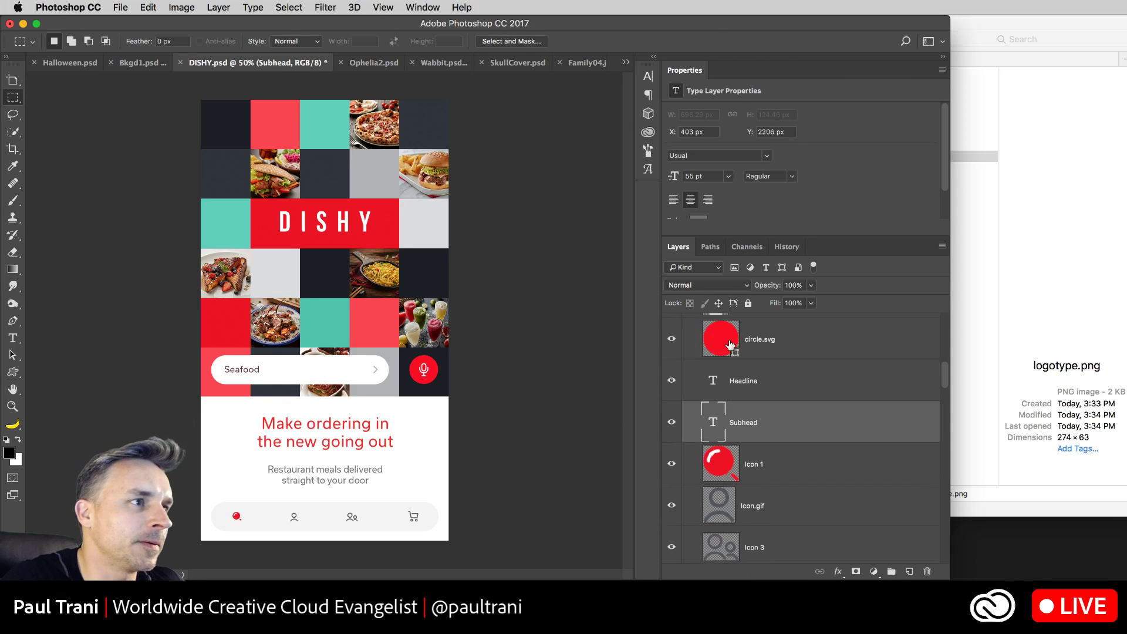
double_click(744, 72)
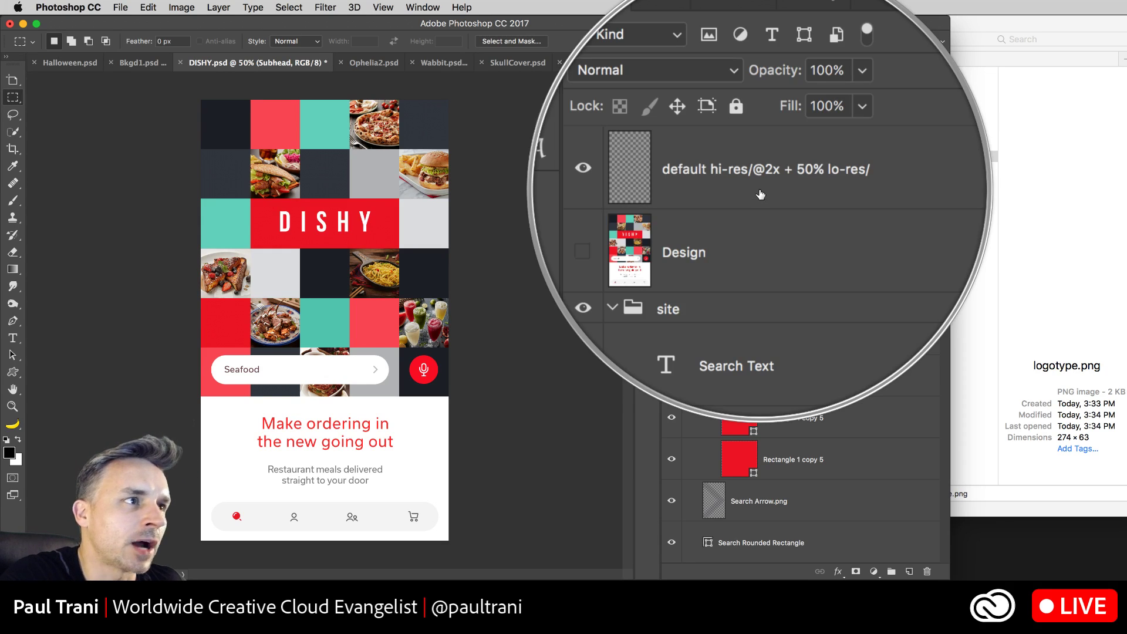
click(966, 231)
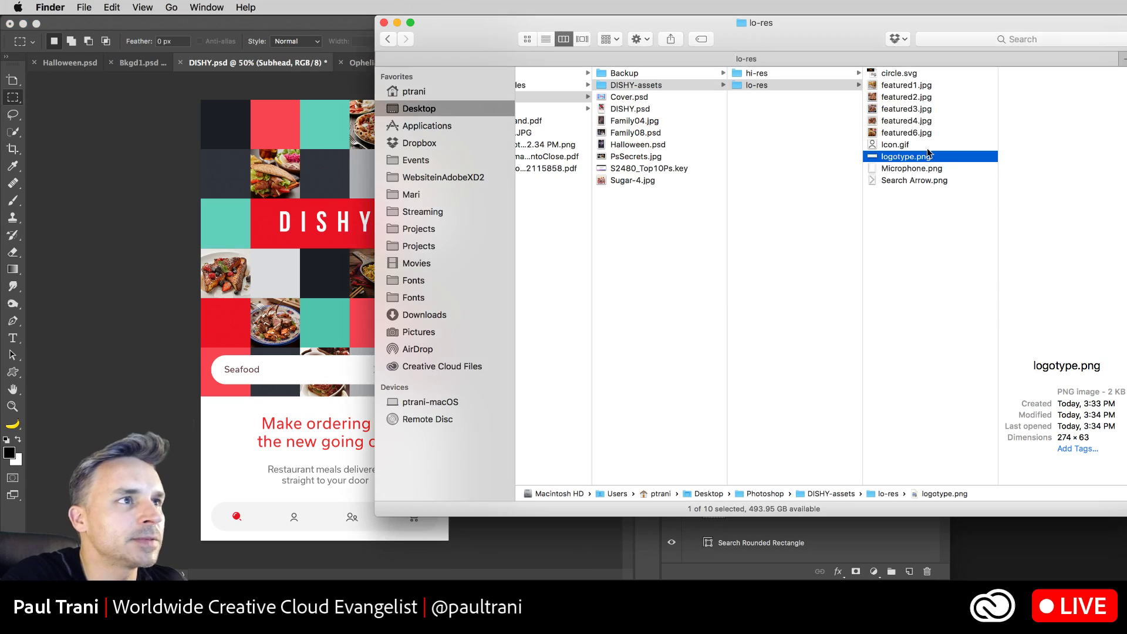
click(769, 74)
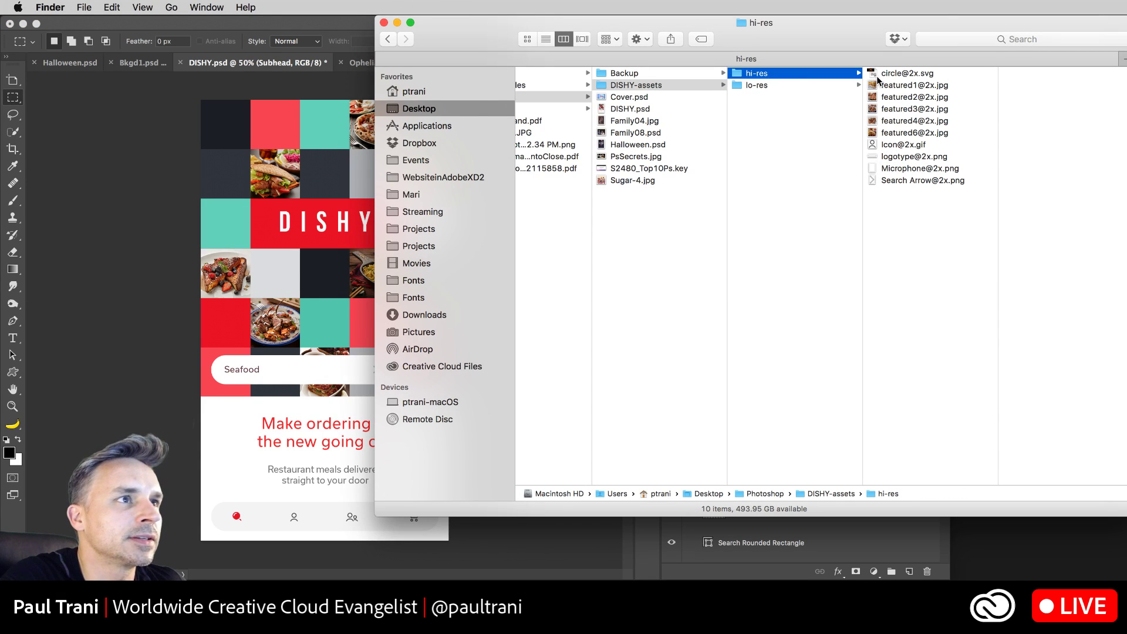
click(902, 75)
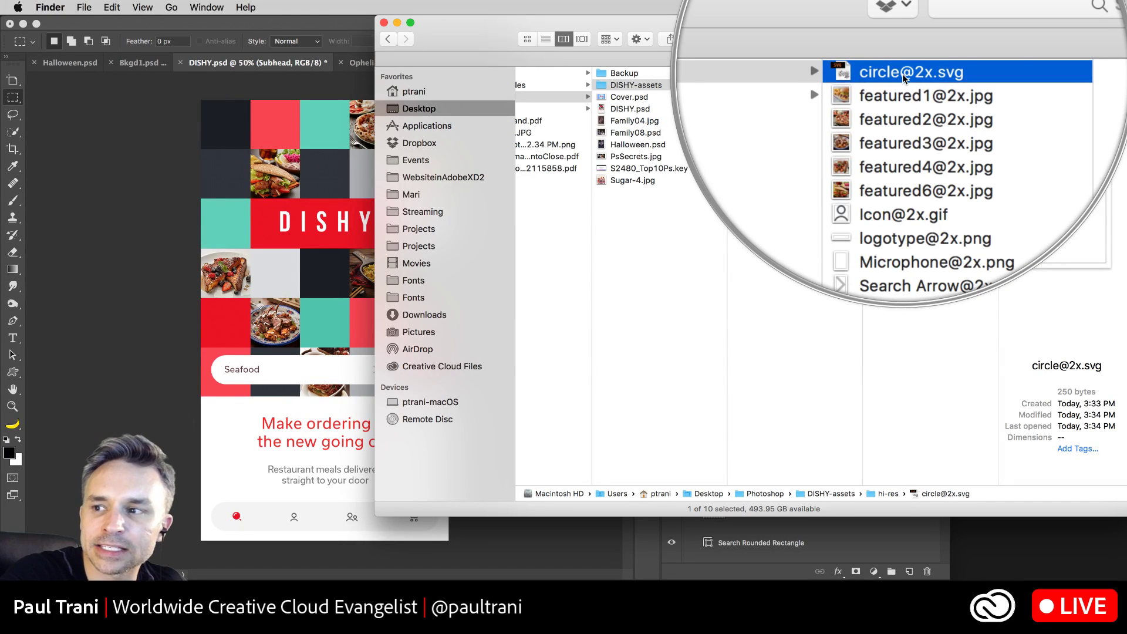
click(151, 176)
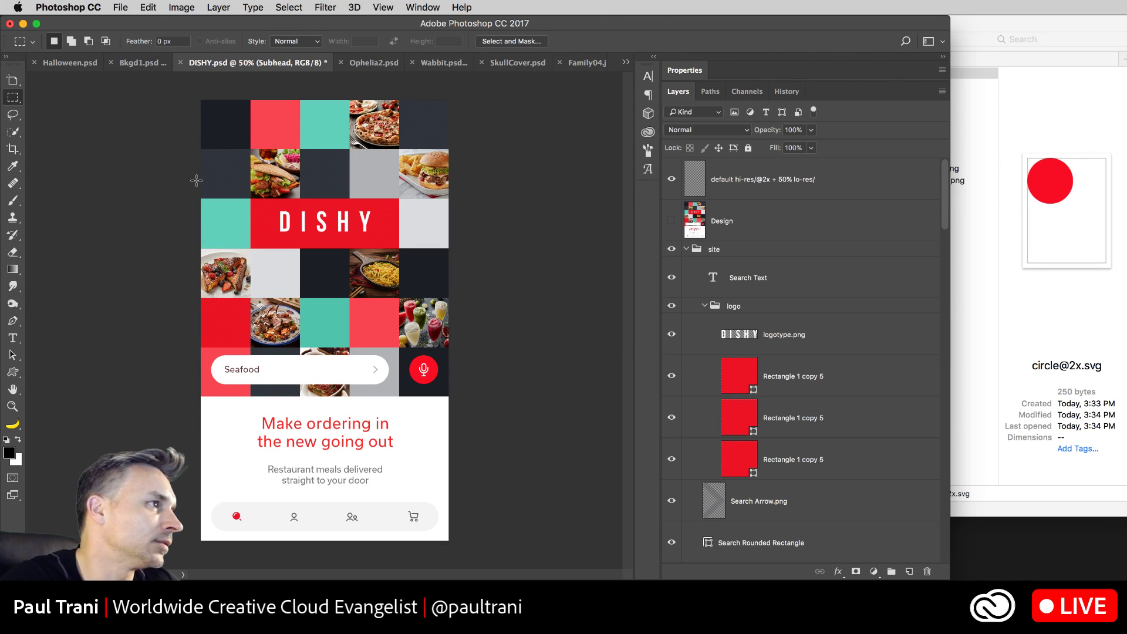
Step: Widen the application window to fill the screen and close DISHY.psd without saving its changes
drag(947, 578, 1126, 579)
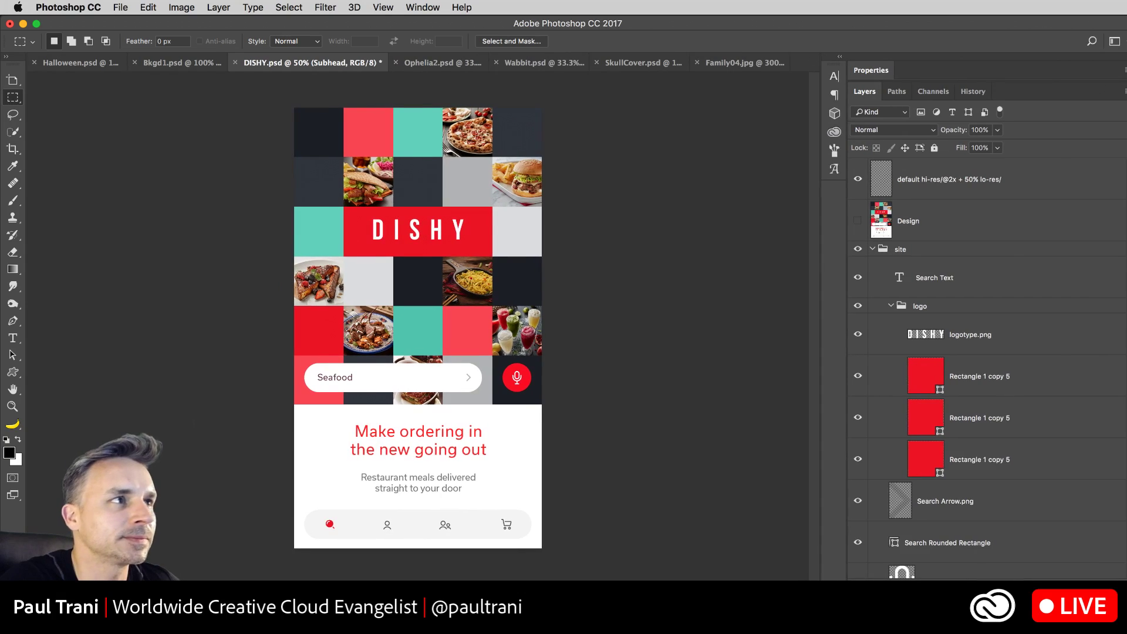
key(super+w)
click(793, 300)
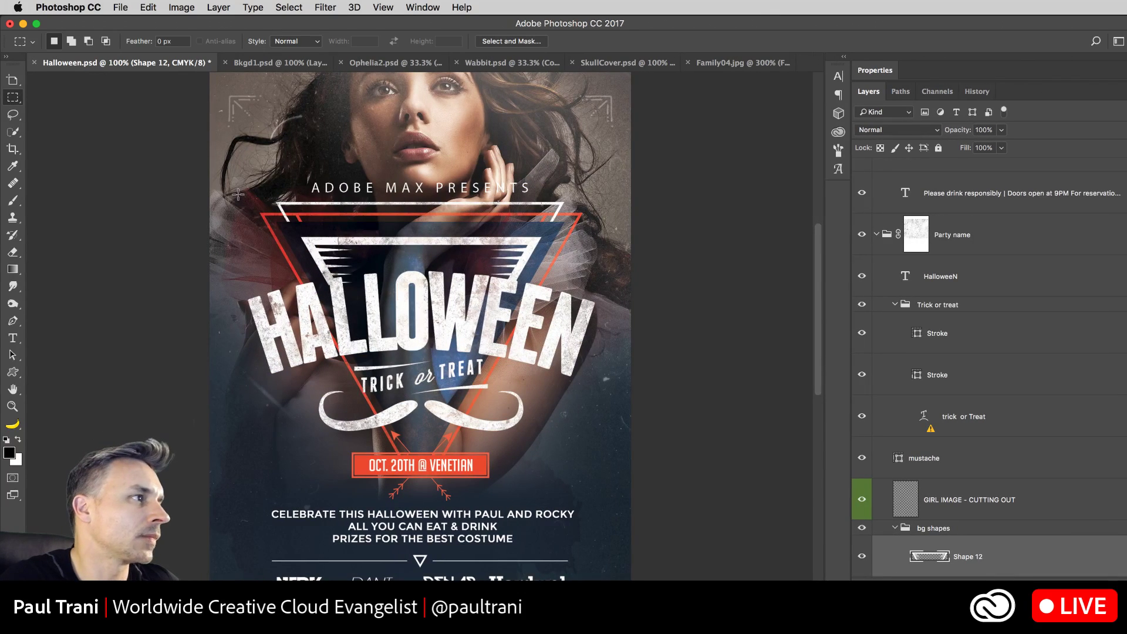
Step: Delete the hidden color tone 1, color tone 2 and color tone 3 layers from Halloween.psd
scroll(1045, 261, up, 5)
scroll(1045, 262, up, 3)
click(976, 192)
shift+click(982, 272)
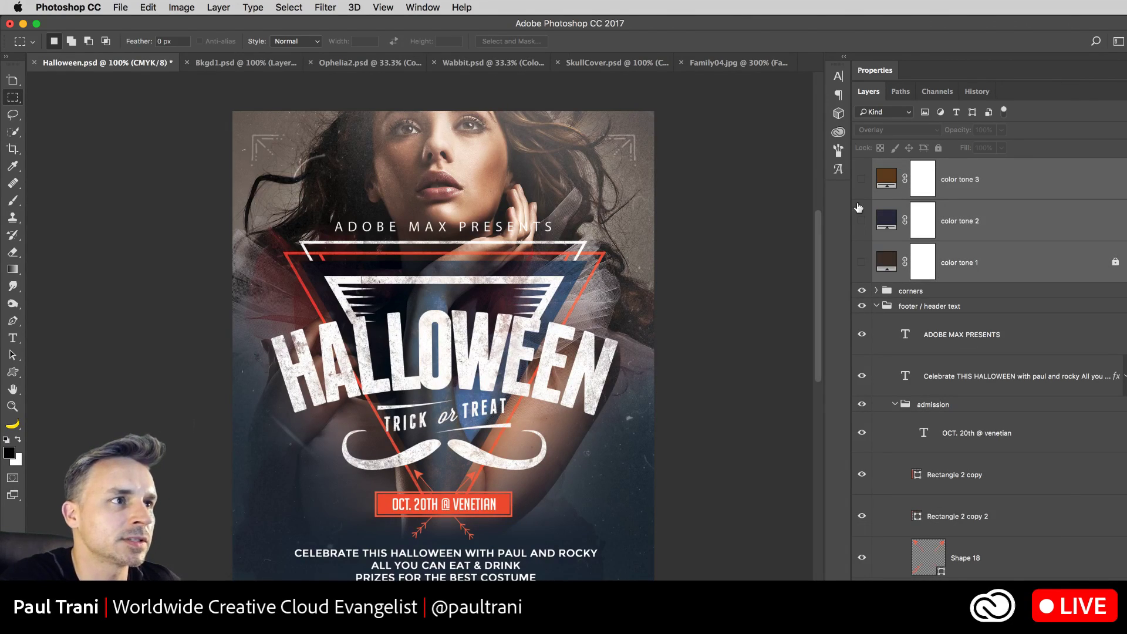
click(1020, 264)
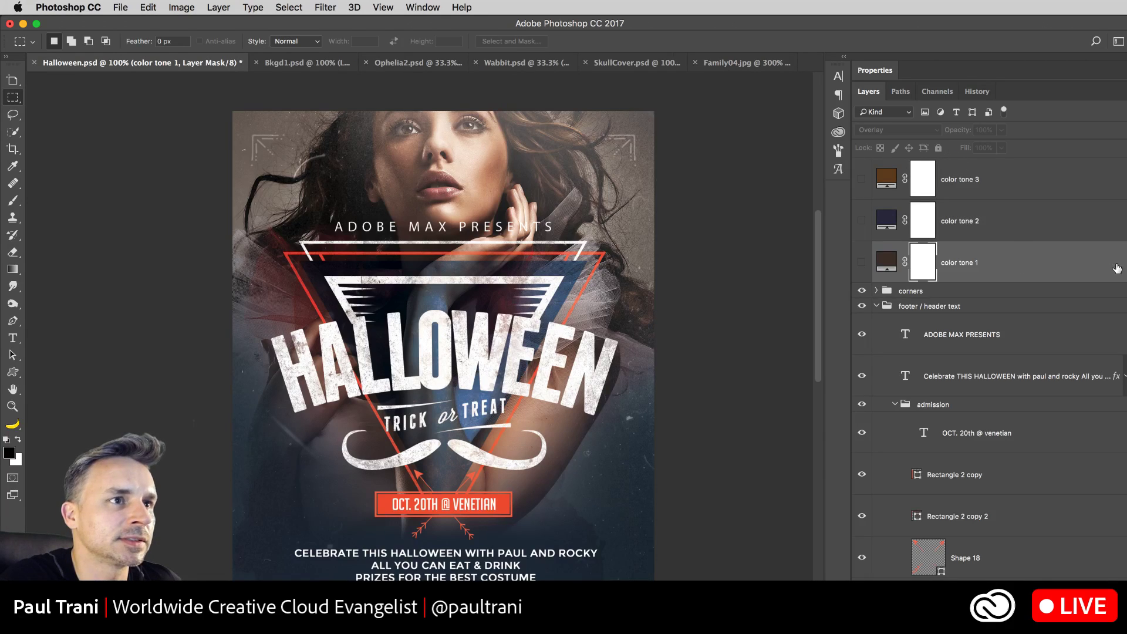
shift+click(993, 184)
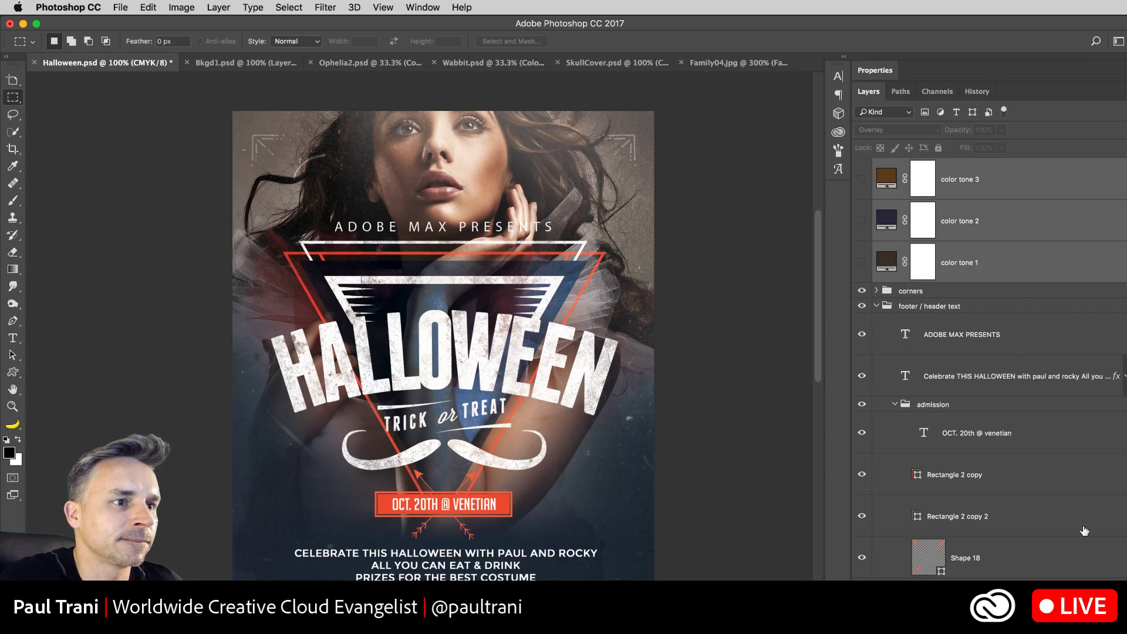
key(Delete)
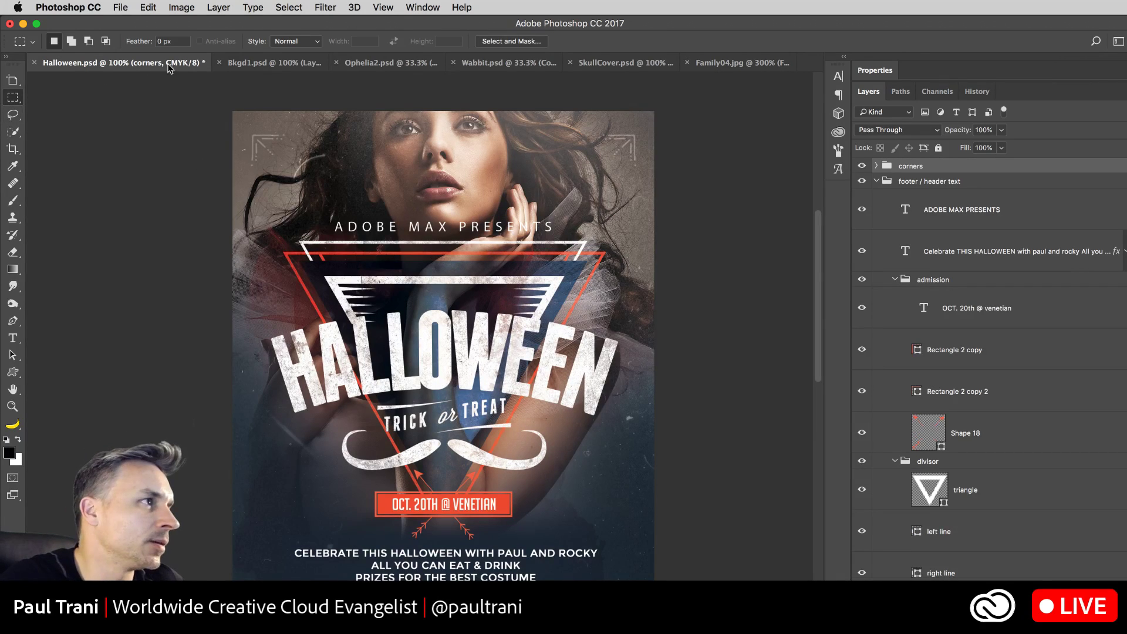
Step: Add a Color Lookup adjustment layer above the corners group and target its adjustment instead of its mask
click(228, 7)
mouse_move(240, 187)
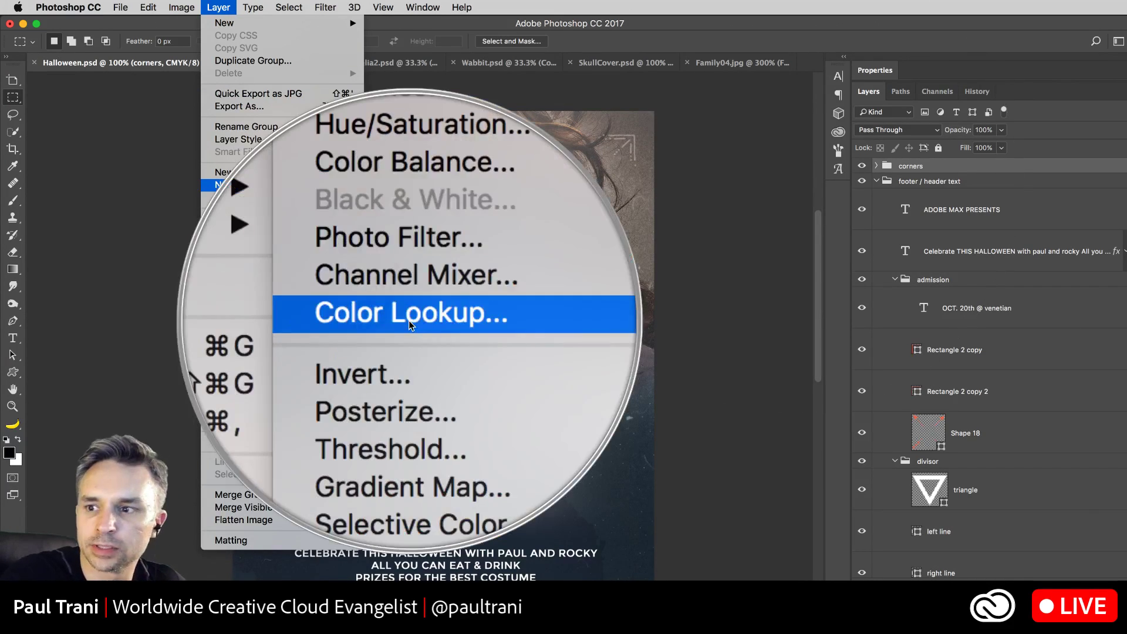
click(409, 322)
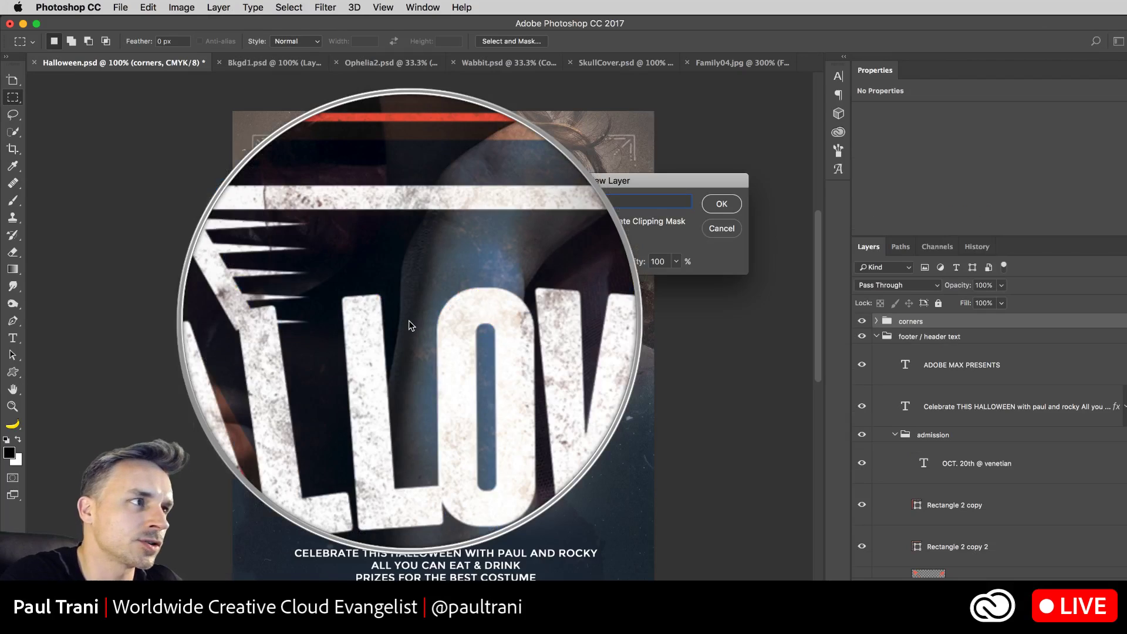
click(721, 205)
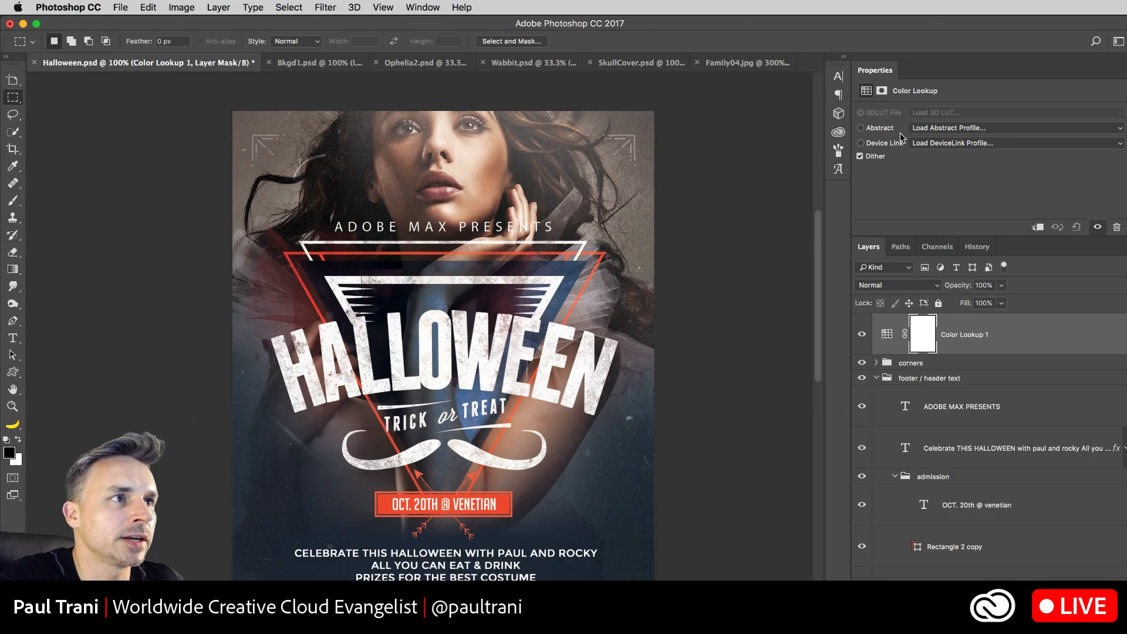
click(966, 345)
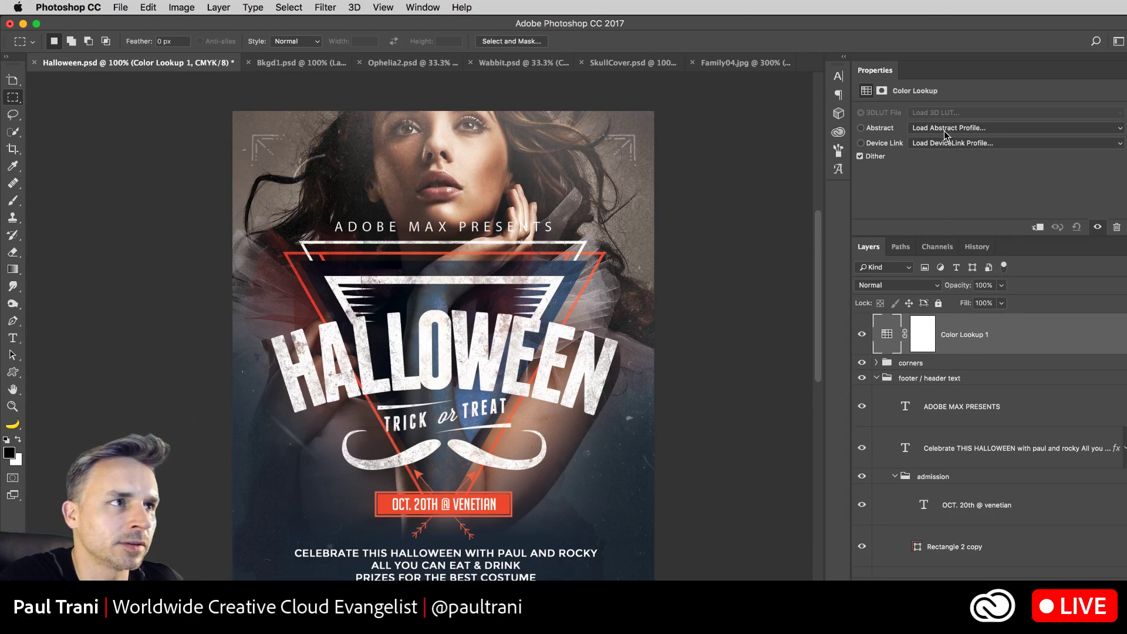
Step: Enlarge the Properties area and examine the Abstract and Device Link profile options of the Color Lookup adjustment
click(960, 133)
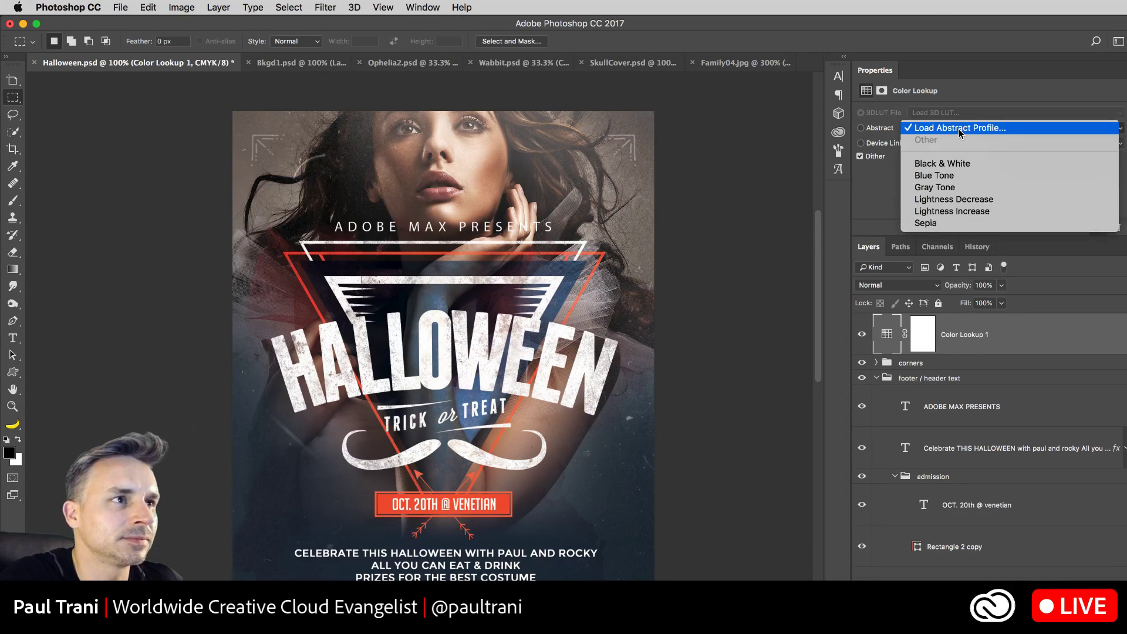
click(868, 201)
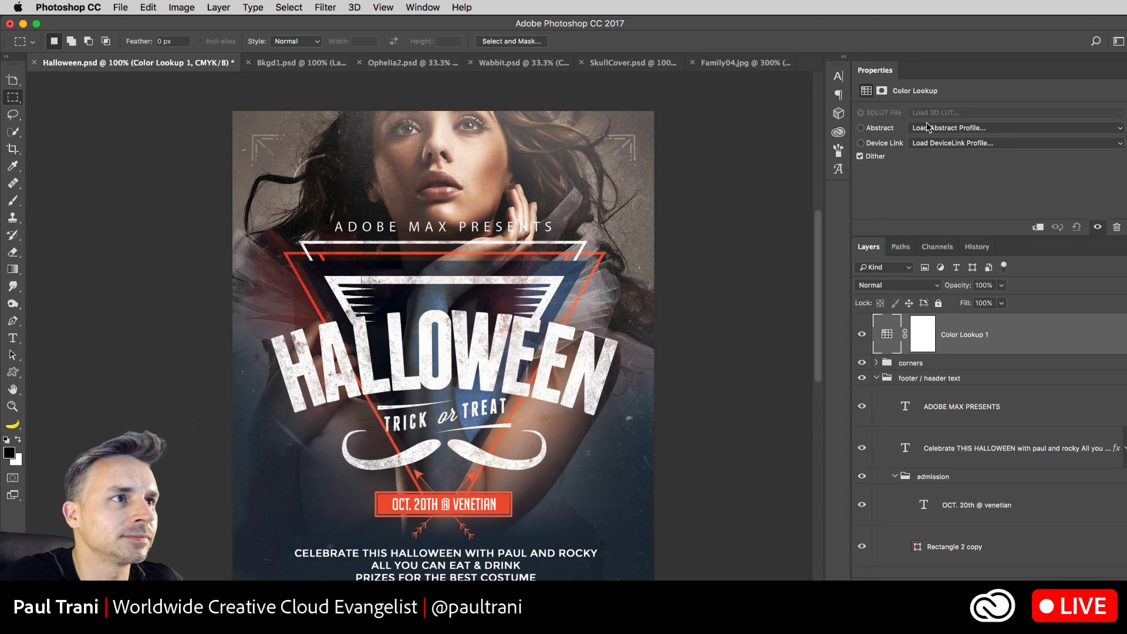
drag(989, 261, 988, 337)
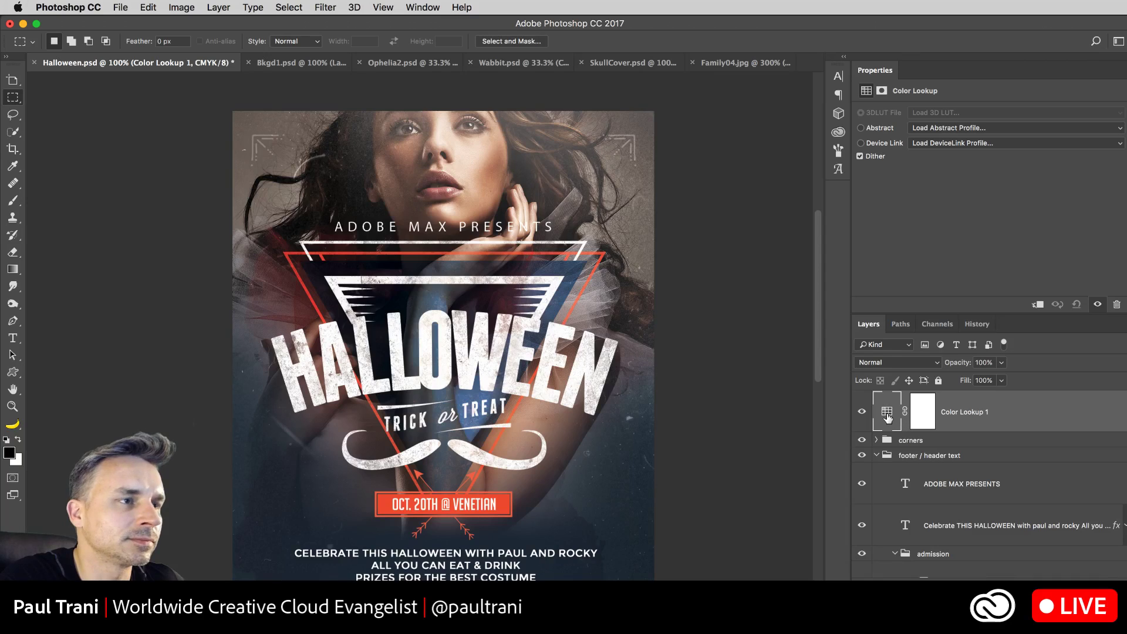
click(882, 92)
click(867, 91)
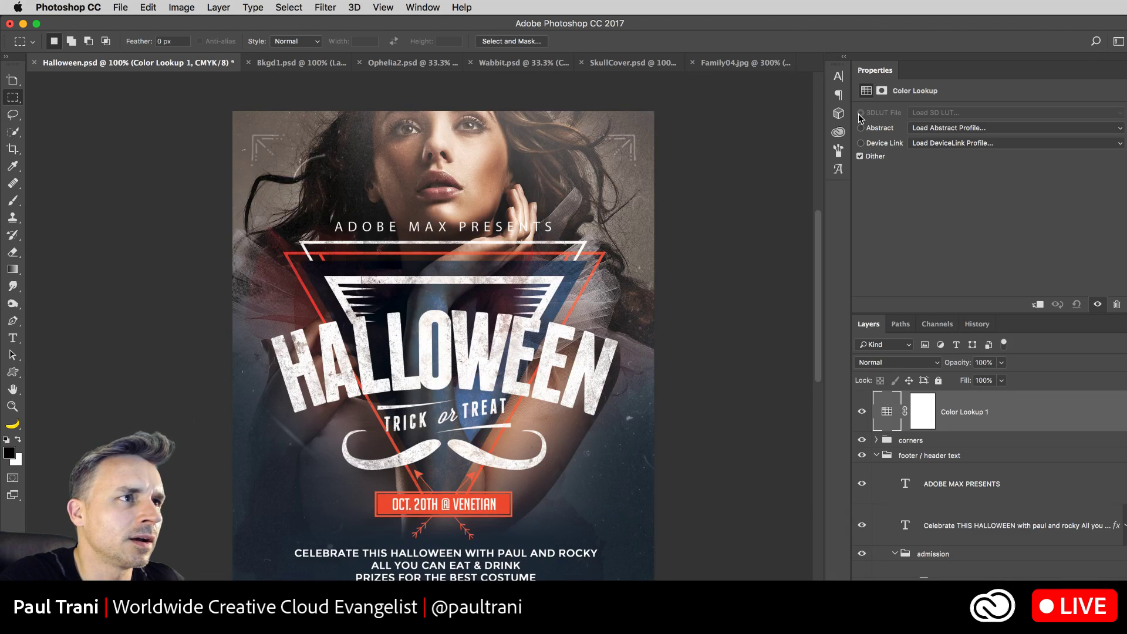
click(937, 144)
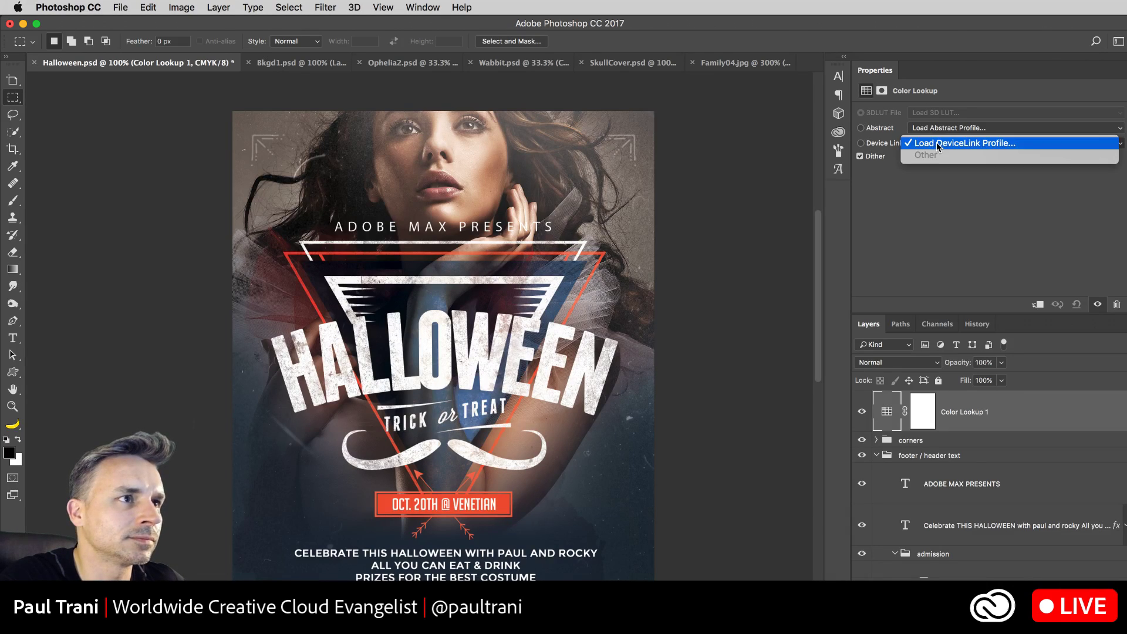
click(925, 213)
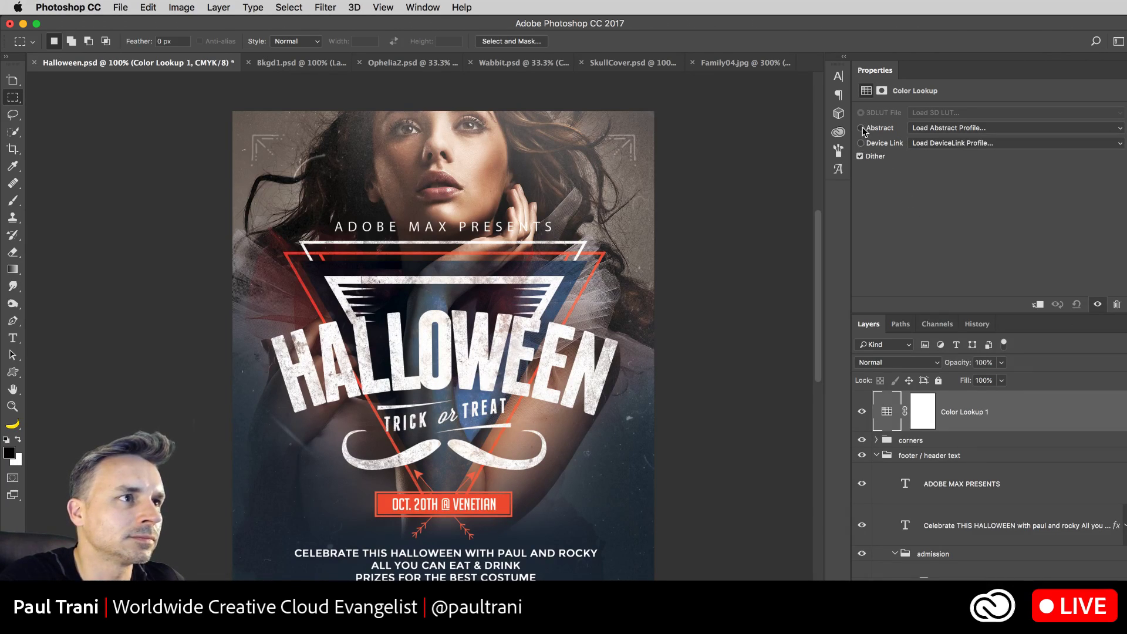
click(861, 129)
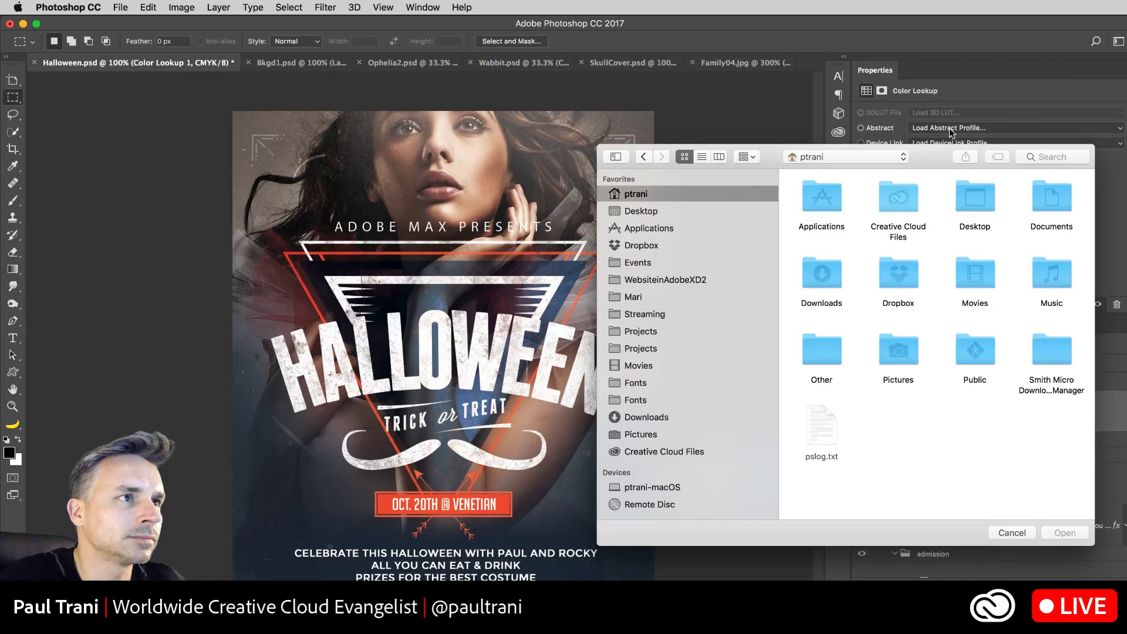
click(1014, 533)
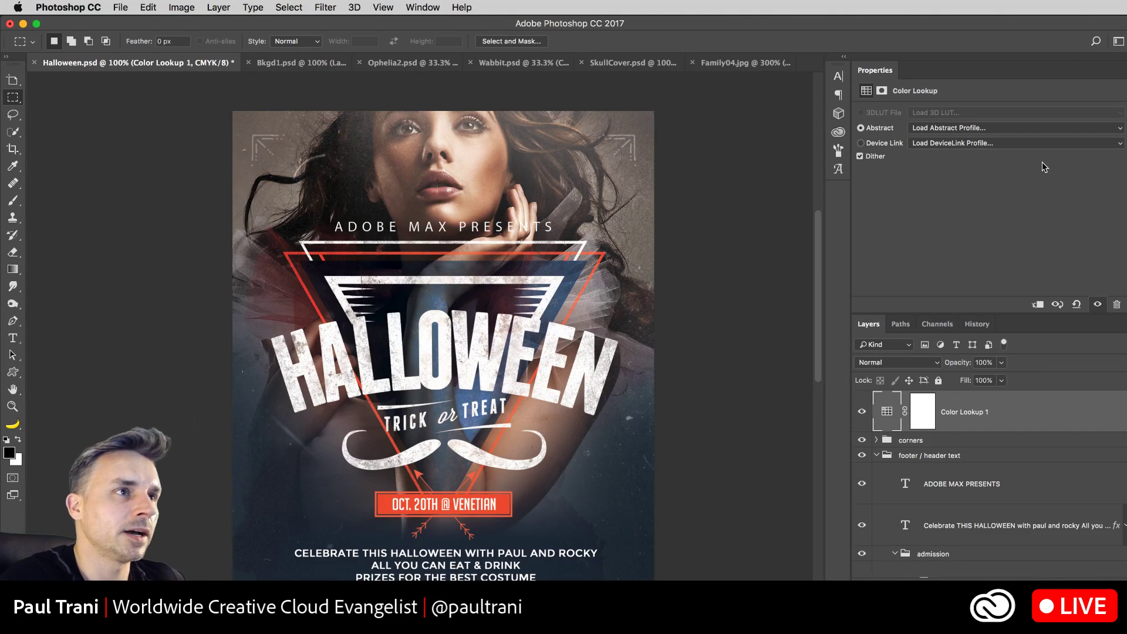
click(945, 128)
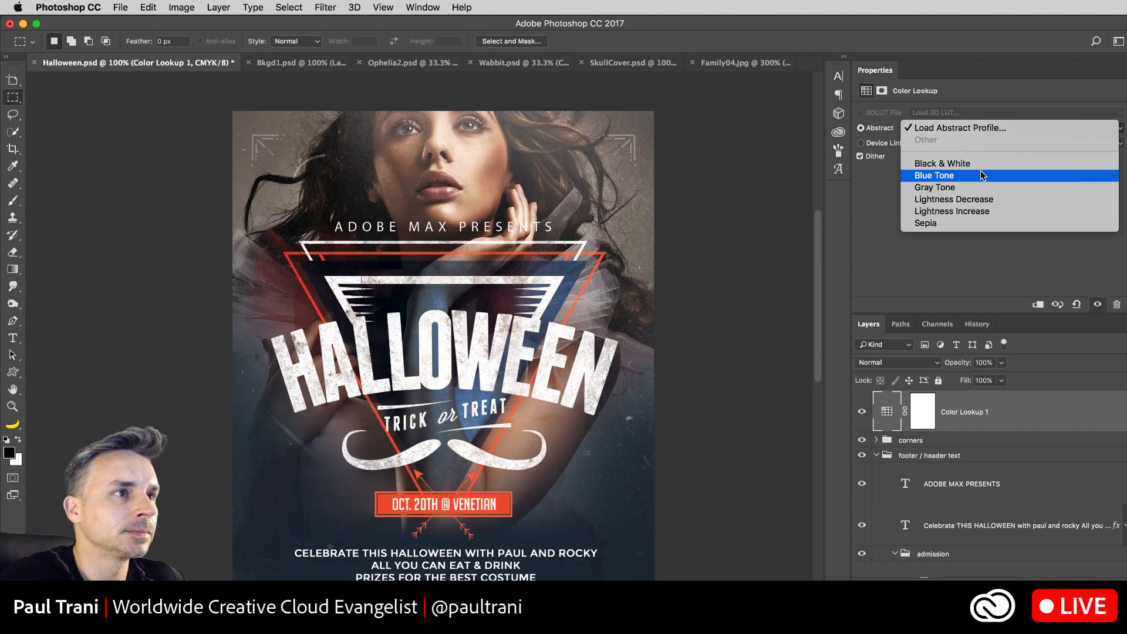
click(888, 197)
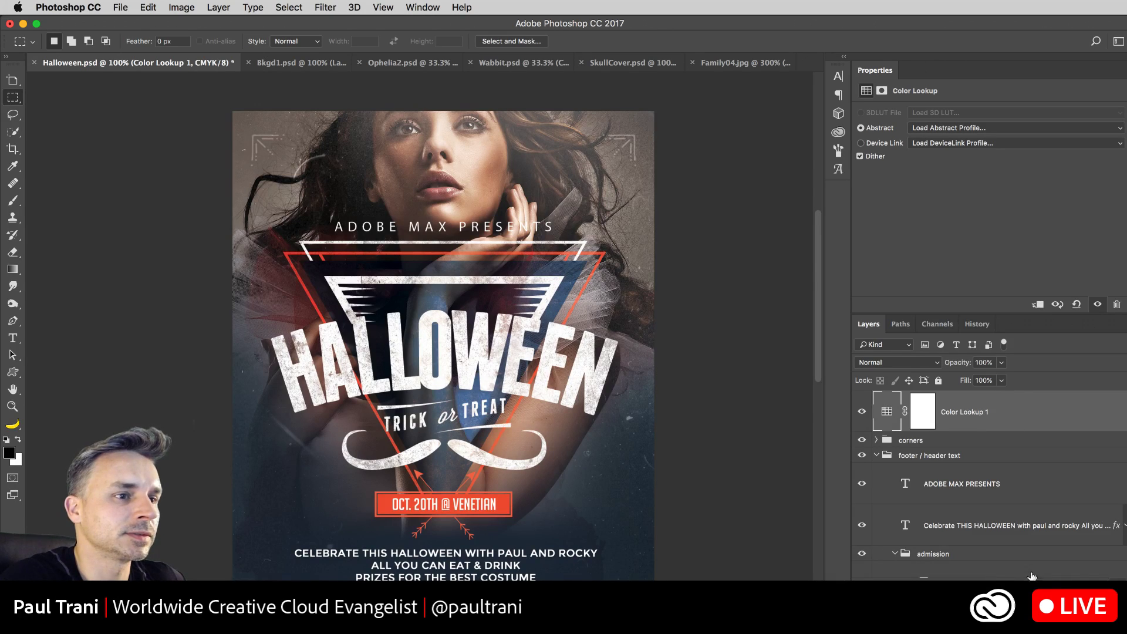
Step: Convert Halloween.psd to RGB Color mode without rasterizing its smart objects
click(181, 7)
mouse_move(189, 23)
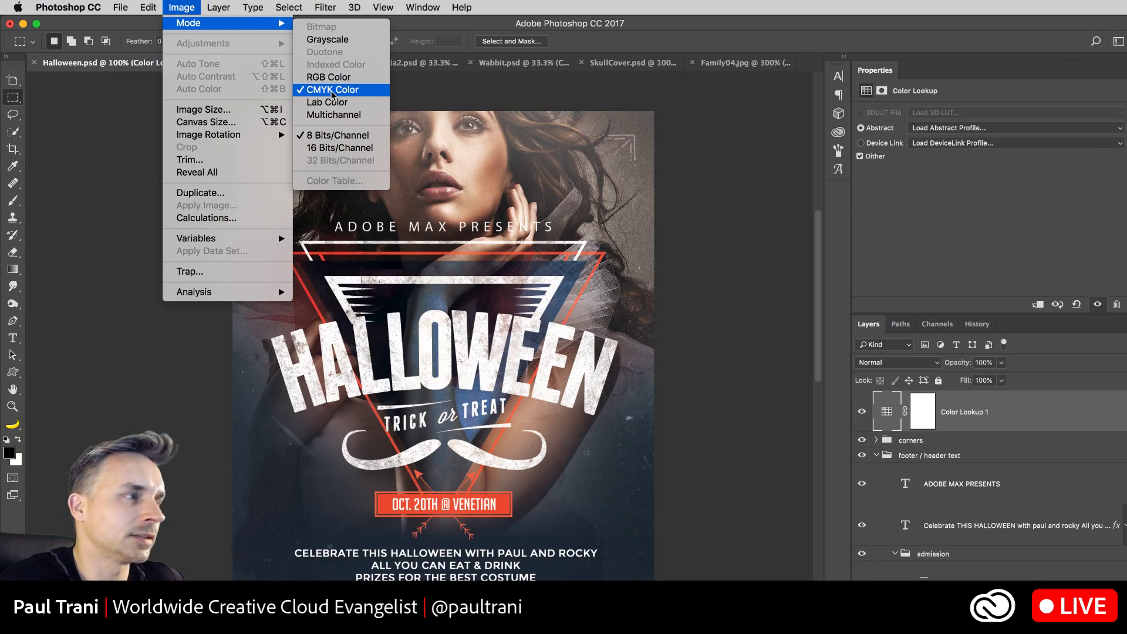
click(333, 78)
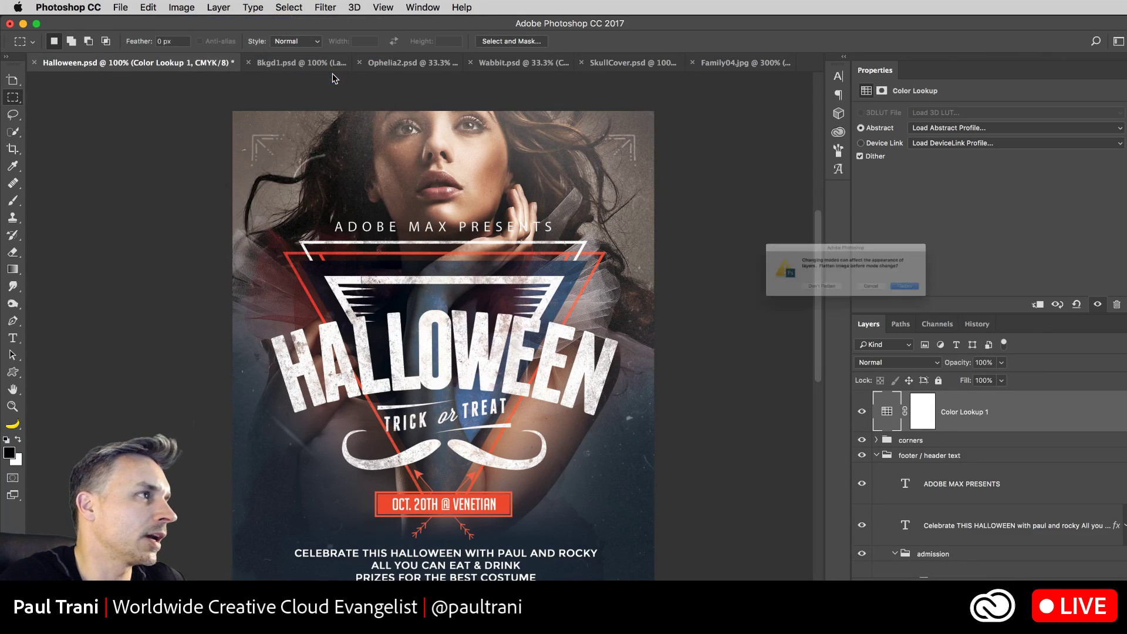
click(788, 302)
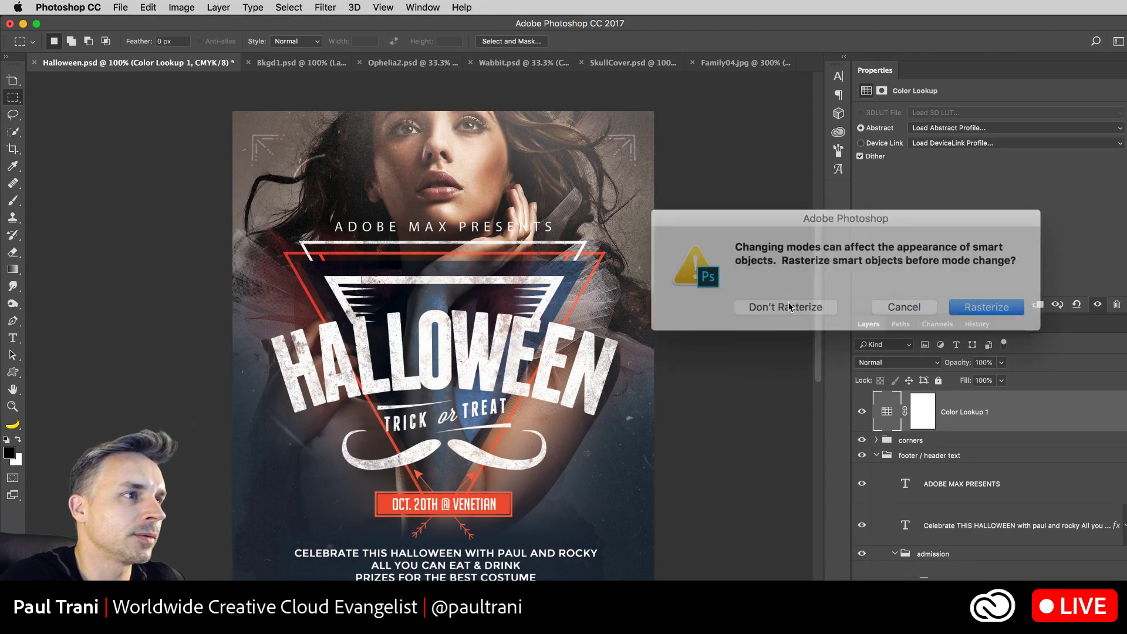
click(790, 301)
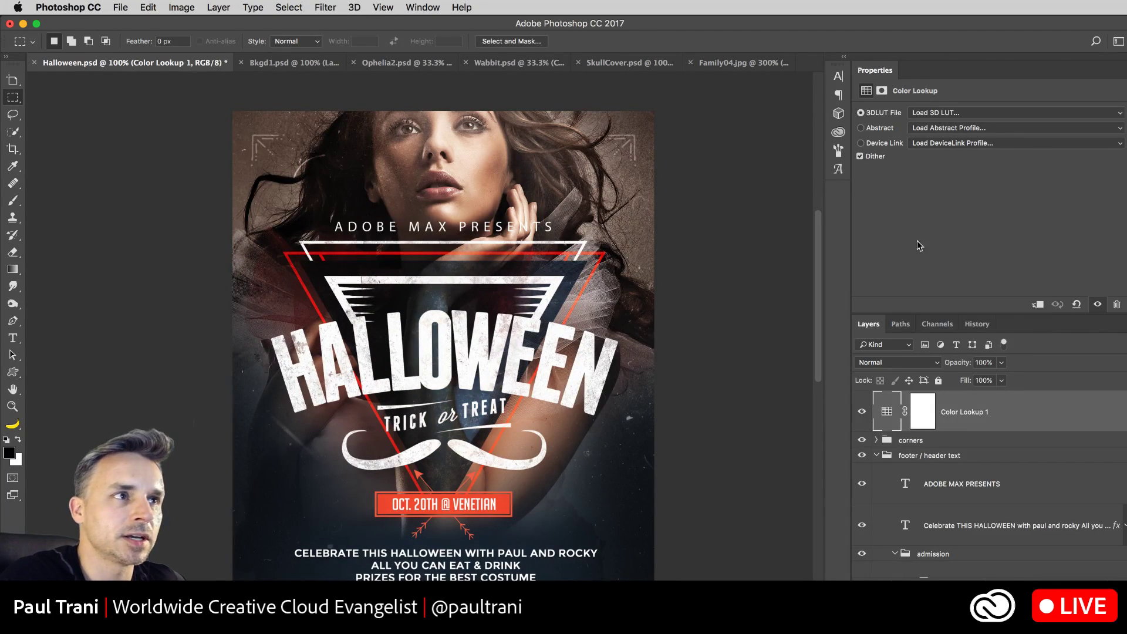
Step: Set the Color Lookup layer's 3DLUT file to 2Strip.look and toggle its visibility to compare the poster before and after
click(958, 114)
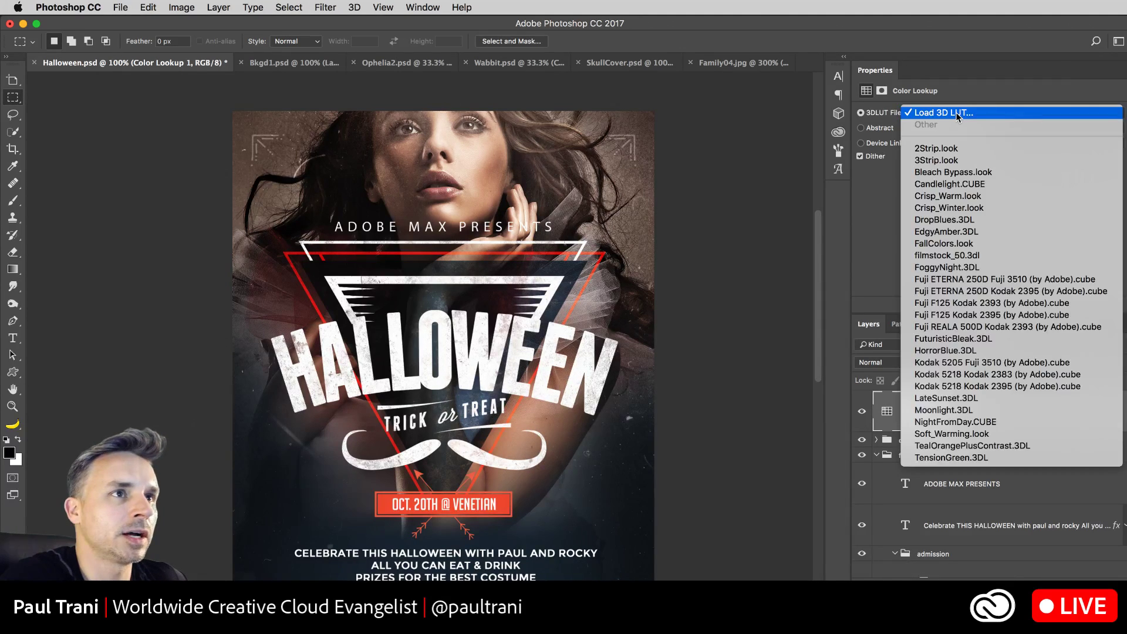
click(976, 150)
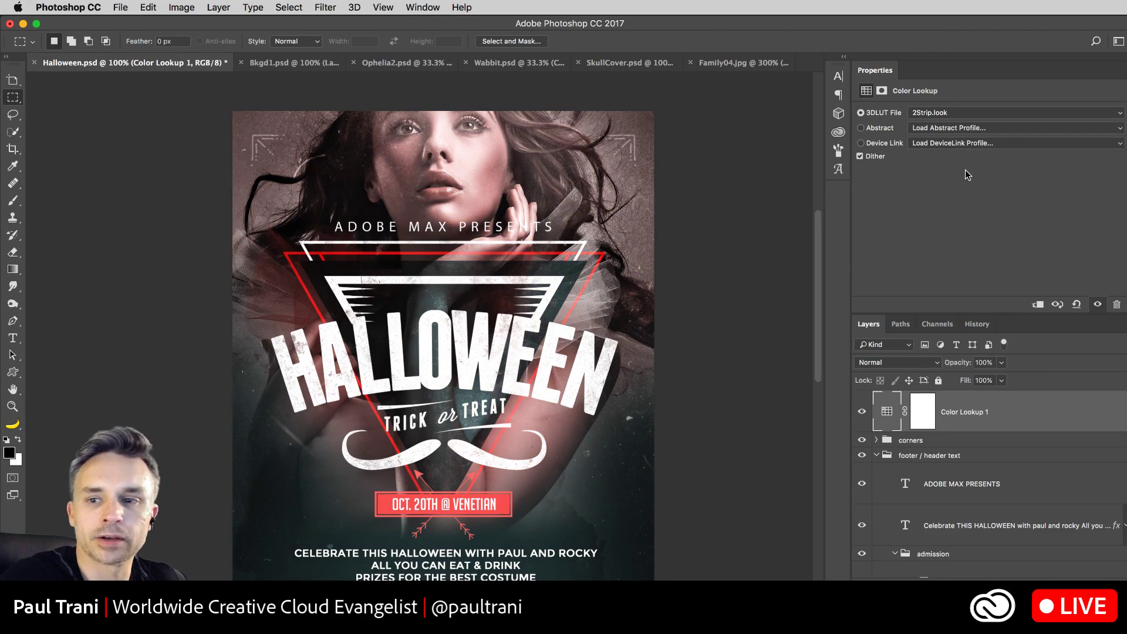
click(867, 416)
click(865, 415)
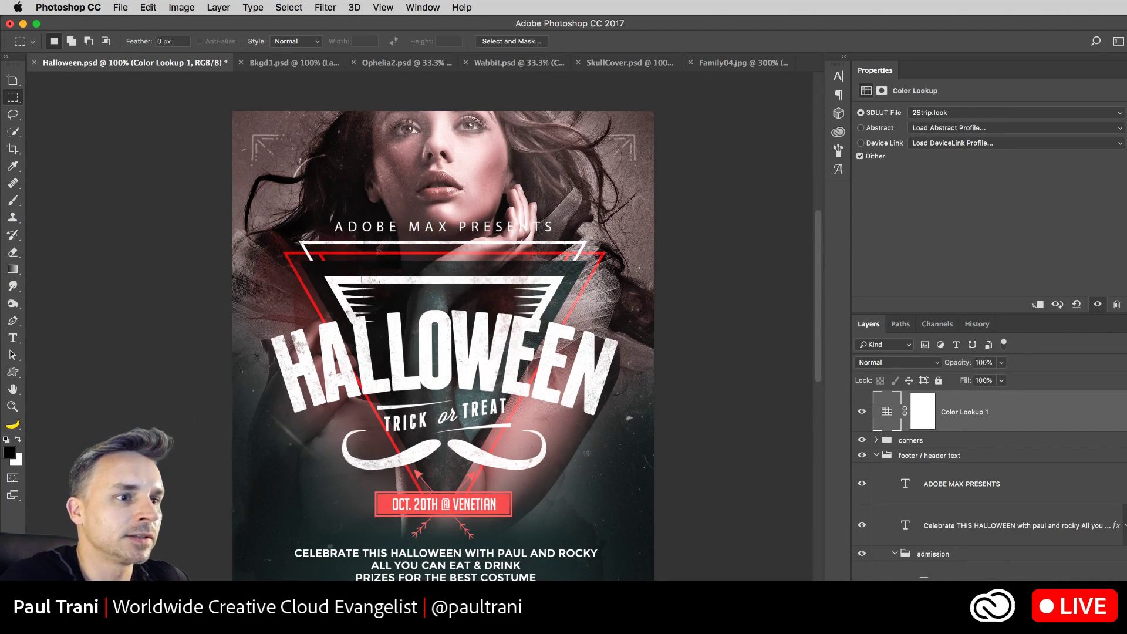
Step: Duplicate the 2Strip.look layer, hide the lower copy, and try 3Strip.look before setting the upper copy's 3DLUT file to Bleach Bypass.look
drag(1003, 411, 998, 435)
click(862, 454)
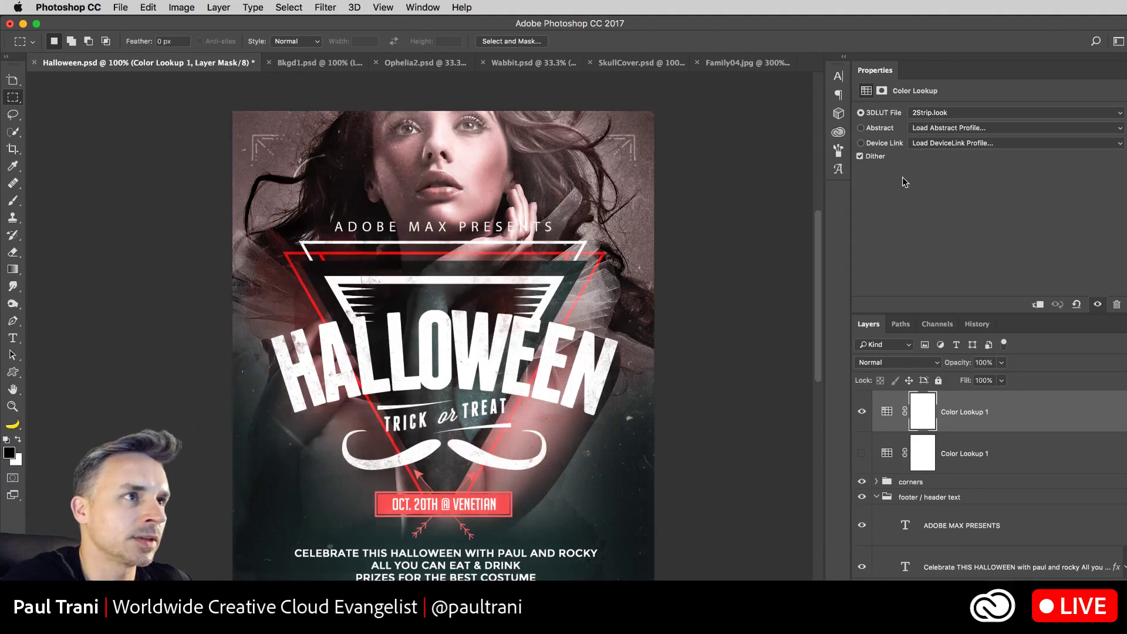
click(932, 117)
click(966, 124)
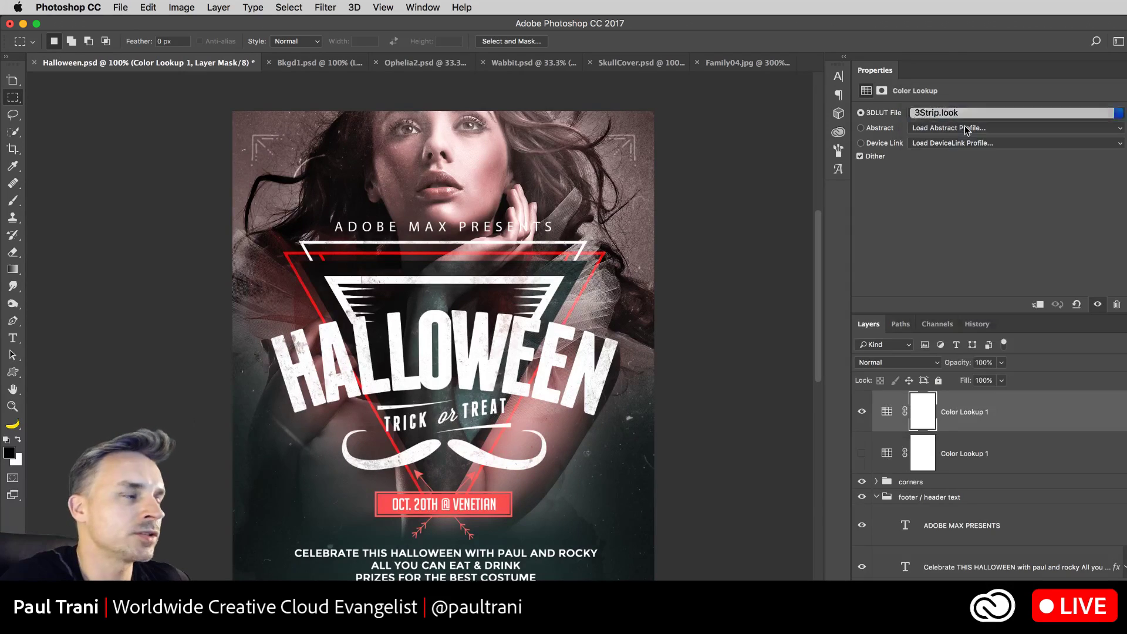
click(963, 112)
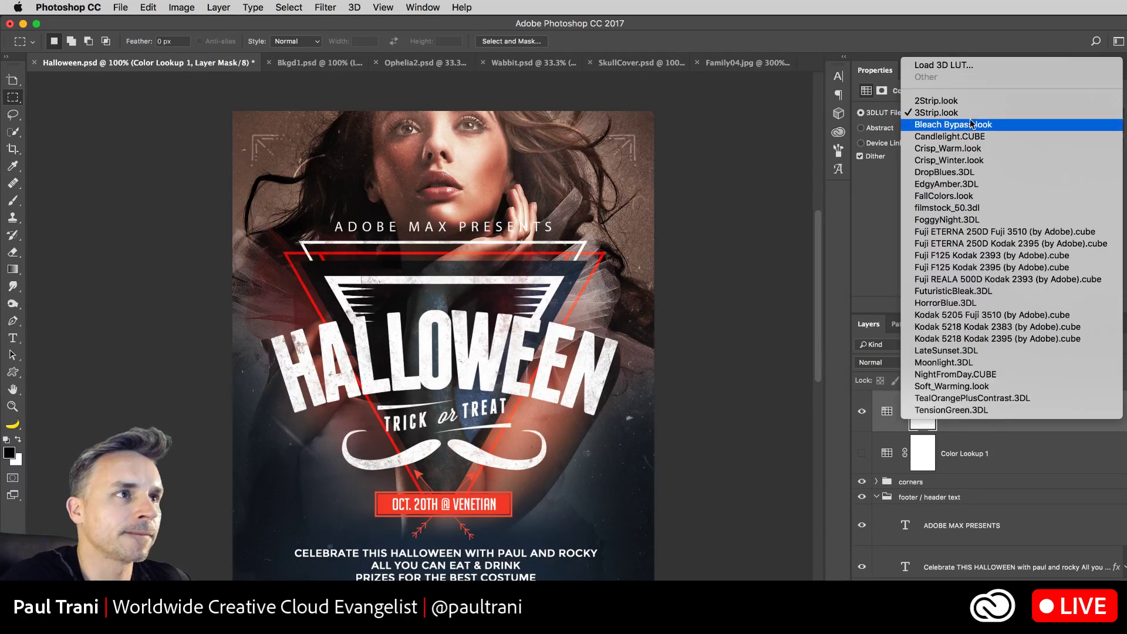
click(970, 125)
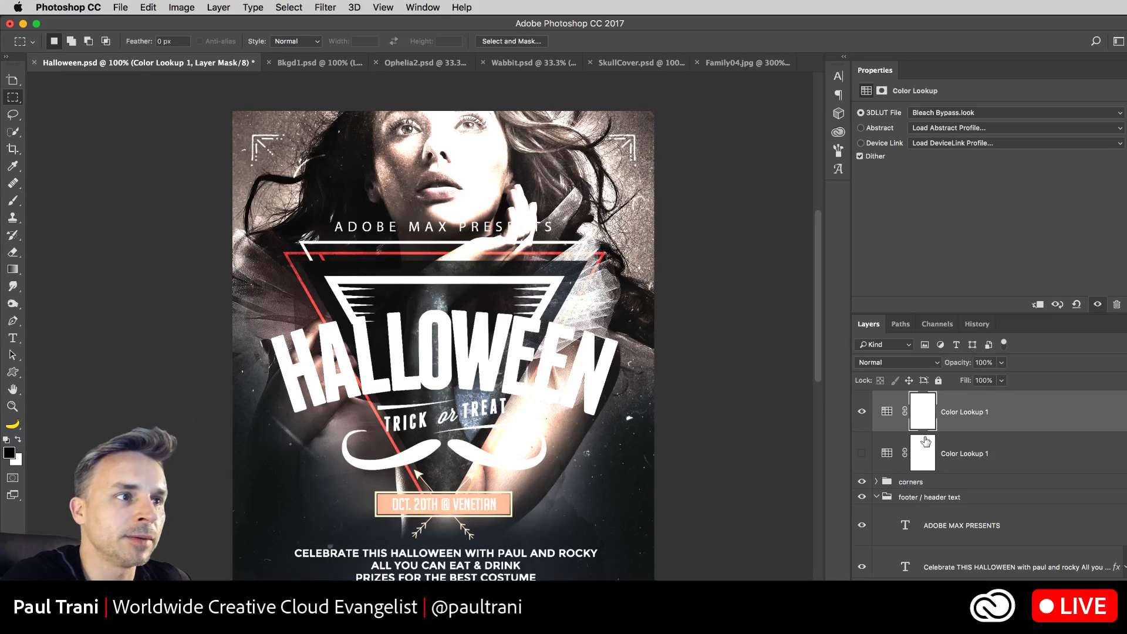
Step: Duplicate the Bleach Bypass.look layer, hide the lower copy, and set the topmost copy's 3DLUT file to Candlelight.CUBE
drag(976, 420, 1068, 590)
click(862, 454)
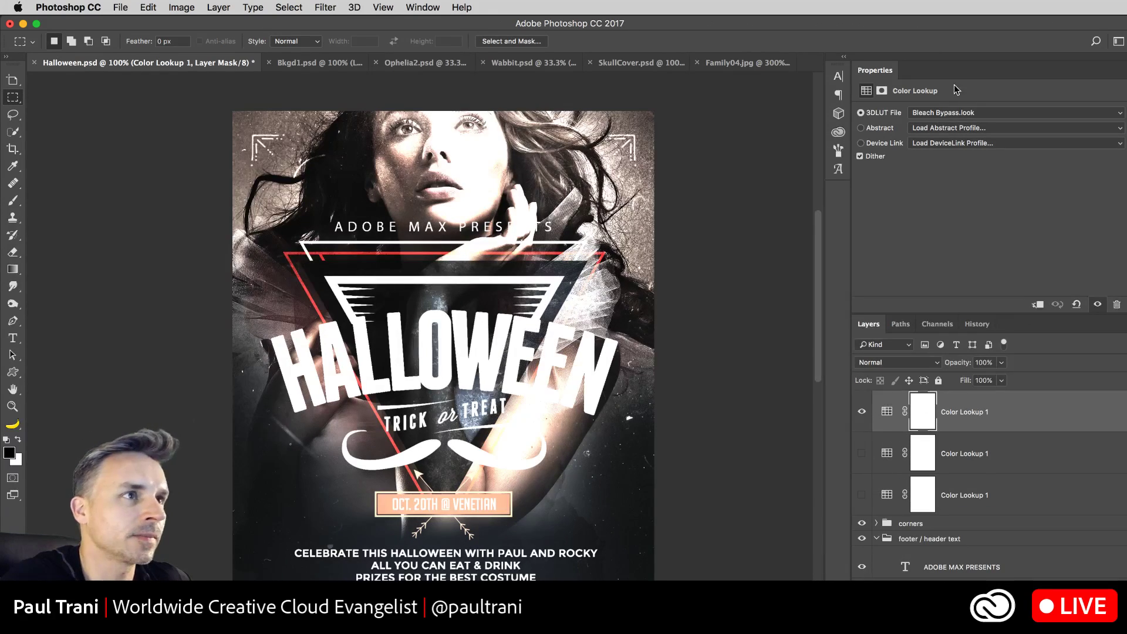
click(957, 113)
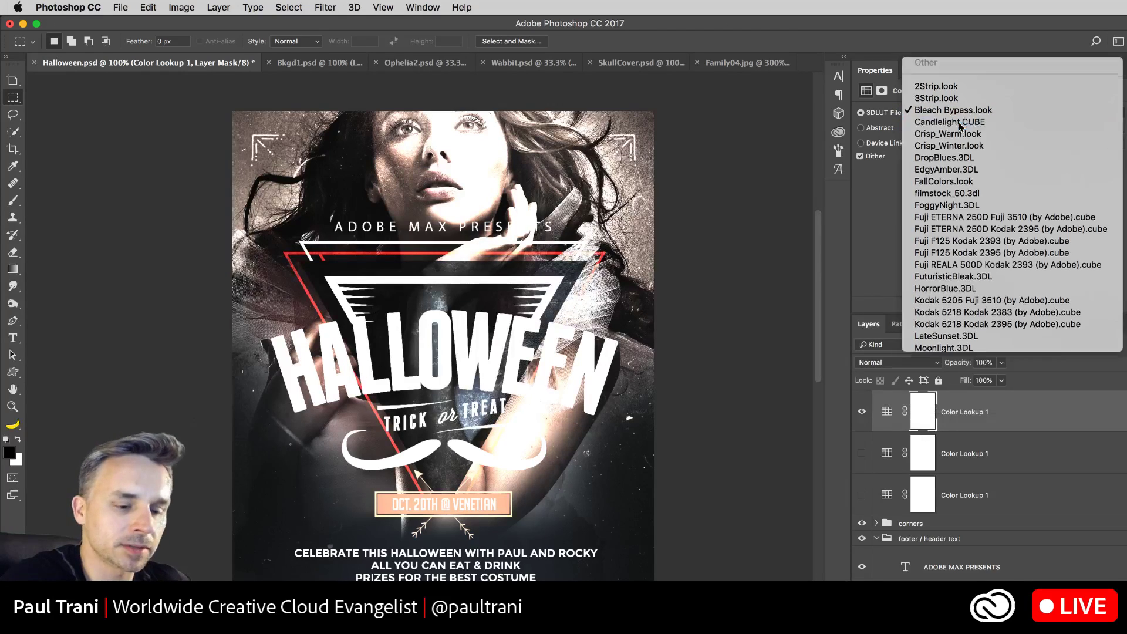
click(960, 124)
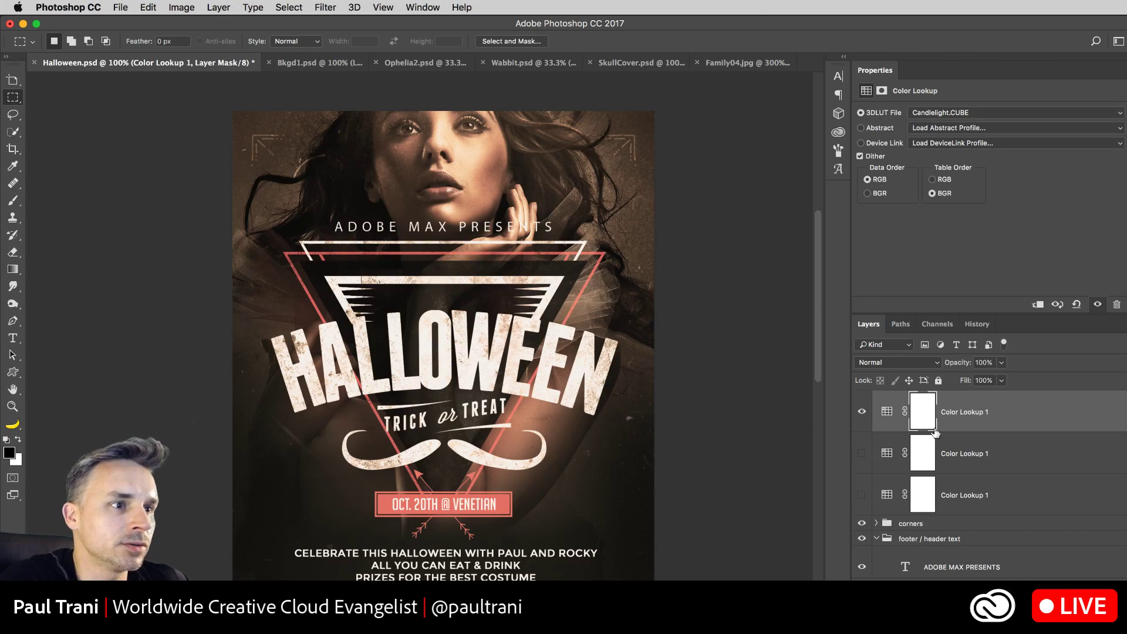
Step: Duplicate the Candlelight.CUBE layer, hide the lower copy, and set the topmost copy's 3DLUT file to Crisp_Warm.look
drag(991, 428, 992, 588)
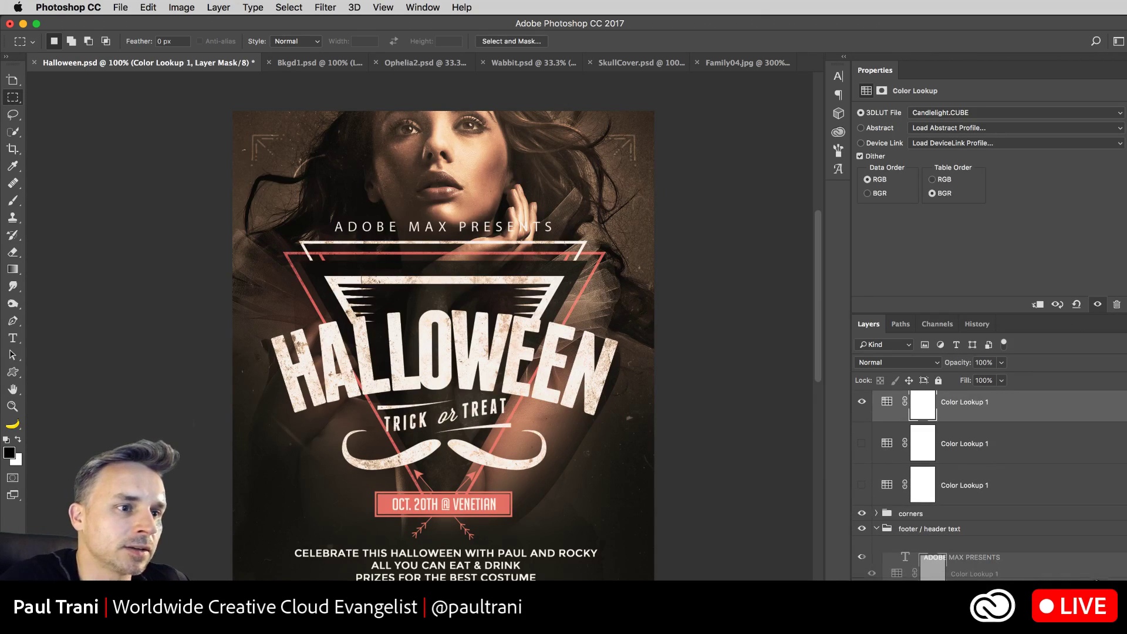
drag(1063, 553, 1057, 549)
click(862, 453)
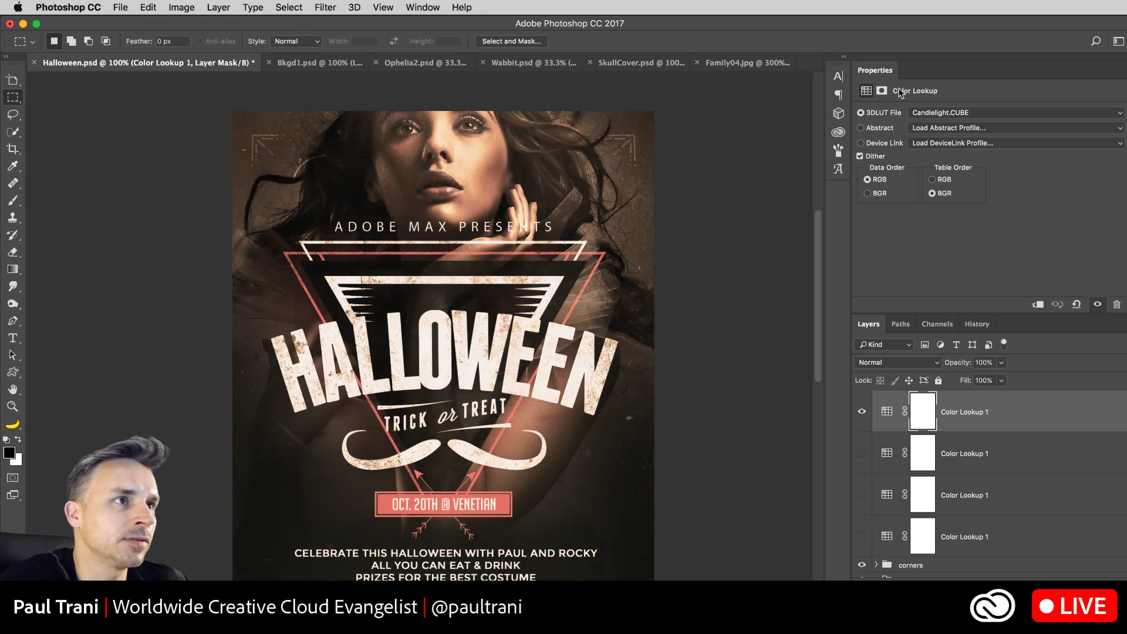
click(933, 113)
click(953, 122)
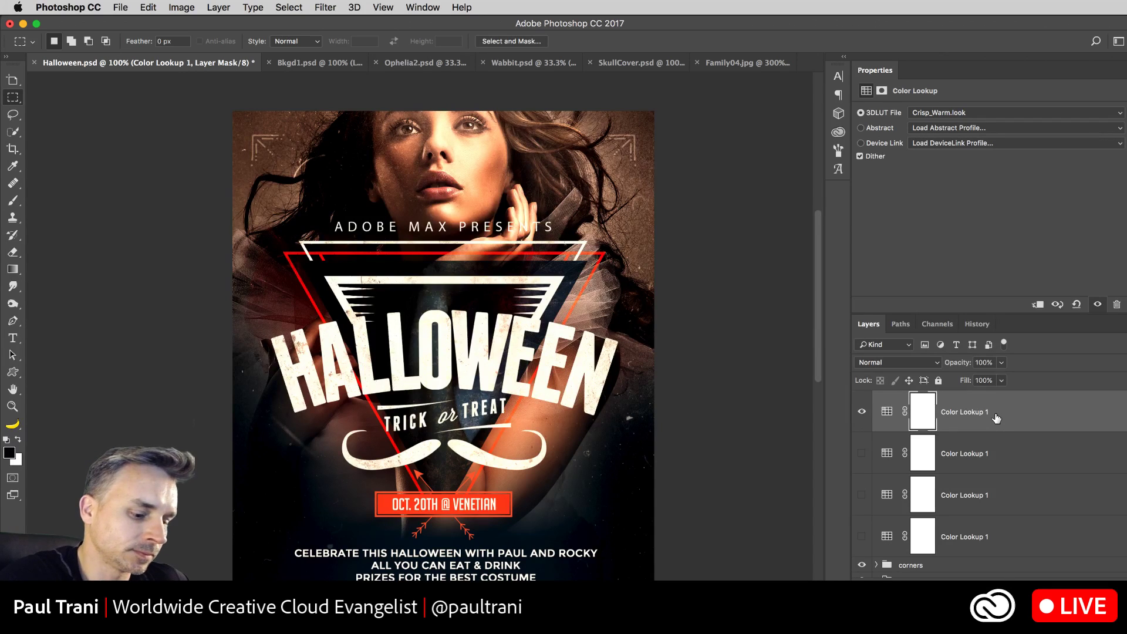
Step: Duplicate the Crisp_Warm.look layer, hide the lower copy, and set the topmost copy's 3DLUT file to Crisp_Winter.look
key(super+j)
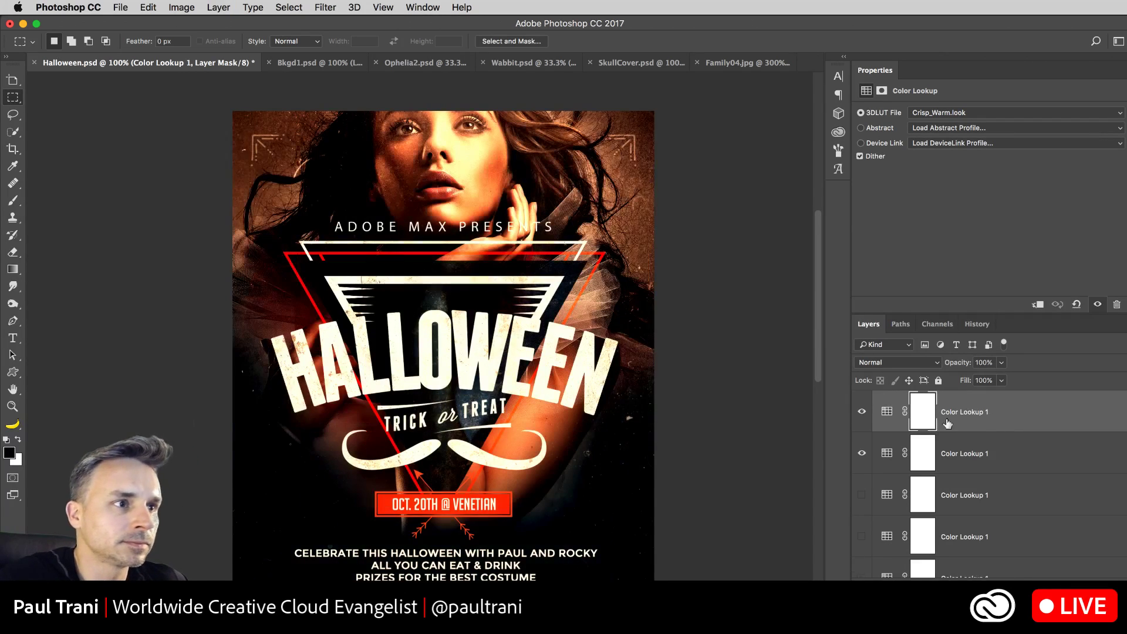
click(862, 454)
click(932, 117)
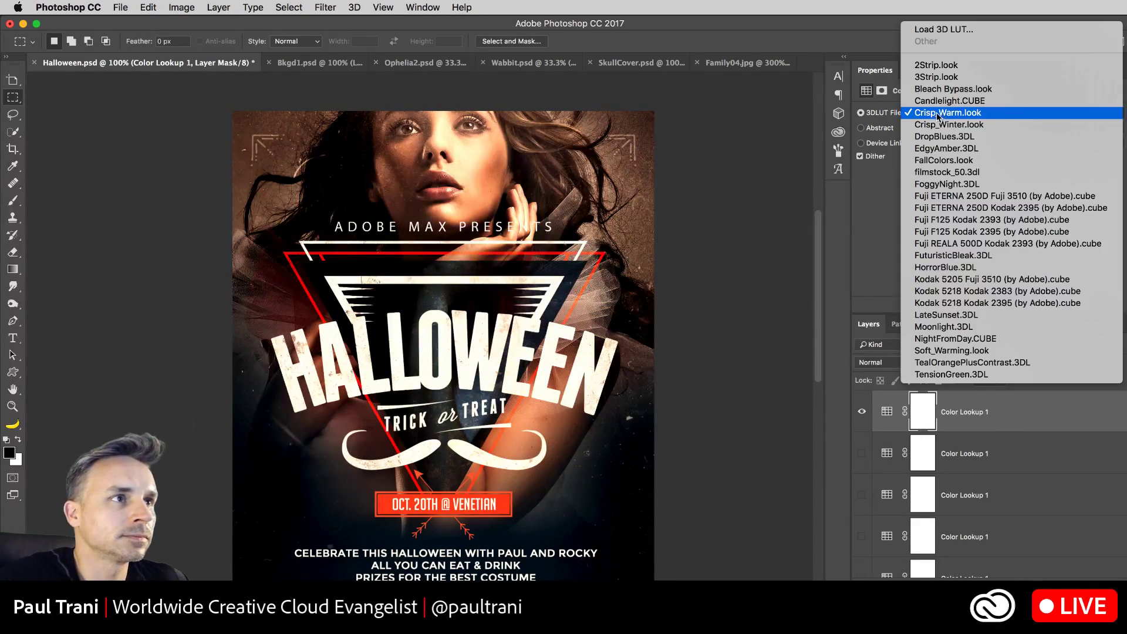
click(946, 122)
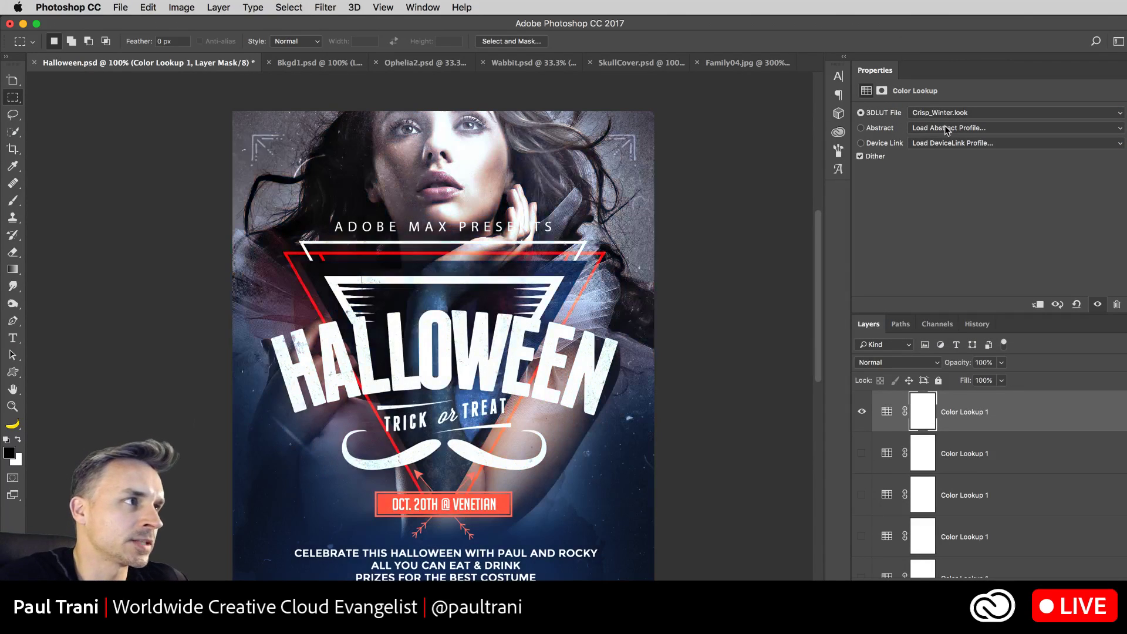
Step: Duplicate the Crisp_Winter.look layer, hide the lower copy, and set the topmost copy's 3DLUT file to DropBlues.3DL
drag(992, 418, 1022, 427)
key(super+j)
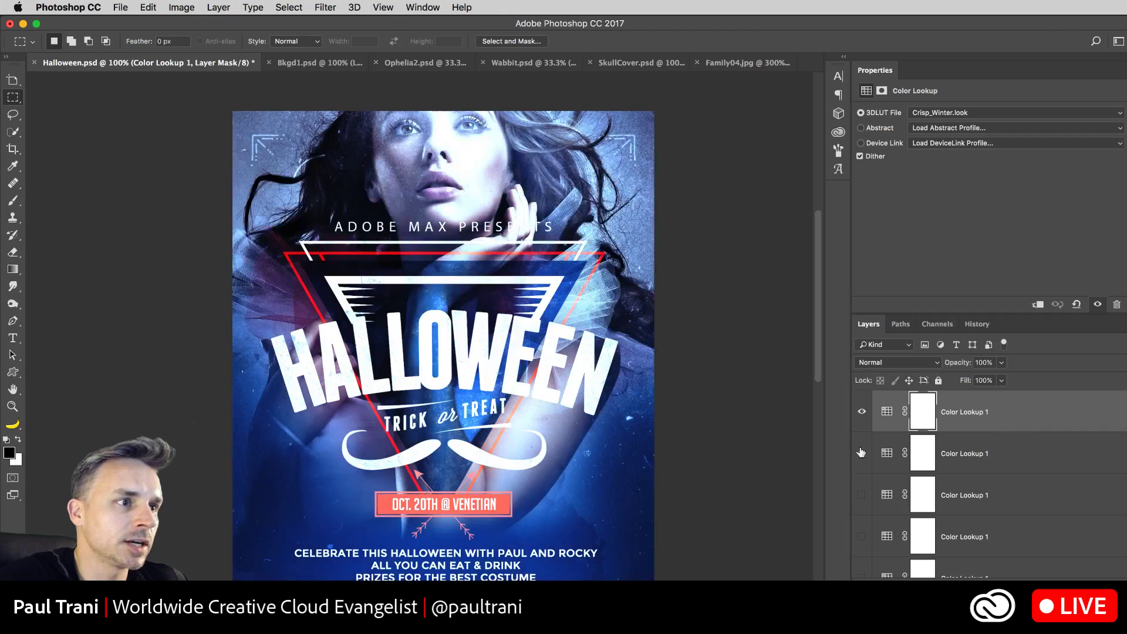
click(862, 454)
click(933, 115)
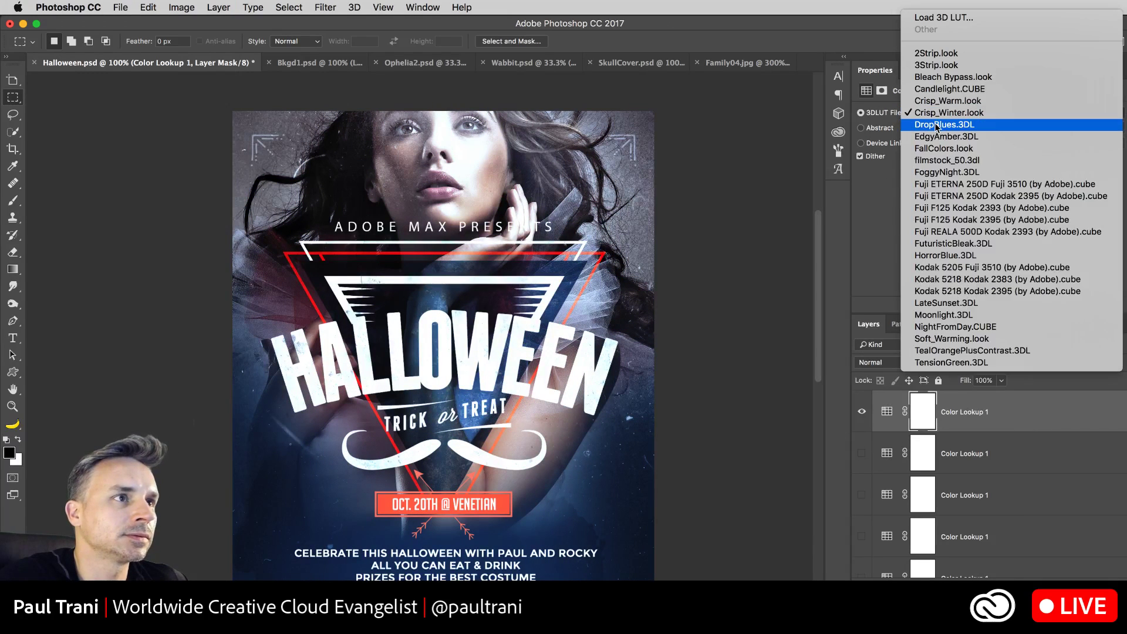
click(938, 125)
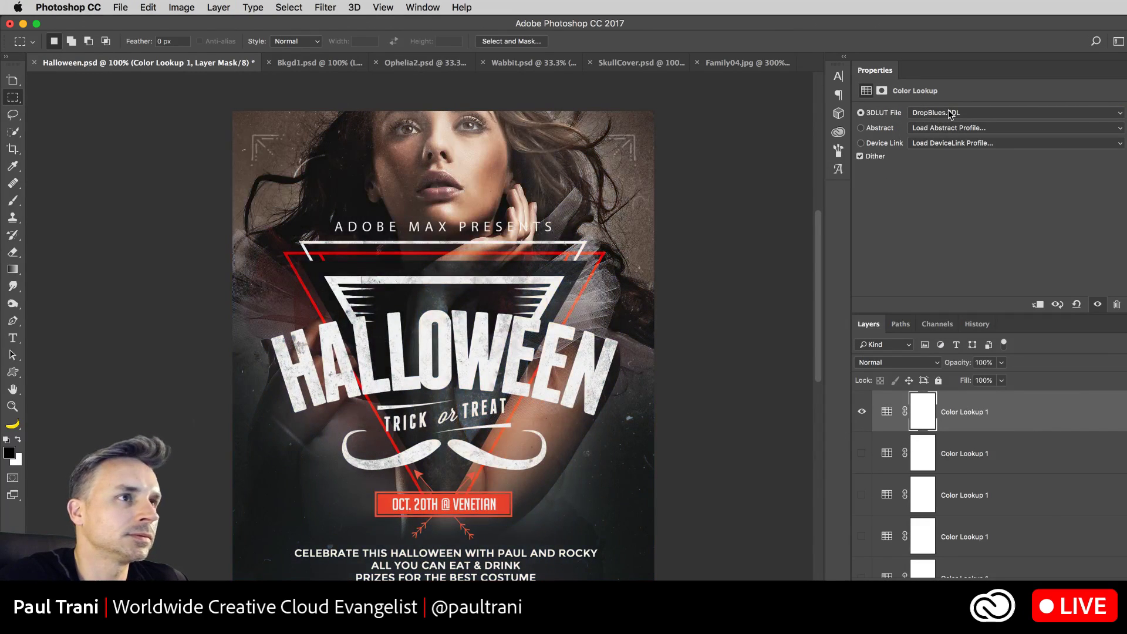
Step: Try EdgyAmber.3DL and FallColors.look on the topmost layer before setting its 3DLUT file to filmstock_50.3dl, toggling its visibility to compare
click(954, 114)
click(956, 125)
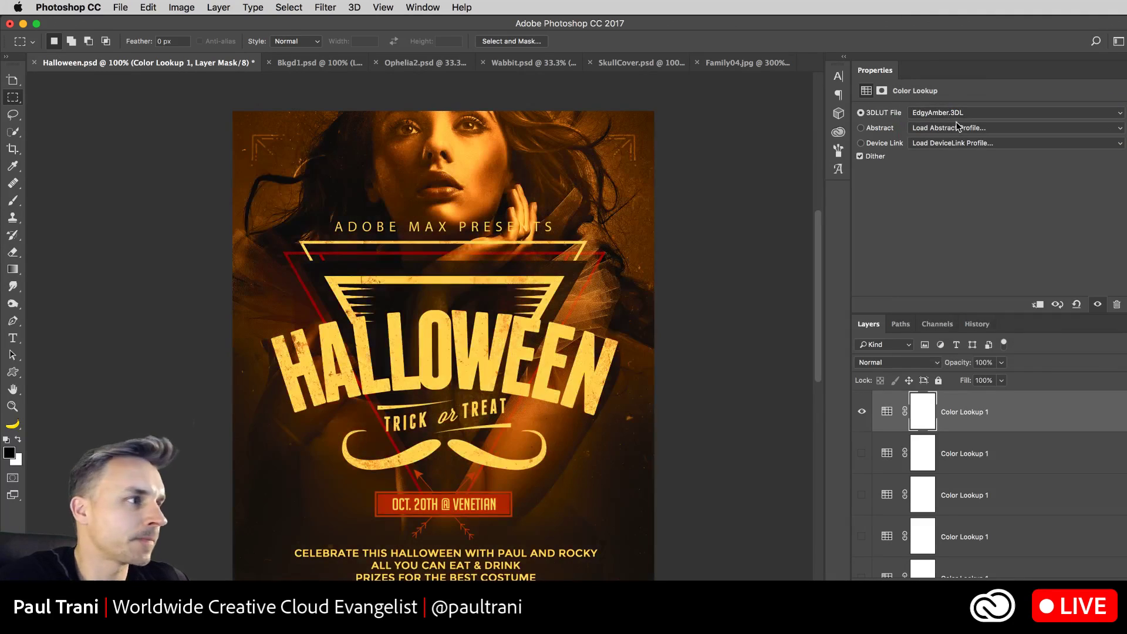
click(955, 113)
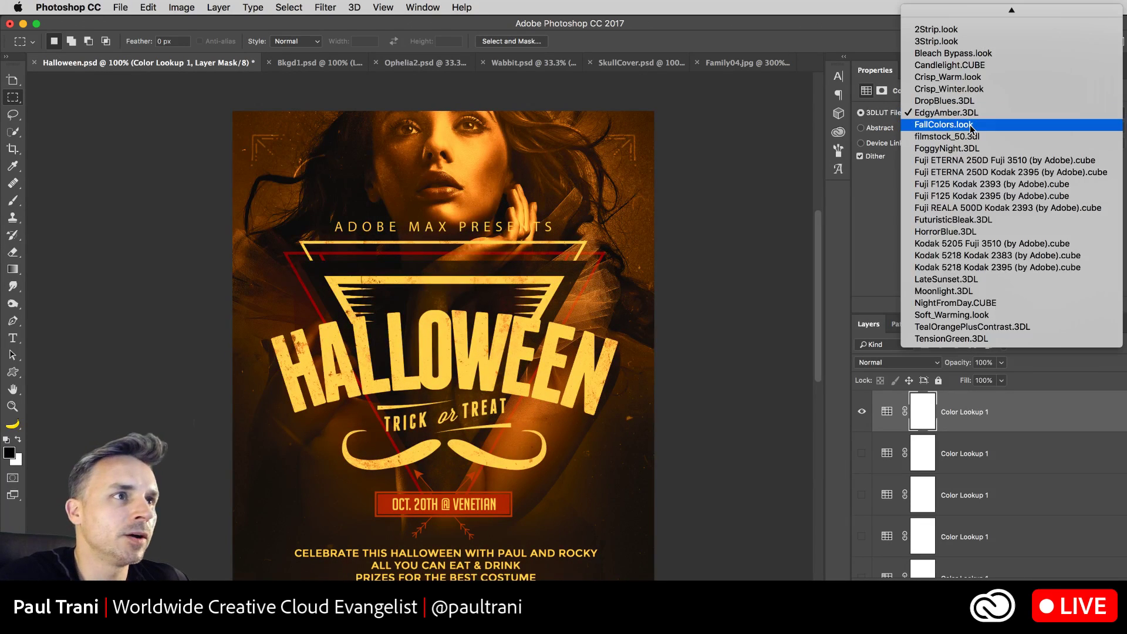
click(971, 125)
click(977, 112)
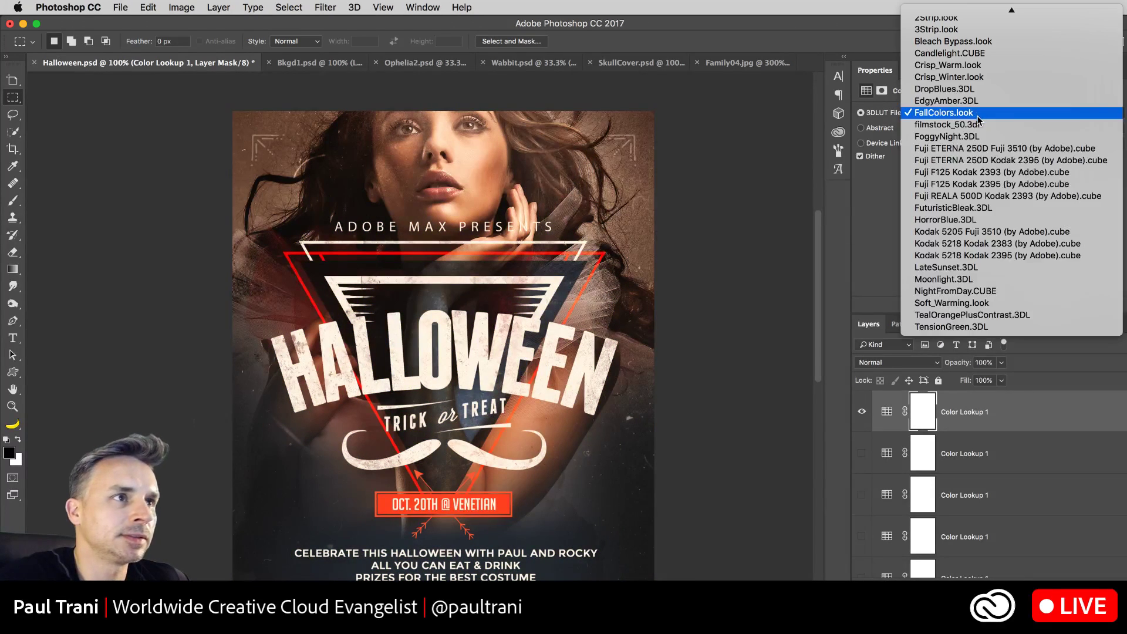
click(978, 125)
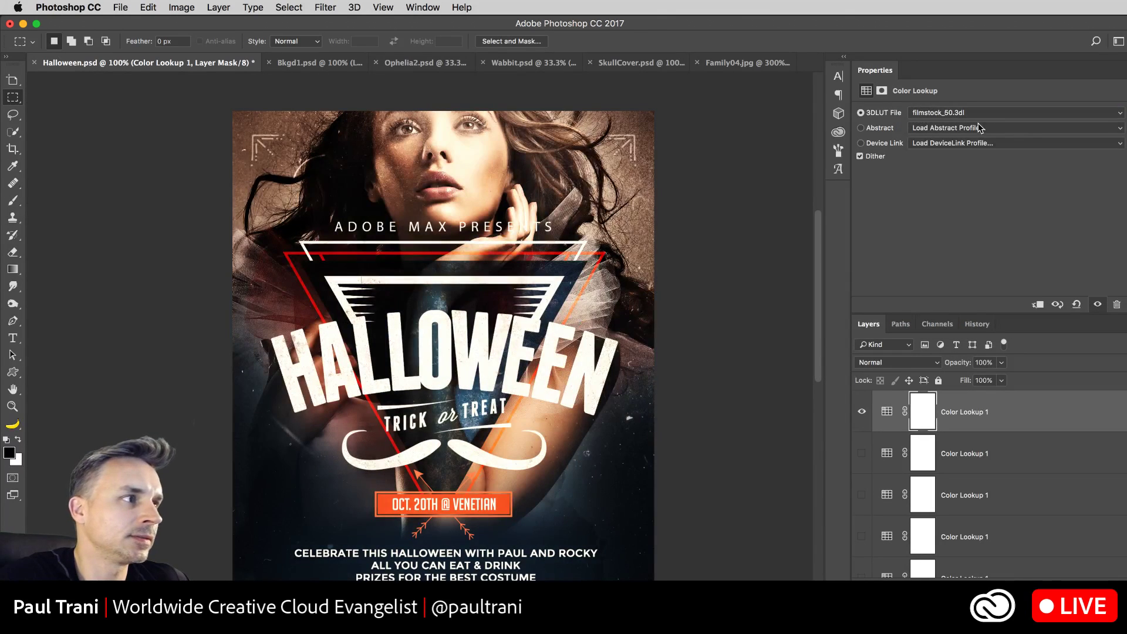
click(862, 413)
click(862, 413)
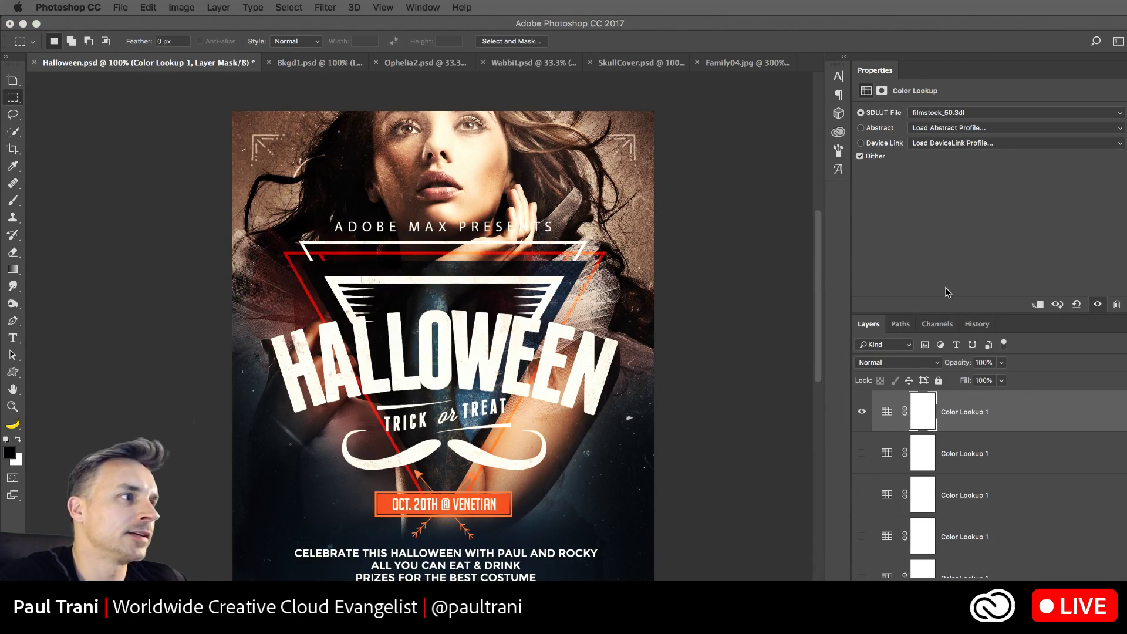
Step: Duplicate the filmstock_50.3dl layer, hide the lower copy, and set the topmost copy's 3DLUT file to FoggyNight.3DL
click(945, 236)
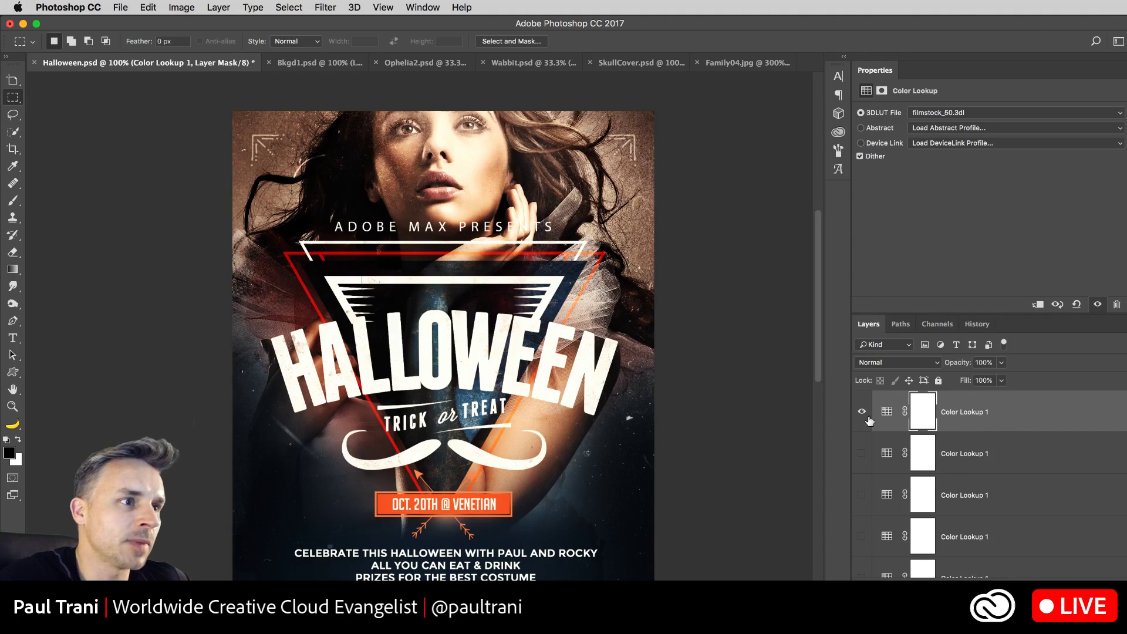
key(super+j)
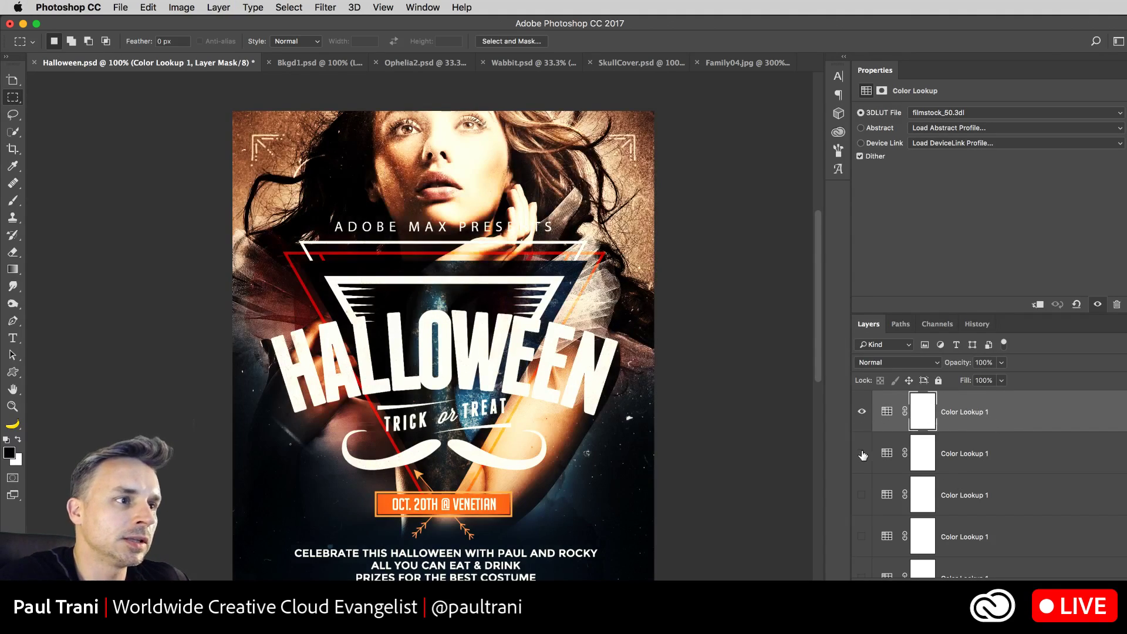
click(861, 453)
click(957, 113)
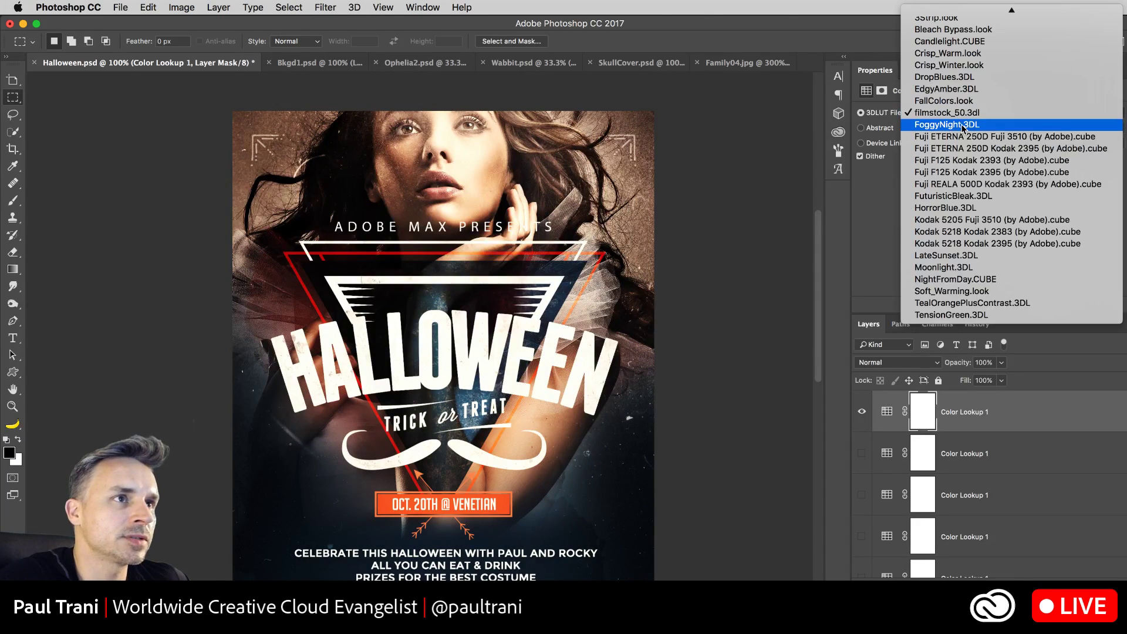
click(925, 124)
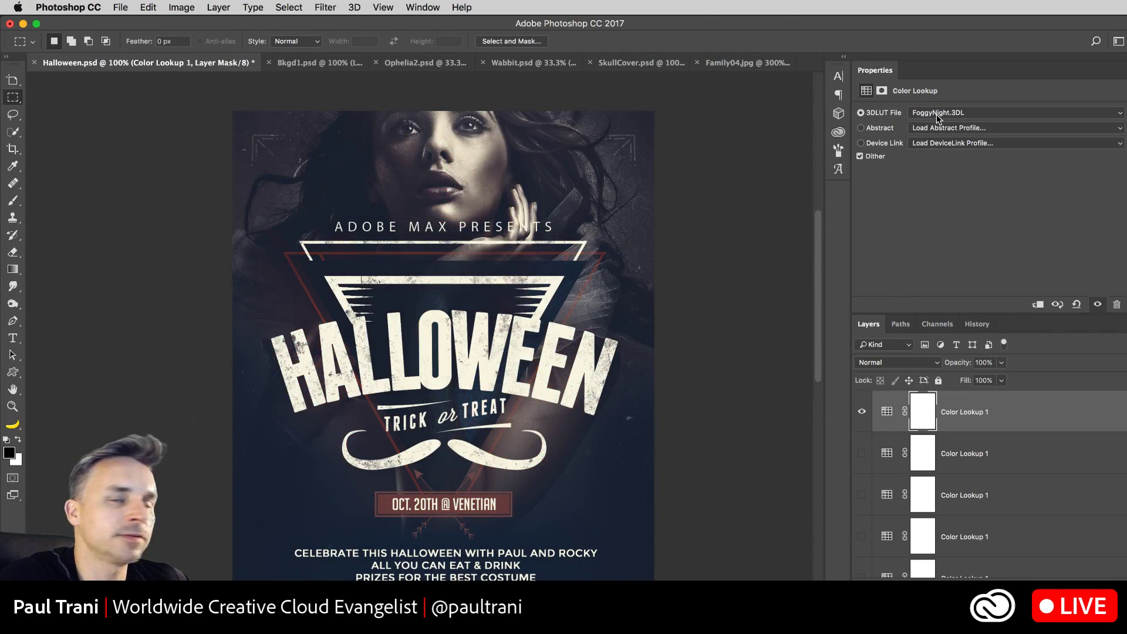
Step: Duplicate the FoggyNight.3DL layer, hide the lower copy, and set the topmost copy to Fuji ETERNA 250D Fuji 3510 (by Adobe).cube
key(super+j)
click(861, 454)
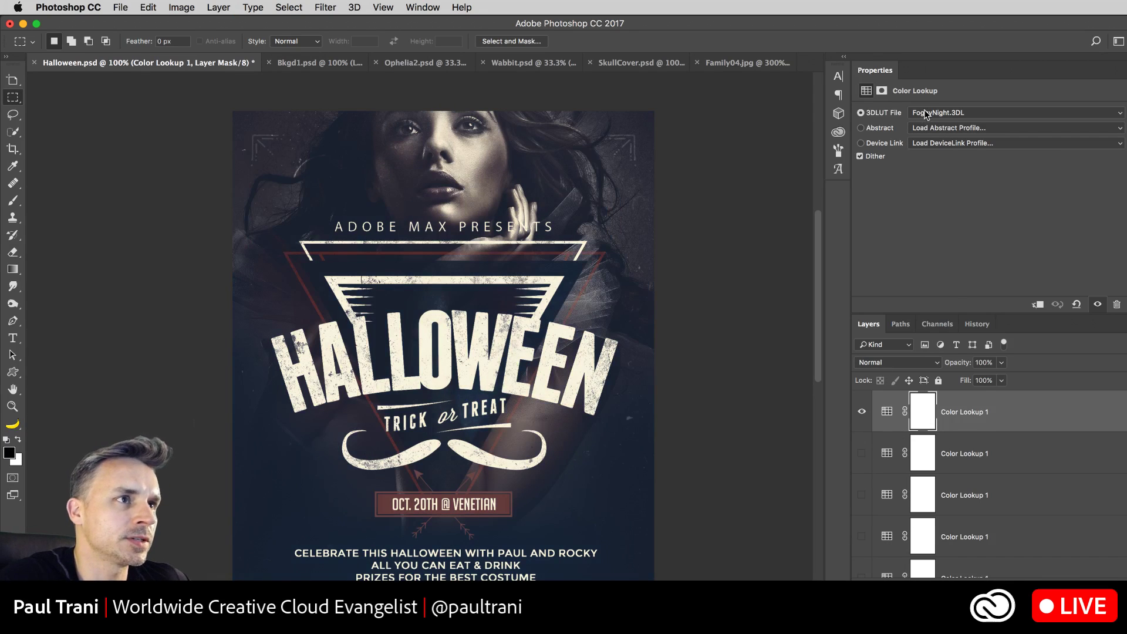
click(933, 113)
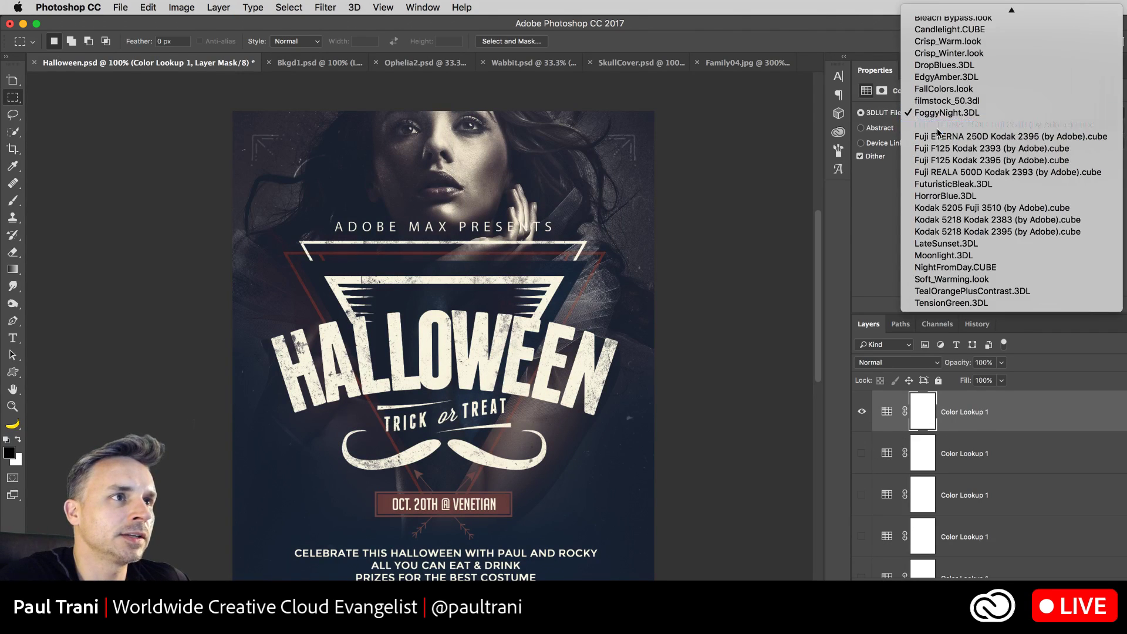
click(937, 128)
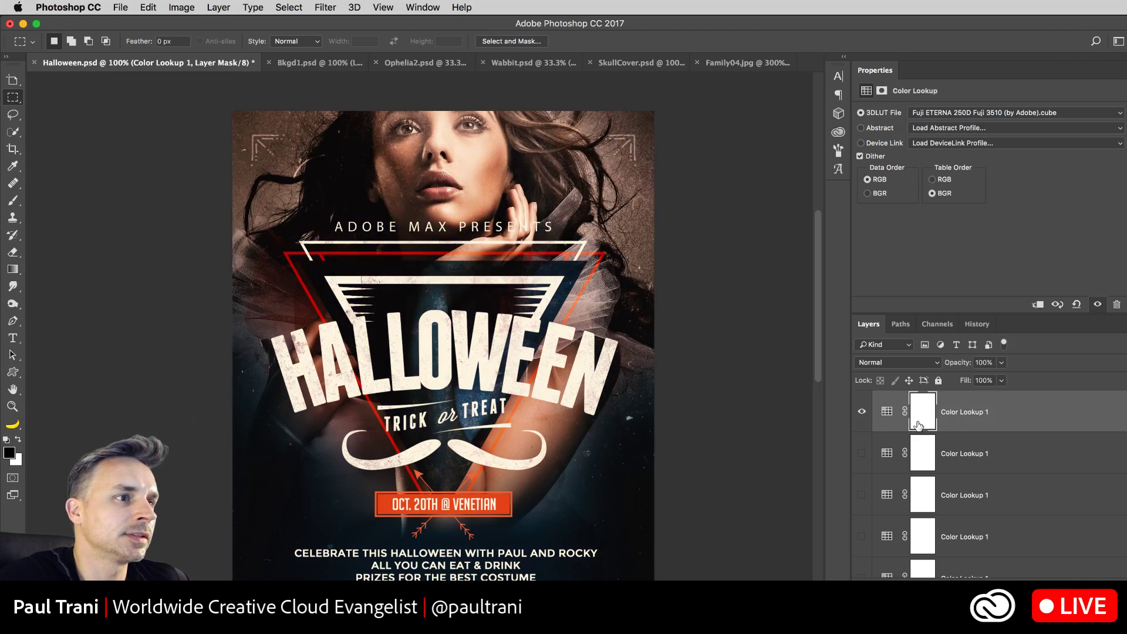
Step: Duplicate the Fuji ETERNA 250D Fuji 3510 layer, hide the lower copy, and try Moonlight.3DL before setting the topmost copy to TealOrangePlusContrast.3DL
click(861, 453)
click(861, 454)
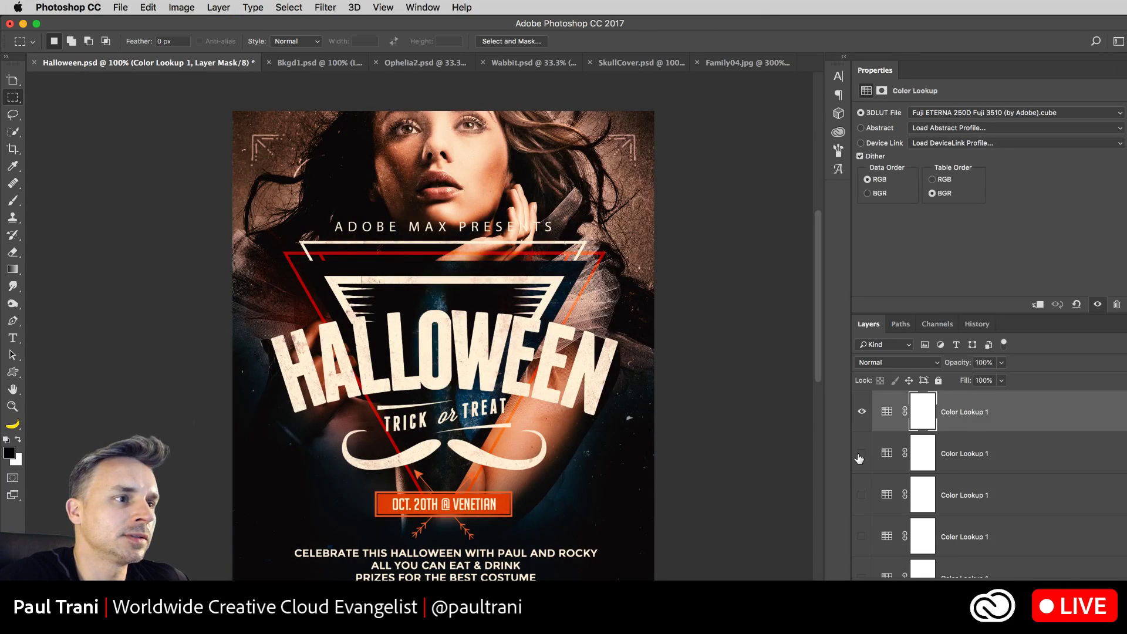
click(946, 113)
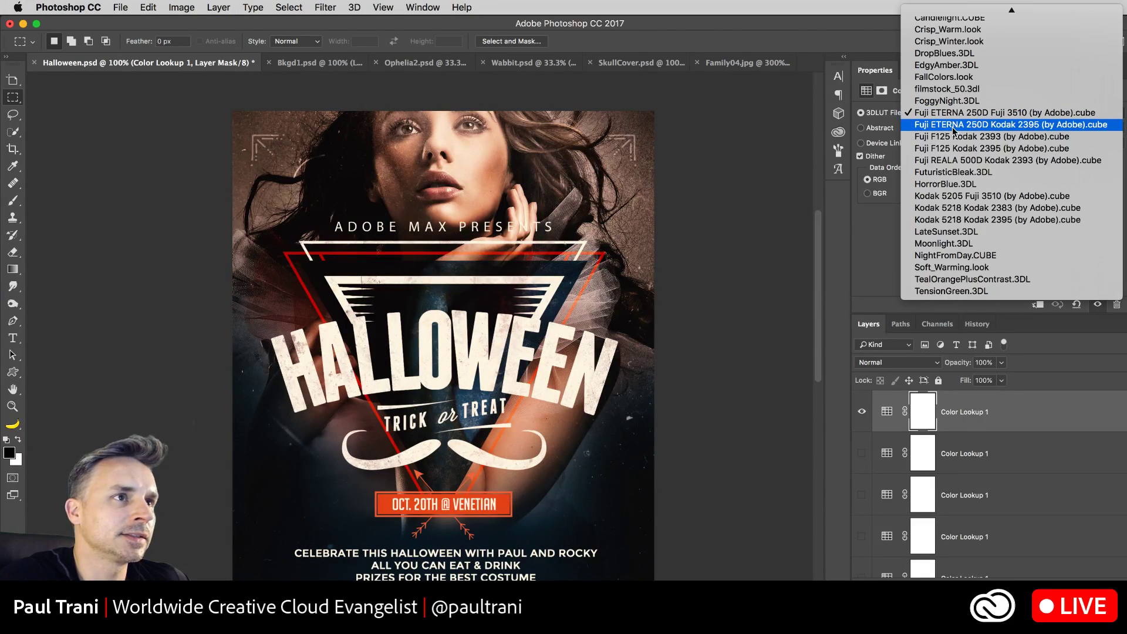
click(989, 245)
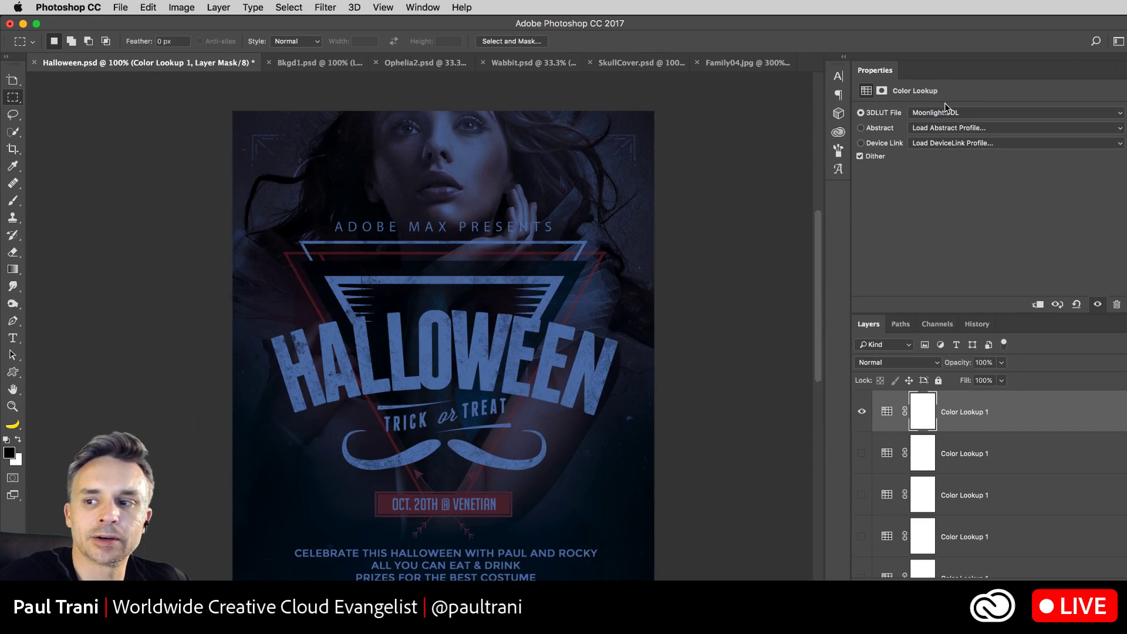
click(942, 109)
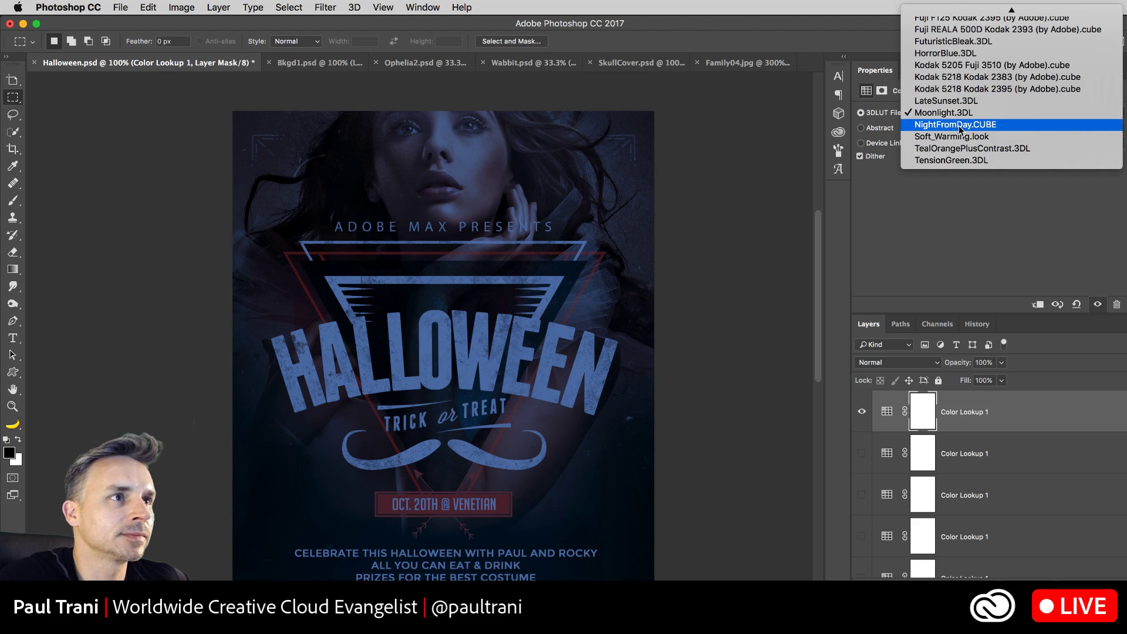
click(1047, 148)
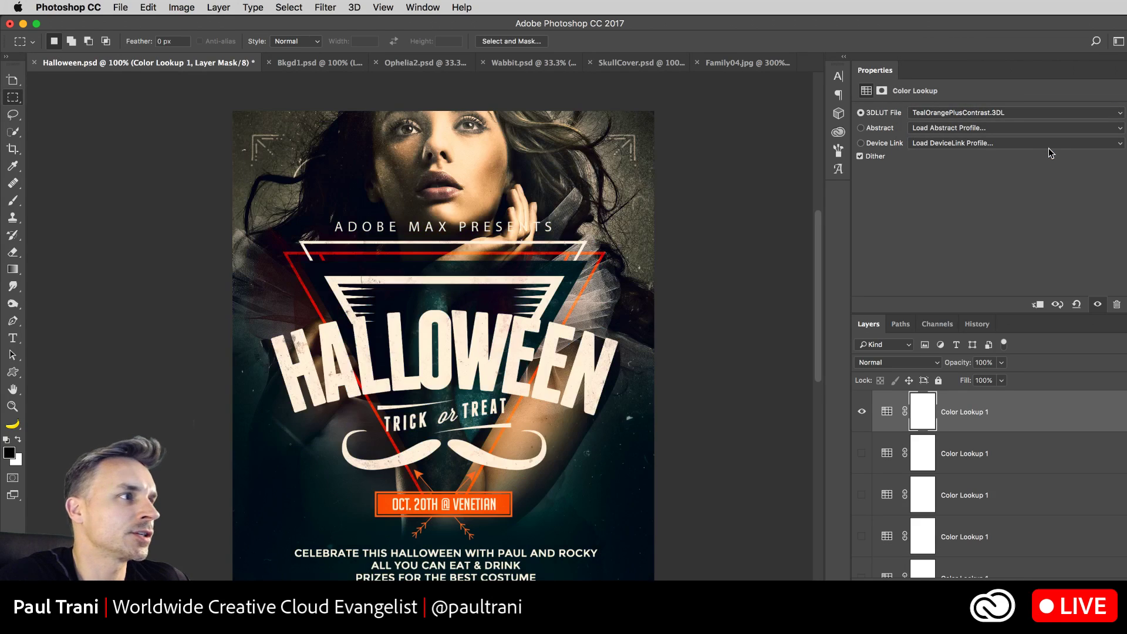
Step: Toggle the TealOrangePlusContrast.3DL layer's visibility to compare the poster with and without the look
click(861, 417)
click(861, 417)
click(861, 416)
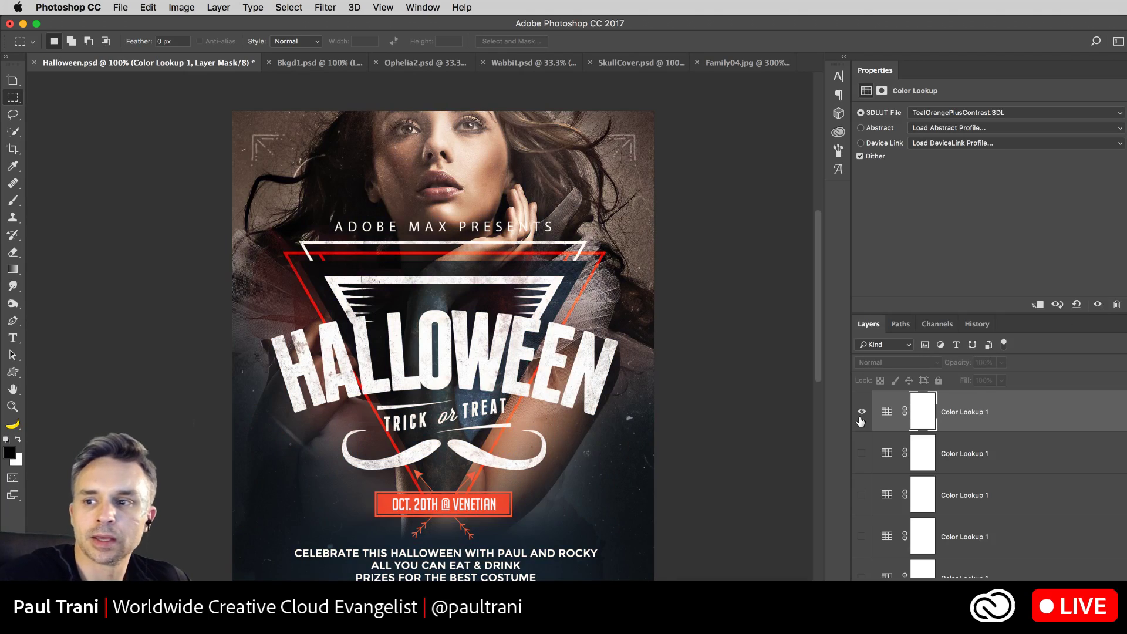
click(861, 417)
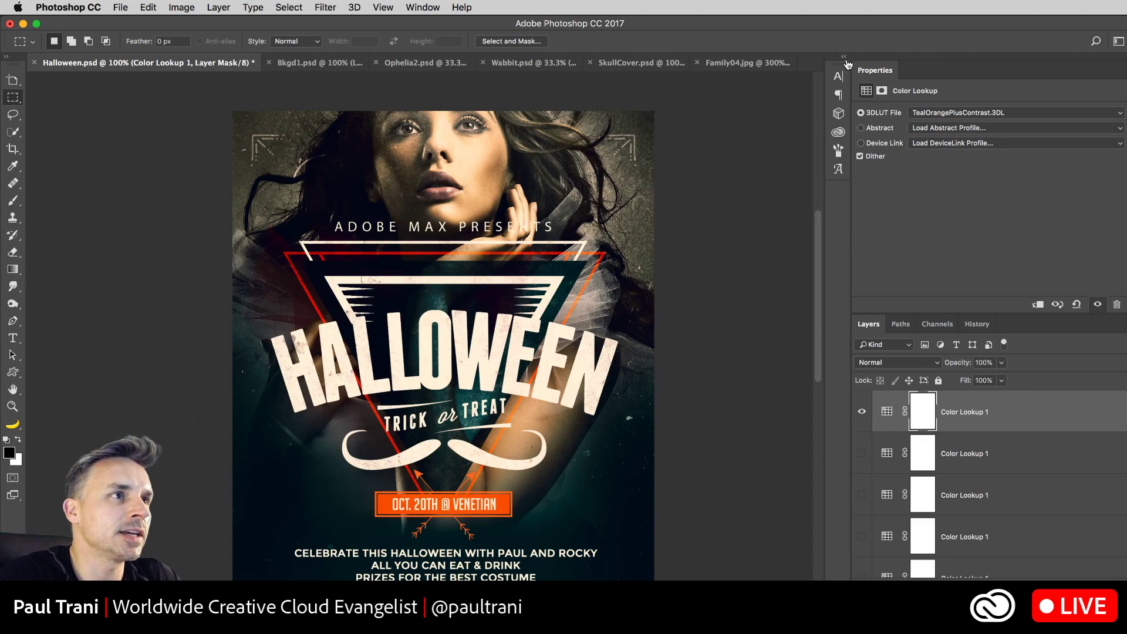
Step: Detach the History panel as a floating panel over the poster and lengthen it to list more states
click(973, 325)
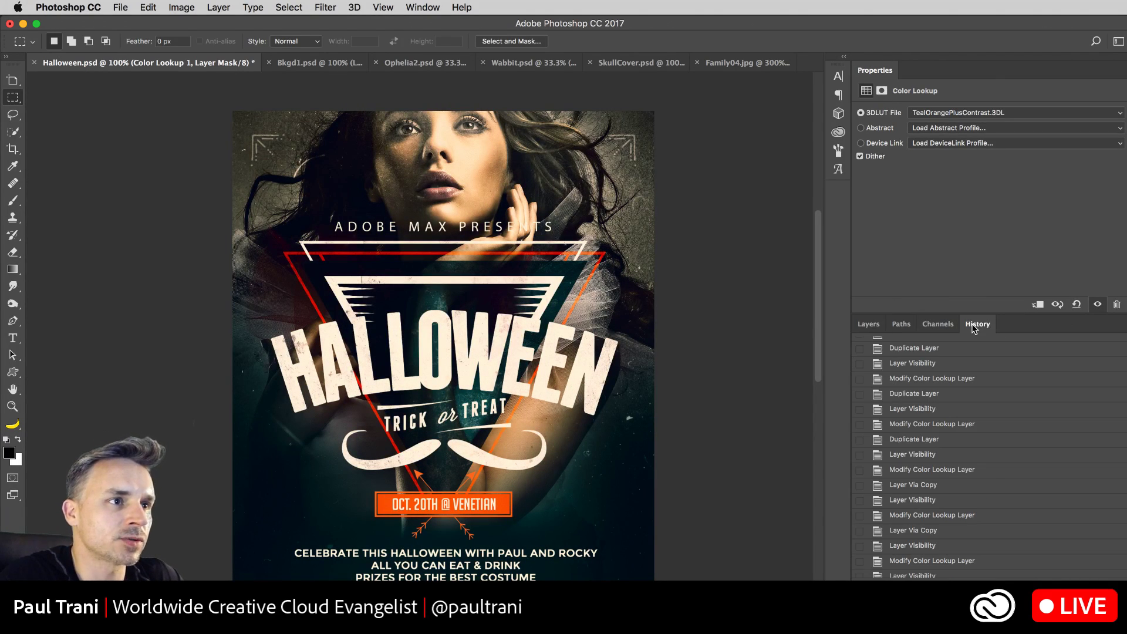
drag(973, 326, 650, 107)
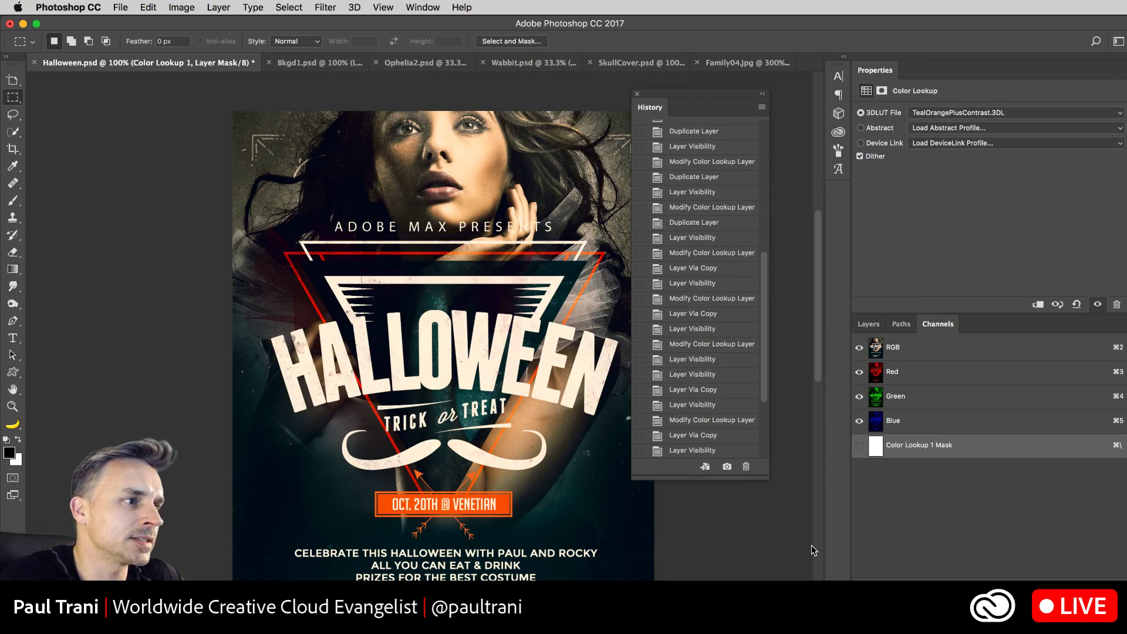
drag(760, 478, 760, 587)
scroll(699, 353, up, 3)
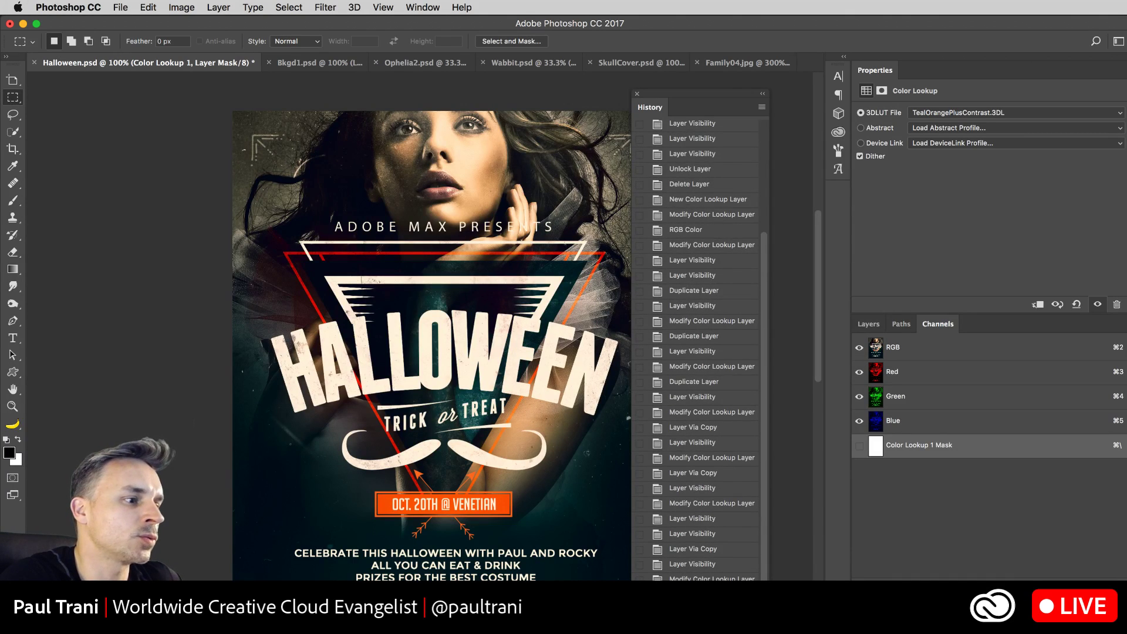
Step: Step back through the history states to the visibility change following the first layer duplication, reviewing the poster's earlier looks
key(Down)
key(Down)
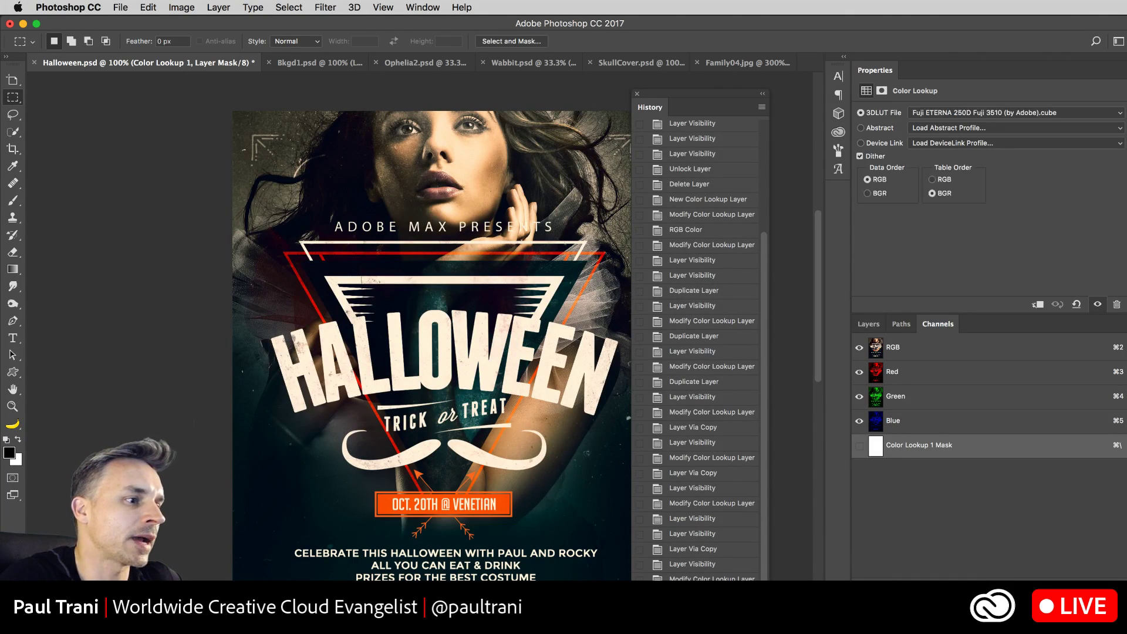
key(Up)
key(Up)
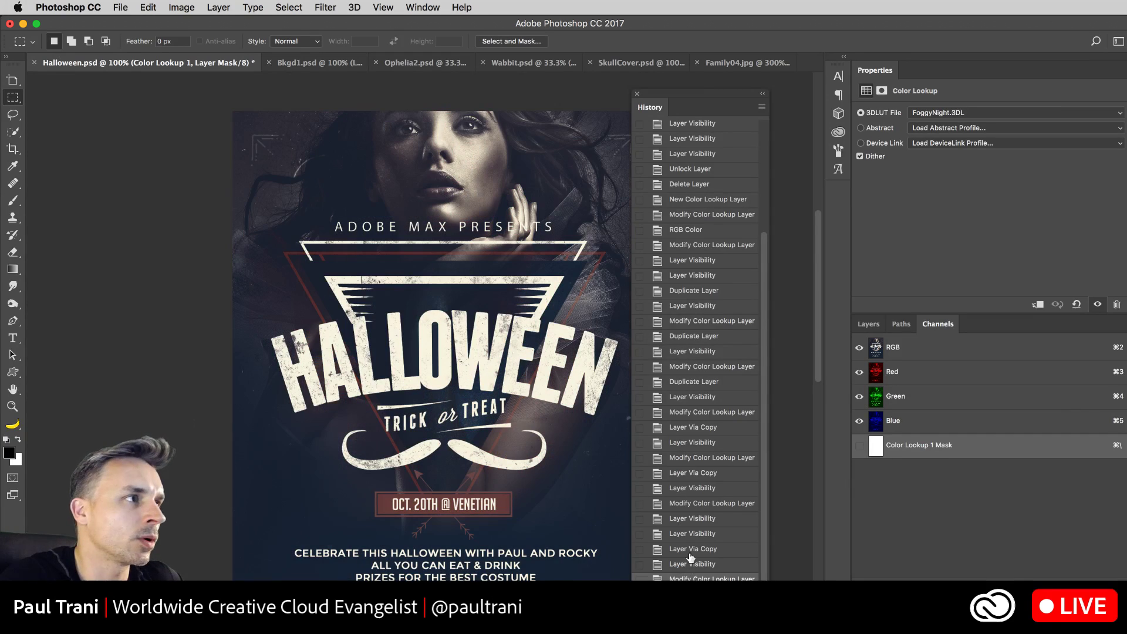
click(695, 519)
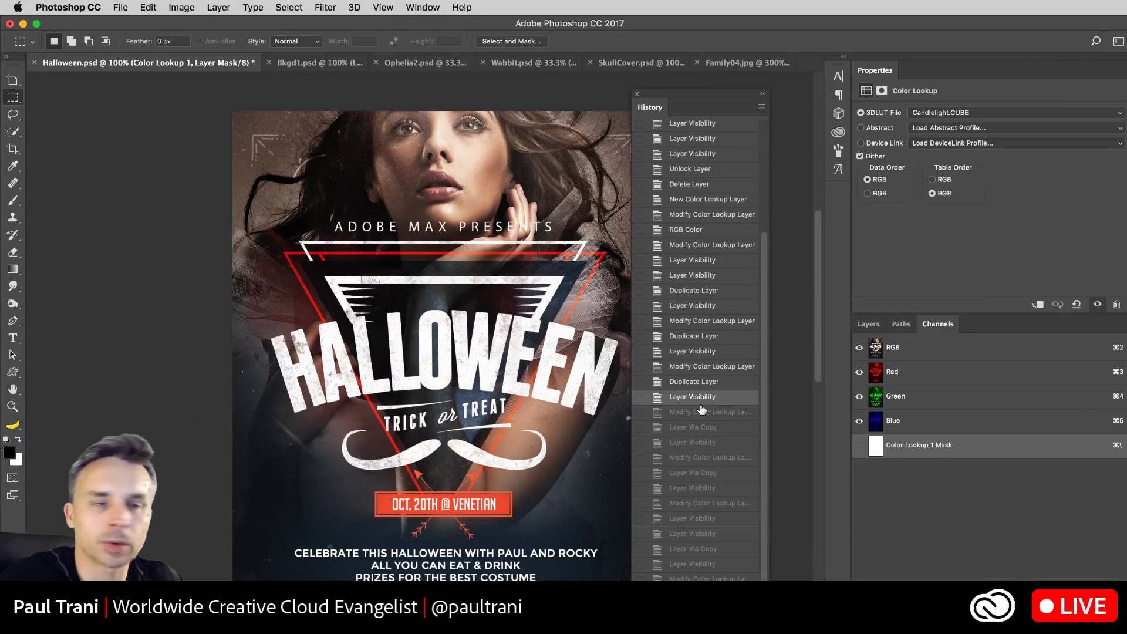
click(700, 402)
click(689, 308)
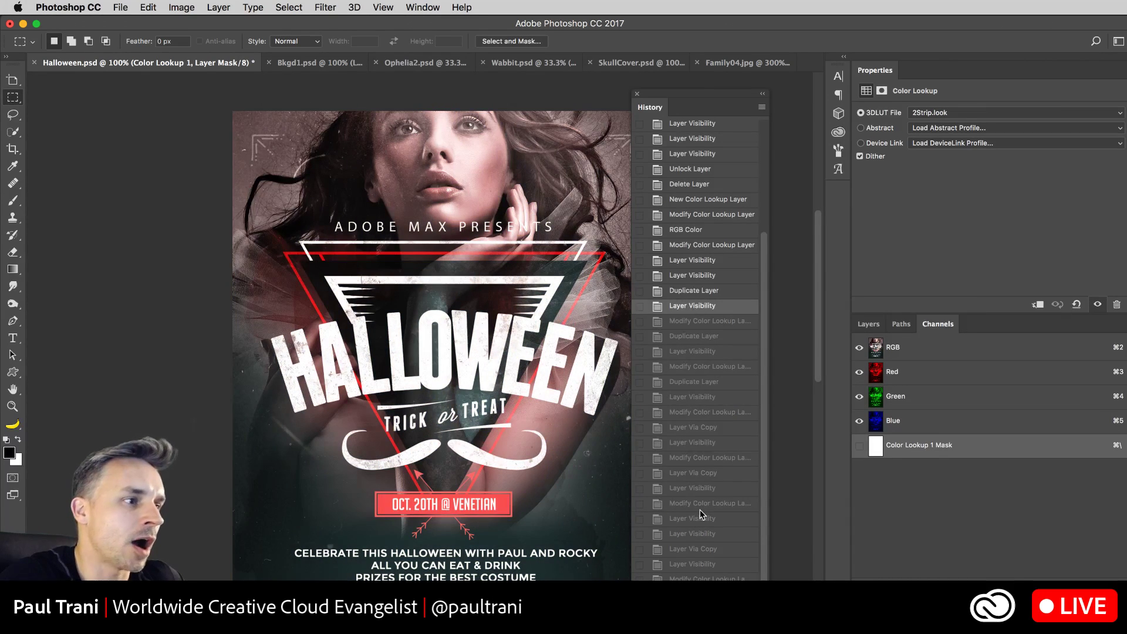
Step: Step forward through the history states to the latest one, restoring the TealOrangePlusContrast.3DL look on the poster
click(700, 510)
click(699, 578)
click(699, 594)
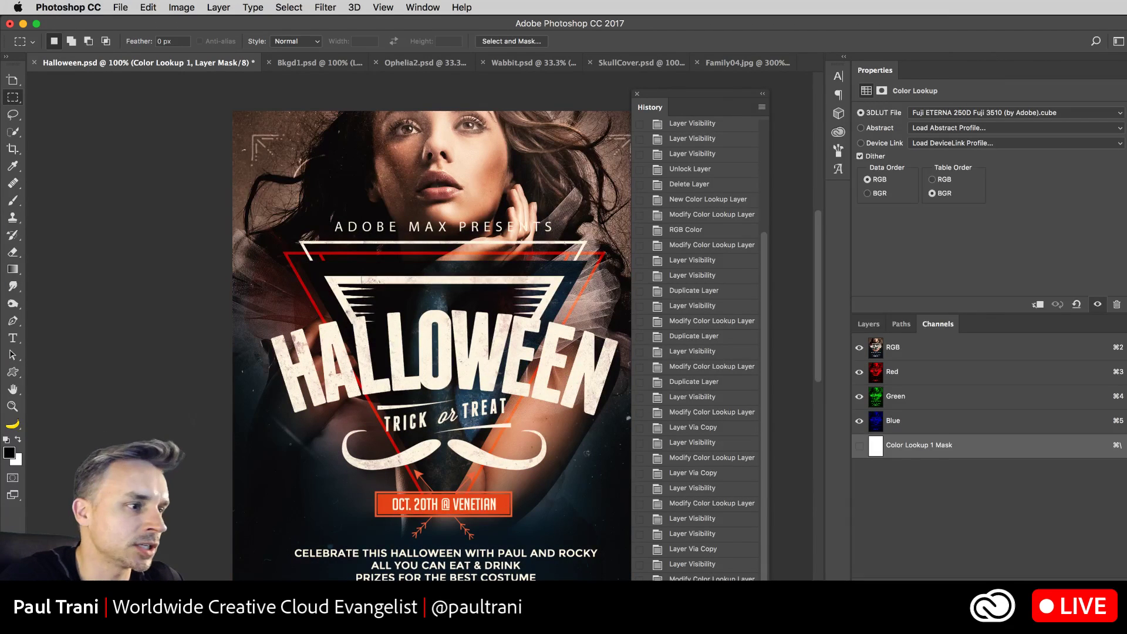
click(699, 623)
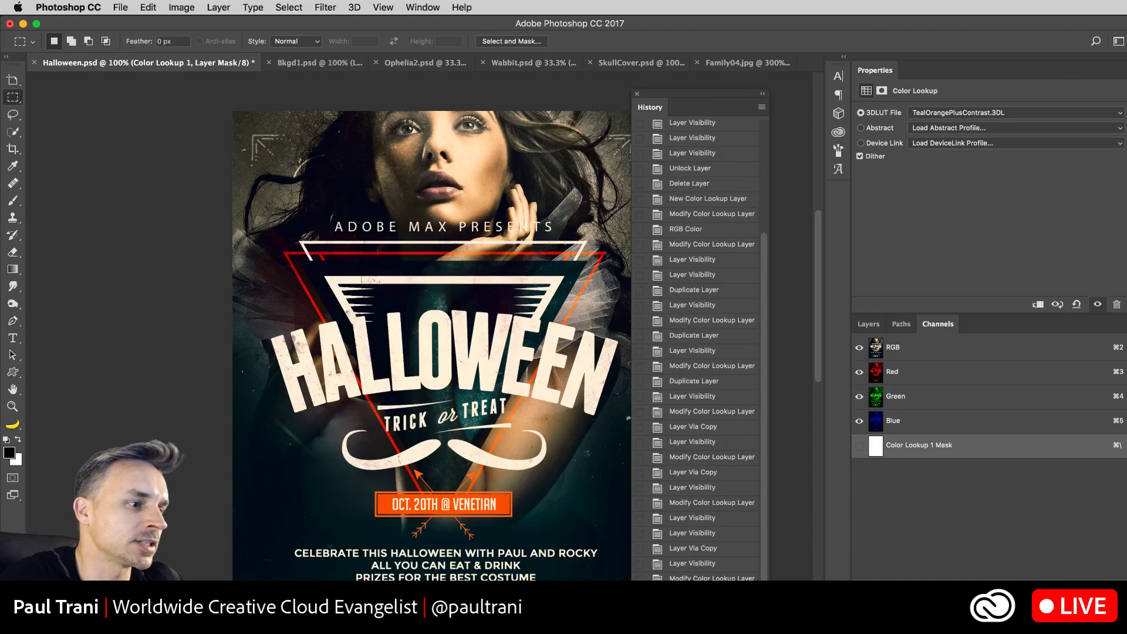
Step: Dock the floating History panel beside Channels and bring the Layers panel back to the front
drag(650, 107, 969, 327)
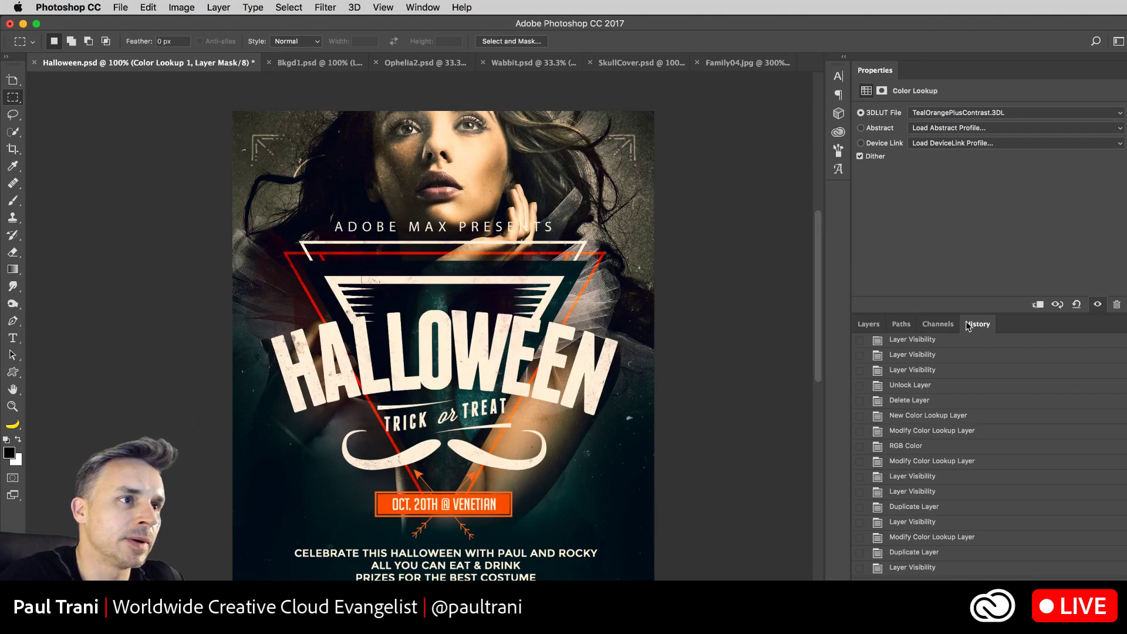
click(946, 325)
click(872, 326)
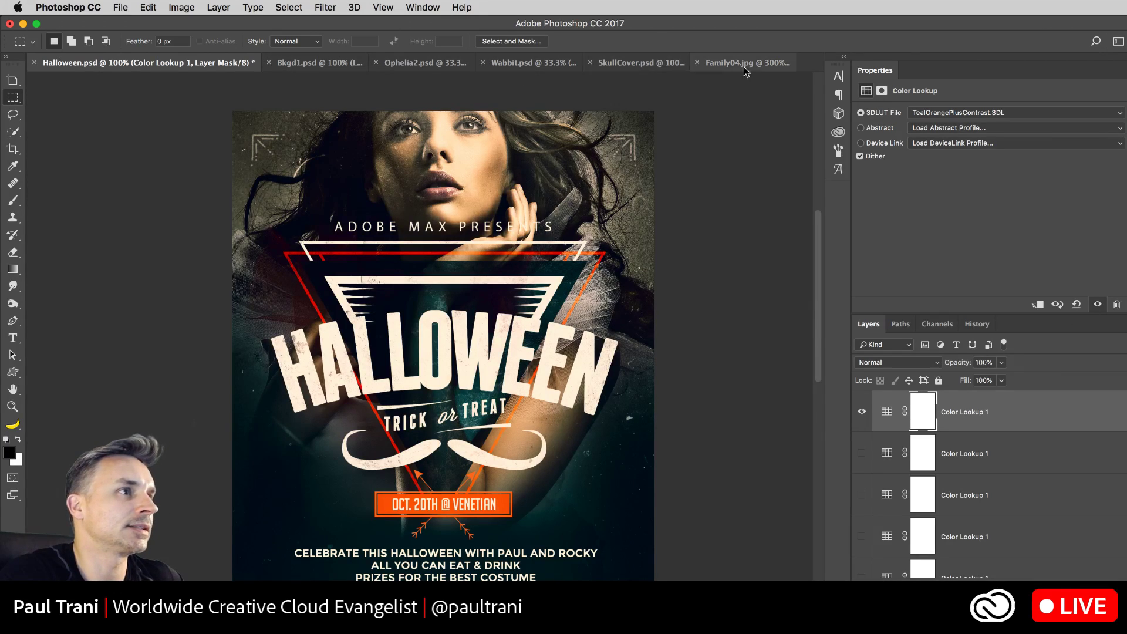
Step: Switch to Ophelia2.psd at 100% and orbit the FuseModel layer's 3D scene with the Move tool to a low side view
click(408, 65)
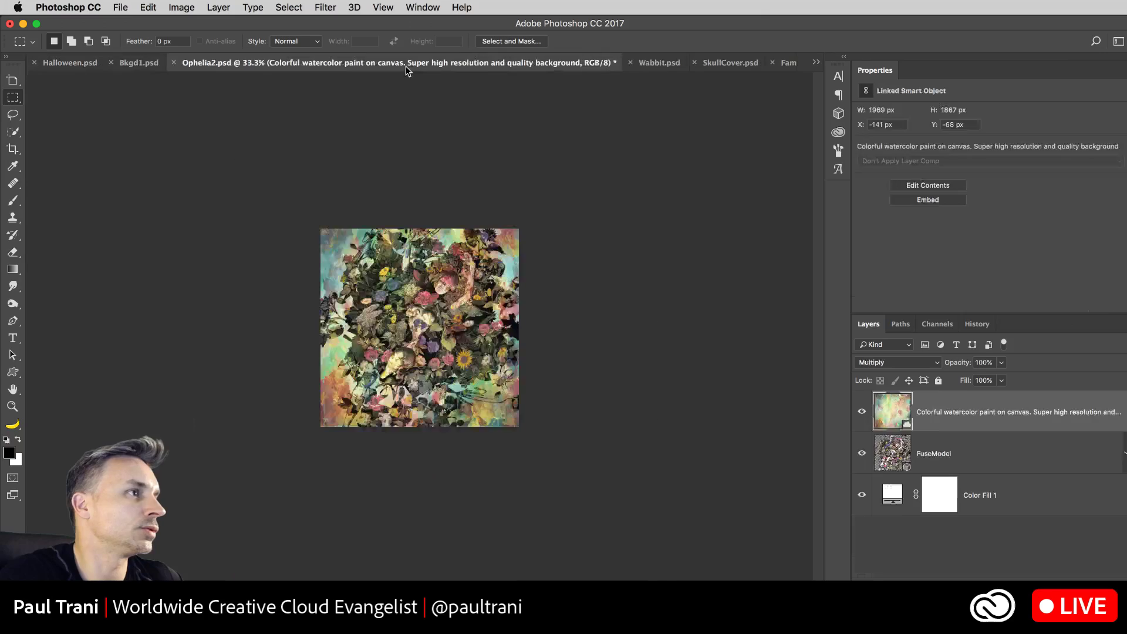
key(super+plus)
key(super+plus)
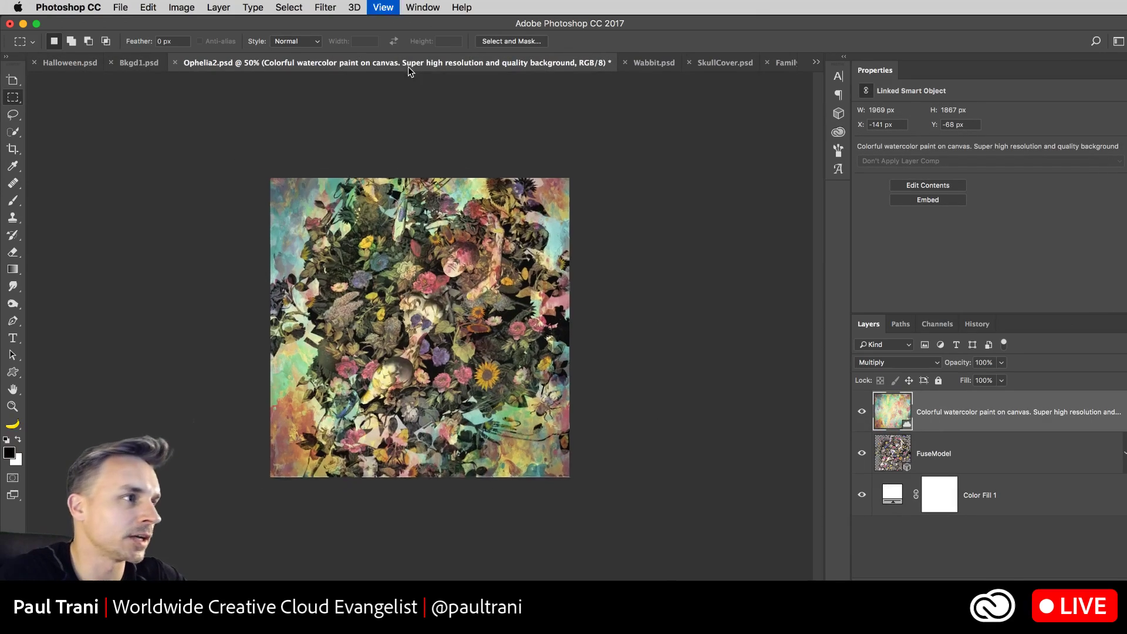
key(super+plus)
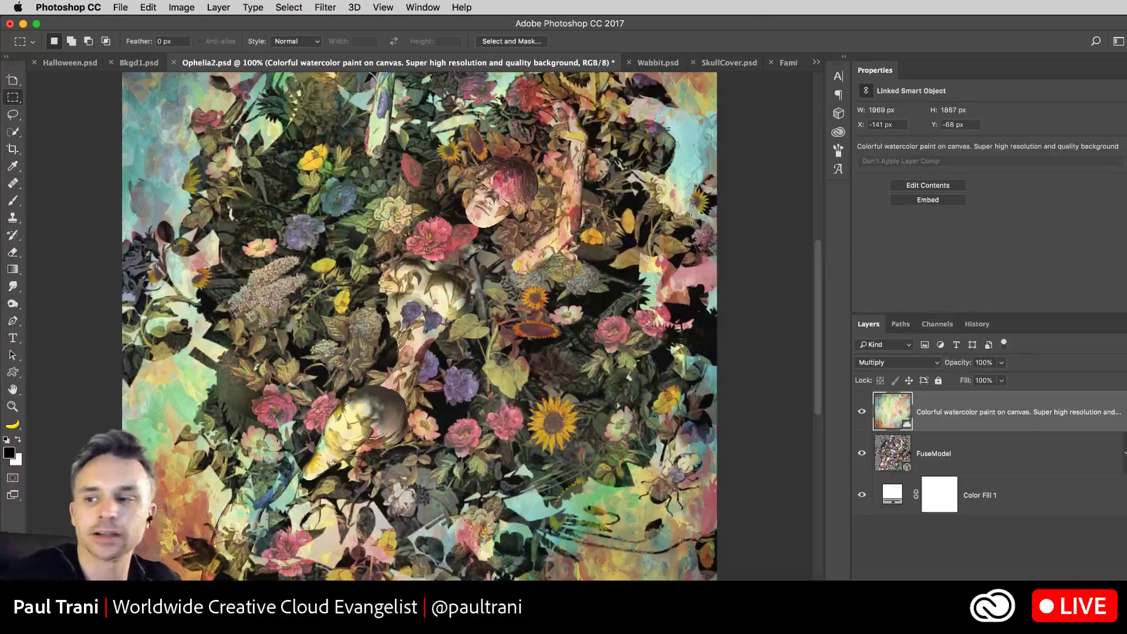
scroll(302, 154, left, 3)
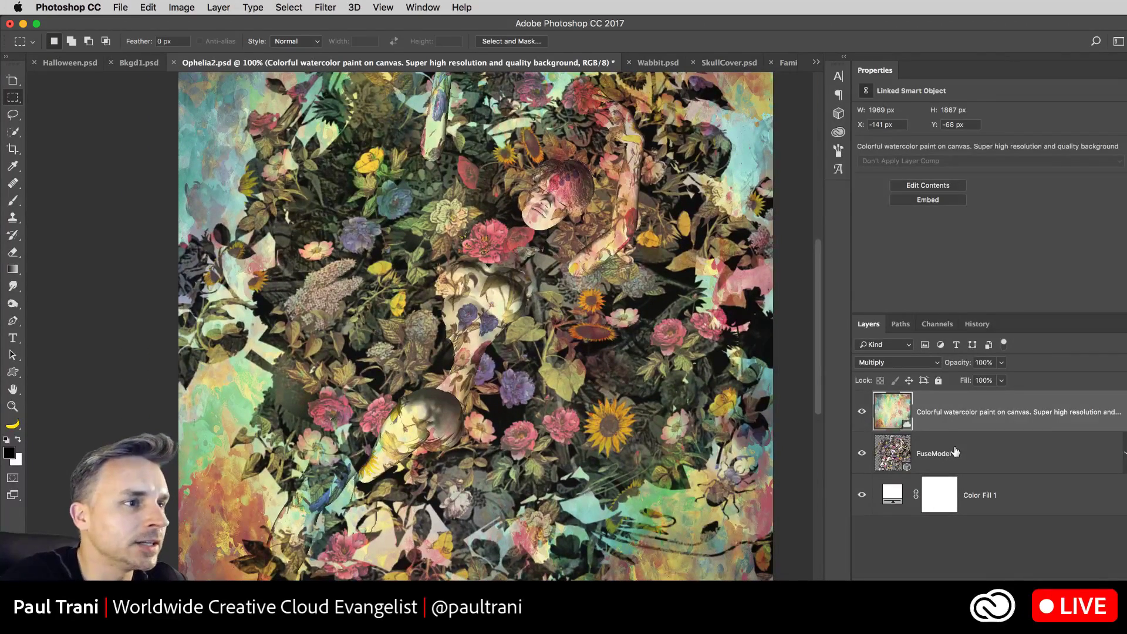
click(956, 452)
click(12, 79)
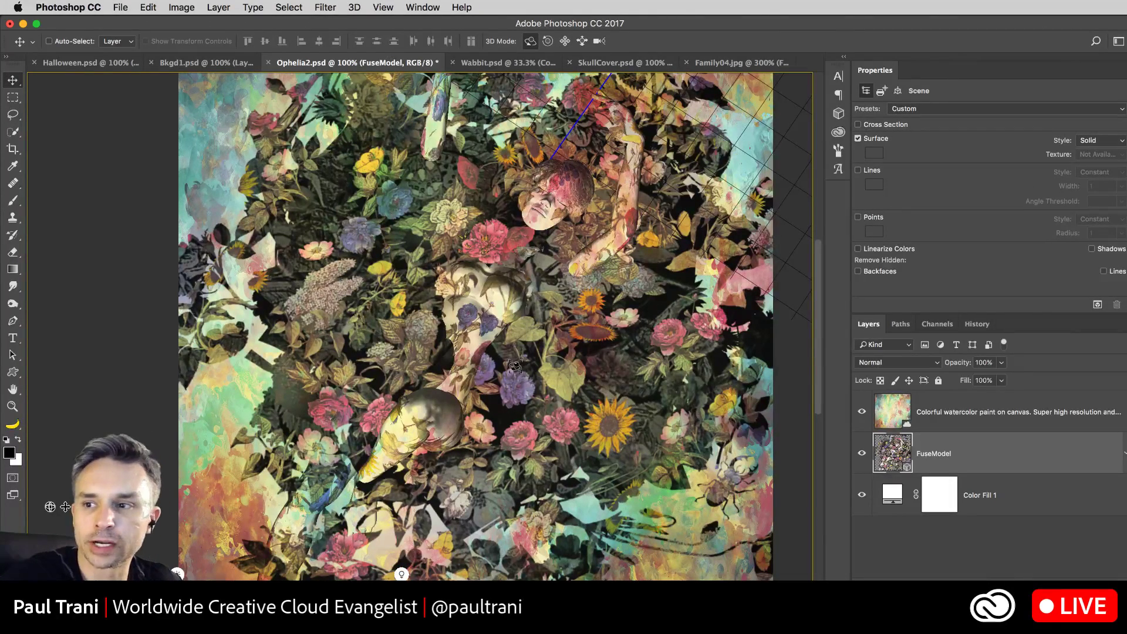
drag(509, 364, 565, 475)
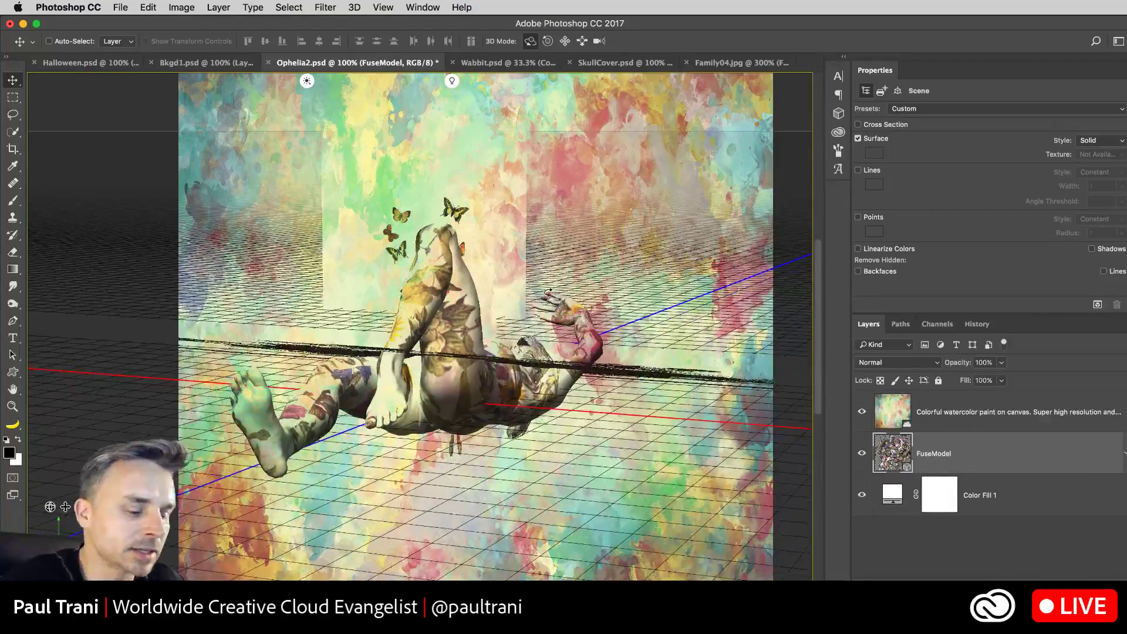
Step: Hide the 3D guides and the watercolor layer, and orbit the FuseModel scene to an angled view across the flowers and butterflies
key(super+h)
drag(548, 292, 520, 336)
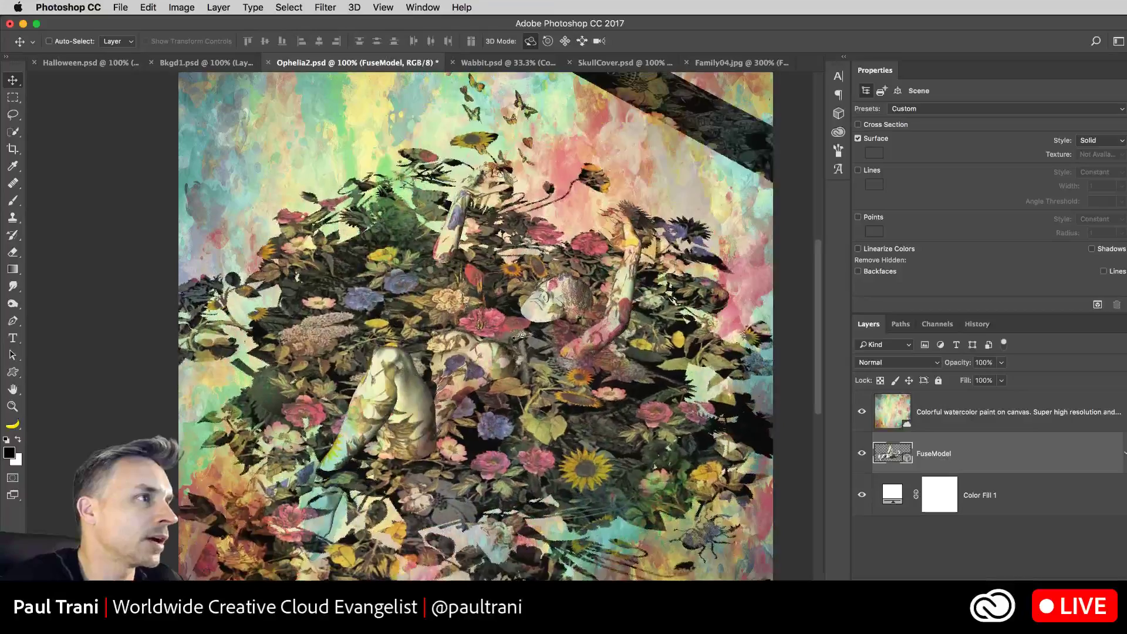
drag(473, 291, 484, 360)
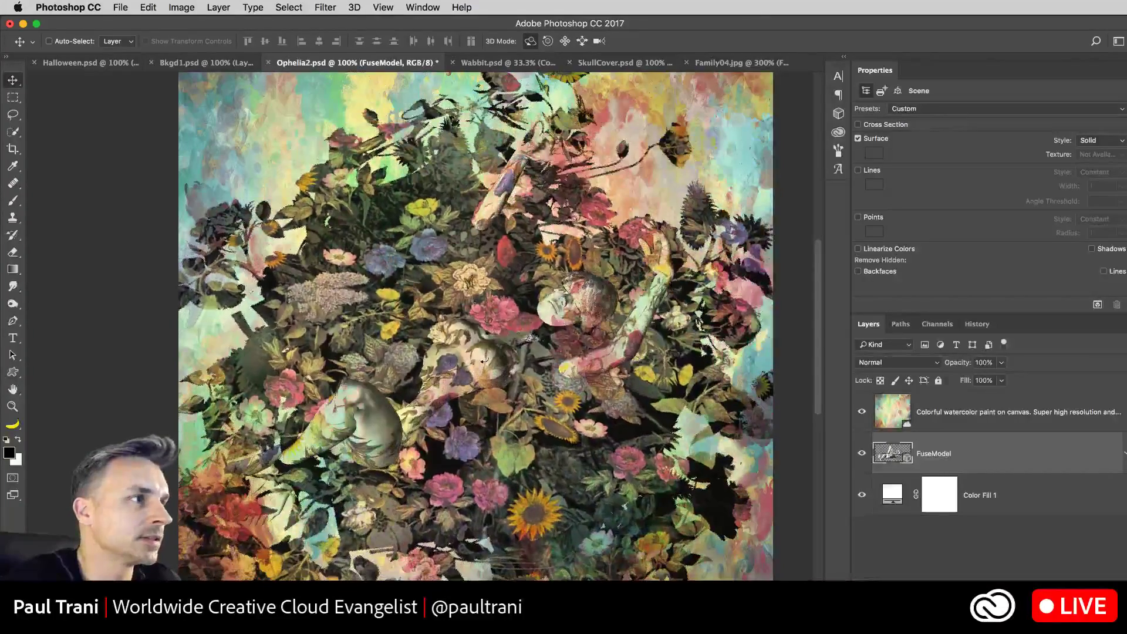
click(861, 415)
drag(499, 366, 544, 355)
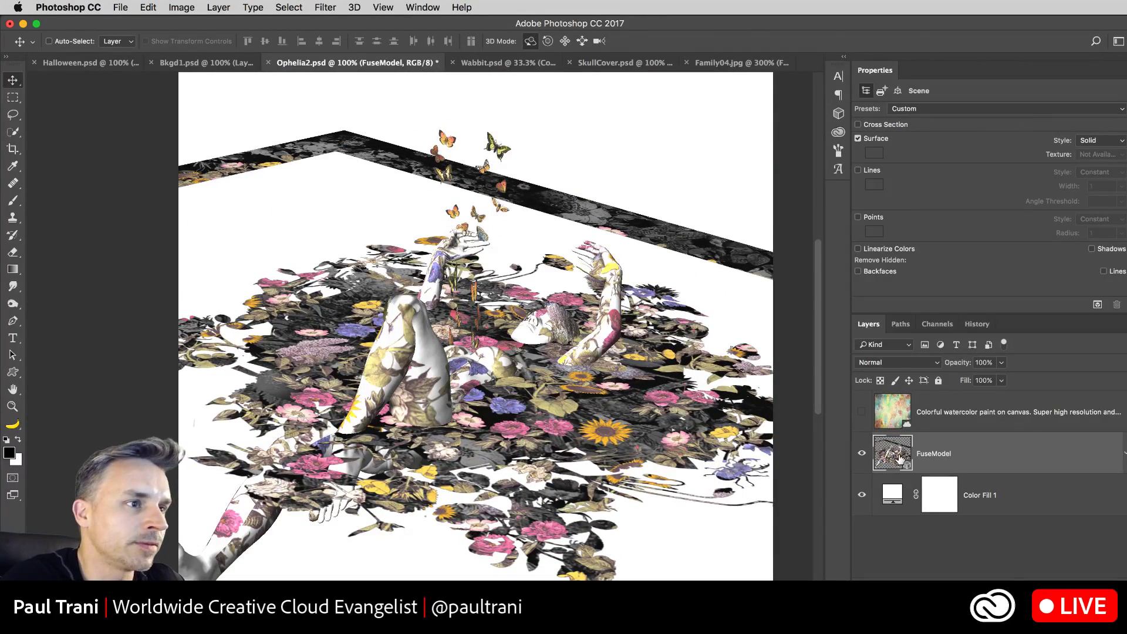
Step: Show the 3D scene's object list, select the Water 1 mesh and collapse the Cylinder group
click(842, 59)
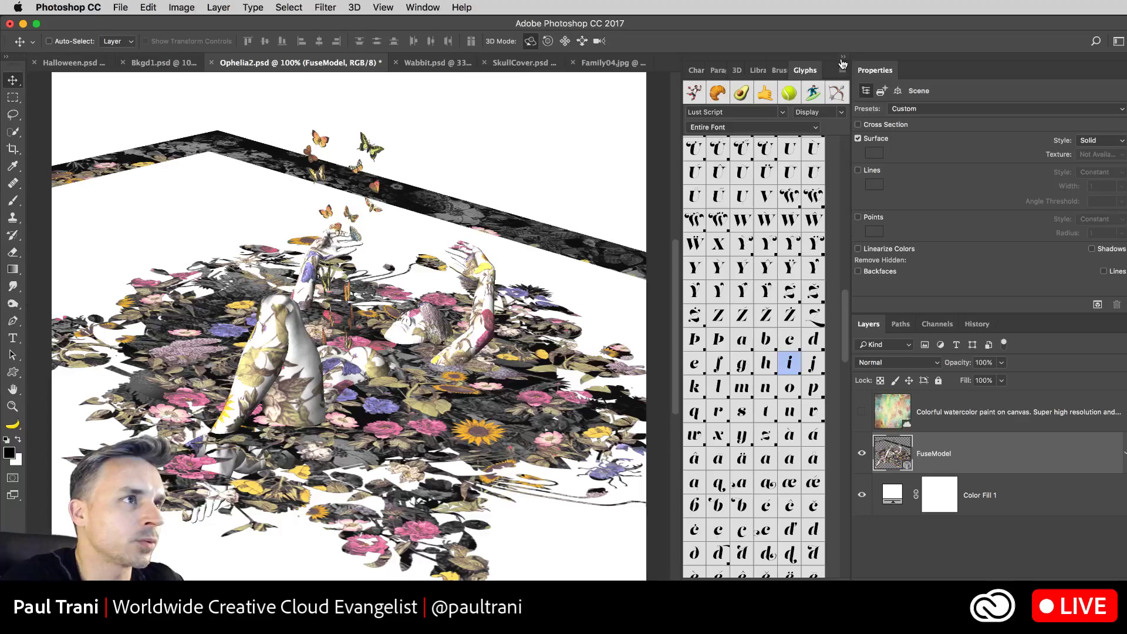
click(739, 70)
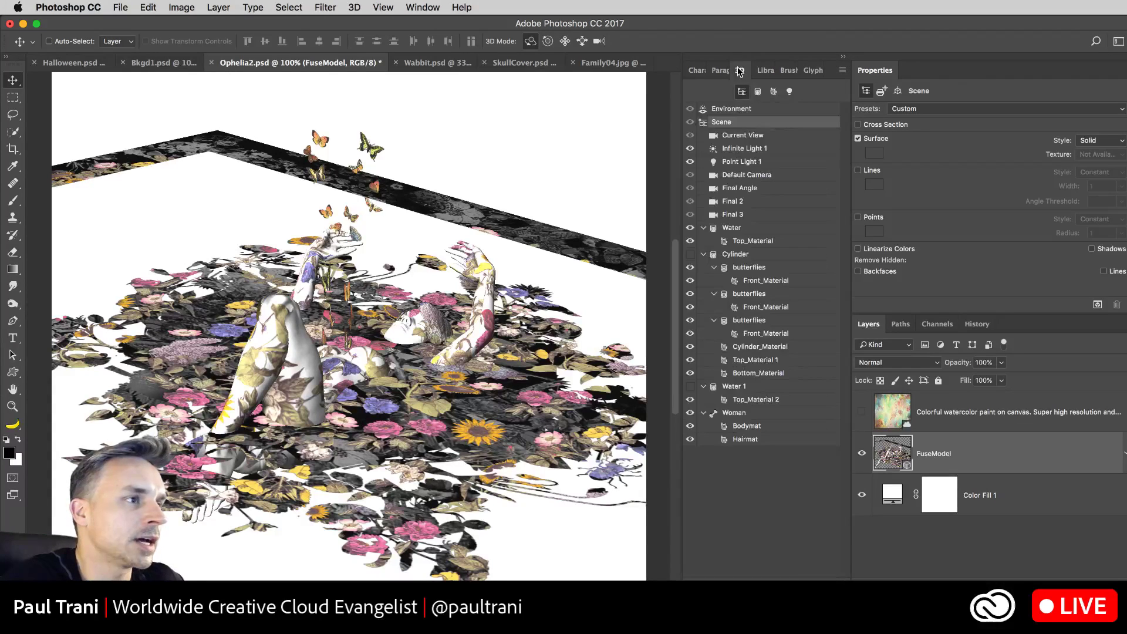
click(739, 389)
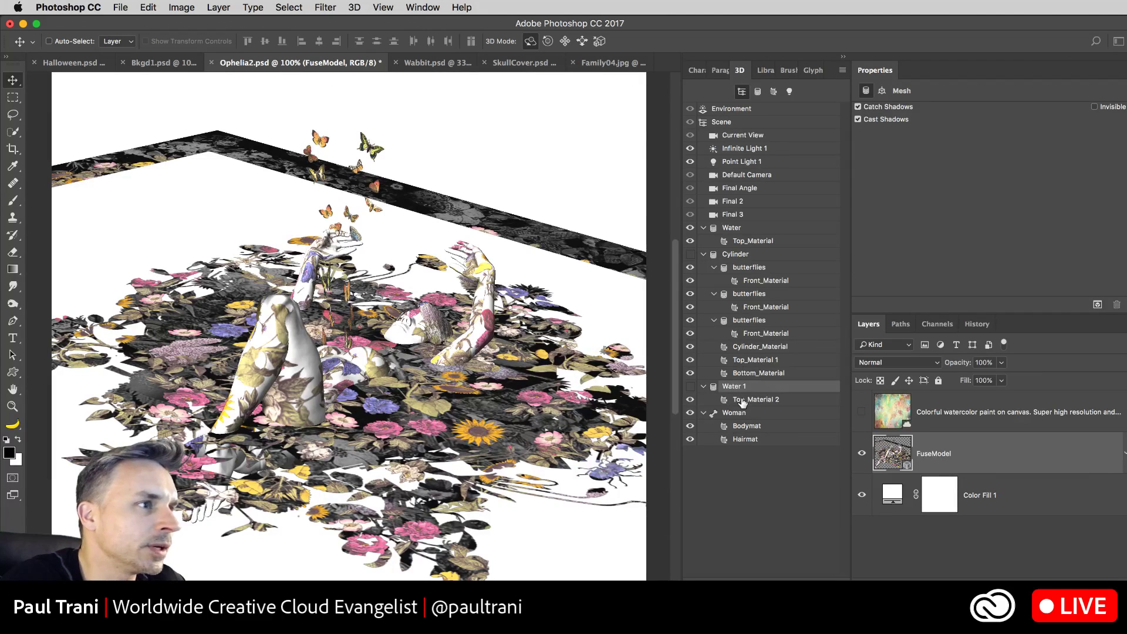
click(705, 255)
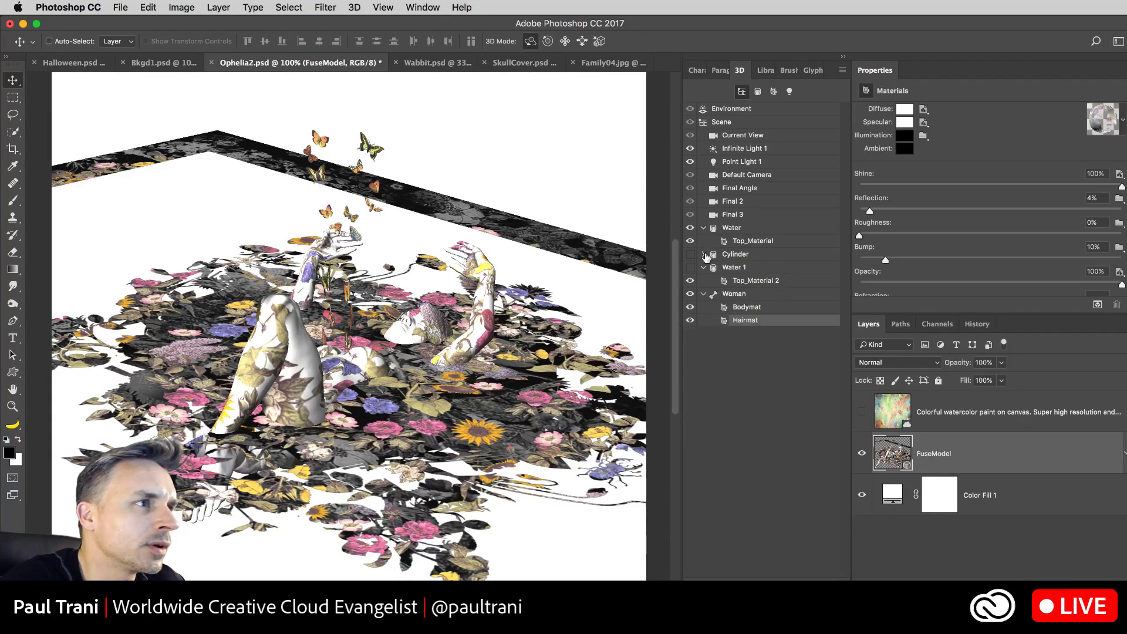
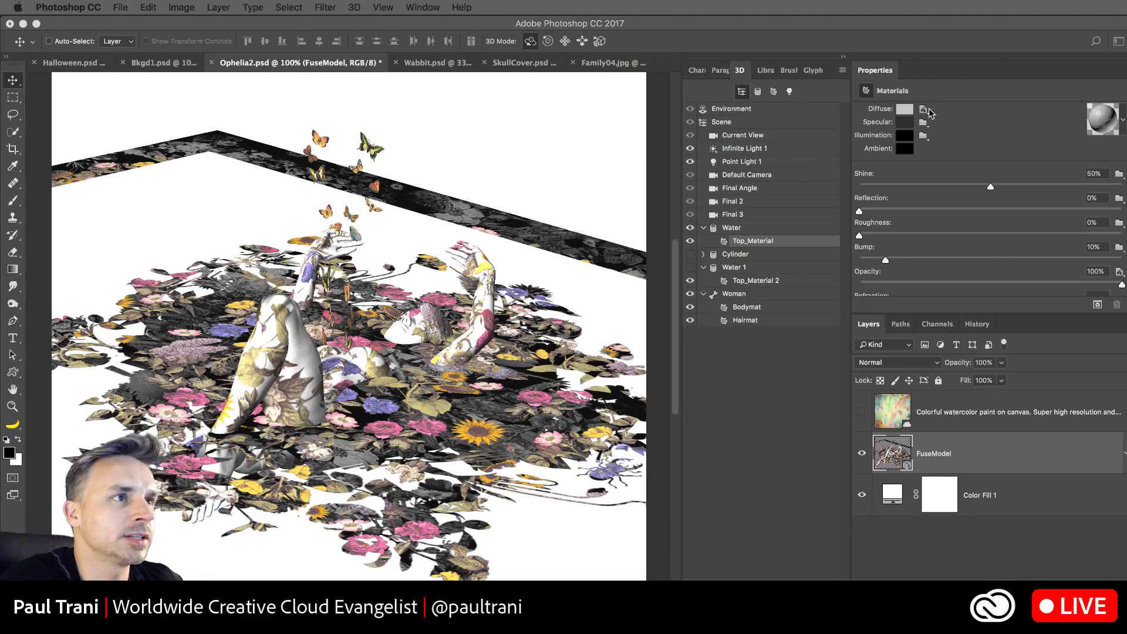
Step: Inspect Top_Material's diffuse texture in WaterFlowers.psb without relinking its missing asset, close it, and check the material's opacity texture
click(924, 110)
click(956, 122)
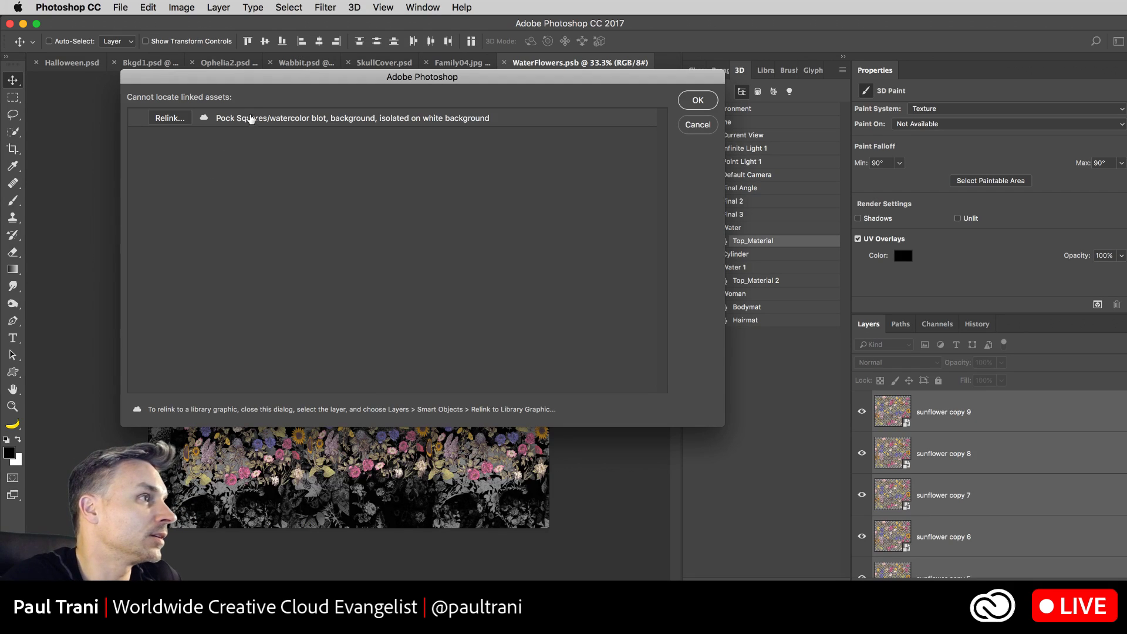
drag(418, 80, 587, 169)
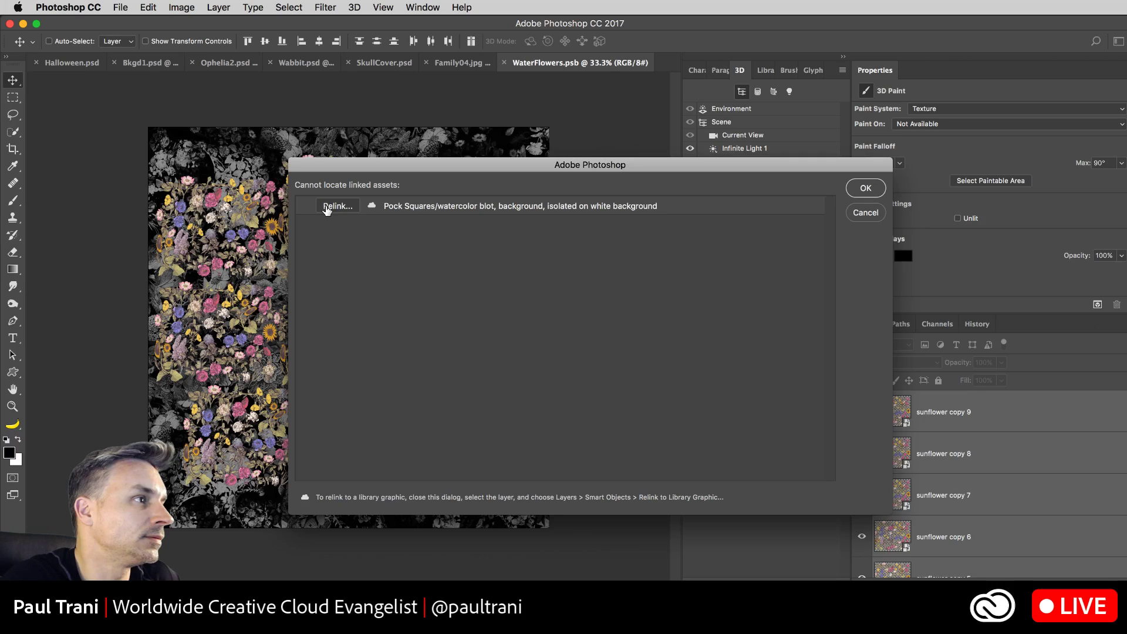
click(865, 189)
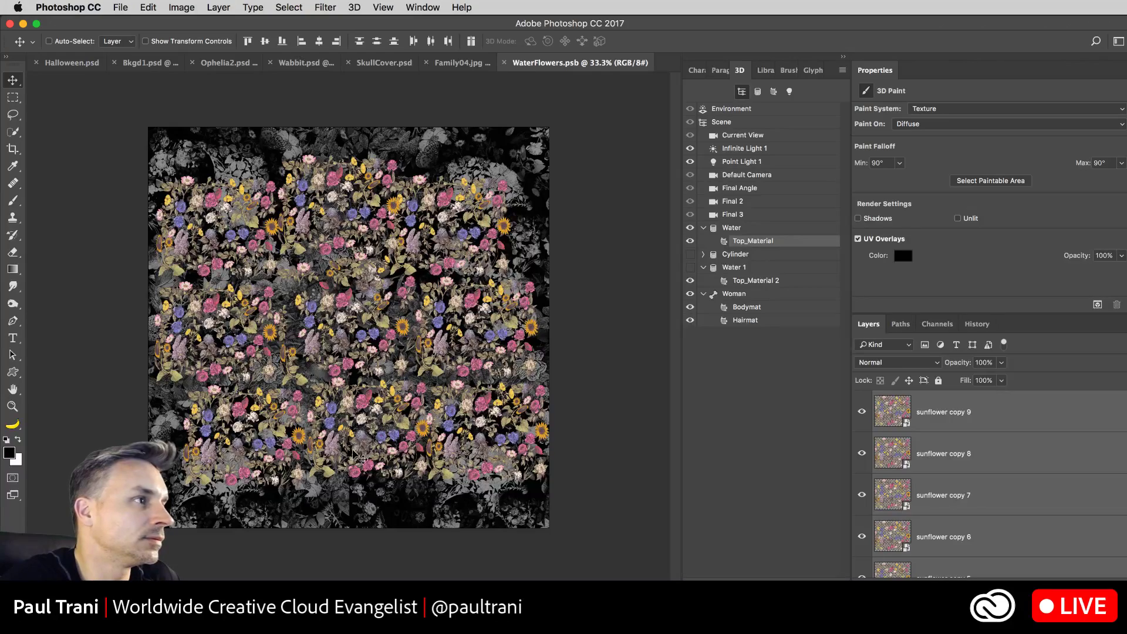
click(504, 63)
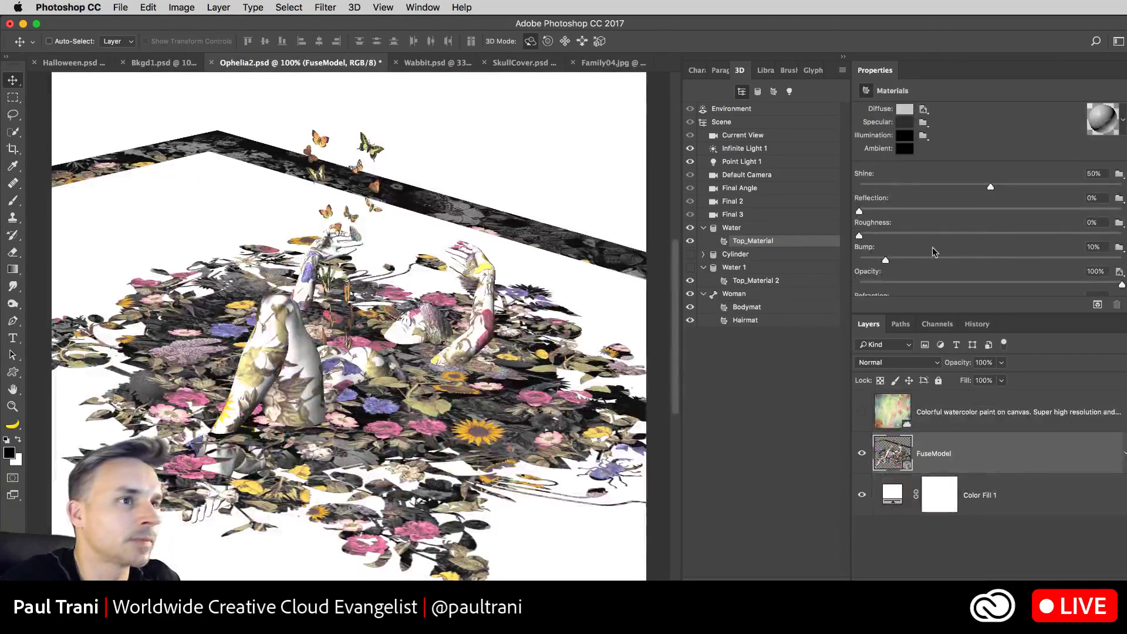
scroll(1017, 232, down, 2)
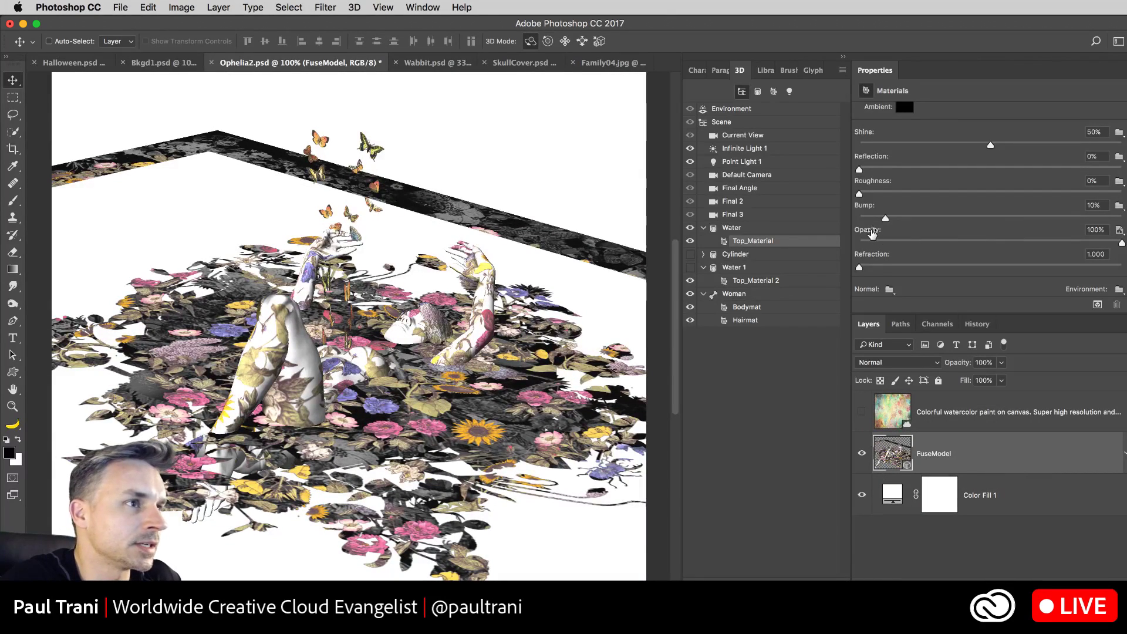
click(1119, 234)
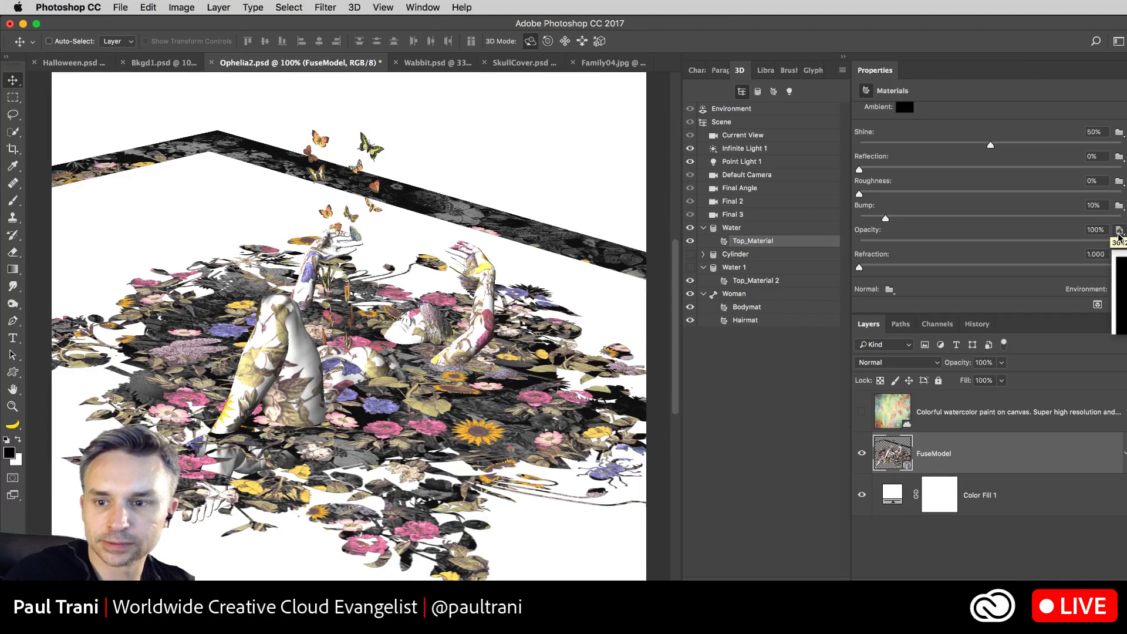
Step: Reselect the whole 3D scene and orbit it to view the figure and flowers from above
click(303, 198)
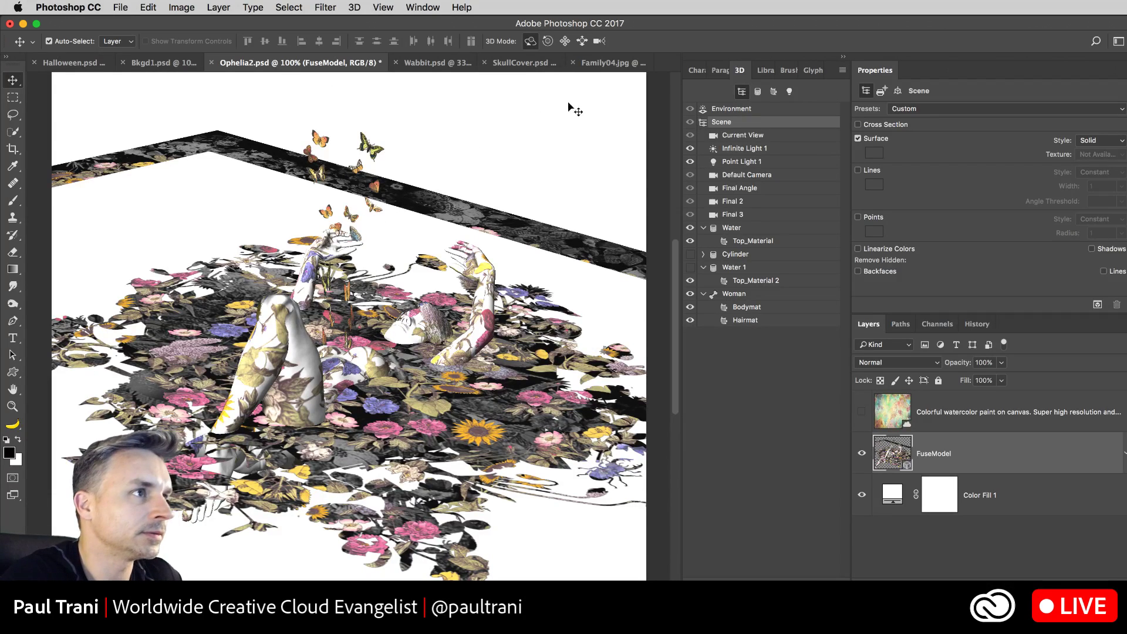
click(667, 111)
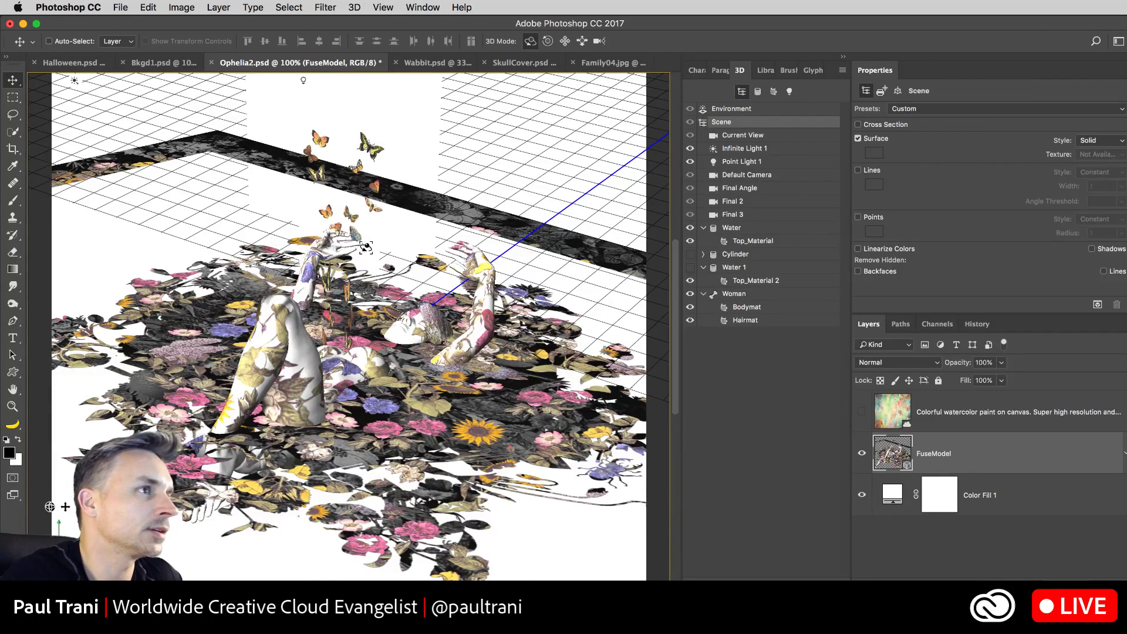
scroll(367, 258, up, 3)
drag(365, 280, 282, 316)
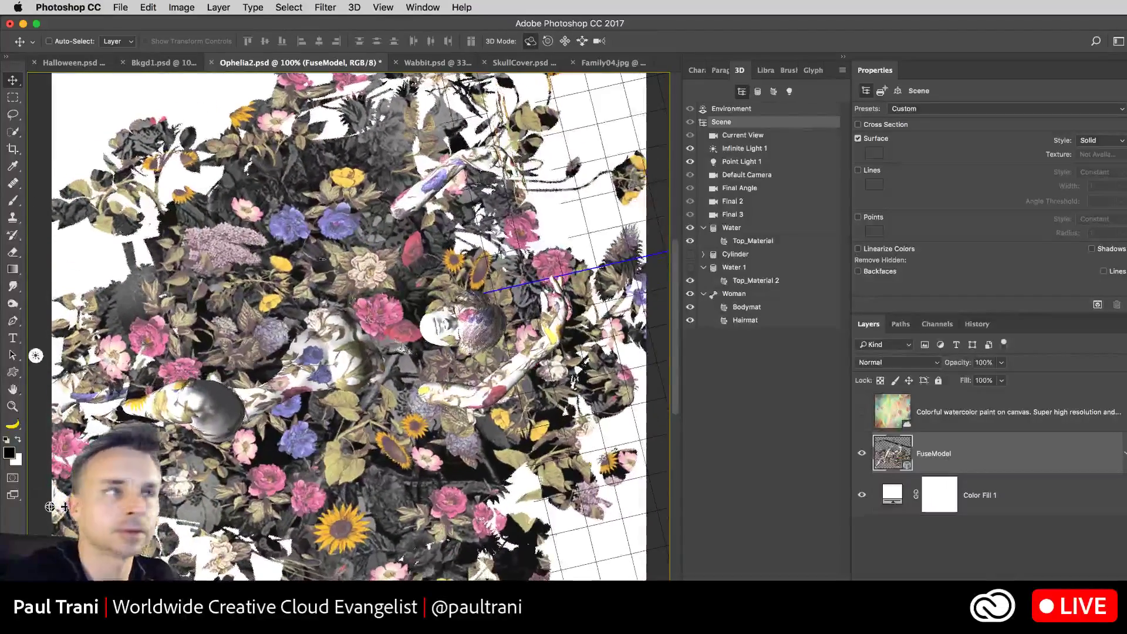
Step: Look through the open SkullCover.psd and Family04.jpg documents, returning to SkullCover.psd
click(508, 67)
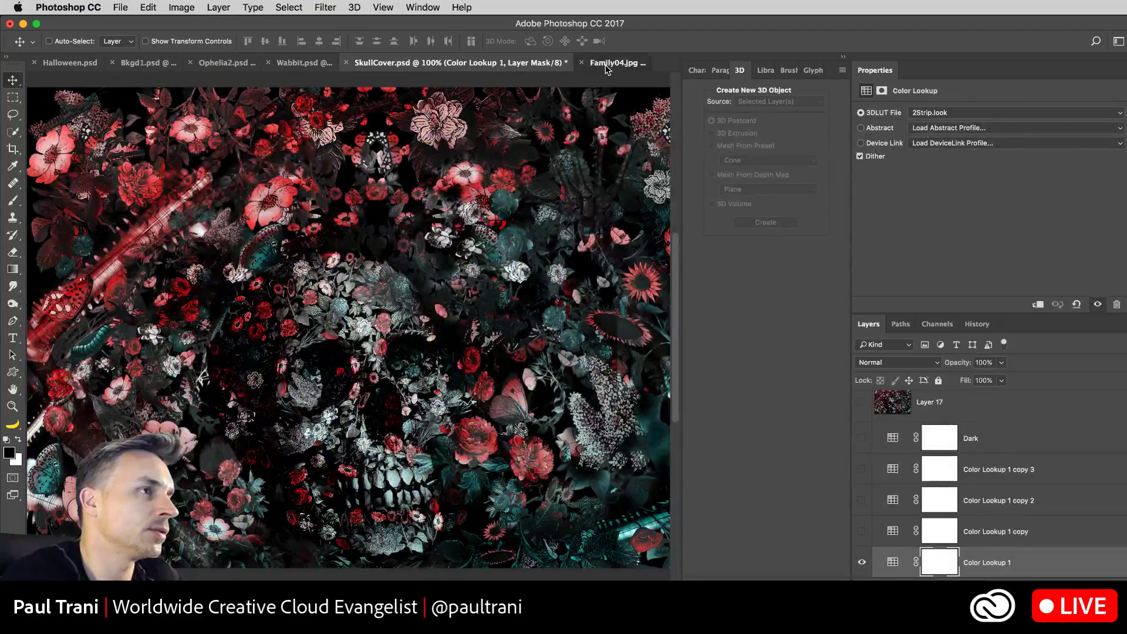
click(605, 63)
click(437, 63)
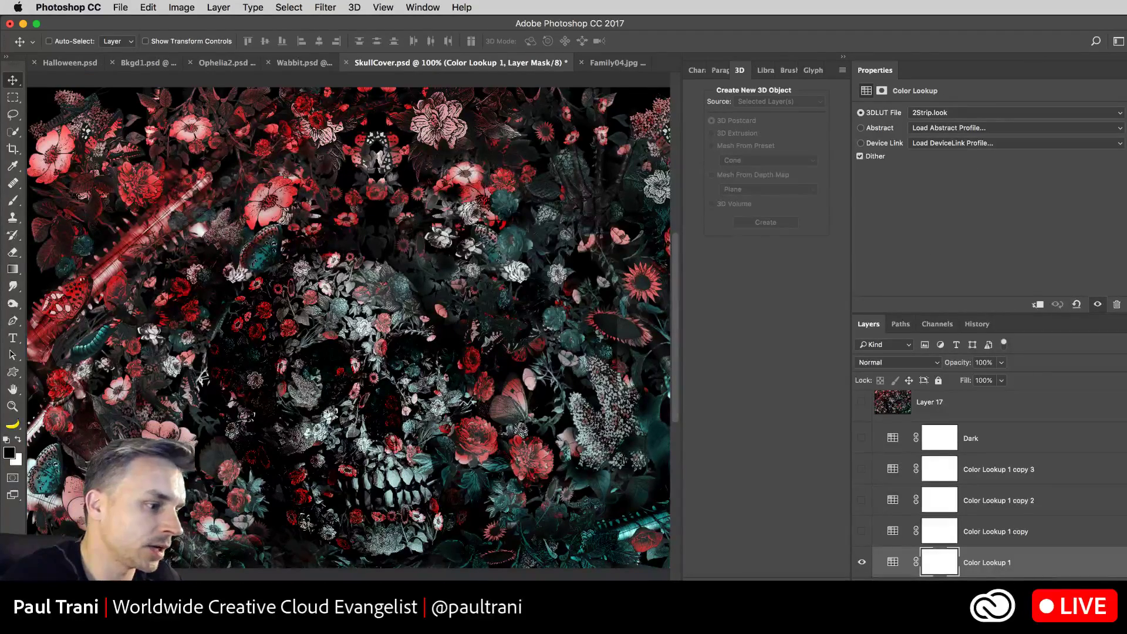
Step: Switch to Finder, browse to the Projects folder under Streaming, and open DayoftheDead1.psd in Photoshop
key(super+Tab)
drag(727, 51, 1124, 282)
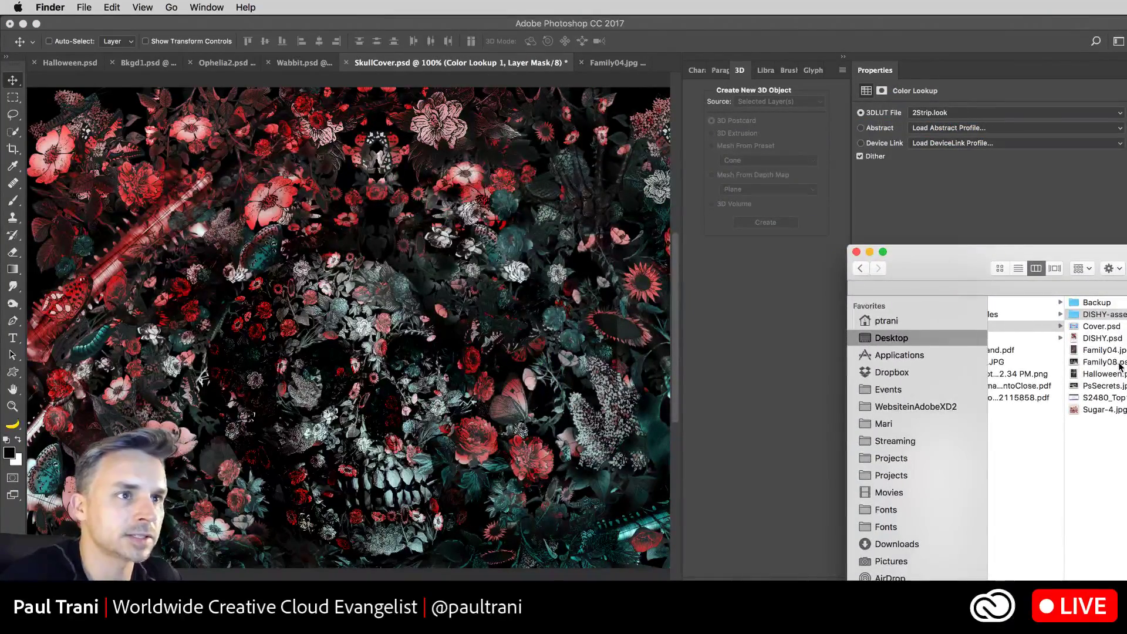
click(893, 442)
click(1037, 351)
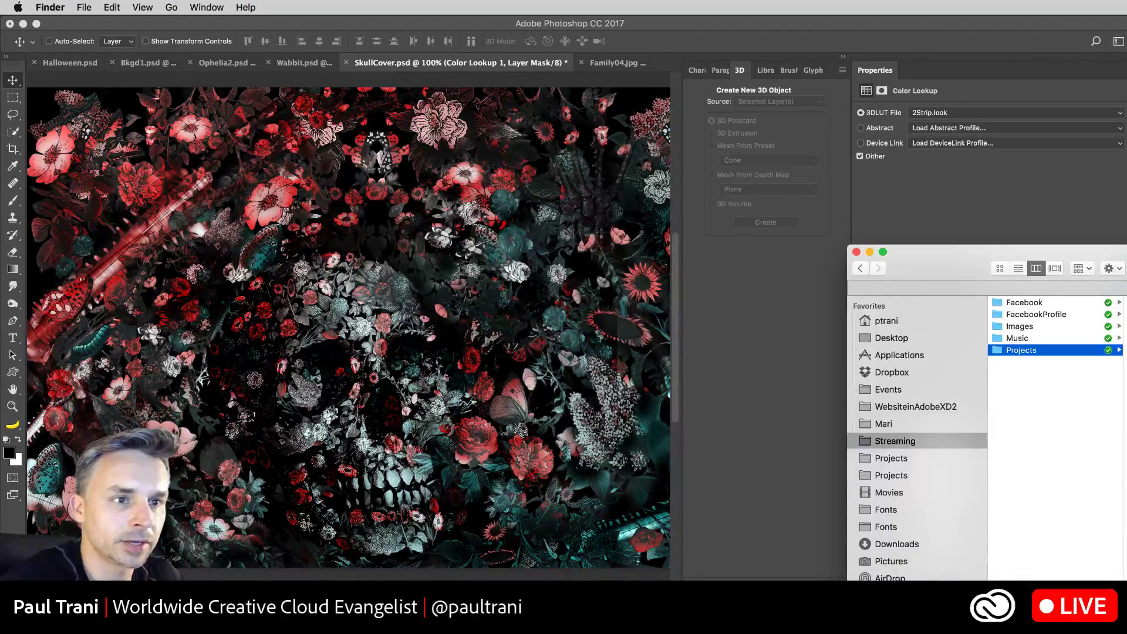
key(Right)
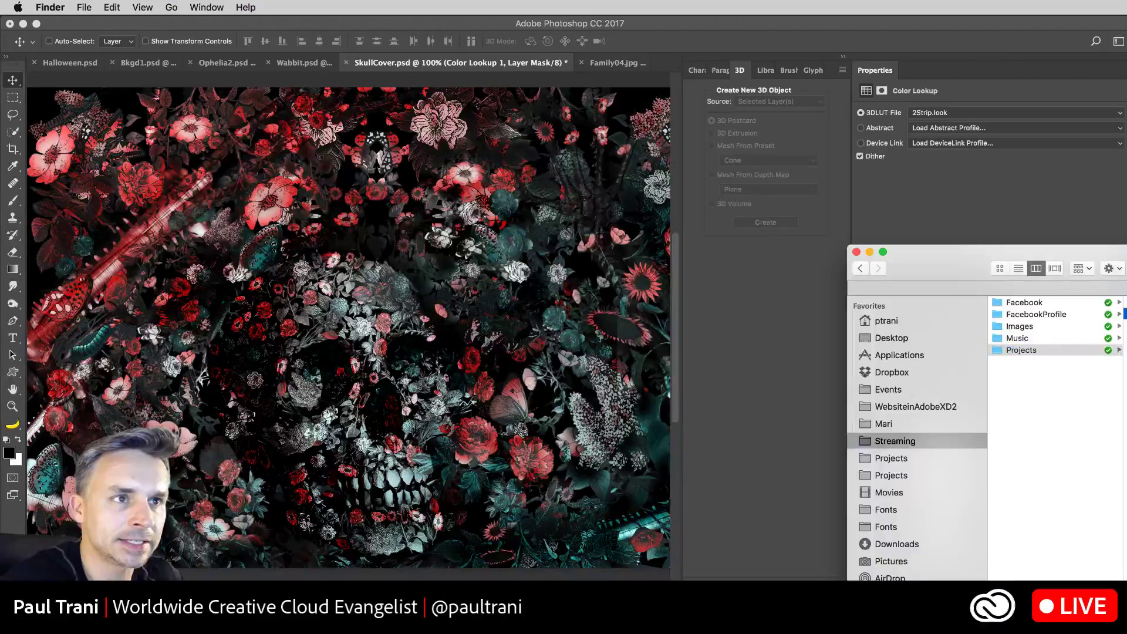
key(super+Tab)
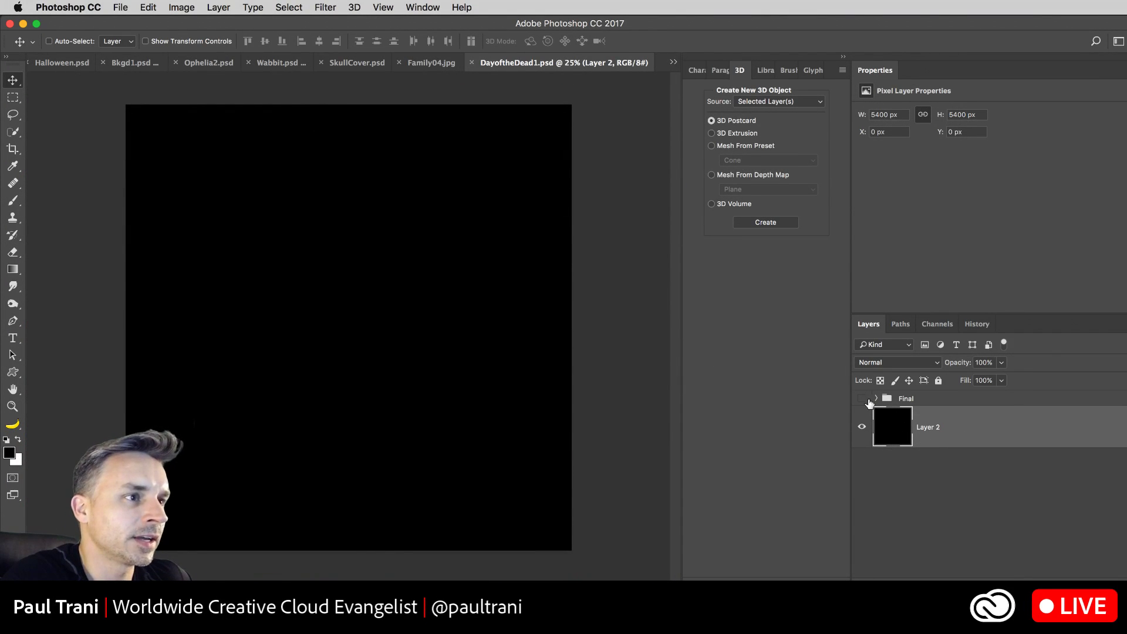
Step: Show the Final layer group, give the Layers panel more height and enlarge the skull portrait to 50%
click(862, 399)
drag(926, 315, 926, 179)
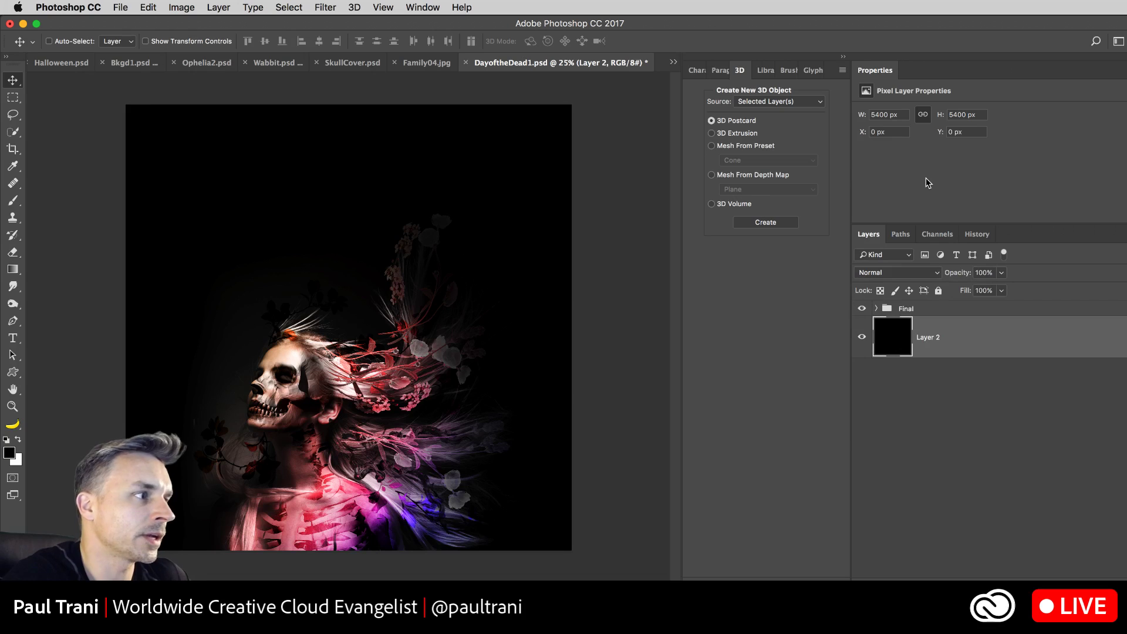
key(super+plus)
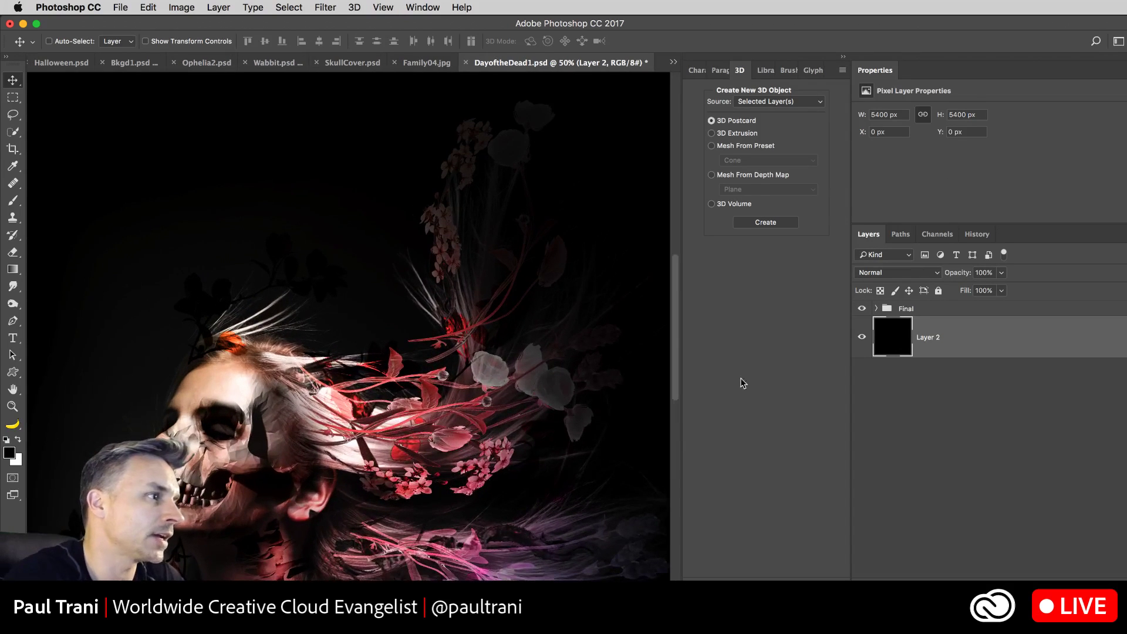
Step: Expand the Final layer group, collapse the Properties panel to make room, and hide Layer 9 to reveal the original colours
drag(200, 337, 266, 205)
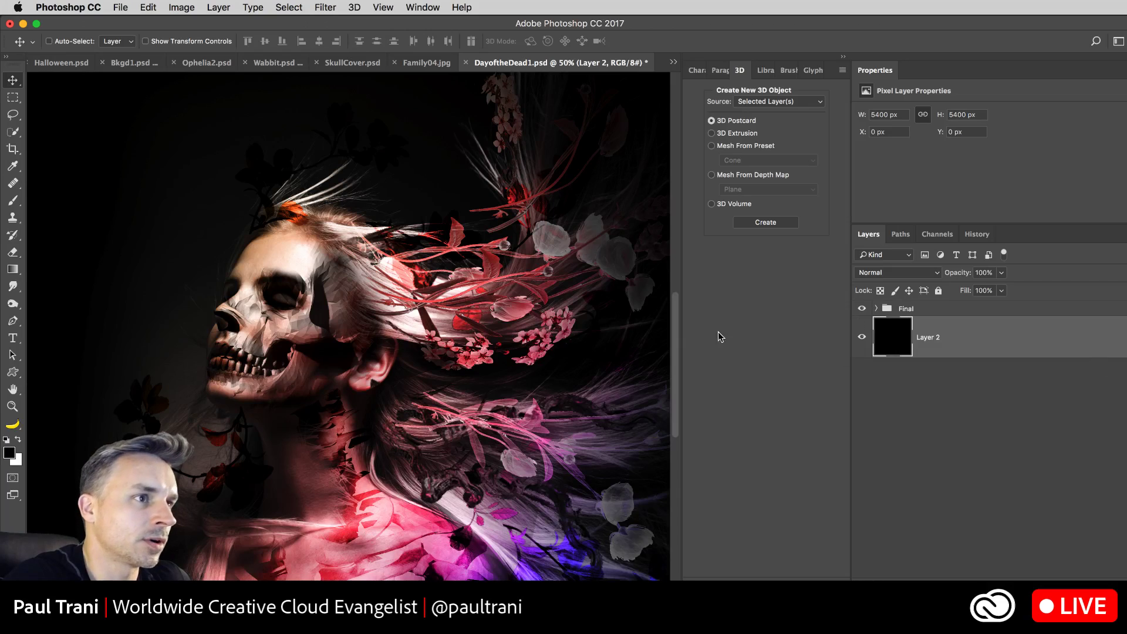
click(877, 309)
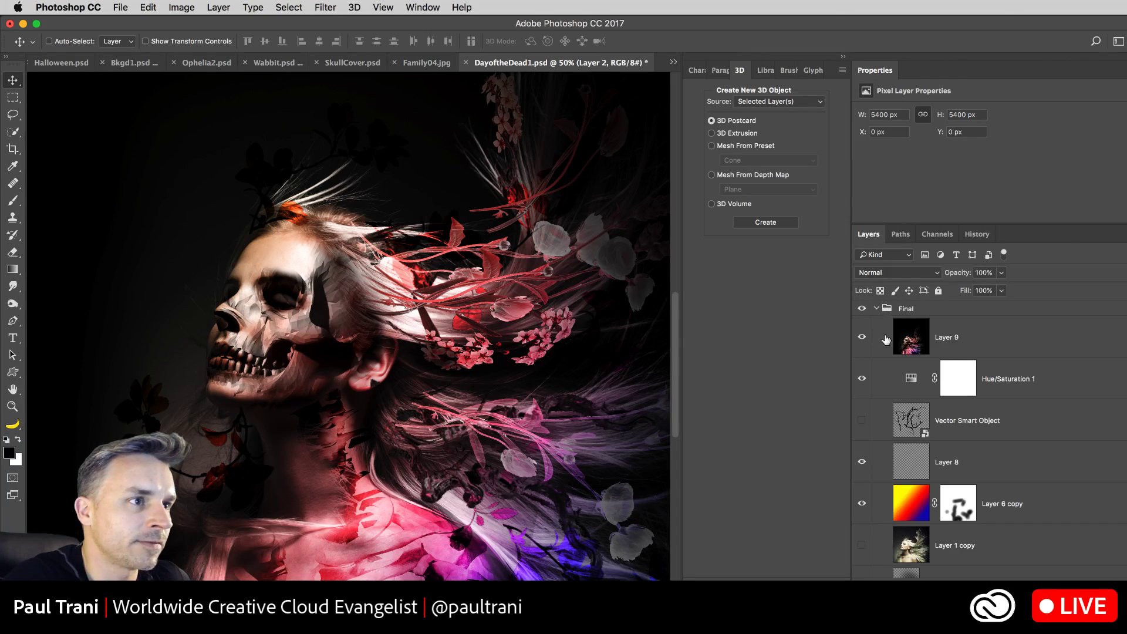
double_click(983, 72)
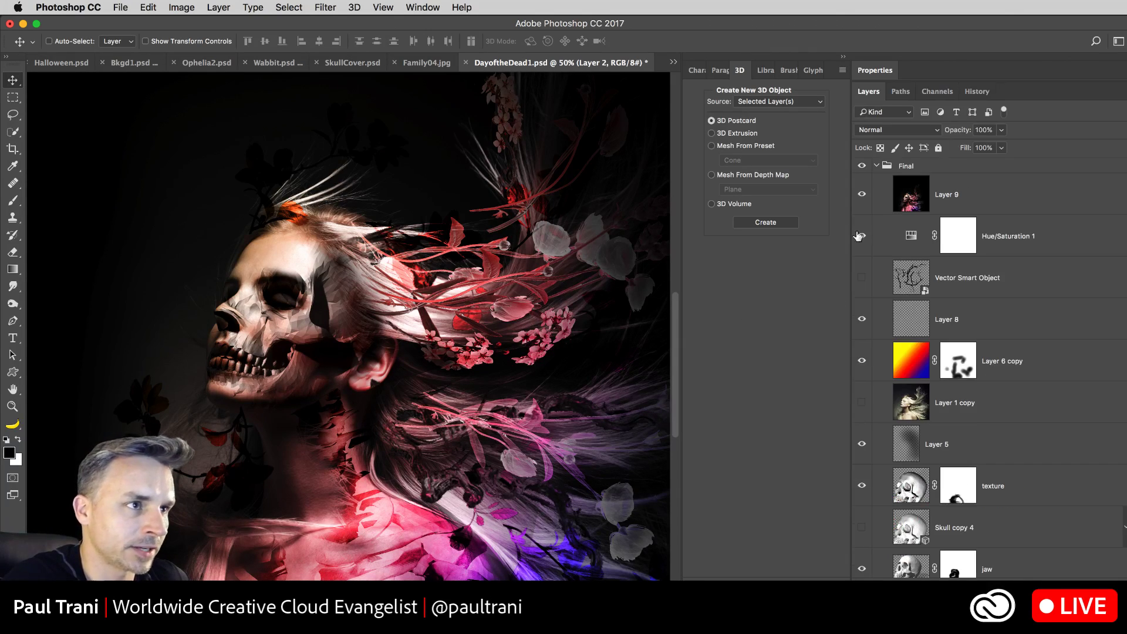
click(862, 194)
Step: Hide the jaw layer, then show and select the Skull copy 4 3D layer
scroll(977, 383, down, 5)
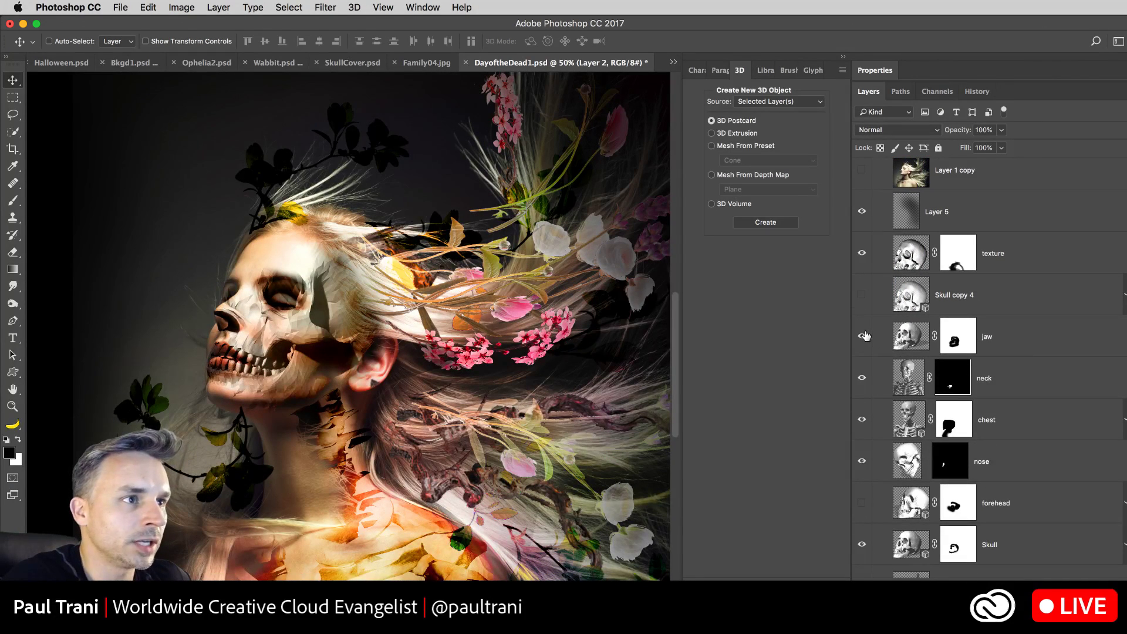
click(863, 337)
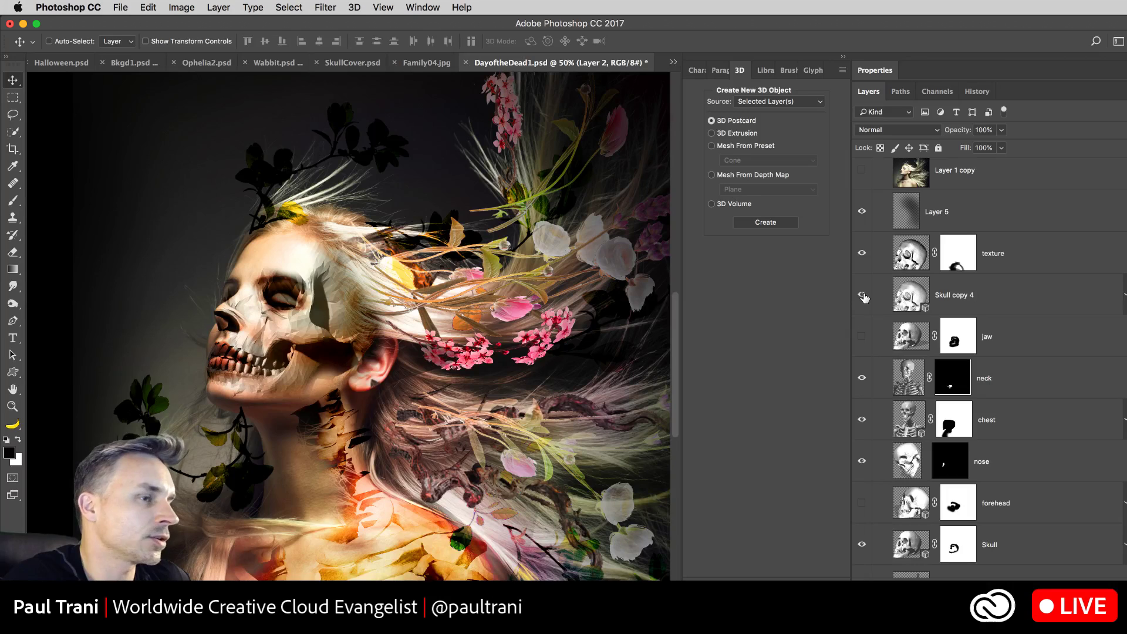
click(862, 295)
click(959, 299)
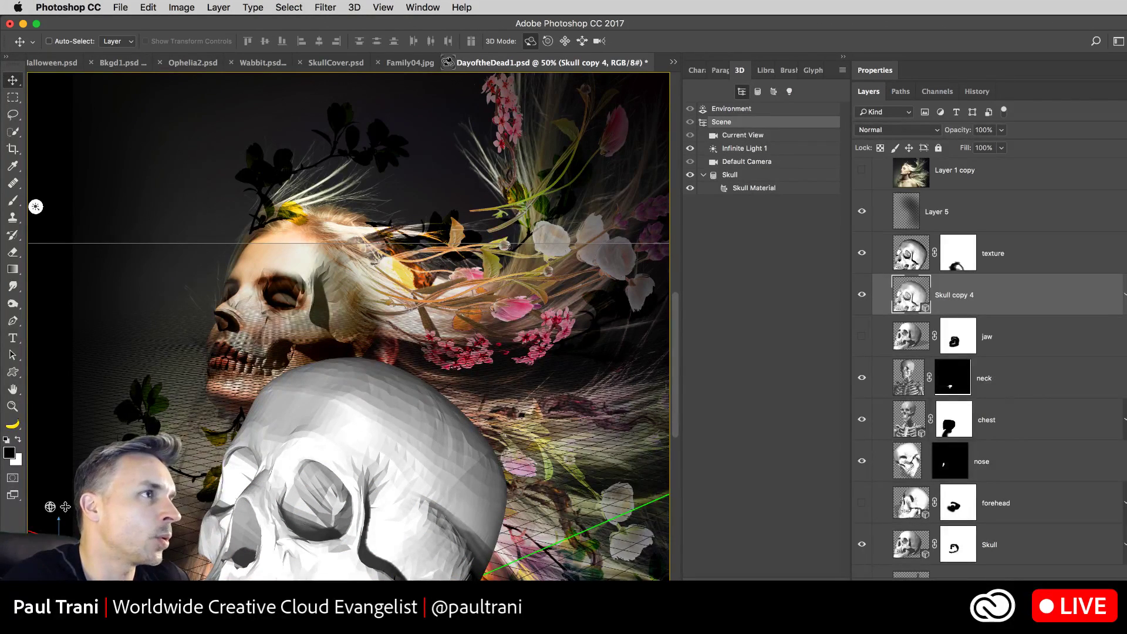
Step: Pan the 3D camera so the whole skull model sits over the woman's head
click(566, 41)
drag(348, 343, 359, 238)
drag(355, 335, 334, 154)
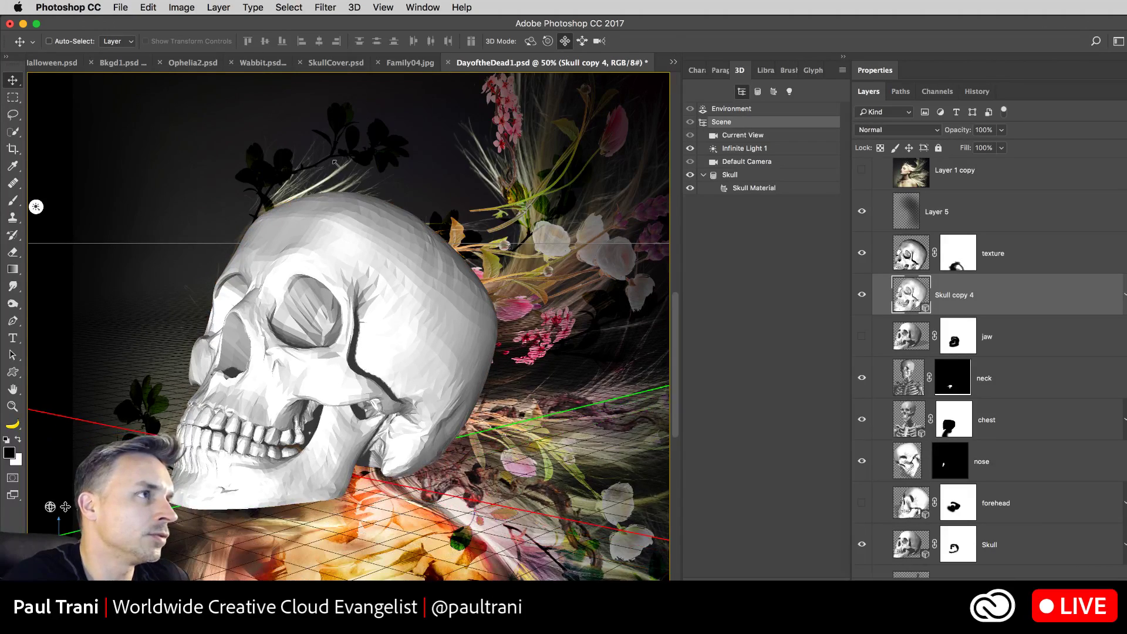
Step: Look through the 3D commands and bring up the Libraries panel
click(355, 8)
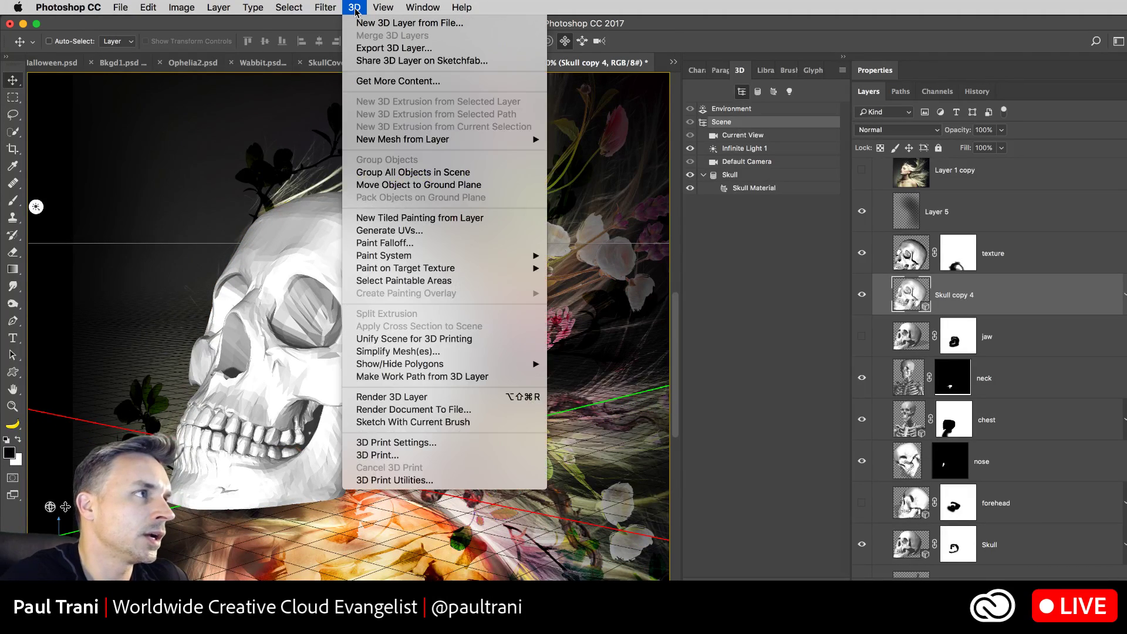
click(355, 8)
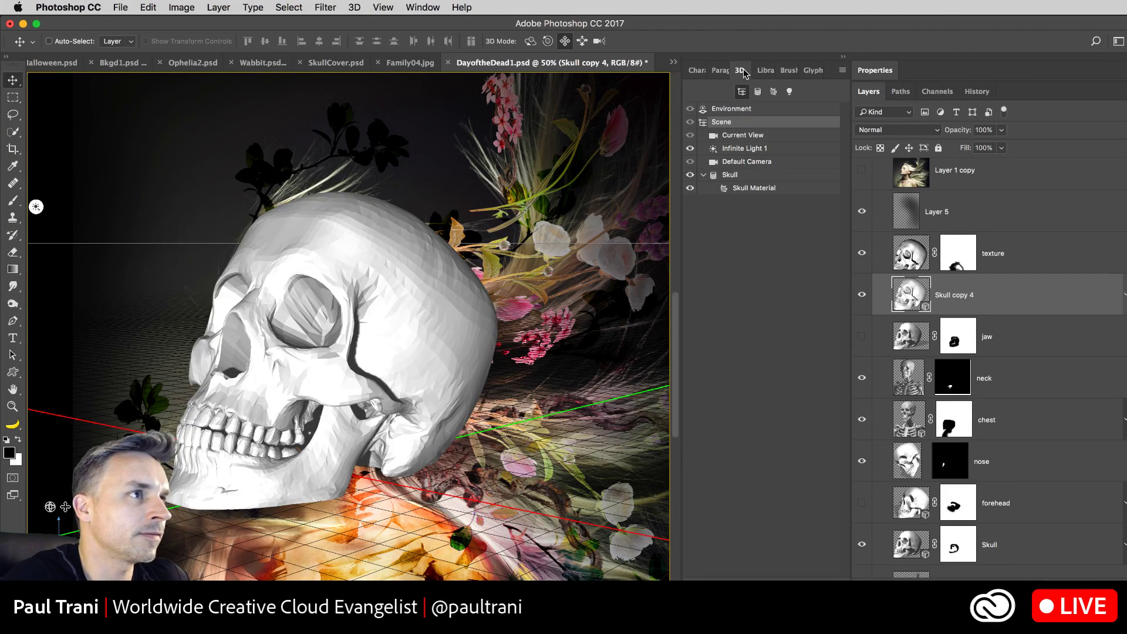
click(766, 70)
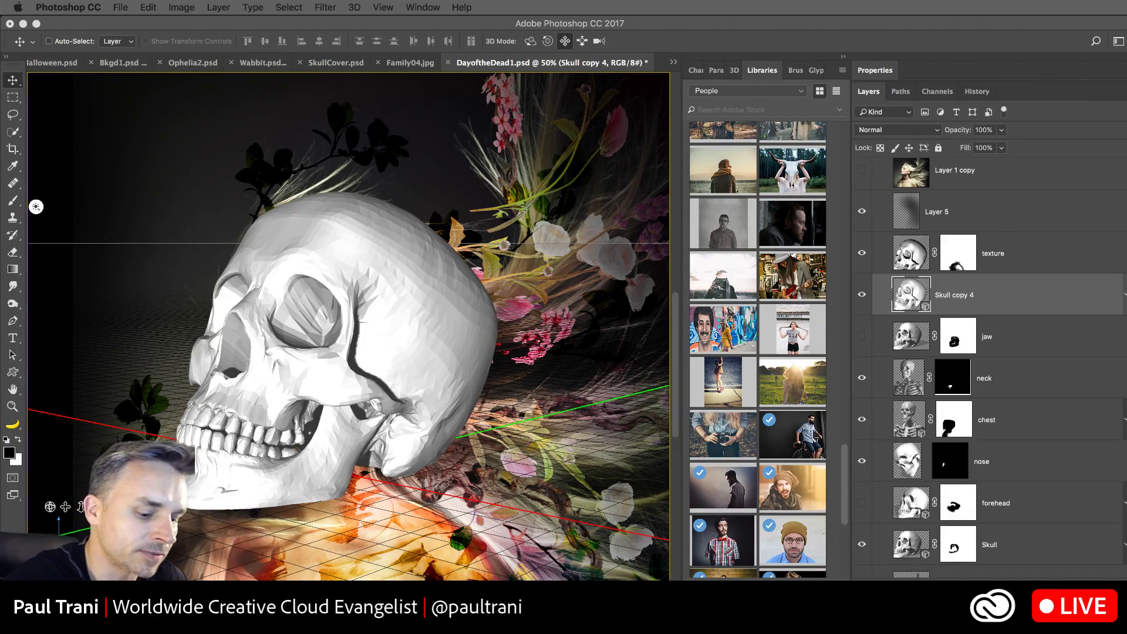
Step: Switch to Chrome, search Google for thingiverse in a new window, and move the window beside the skull artwork
key(super+n)
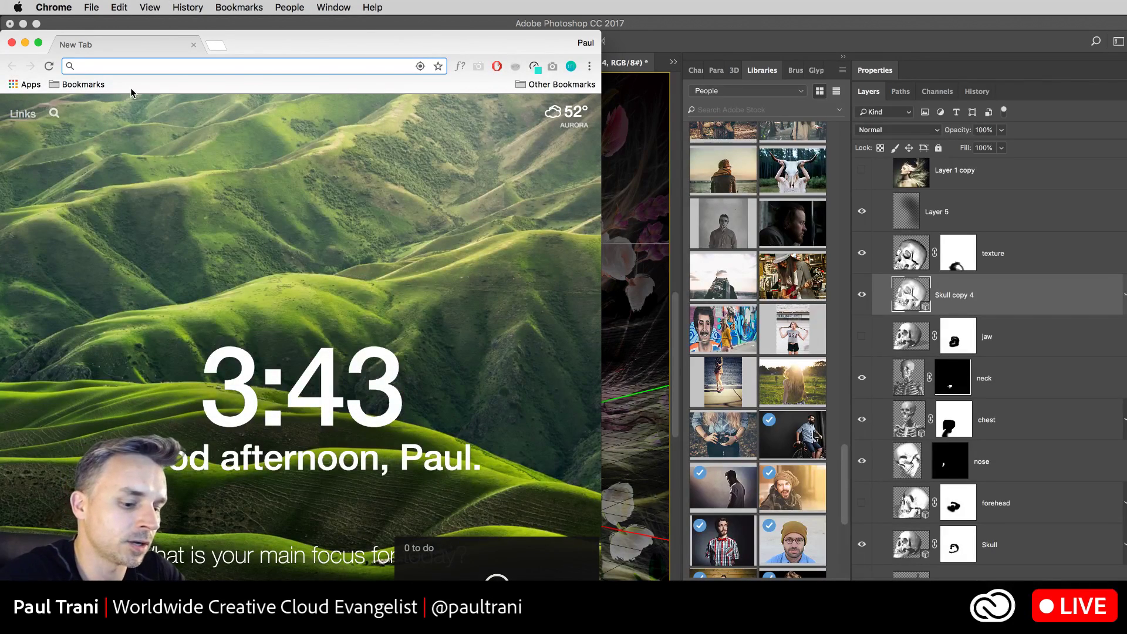
text(thing)
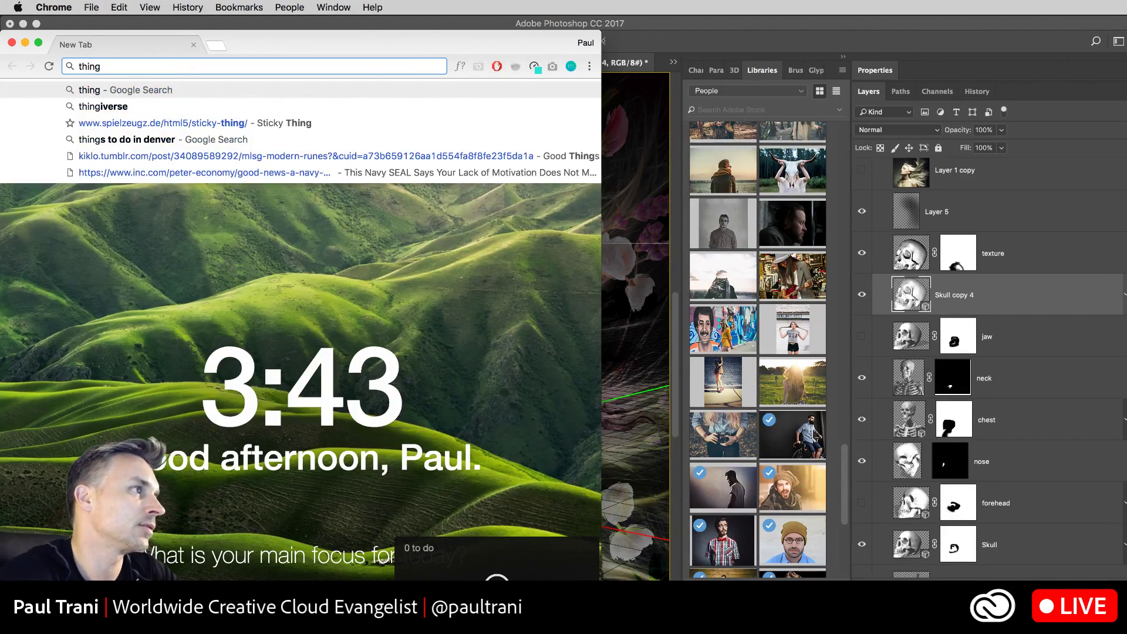
key(Down)
key(Return)
drag(236, 42, 778, 34)
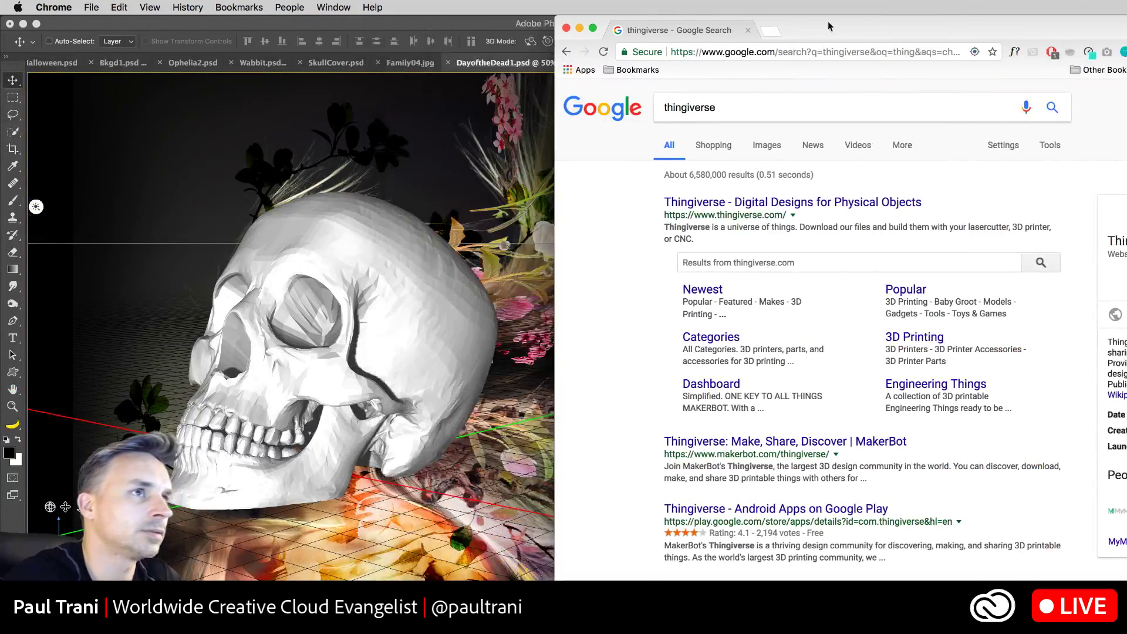
Step: Open stock.adobe.com in a new browser tab and widen the window to show the Adobe Stock home page
click(772, 33)
text(adobelive.com)
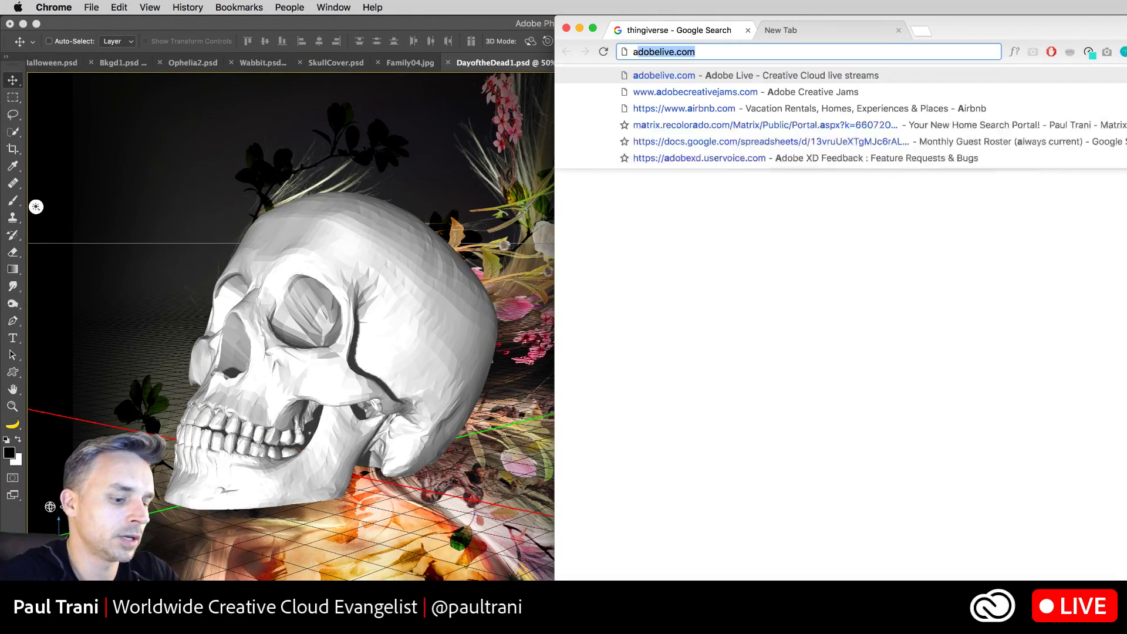
key(Home)
text(stock.)
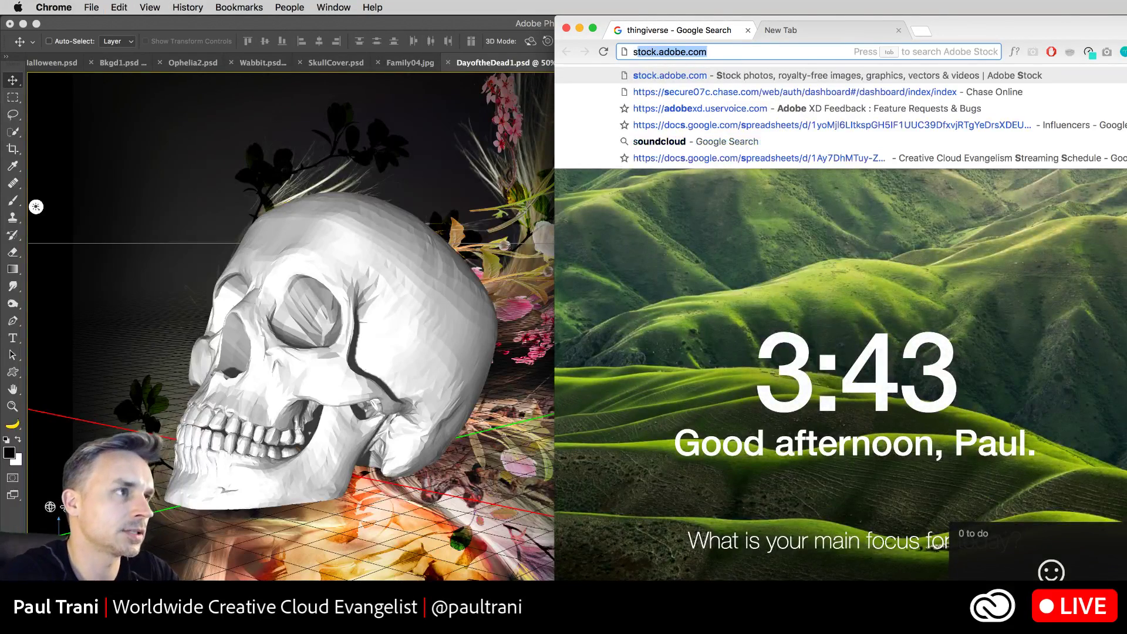
key(Return)
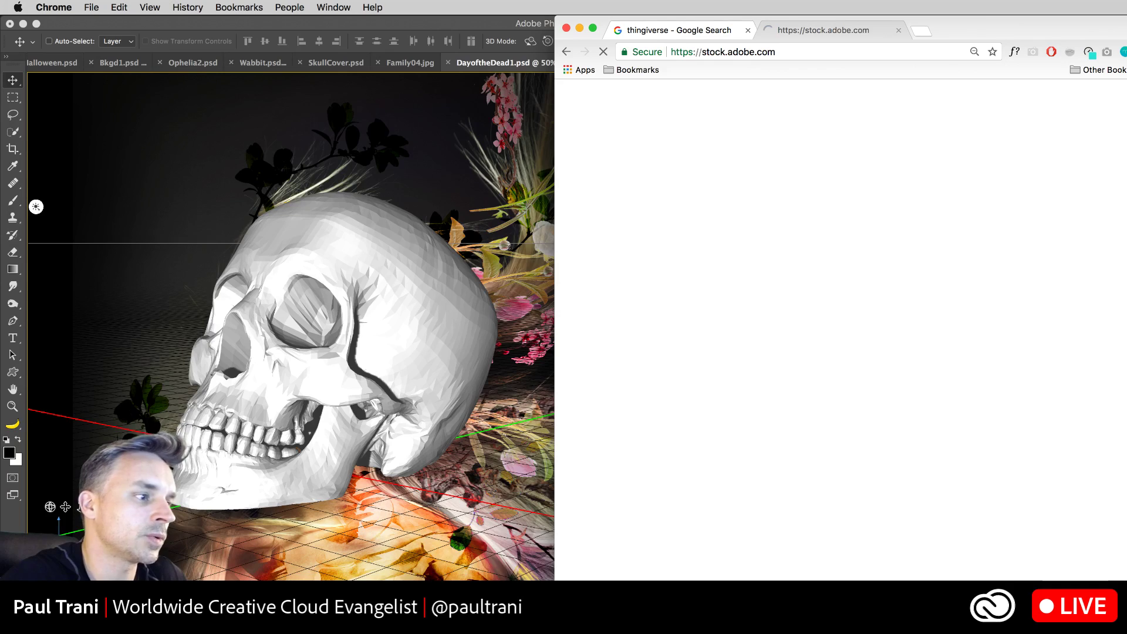
drag(555, 264, 472, 264)
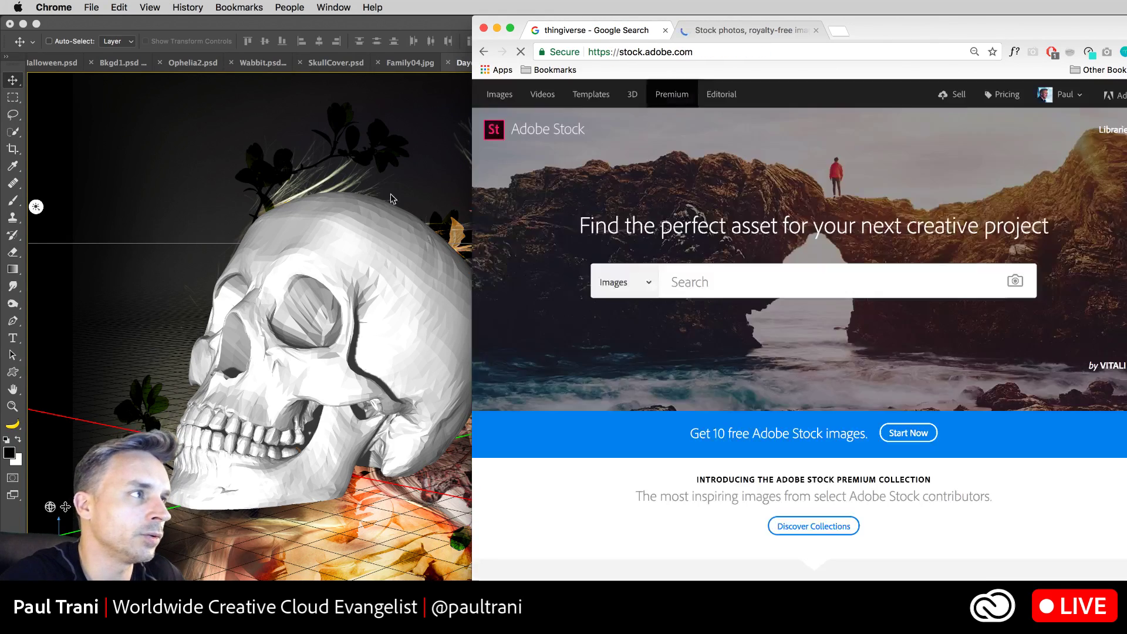
Step: Return to Photoshop, start a new 3D layer from a file, and search this Mac for Skull.obj
click(230, 174)
click(354, 7)
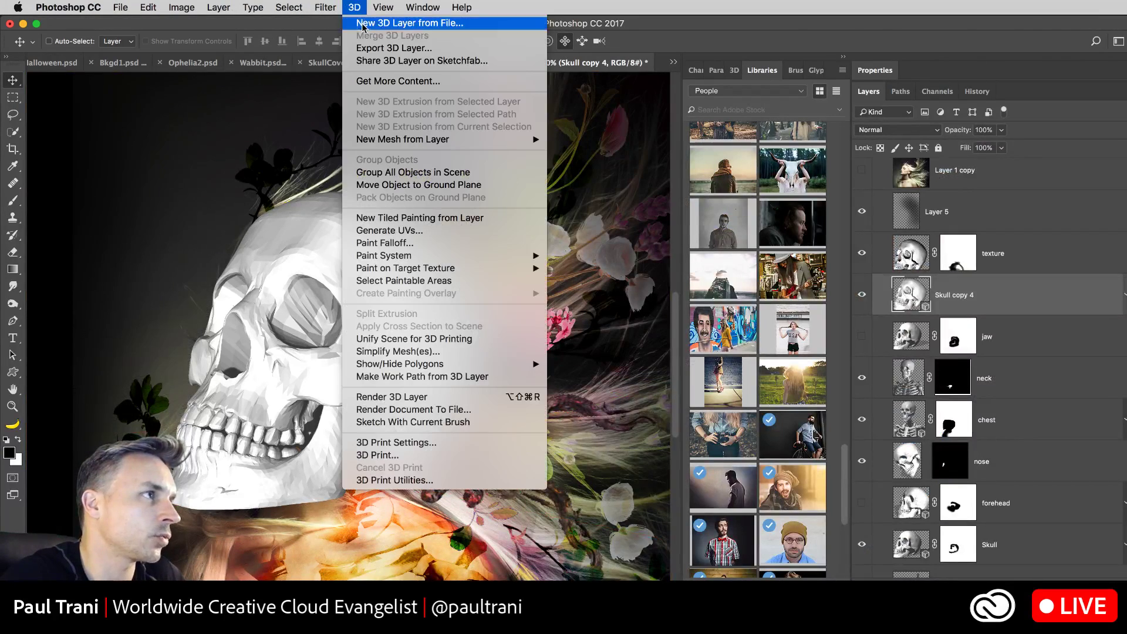
click(363, 24)
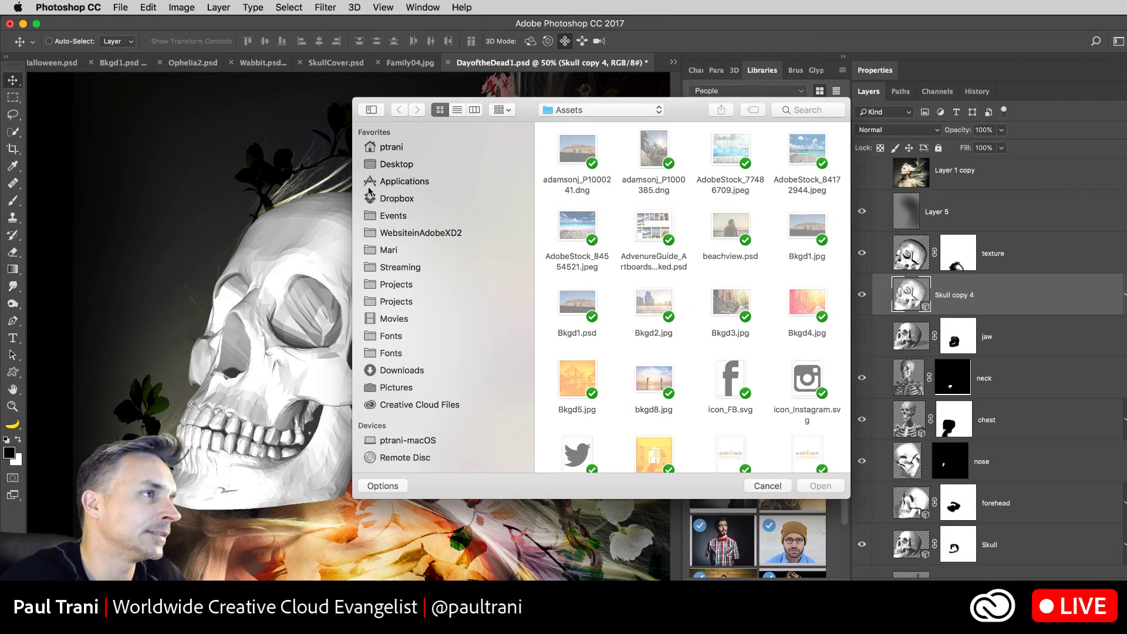
click(793, 111)
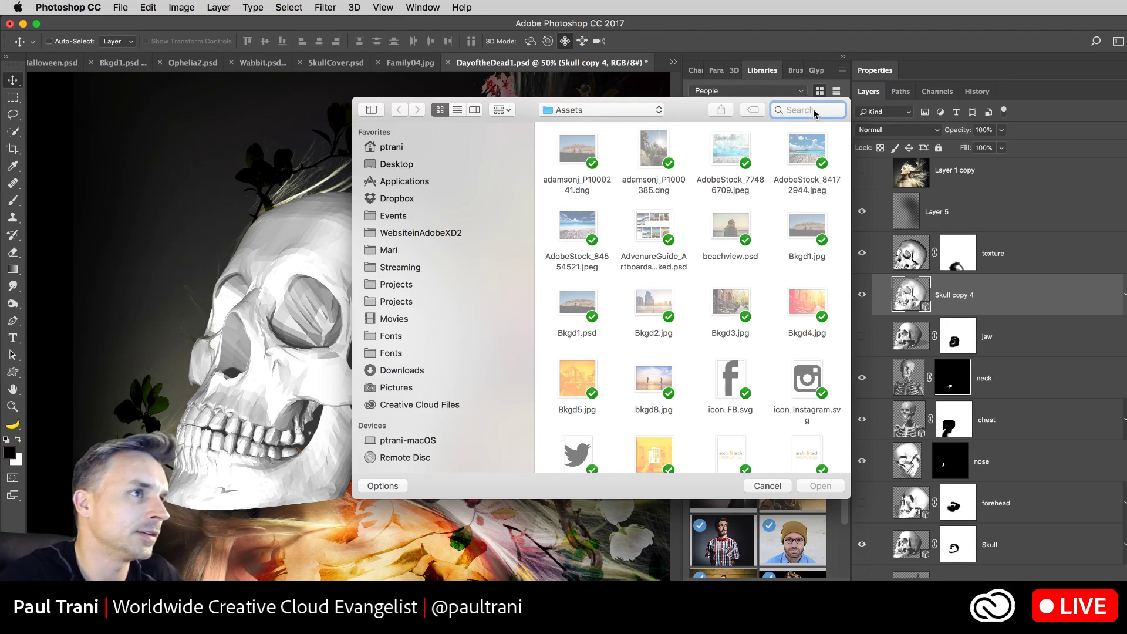
text(Skull.)
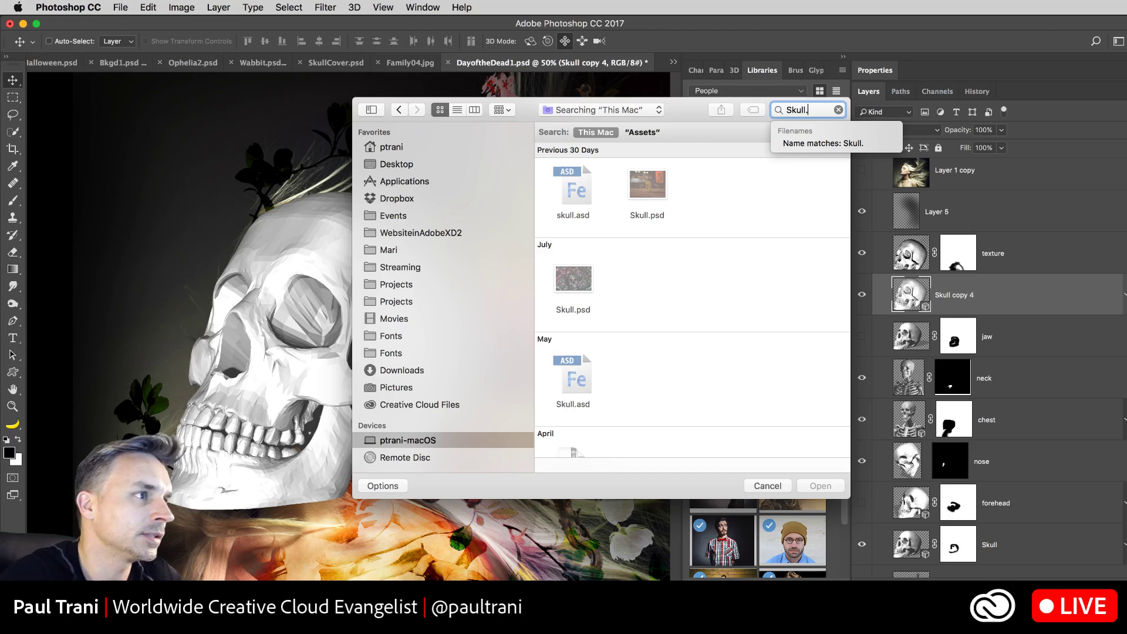
scroll(723, 315, down, 3)
scroll(724, 319, down, 5)
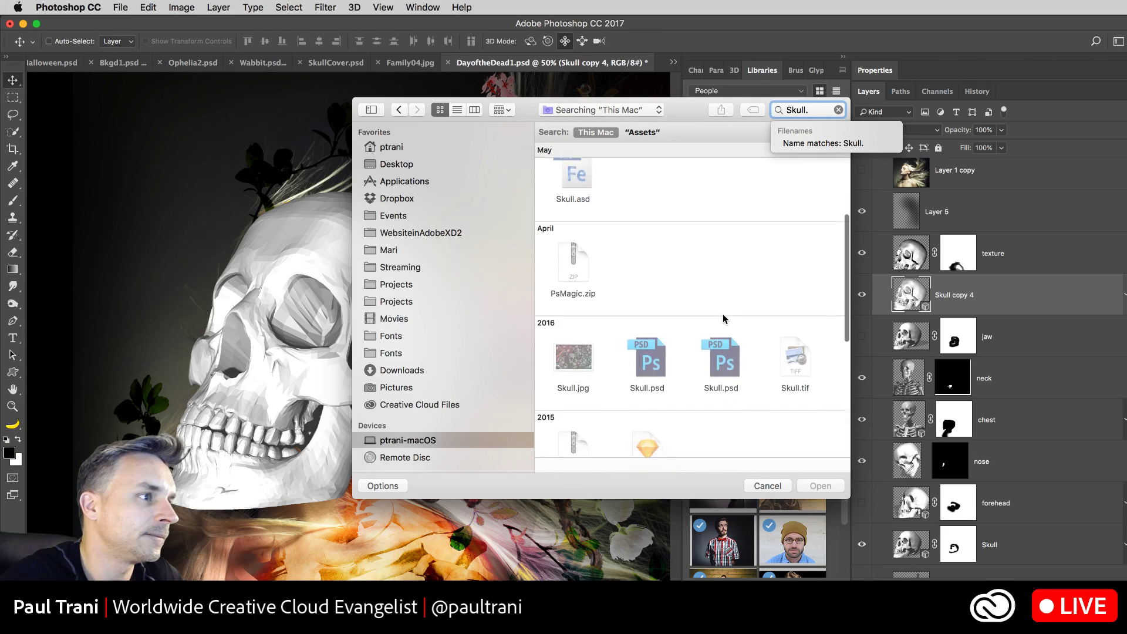
scroll(723, 315, down, 4)
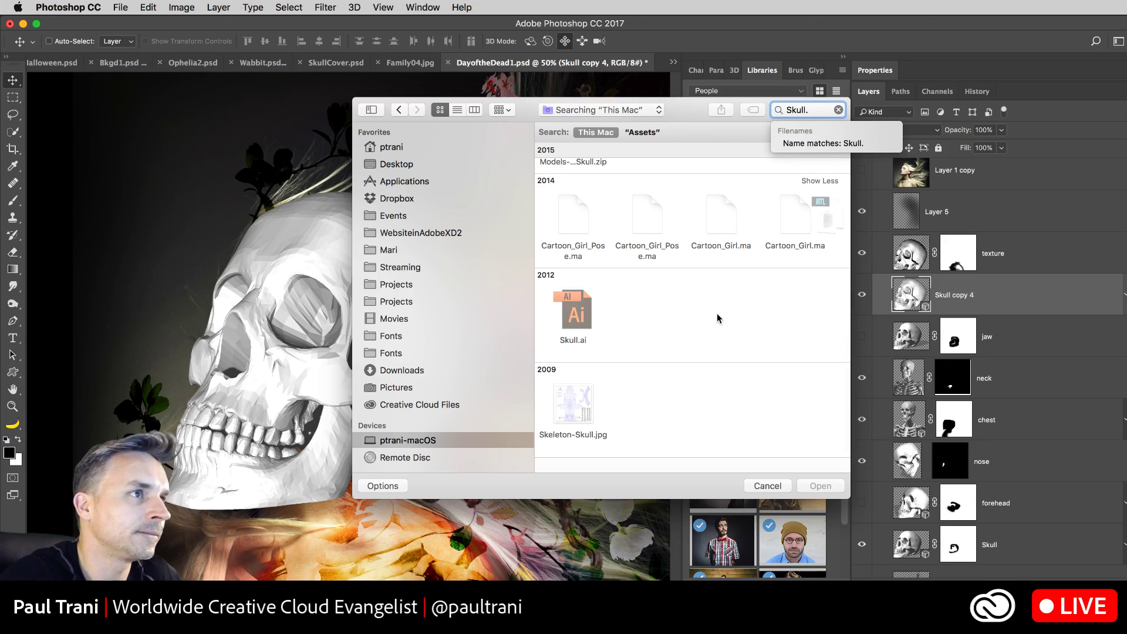
text(obj)
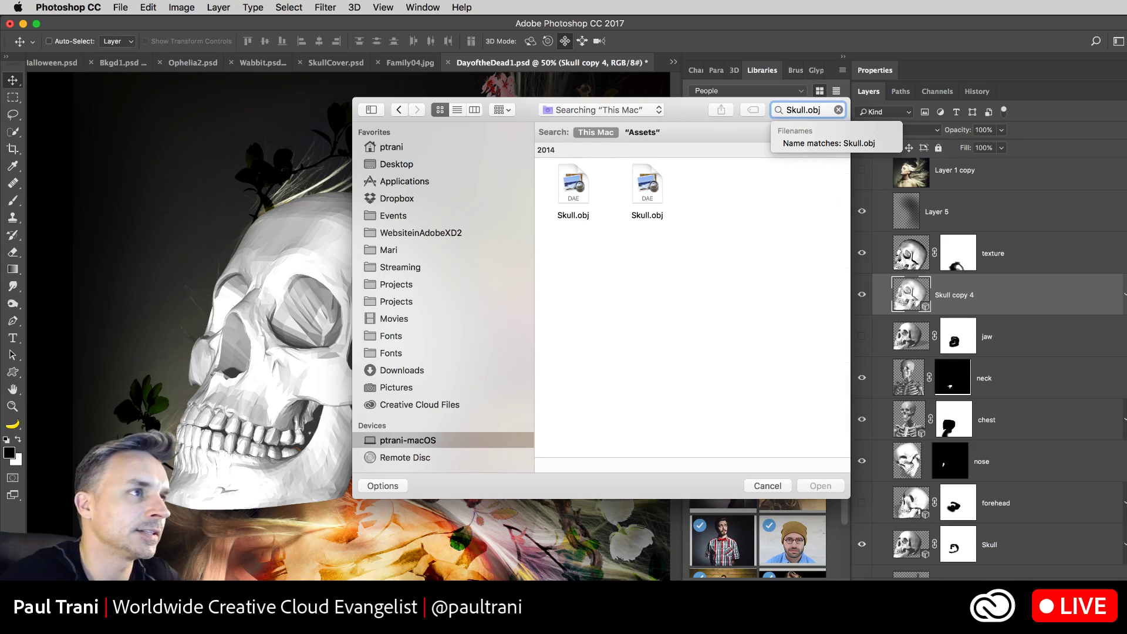
Step: Import the first Skull.obj as a new 3D layer, accepting the scene size in millimeters
click(565, 188)
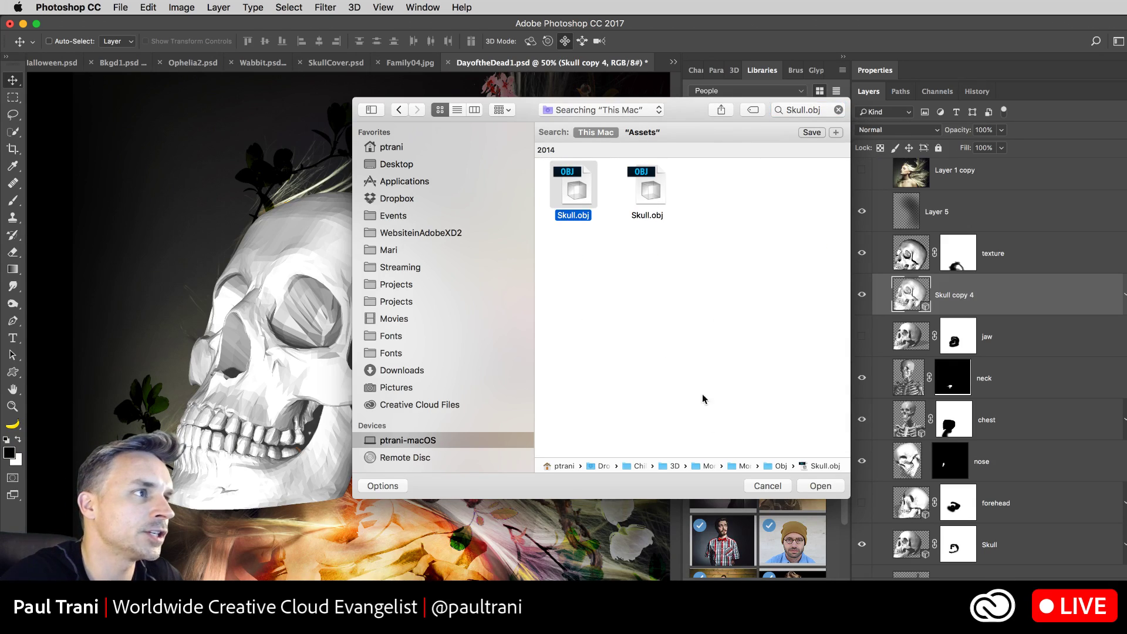
click(820, 486)
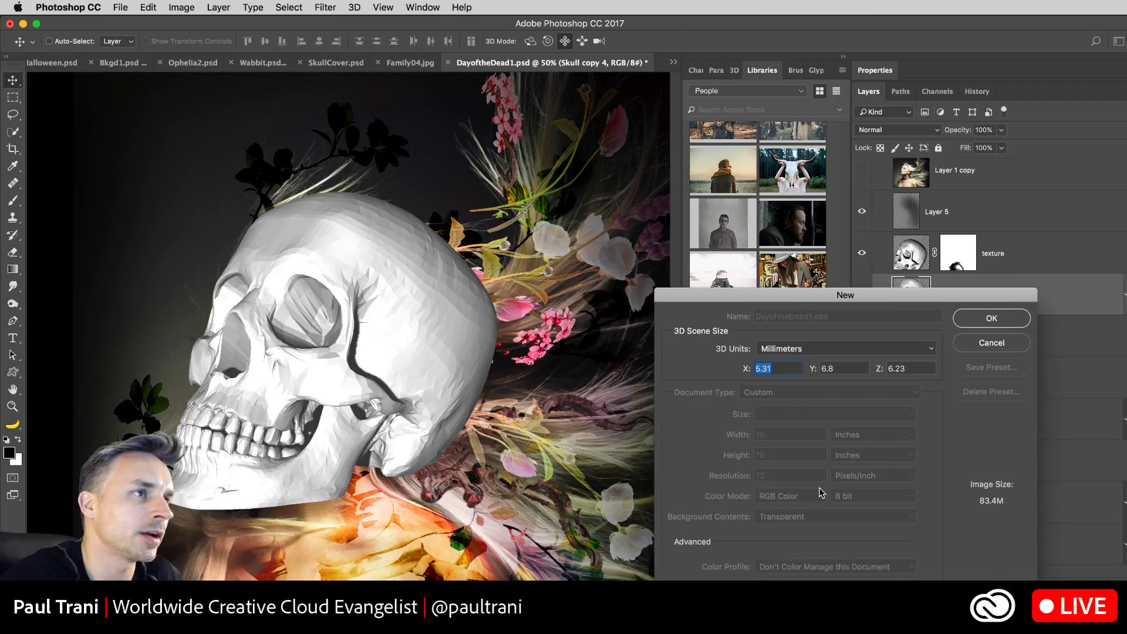
click(991, 318)
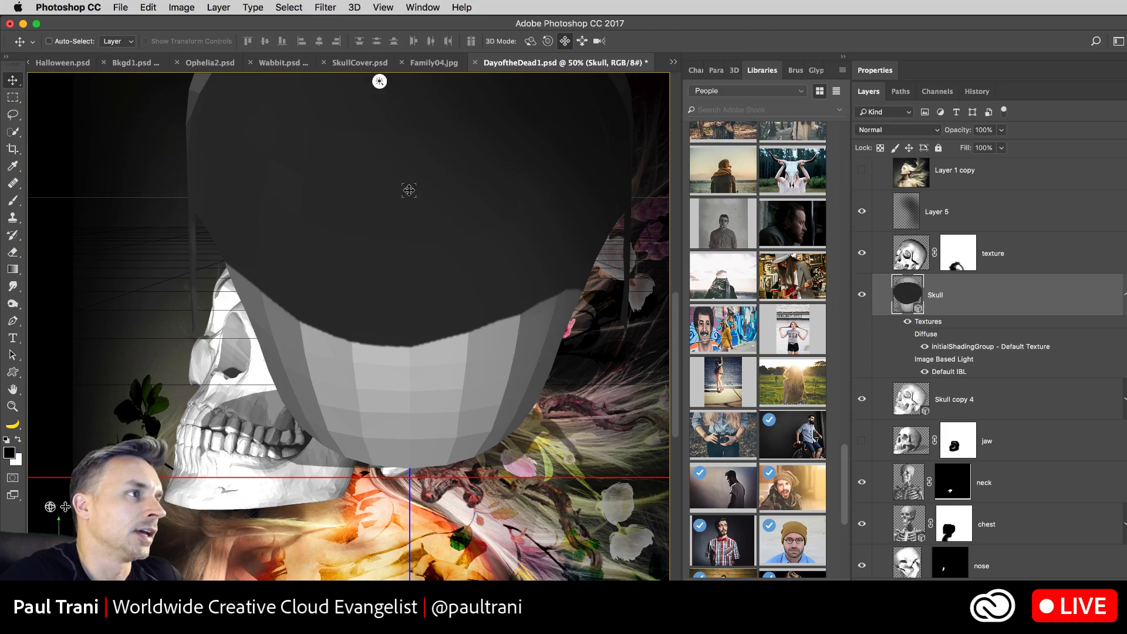
Step: Pan around the imported Skull model, then delete its layer
drag(407, 332, 393, 435)
drag(182, 398, 360, 281)
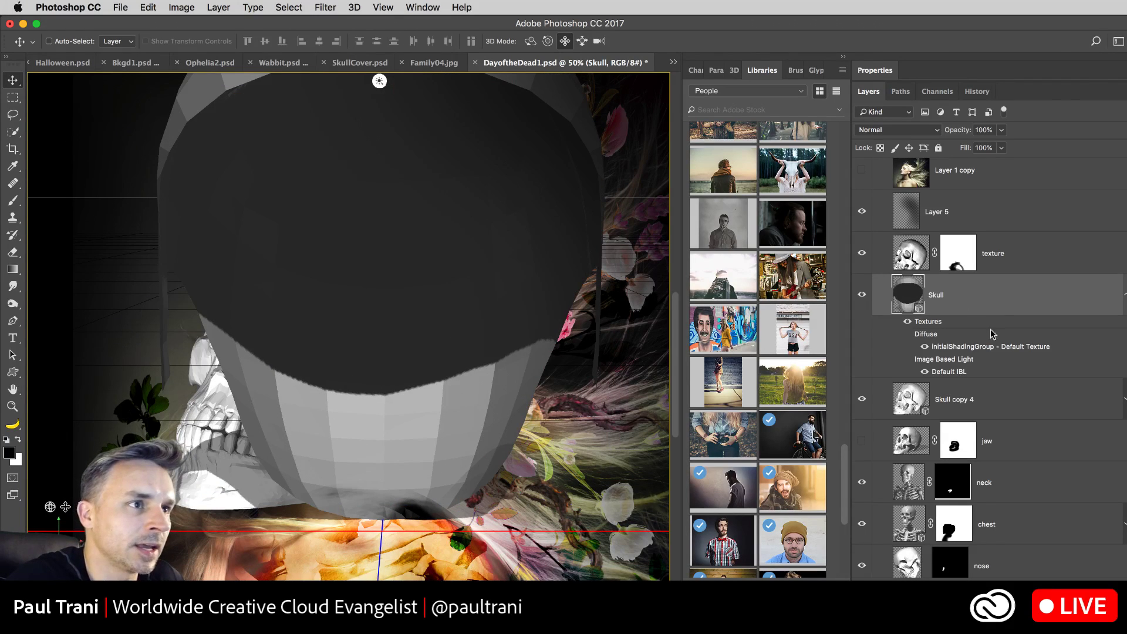
key(Delete)
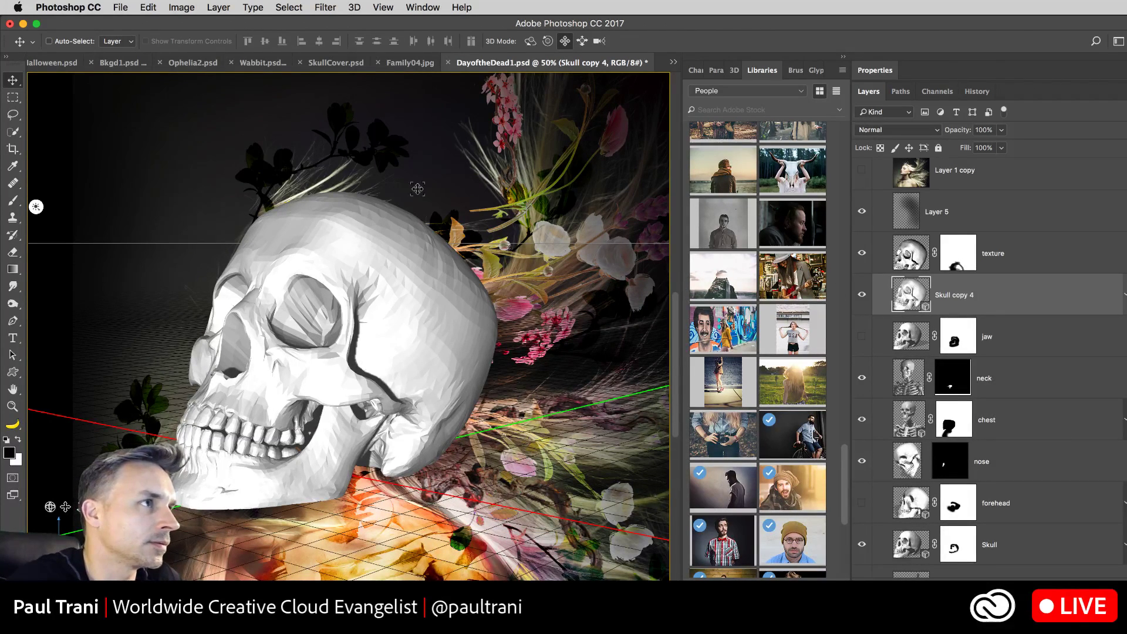
Step: Zoom the 3D camera out so the Skull copy 4 model is closer to the size of the woman's head
click(599, 41)
drag(318, 398, 365, 533)
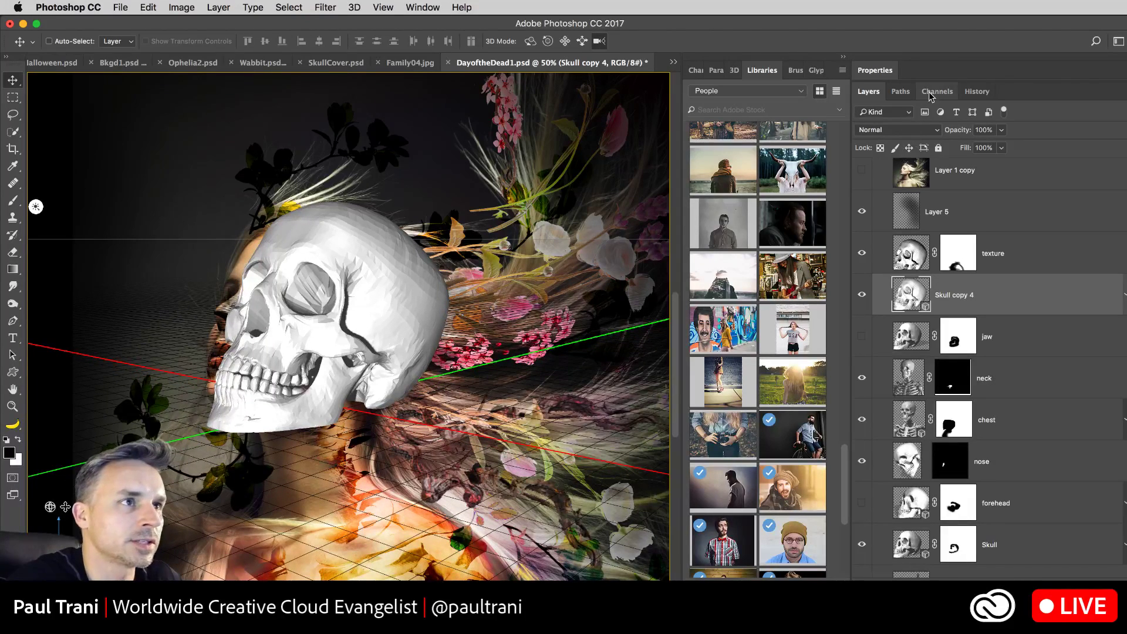
Step: Set the Skull copy 4 layer's blend mode to Overlay and zoom the 3D camera out slightly to fit the skull to the face
click(933, 131)
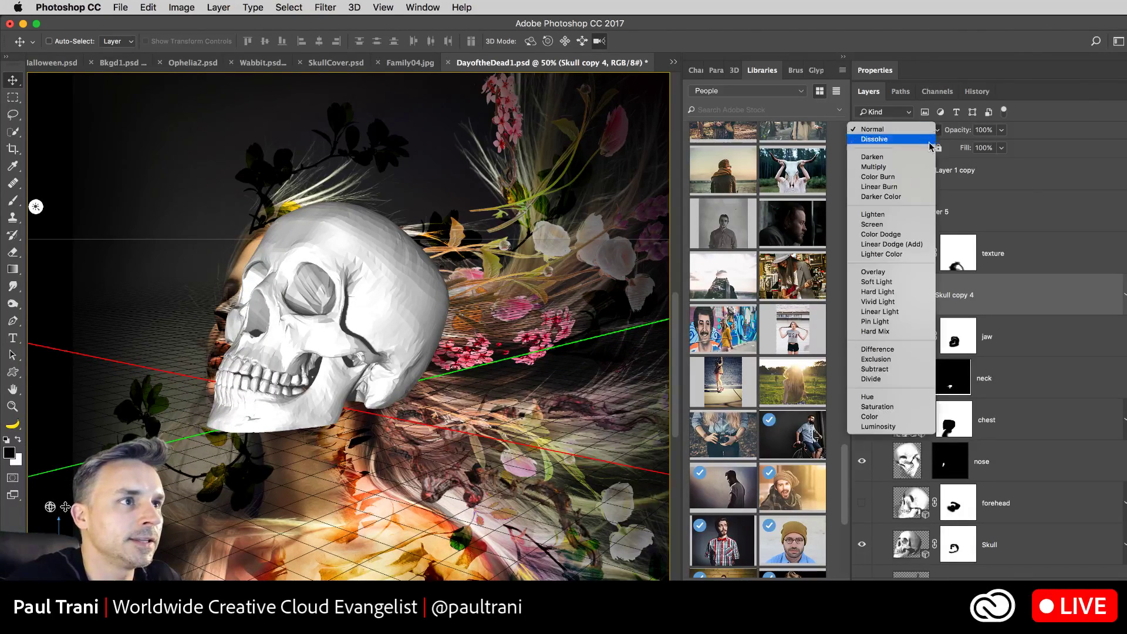
click(910, 275)
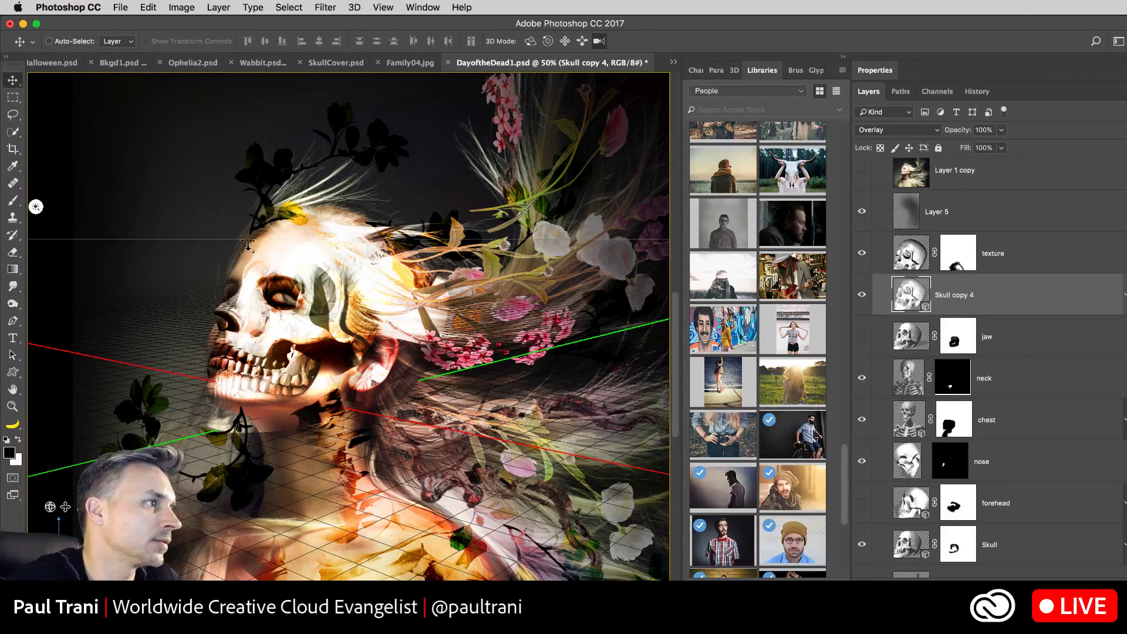
drag(255, 302, 279, 377)
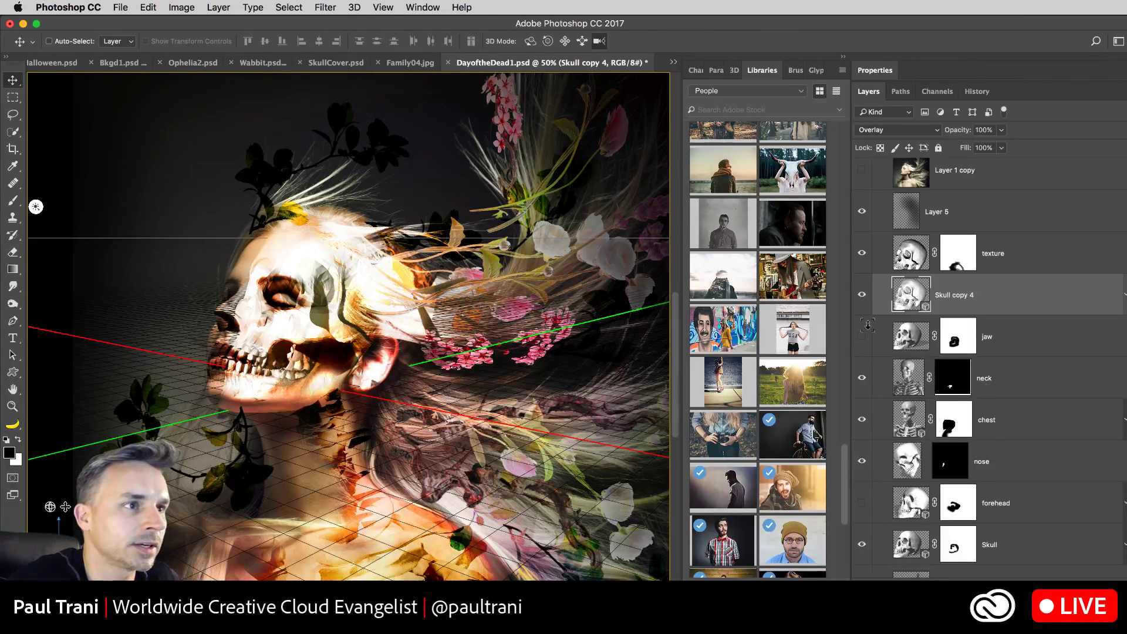
Step: Hide and reshow the texture layer to compare its effect on the skull
click(862, 253)
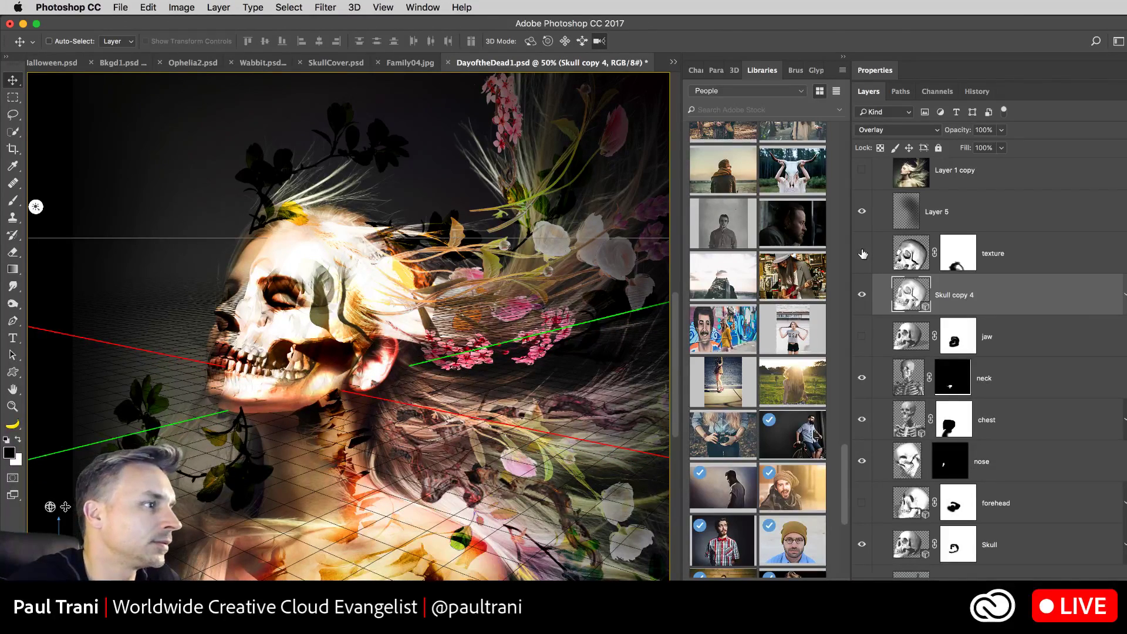
click(862, 253)
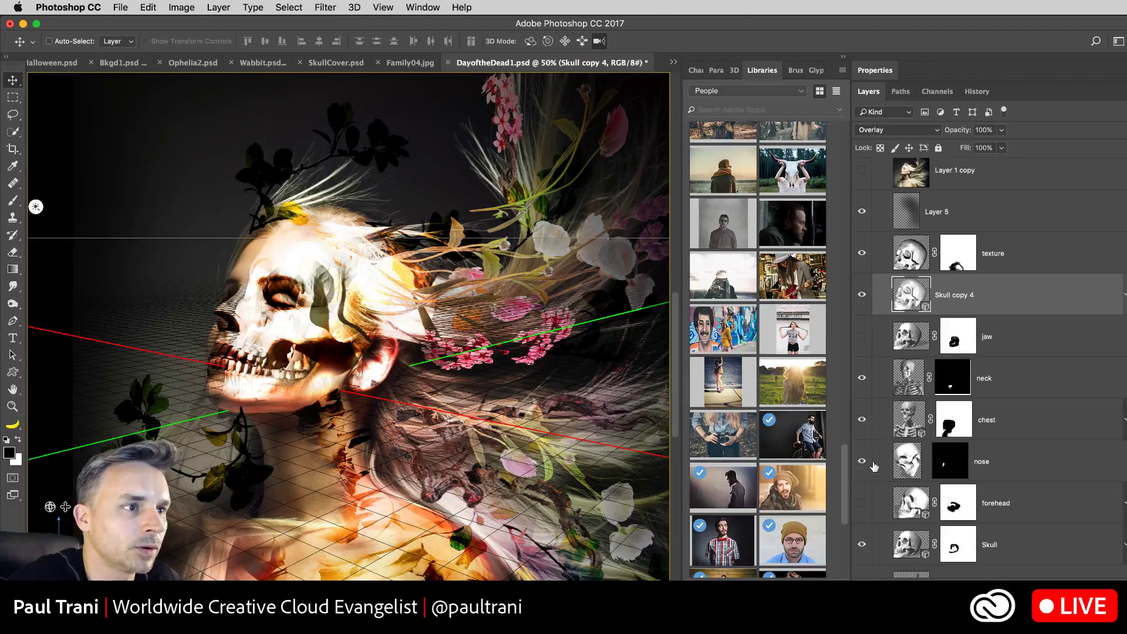
Step: Hide the jaw and Skull layers, and toggle Skull copy 4 off and on to compare its Overlay effect on the face
click(862, 544)
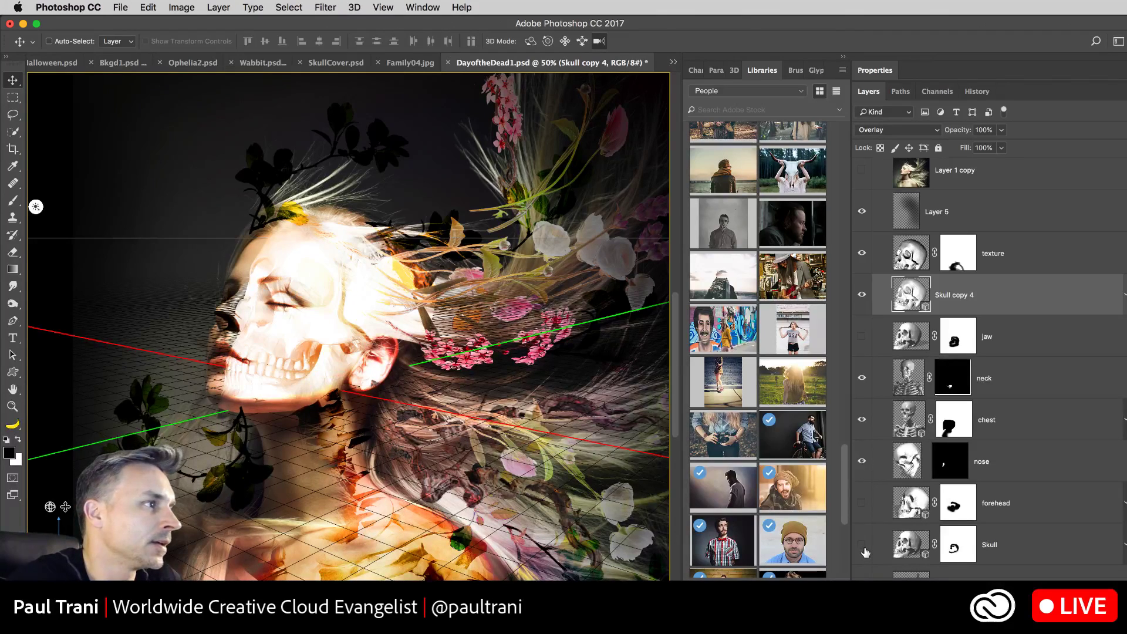
click(861, 295)
click(862, 295)
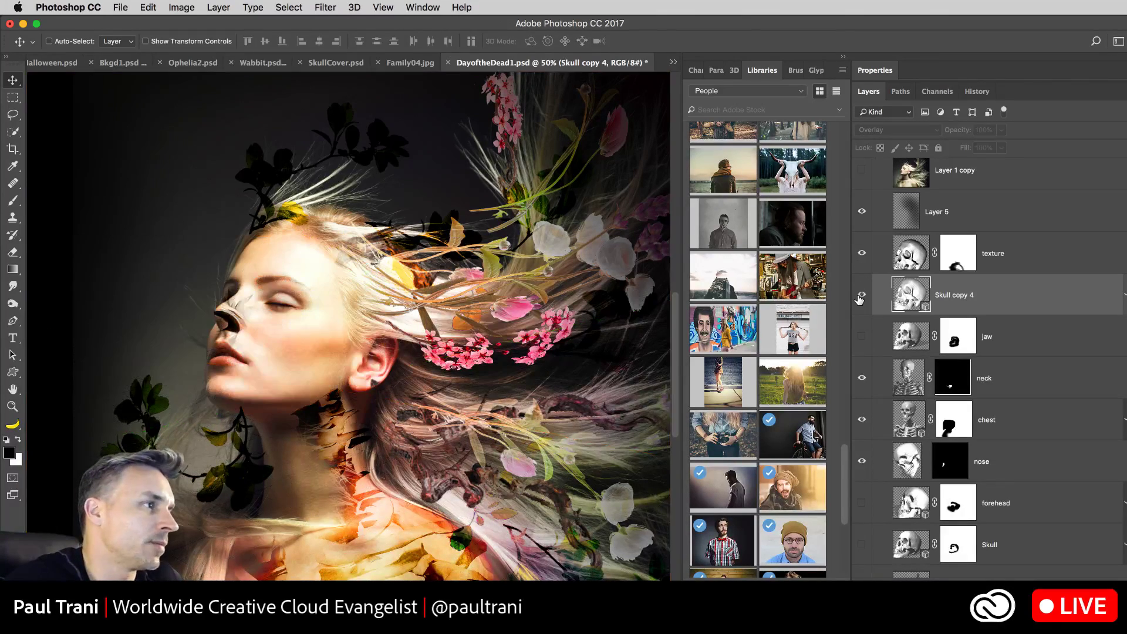
drag(304, 347, 300, 355)
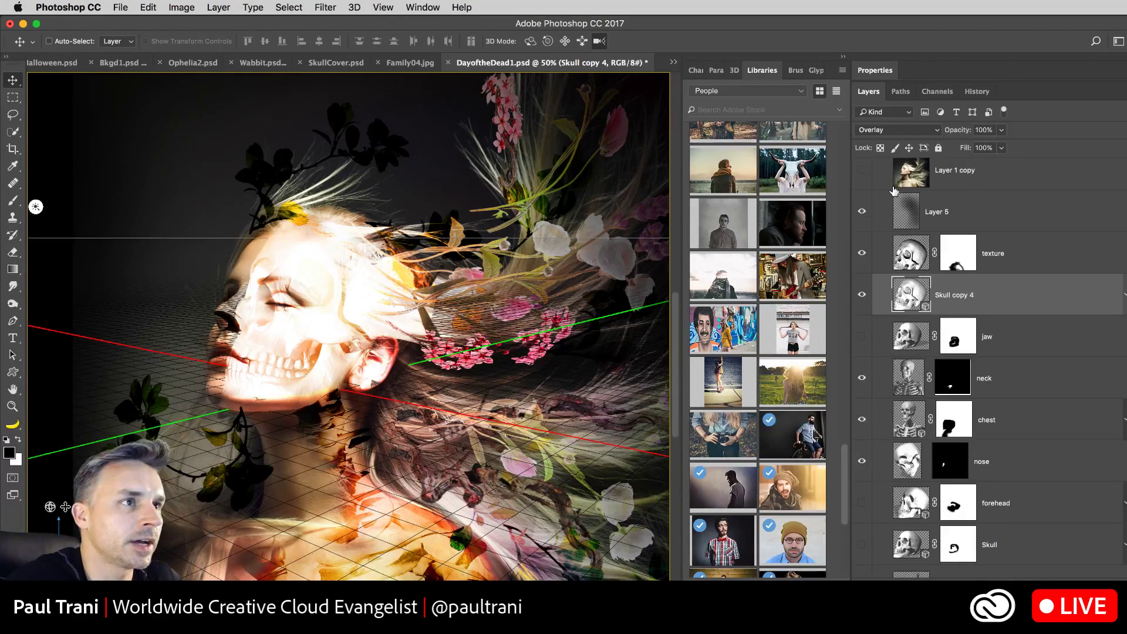
Step: Show the Final group above the skull layers, and activate the Rectangular Marquee tool to view the composite without the 3D guides
scroll(852, 207, up, 5)
click(861, 194)
drag(254, 428, 261, 414)
scroll(261, 413, down, 10)
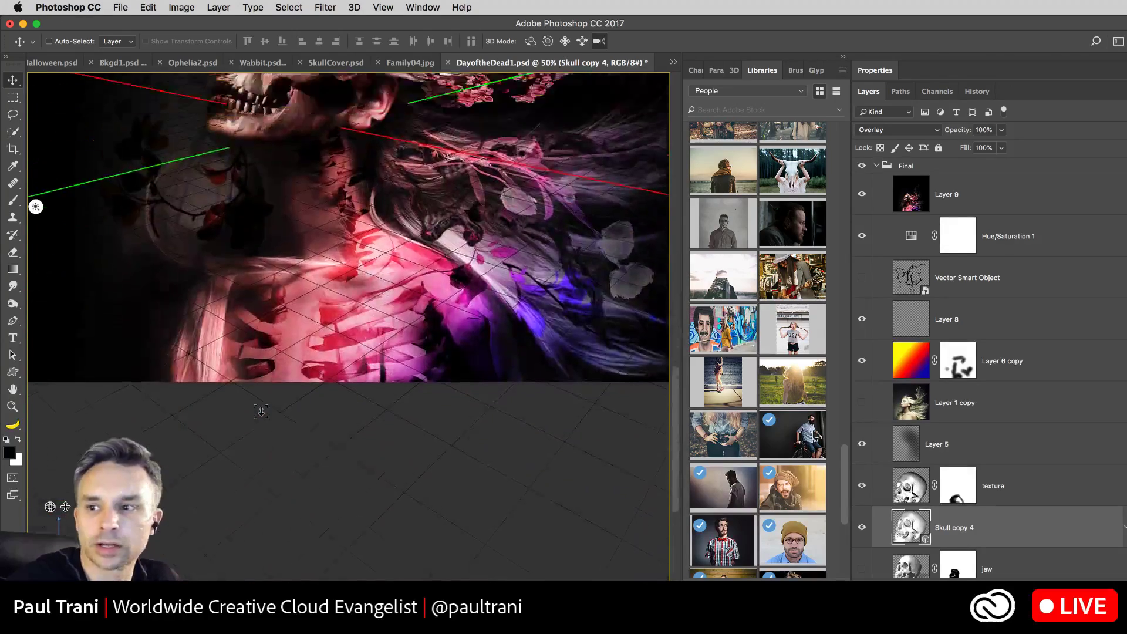
scroll(261, 412, up, 6)
scroll(261, 413, up, 4)
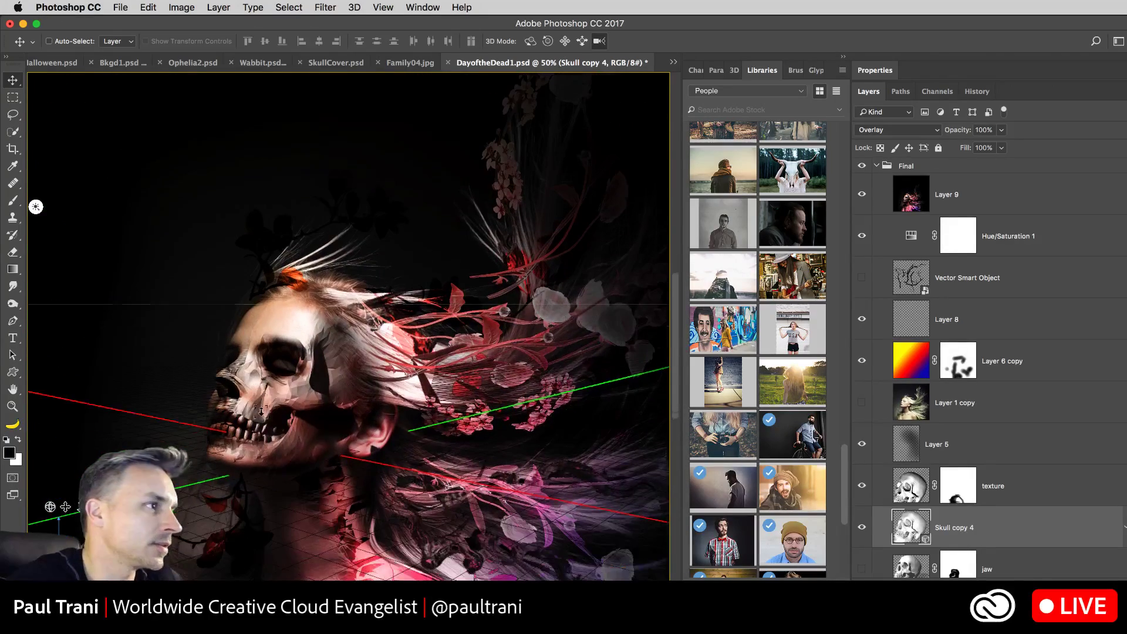
click(13, 97)
drag(259, 251, 249, 171)
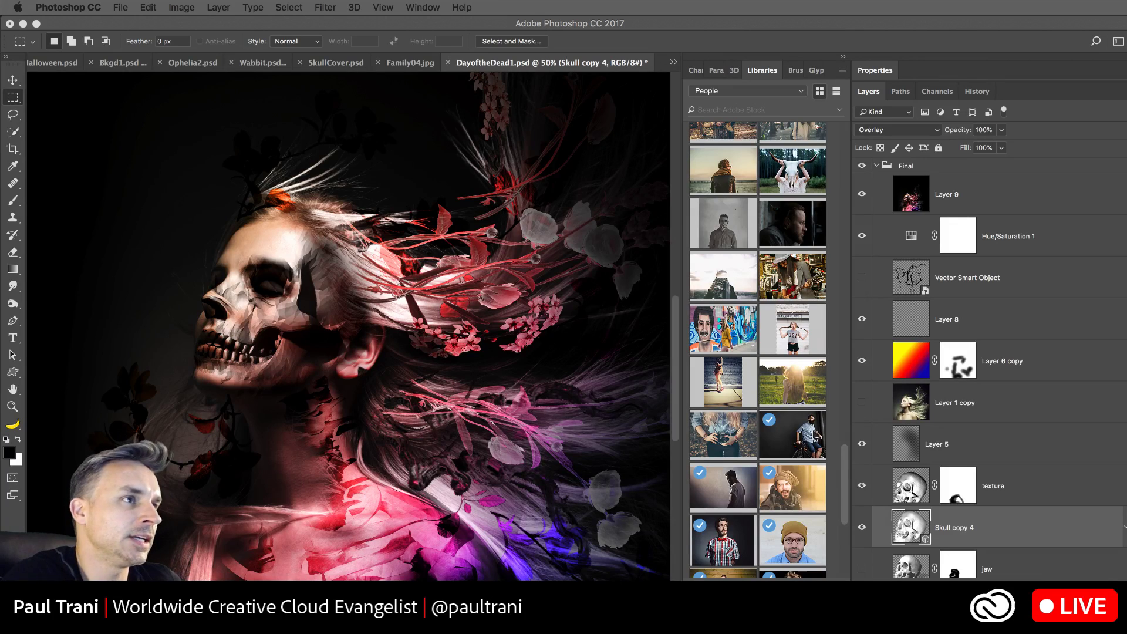
click(87, 144)
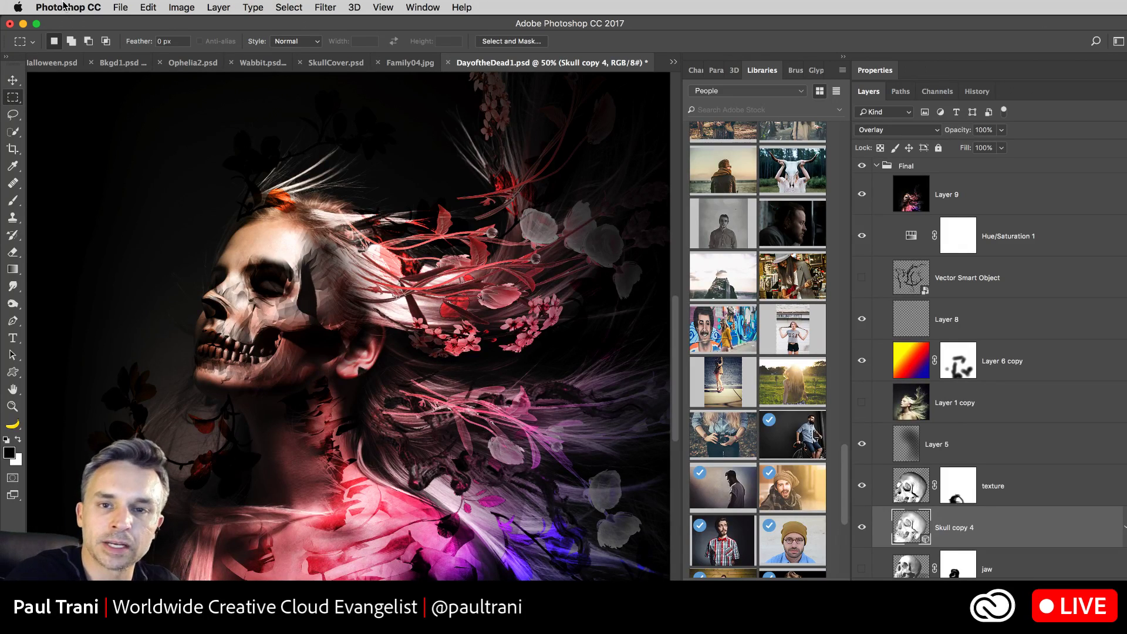
Step: Look through the list of Photoshop preference categories, including Performance and 3D
click(65, 6)
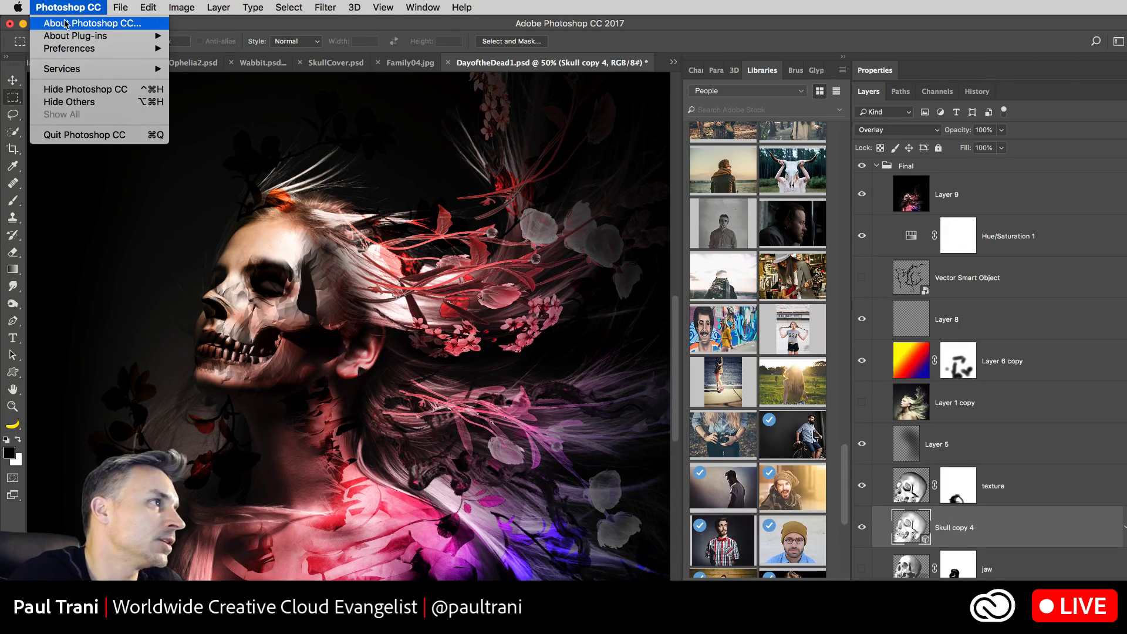
mouse_move(69, 66)
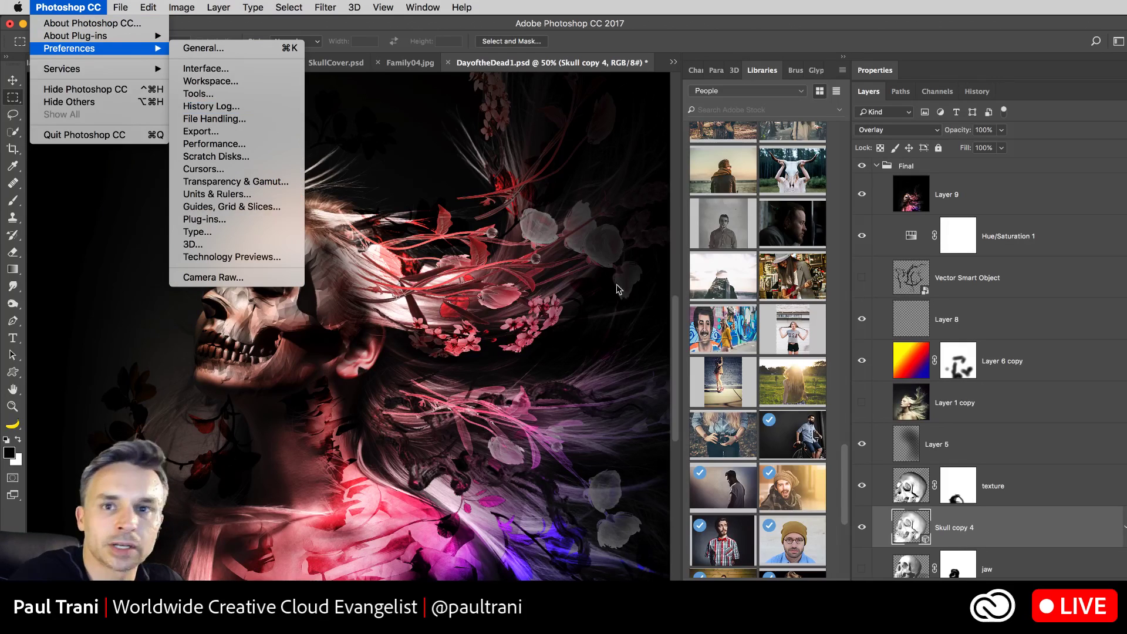
click(616, 344)
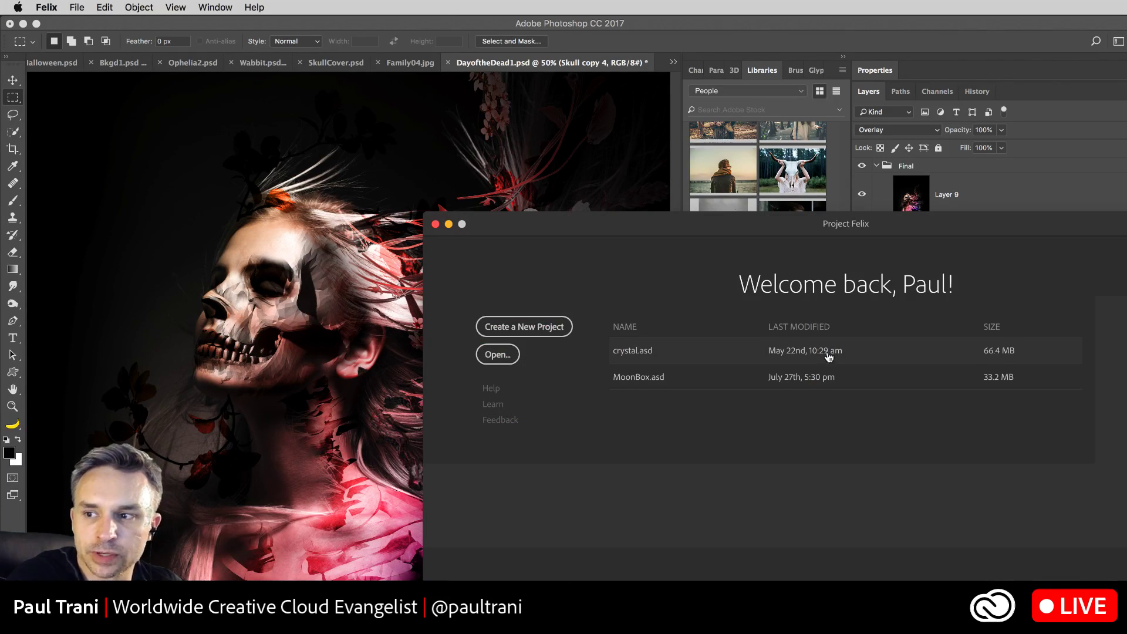
Step: Switch to Project Felix, open crystal.asd and place the Indoors Background image behind the crystal
drag(901, 228, 605, 53)
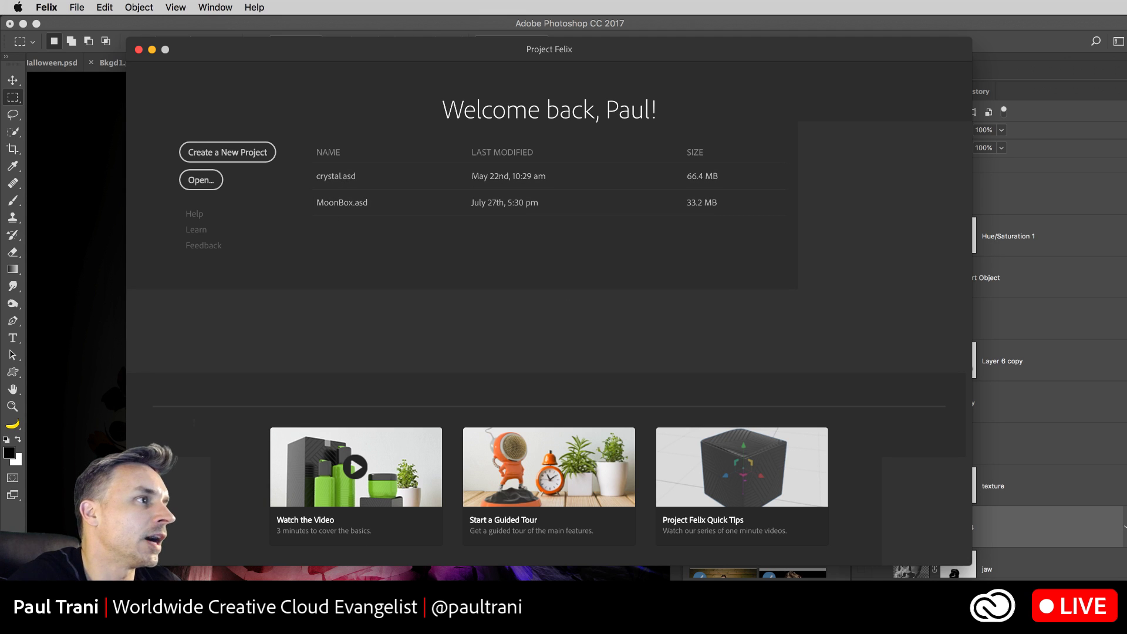
key(super+Tab)
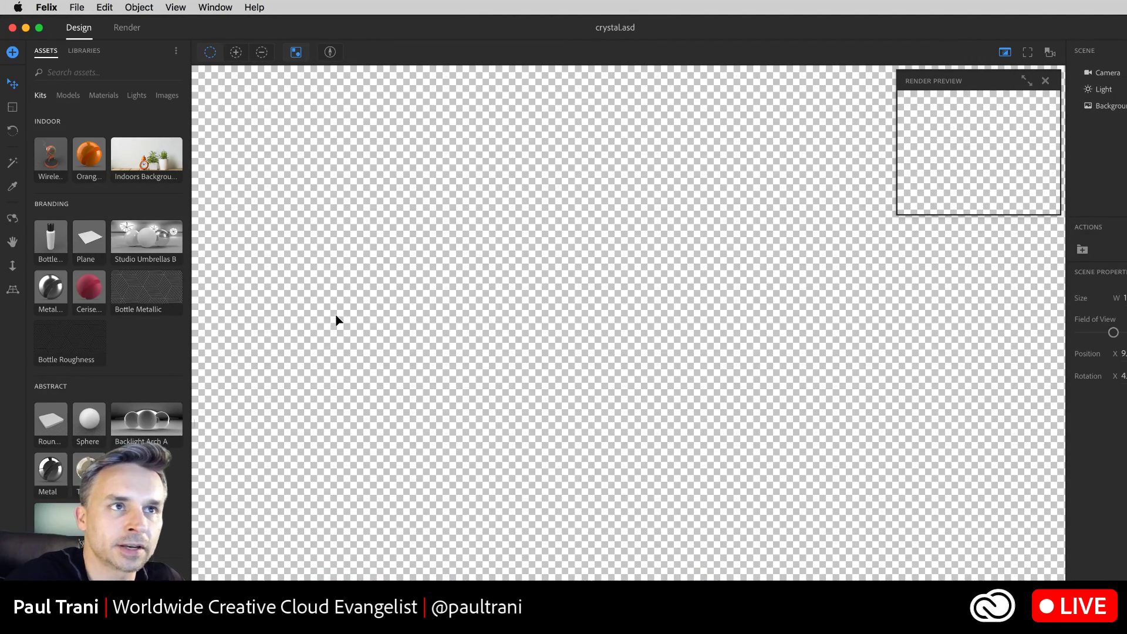
drag(141, 158, 408, 222)
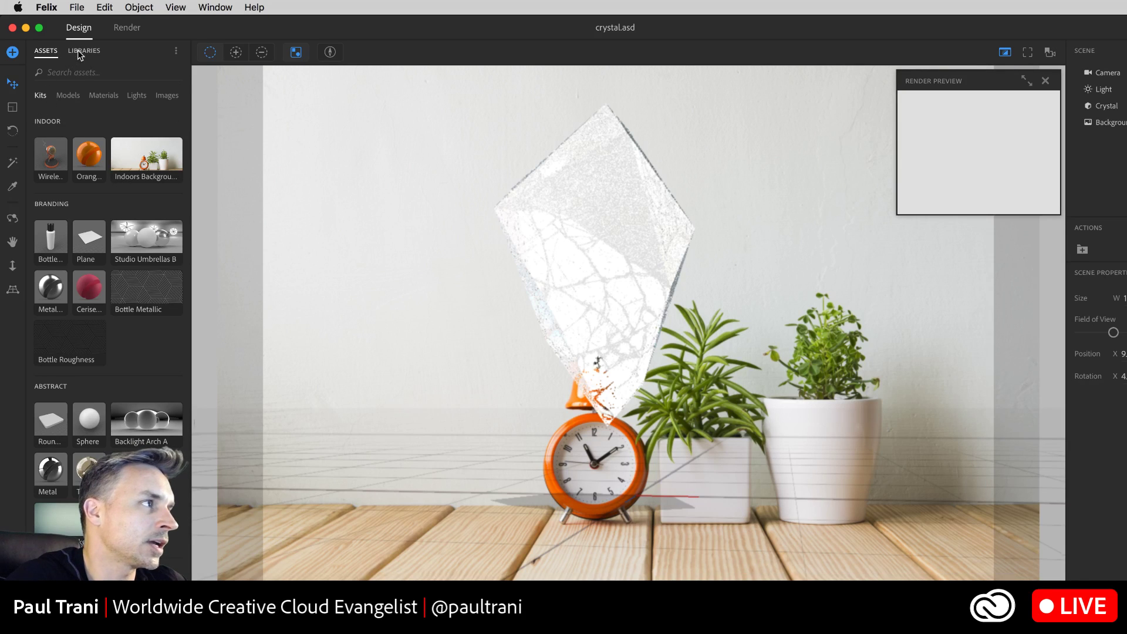
Step: Remove the custom image from the scene's image-based light so that it uses the default lighting
click(1107, 106)
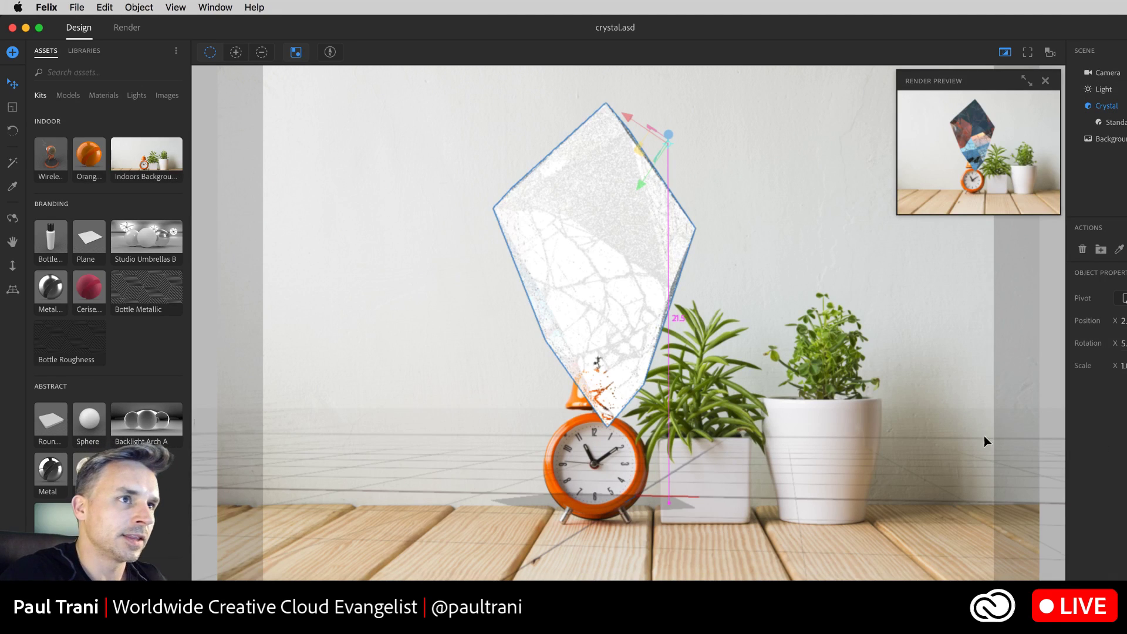
click(1116, 91)
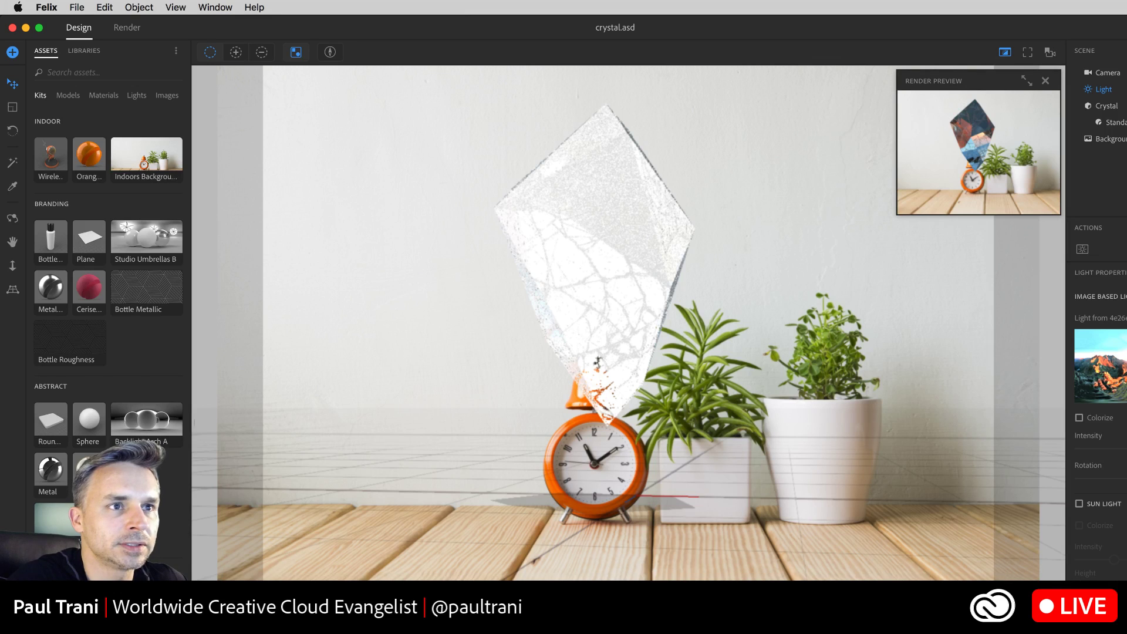
click(1126, 317)
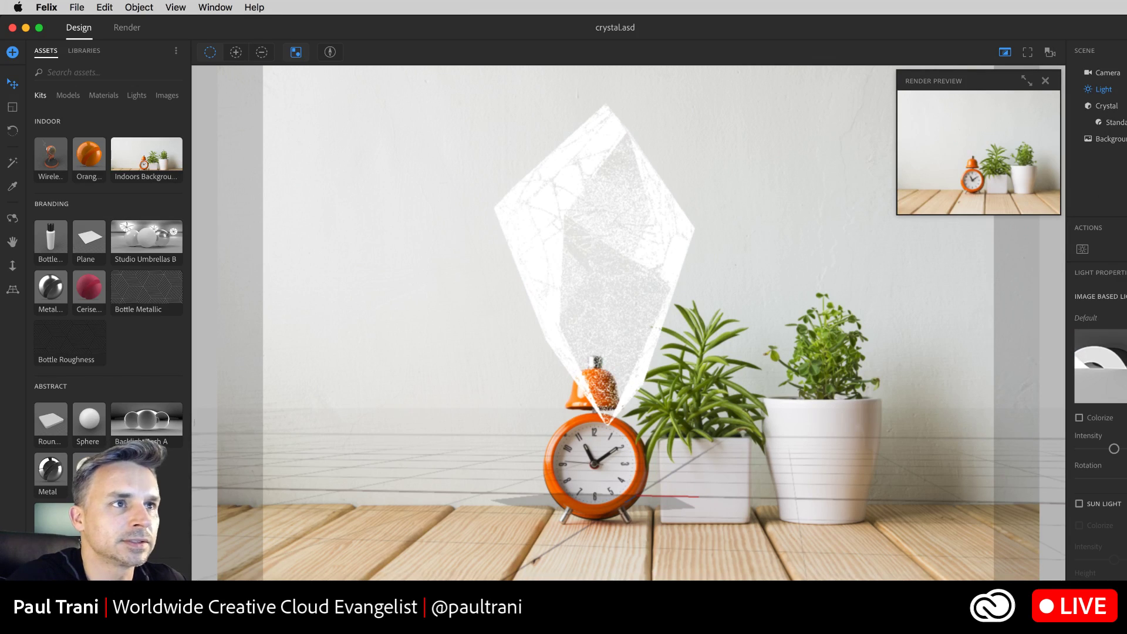
scroll(1091, 492, down, 2)
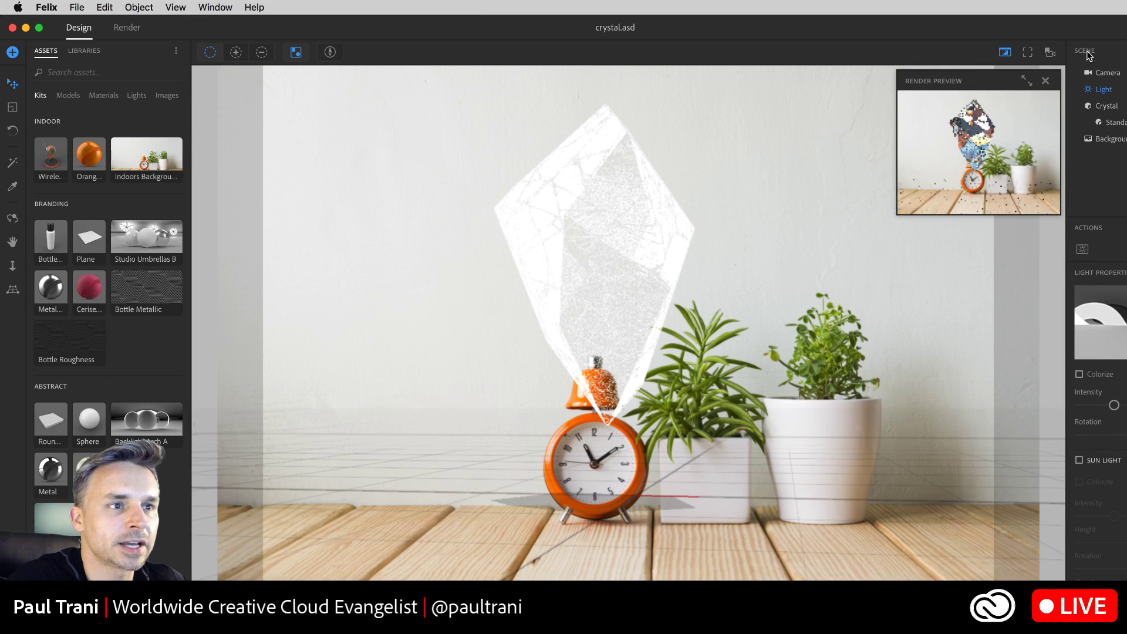
Step: Generate scene lighting from the background image, classifying it as Indoors, and resize the camera to the image
click(1118, 139)
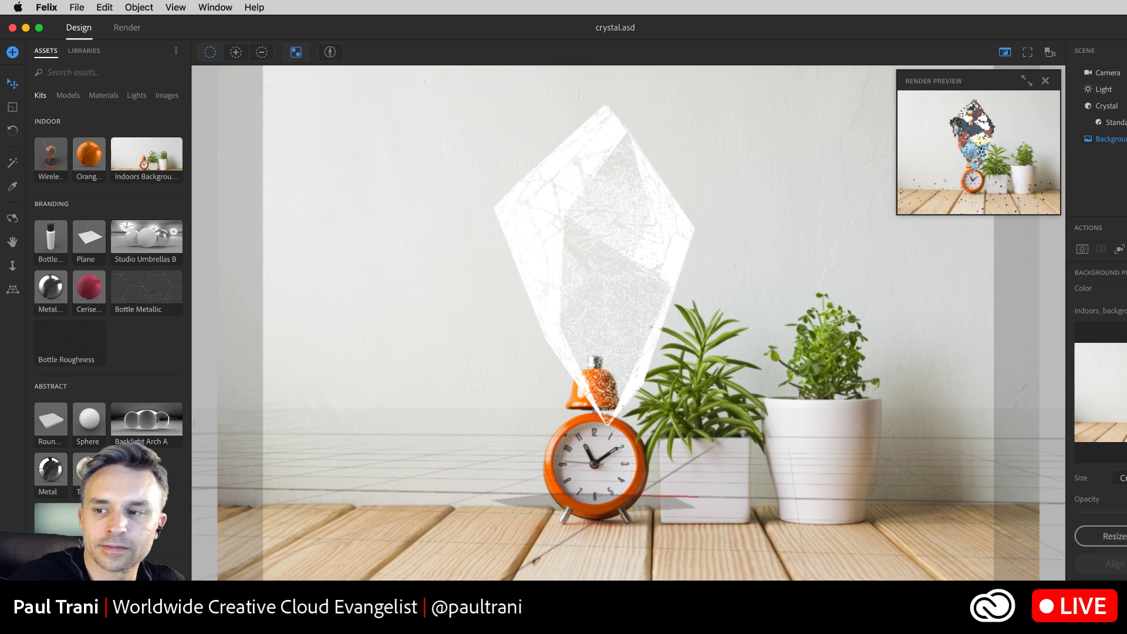
mouse_move(1126, 604)
mouse_down()
mouse_move(1126, 555)
mouse_move(1102, 594)
mouse_move(1126, 595)
mouse_up()
click(1021, 582)
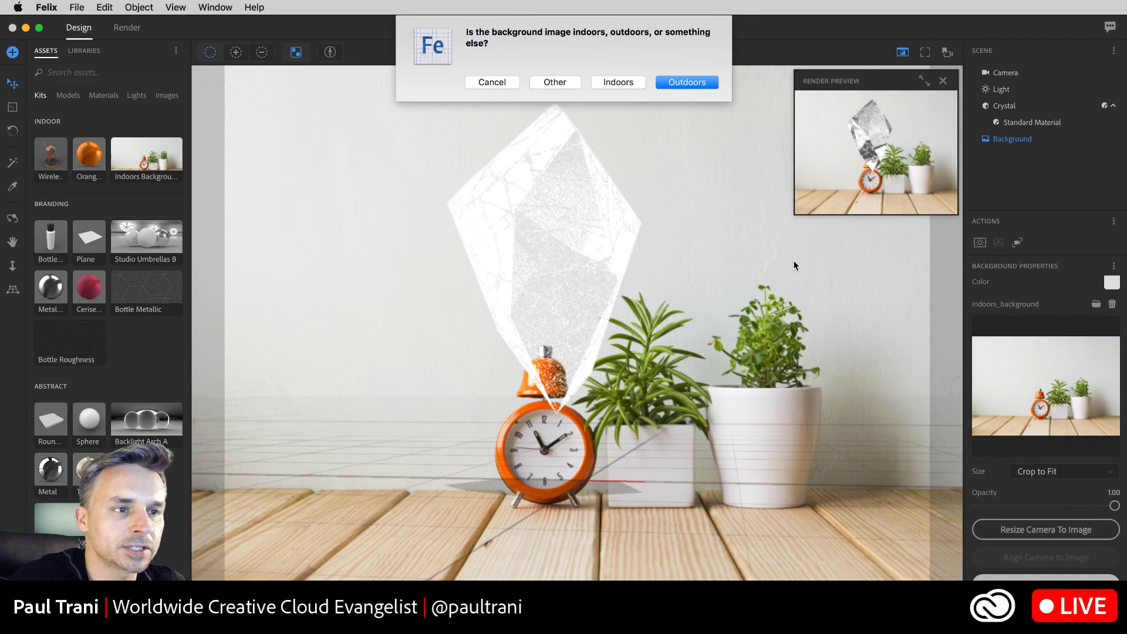
click(608, 83)
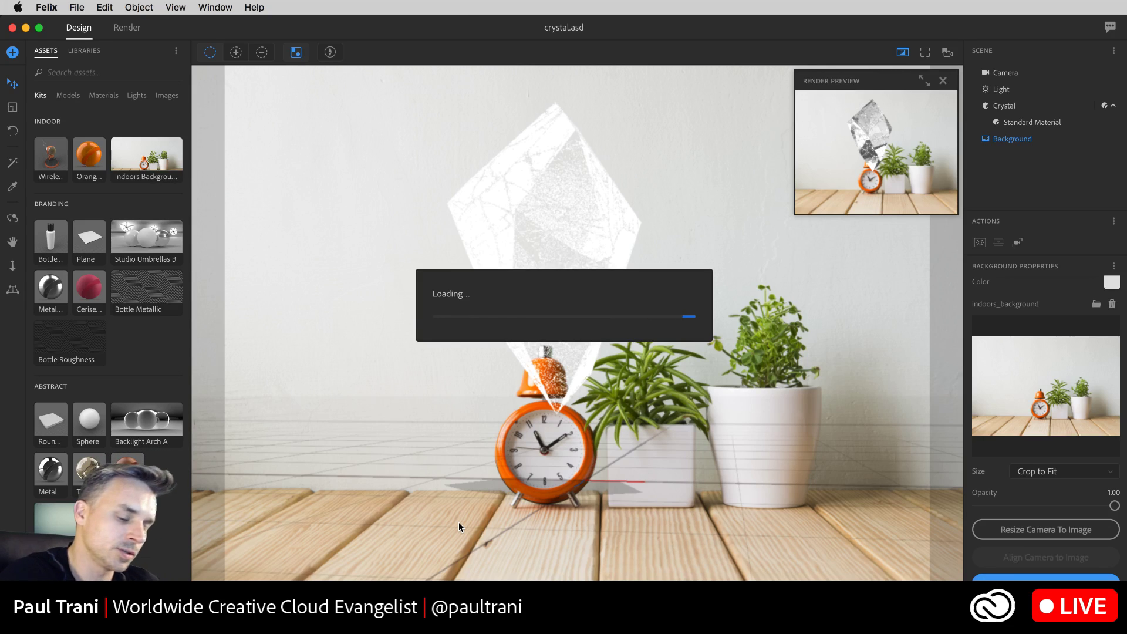
click(1001, 534)
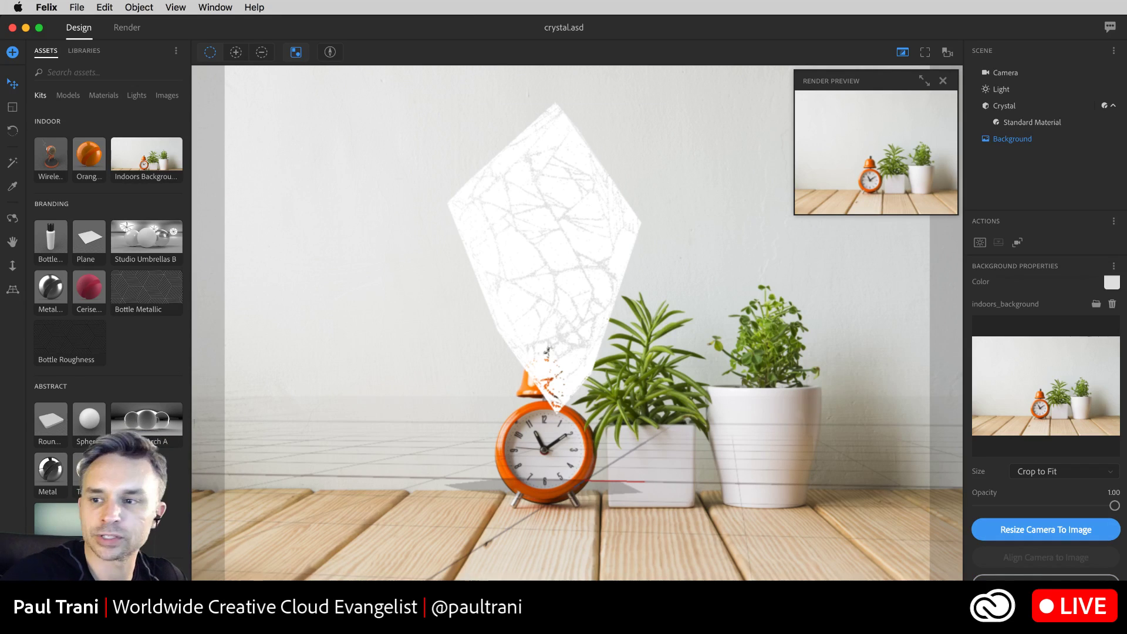